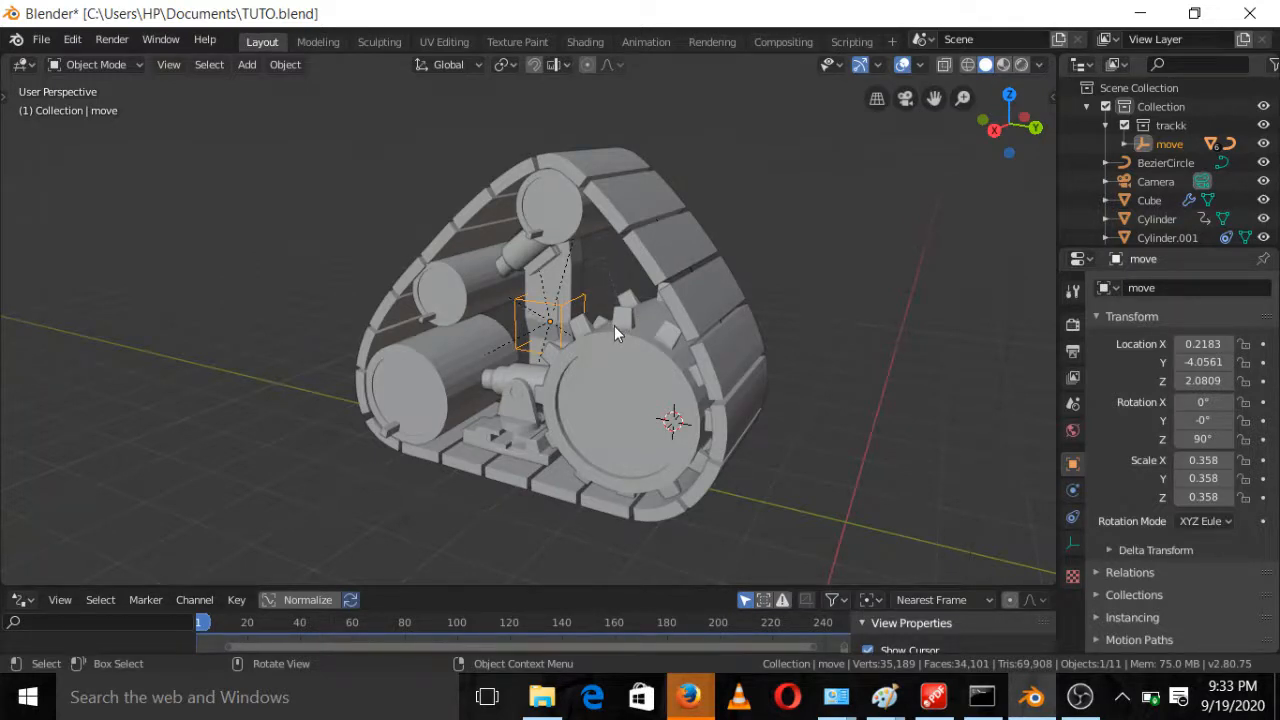
Move the tracked wheel assembly about -3.29 m along the global Y axis
key(g)
key(y)
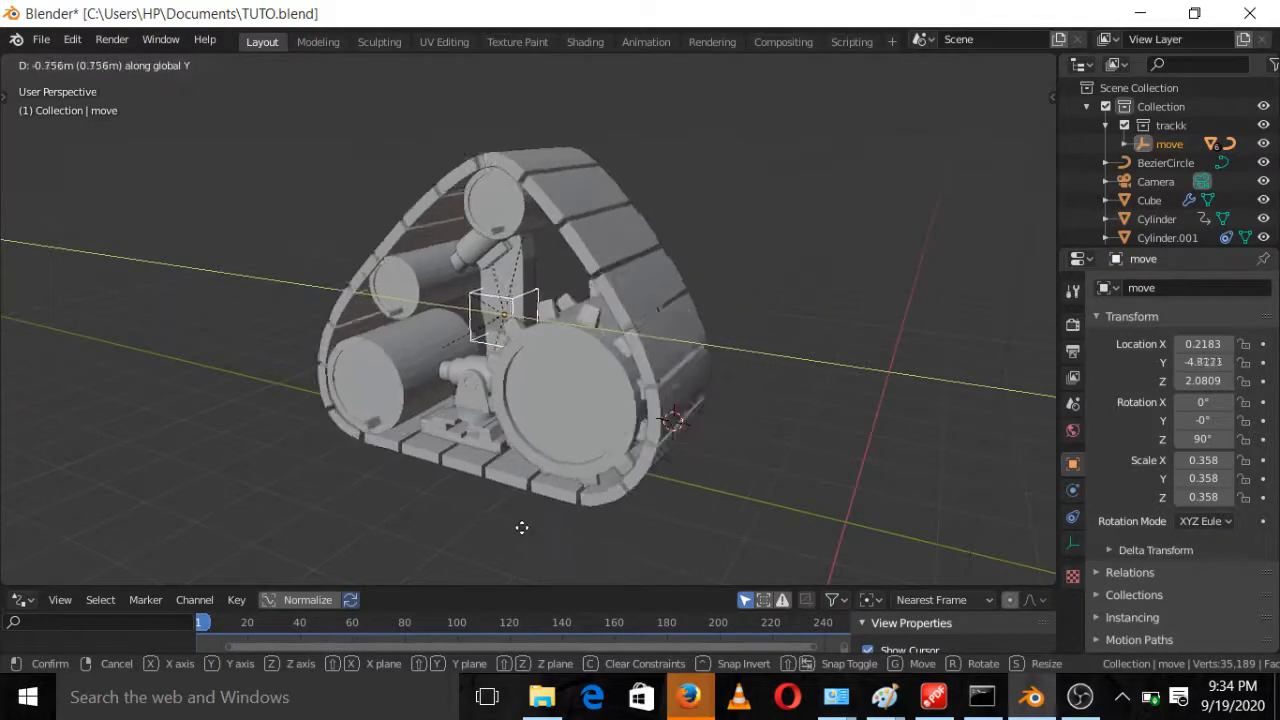
click(410, 475)
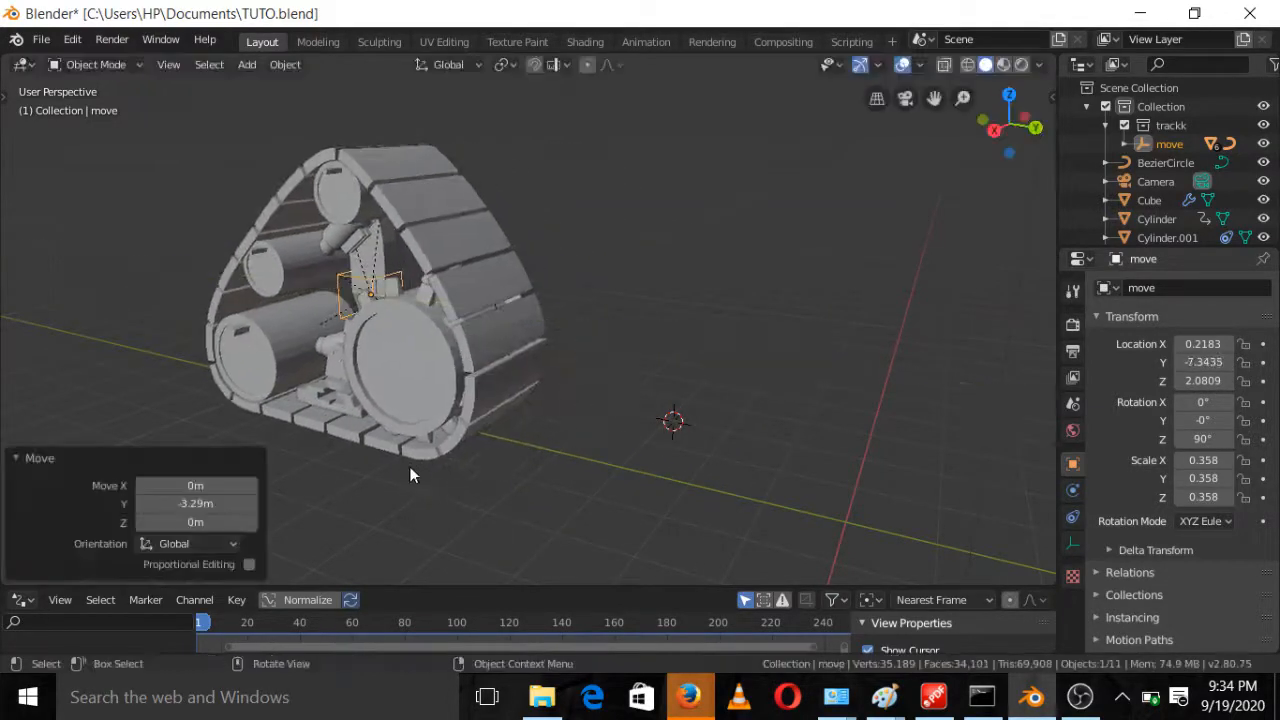
Create a new empty scene in the file
click(1046, 39)
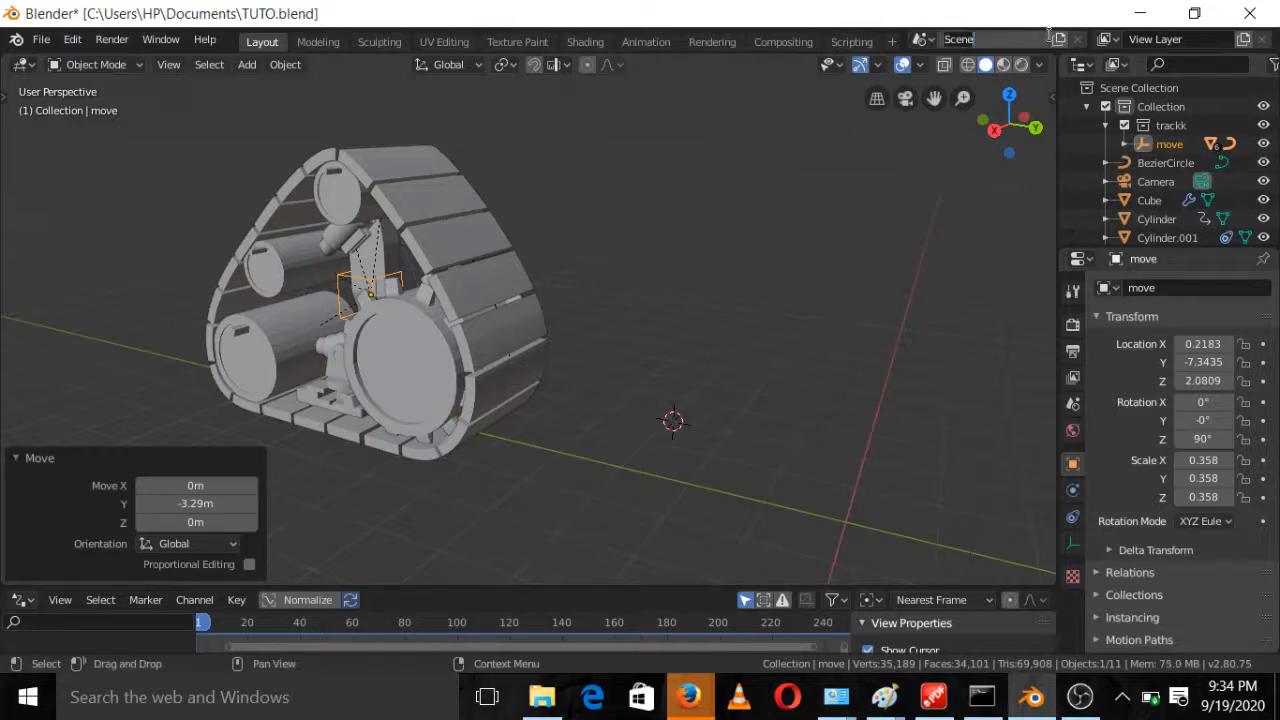
click(1059, 39)
click(1059, 39)
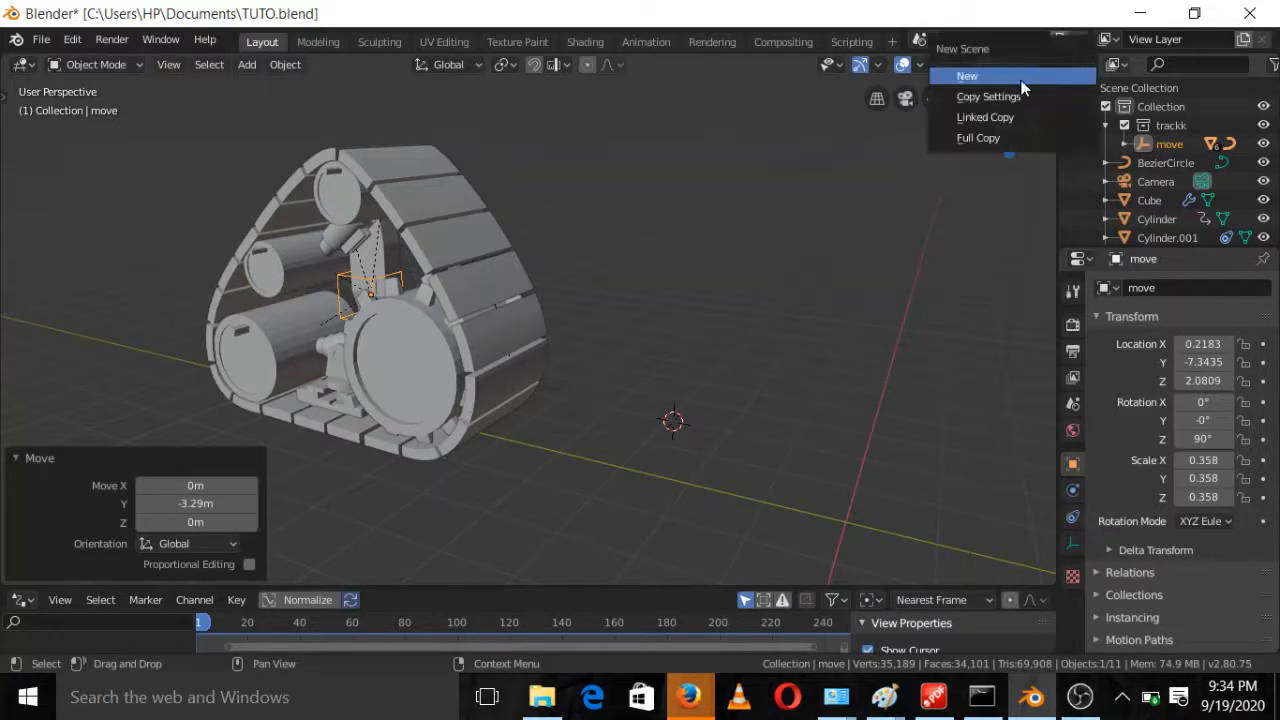
click(1020, 80)
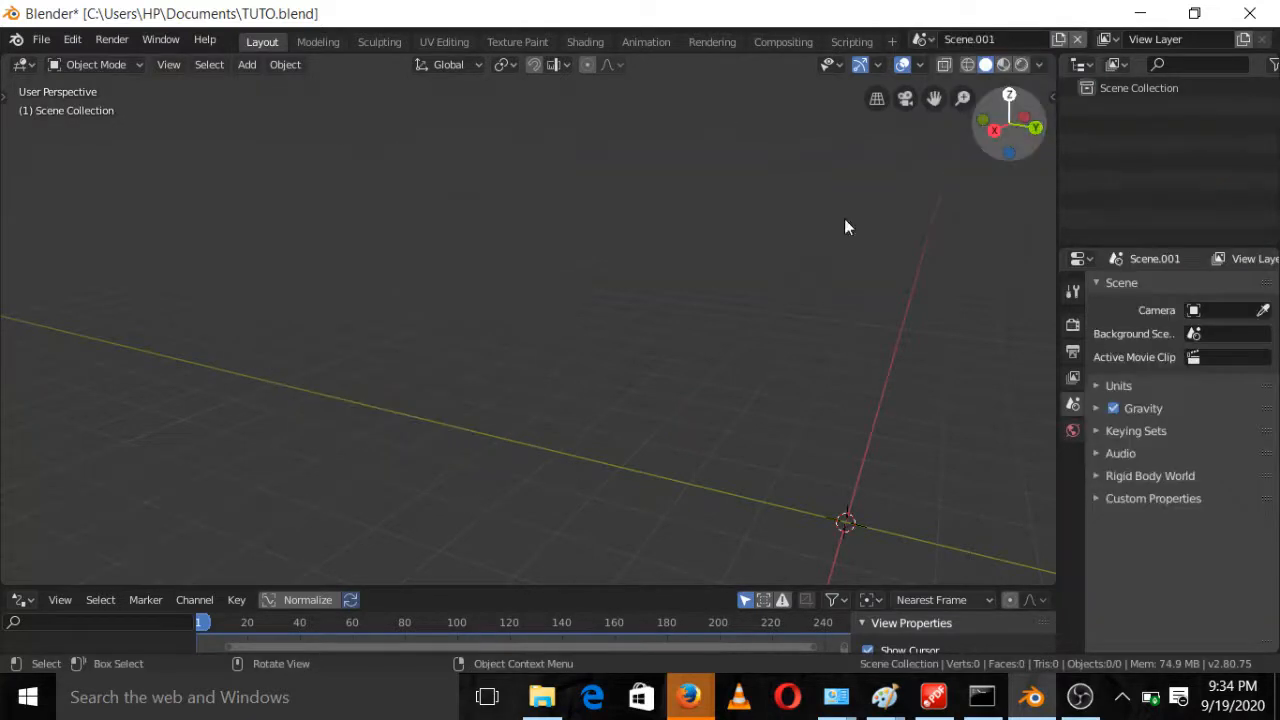
Add a mesh cylinder at the world origin, working in the right orthographic view
click(986, 126)
scroll(784, 337, down, 2)
shift+middle_drag(809, 343, 646, 334)
key(shift+a)
mouse_move(647, 334)
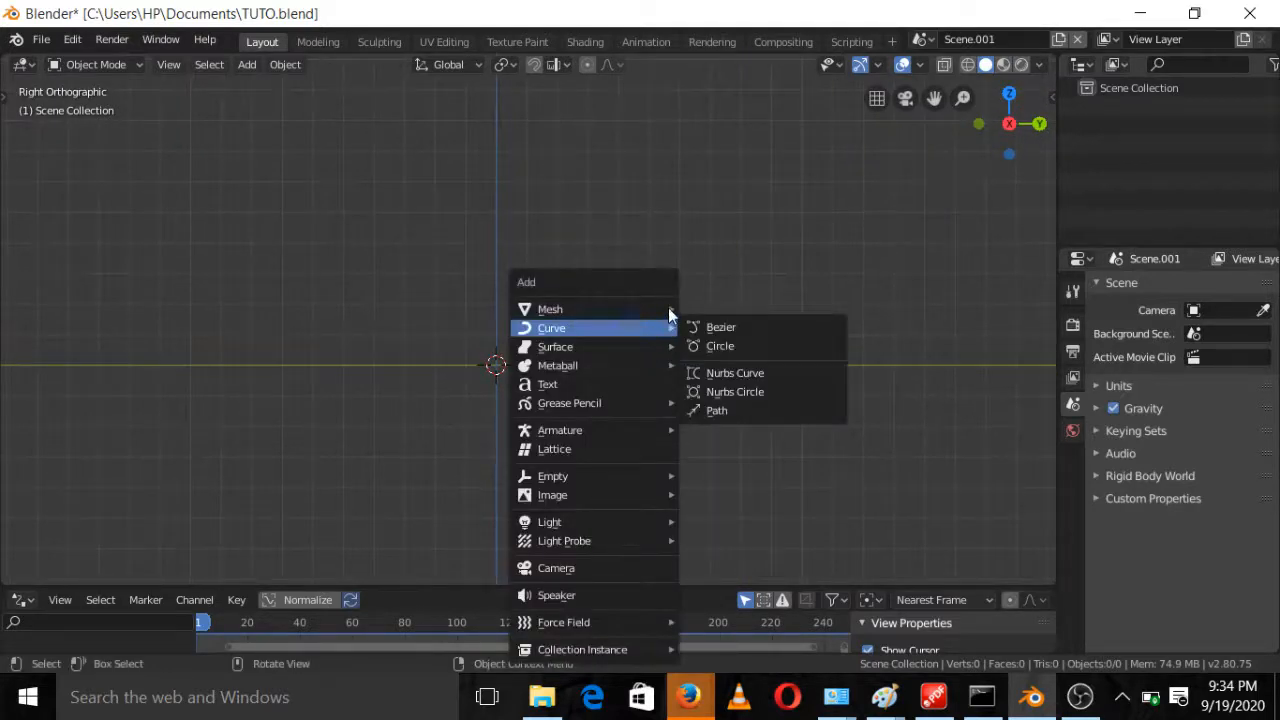
mouse_move(649, 311)
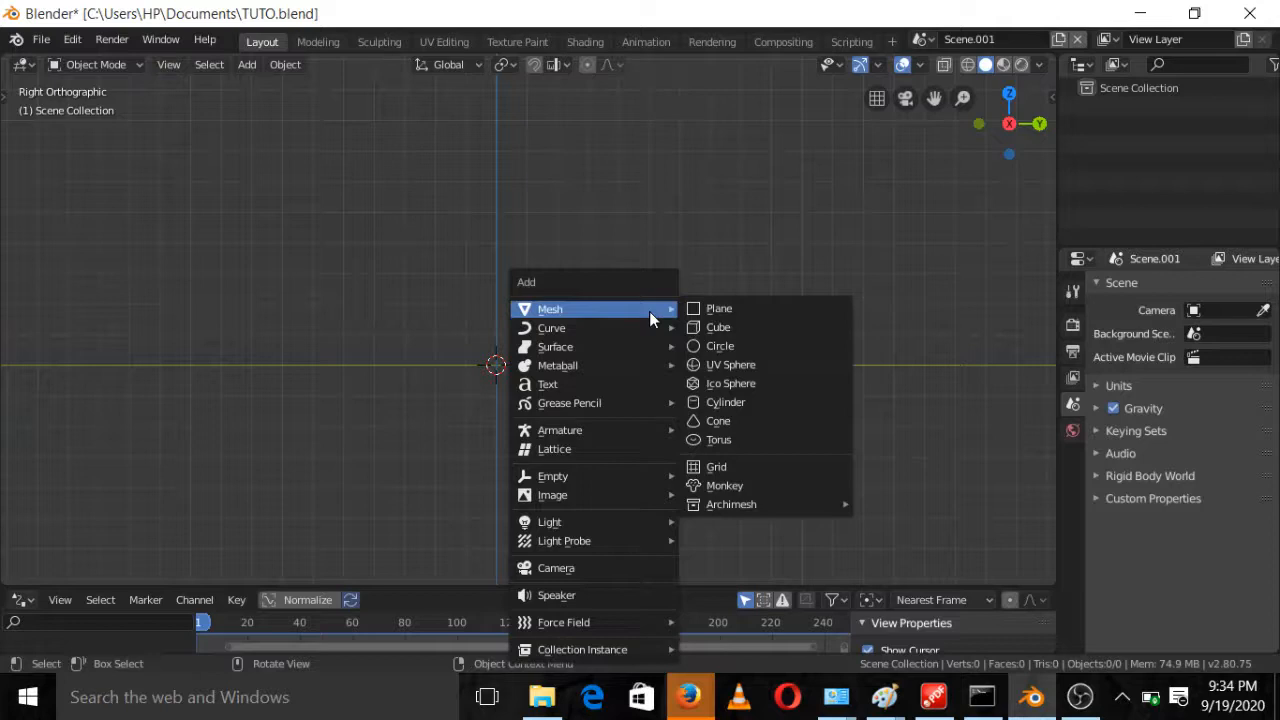
click(712, 402)
Rotate the cylinder 90° about the Y axis and scale it uniformly by about 1.42
scroll(595, 407, up, 2)
key(r)
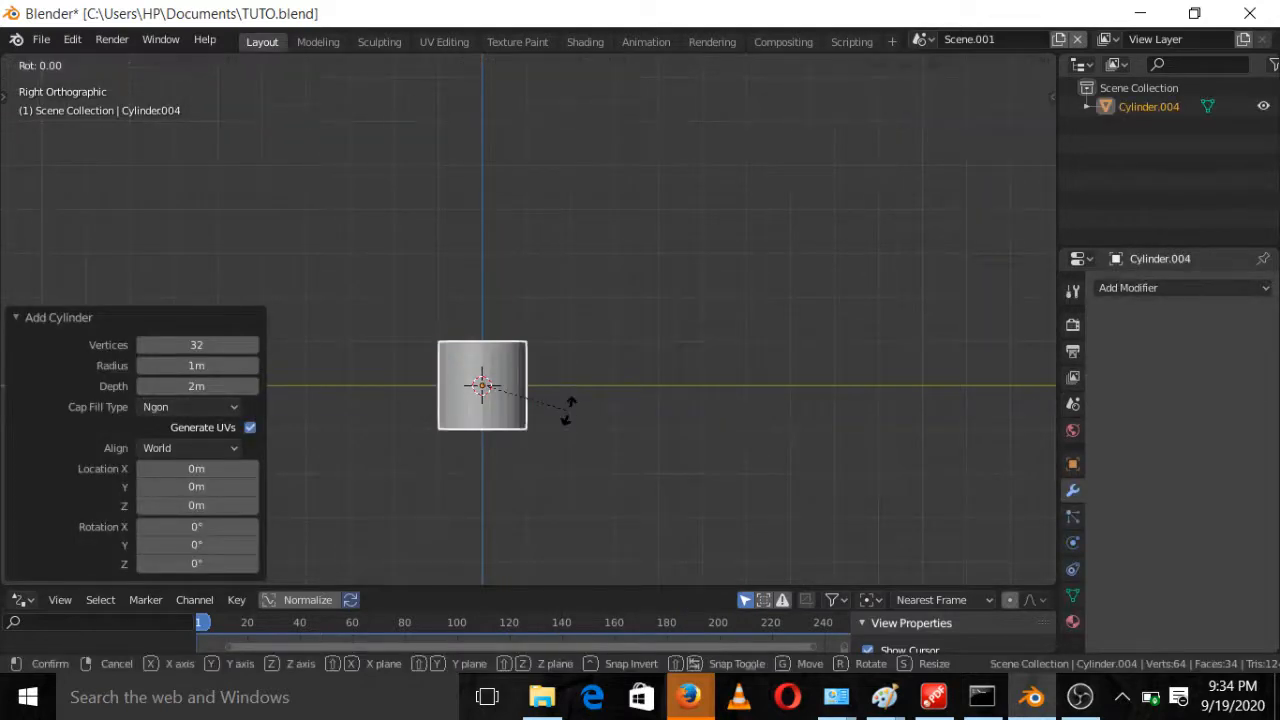
key(y)
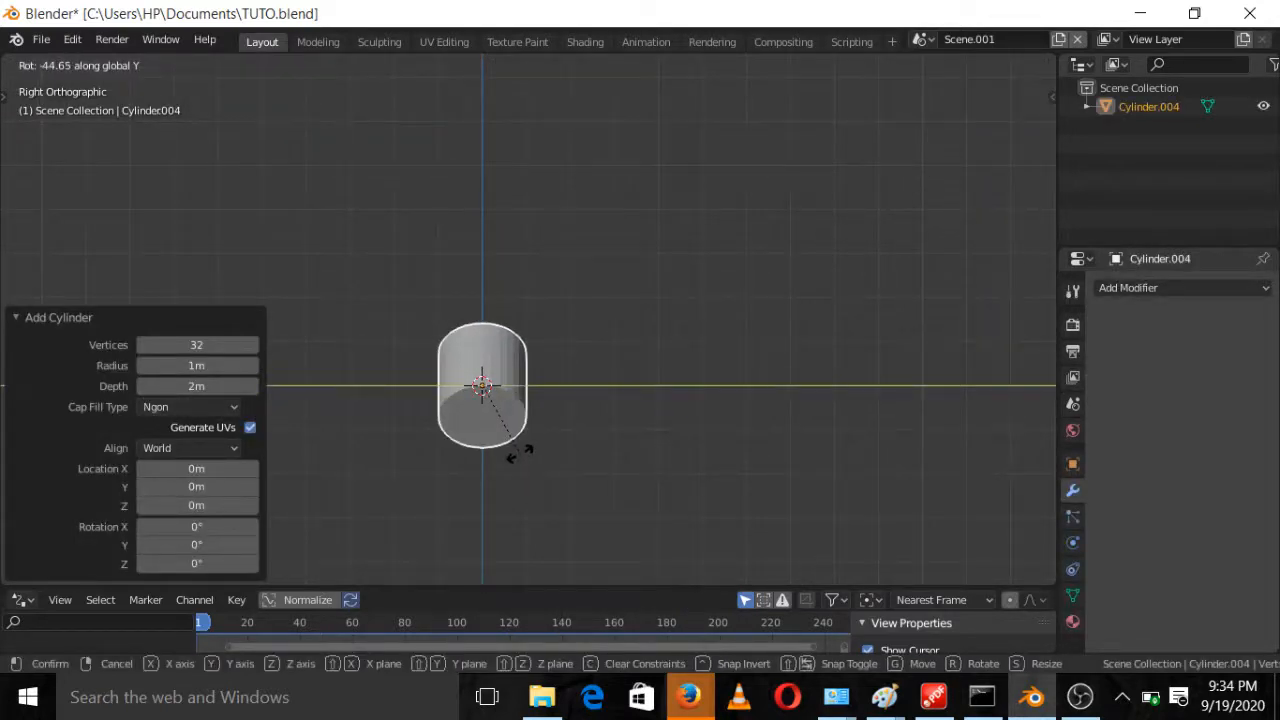
text(90)
key(Return)
key(s)
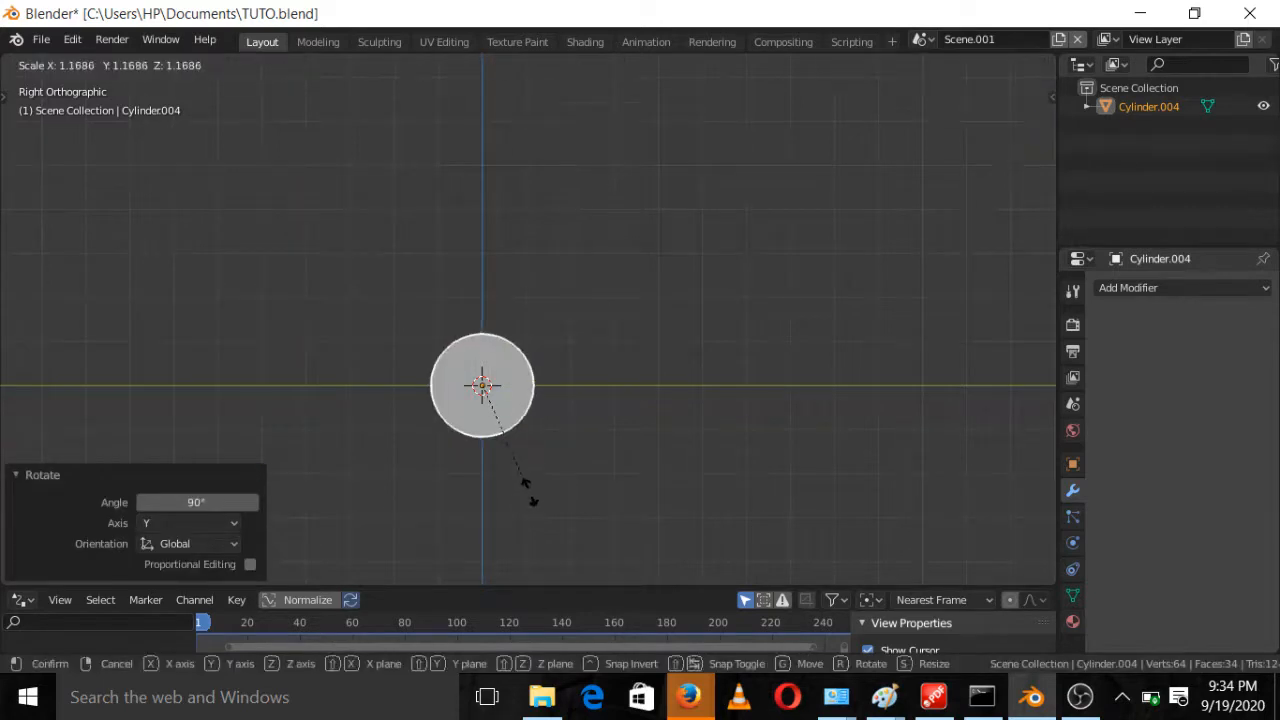
click(534, 506)
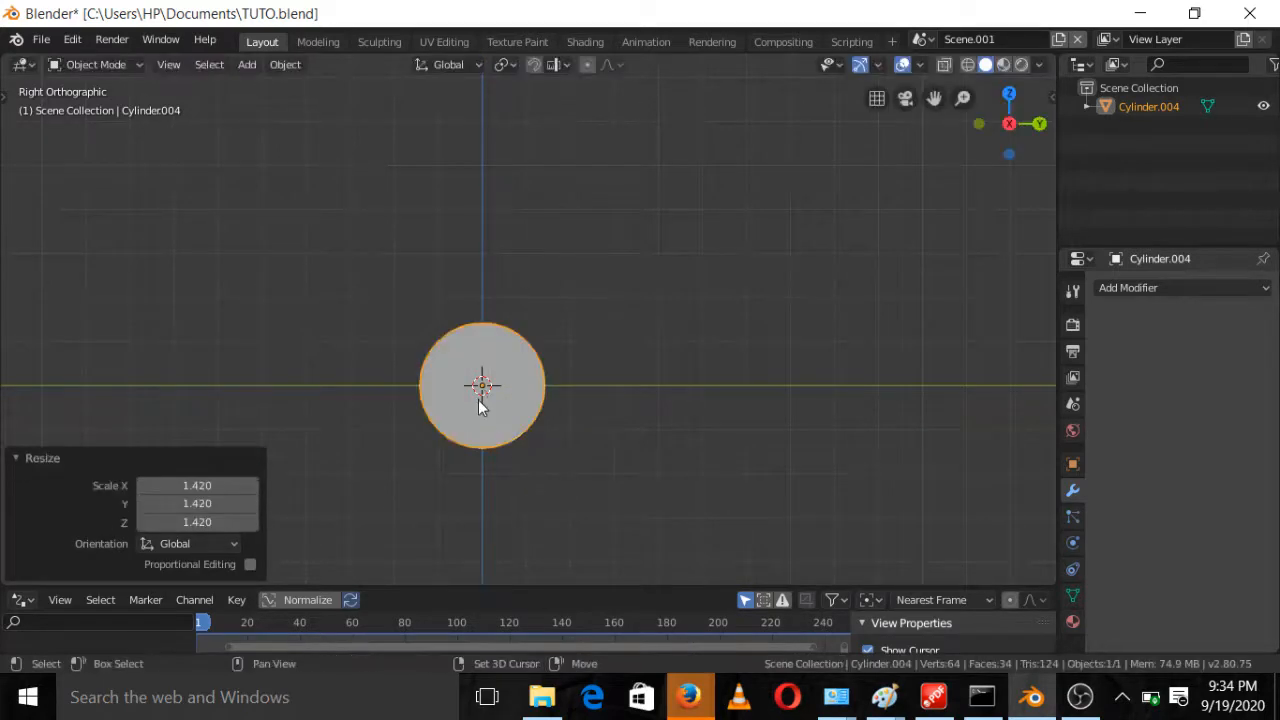
Duplicate the cylinder about 6.11 m along Y and scale the copy uniformly by about 1.63
key(shift+d)
key(y)
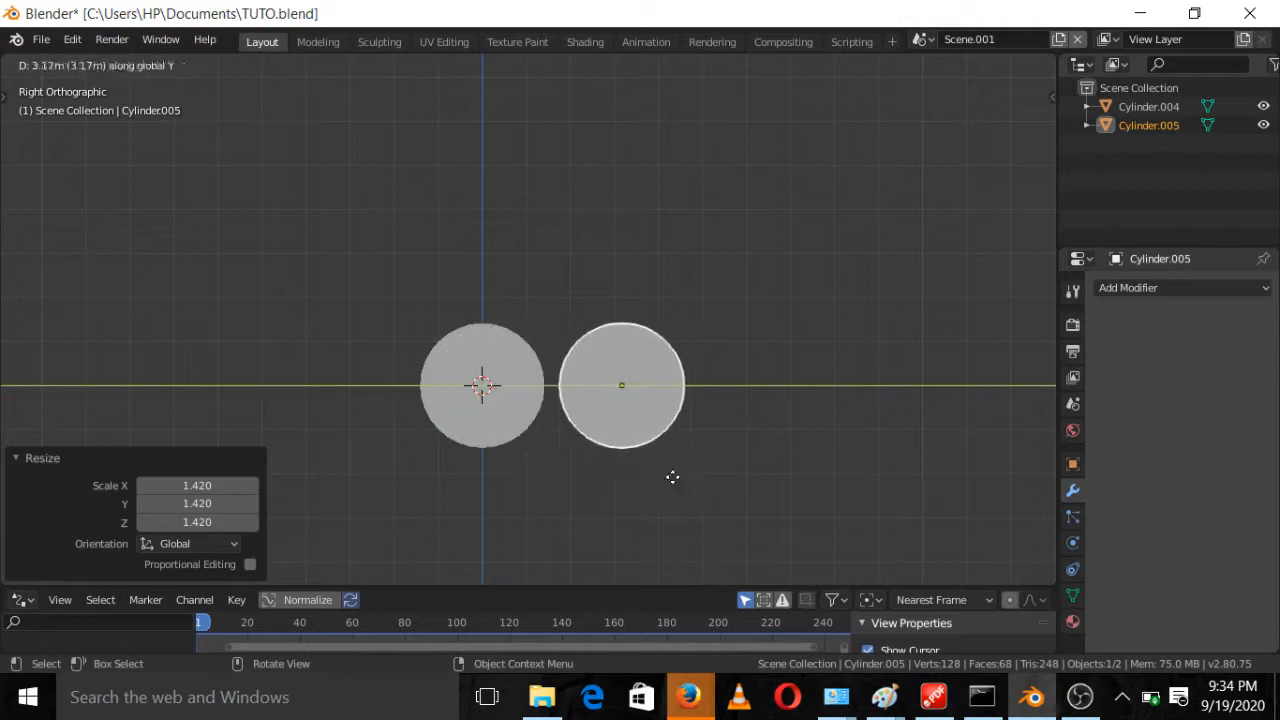
click(747, 503)
scroll(795, 415, down, 2)
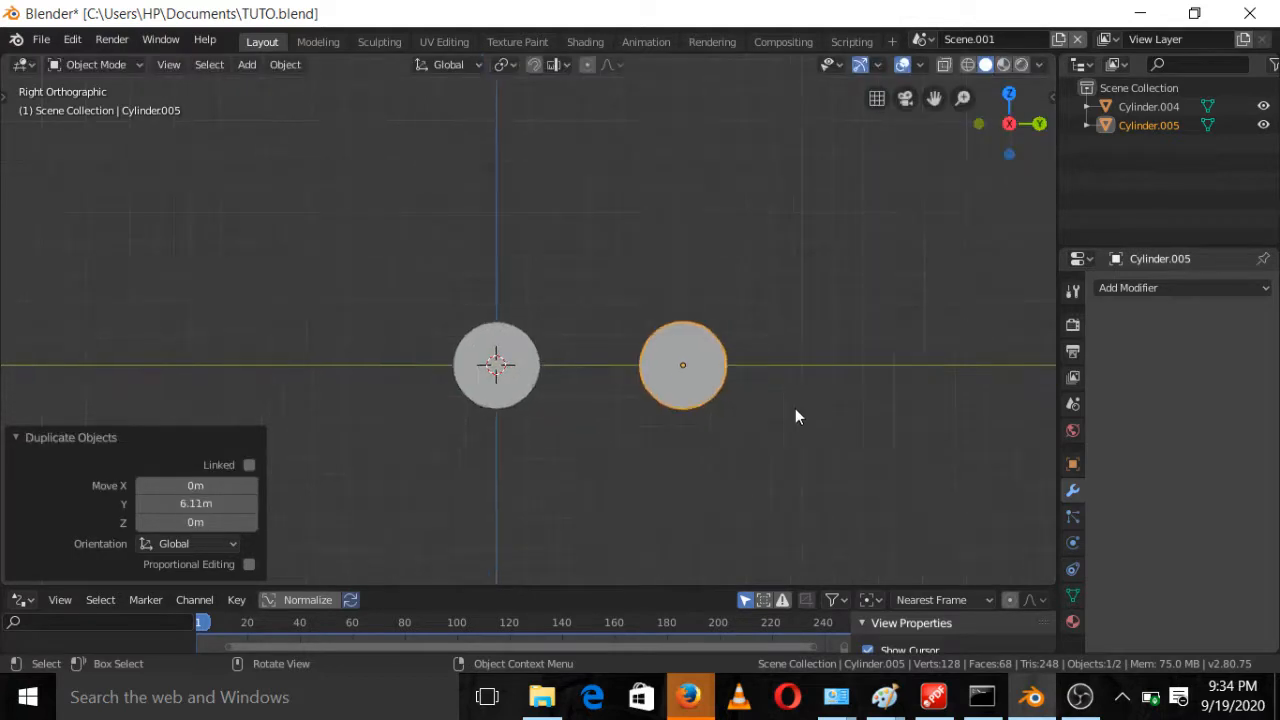
key(s)
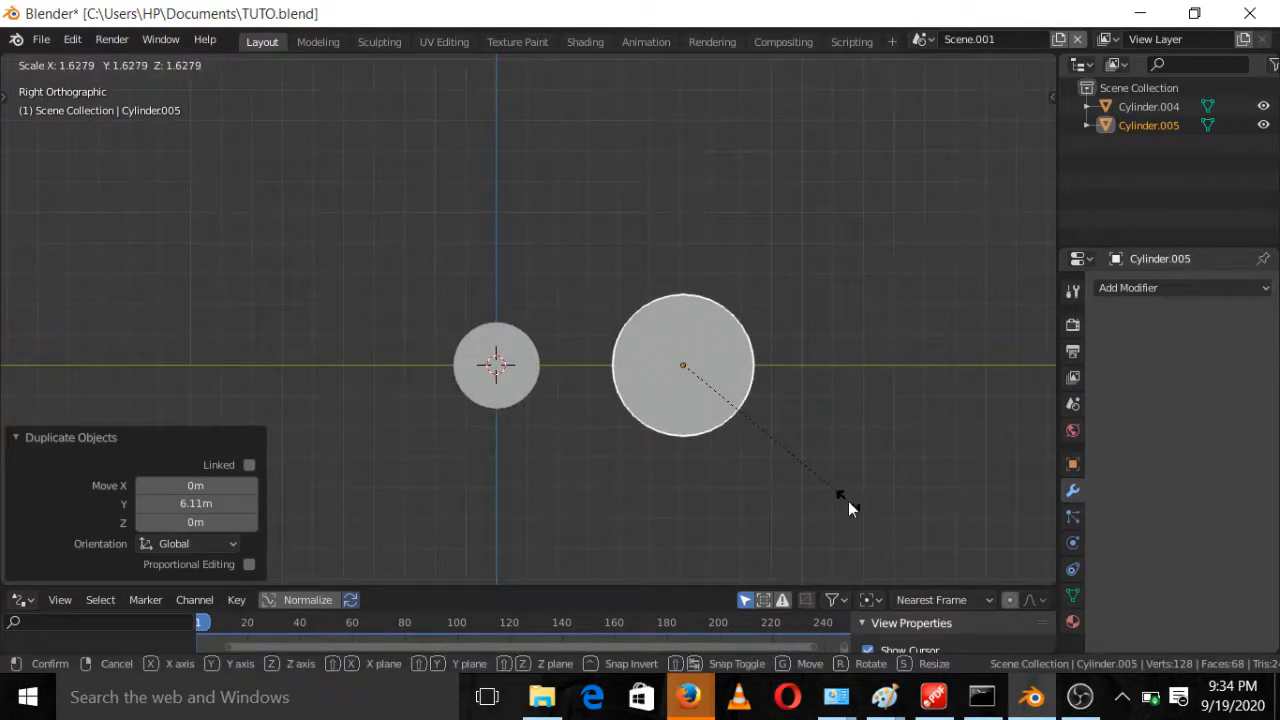
click(848, 501)
scroll(709, 397, down, 3)
shift+middle_drag(729, 353, 735, 388)
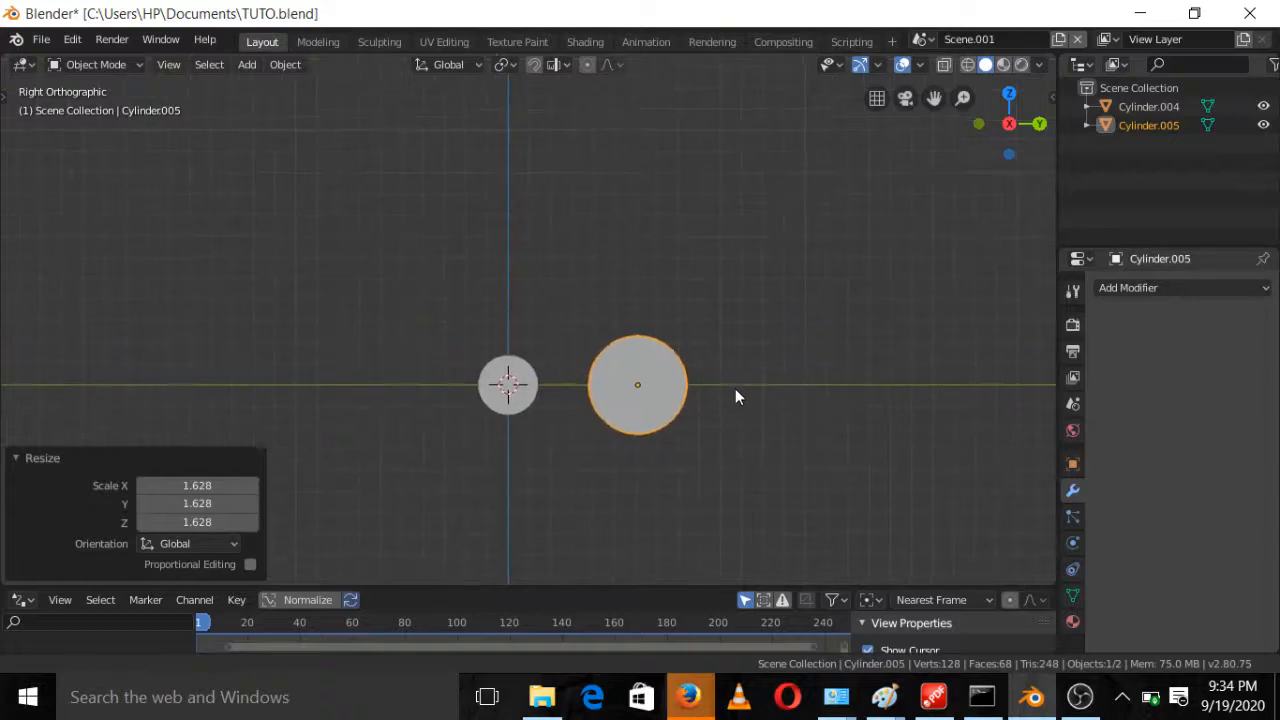
Scale the smaller cylinder at the origin uniformly by about 1.16
scroll(728, 392, up, 1)
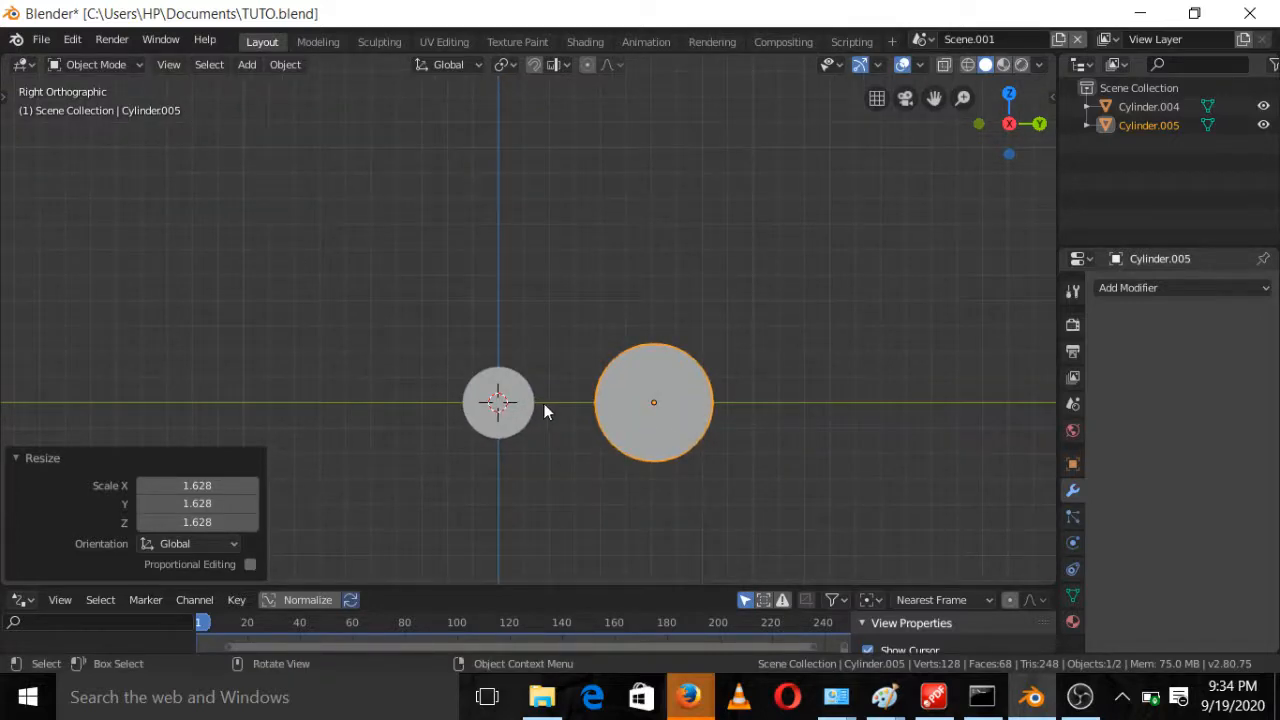
click(498, 388)
key(s)
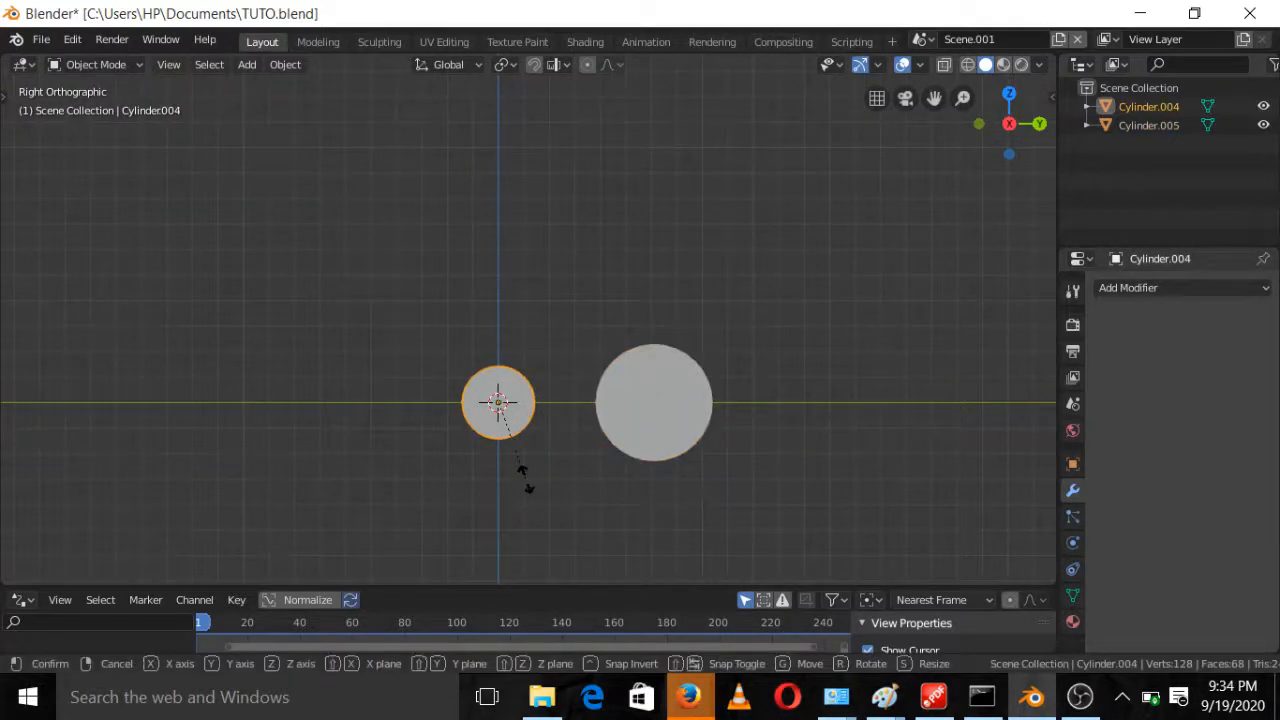
click(530, 490)
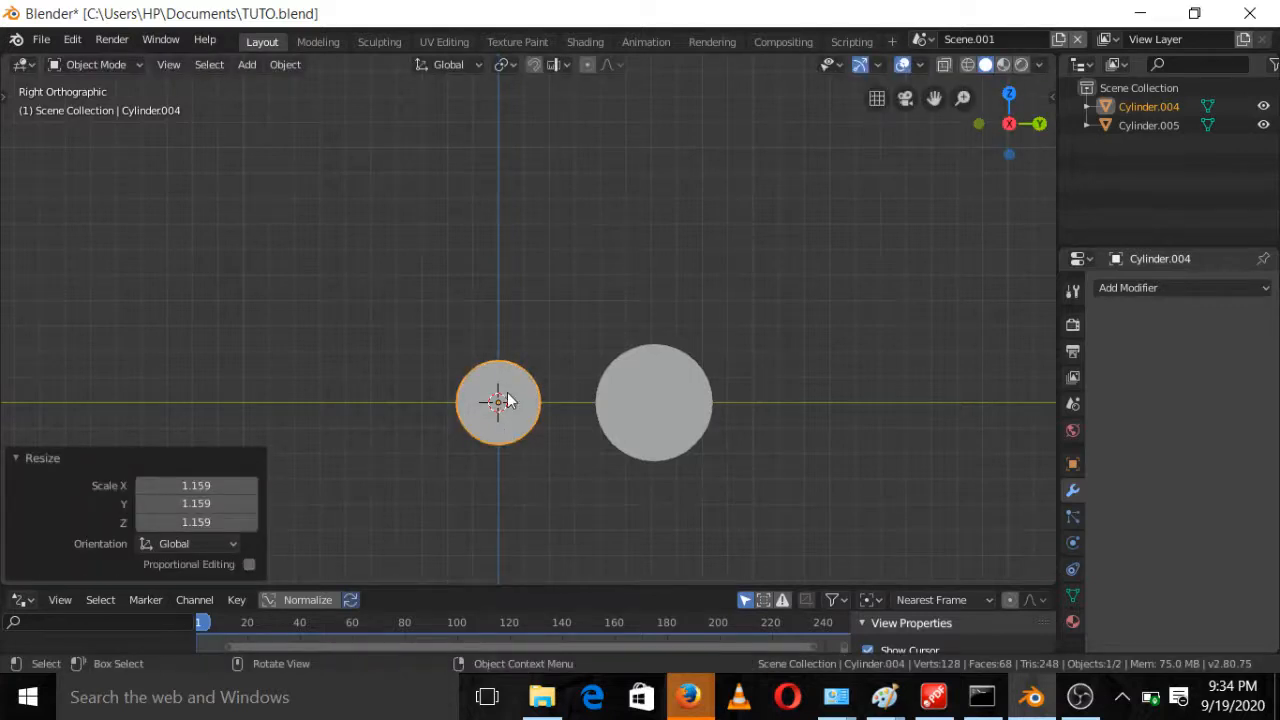
Place a duplicate of the origin cylinder about 2 m along Y and 5.4 m up in Z, scaled by about 0.68
key(shift+d)
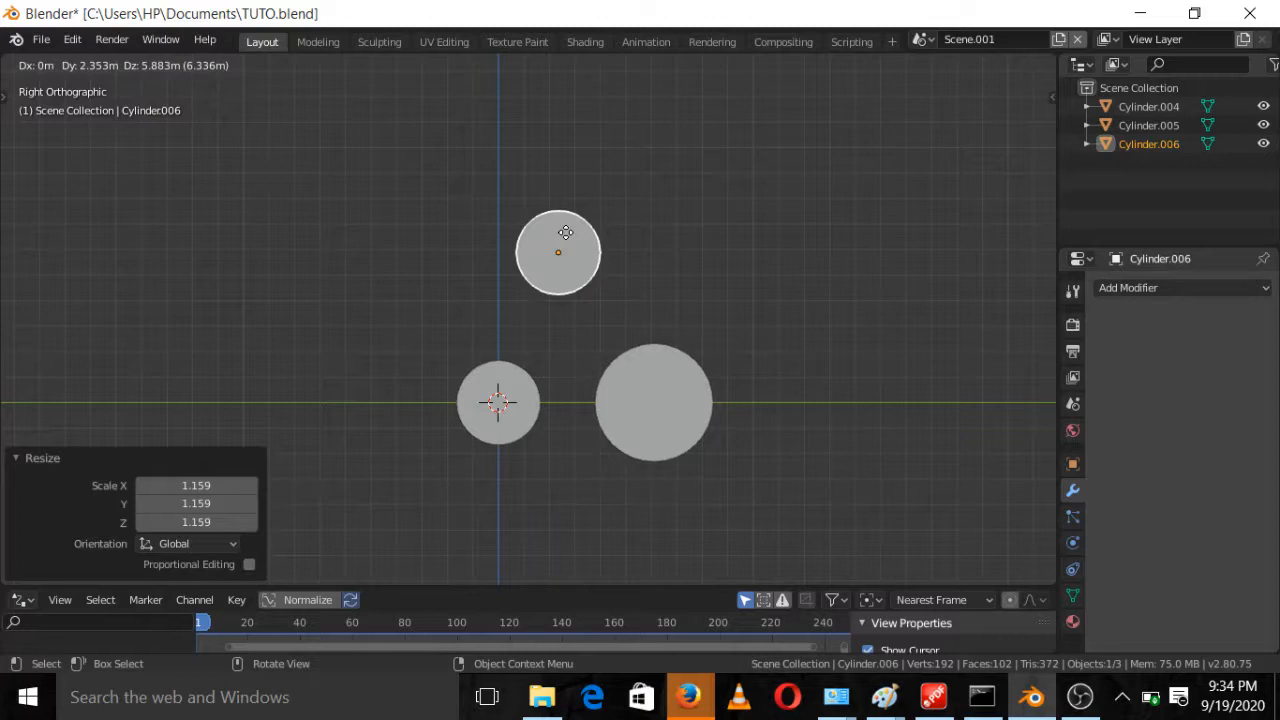
click(558, 228)
key(s)
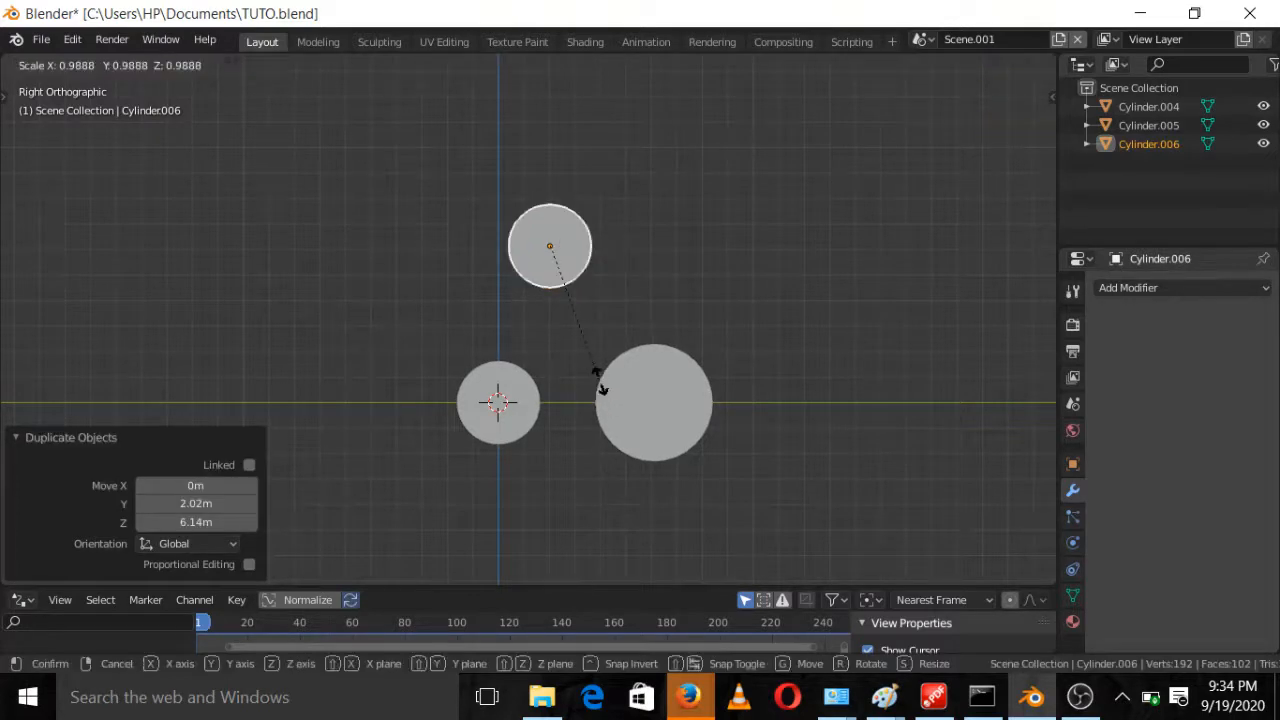
click(578, 337)
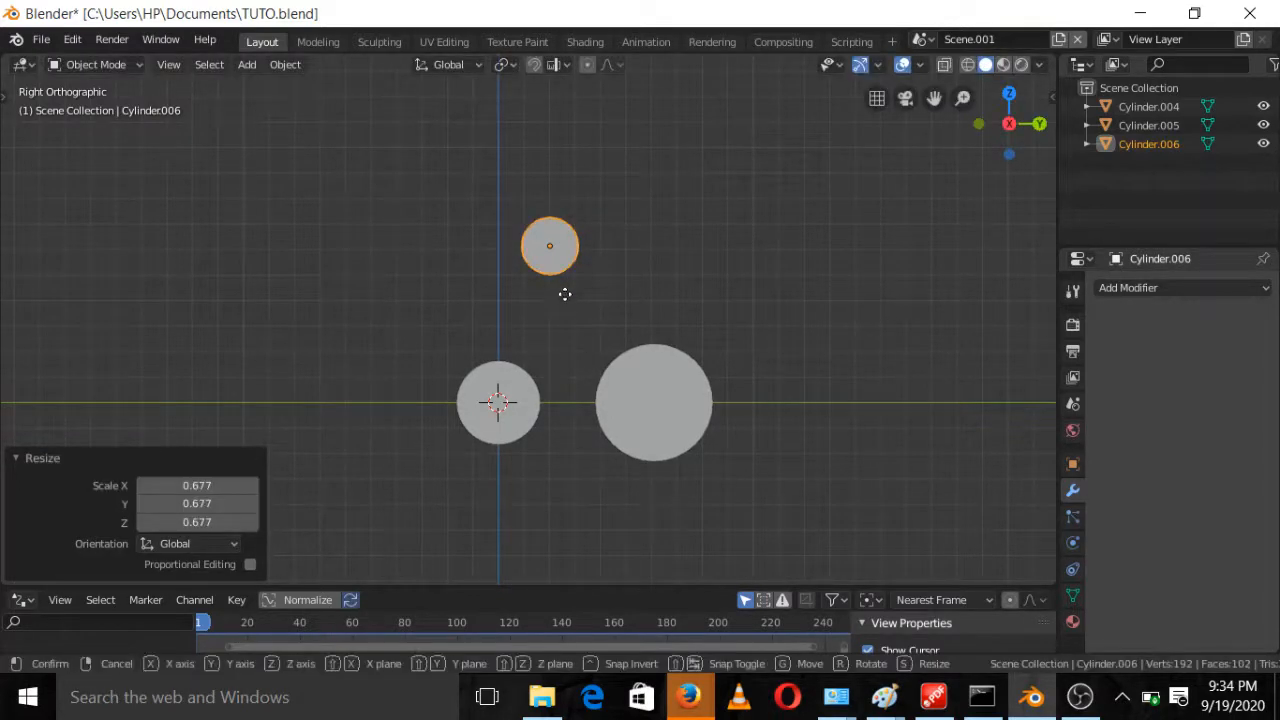
key(g)
click(565, 313)
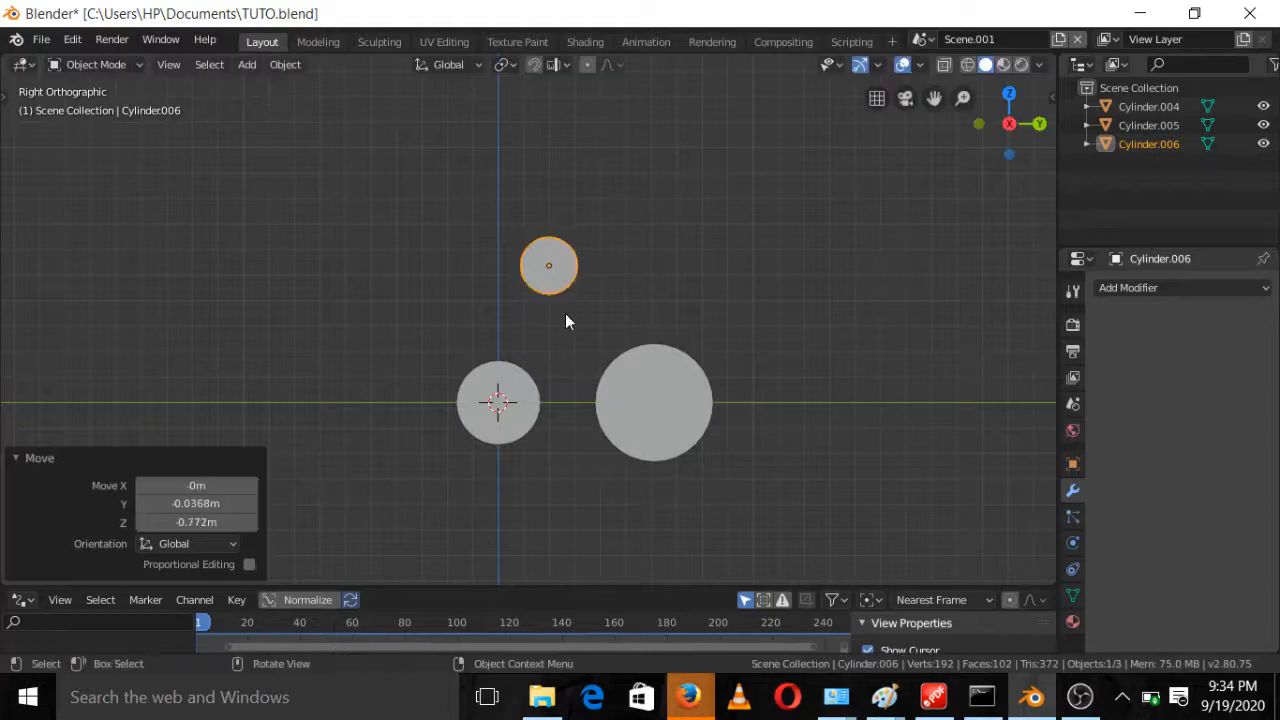
Duplicate the small upper cylinder about 4.15 m along Y and 2.65 m along Z, above the largest cylinder
key(shift+d)
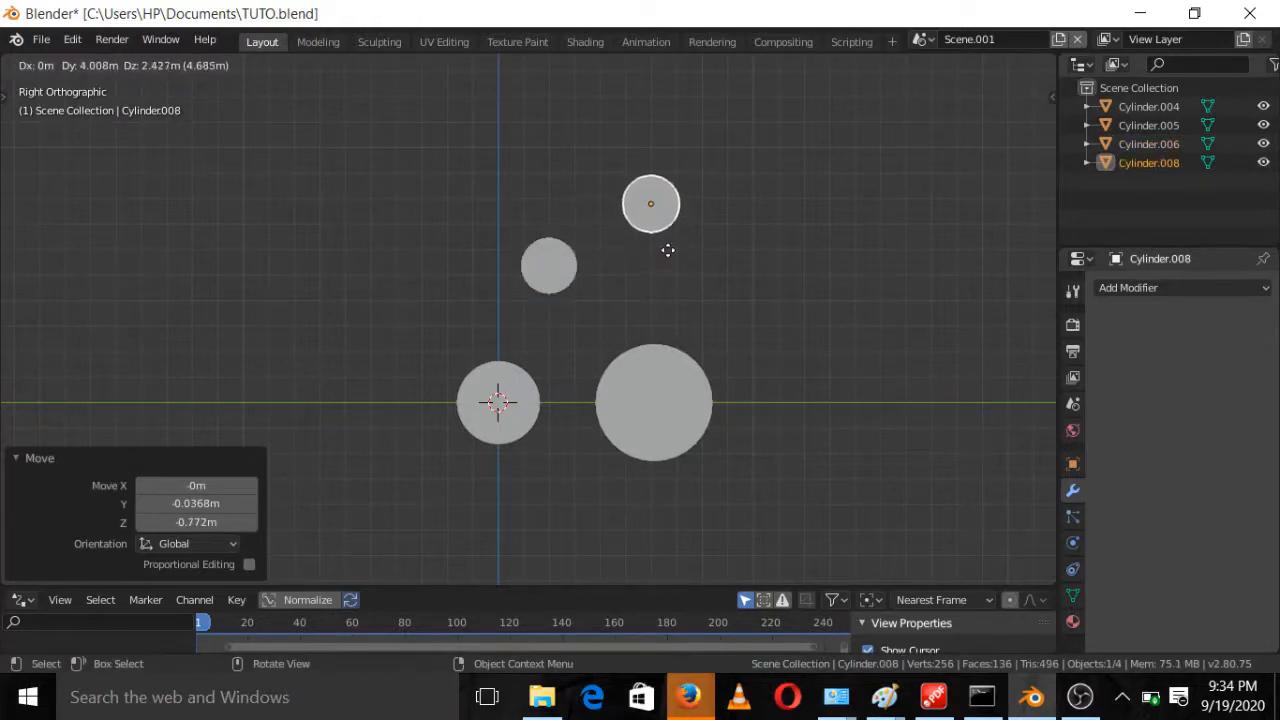
click(673, 250)
scroll(753, 402, down, 3)
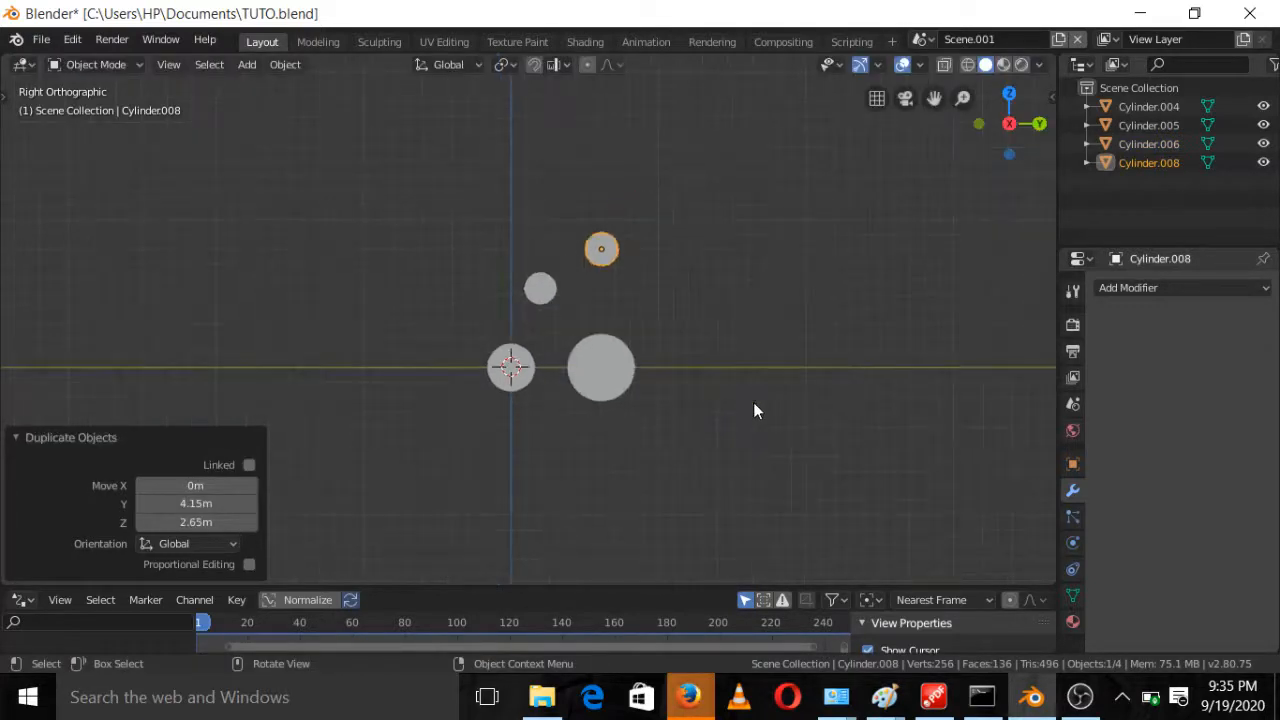
scroll(745, 402, up, 5)
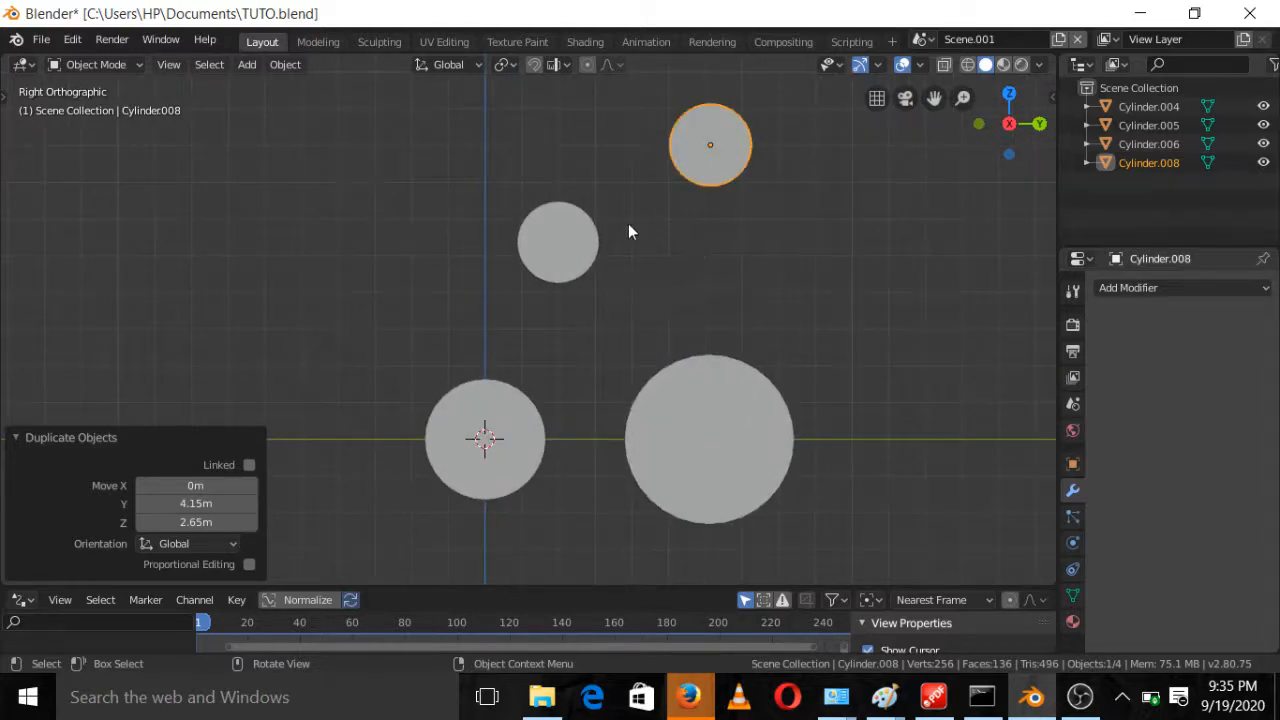
scroll(615, 266, down, 1)
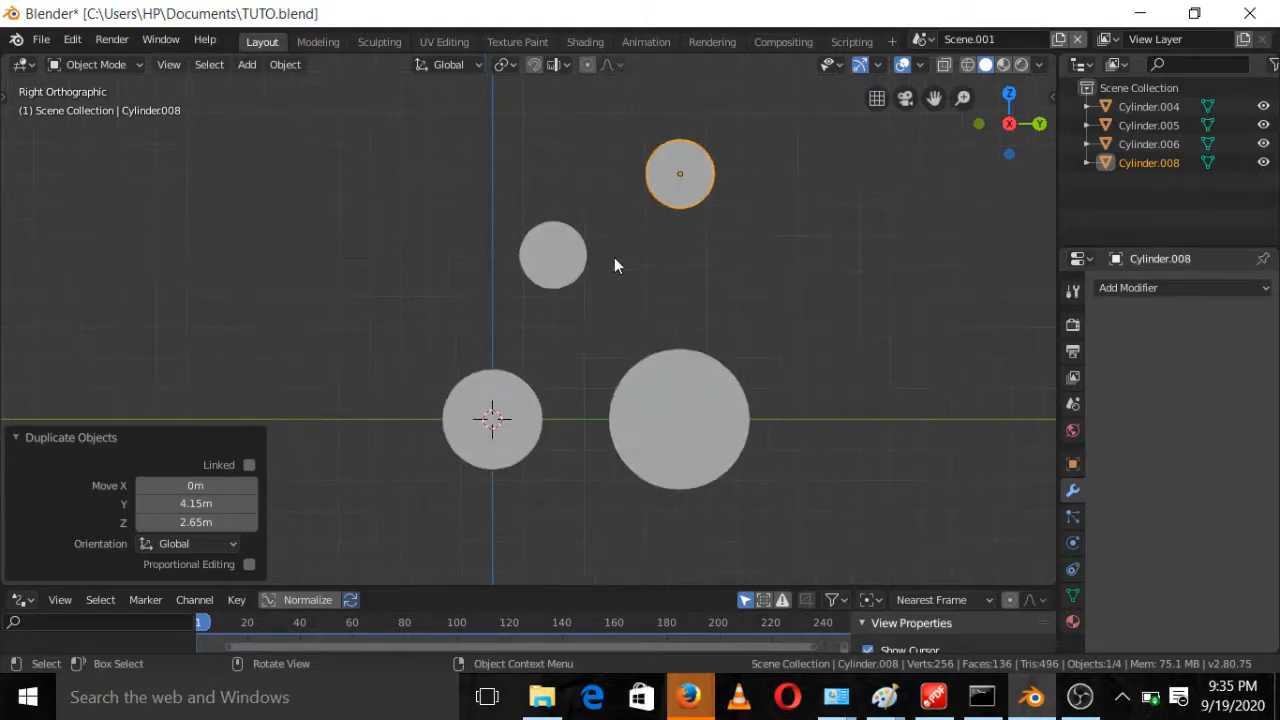
Snap the 3D cursor to the centre of the largest cylinder's front face using its circular edge loop, and return to Object Mode
click(678, 380)
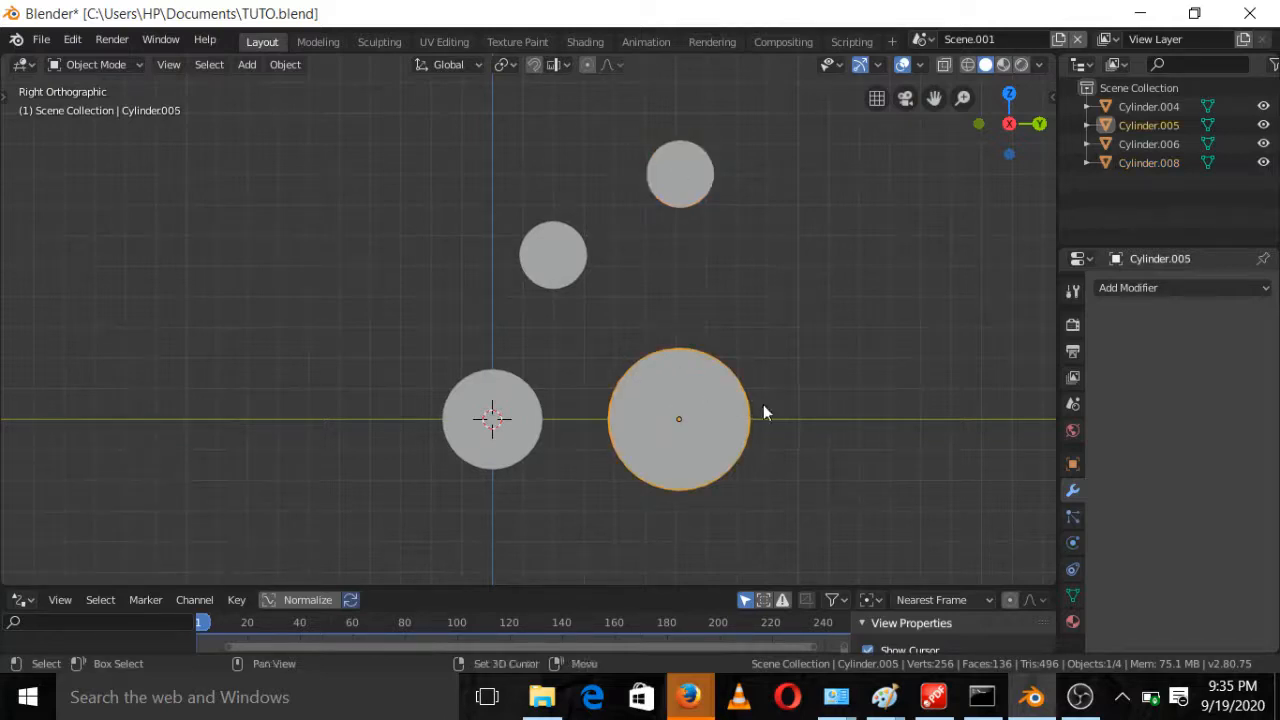
shift+middle_drag(763, 404, 747, 398)
scroll(748, 392, up, 2)
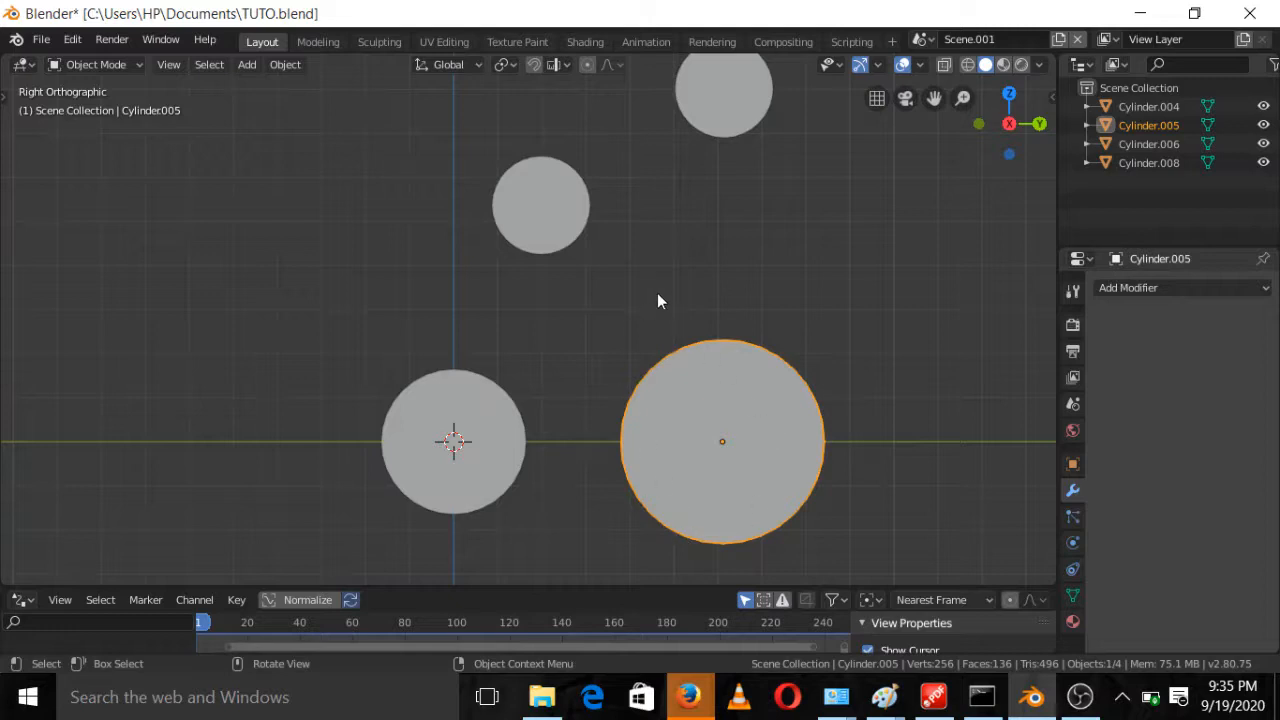
scroll(689, 436, down, 1)
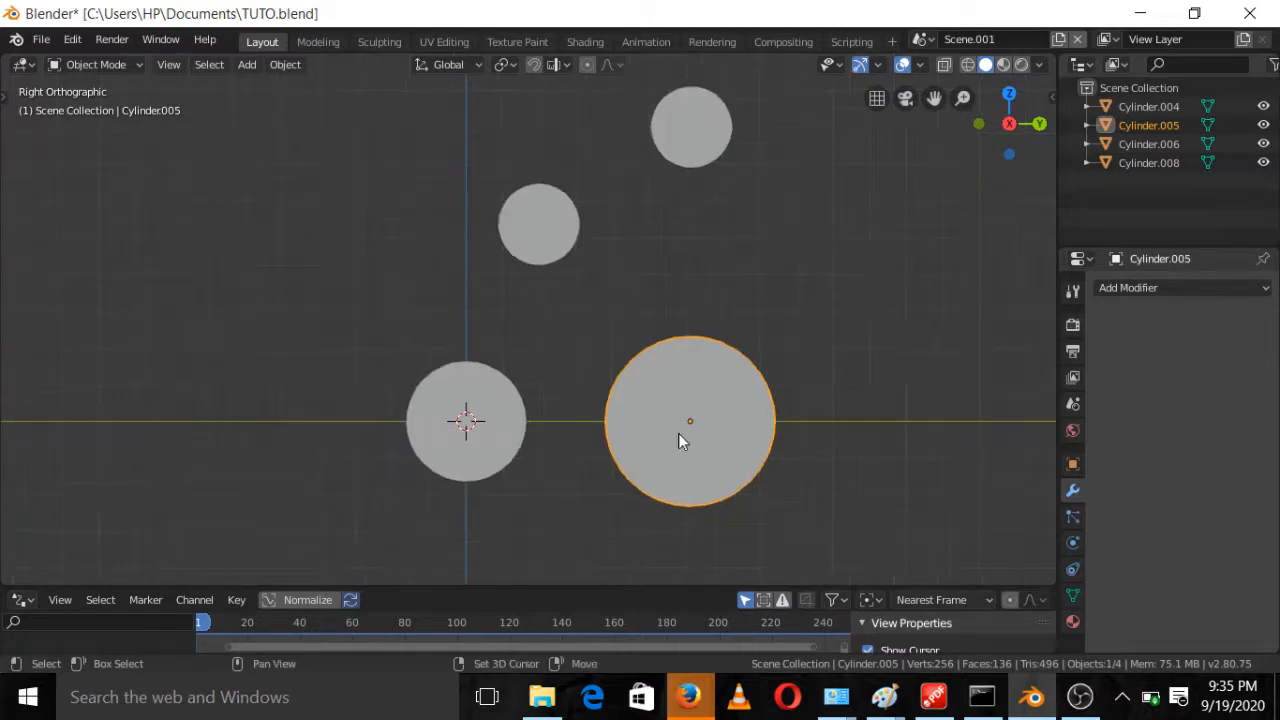
shift+middle_drag(678, 433, 615, 415)
scroll(615, 424, up, 2)
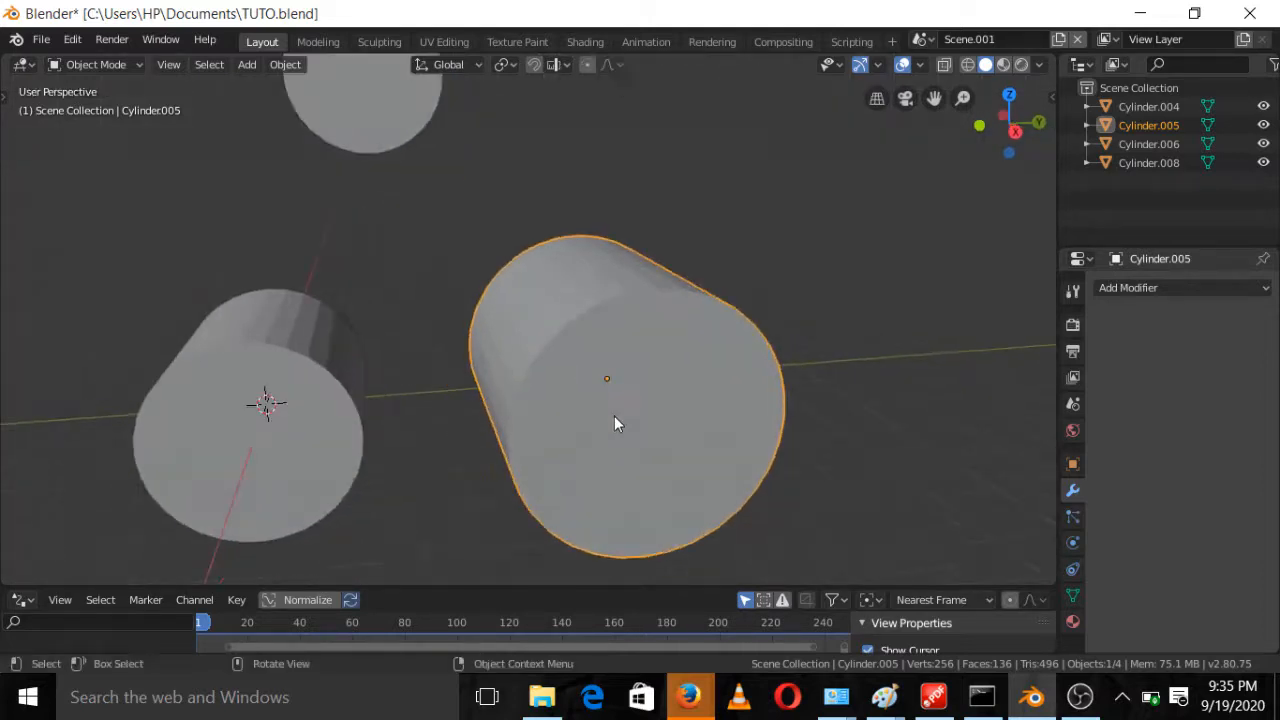
scroll(626, 370, down, 1)
key(Tab)
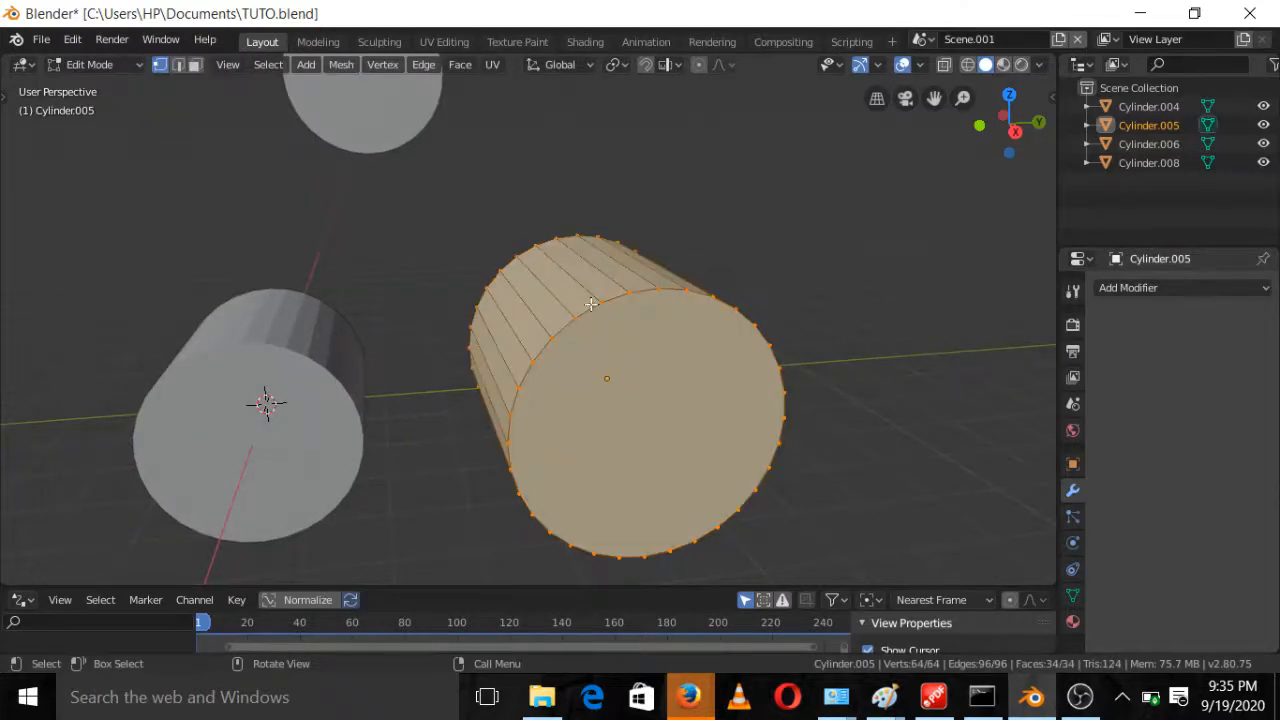
click(178, 66)
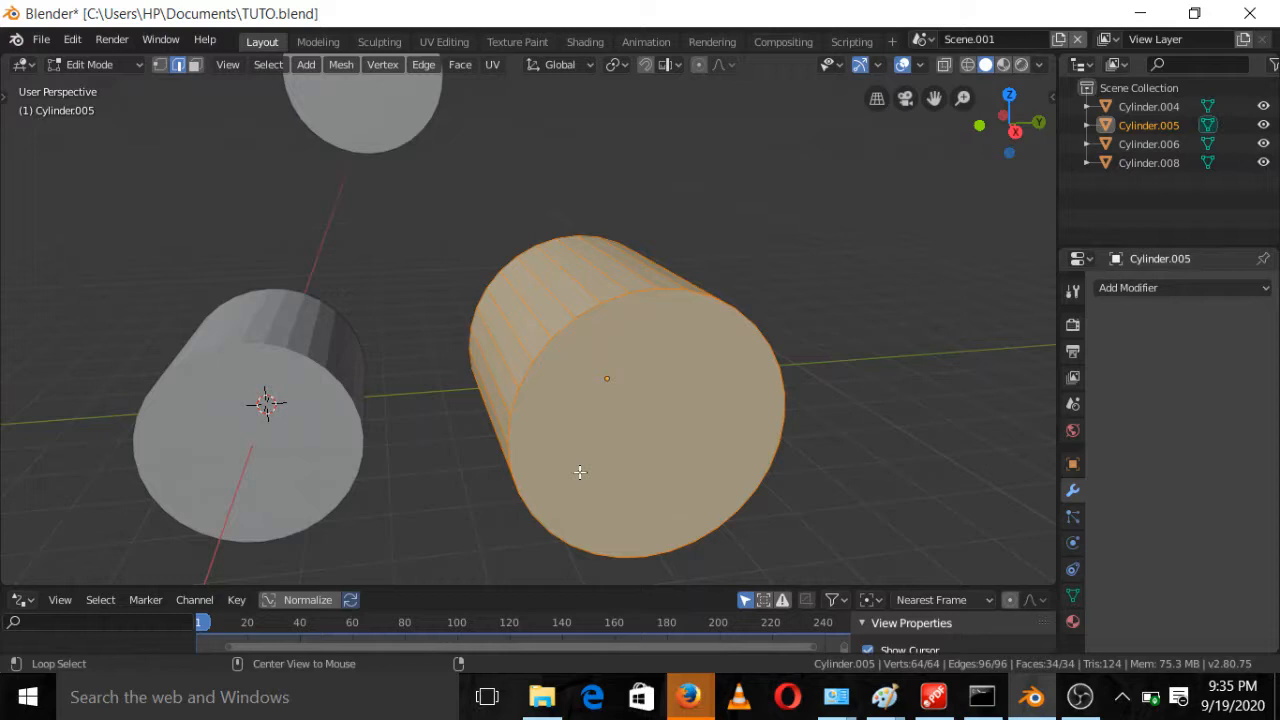
alt+click(563, 341)
key(shift+s)
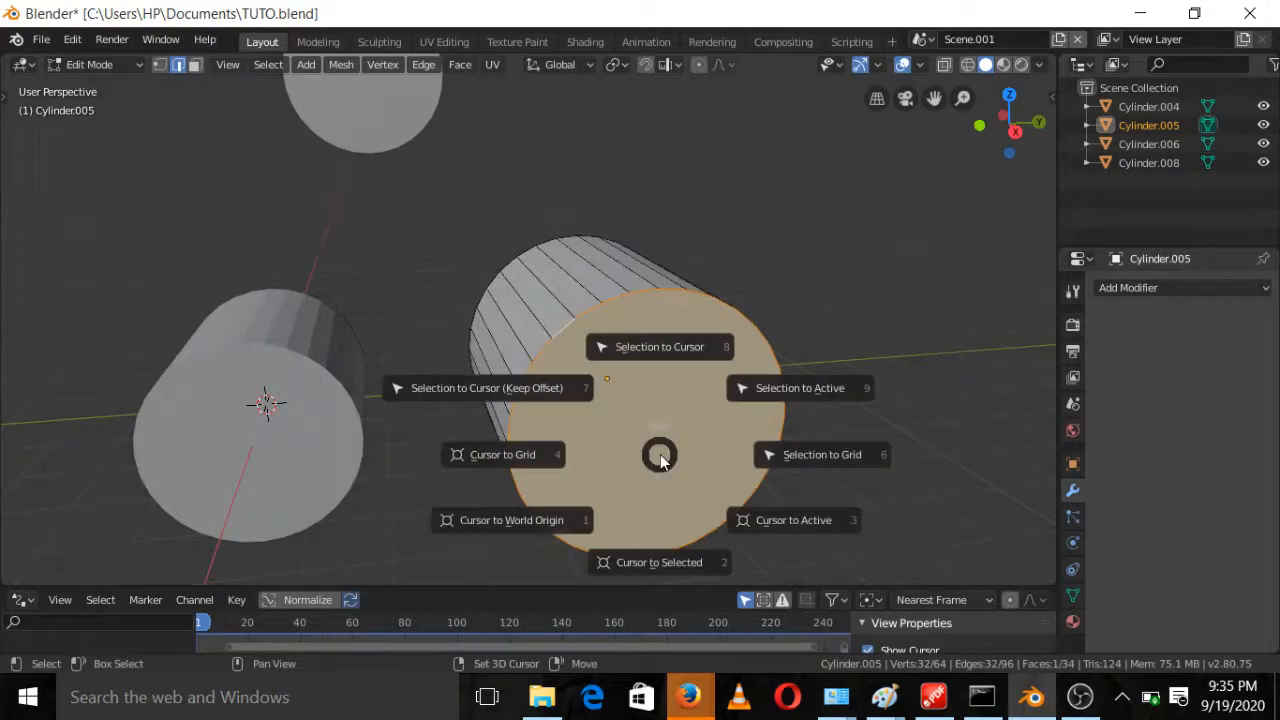
click(645, 563)
key(Tab)
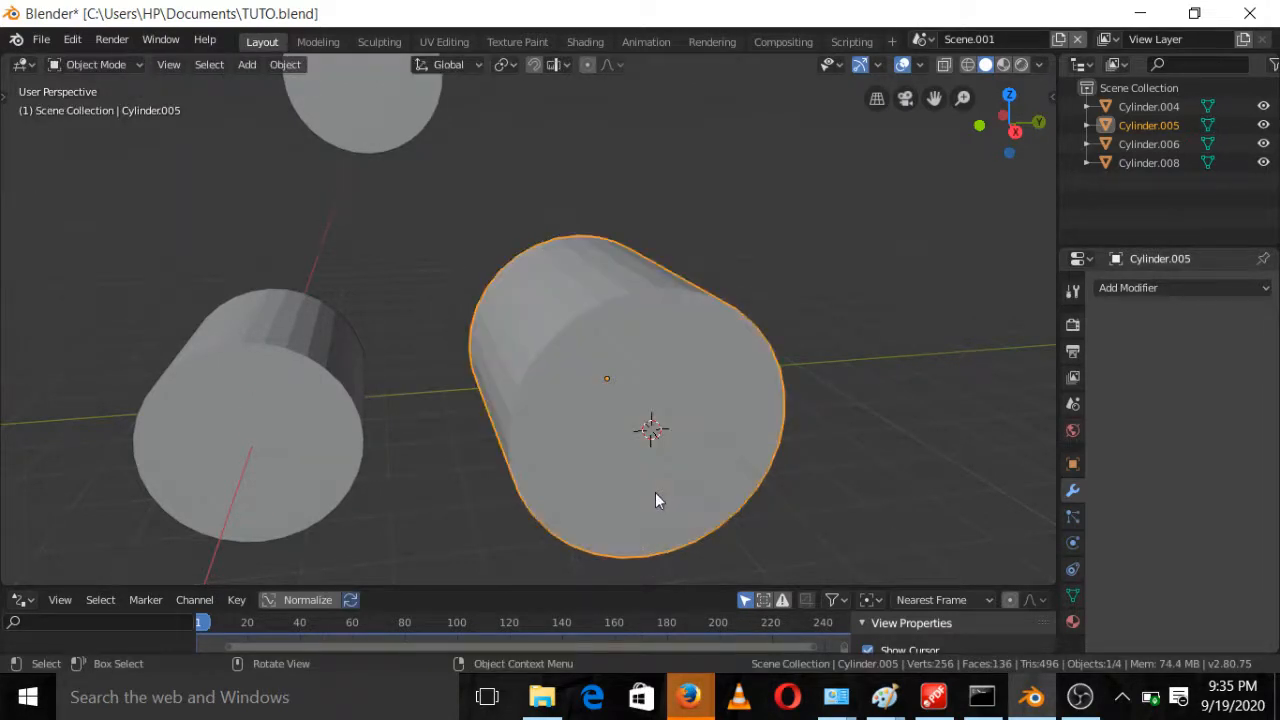
Add a cube at the 3D cursor and move it about 2.55 m up along Z, to the largest cylinder's upper edge
key(KP_3)
key(shift+a)
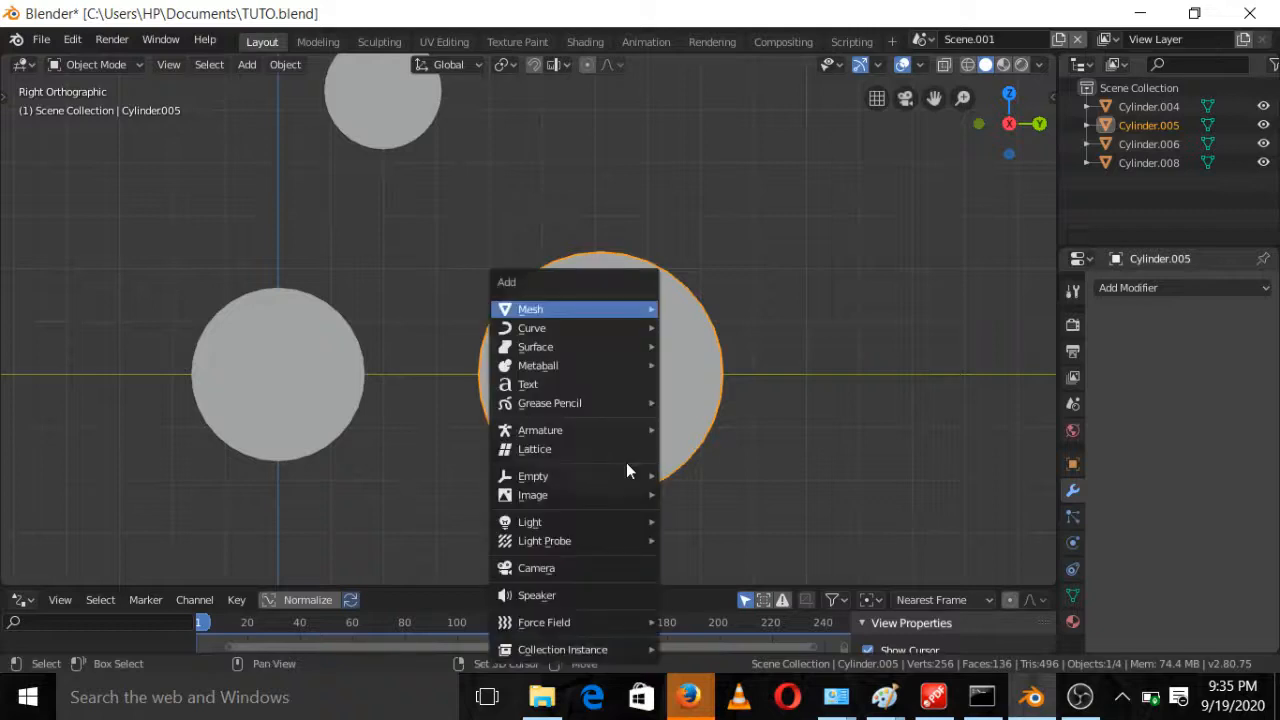
mouse_move(606, 312)
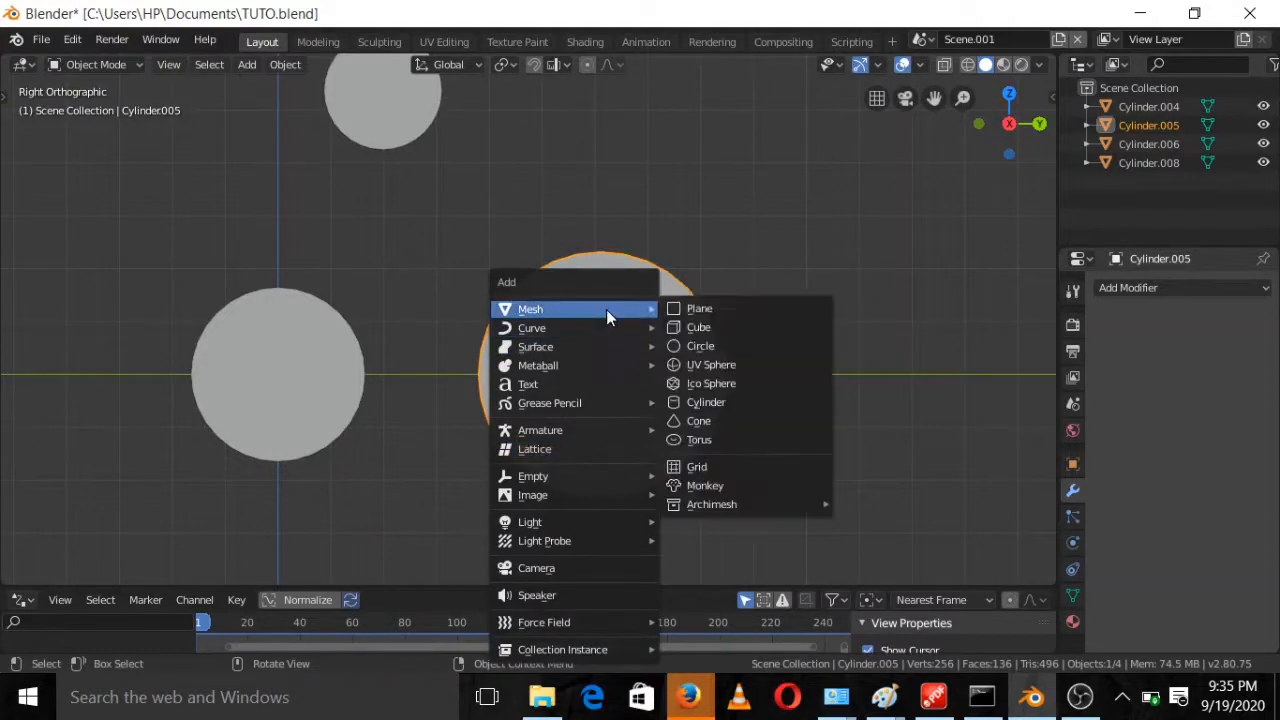
click(673, 329)
key(g)
key(z)
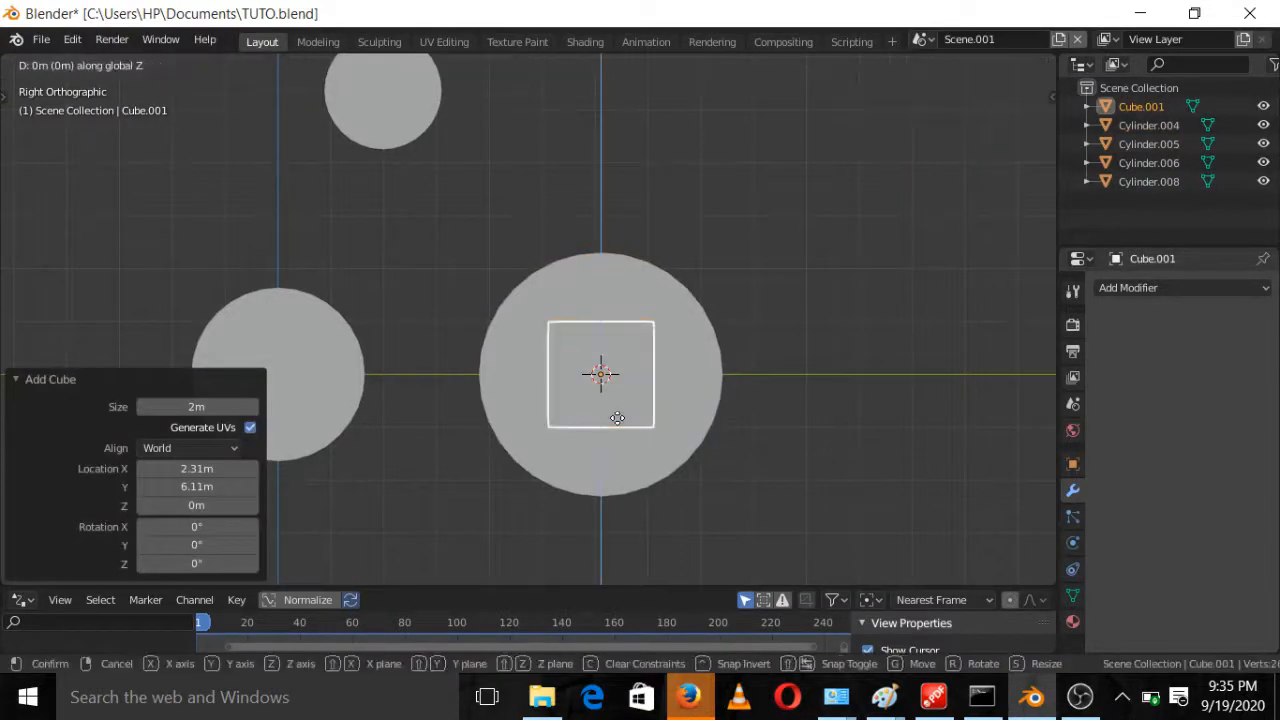
click(606, 287)
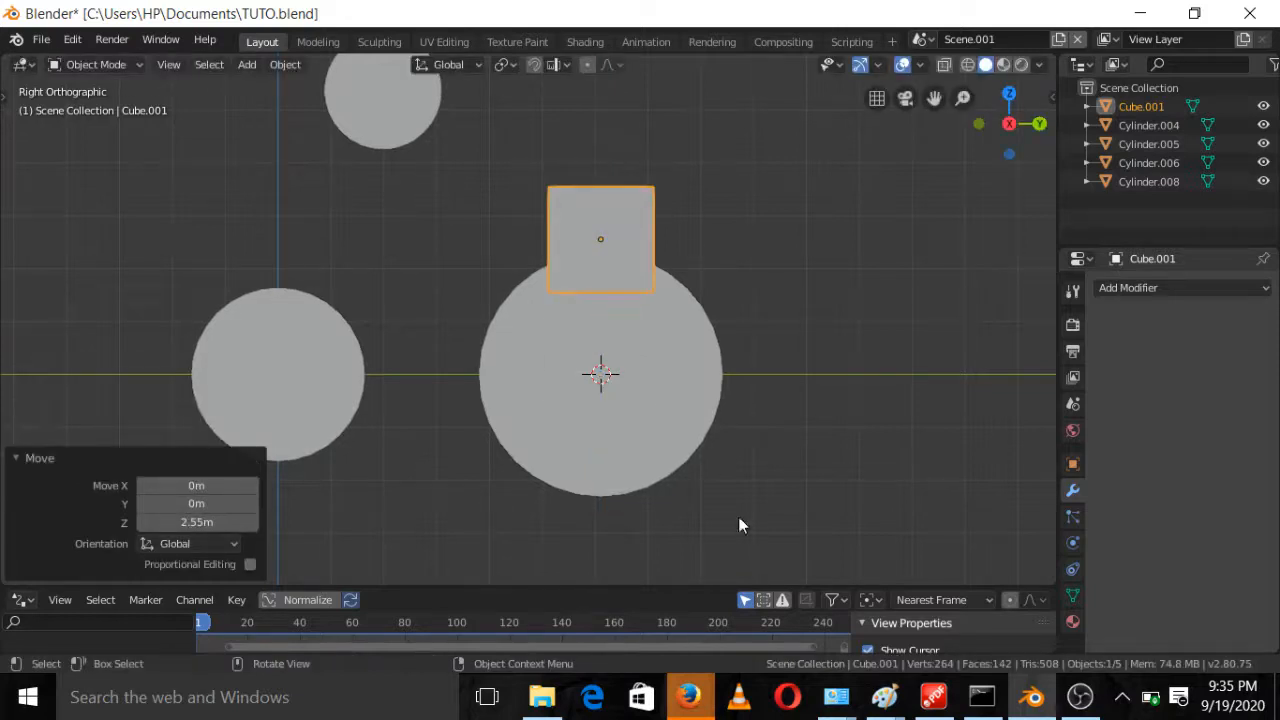
Scale the cube uniformly by about 0.427, plus about 0.584 along X and 0.599 along Y
key(s)
click(620, 372)
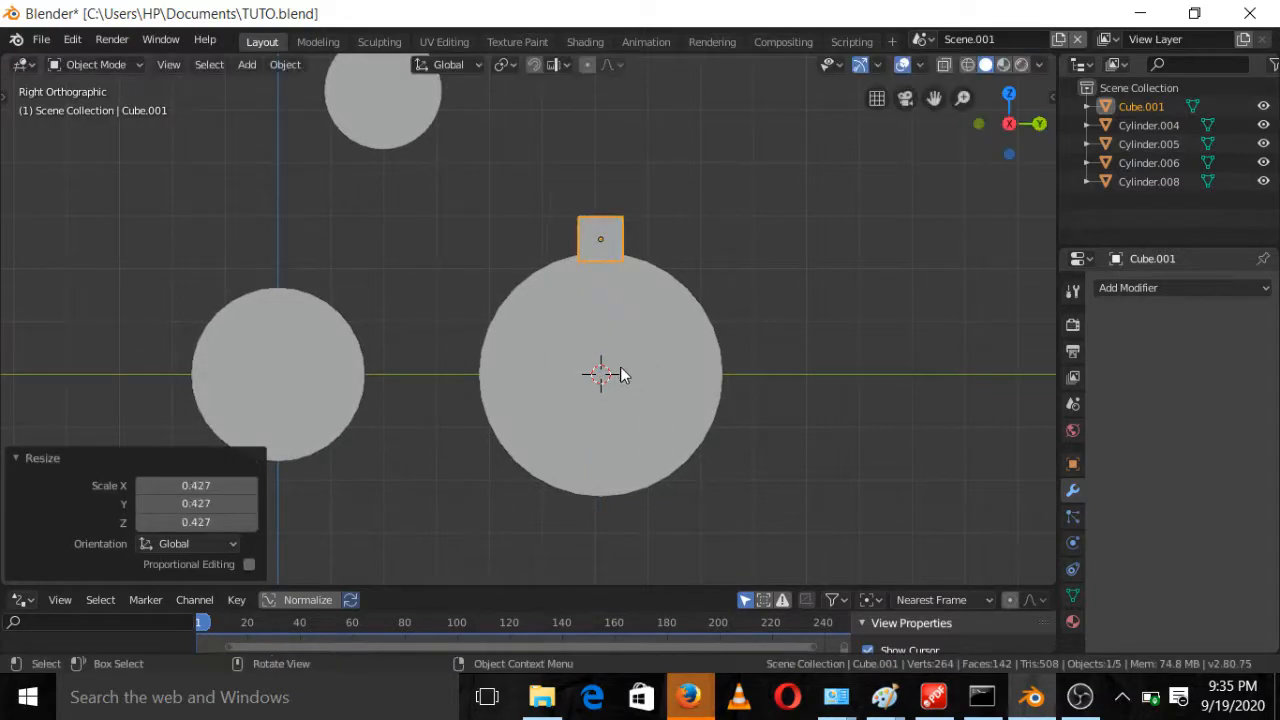
key(KP_7)
scroll(740, 325, up, 2)
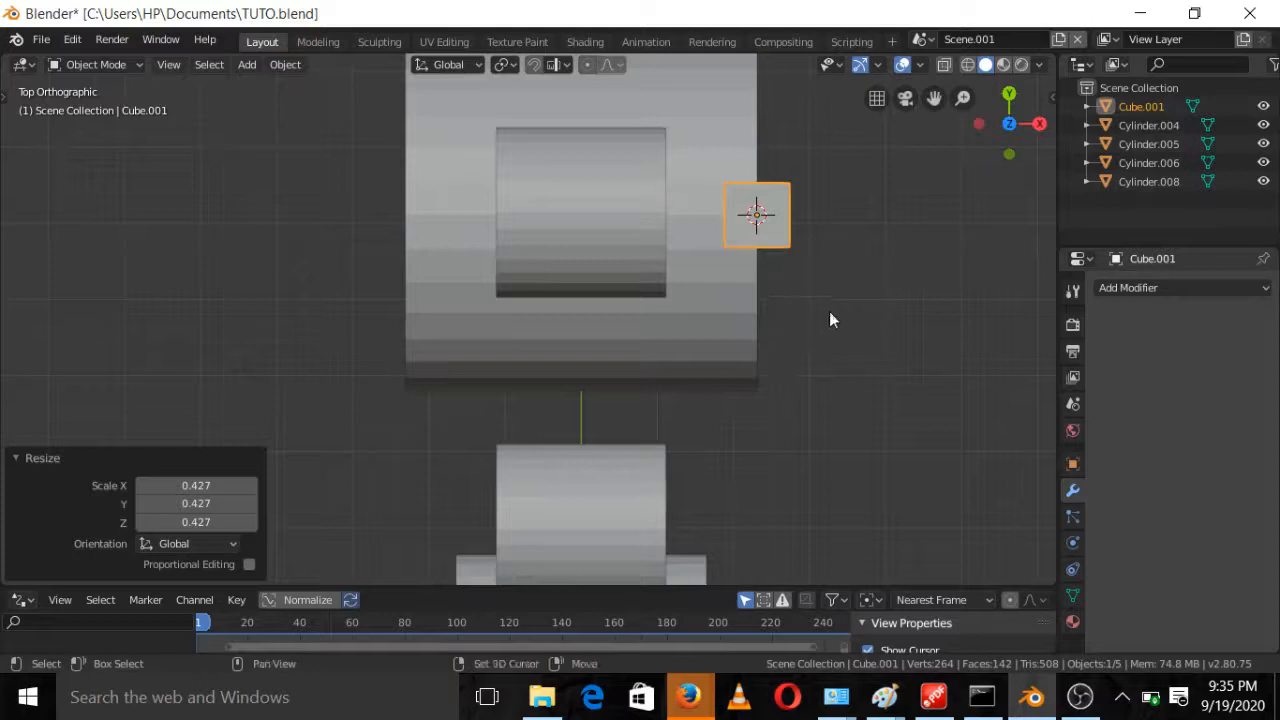
shift+middle_drag(829, 320, 708, 440)
scroll(708, 440, up, 2)
key(s)
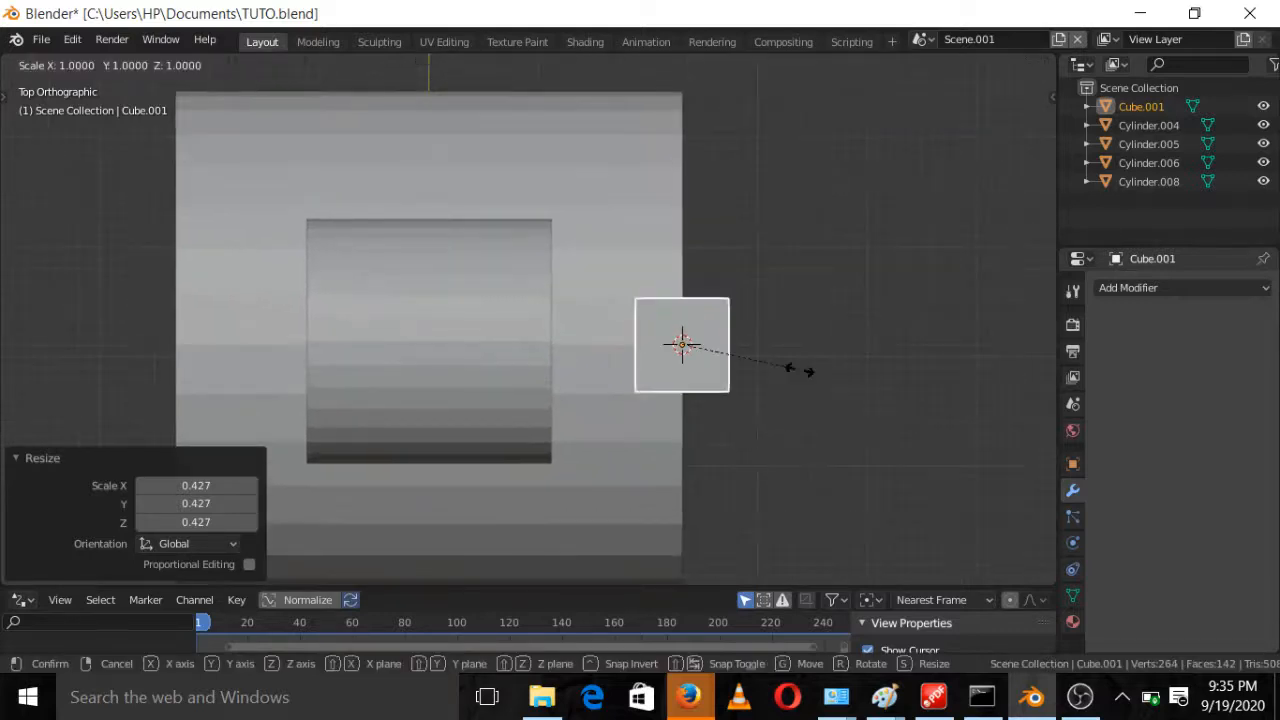
key(x)
click(741, 381)
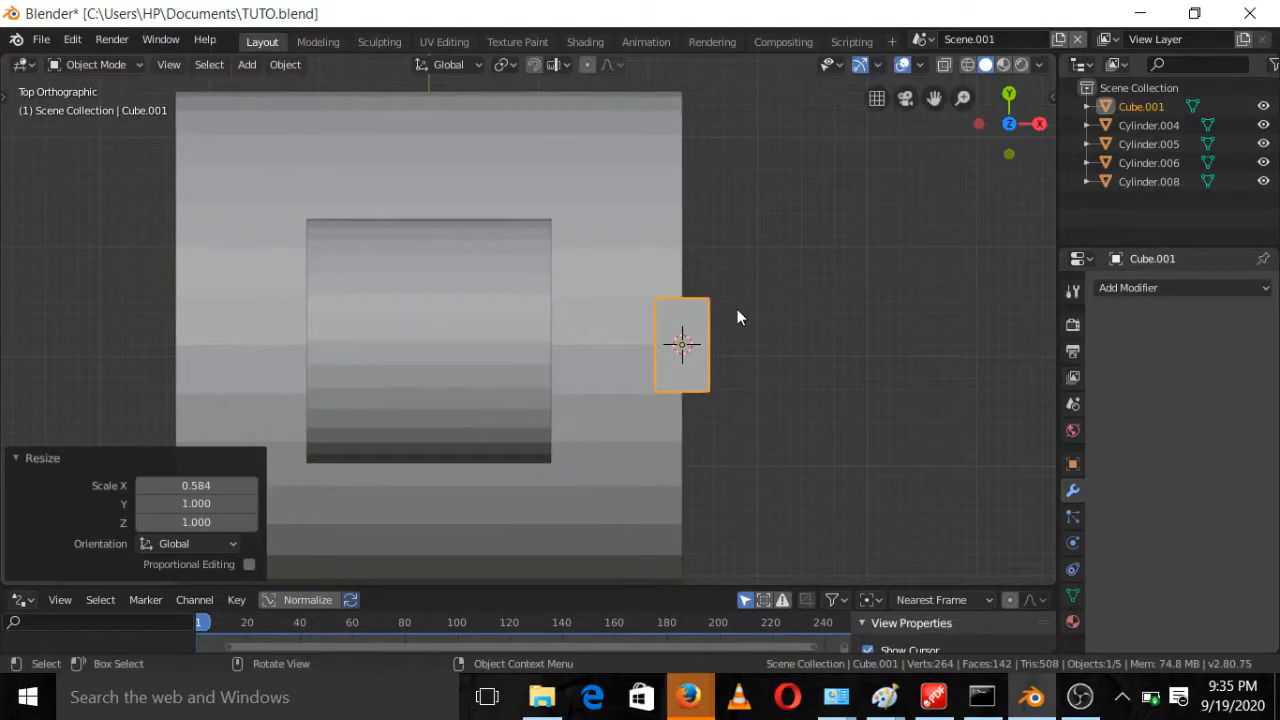
key(s)
key(y)
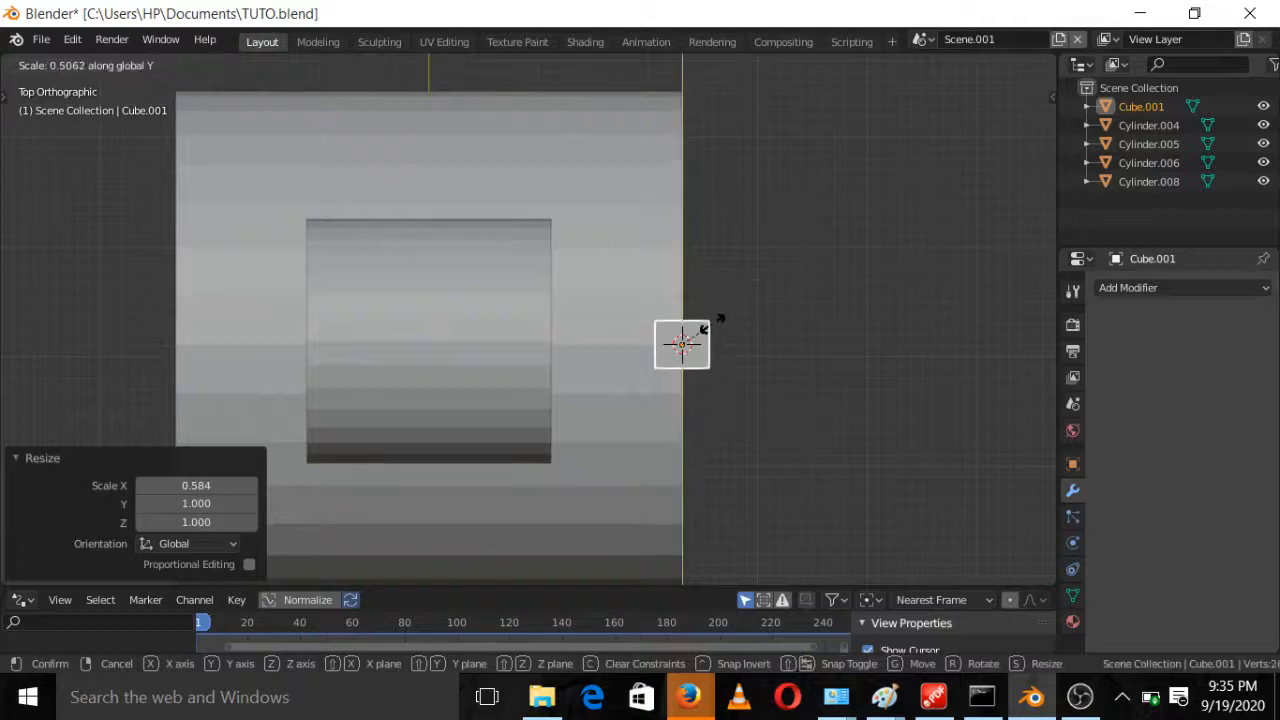
click(713, 314)
Move the cube about -0.33 m along X, inward from the largest cylinder's front face
key(KP_3)
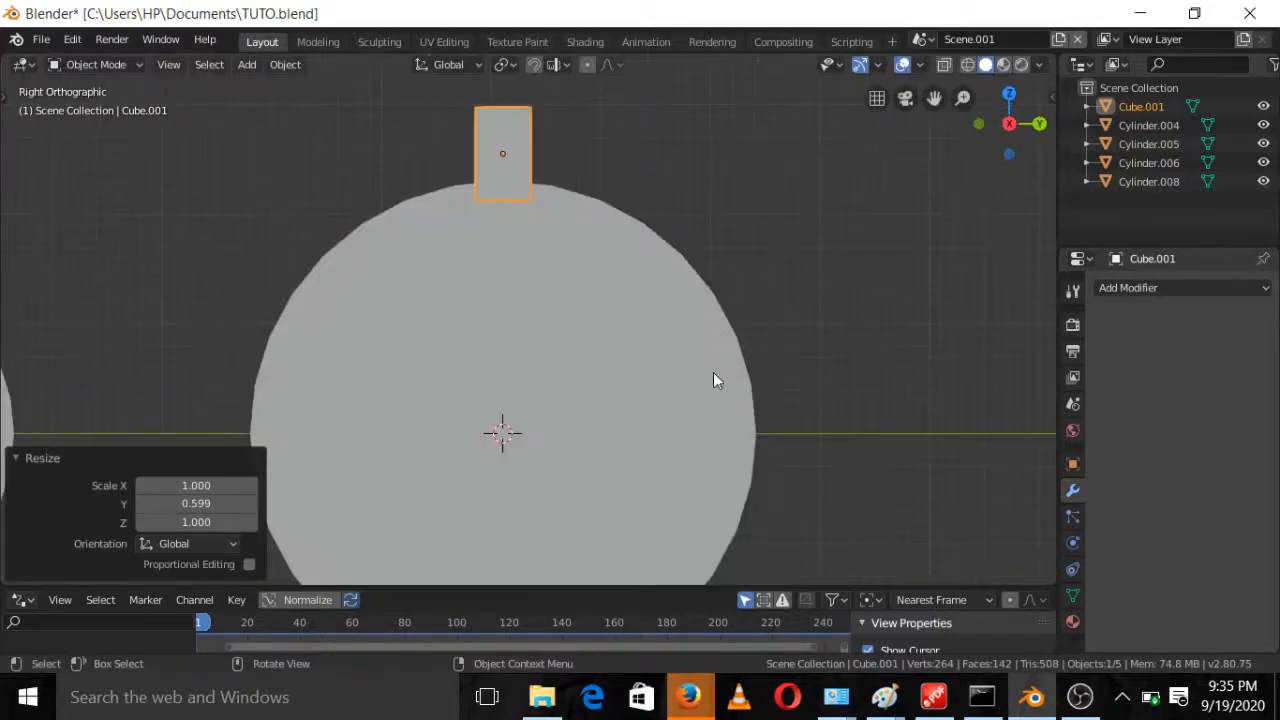
middle_drag(687, 342, 658, 385)
key(g)
key(y)
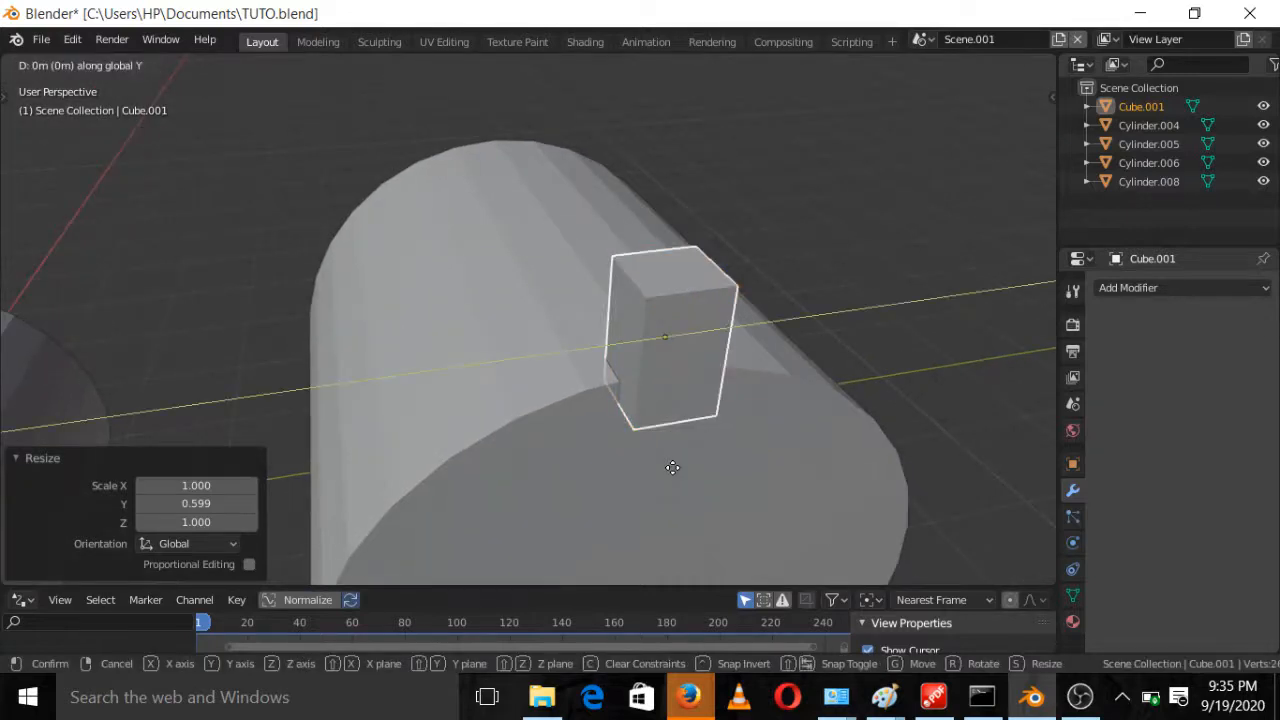
key(x)
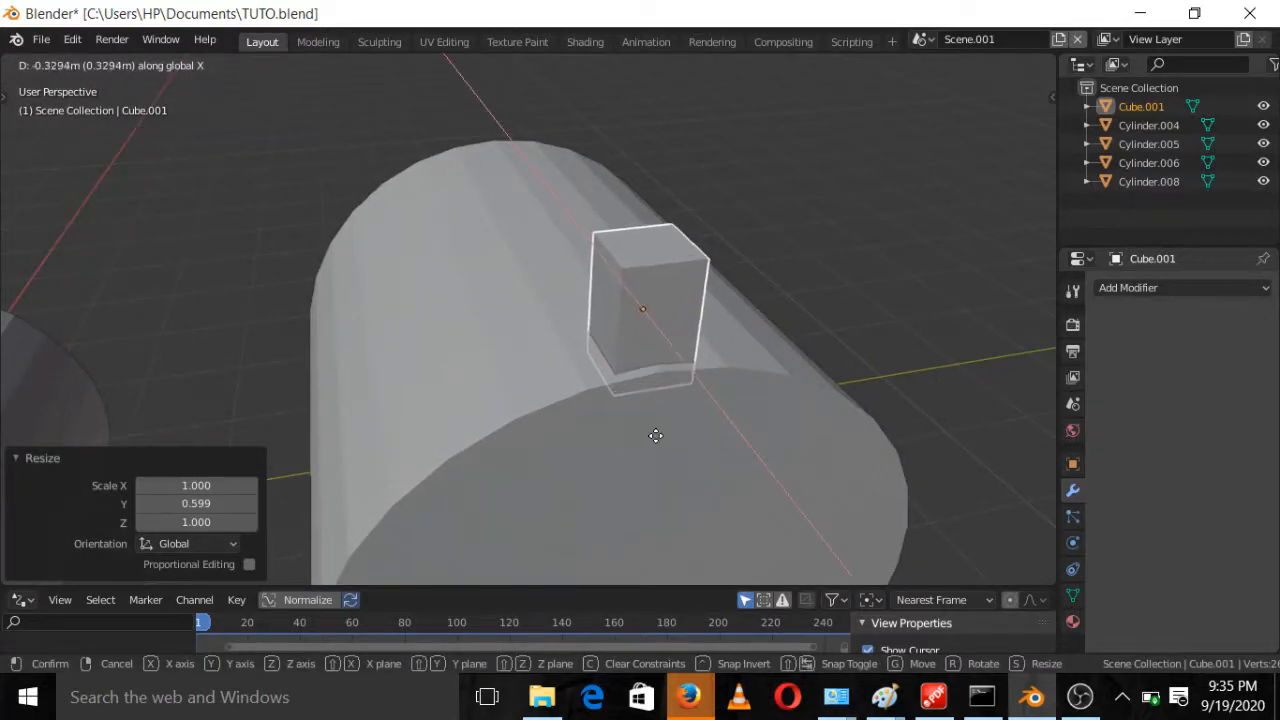
click(655, 435)
scroll(669, 272, down, 1)
Widen the cube along Y by a scale of about 1.477
middle_drag(650, 293, 627, 303)
scroll(627, 303, up, 2)
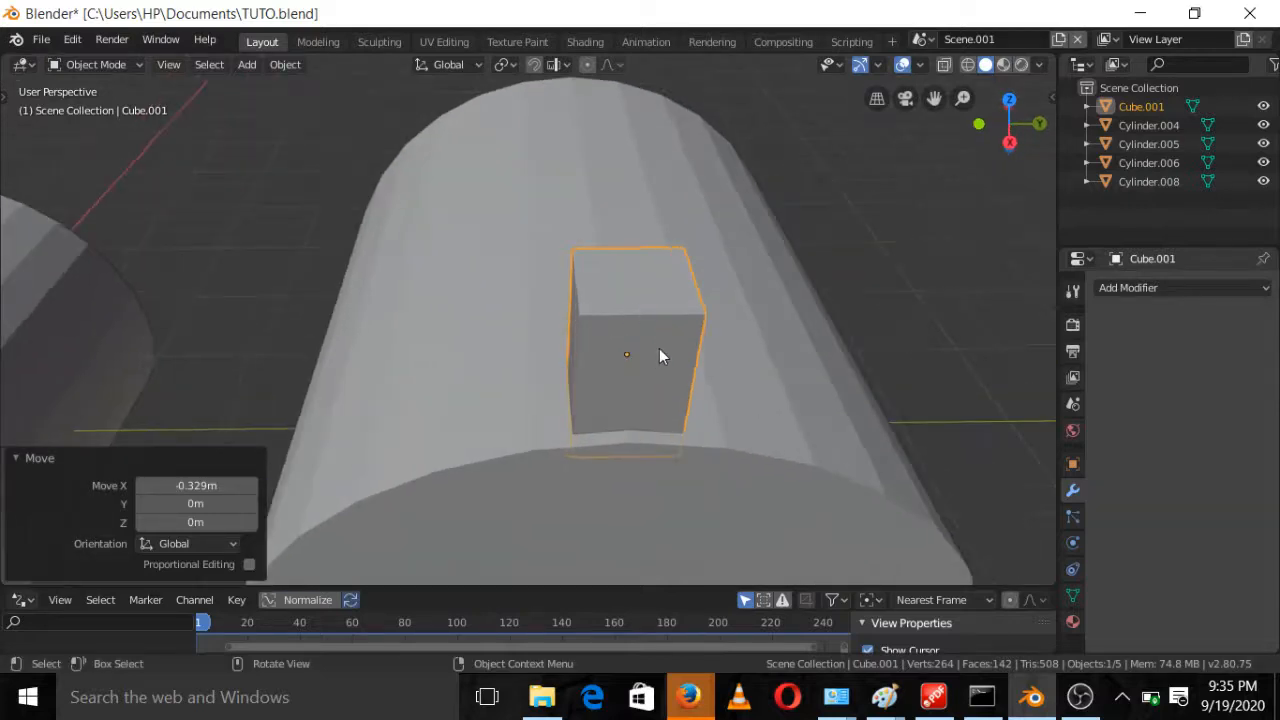
key(s)
key(y)
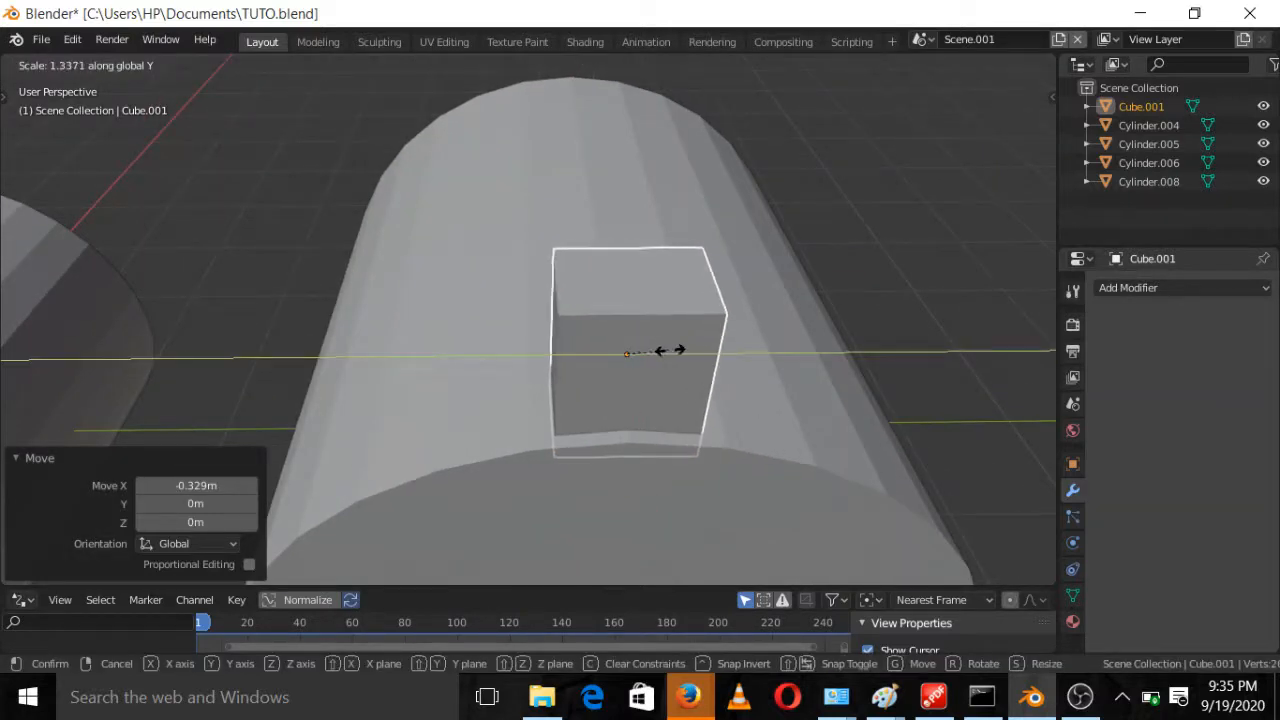
click(675, 352)
scroll(675, 352, down, 1)
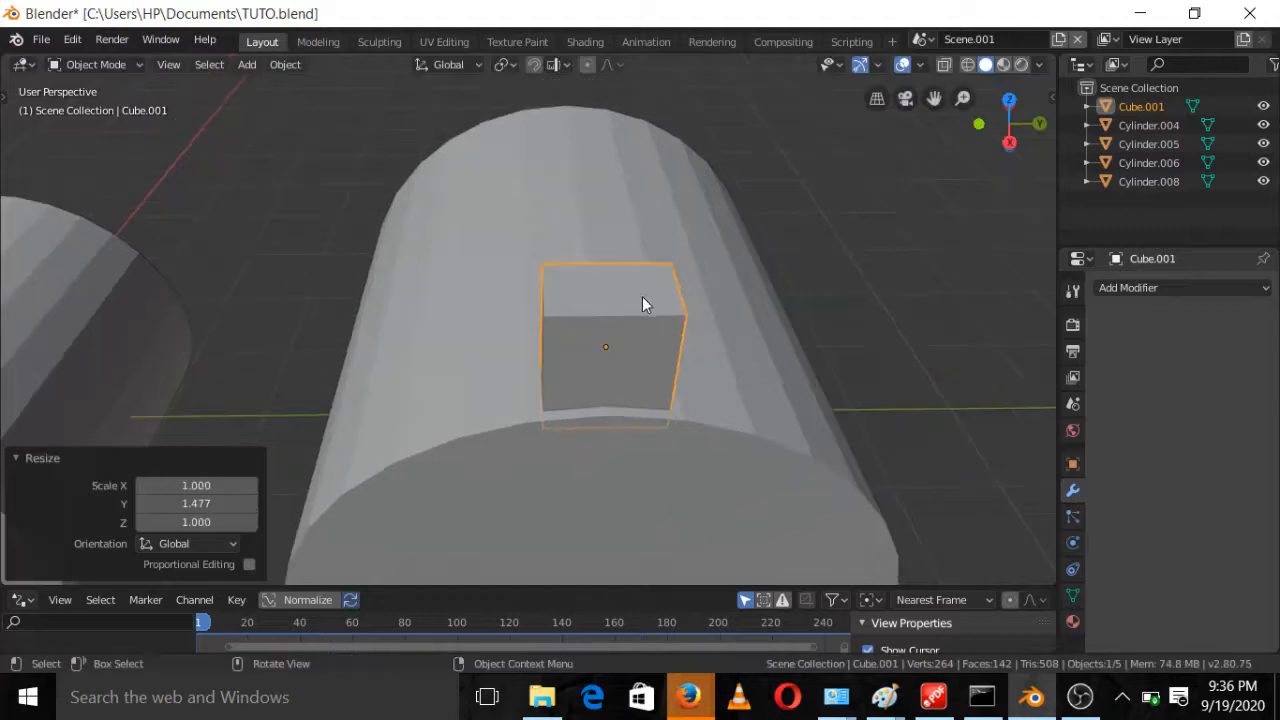
Taper the cube in Edit Mode by scaling its top face to about 0.436 along X
key(Tab)
click(195, 65)
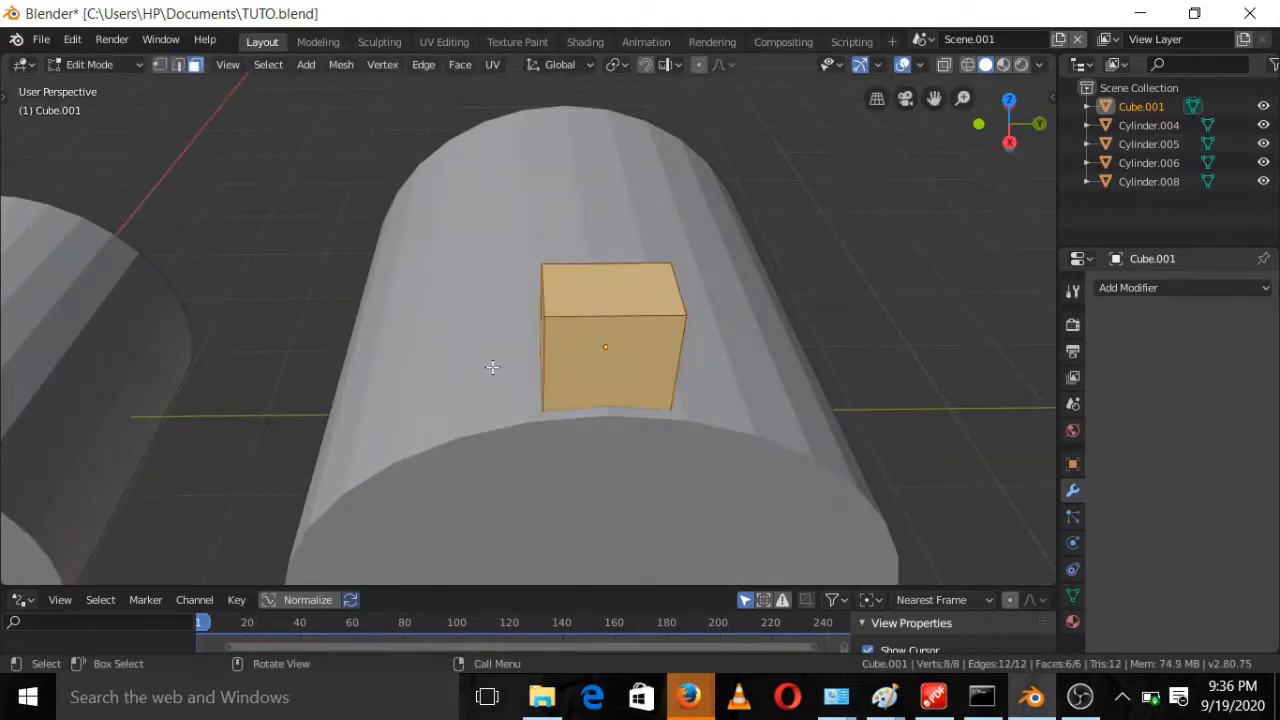
click(621, 295)
key(s)
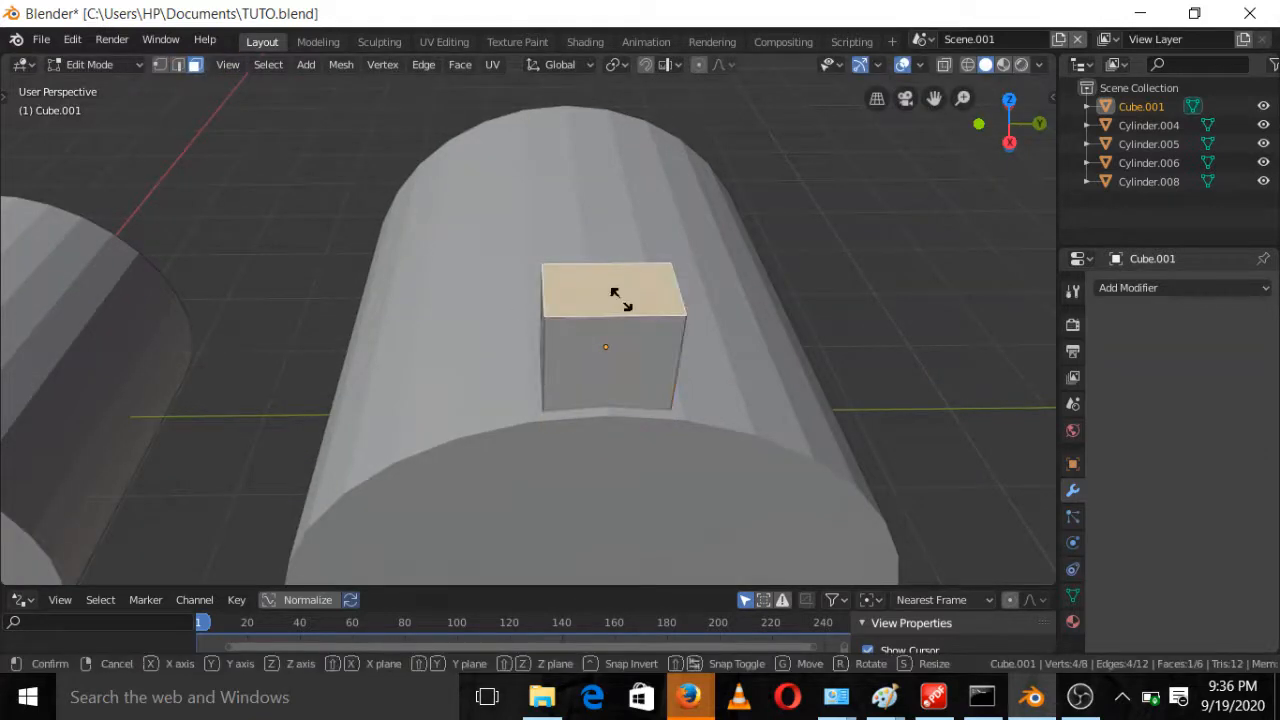
key(y)
key(x)
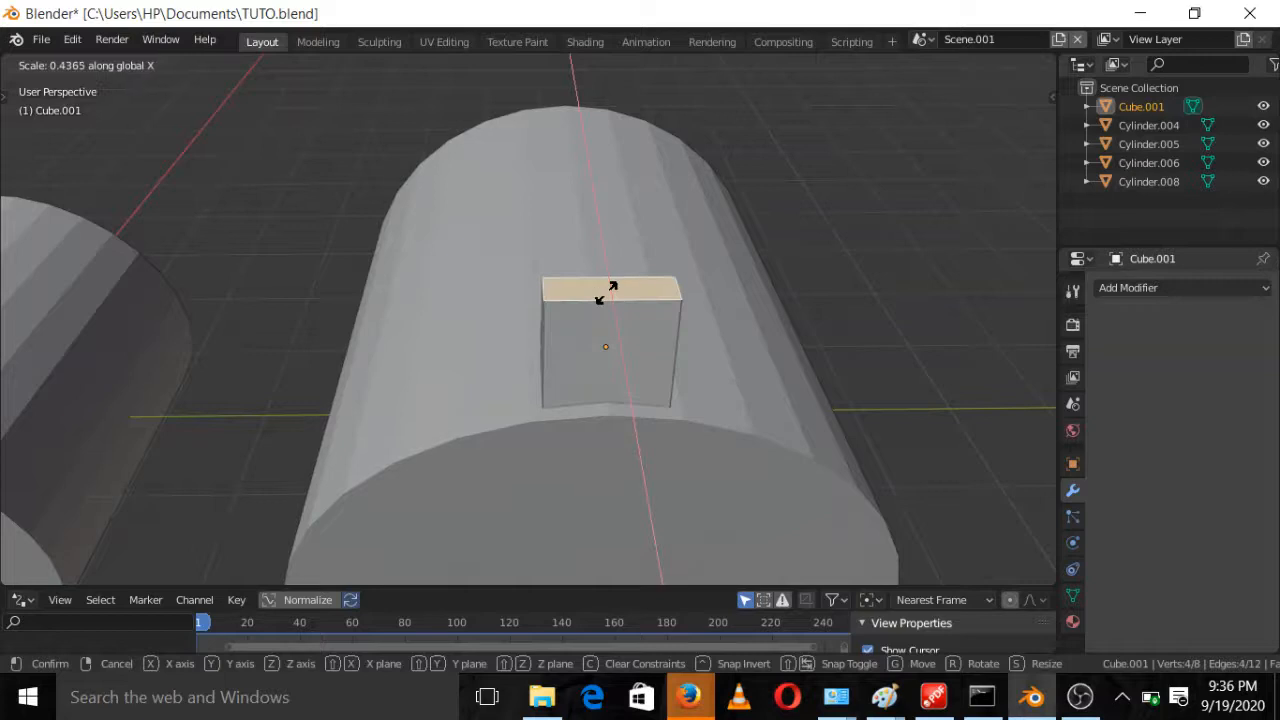
click(601, 287)
Add one horizontal loop cut to the tapered block, slid toward its base by about 0.137, and scale it about 1.253 along X
middle_drag(601, 287, 663, 307)
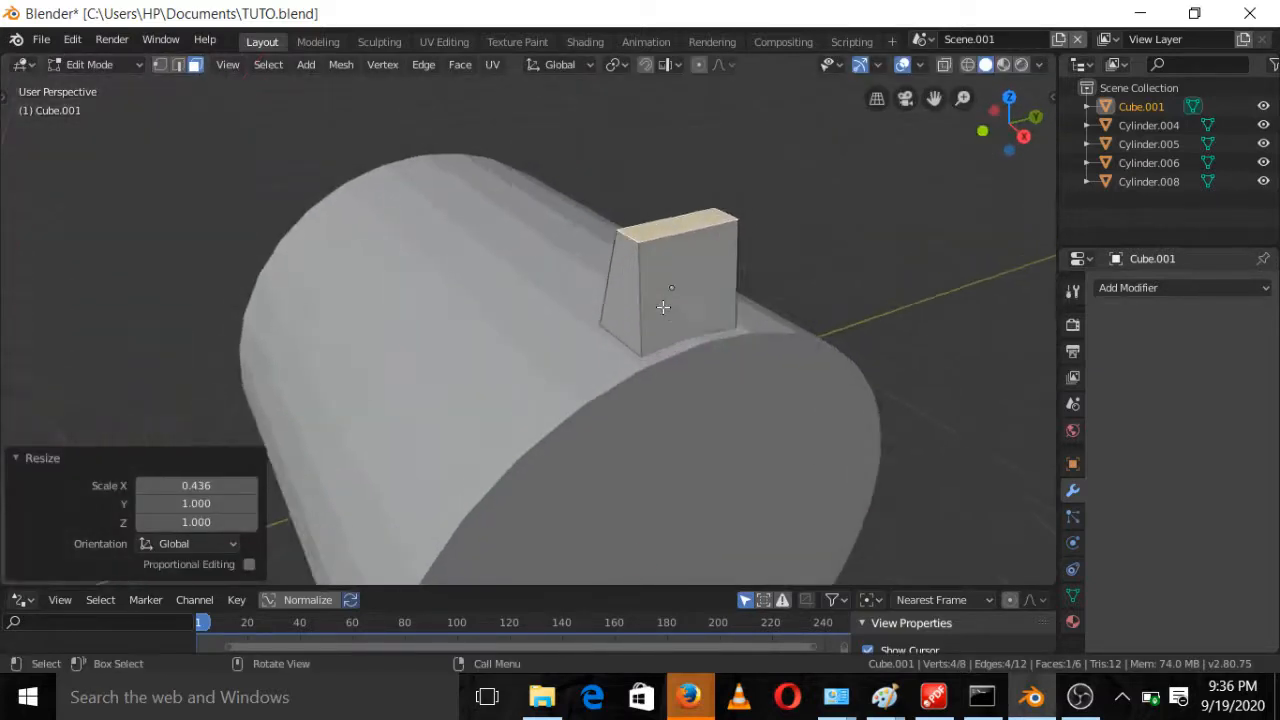
key(ctrl+r)
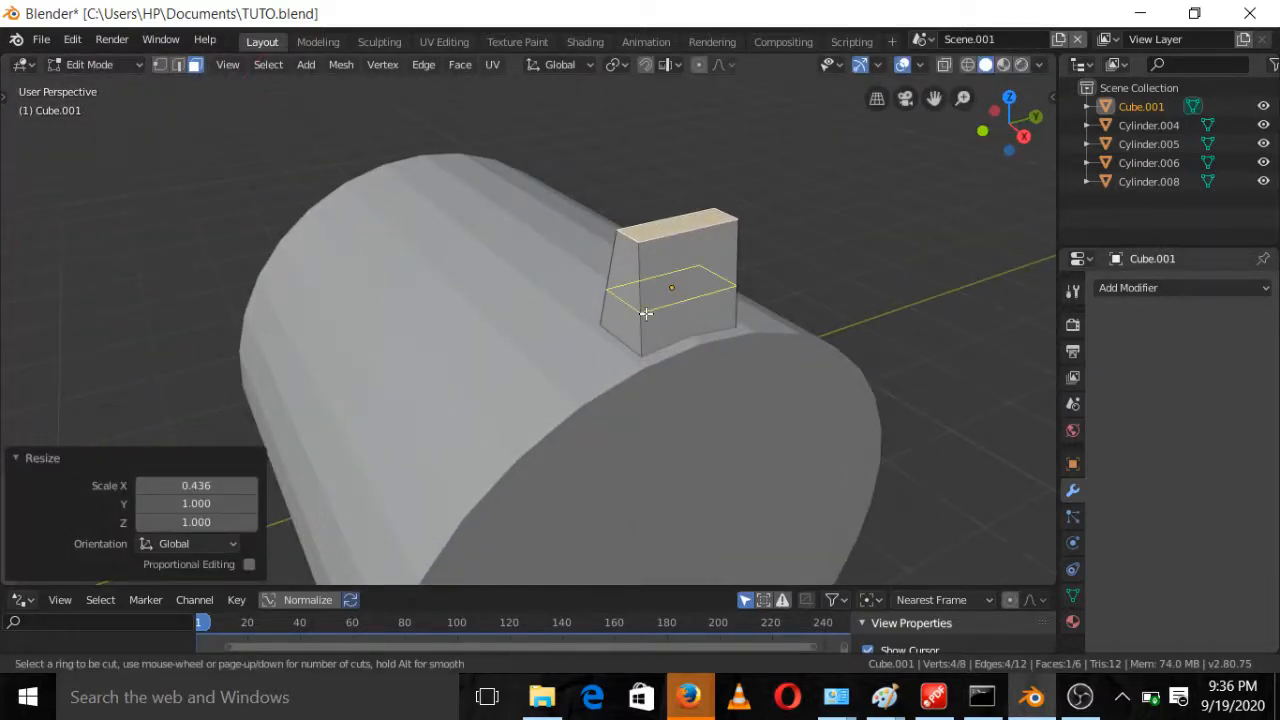
click(646, 313)
click(645, 322)
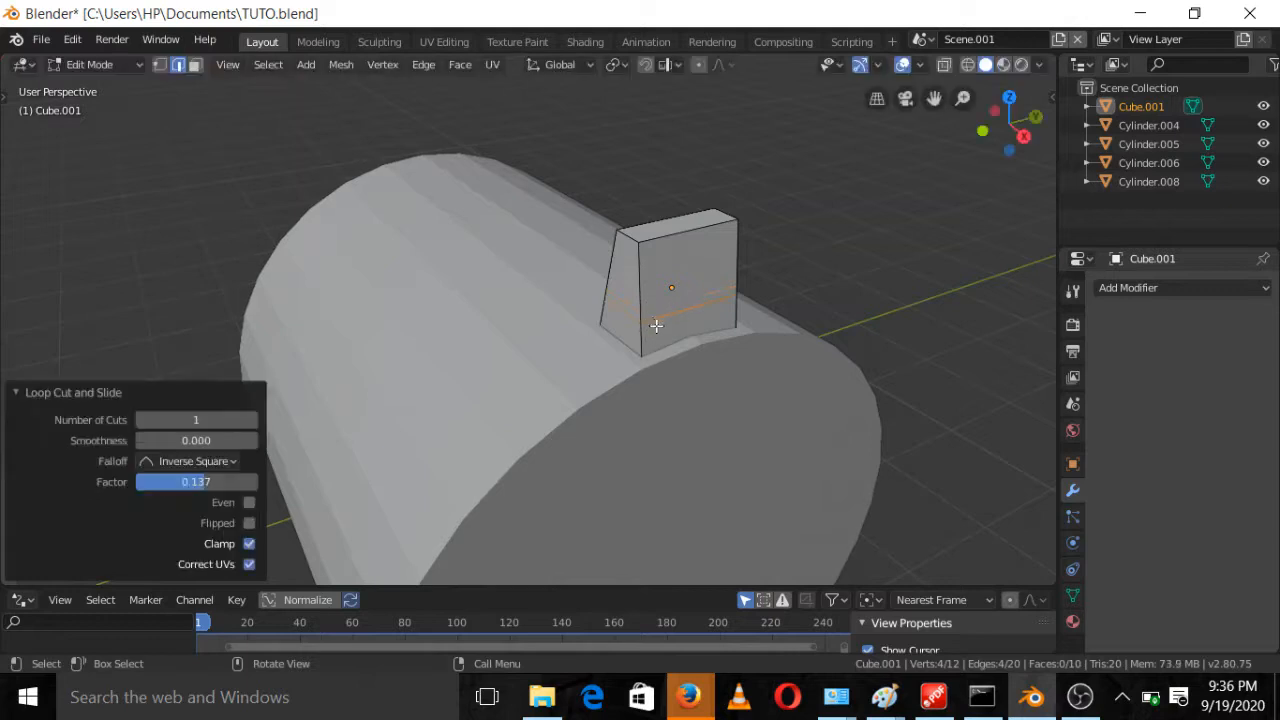
key(s)
key(x)
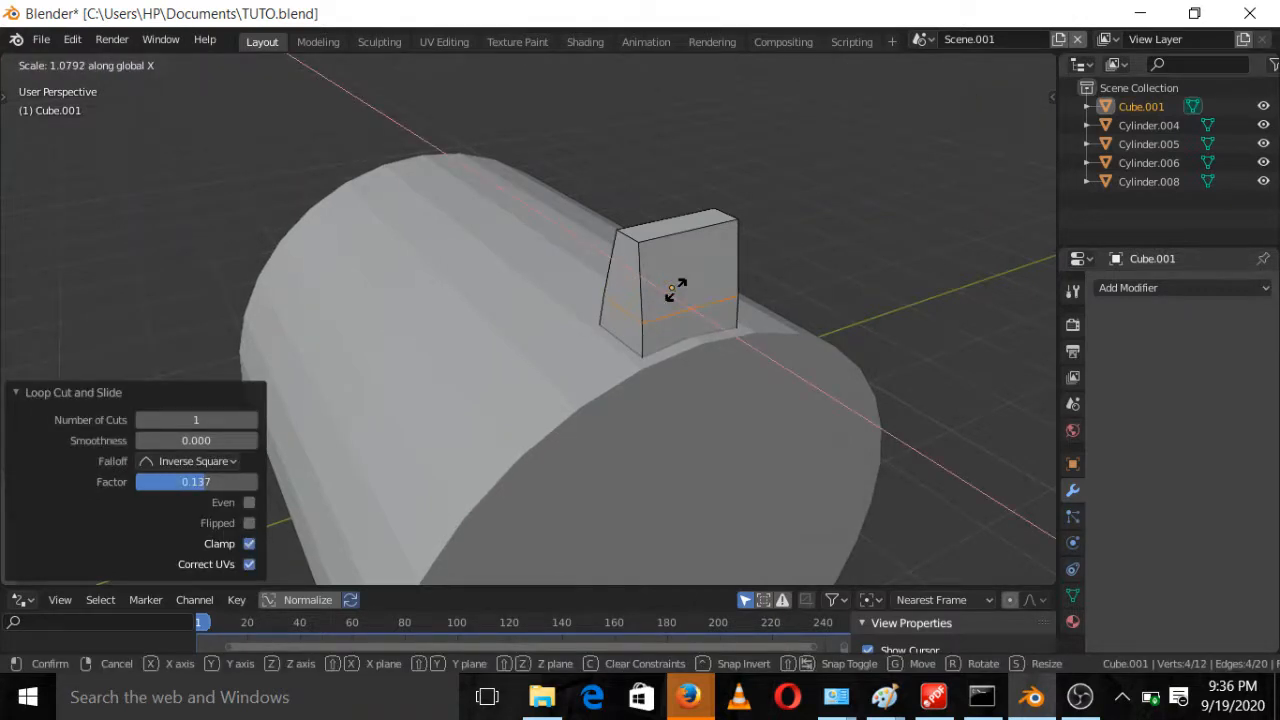
click(677, 291)
Add four evenly spaced vertical loop cuts across the width of the tapered block
mouse_move(677, 291)
middle_down()
mouse_move(774, 283)
mouse_move(797, 300)
mouse_move(651, 329)
mouse_move(684, 290)
middle_up()
scroll(650, 248, down, 1)
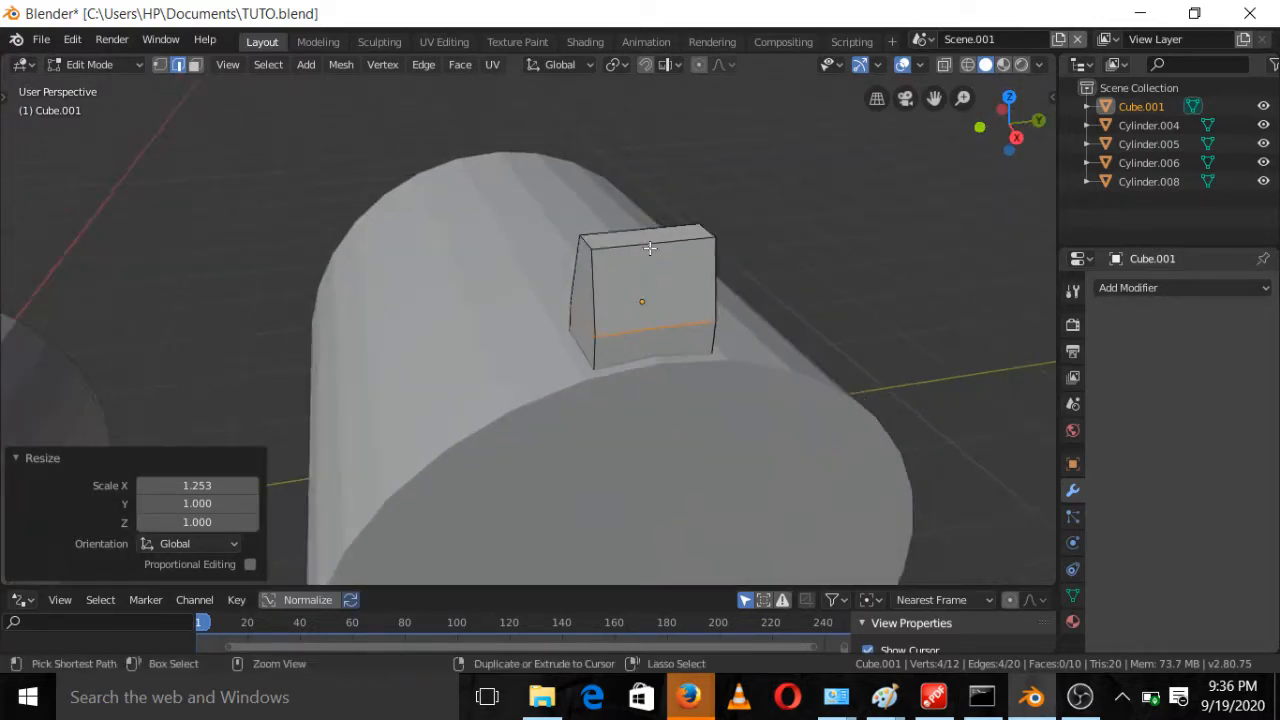
key(ctrl+r)
scroll(650, 248, up, 3)
click(650, 248)
right_click(650, 248)
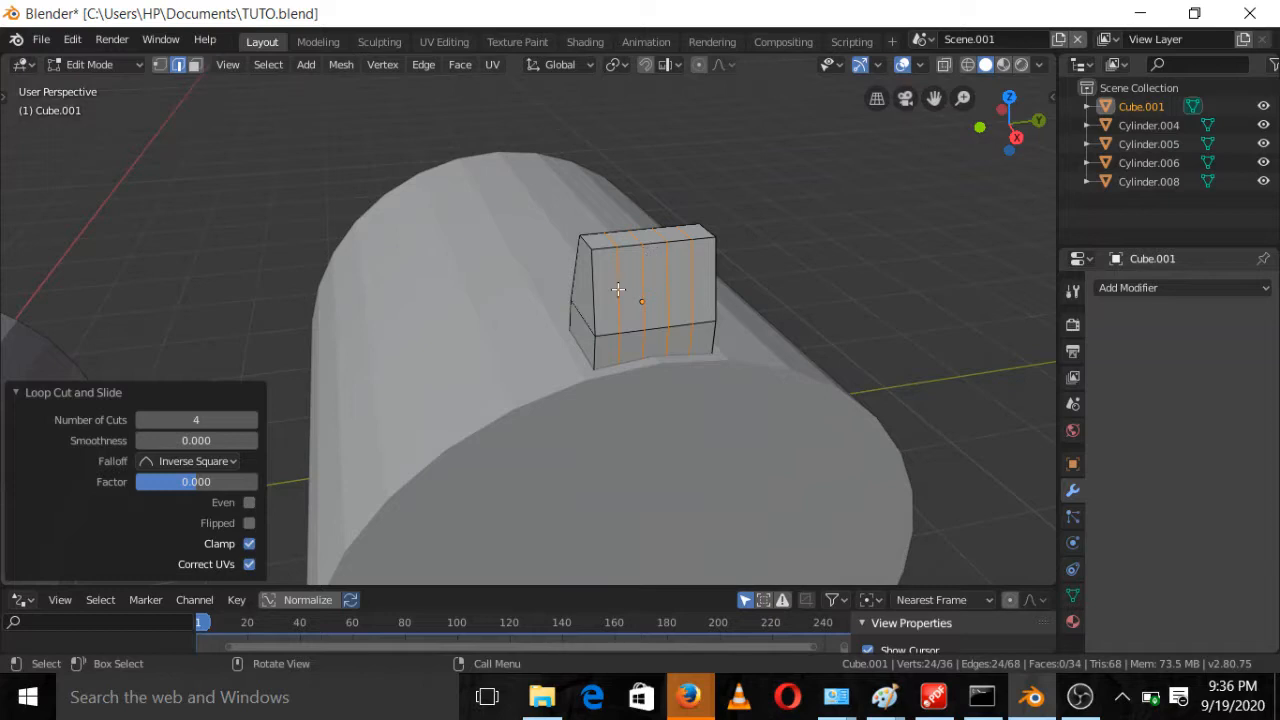
Add three horizontal loop cuts to the block's upper part and two to its lower part, and return to Object Mode
key(ctrl+r)
scroll(620, 300, down, 1)
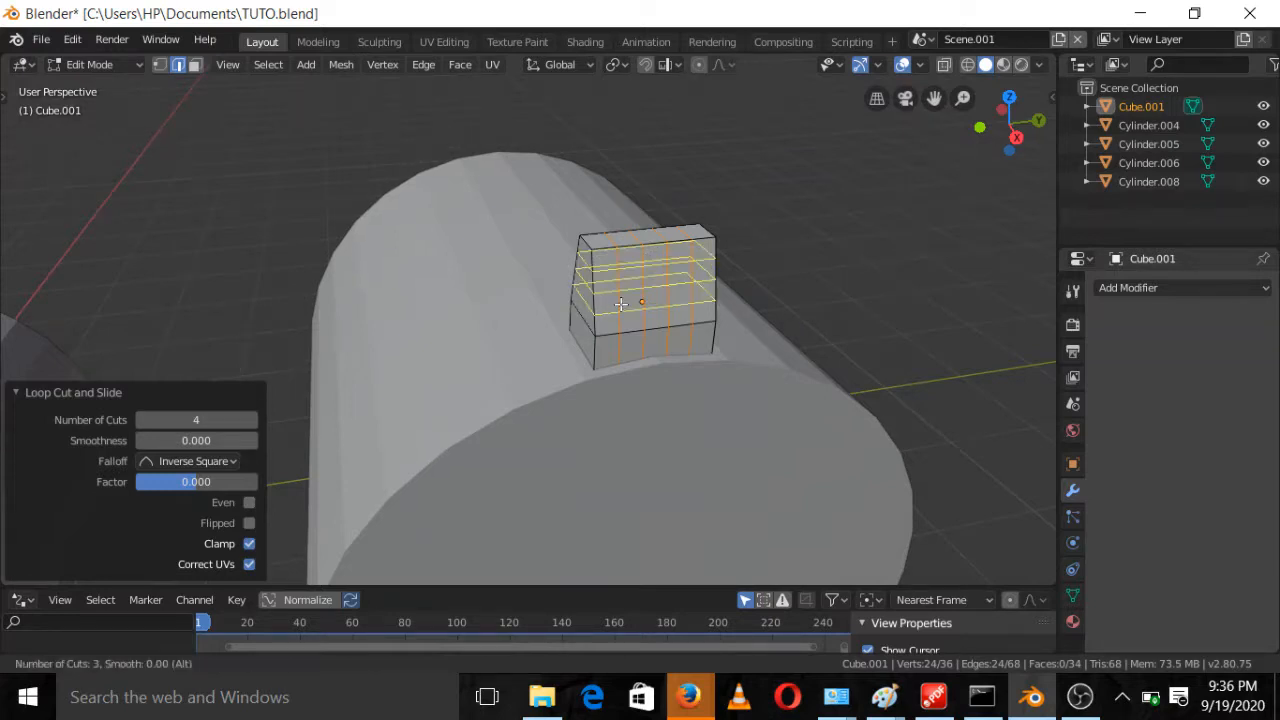
click(621, 303)
right_click(621, 303)
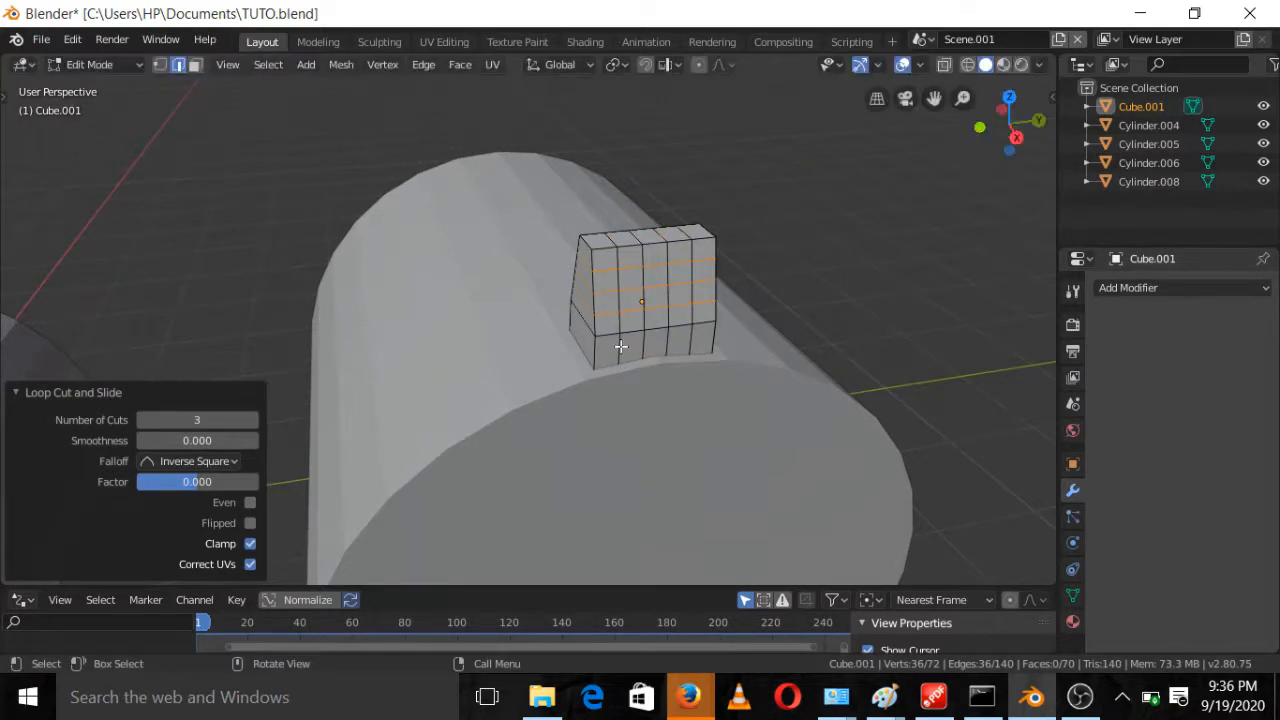
key(ctrl+r)
scroll(621, 346, down, 1)
click(621, 346)
right_click(621, 346)
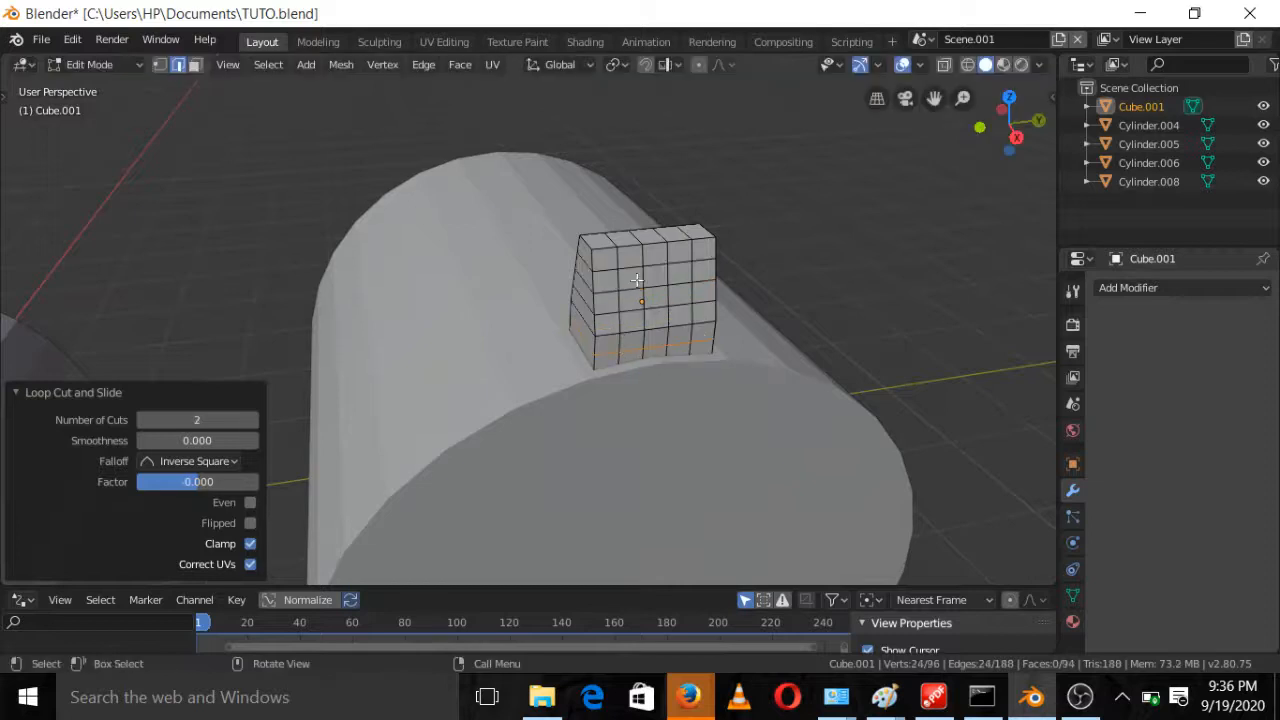
scroll(679, 312, down, 3)
scroll(679, 312, down, 2)
key(Tab)
Scale the block uniformly by about 0.724 and lower it about 0.05 m along Z onto the cylinder
middle_drag(683, 323, 743, 261)
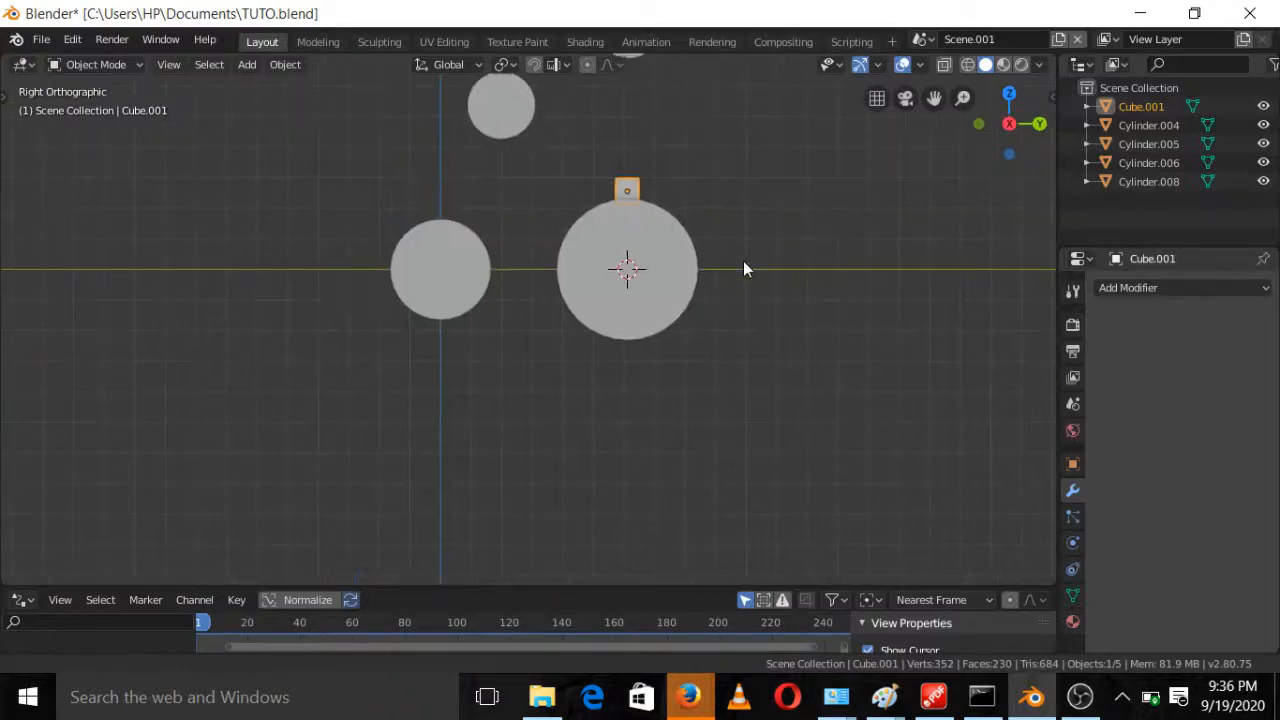
scroll(744, 245, up, 1)
shift+middle_drag(749, 193, 715, 283)
scroll(856, 379, up, 5)
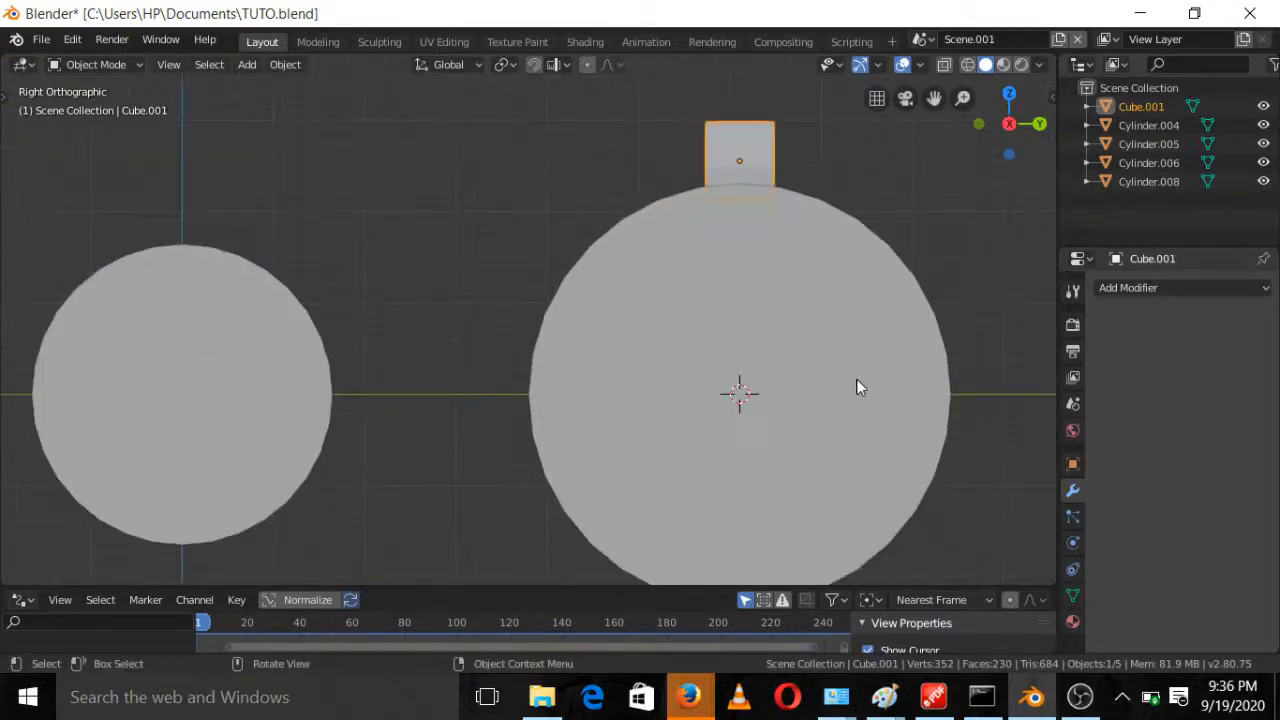
key(s)
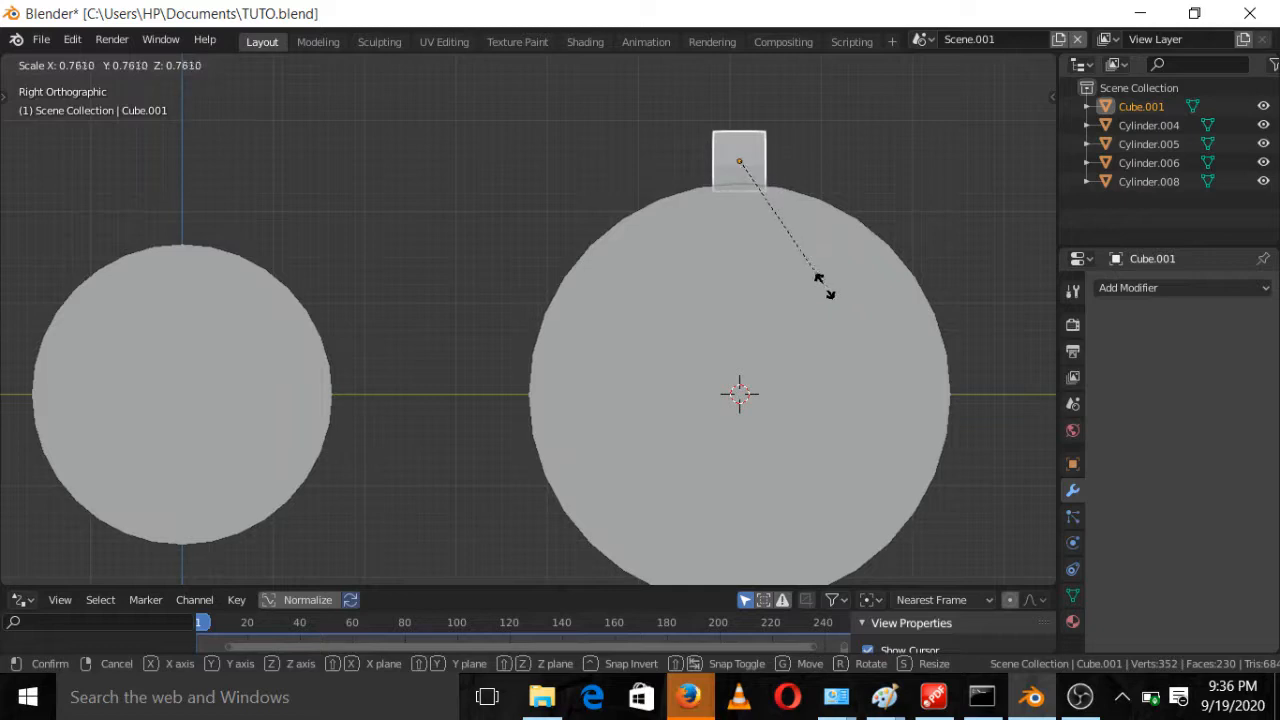
click(812, 290)
key(g)
key(z)
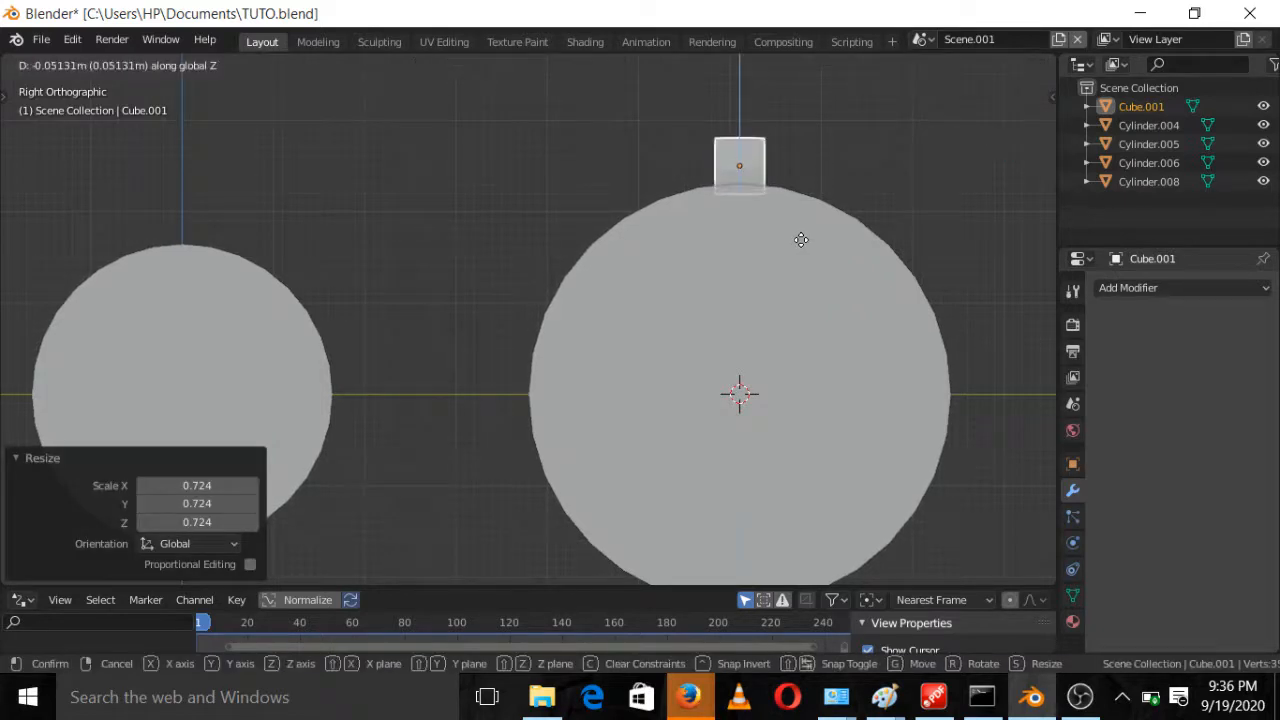
click(801, 240)
Add a Bezier circle at the 3D cursor on the end face of the largest cylinder
middle_drag(799, 240, 717, 247)
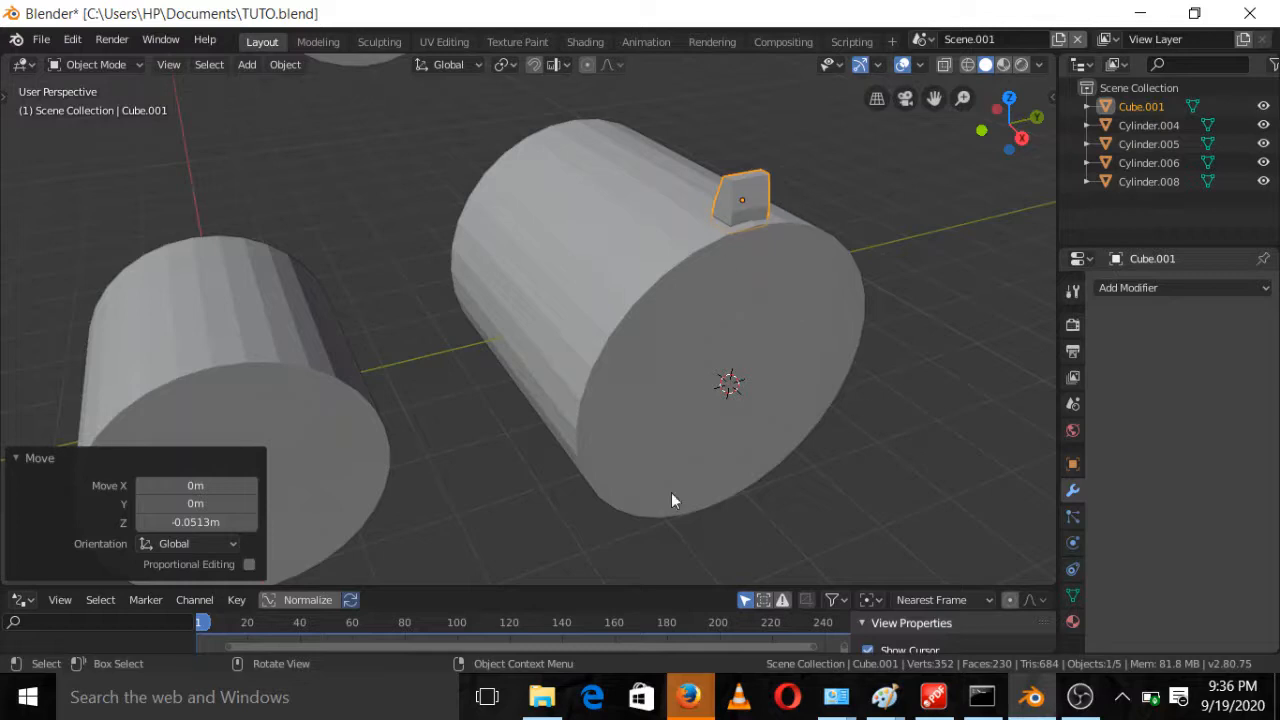
click(658, 305)
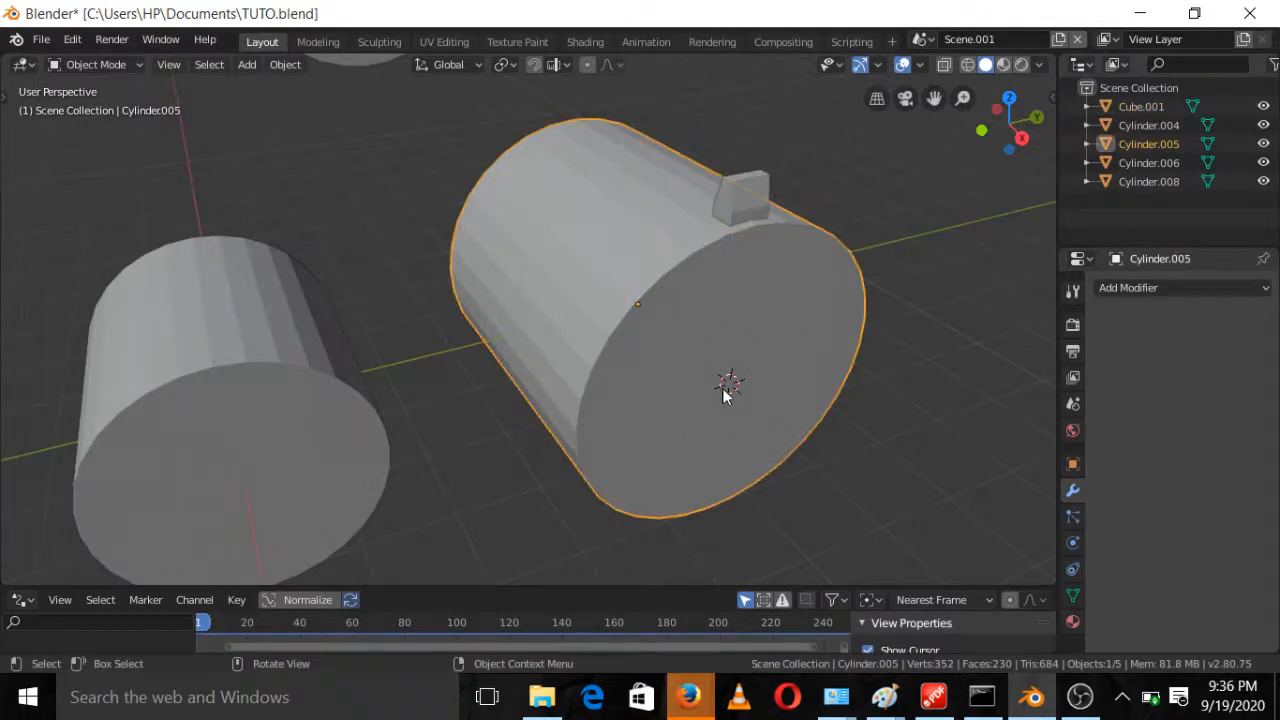
middle_drag(719, 347, 707, 318)
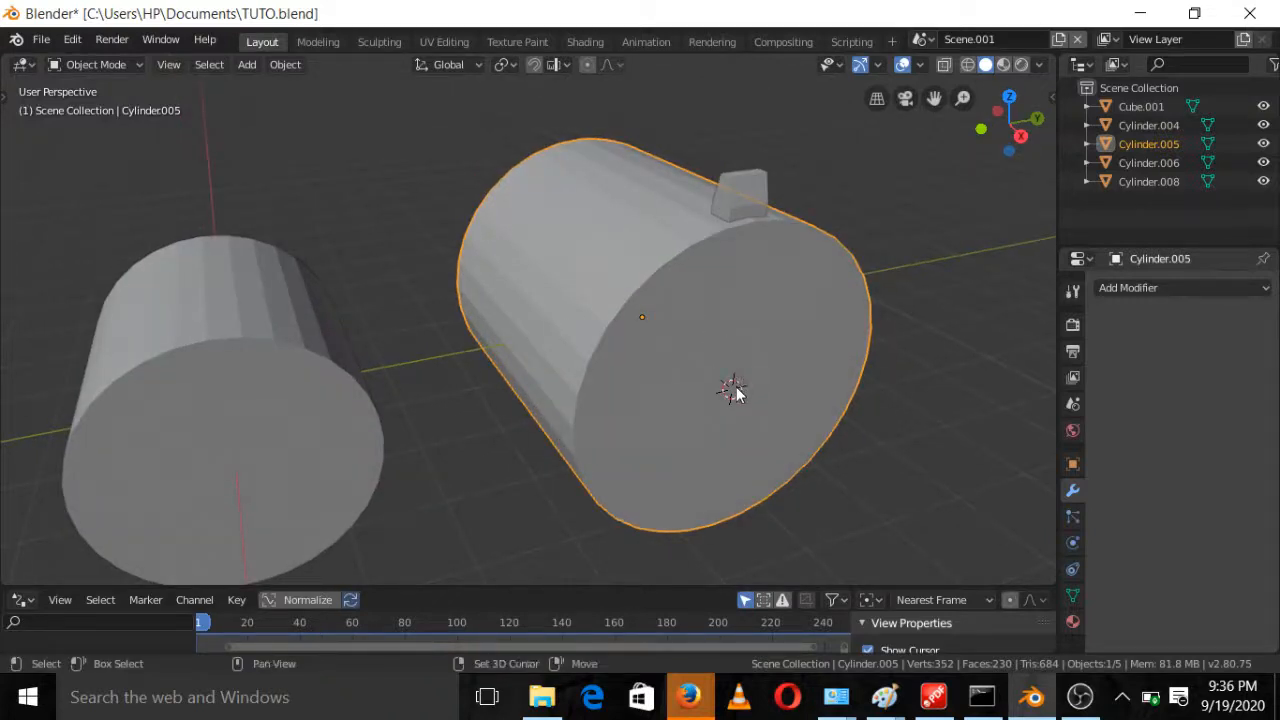
key(shift+a)
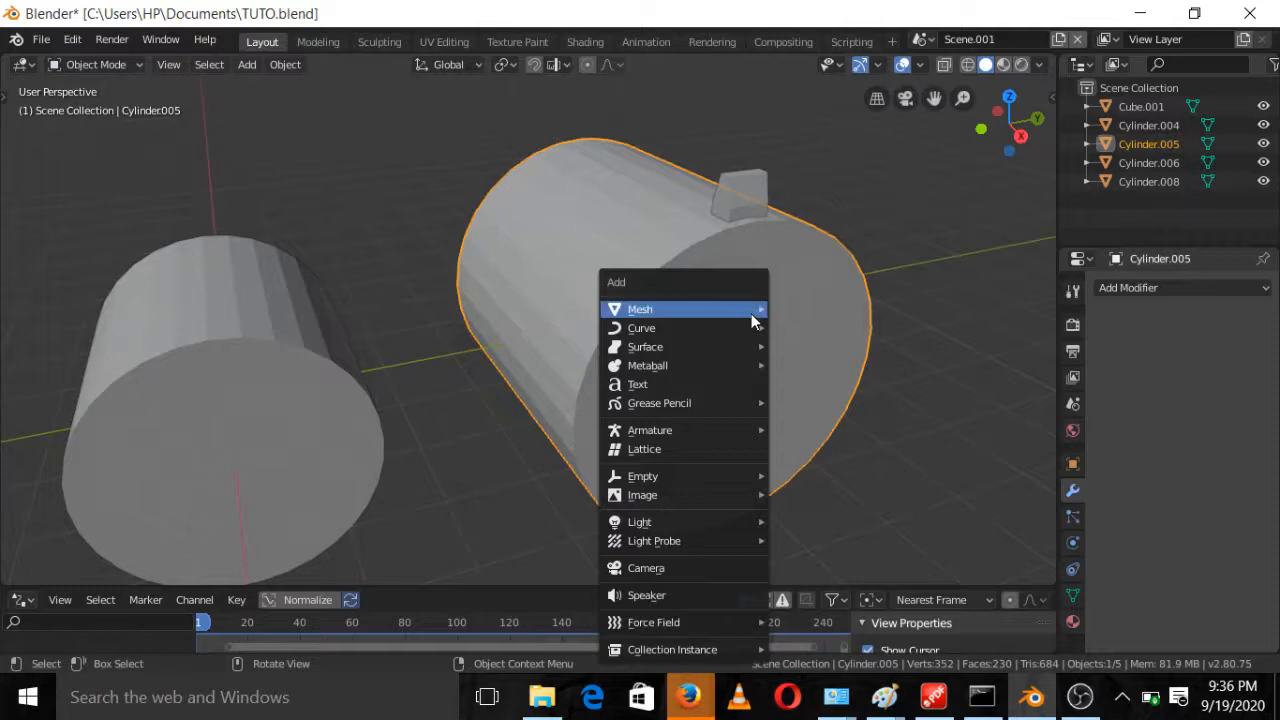
mouse_move(757, 312)
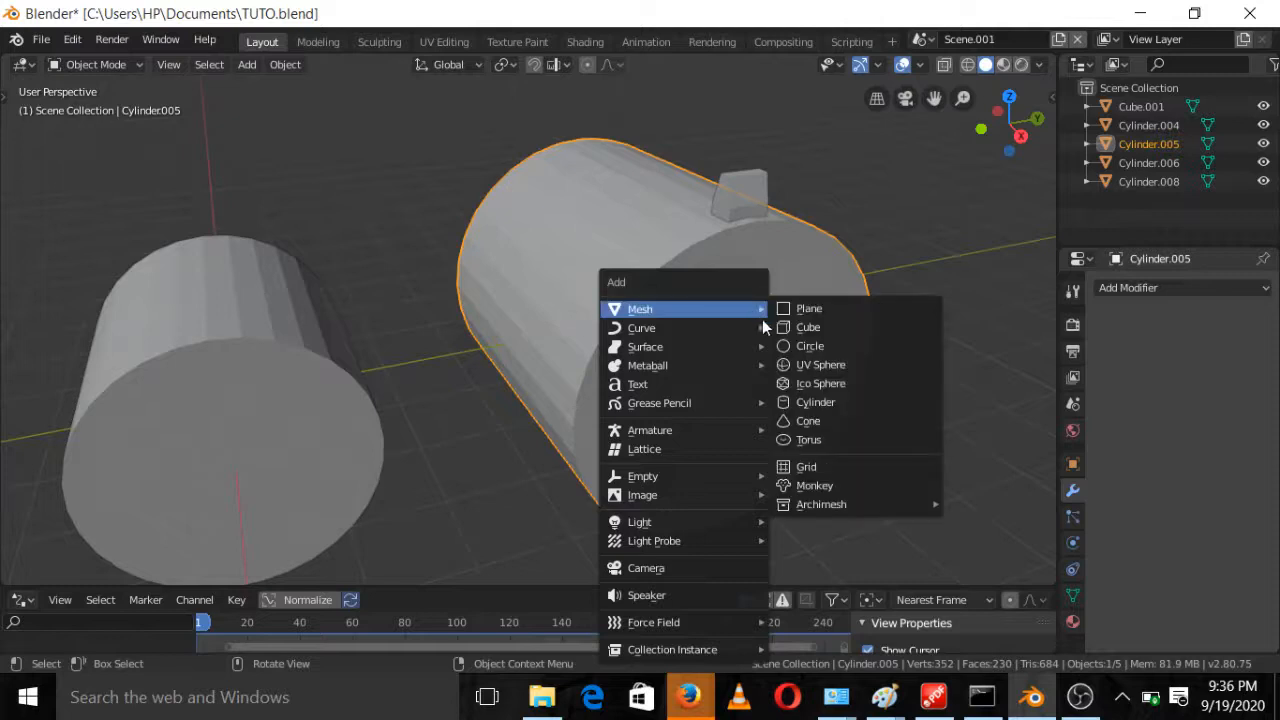
mouse_move(709, 330)
click(810, 346)
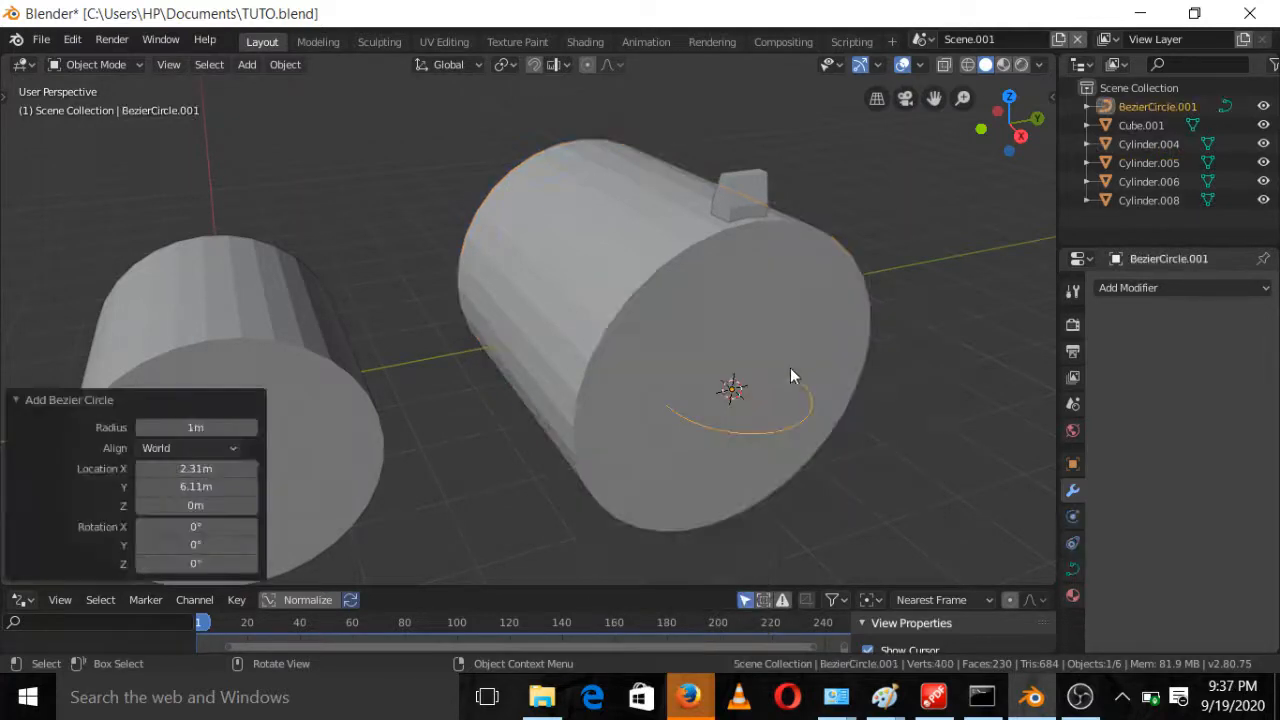
Rotate the Bezier circle 90° about Y and scale it uniformly by about 2.341 to match the cylinder's rim
key(r)
key(y)
key(9)
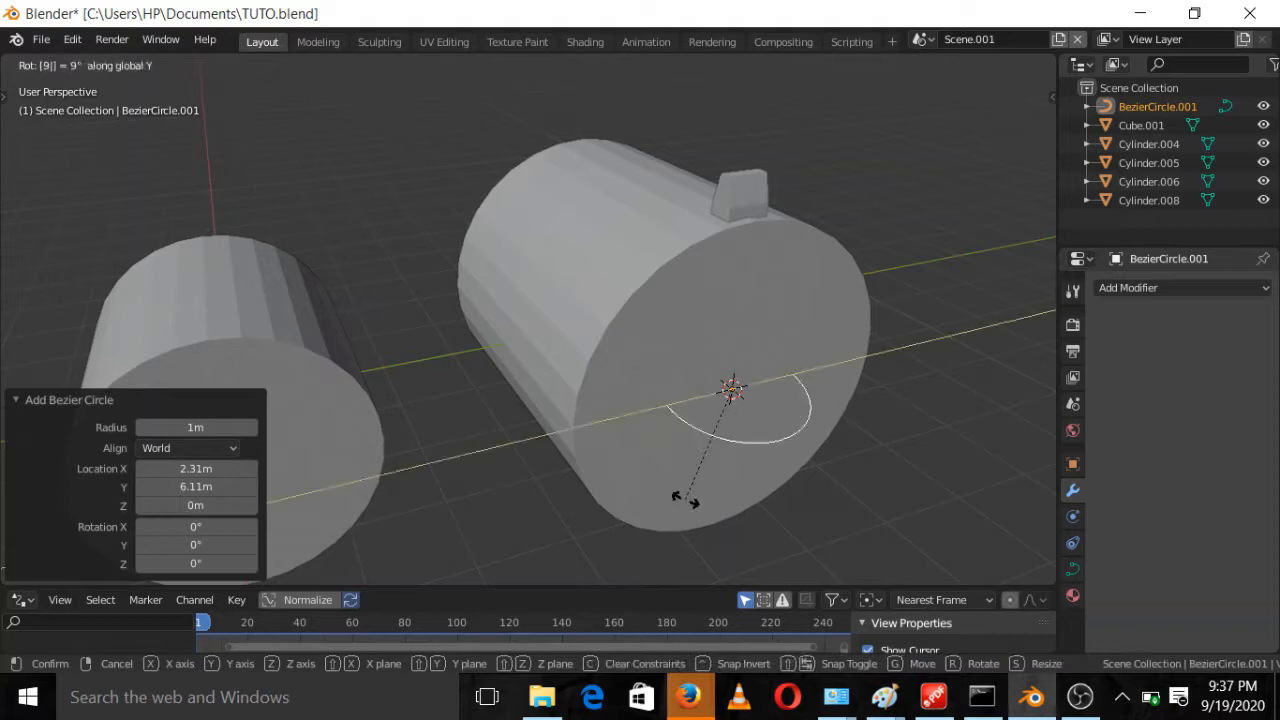
key(0)
key(Return)
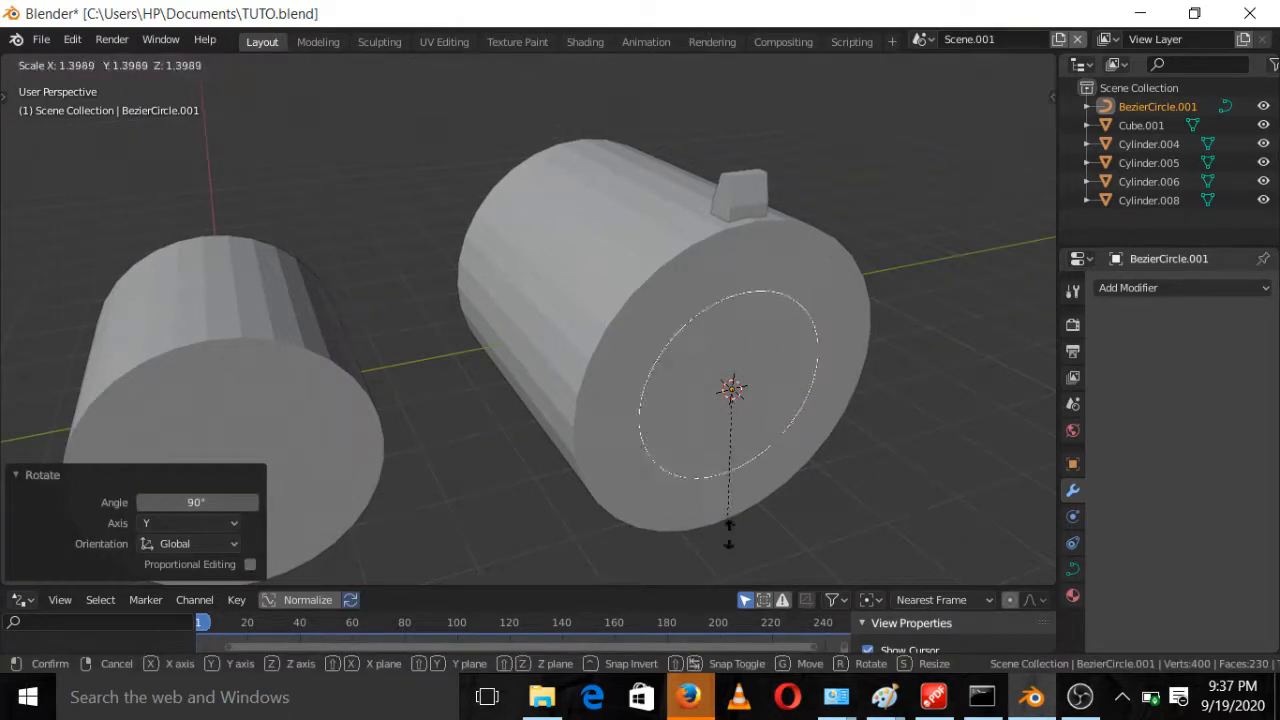
click(749, 87)
scroll(757, 262, down, 2)
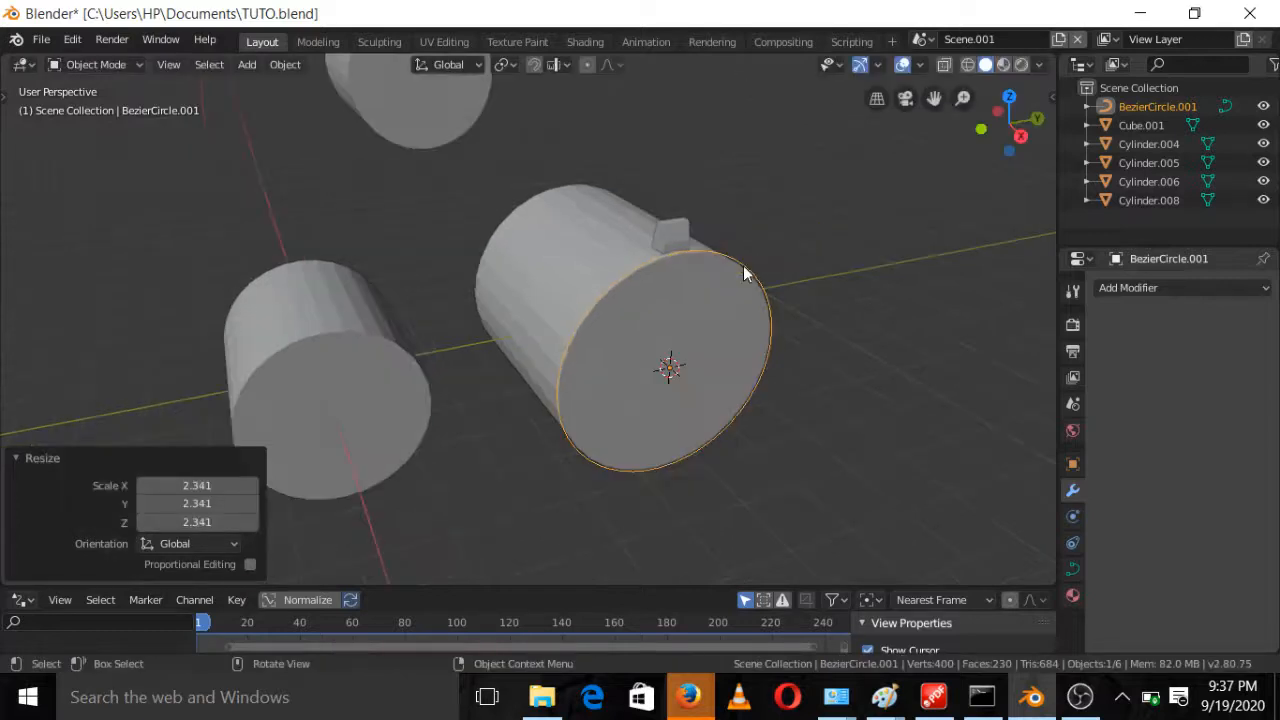
Set the tapered block's origin to the 3D cursor and move its geometry to that origin
middle_drag(743, 272, 728, 271)
scroll(728, 271, up, 3)
scroll(751, 283, down, 2)
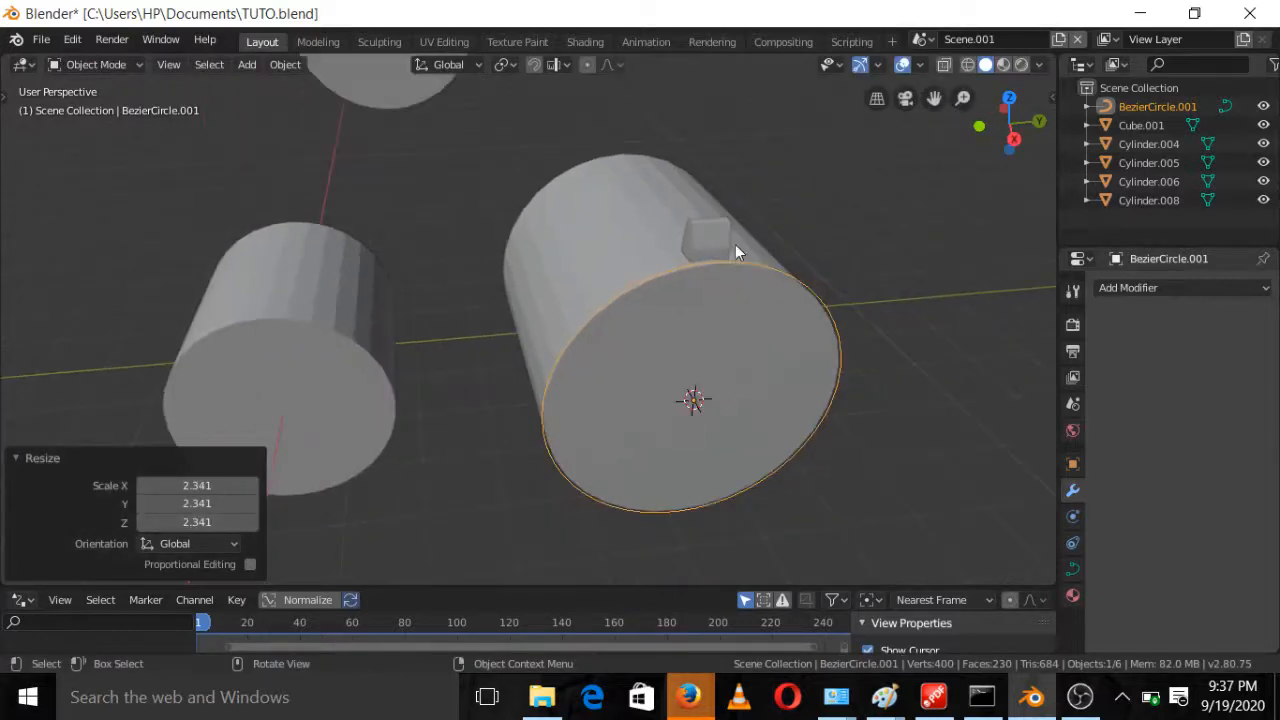
middle_drag(727, 288, 699, 323)
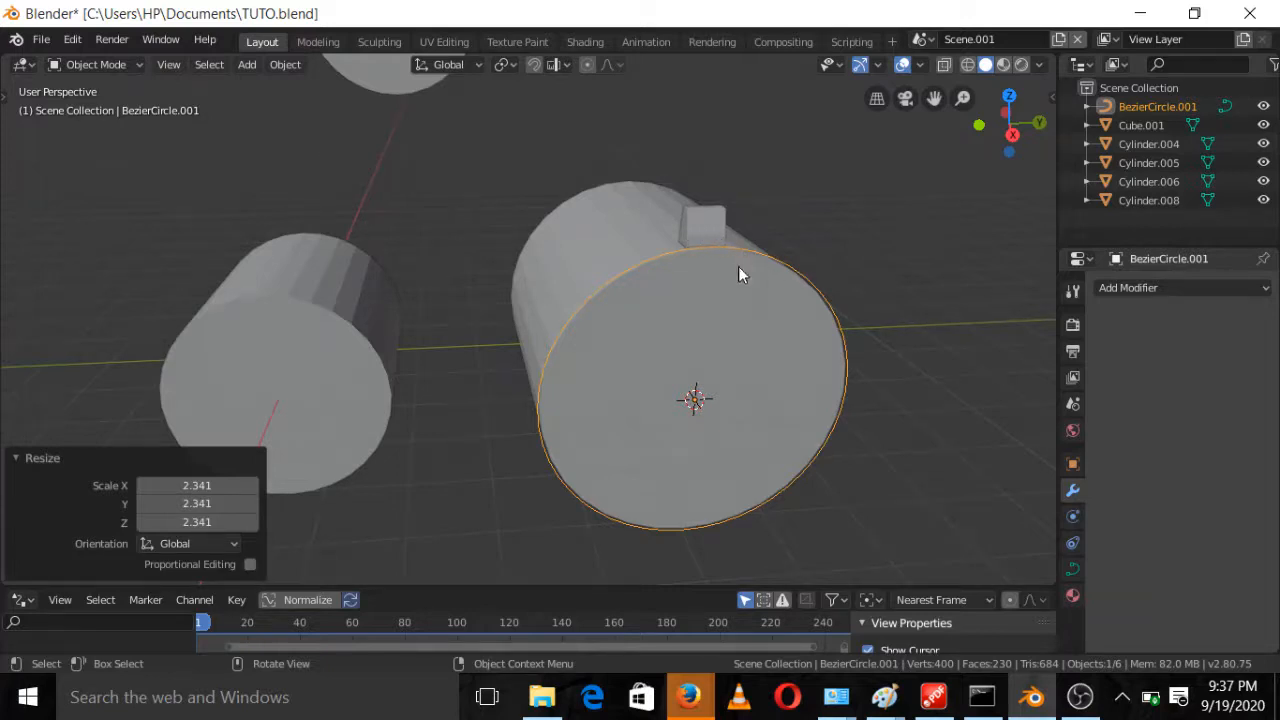
click(701, 220)
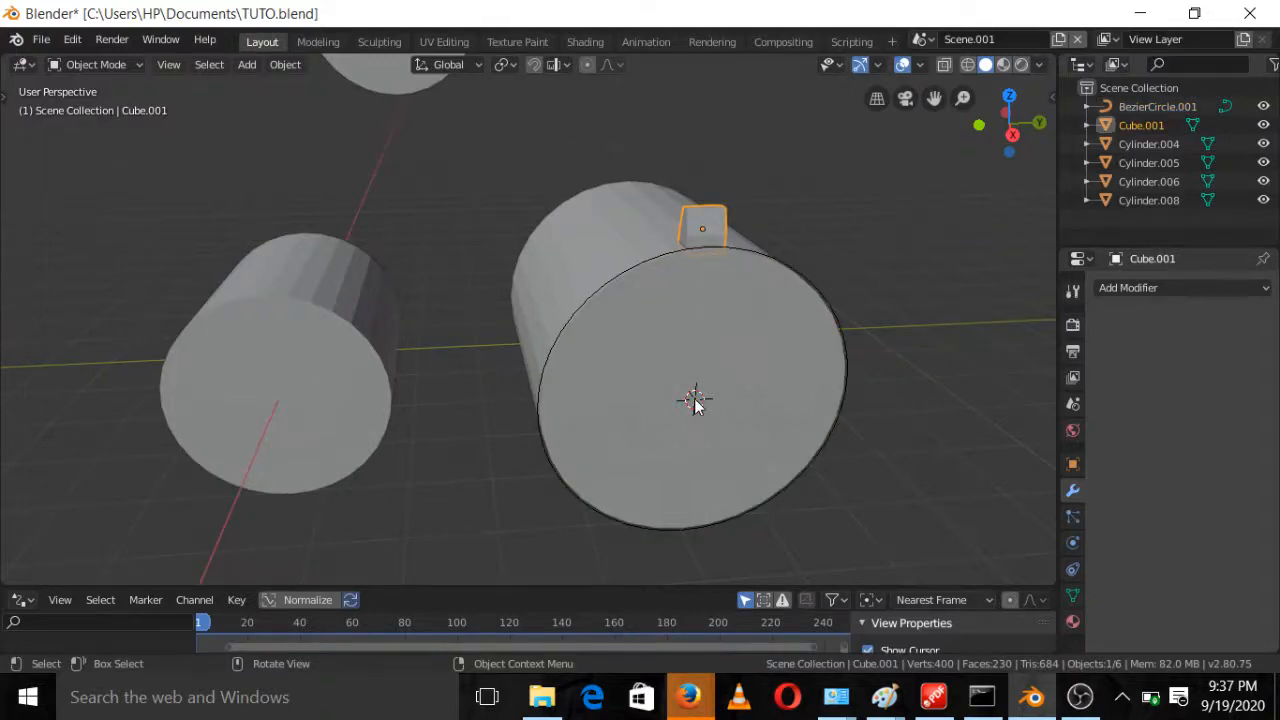
right_click(705, 224)
mouse_move(706, 218)
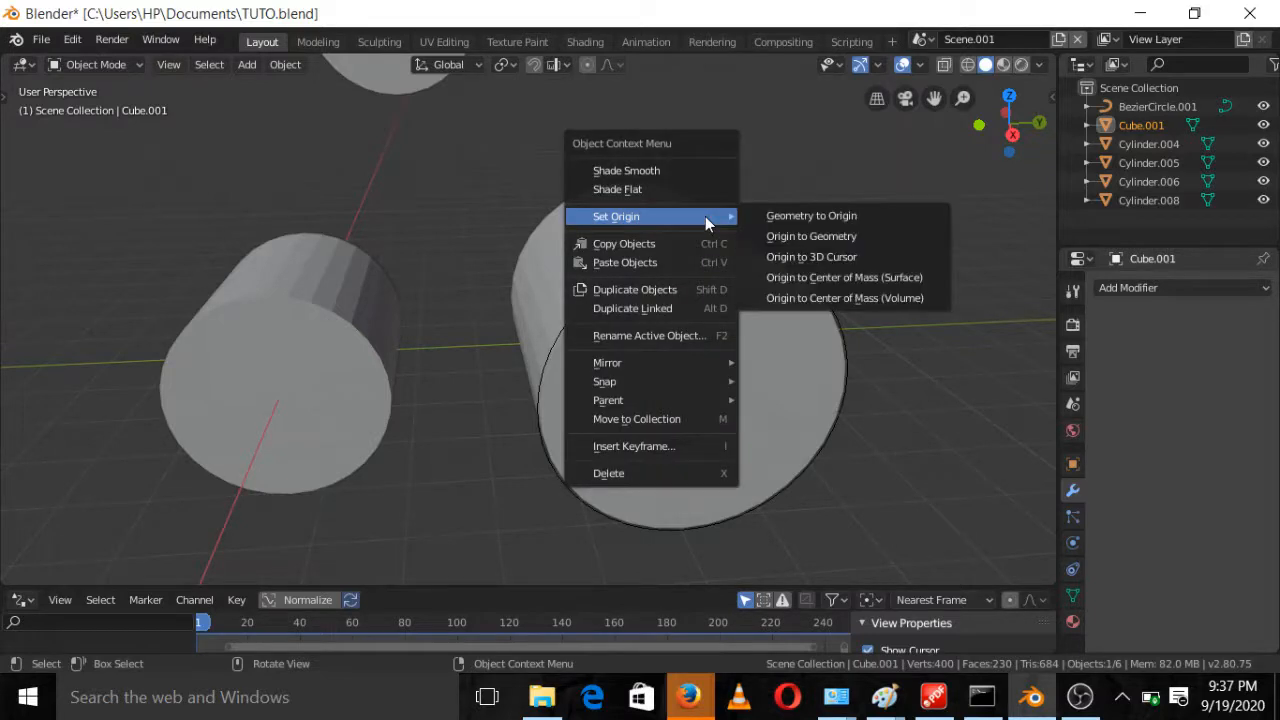
click(784, 262)
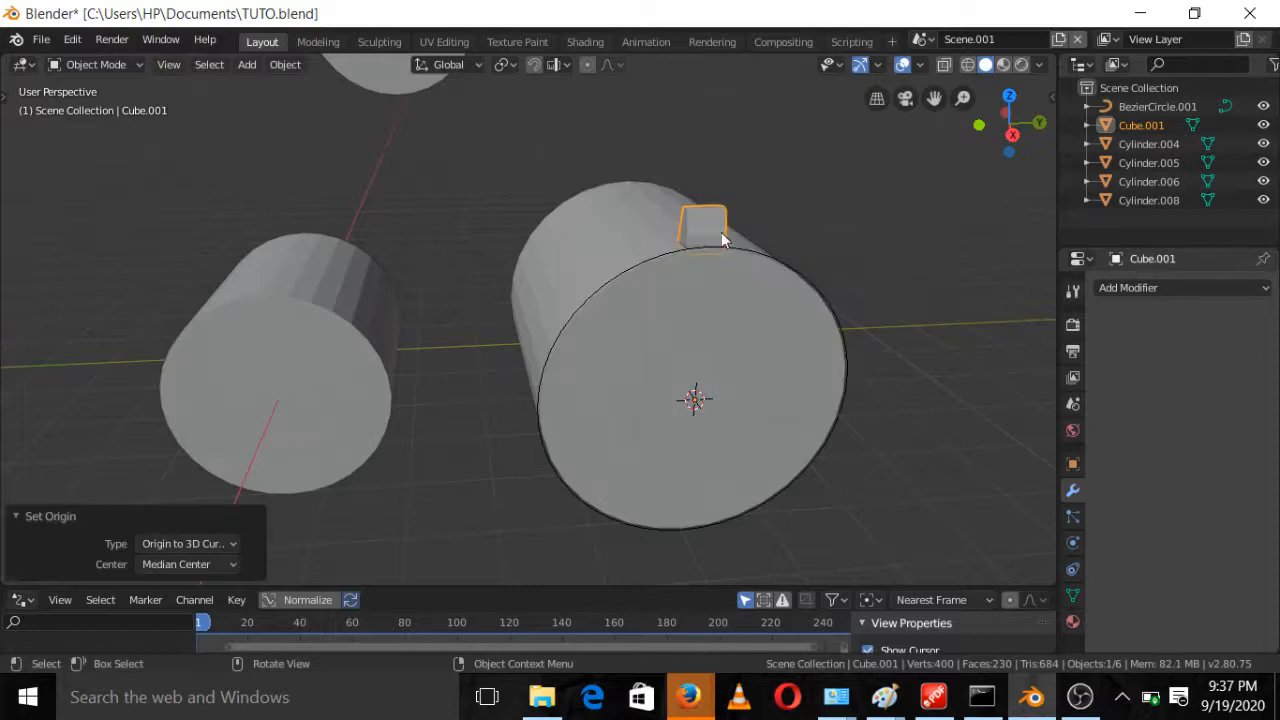
right_click(715, 222)
mouse_move(718, 223)
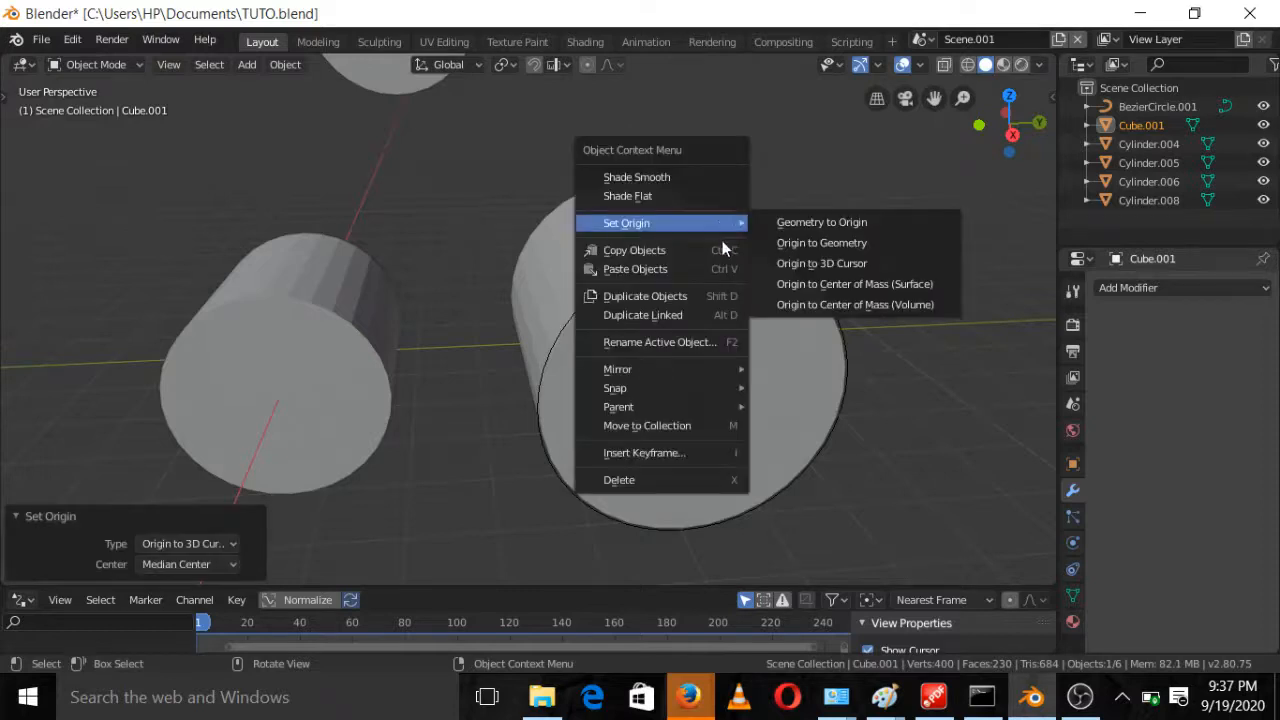
click(790, 223)
In Edit Mode, raise the block's whole mesh slightly along Z so its lower part sits at the origin, and return to Object Mode
key(KP_3)
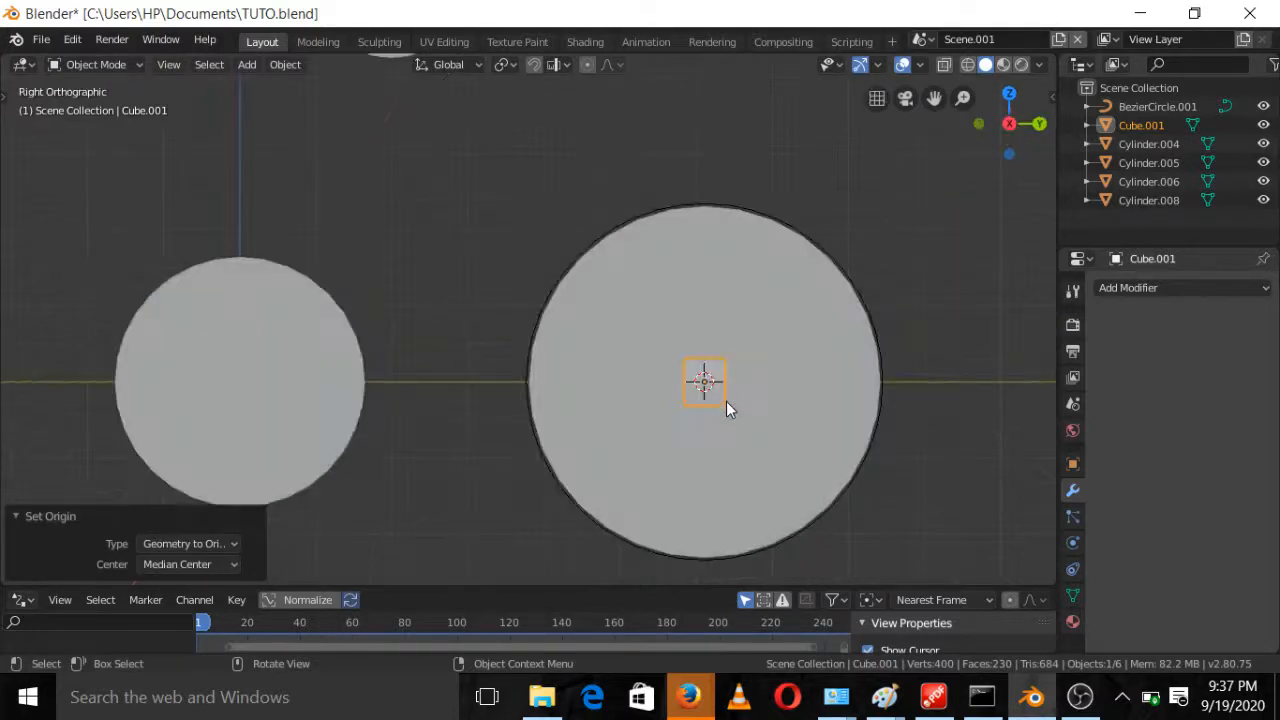
scroll(726, 401, up, 1)
key(Tab)
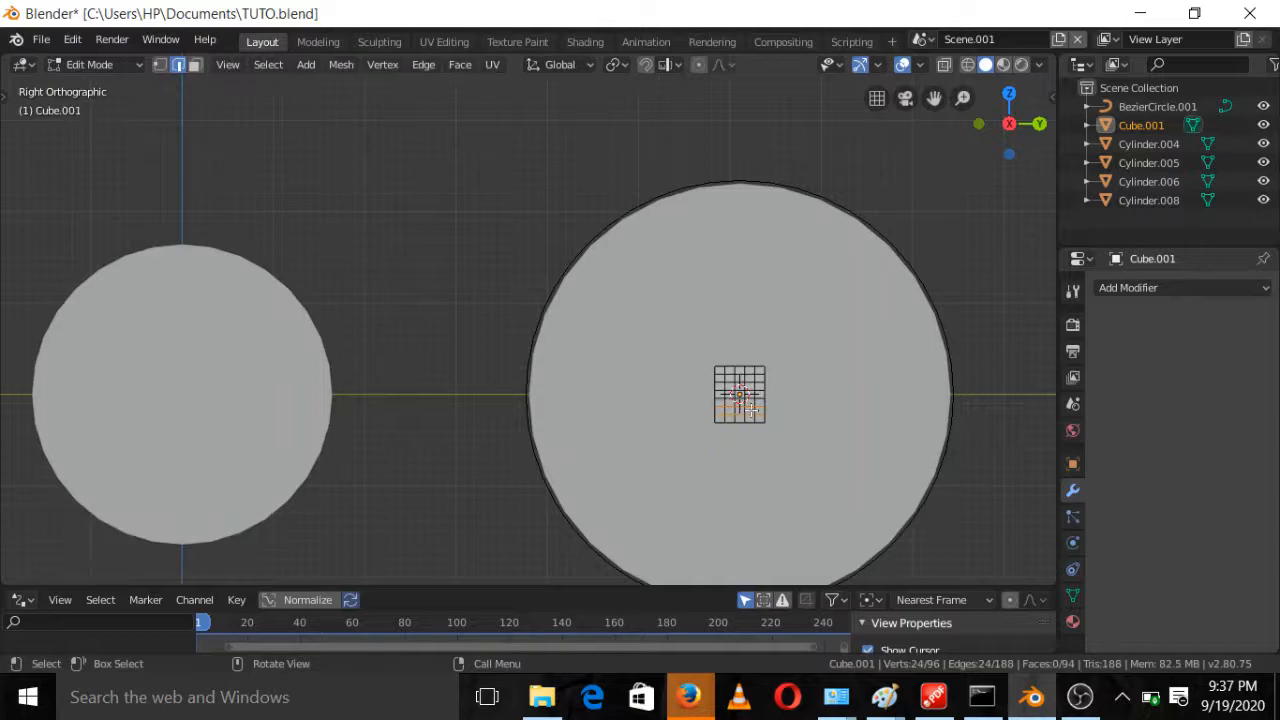
key(l)
key(g)
key(z)
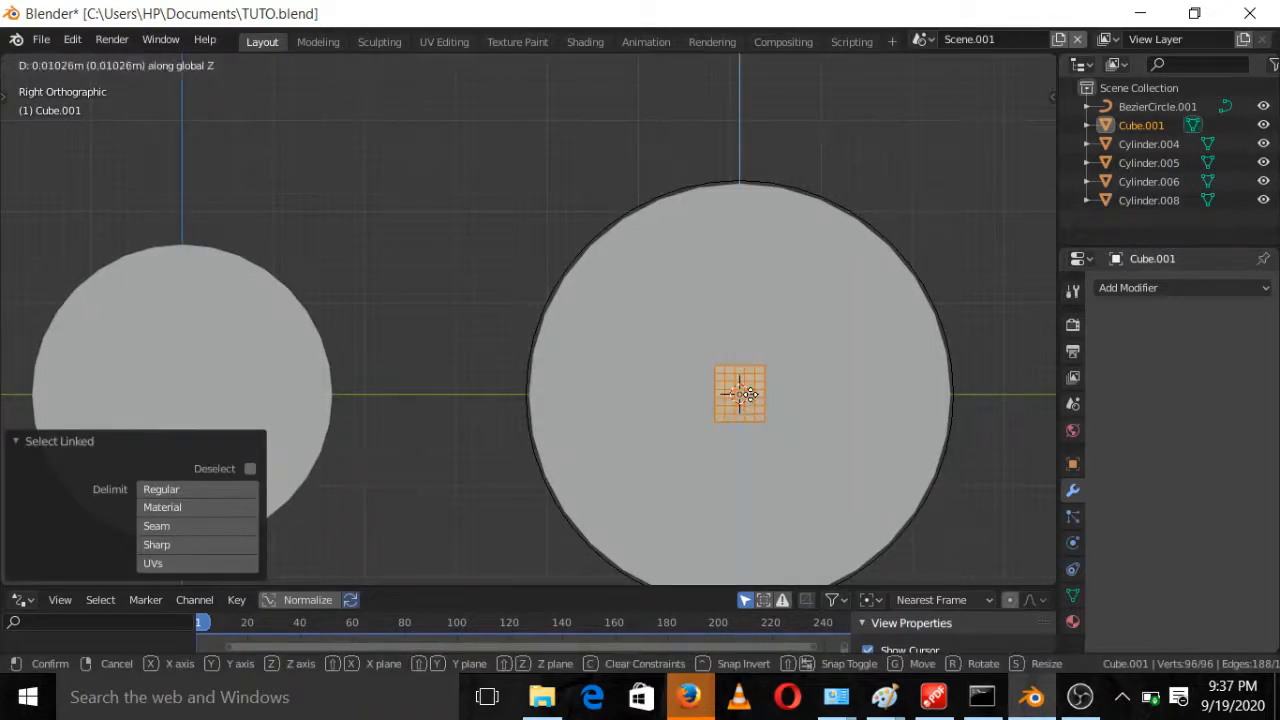
click(748, 393)
key(Tab)
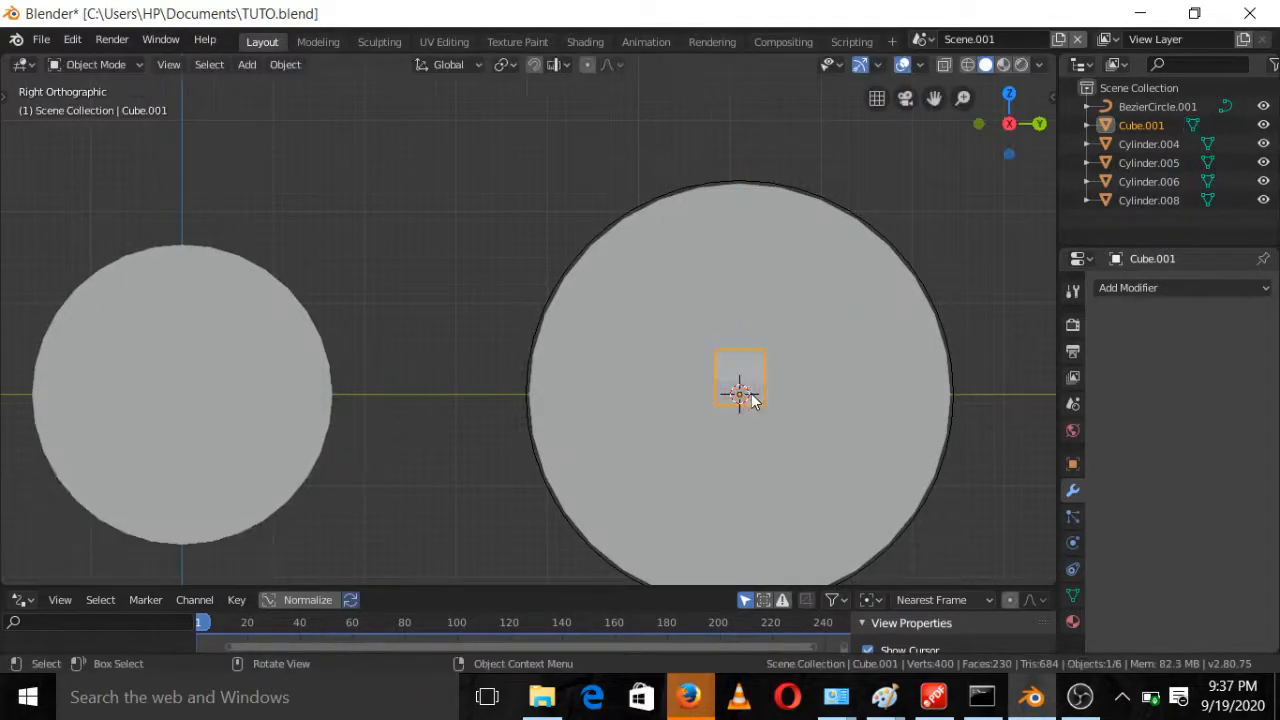
Add an Array modifier to the block and set its relative X offset to 0
middle_drag(751, 400, 751, 469)
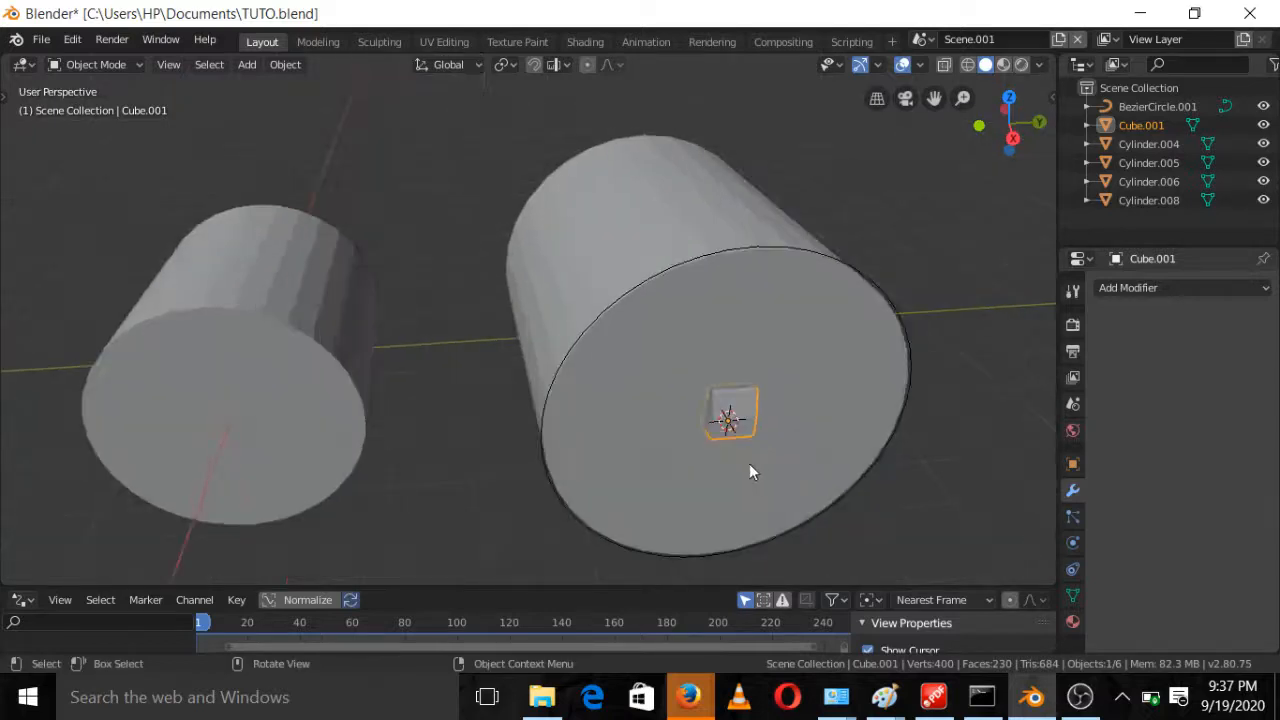
click(1212, 288)
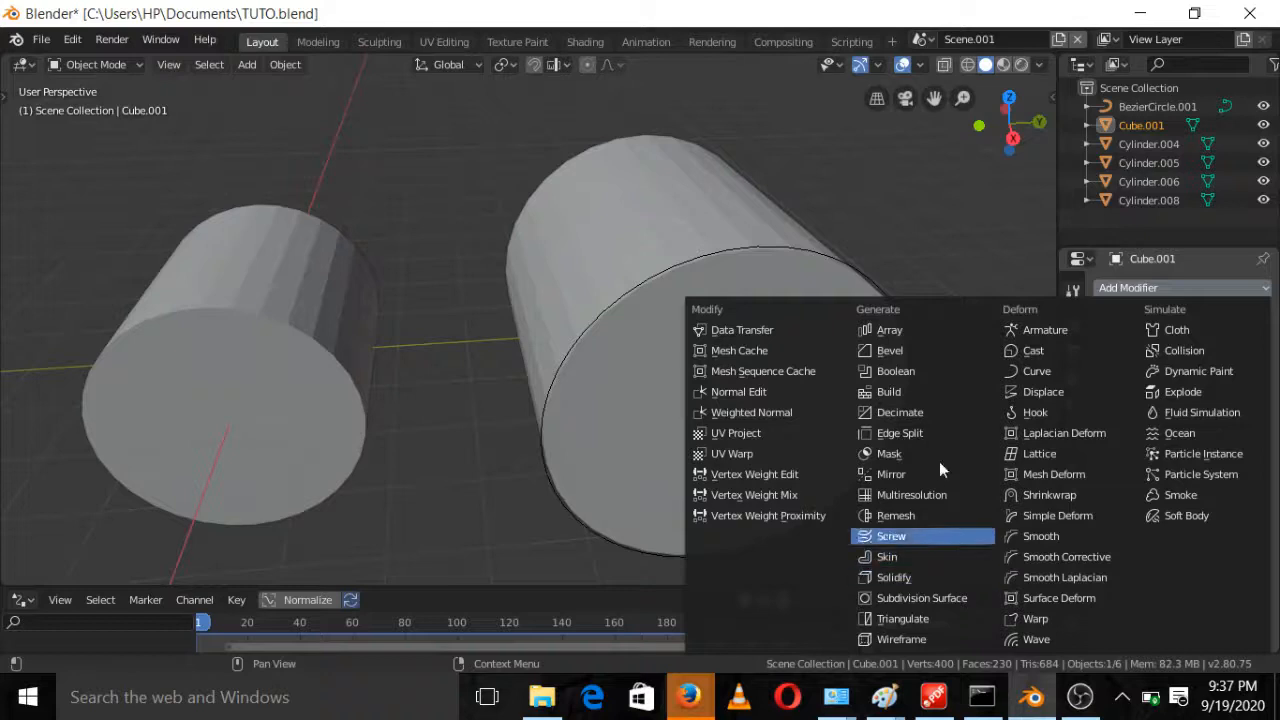
click(913, 332)
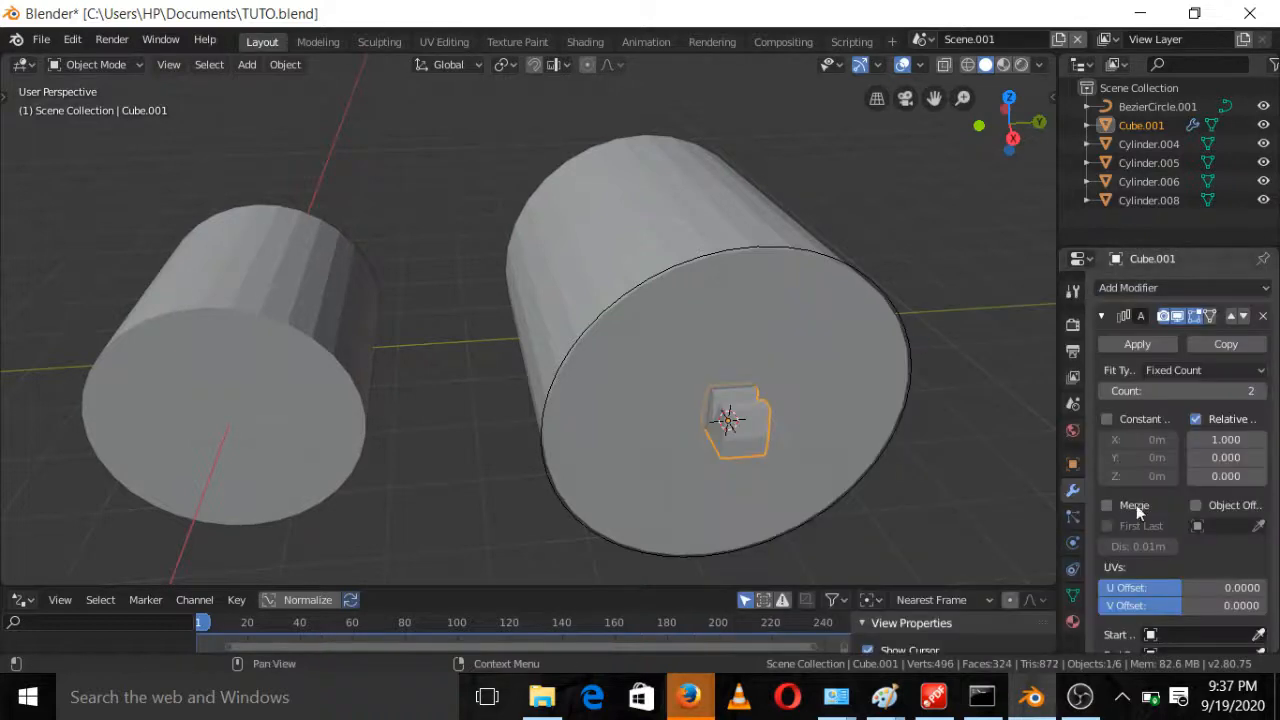
drag(1228, 440, 1210, 456)
text(0.0)
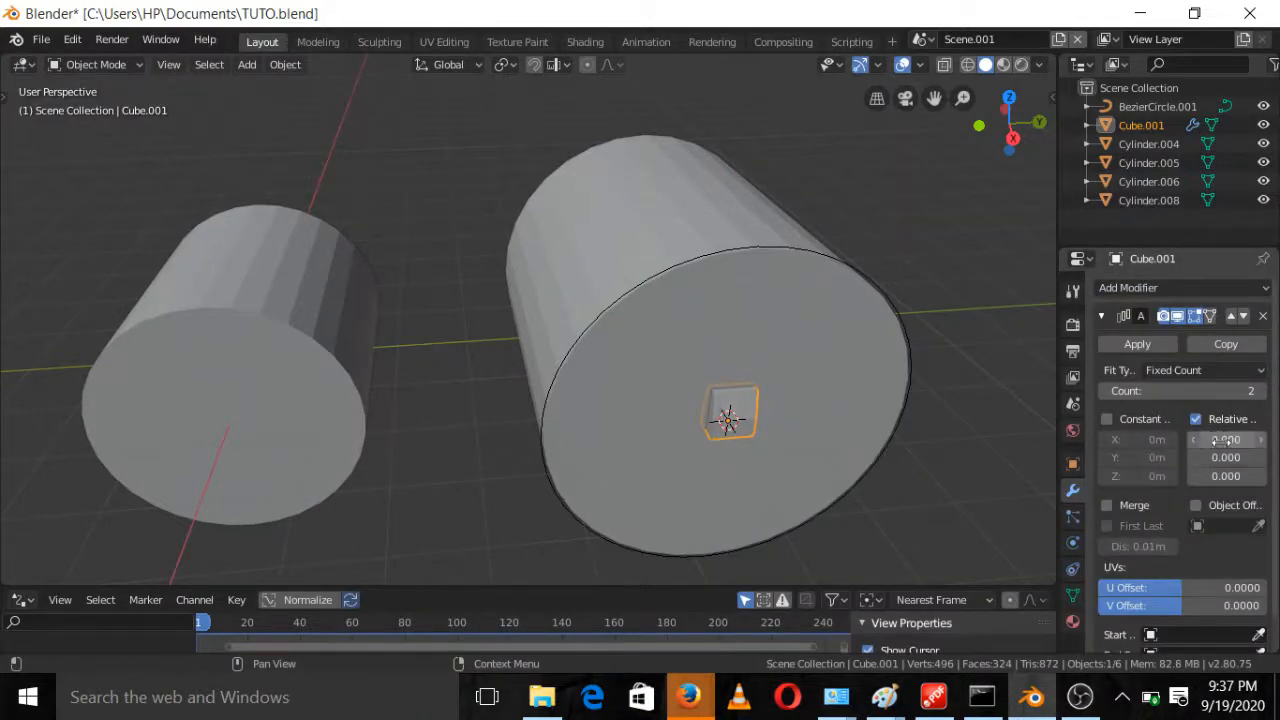
key(Return)
Set the array's relative Y offset to 1.3 and its count to 3
click(1258, 458)
click(1258, 458)
click(1258, 458)
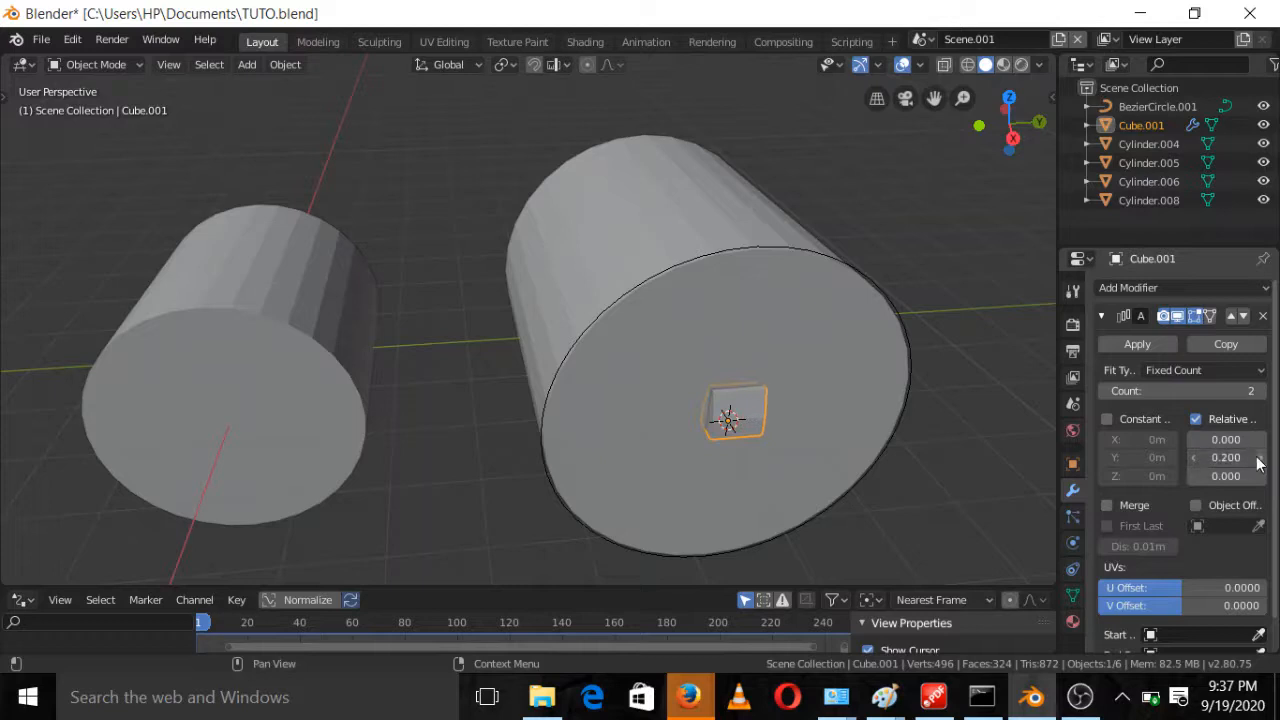
click(1258, 458)
click(1258, 458)
click(1258, 458)
click(1258, 458)
click(1257, 459)
click(1257, 459)
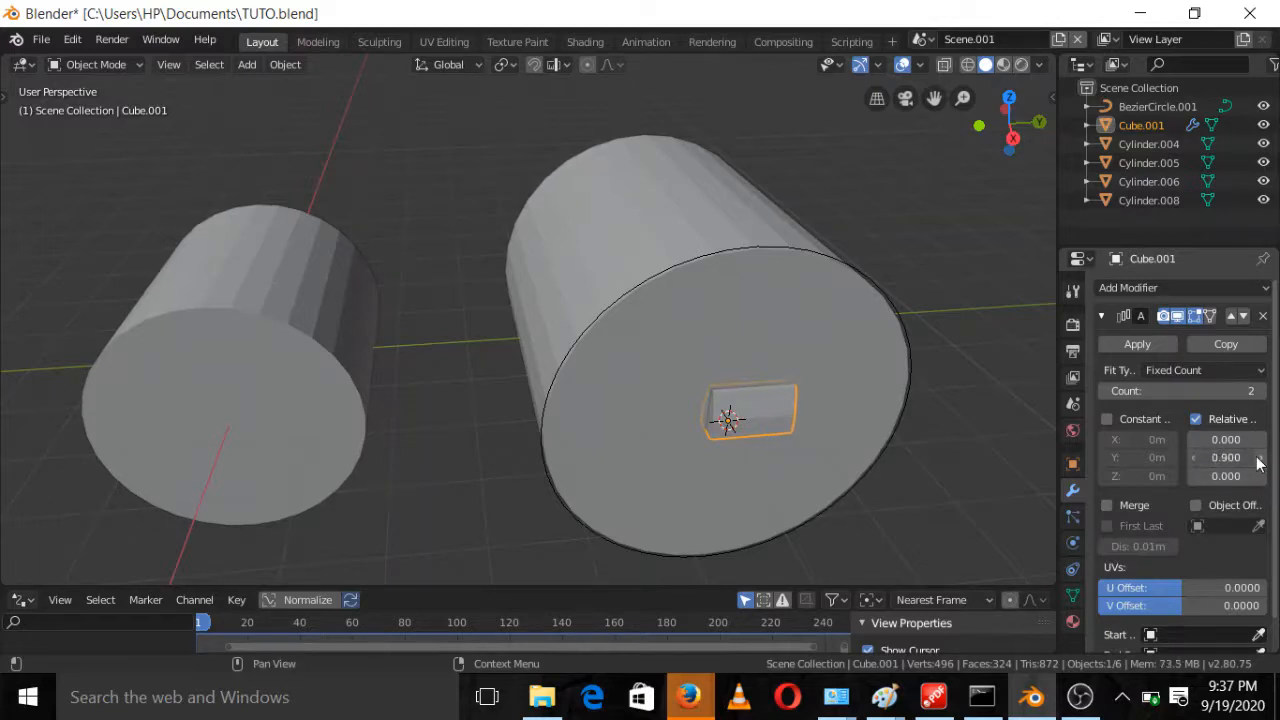
click(1257, 459)
click(1257, 459)
click(1257, 459)
click(1257, 459)
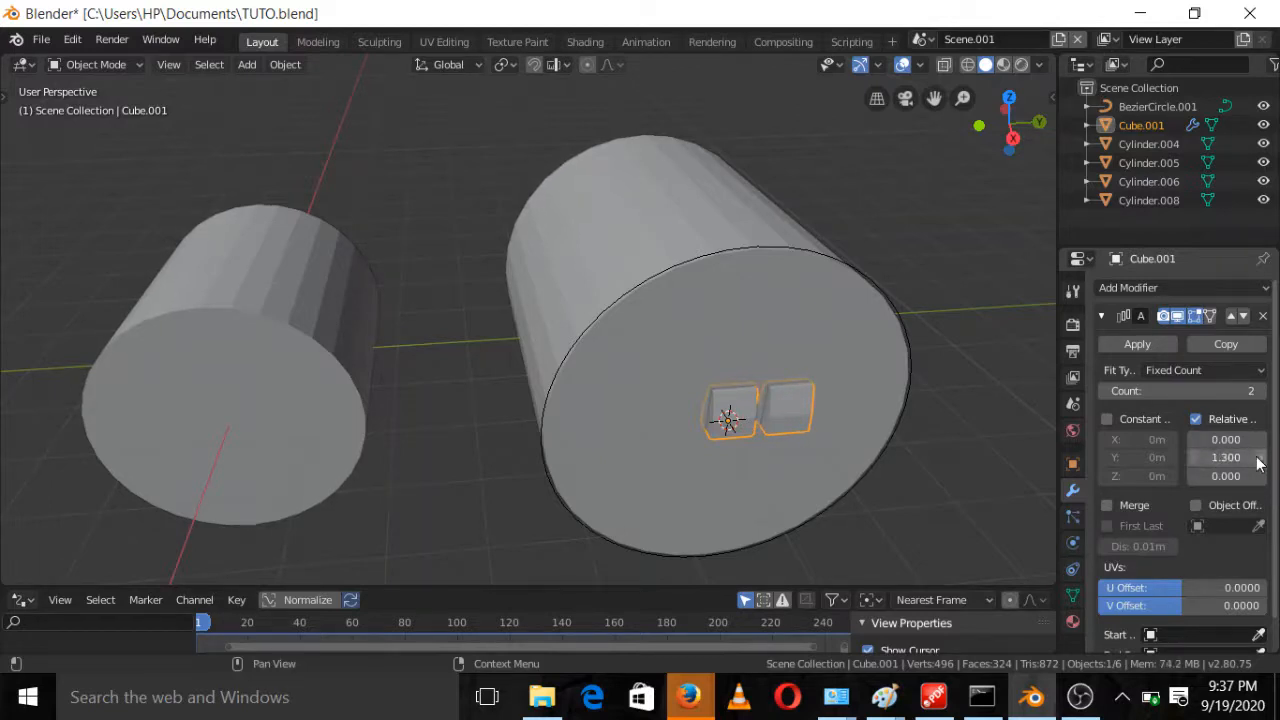
click(1258, 391)
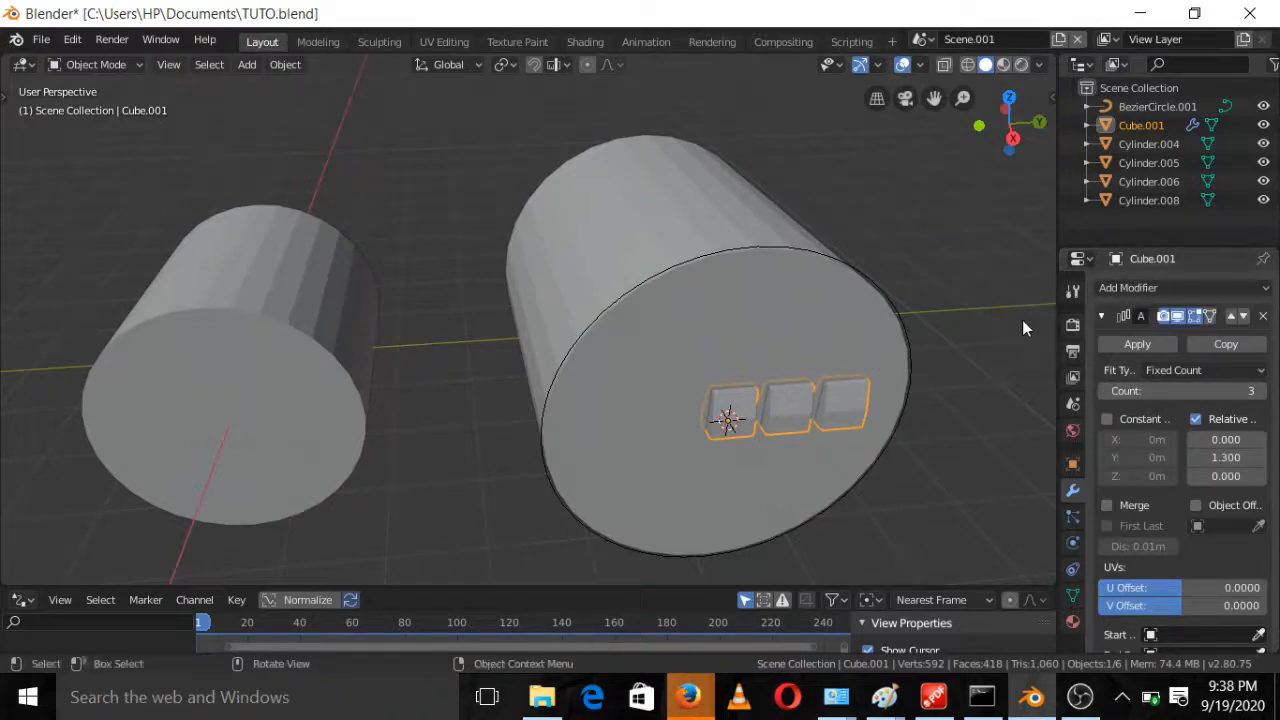
Add a Curve modifier to the arrayed block, using BezierCircle.001 as its object and -Y as the deformation axis
click(870, 282)
click(837, 399)
click(1160, 289)
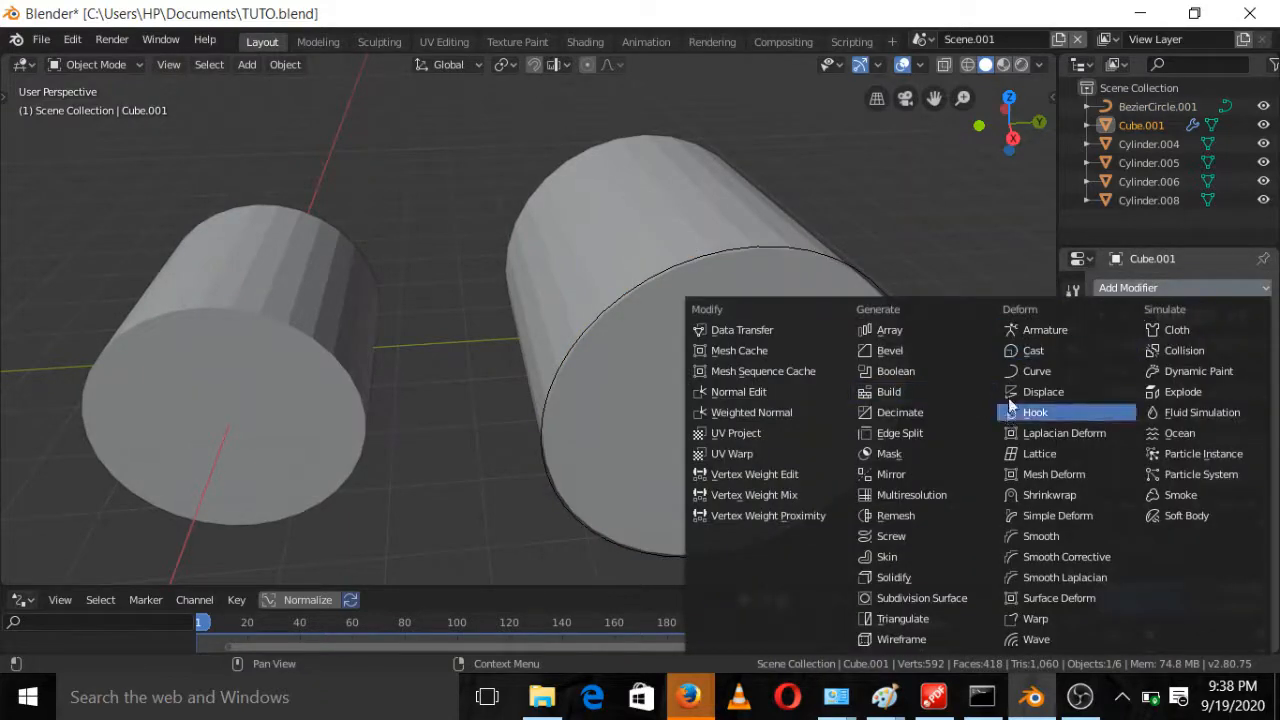
click(1018, 372)
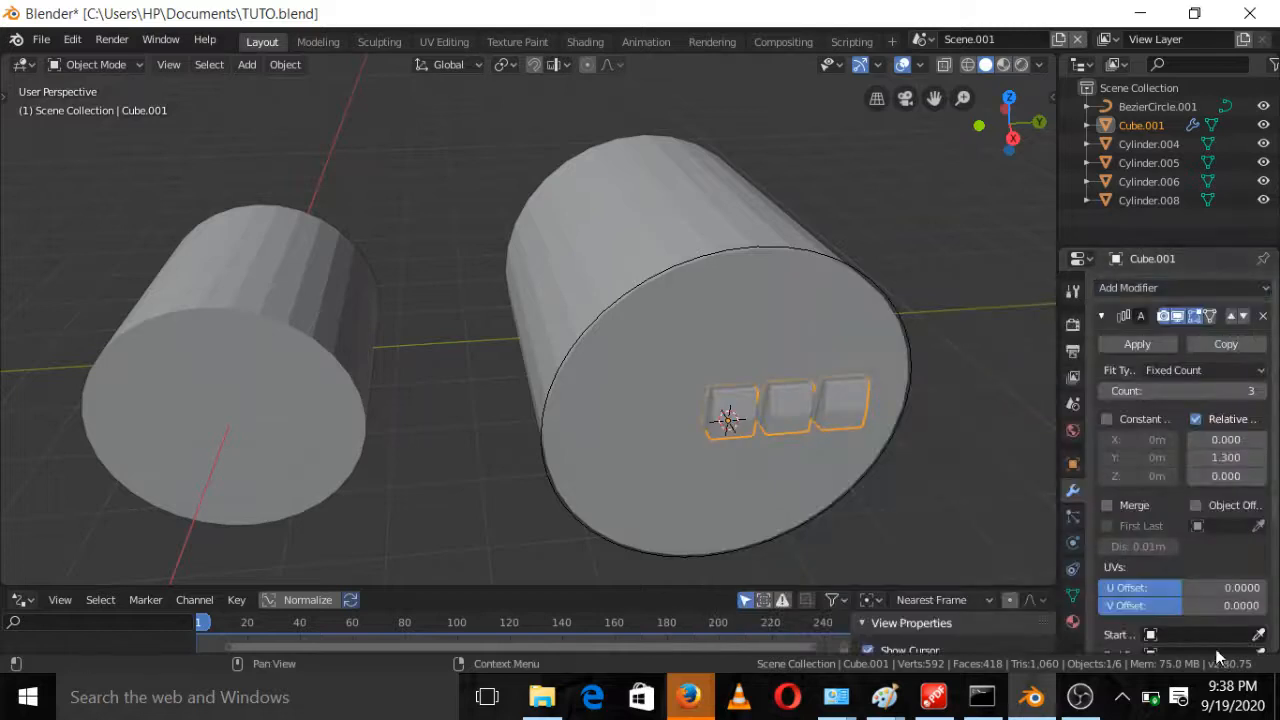
scroll(1150, 560, down, 5)
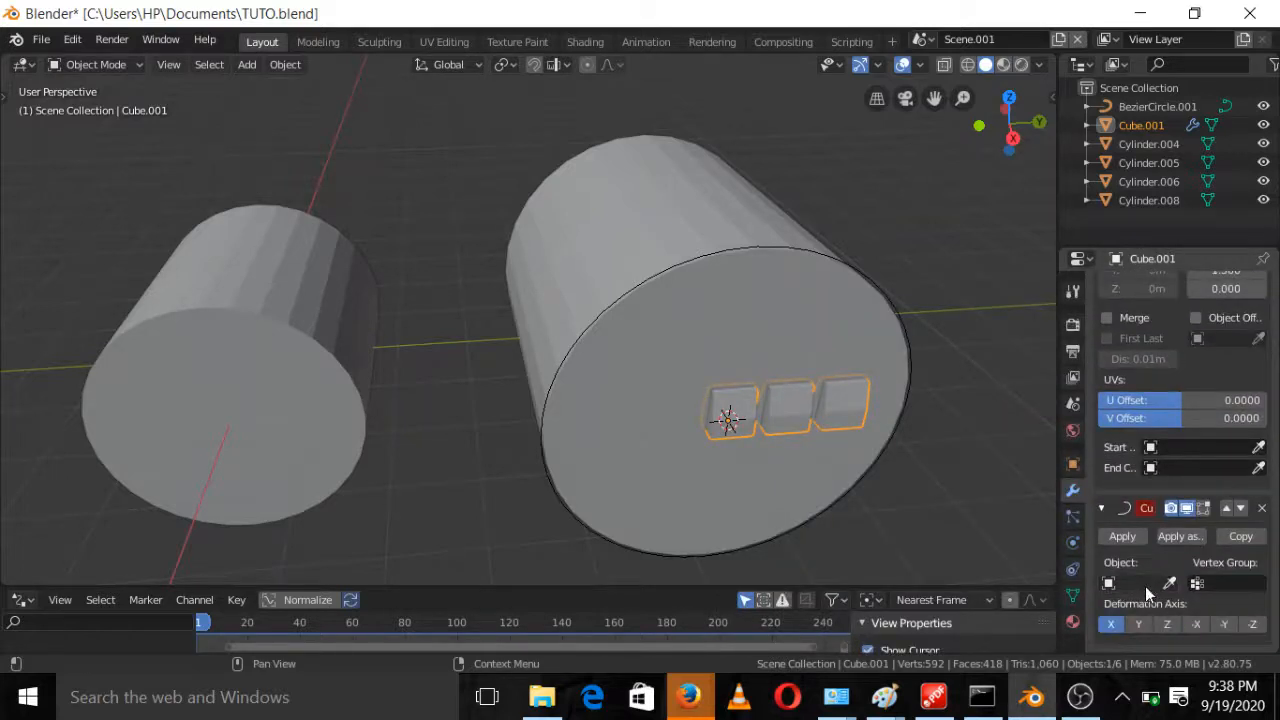
click(1141, 584)
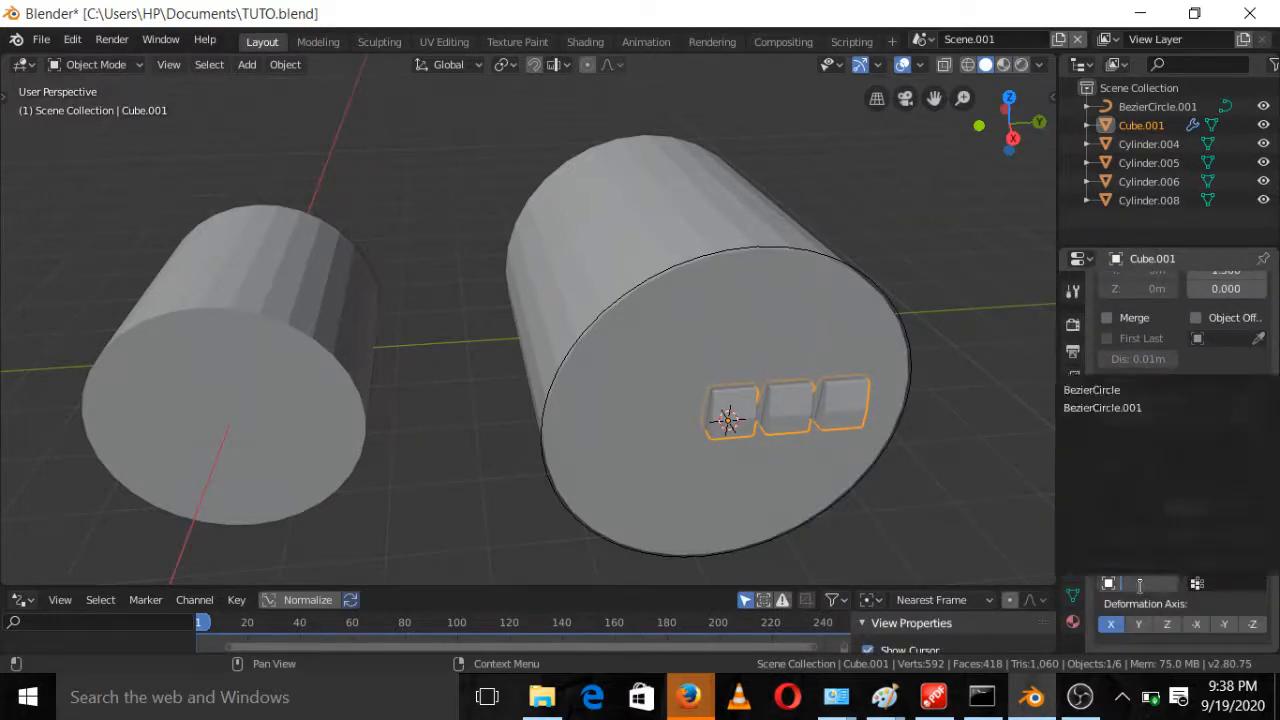
click(1108, 409)
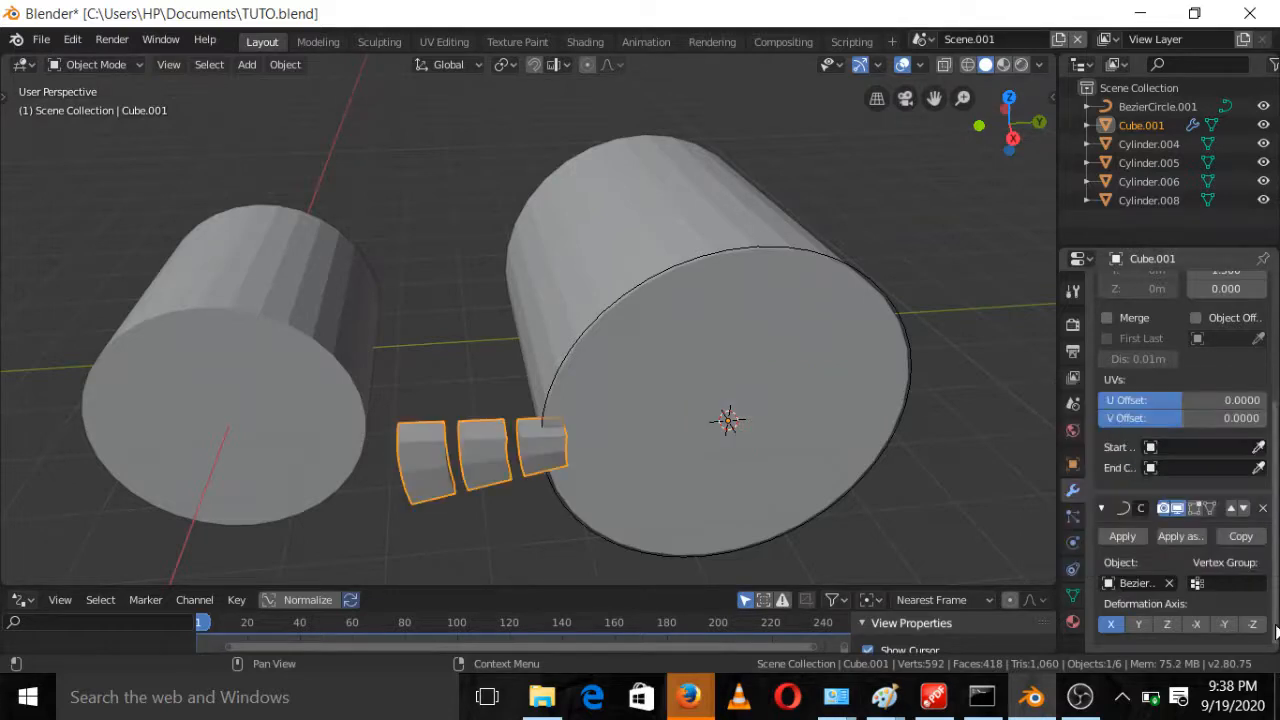
click(1223, 625)
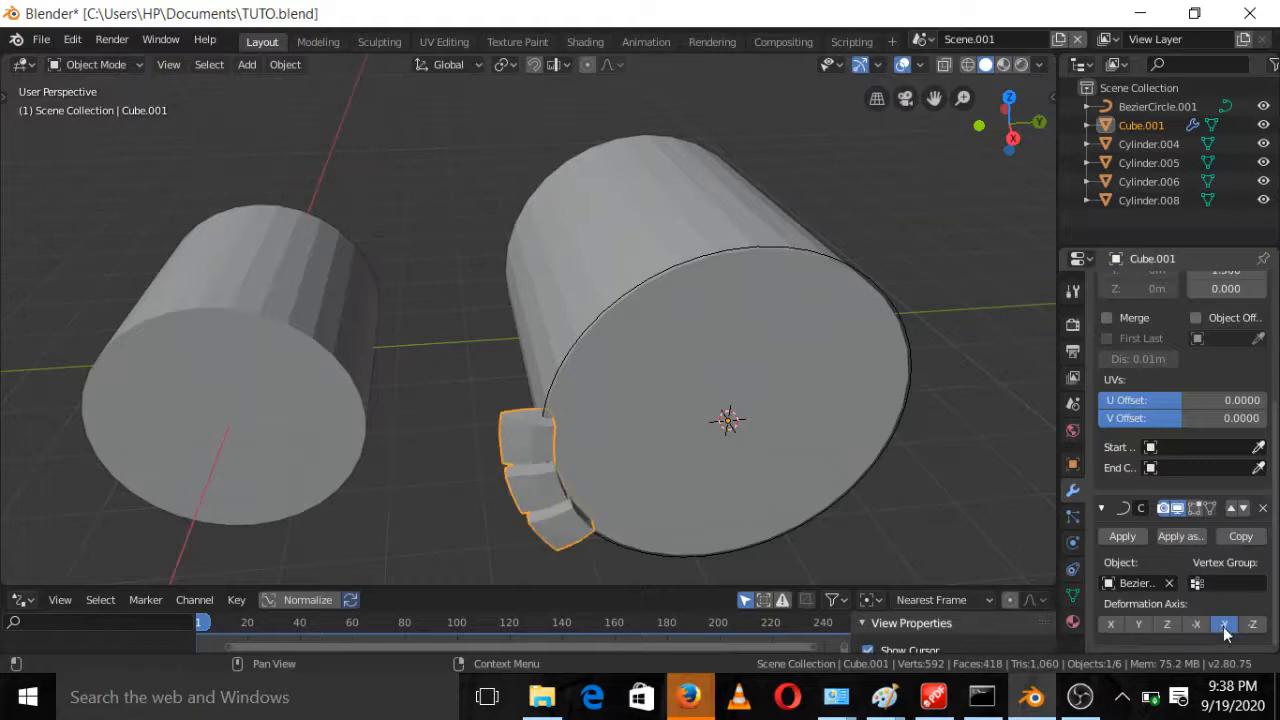
middle_drag(860, 460, 973, 500)
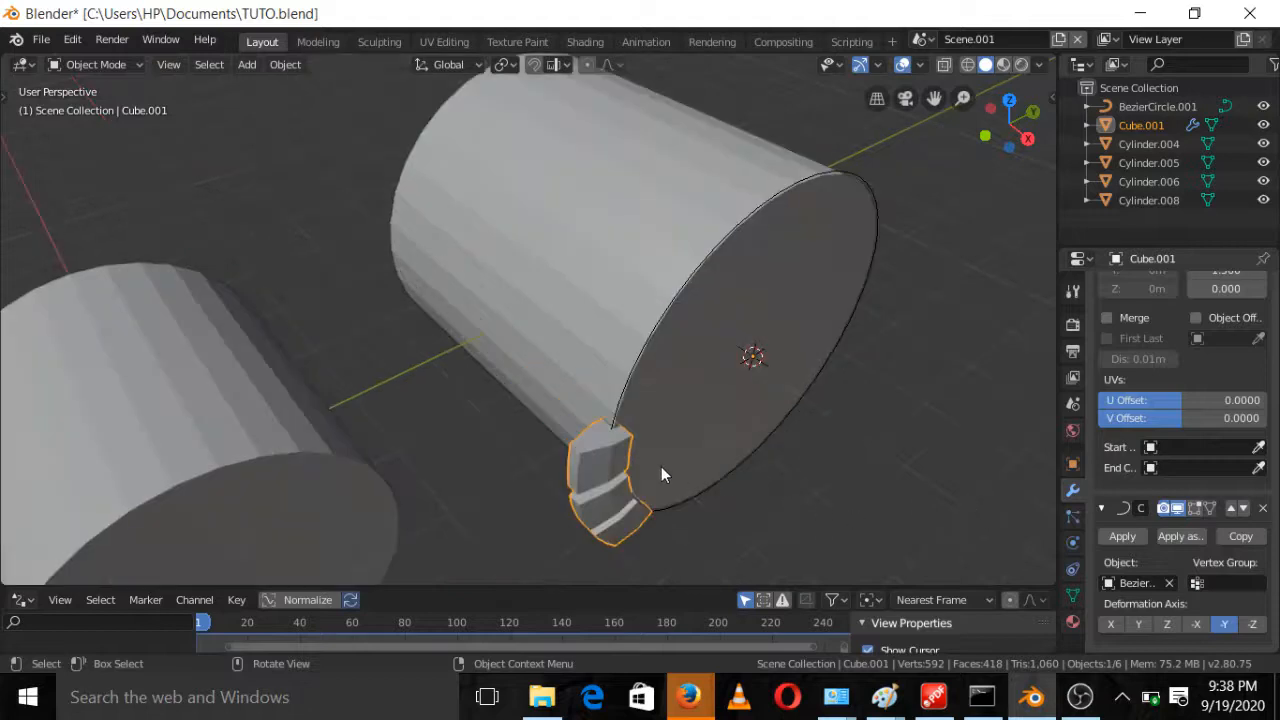
key(g)
key(y)
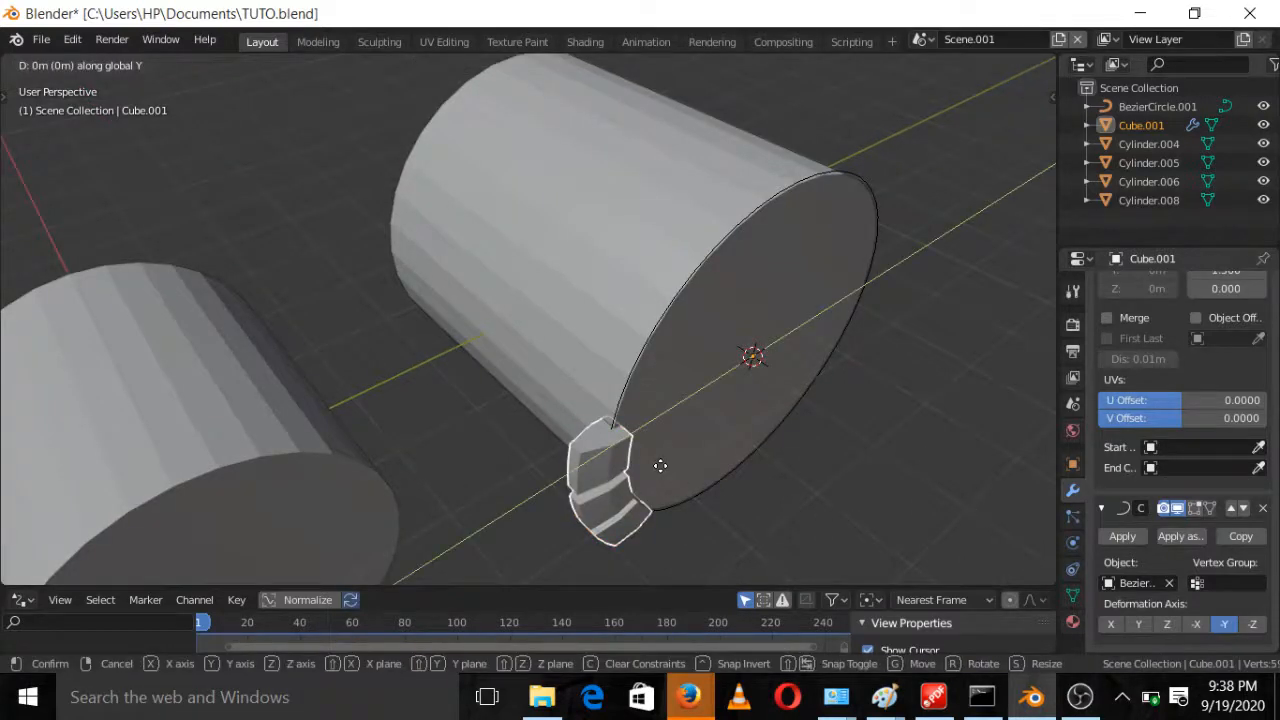
click(658, 445)
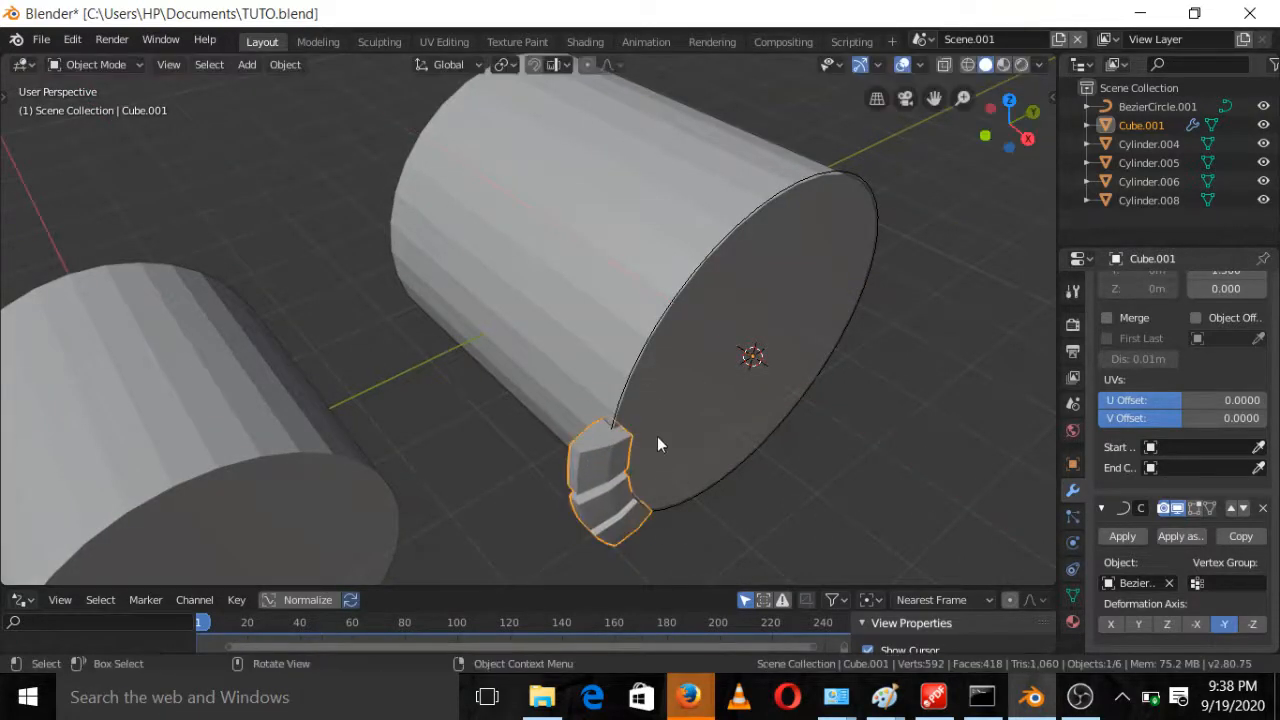
Move the Bezier circle about 0.12 m along negative X, inward from the large wheel's end face
click(624, 384)
key(g)
key(x)
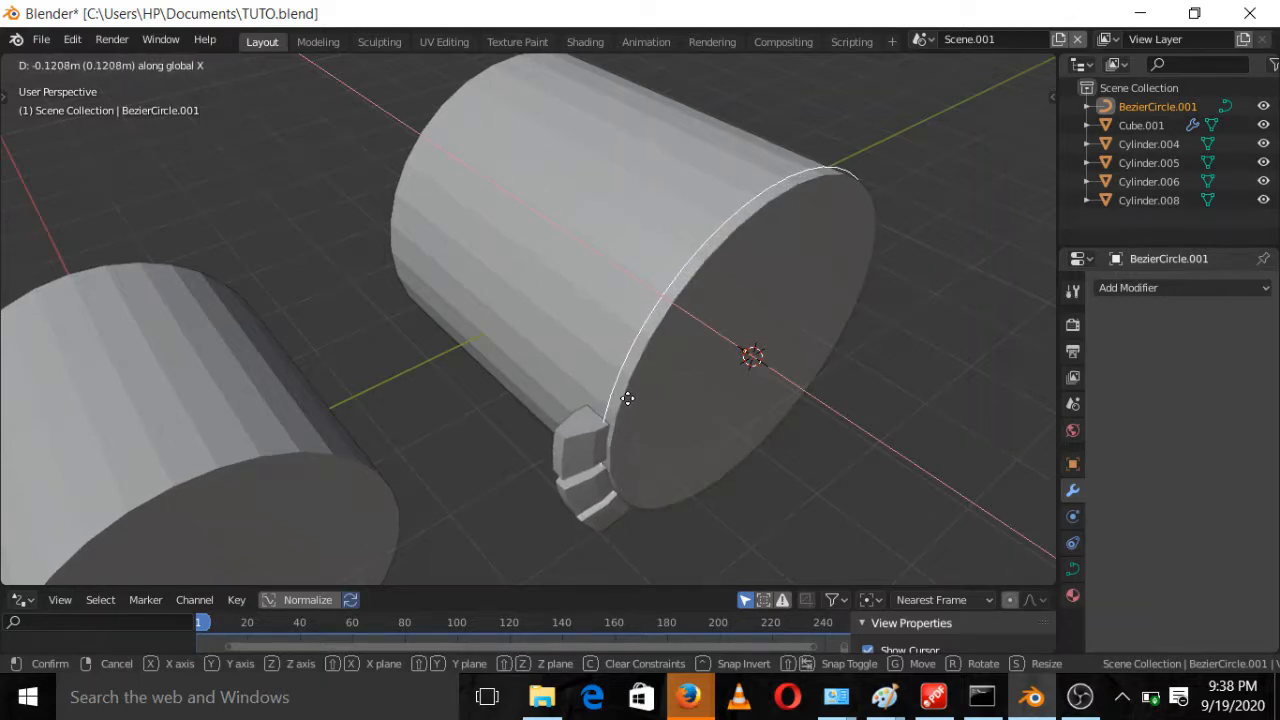
click(627, 398)
scroll(646, 415, down, 4)
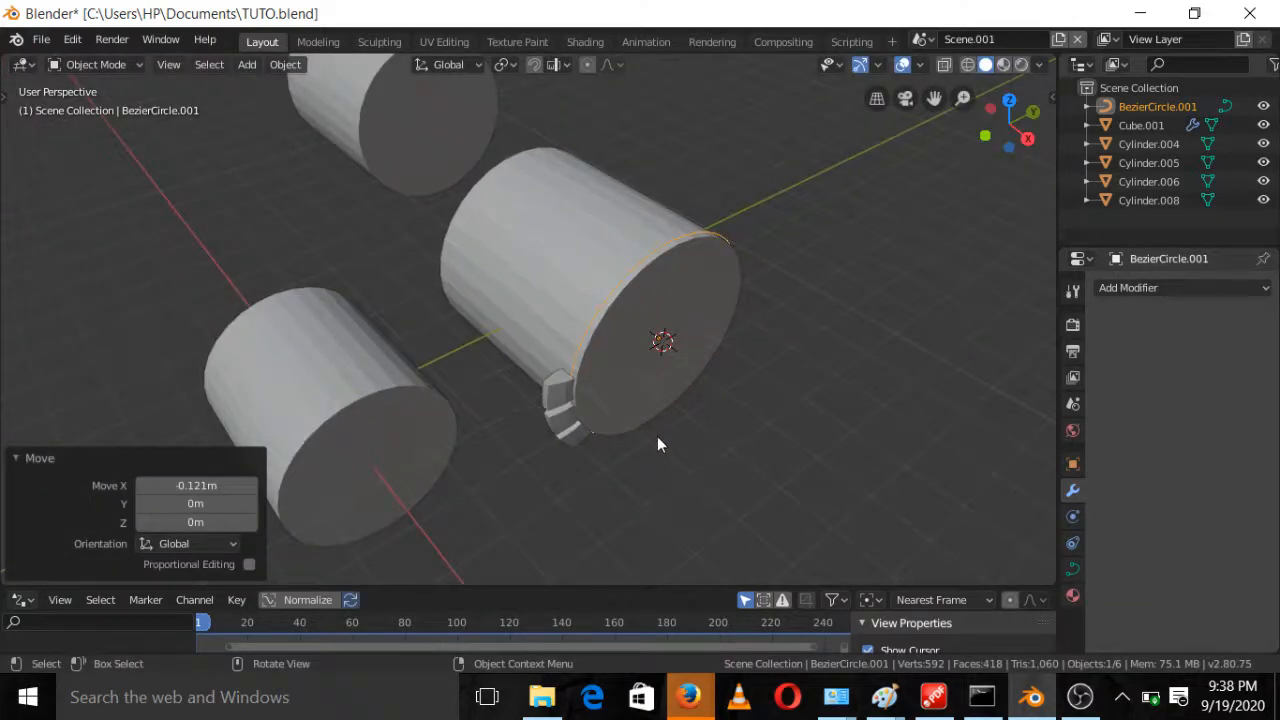
scroll(657, 443, up, 3)
key(g)
key(x)
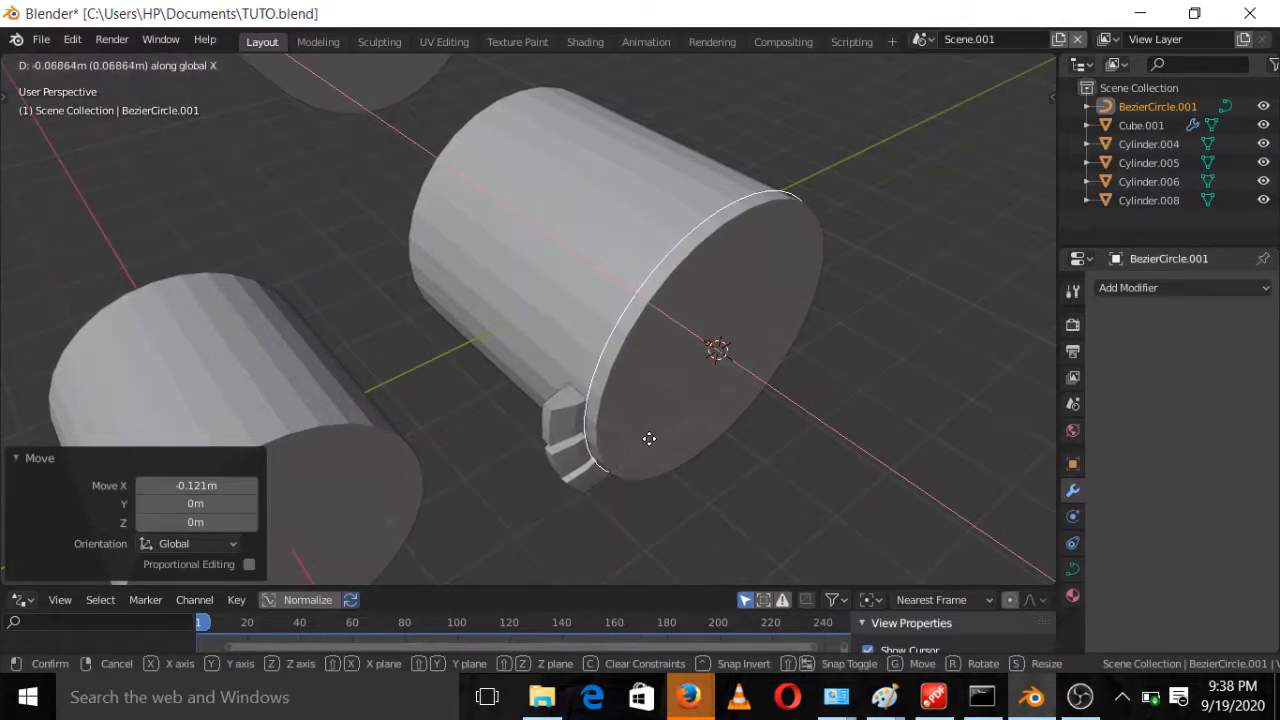
click(649, 438)
In Edit Mode, move all the Bezier circle's points about 0.22 m along negative X and return to Object Mode
key(Tab)
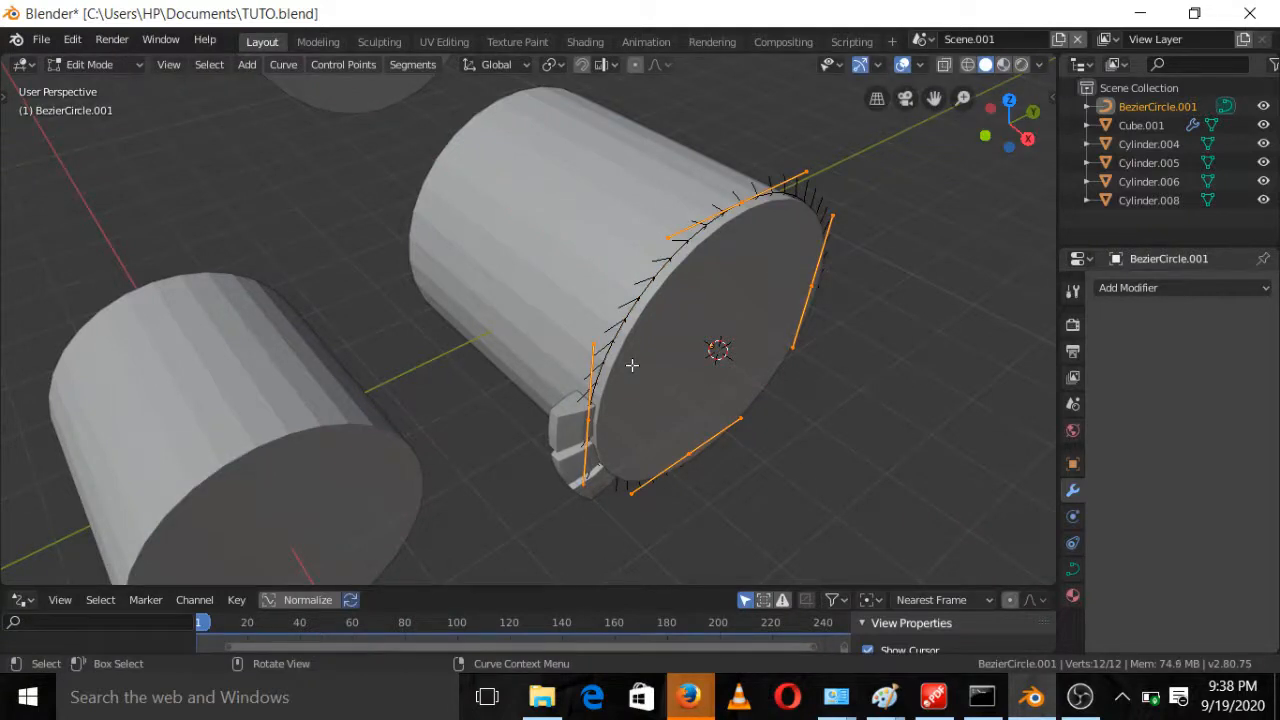
key(g)
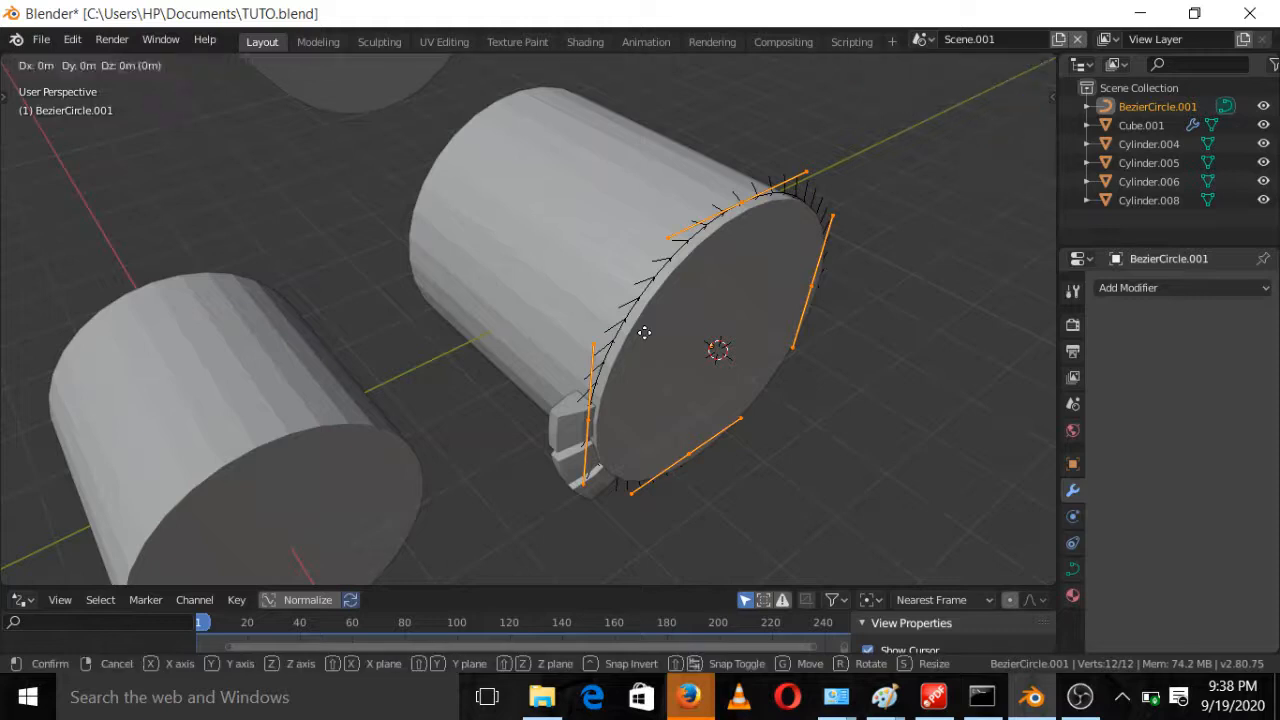
key(x)
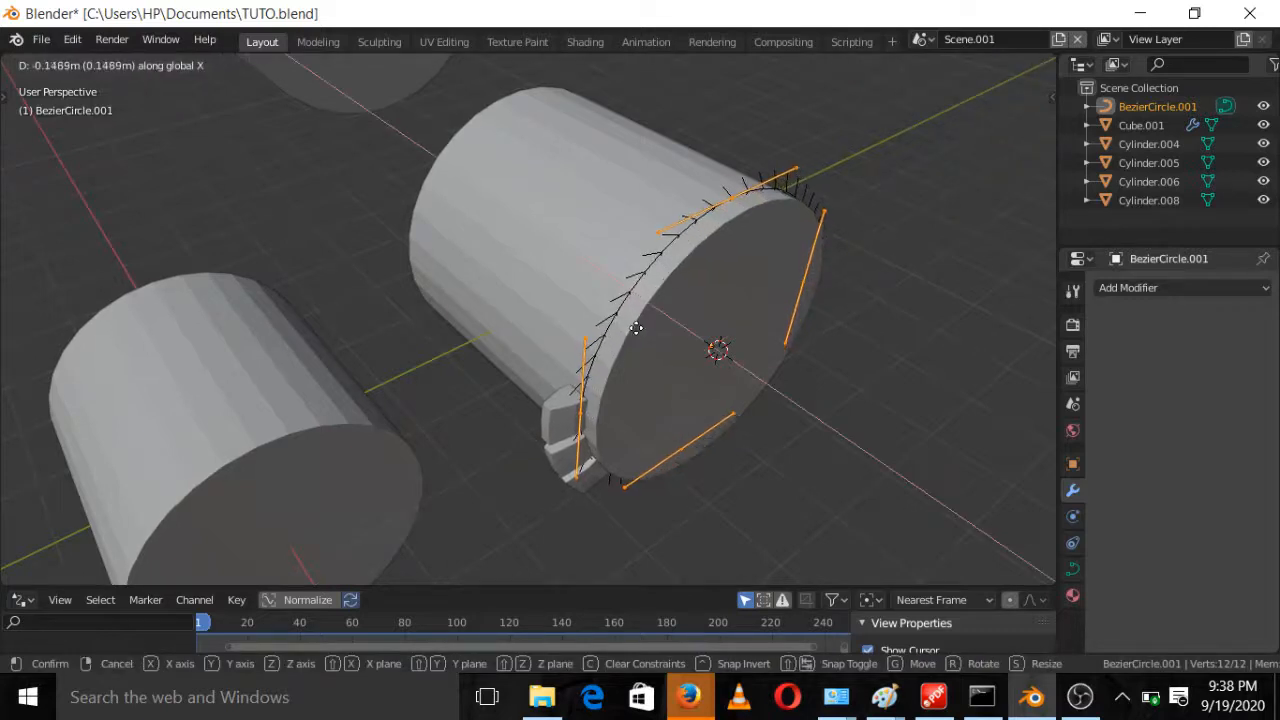
click(632, 325)
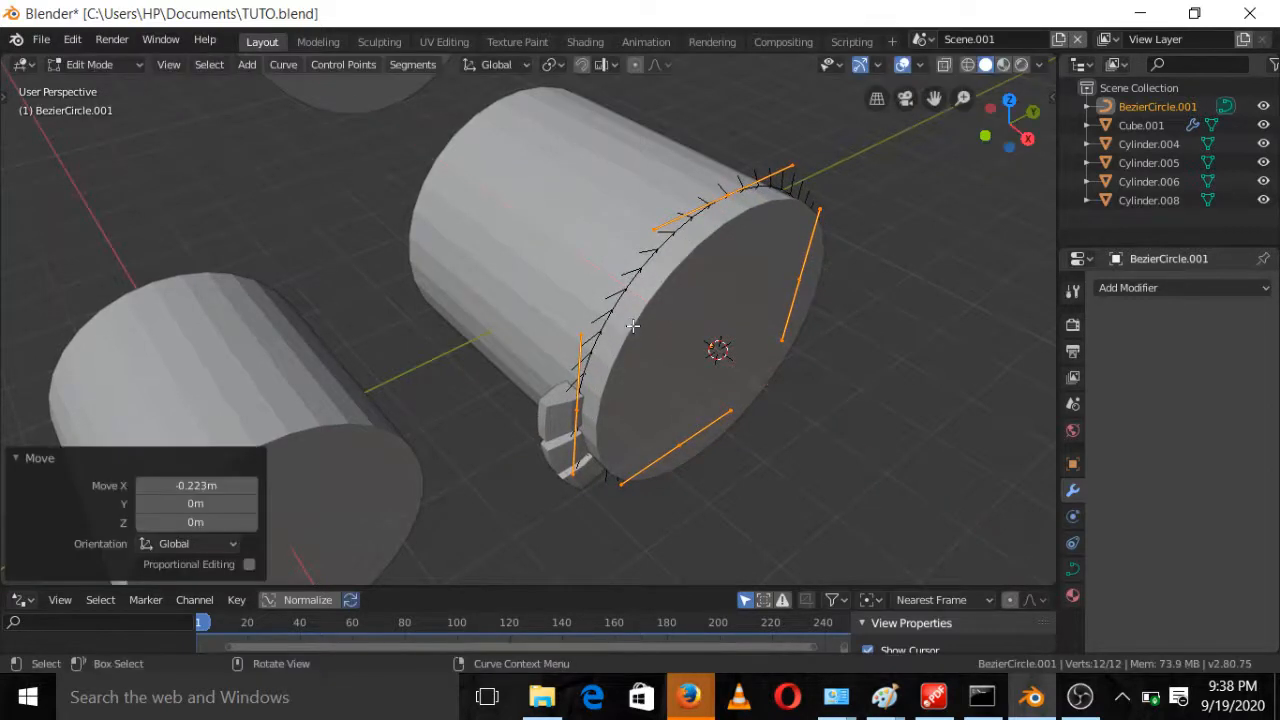
key(Tab)
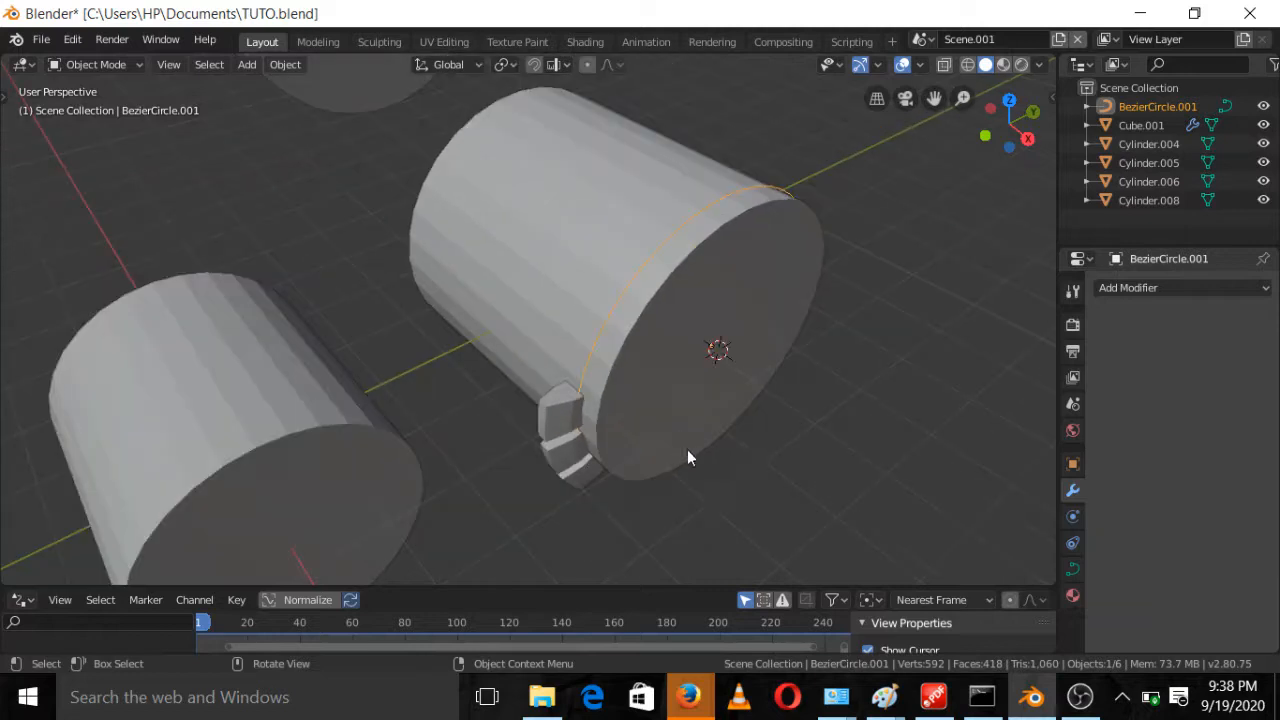
Scale the Bezier circle uniformly to about 0.944 so the teeth sink slightly into the wheel
middle_drag(687, 449, 655, 443)
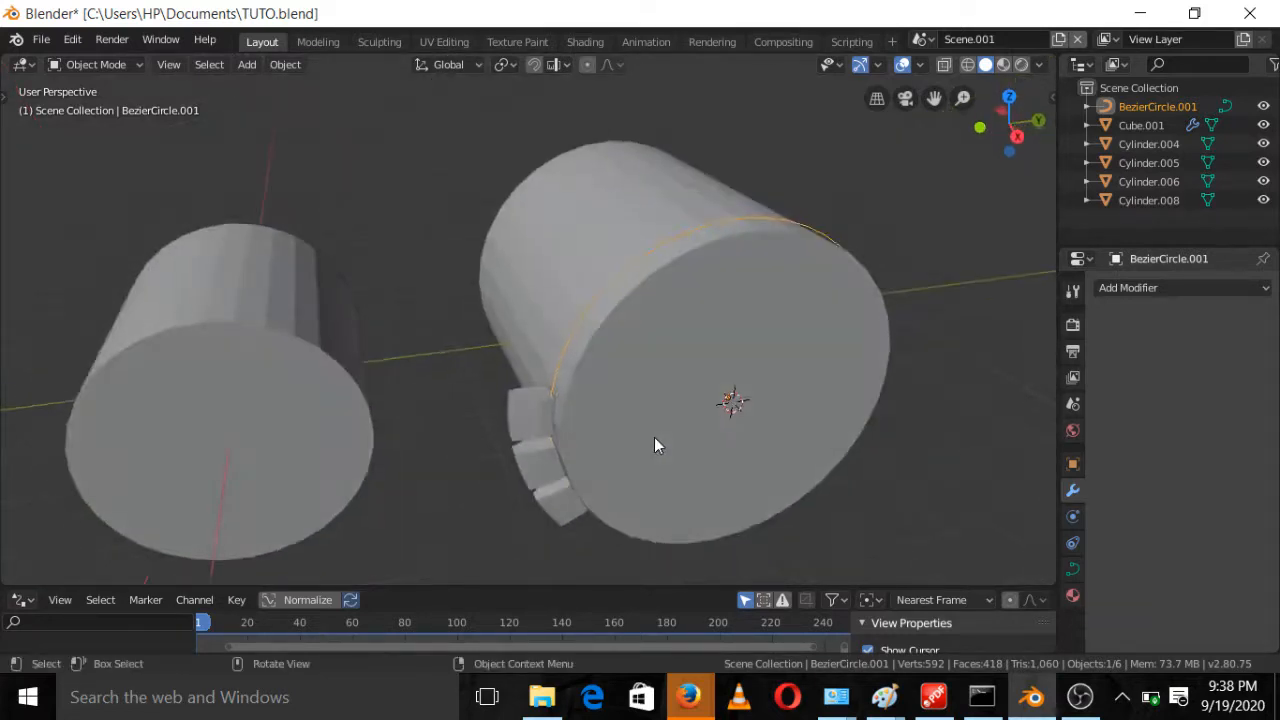
key(KP_3)
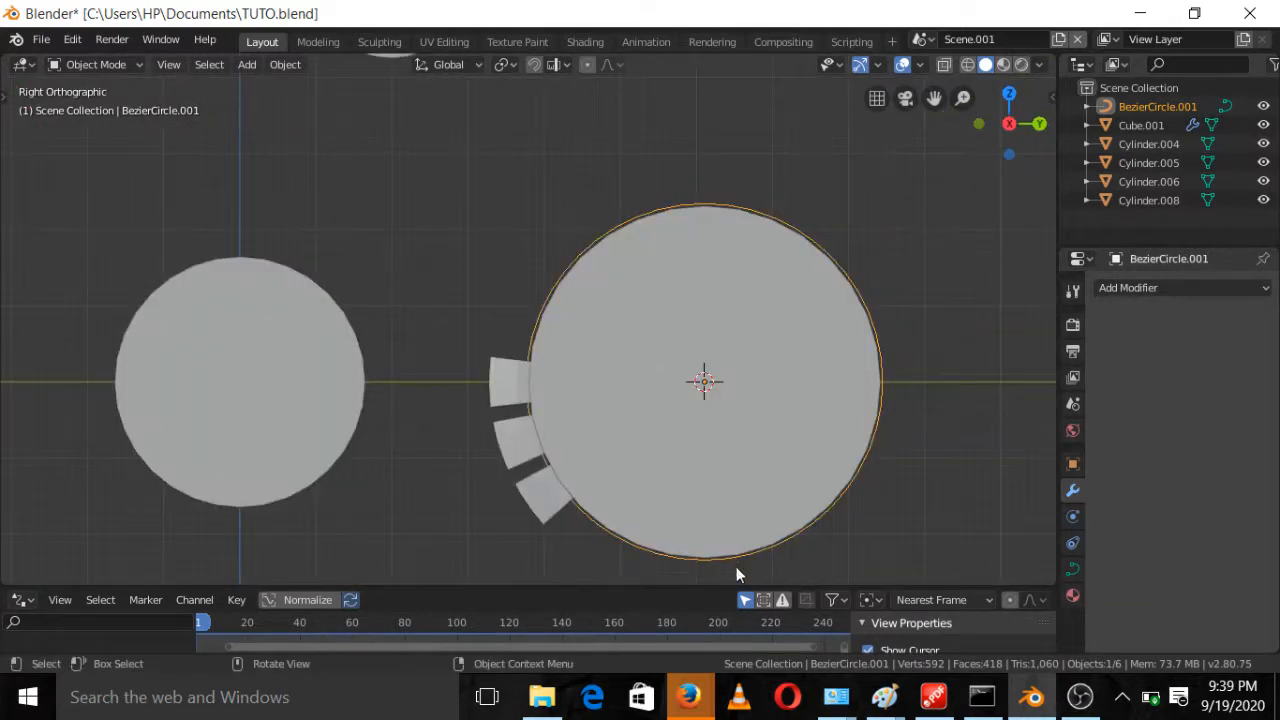
key(s)
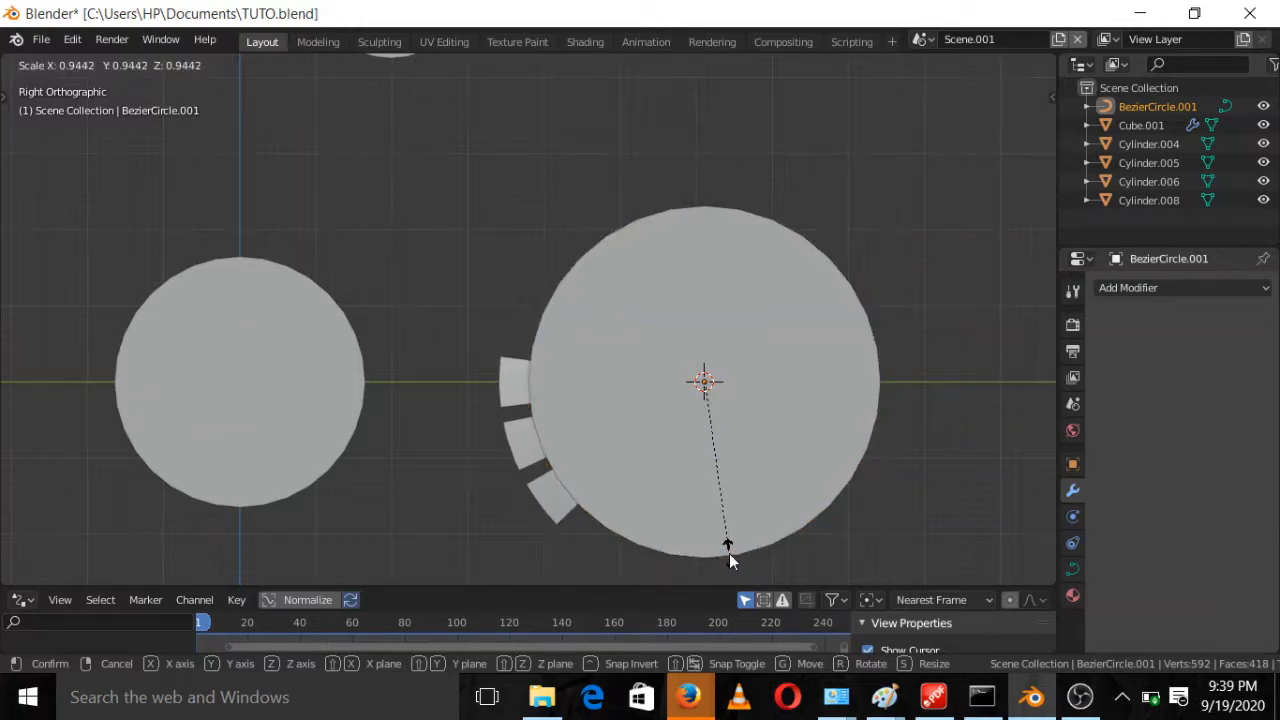
click(728, 560)
middle_drag(623, 371, 691, 435)
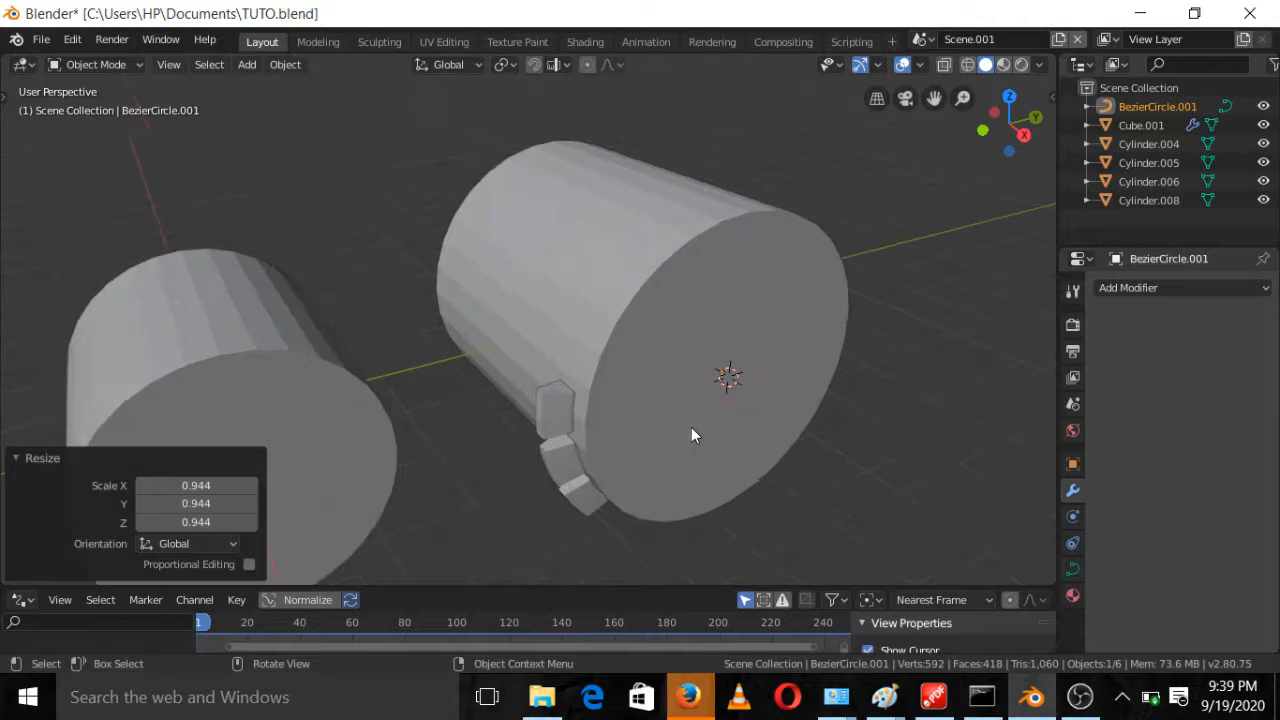
key(s)
key(y)
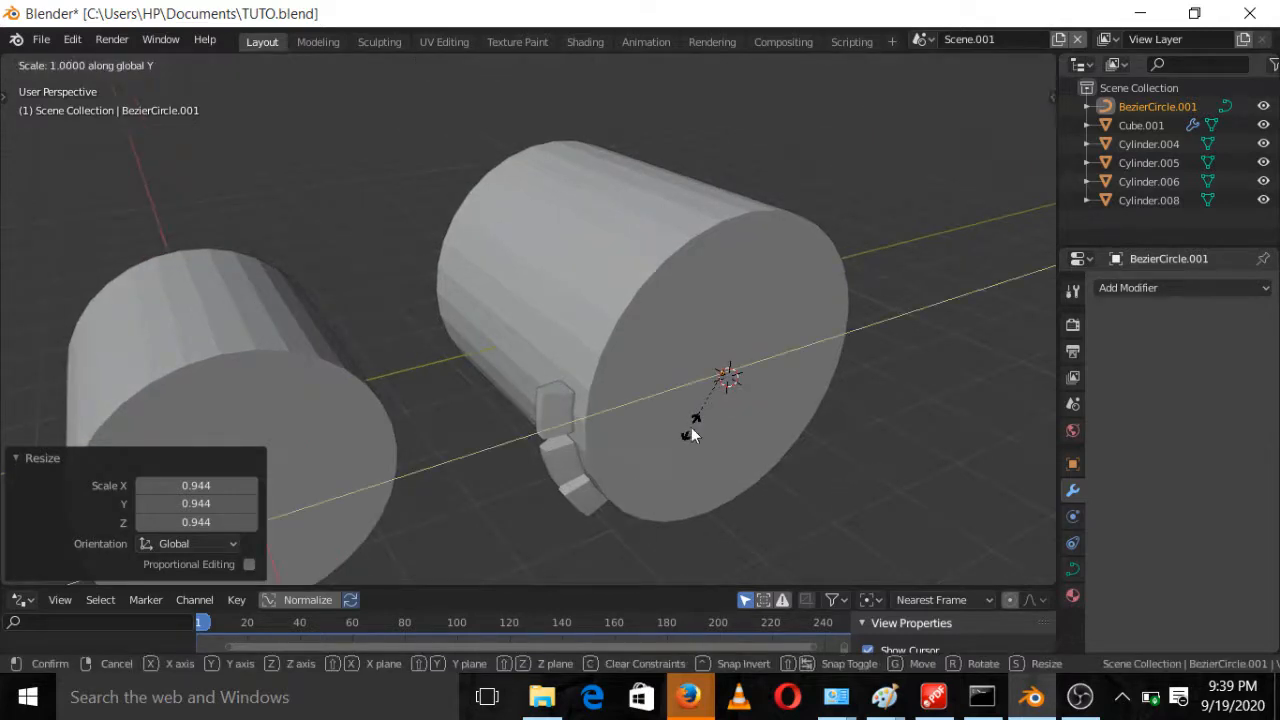
key(Escape)
key(g)
key(x)
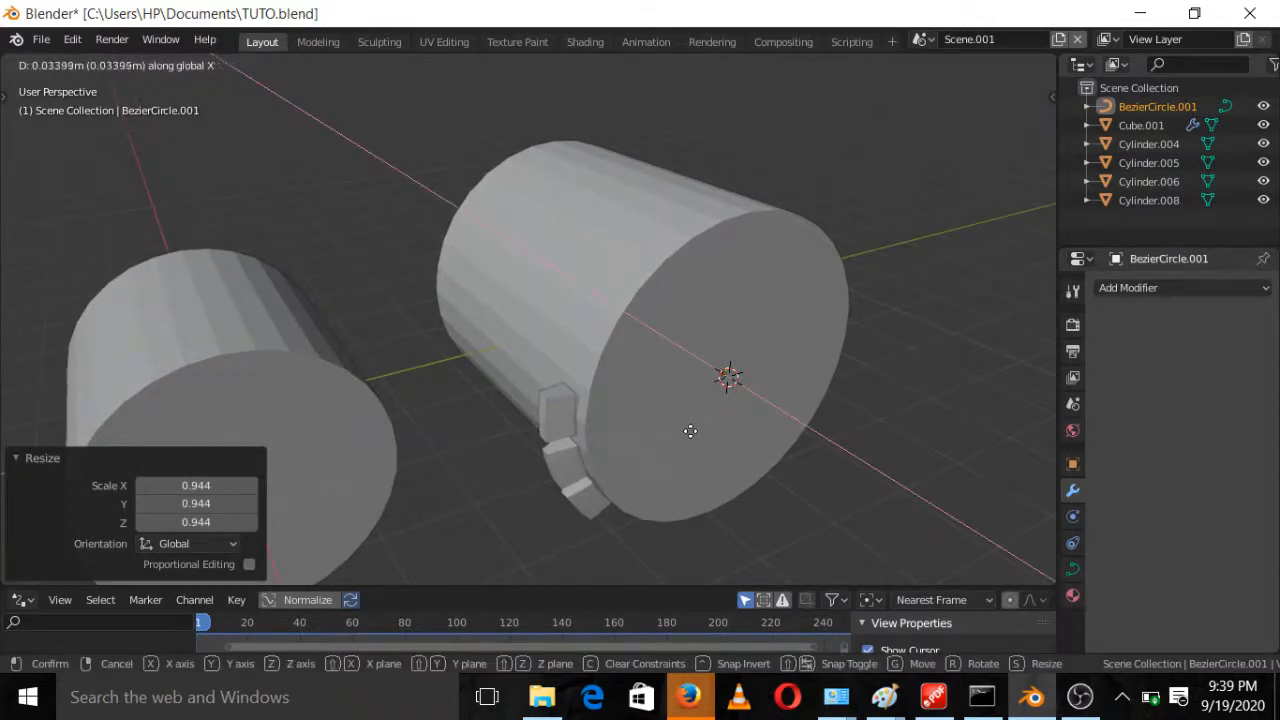
key(Escape)
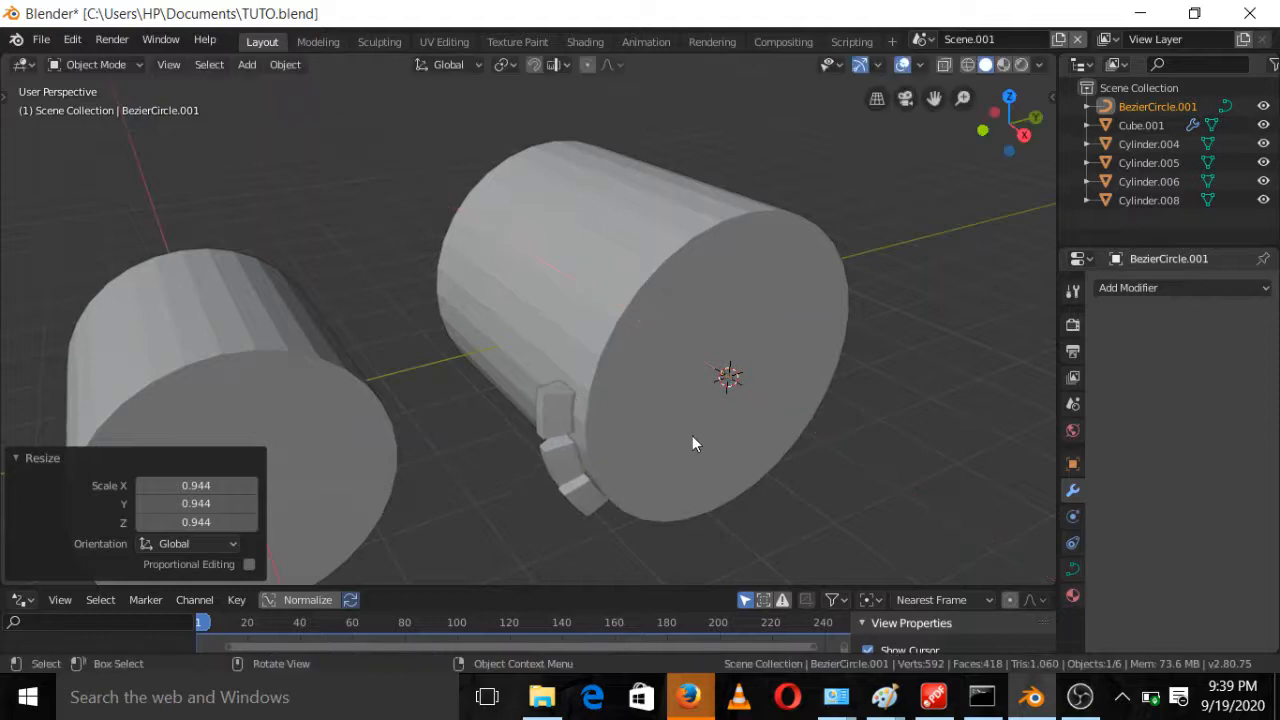
Select the arrayed block and set its Array modifier to Fit Curve with BezierCircle.001 as the curve
click(560, 393)
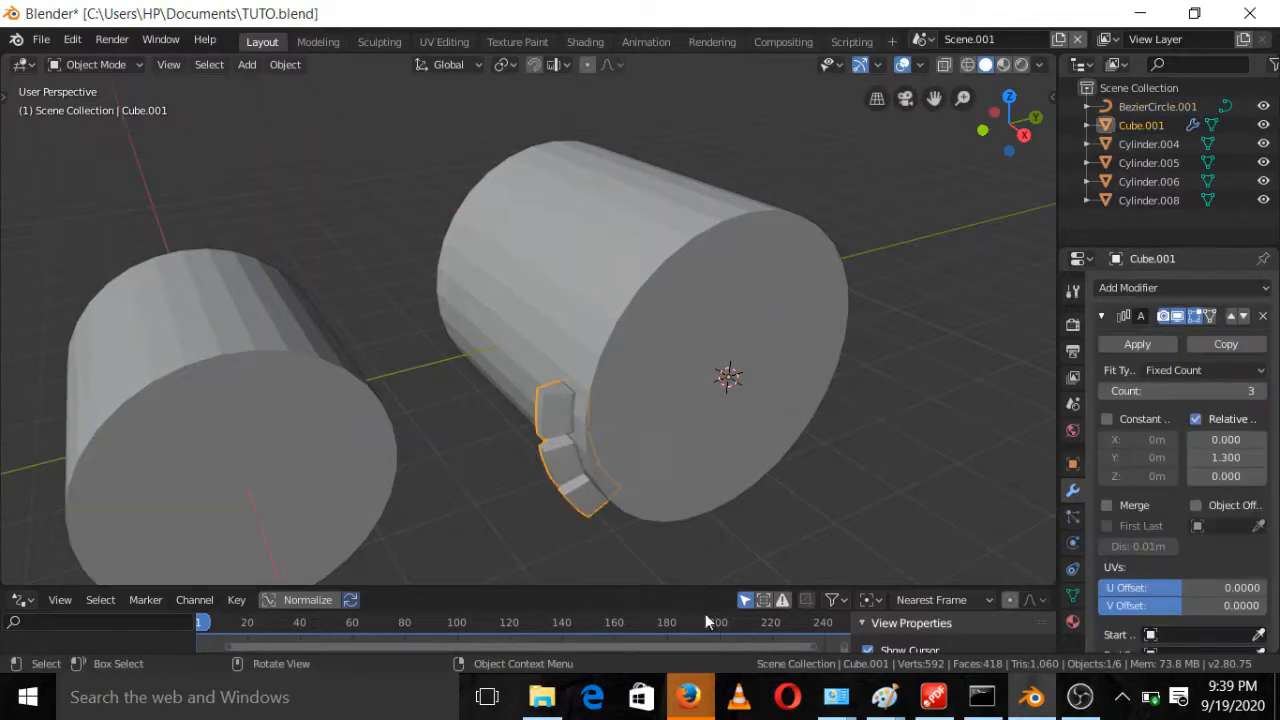
click(1203, 371)
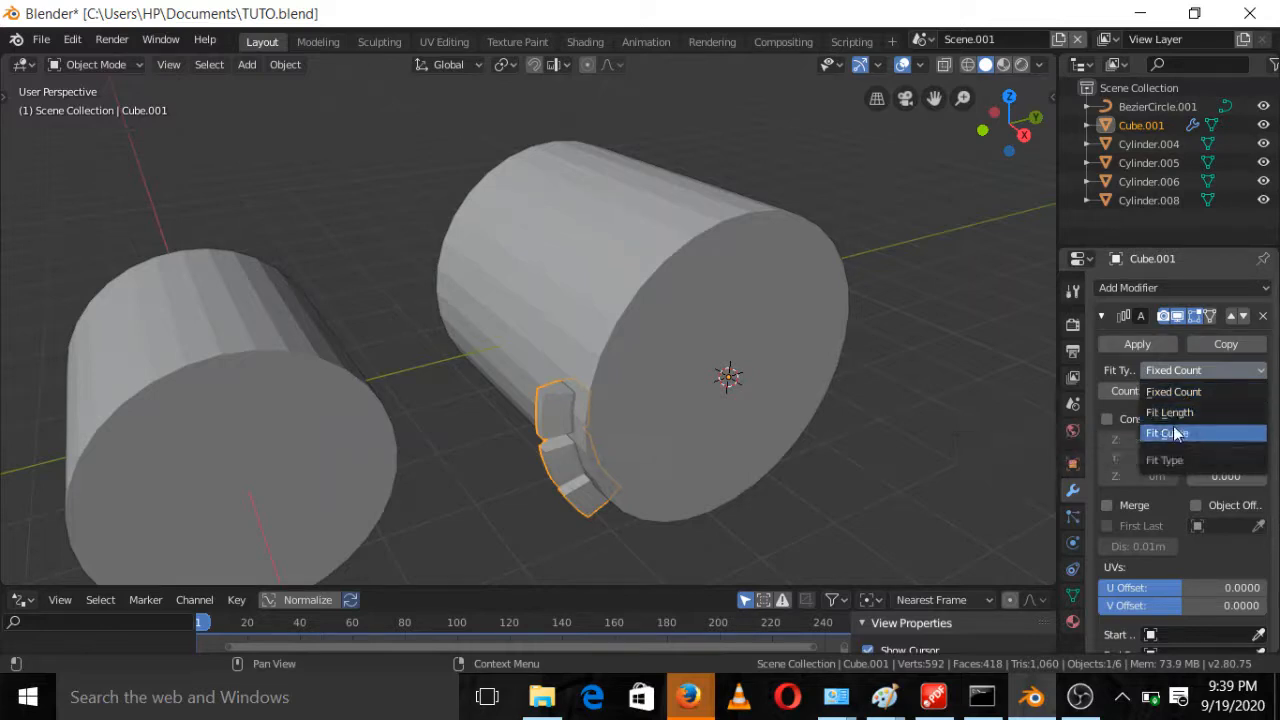
click(1173, 430)
click(1200, 391)
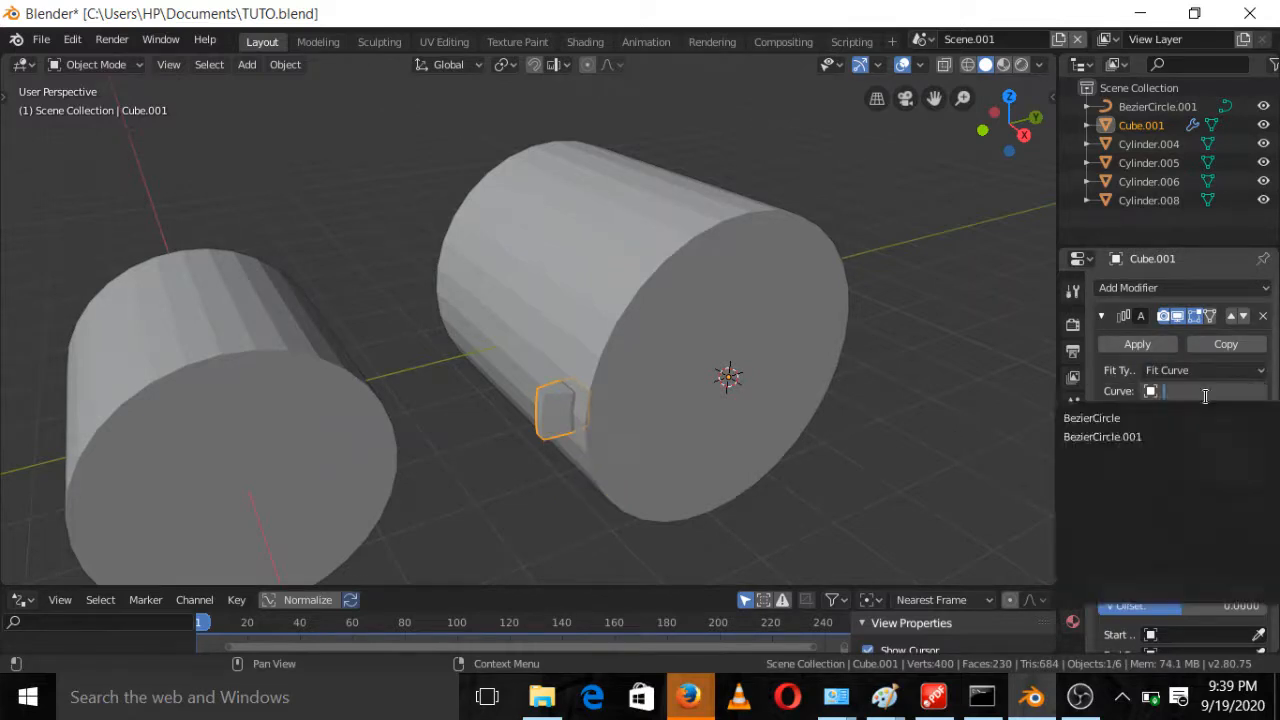
click(1133, 435)
middle_drag(900, 440, 880, 423)
click(1018, 124)
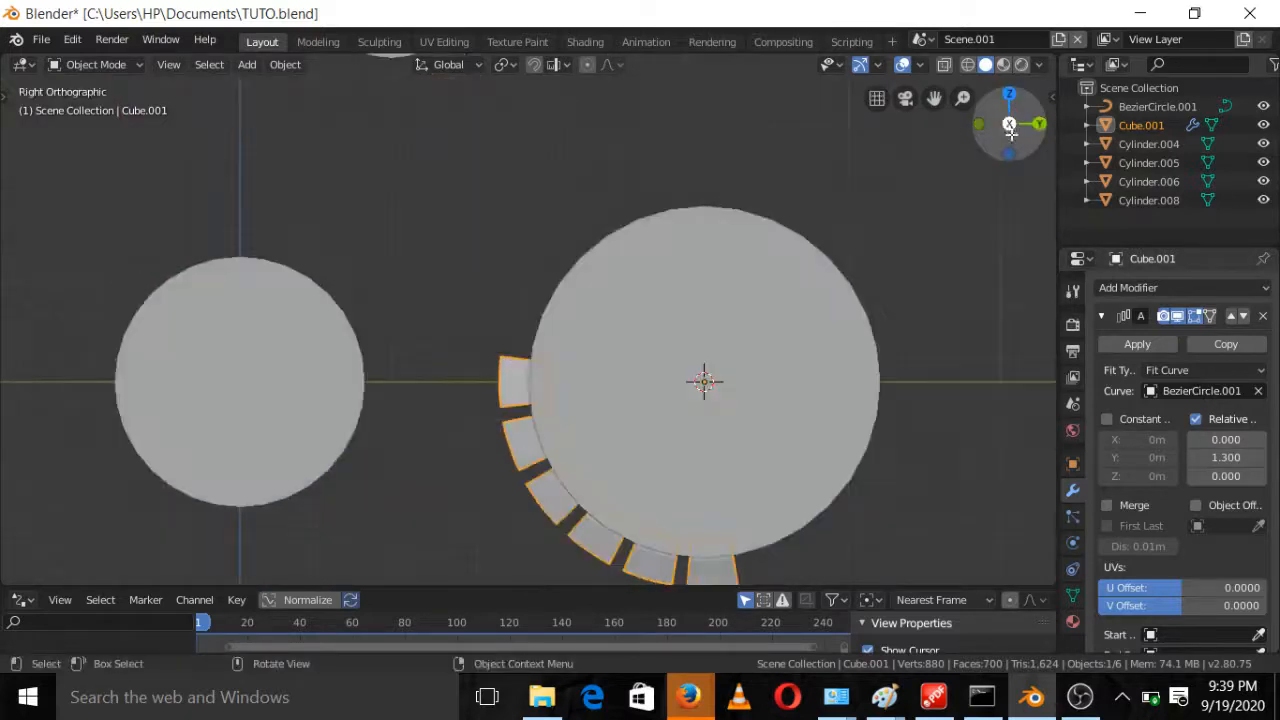
scroll(846, 260, down, 2)
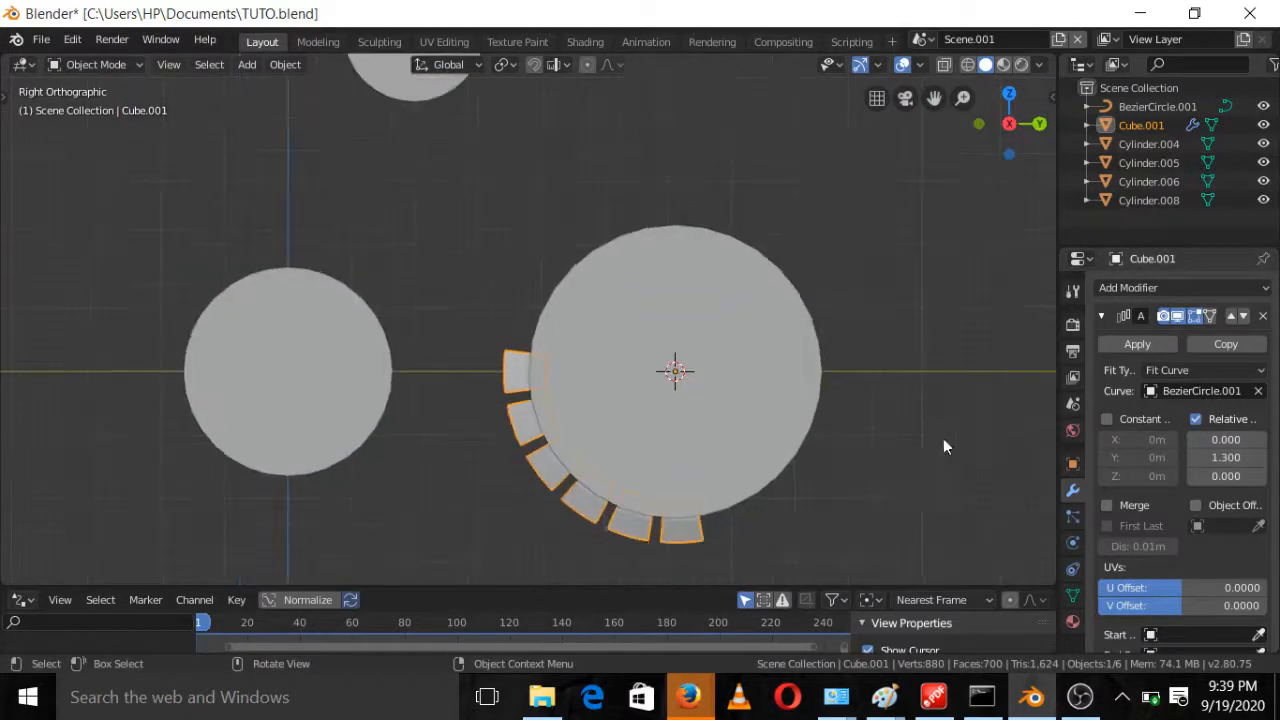
Try BezierCircle instead as the Array modifier's fitting curve
click(1164, 396)
click(1130, 430)
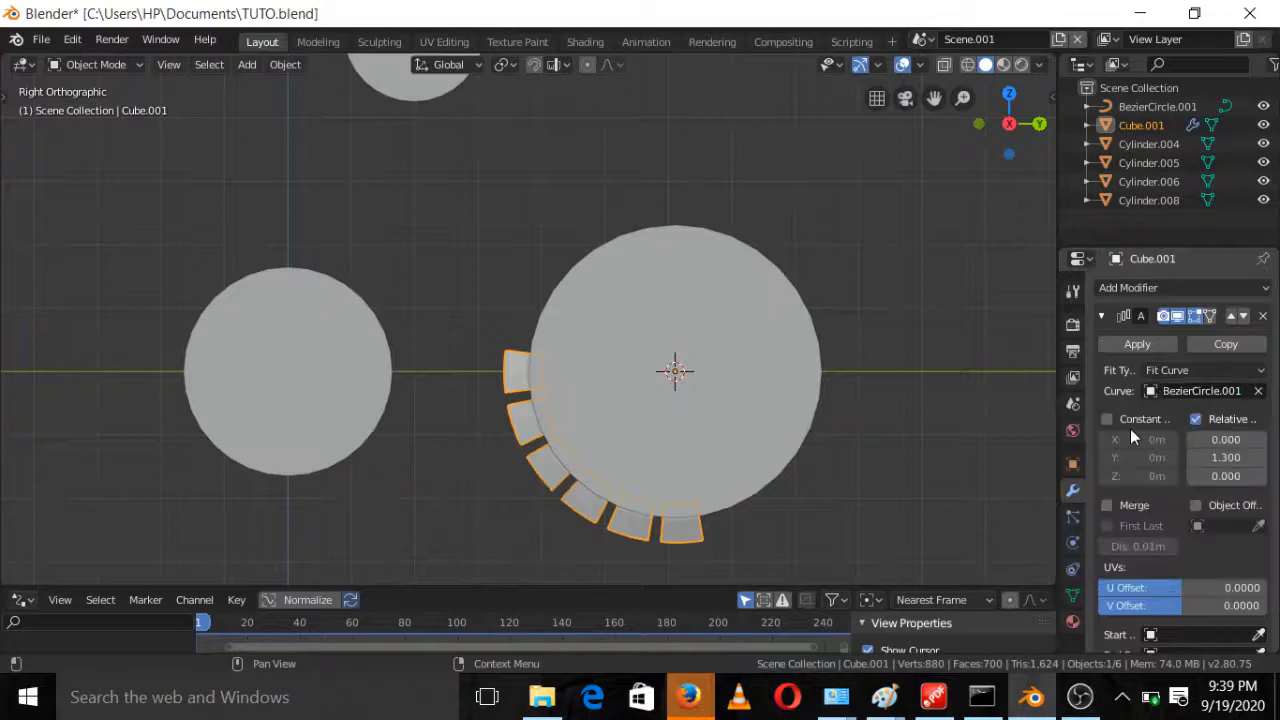
click(1200, 392)
click(1164, 418)
Set the array's relative Y offset to 1.8
click(1261, 458)
click(1261, 458)
click(1261, 458)
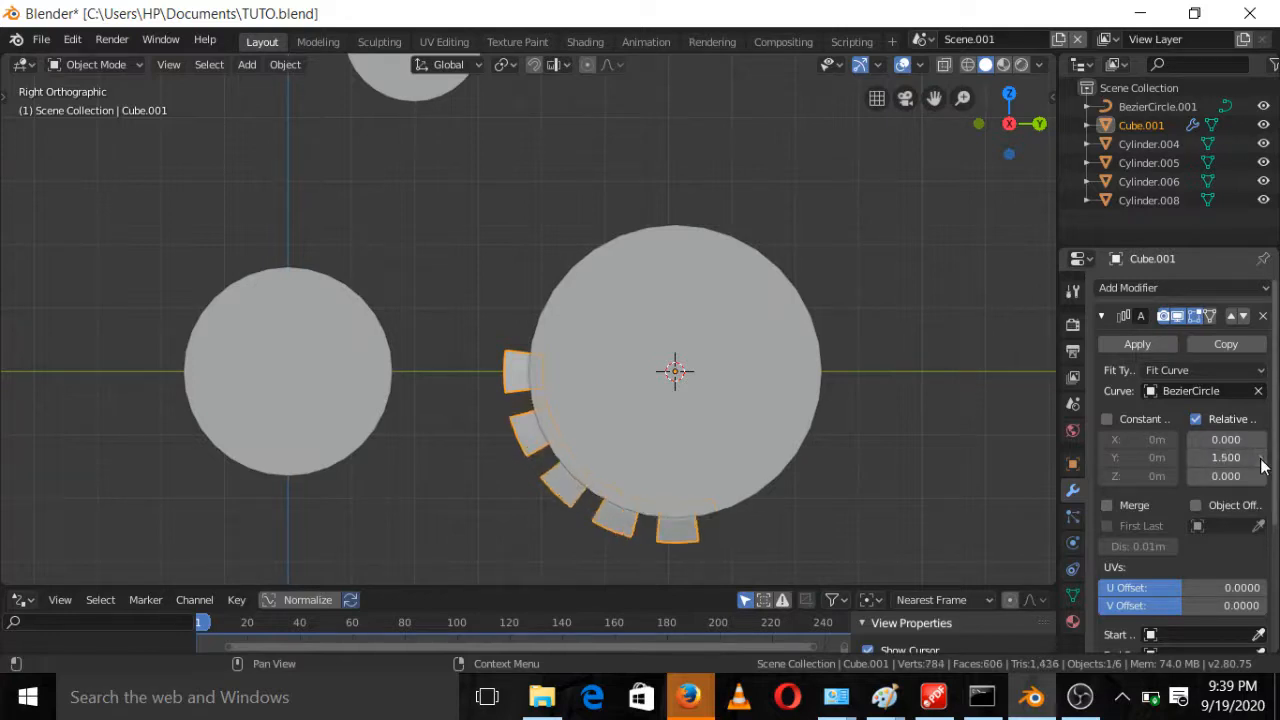
click(1261, 458)
click(1247, 463)
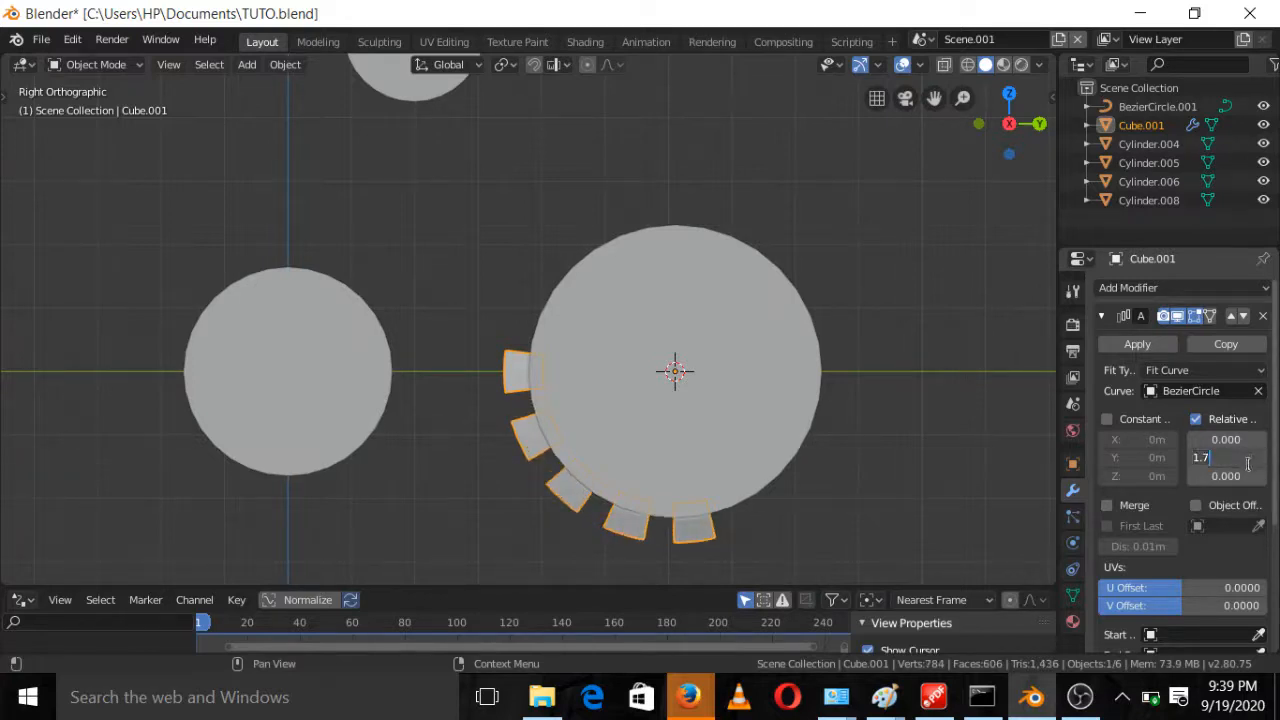
key(Return)
click(1261, 458)
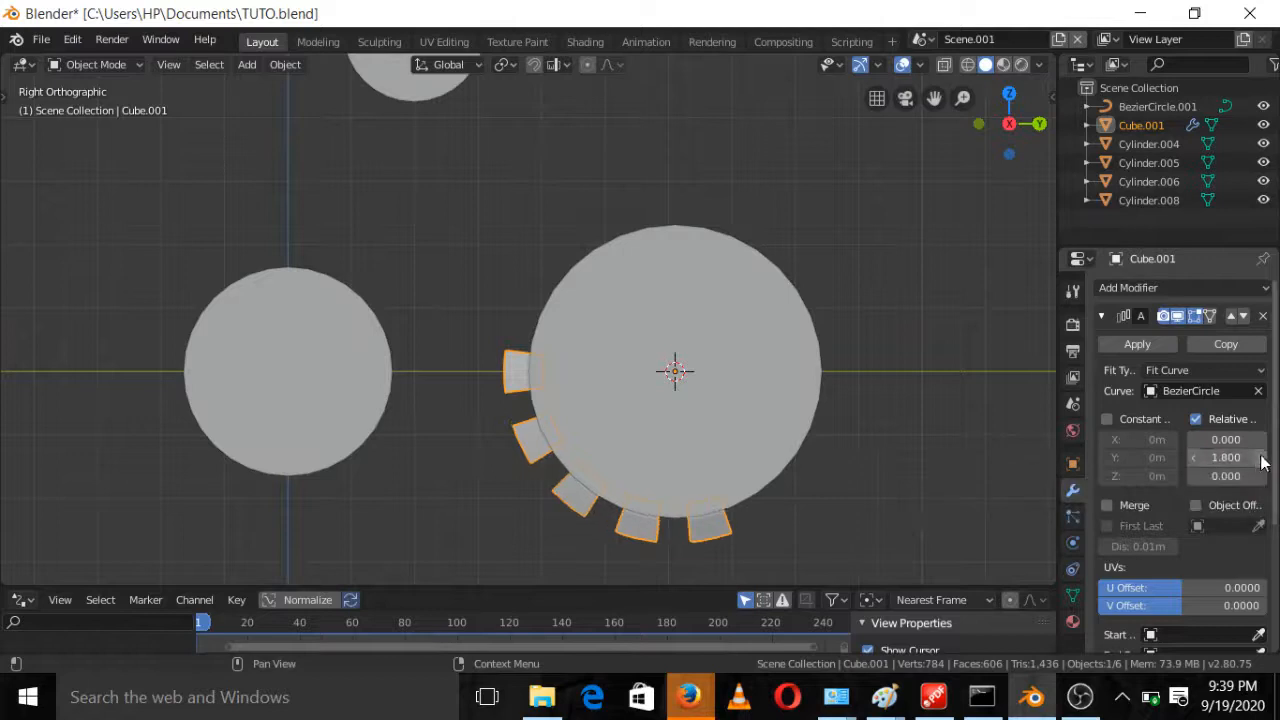
Switch the array back to Fixed Count and set the count to 14 so the teeth encircle the wheel
middle_drag(904, 416, 766, 434)
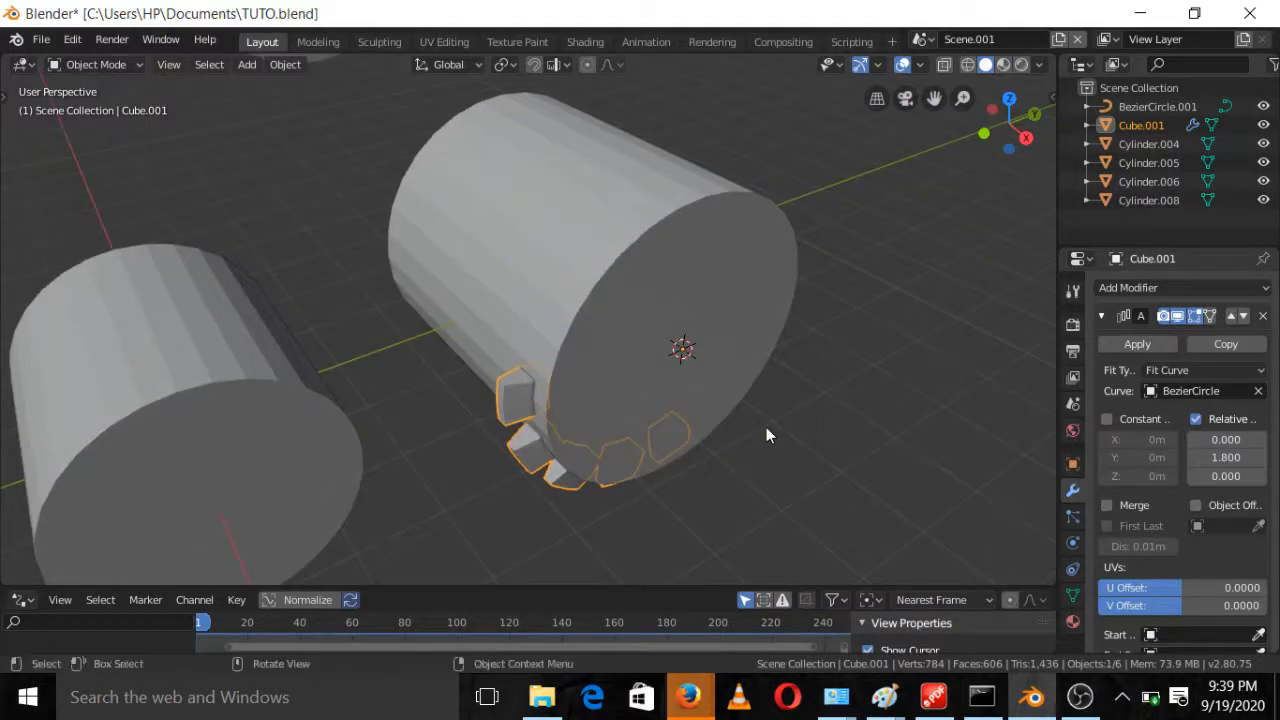
scroll(758, 427, up, 1)
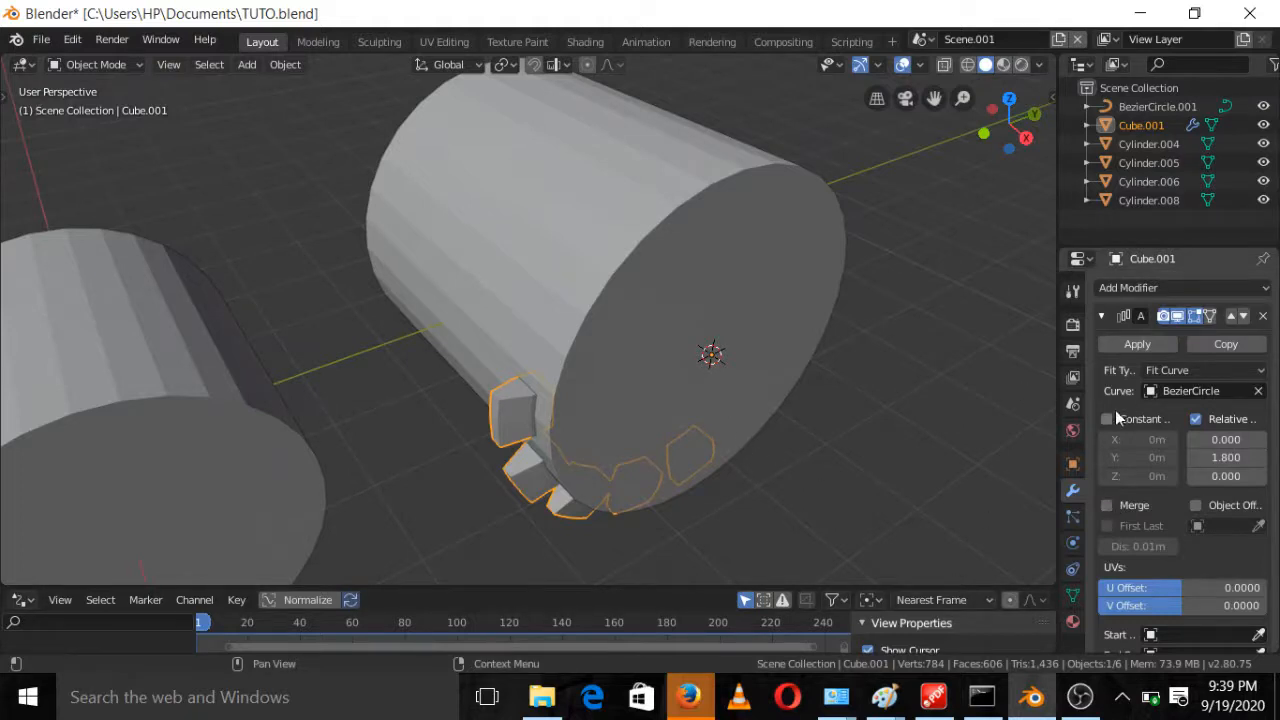
click(1224, 371)
click(1188, 395)
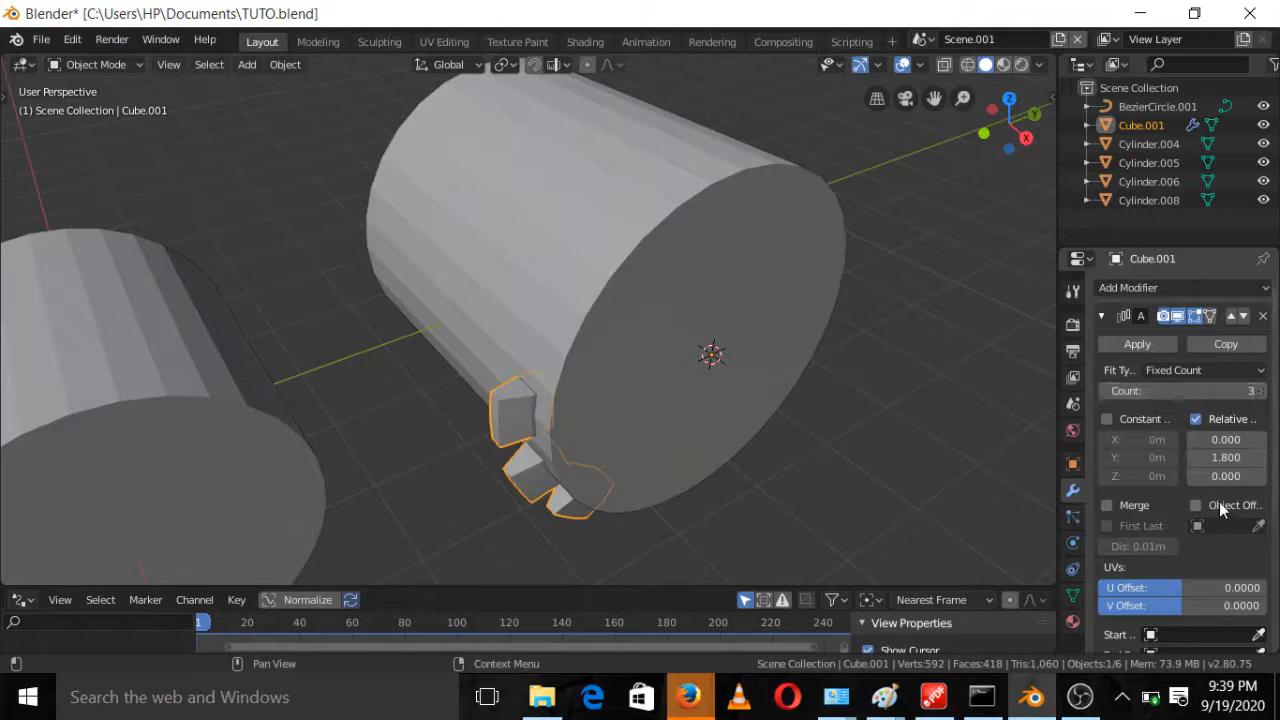
click(1261, 392)
click(1261, 392)
click(1261, 392)
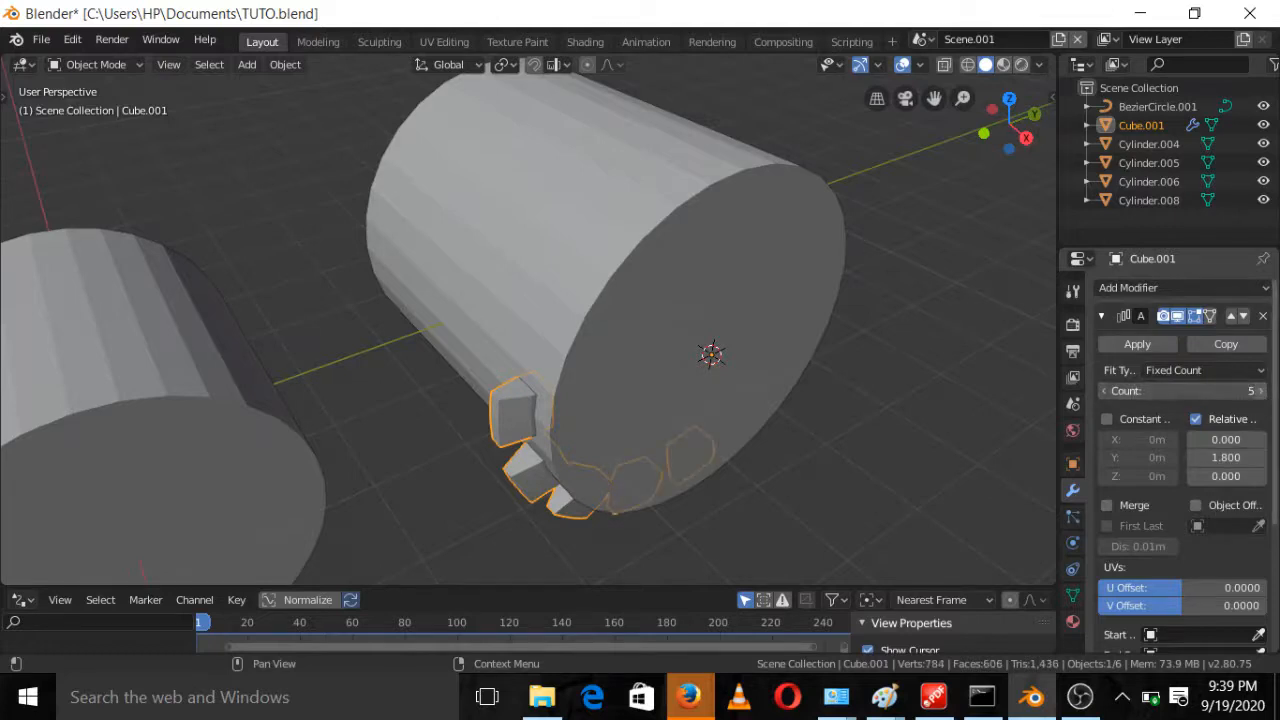
click(1261, 392)
click(1261, 392)
click(1261, 392)
click(1261, 392)
click(1261, 392)
click(1261, 392)
click(1261, 392)
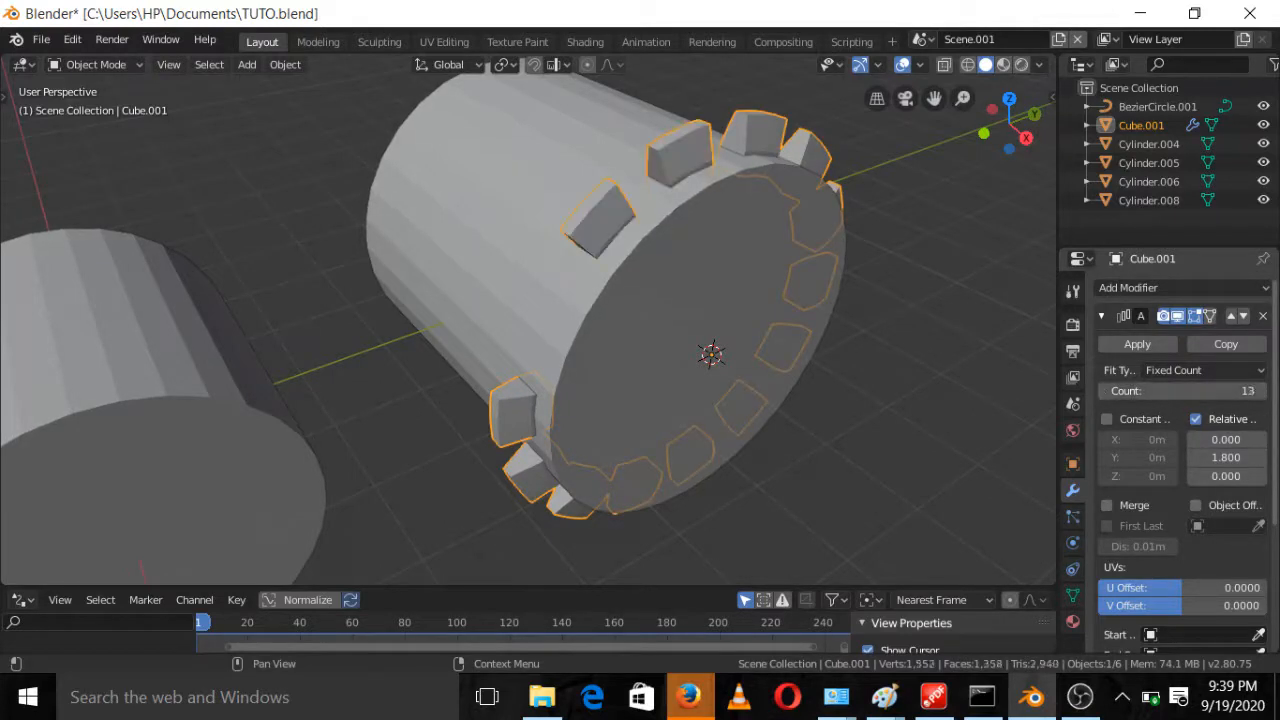
click(1261, 392)
click(1261, 392)
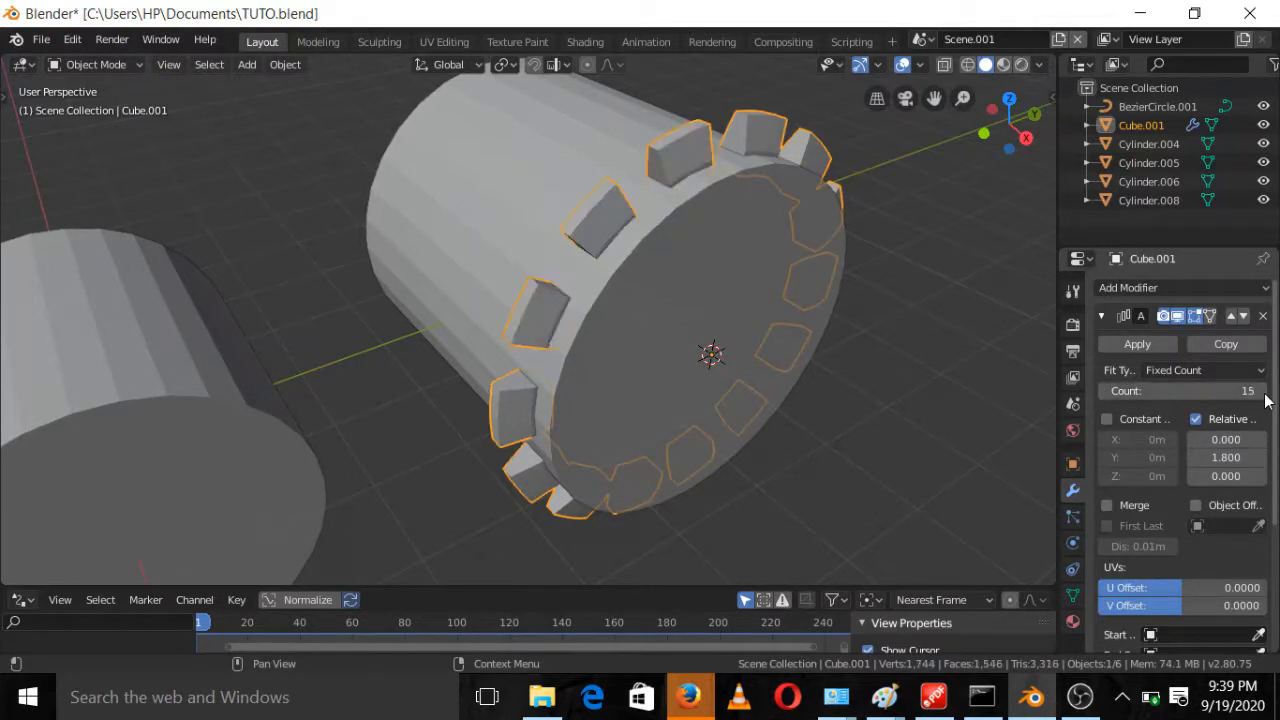
click(1107, 391)
Examine how the ring of teeth sits around the large wheel from the side and in perspective
middle_drag(895, 388, 757, 320)
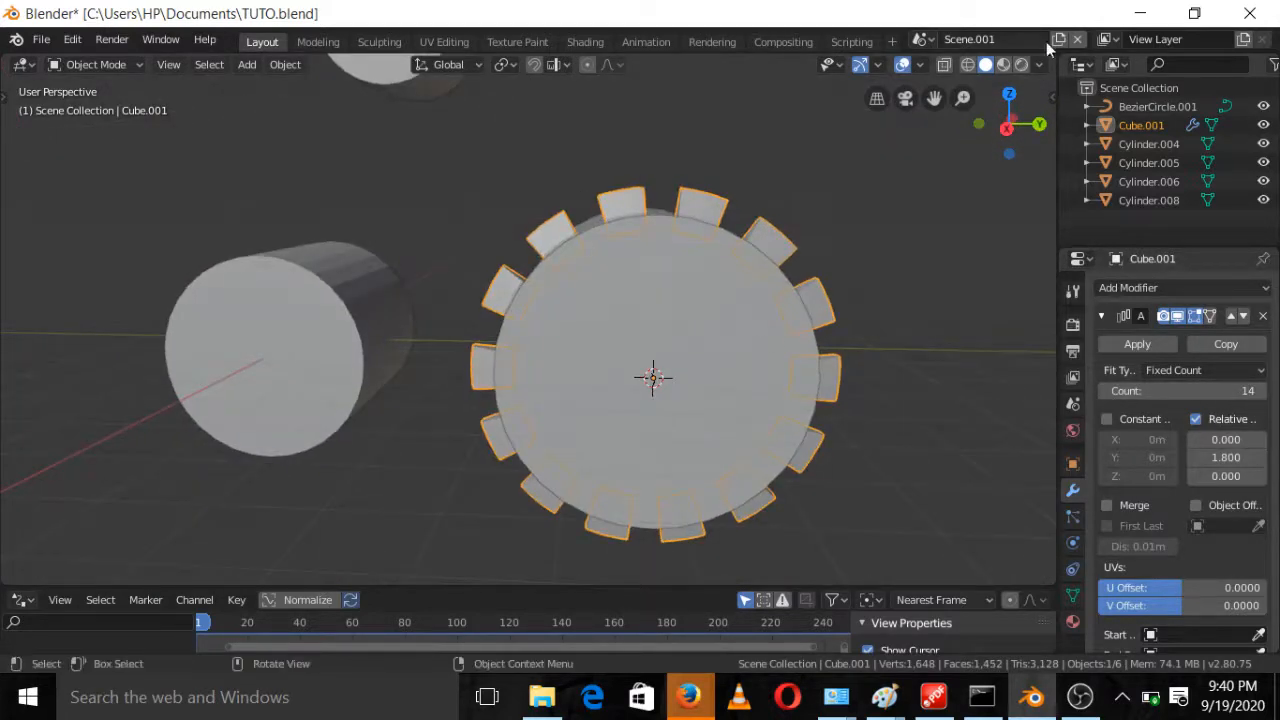
click(1008, 124)
scroll(838, 246, down, 3)
middle_drag(860, 291, 778, 354)
click(692, 330)
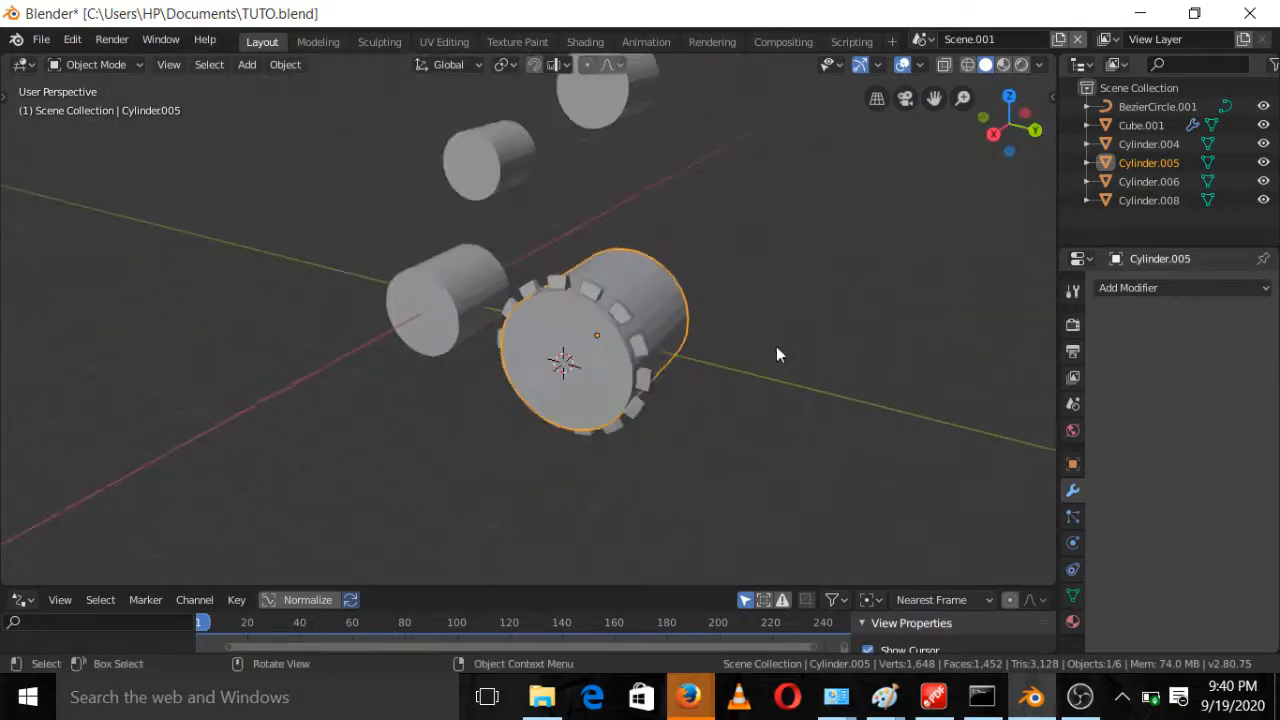
scroll(772, 297, up, 3)
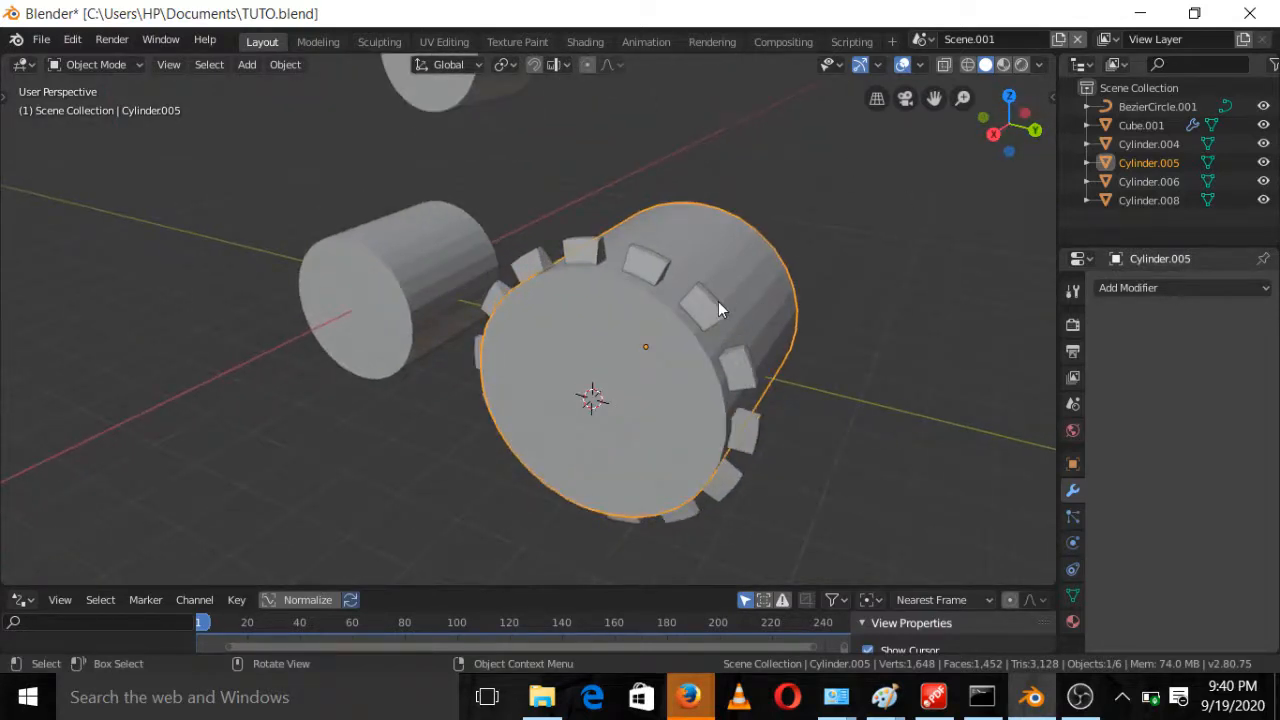
click(718, 301)
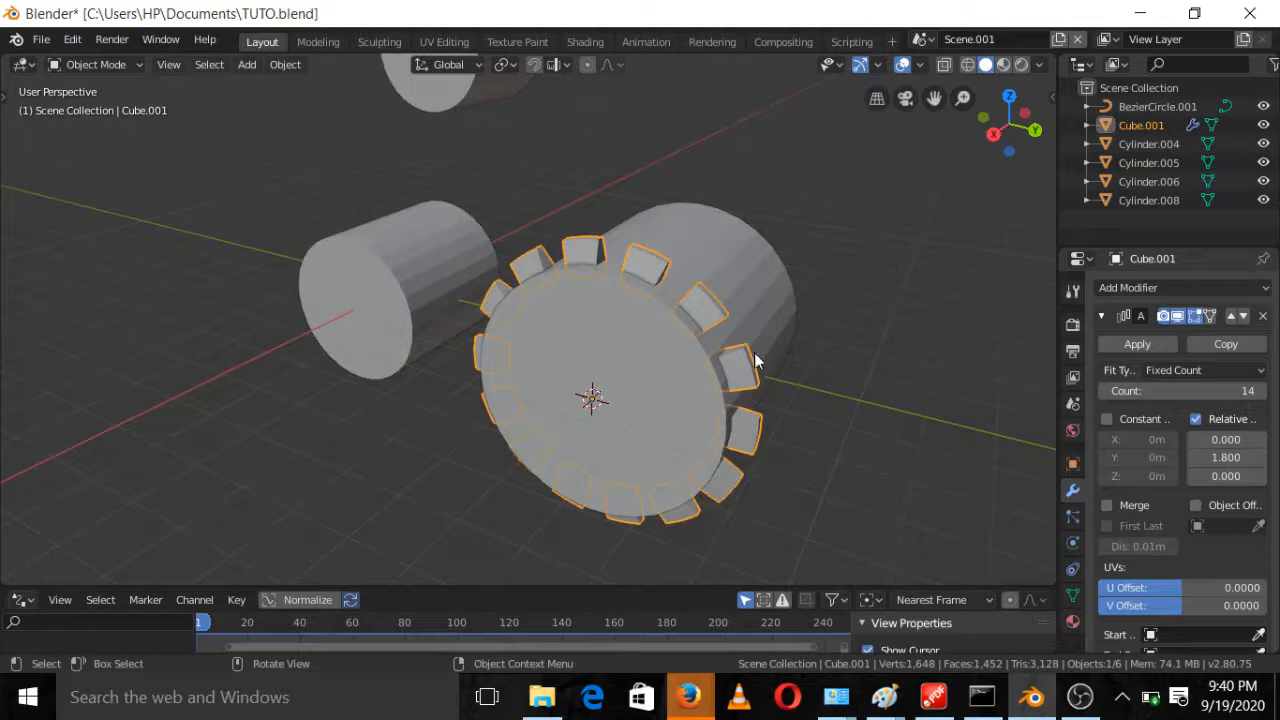
click(993, 133)
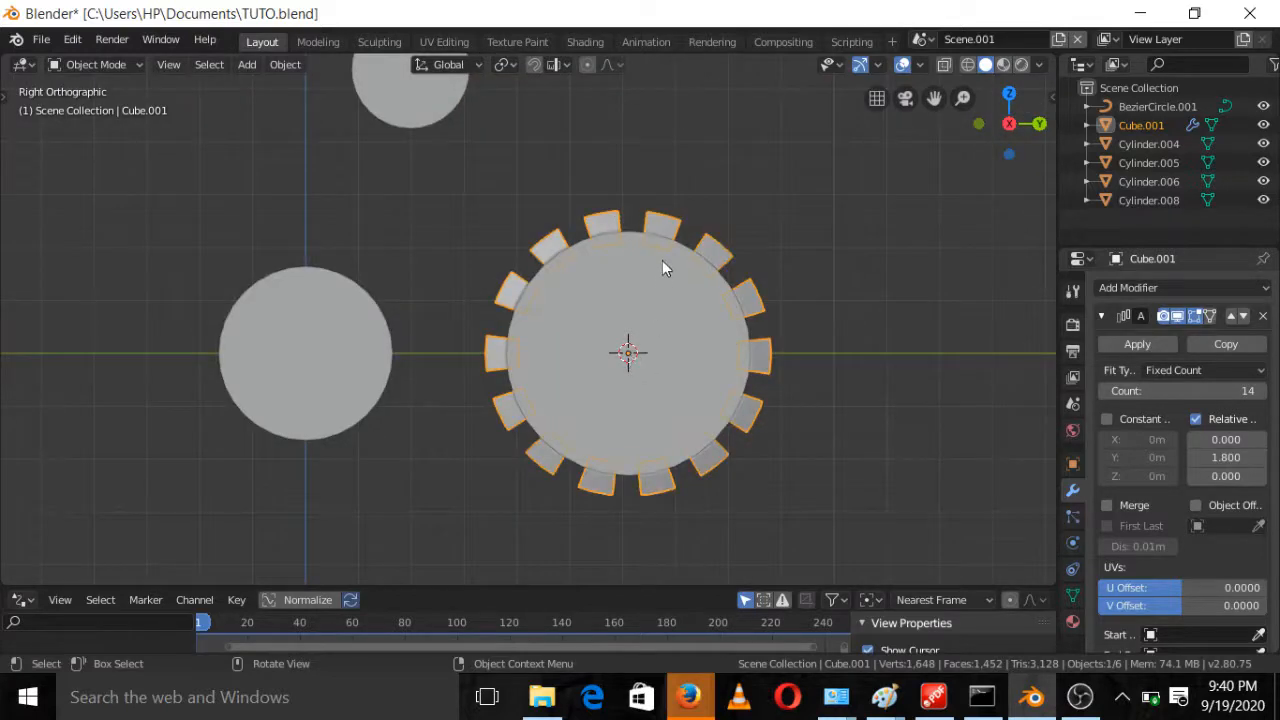
click(665, 232)
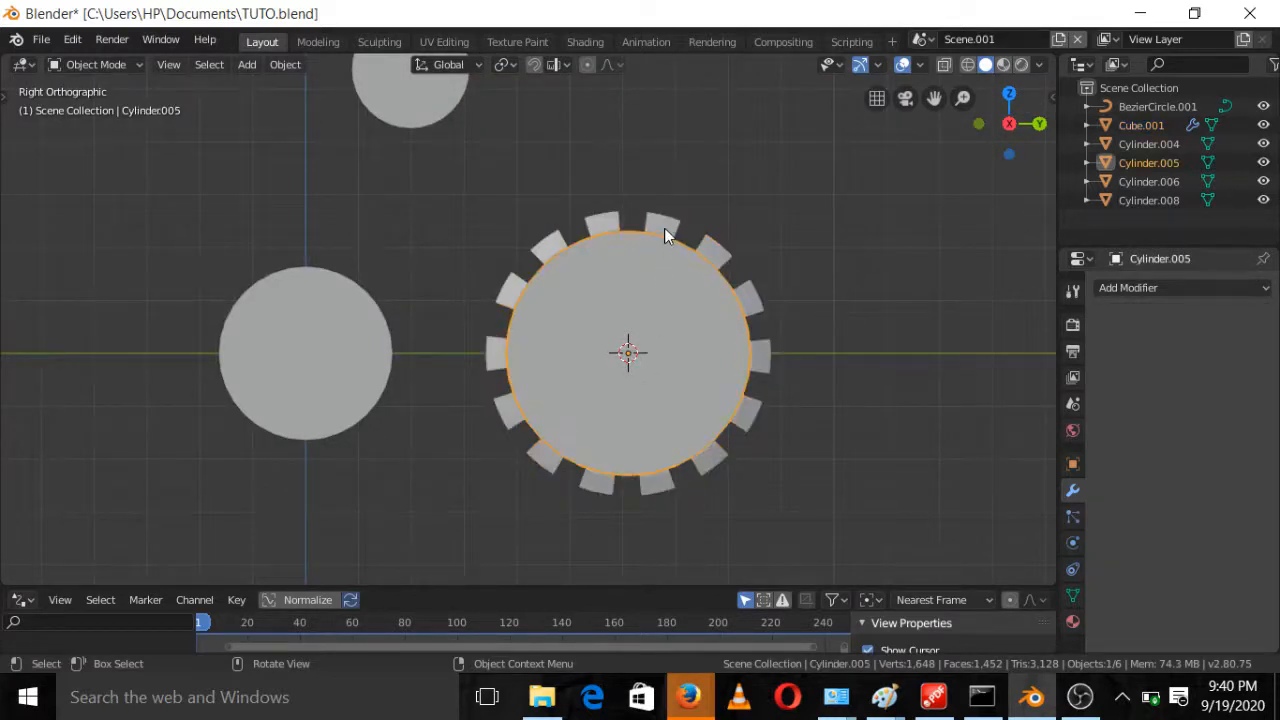
click(664, 228)
middle_drag(667, 286, 761, 400)
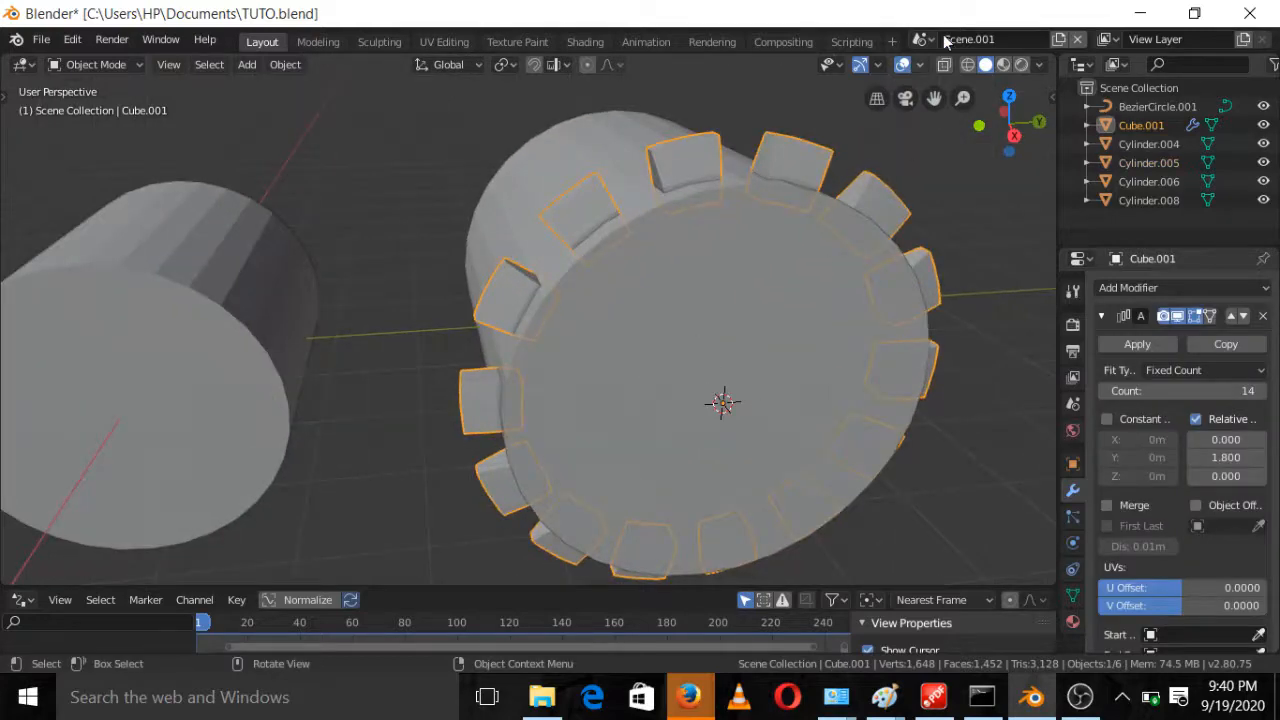
Select the Bezier circle guiding the teeth through wireframe shading, return to solid shading, and scale the circle uniformly by about 1.043
click(968, 64)
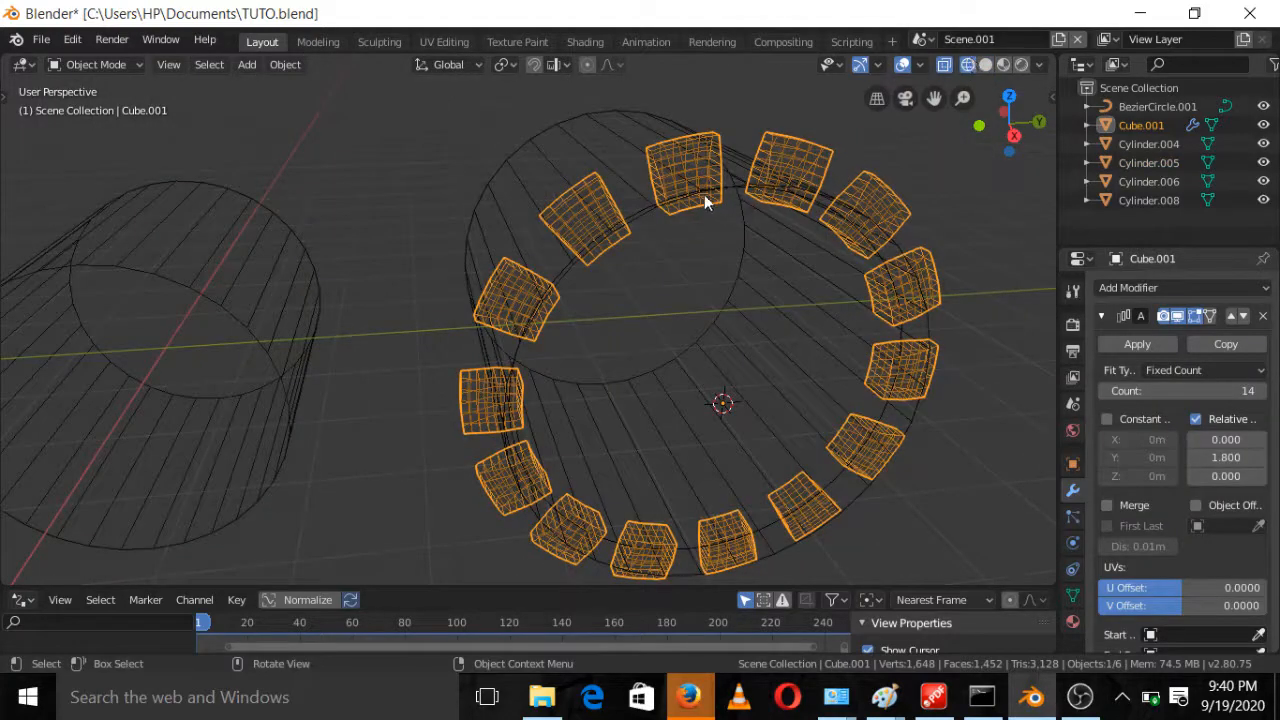
click(646, 204)
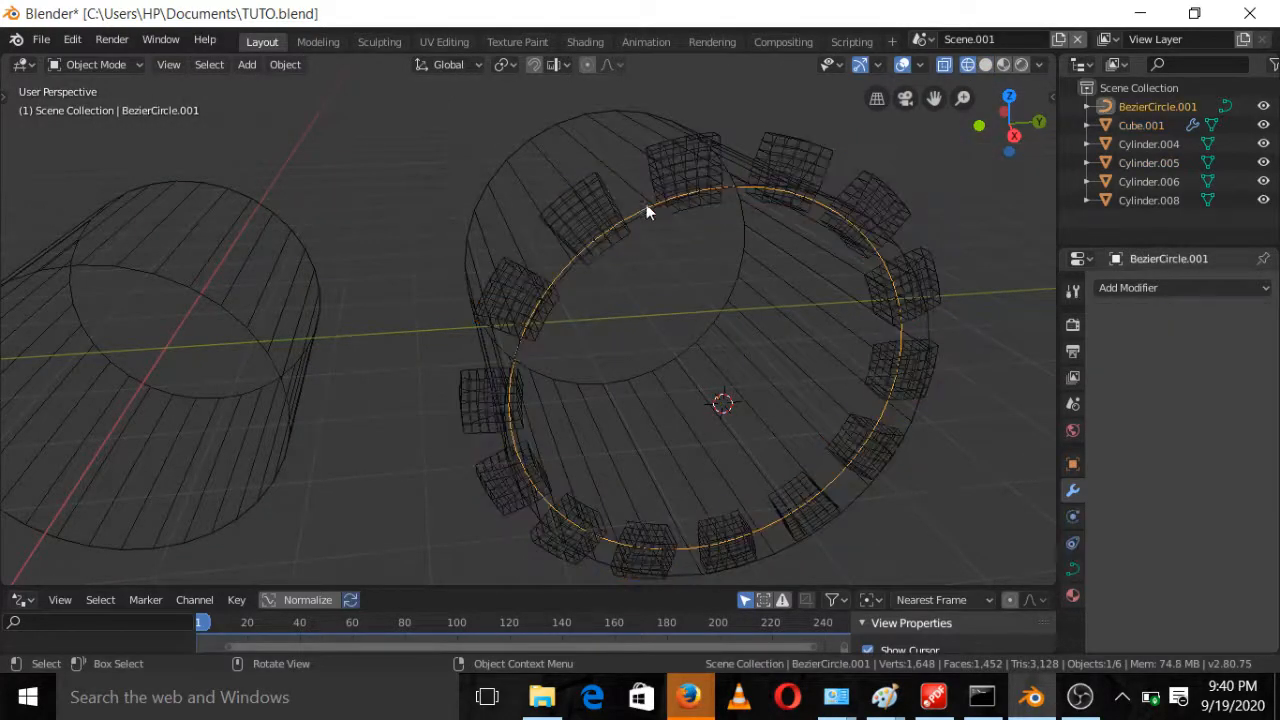
click(985, 65)
key(s)
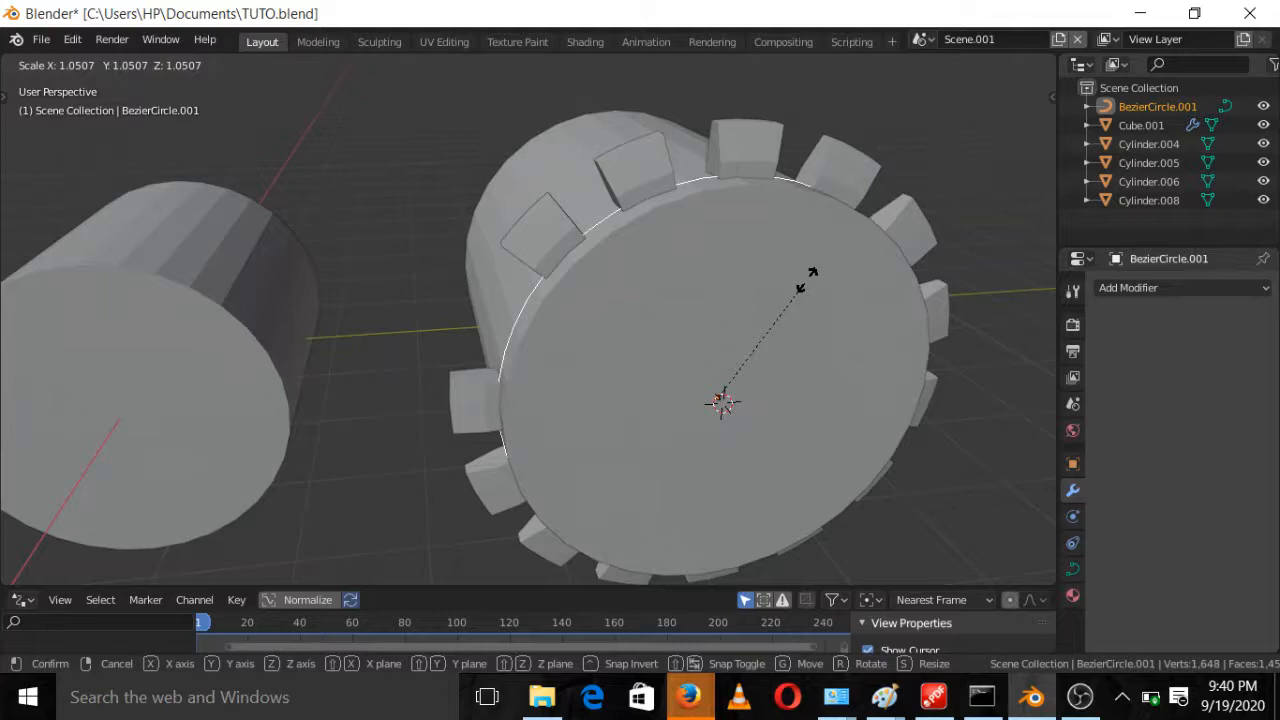
click(805, 279)
scroll(823, 278, down, 3)
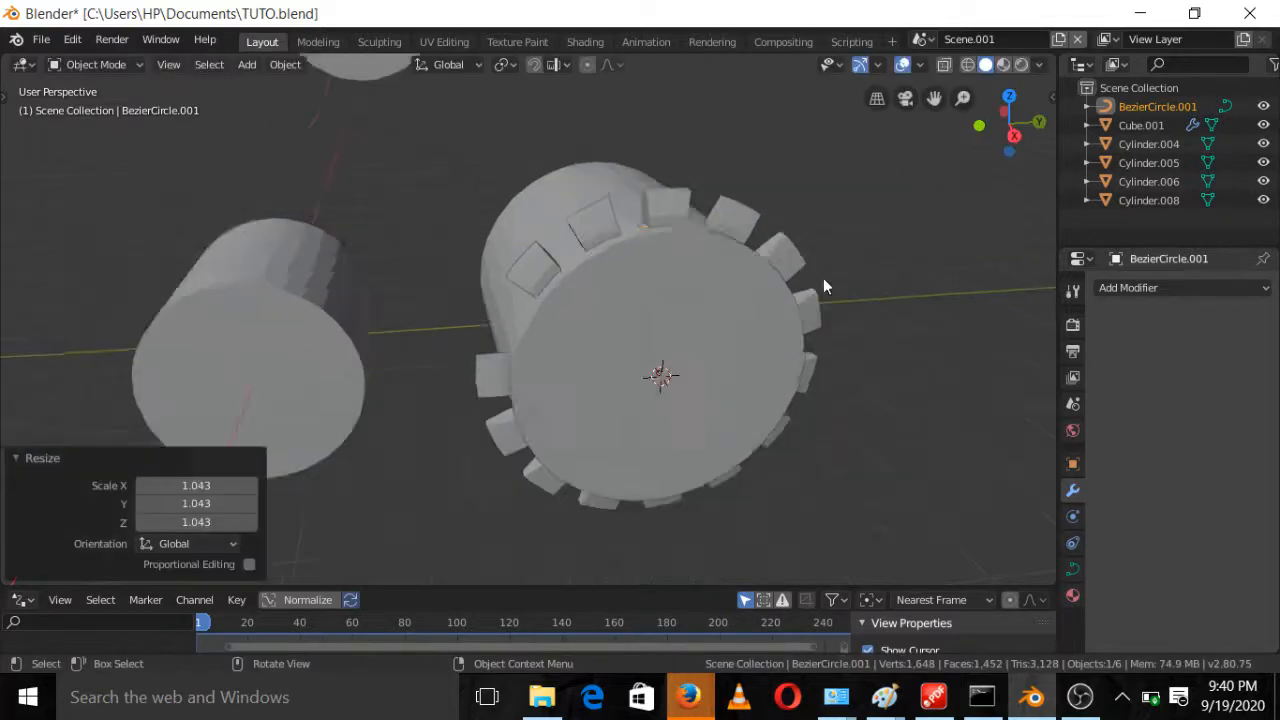
middle_drag(823, 278, 728, 320)
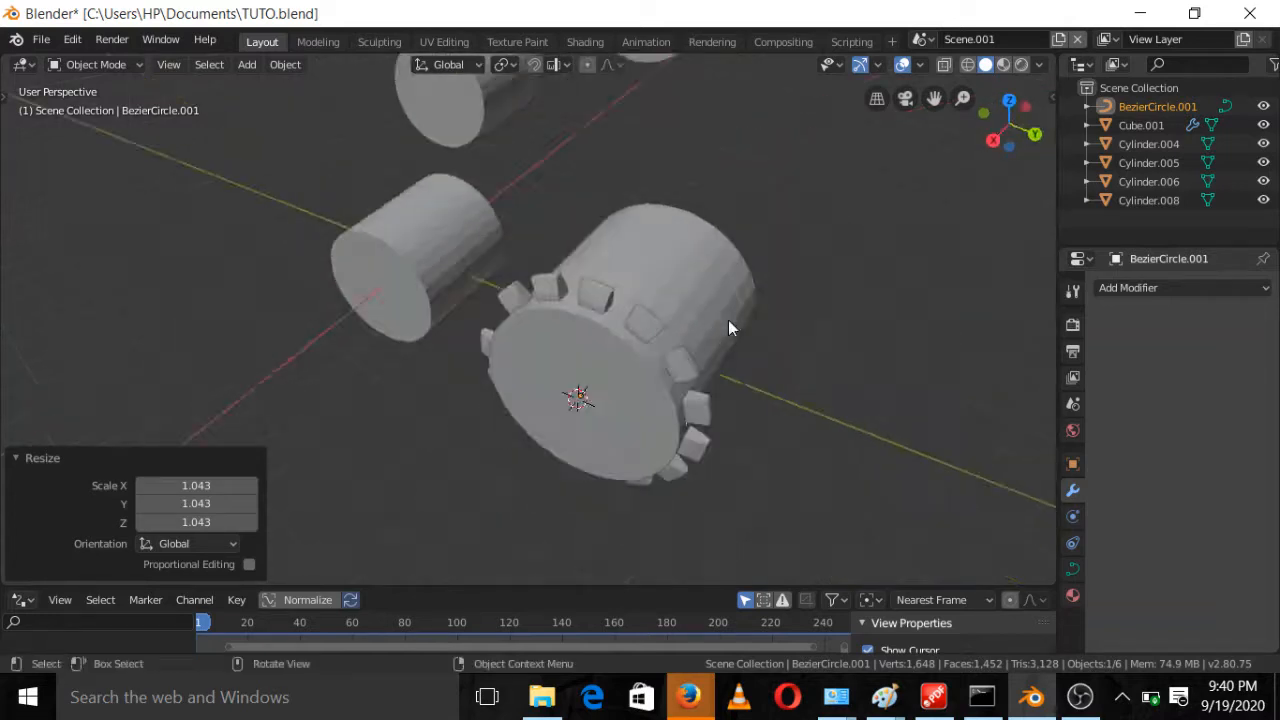
scroll(728, 320, down, 2)
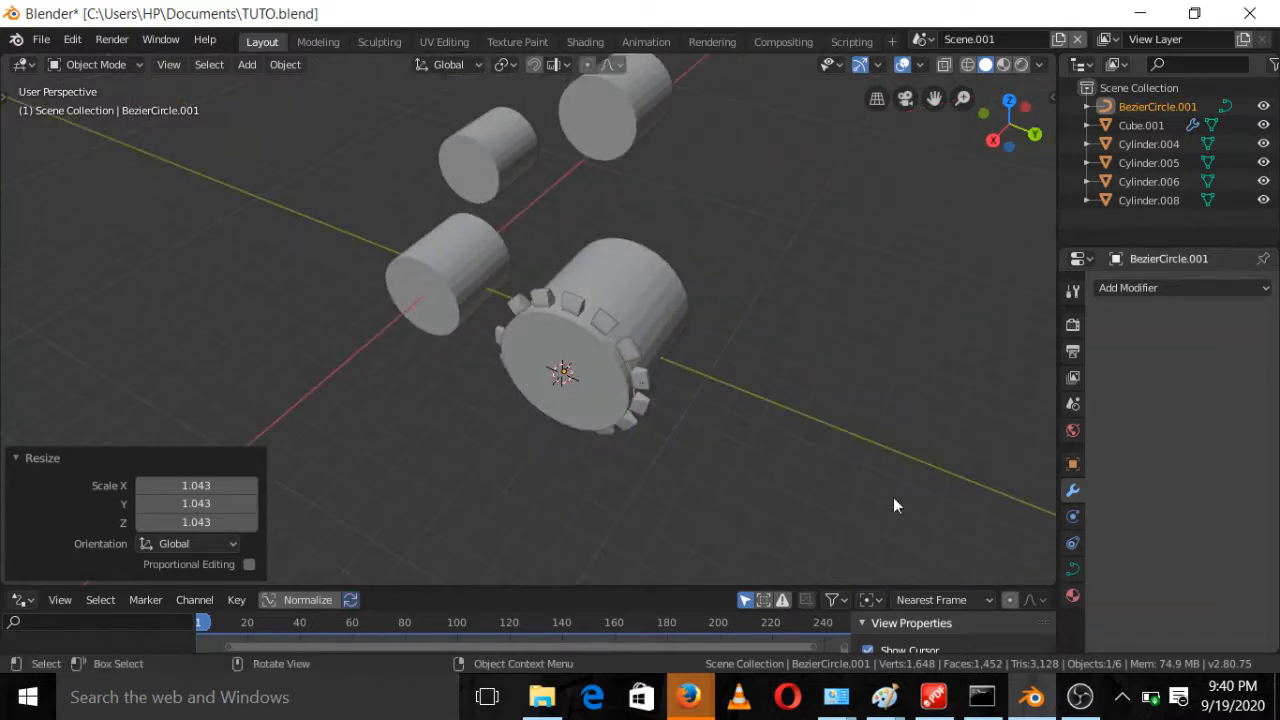
Set the tooth ring's array count to 15 and its relative Y offset to 1.9, checking the spacing from the right side
click(993, 140)
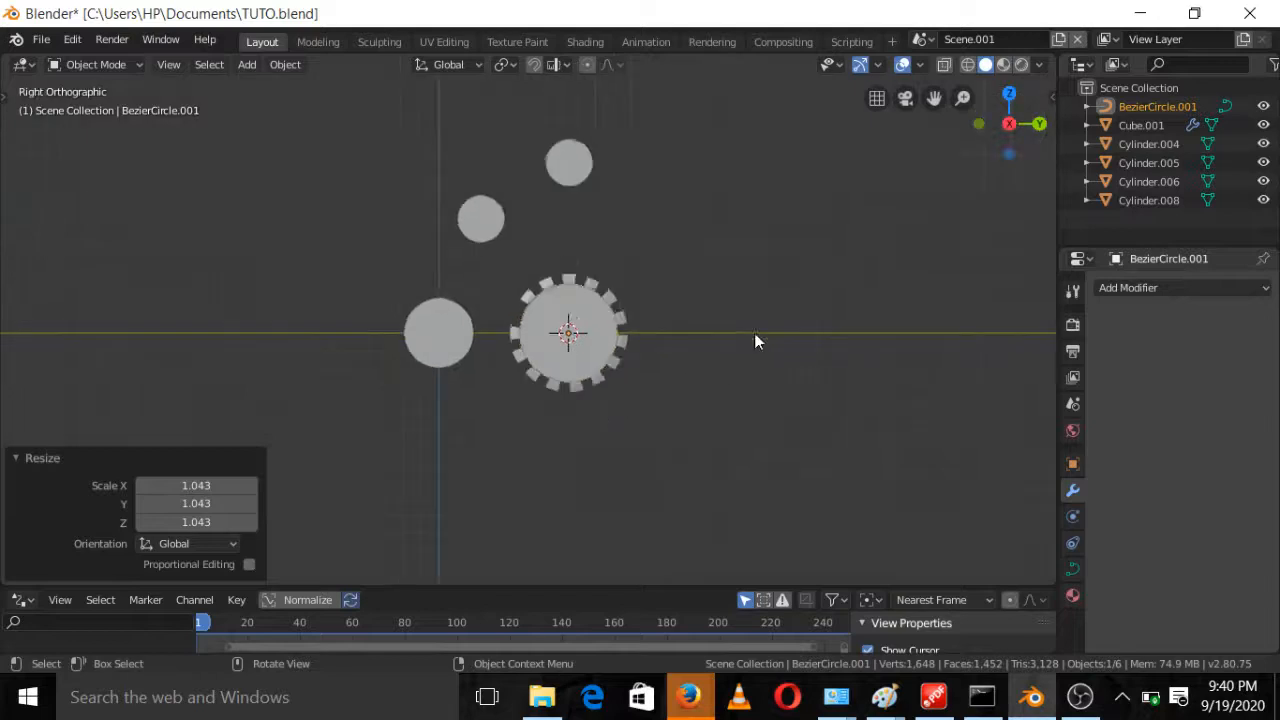
scroll(717, 345, up, 5)
click(534, 260)
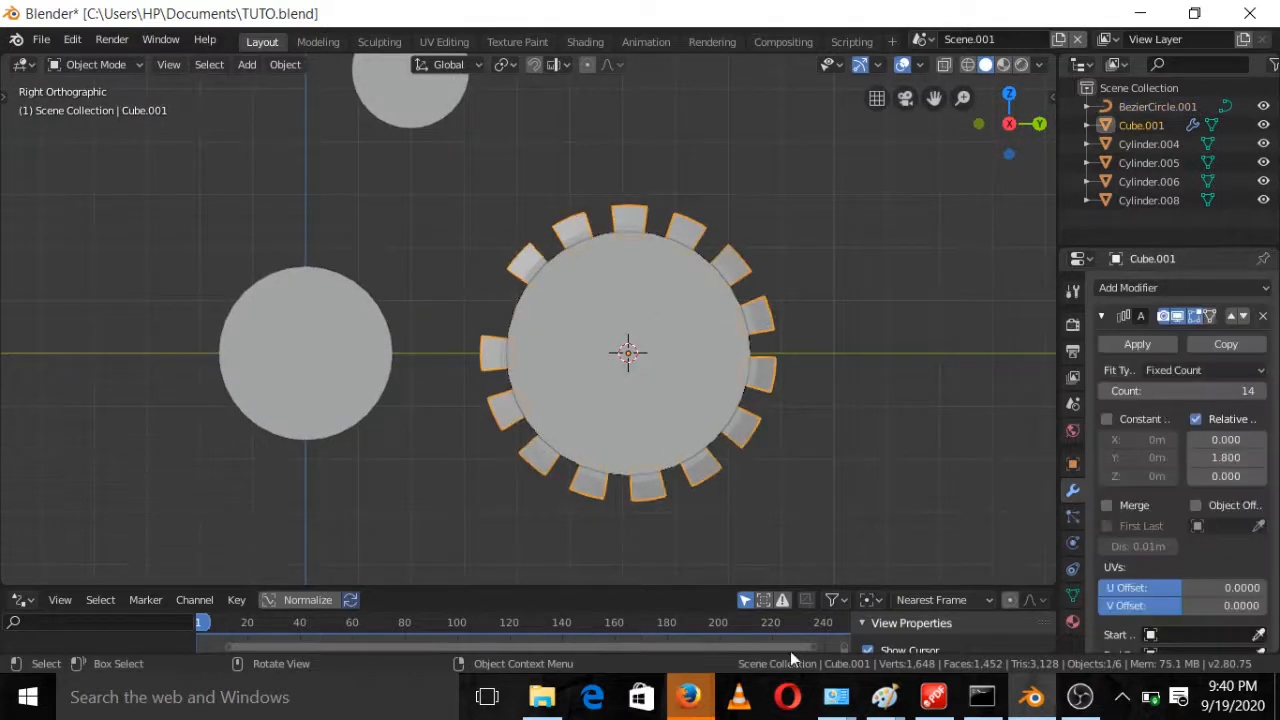
click(1262, 398)
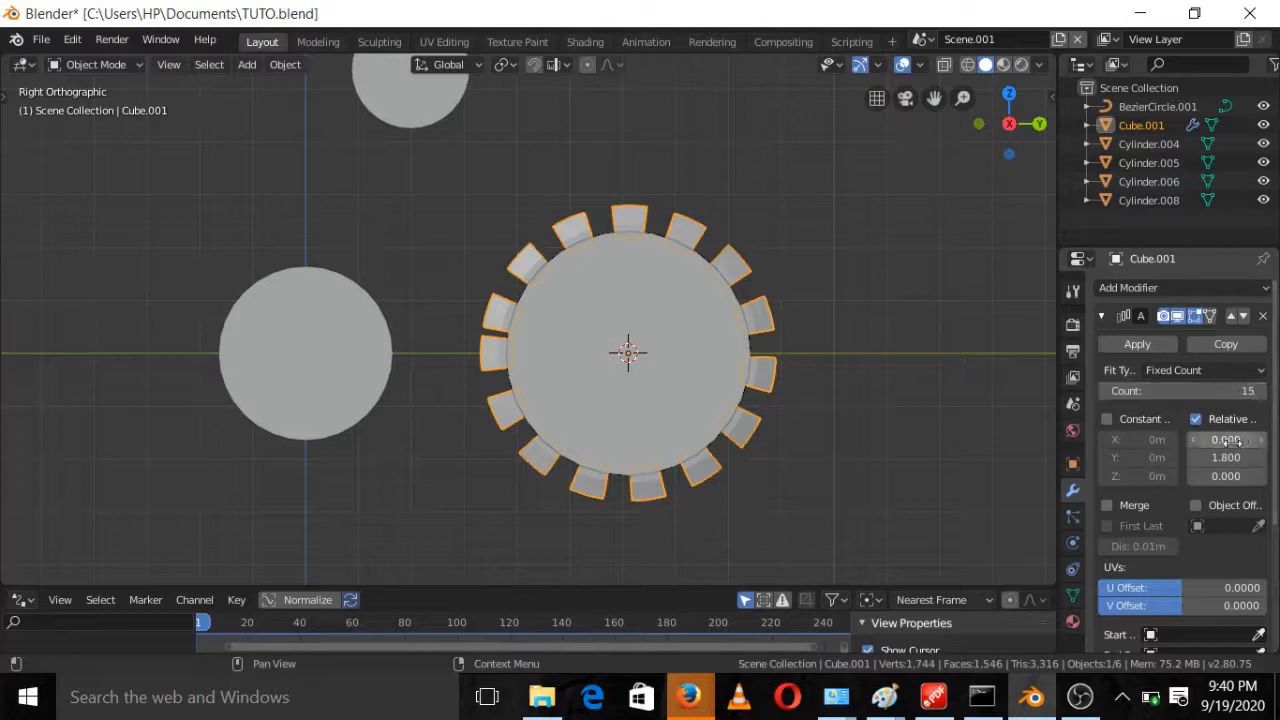
click(1193, 463)
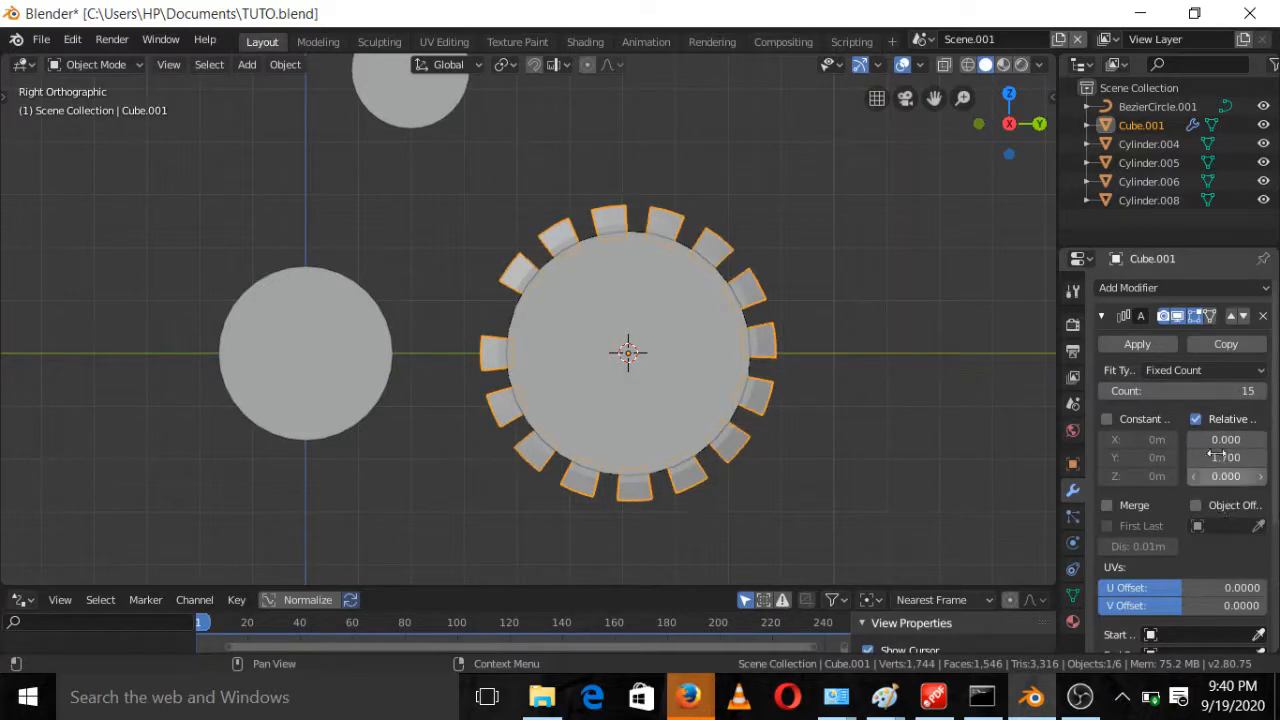
click(1198, 458)
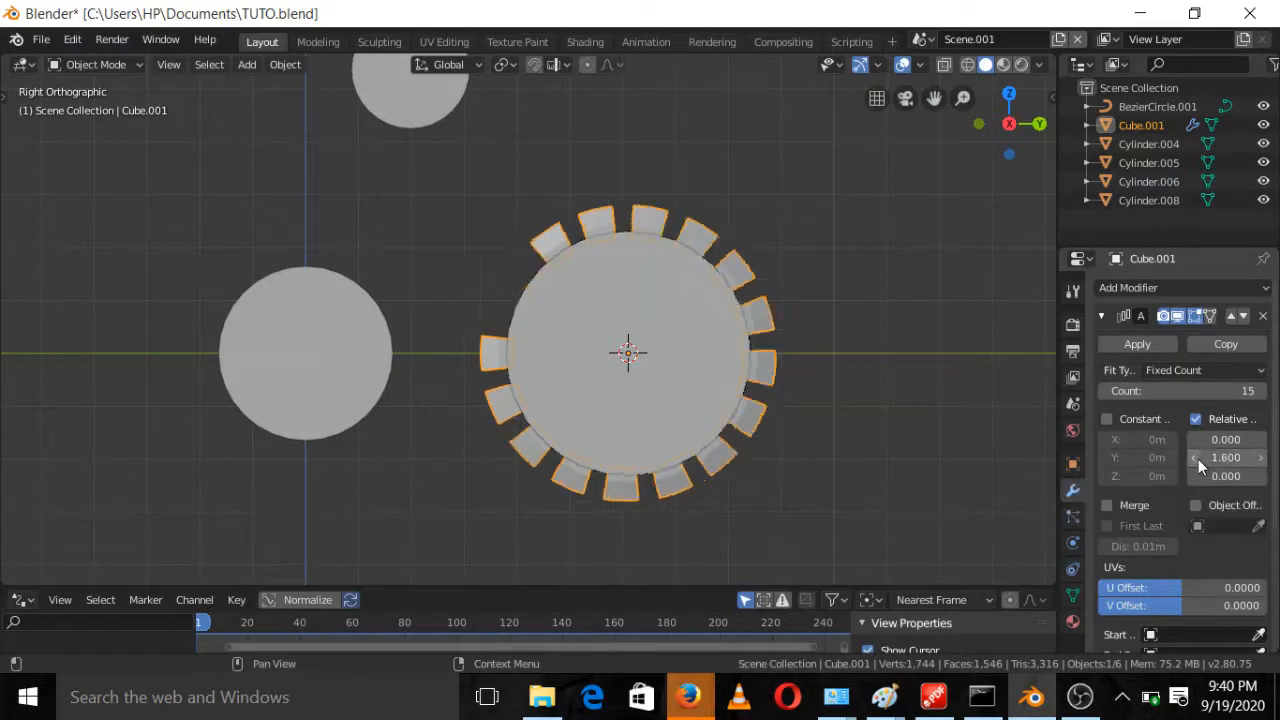
click(1259, 462)
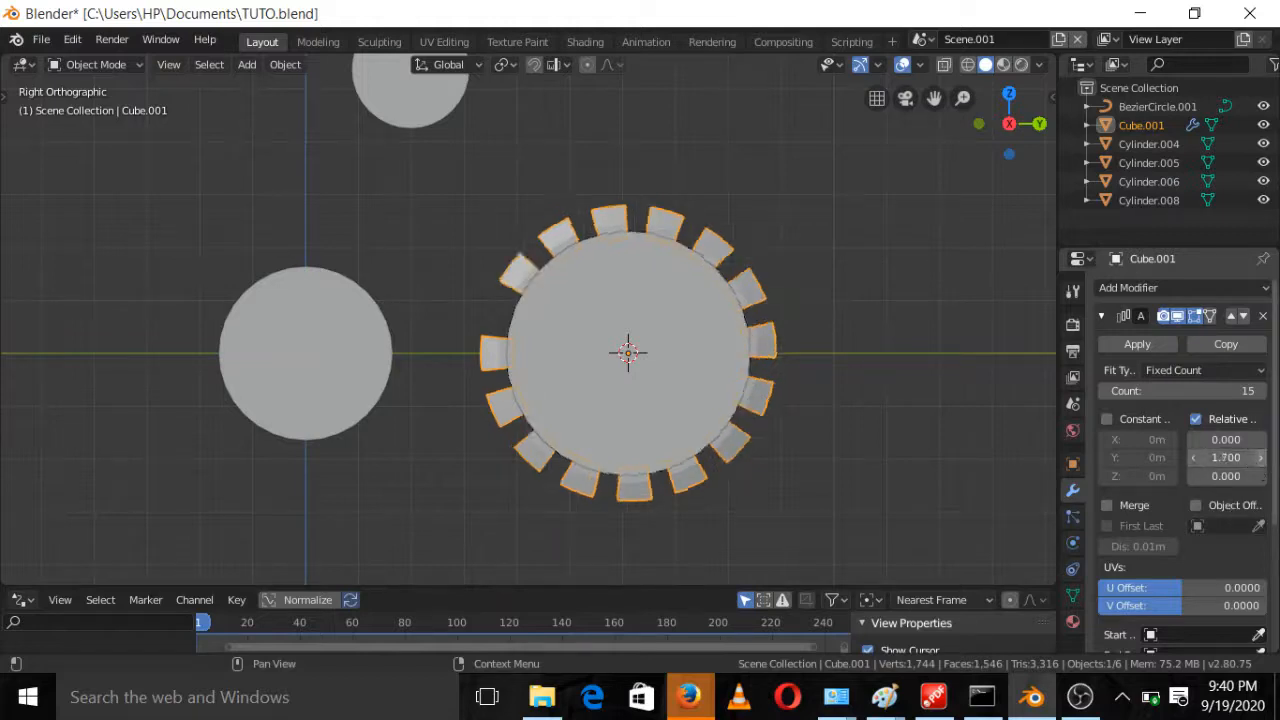
click(1259, 462)
click(1259, 462)
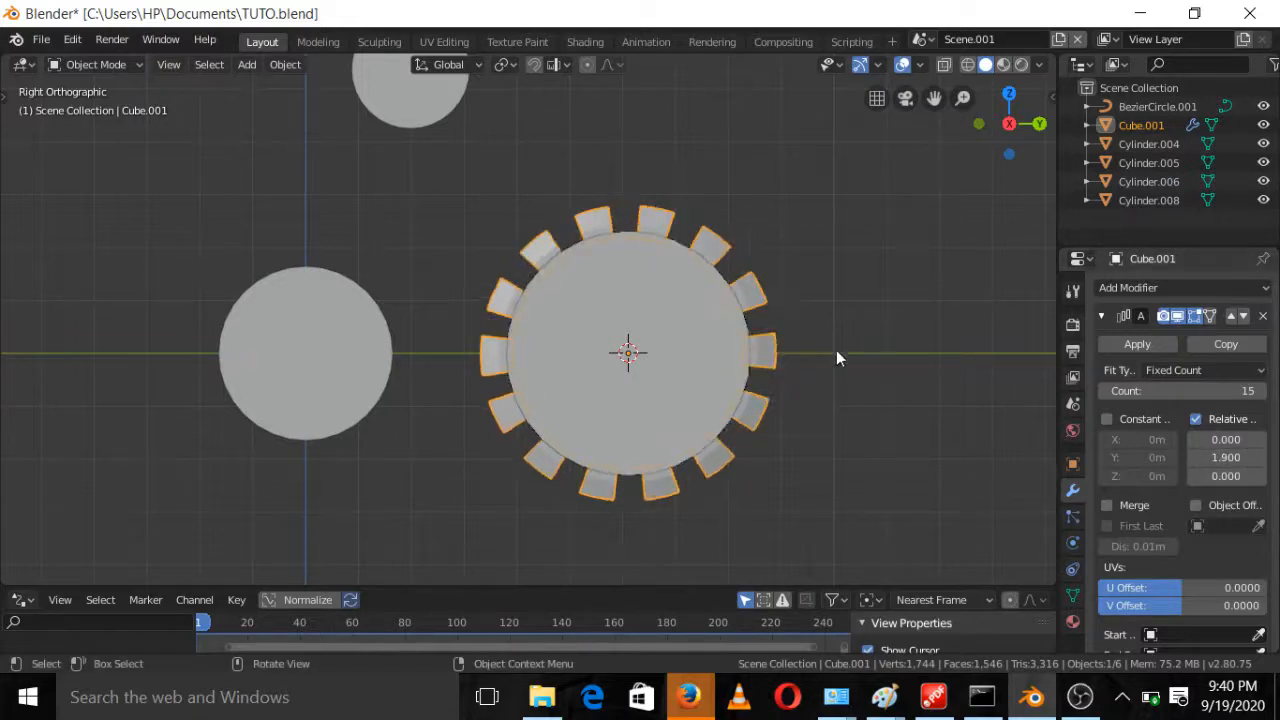
Inspect the tooth spacing and seating around the large wheel from several angles
scroll(820, 331, down, 2)
middle_drag(820, 331, 853, 413)
scroll(853, 413, up, 5)
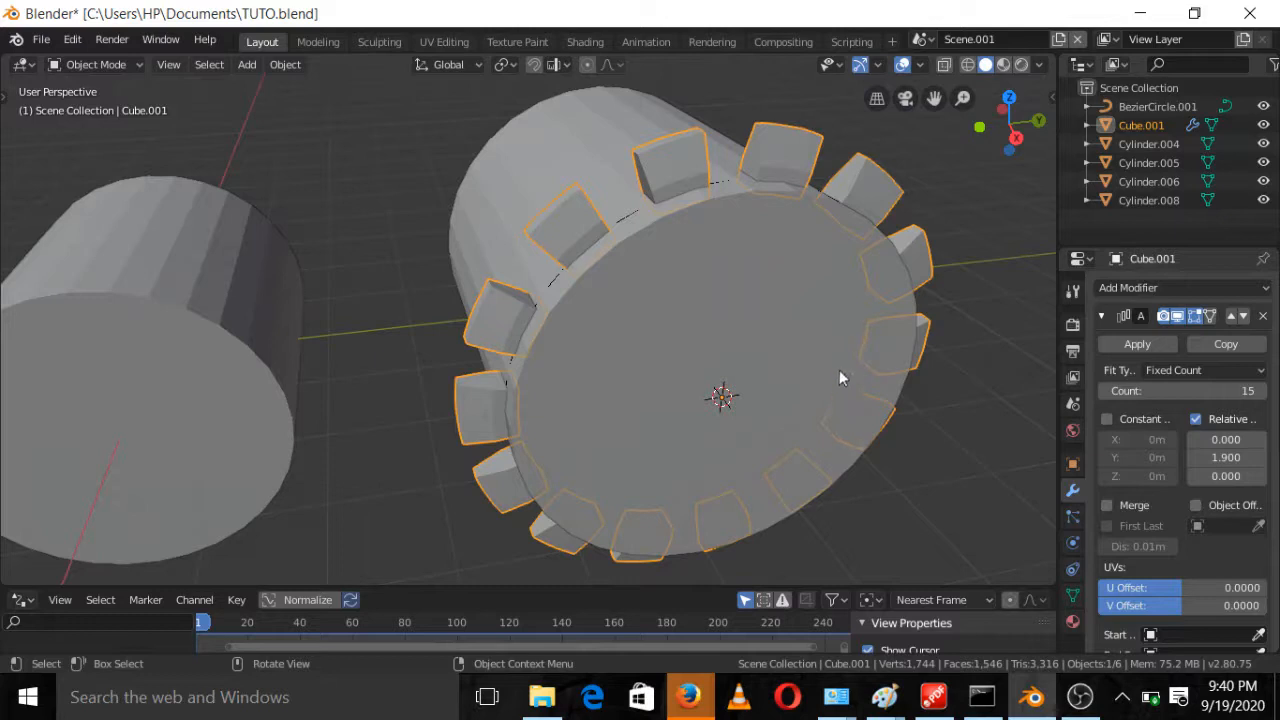
scroll(837, 375, down, 3)
middle_drag(863, 409, 763, 284)
scroll(777, 345, down, 2)
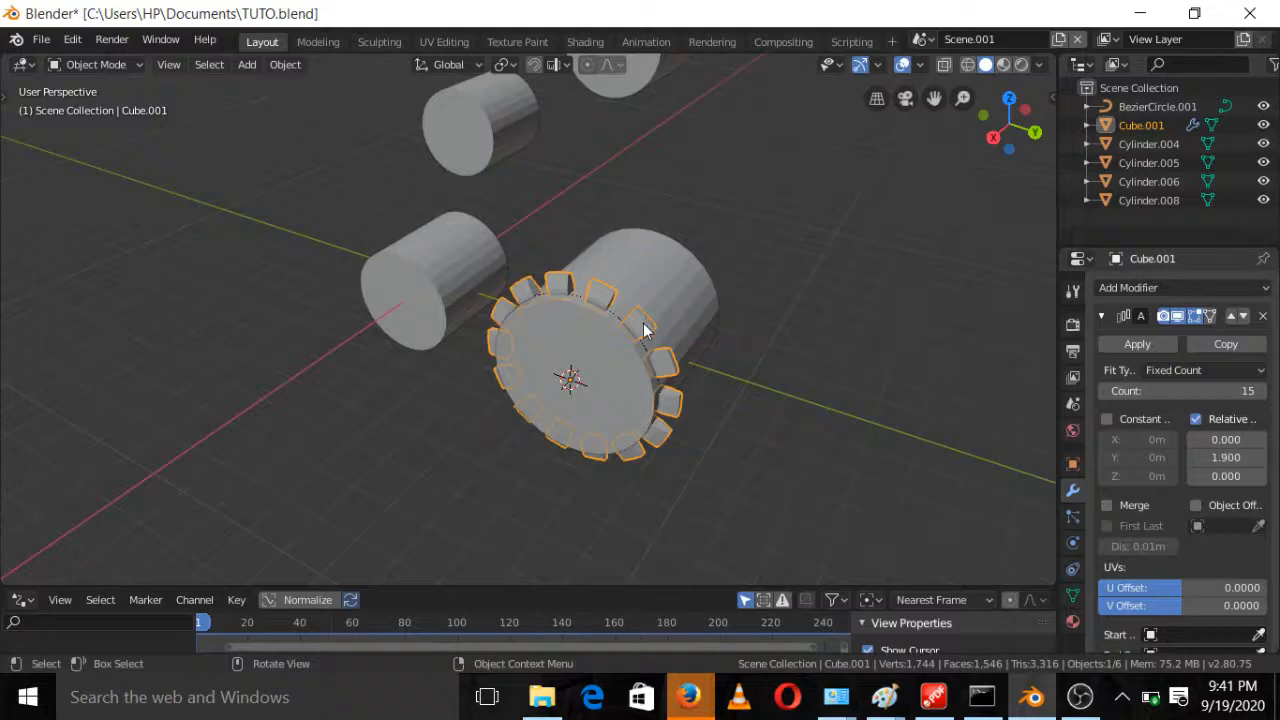
scroll(645, 330, up, 2)
scroll(646, 333, down, 3)
Try to duplicate the tooth ring in top view and slide the copy along the X axis
key(KP_7)
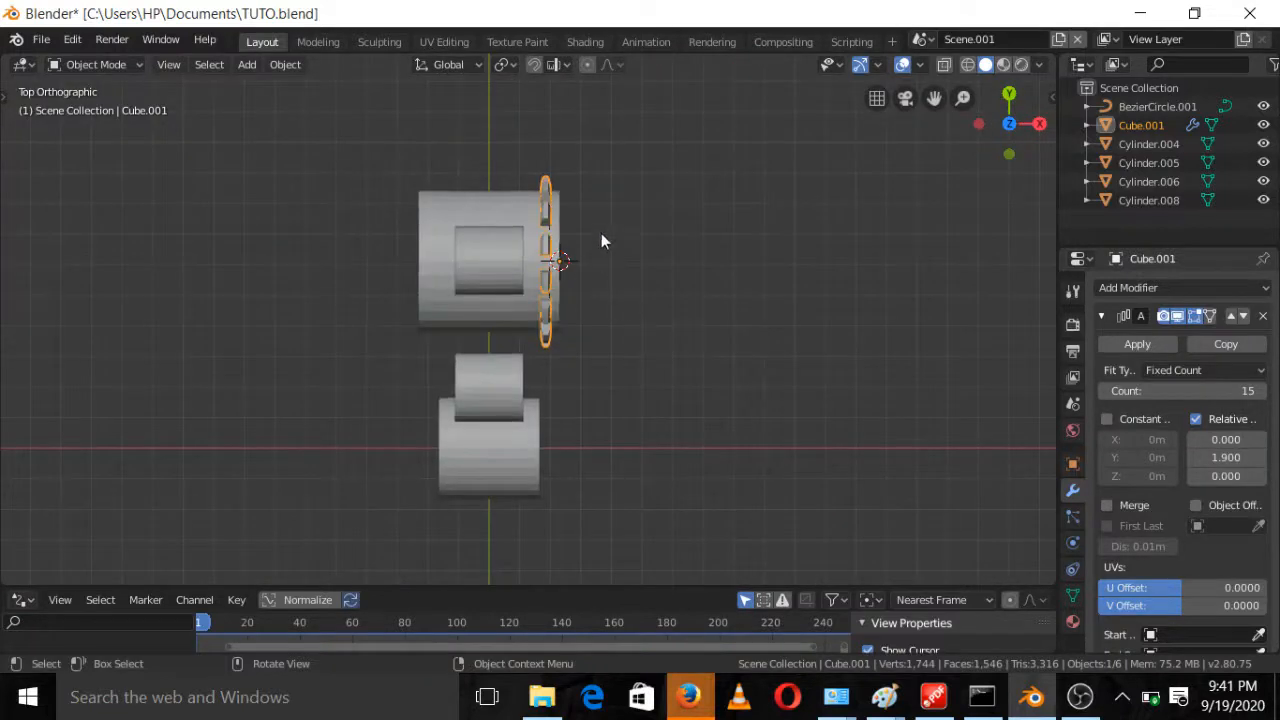
scroll(600, 238, up, 1)
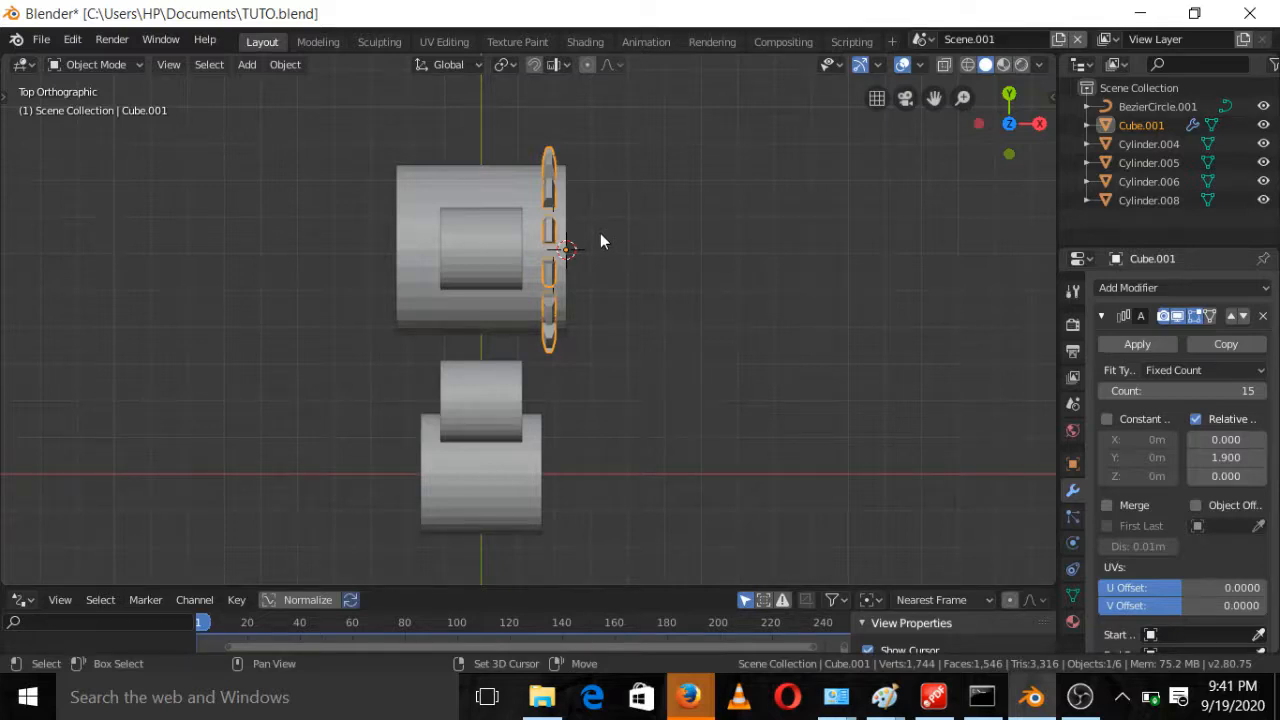
key(shift+g)
key(Escape)
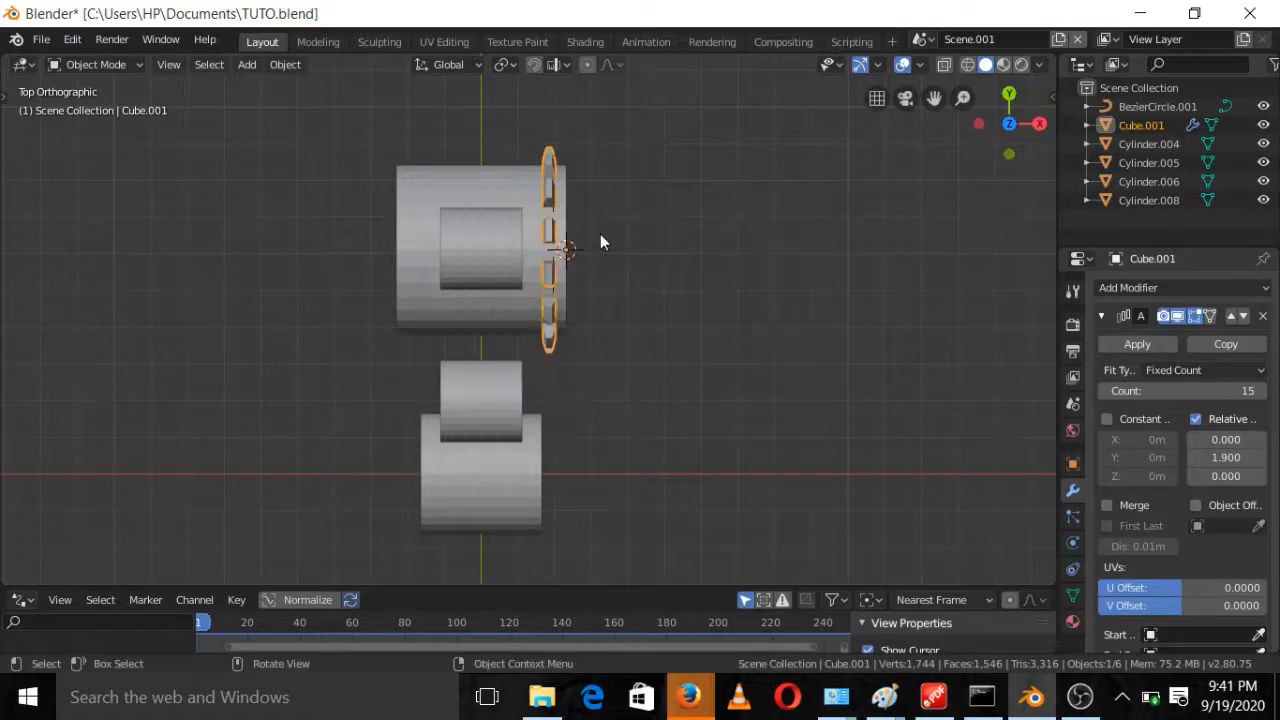
key(shift+d)
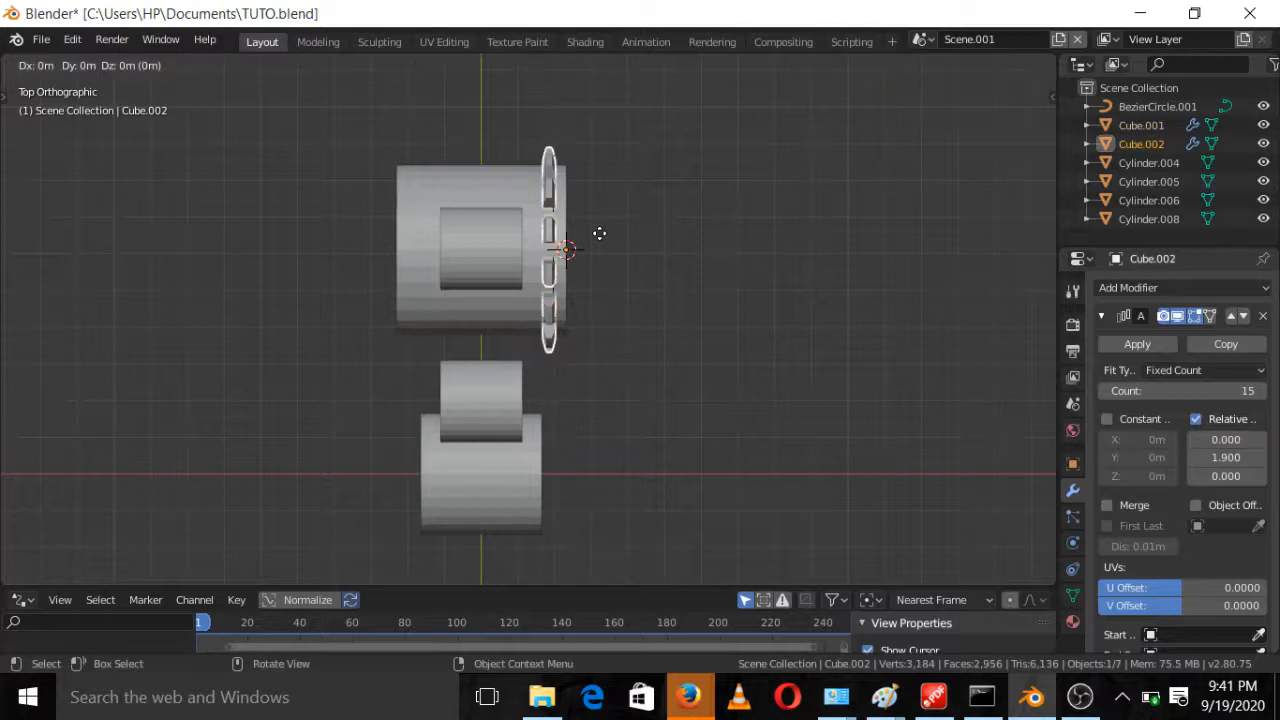
key(x)
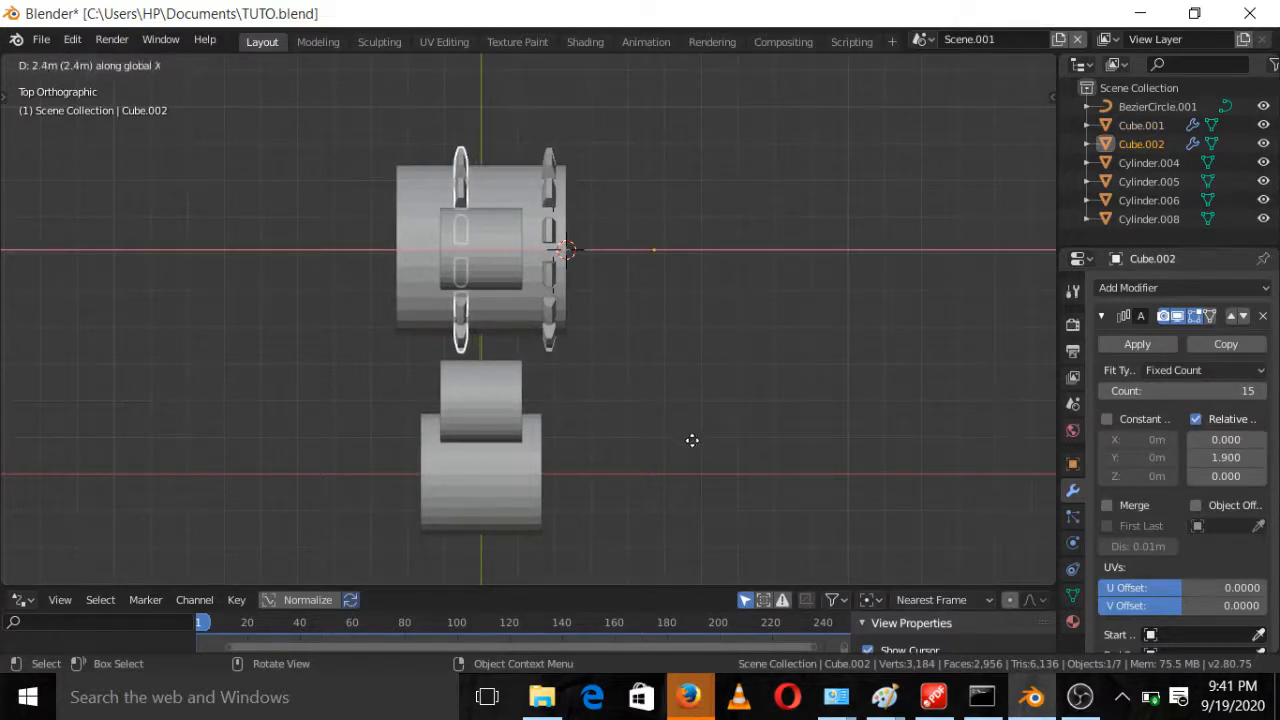
key(Escape)
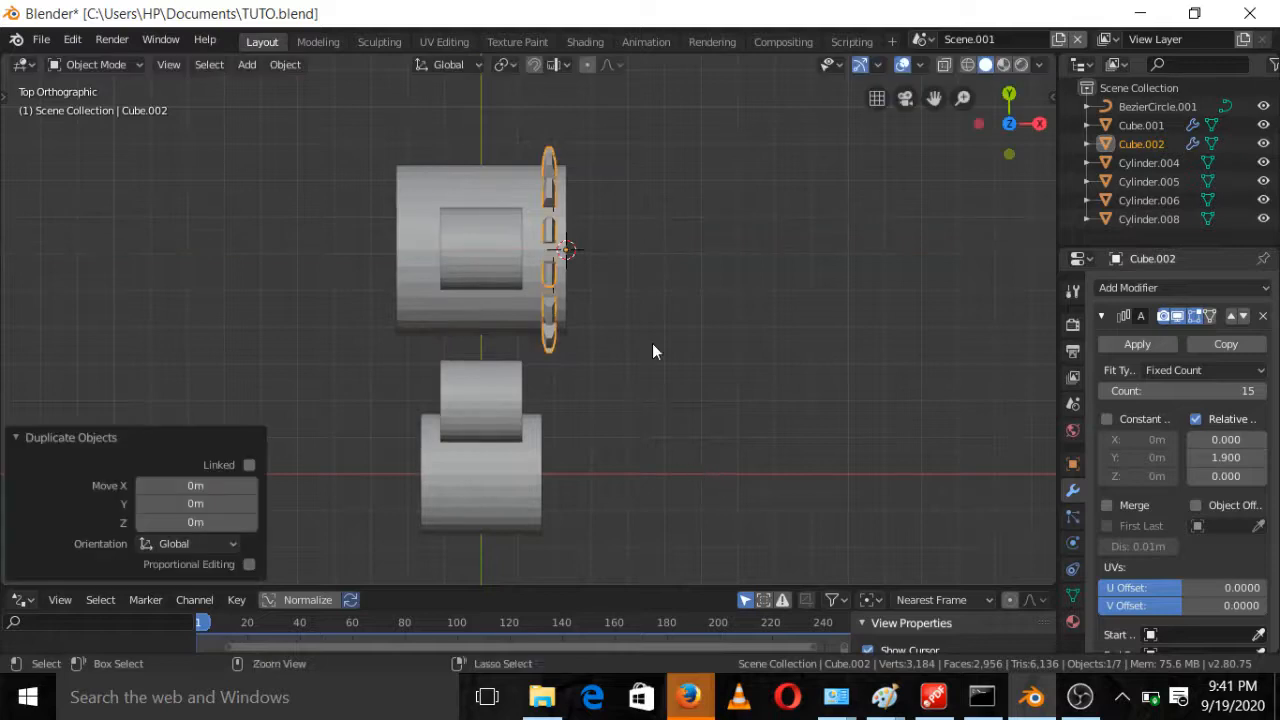
key(ctrl+z)
Apply the tooth ring's Array modifier and the remaining modifier in its stack
middle_drag(603, 263, 603, 290)
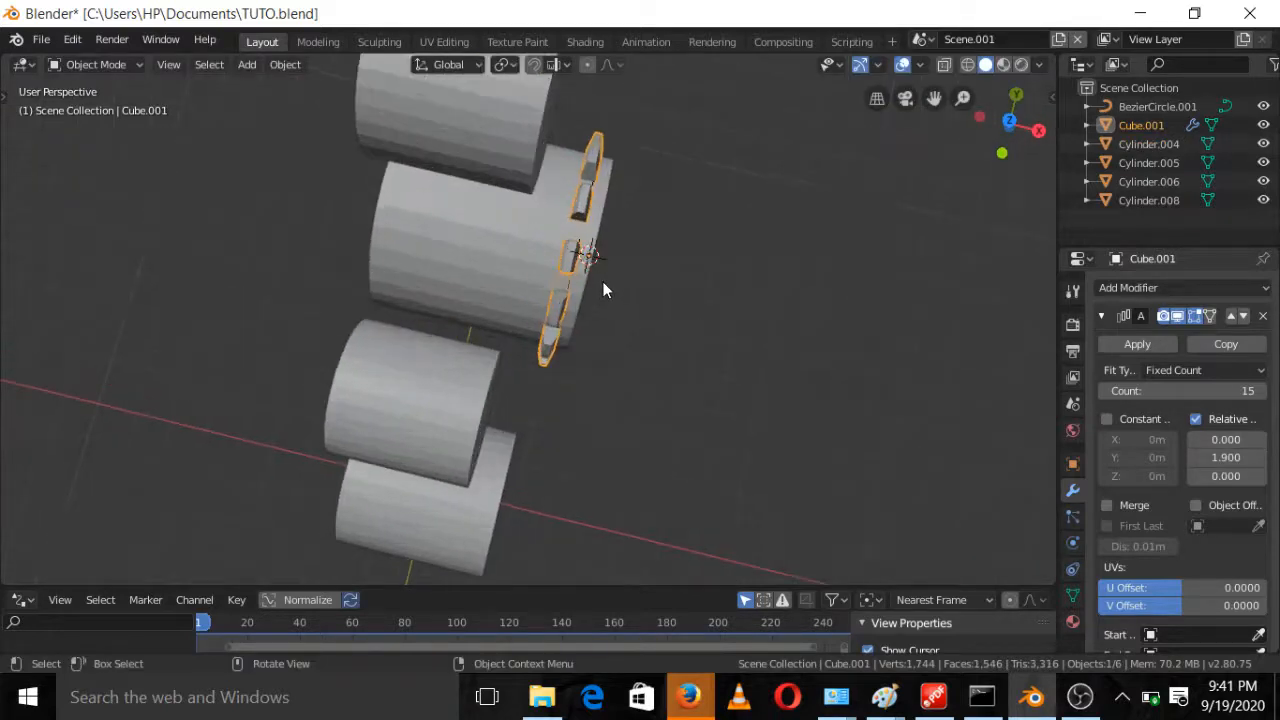
click(1146, 348)
click(1145, 345)
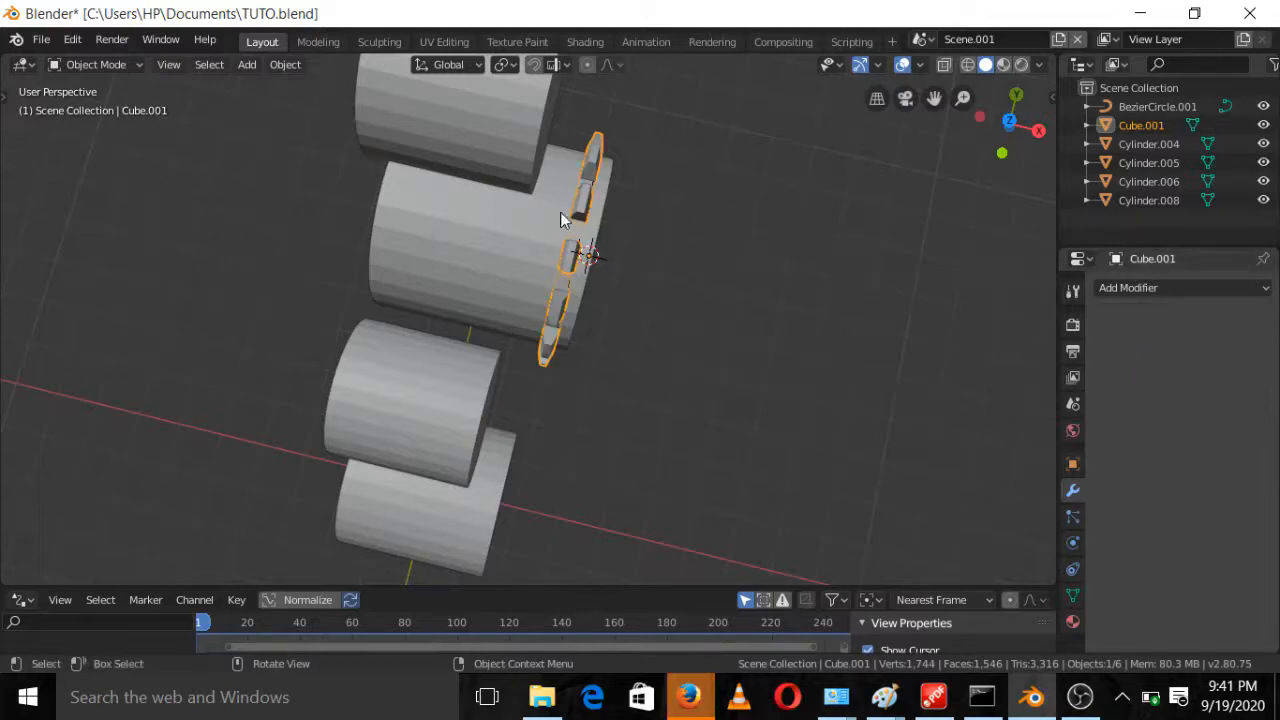
Duplicate the tooth ring in top view and move the copy about -3.55 m along X to the wheel's opposite end
click(1009, 121)
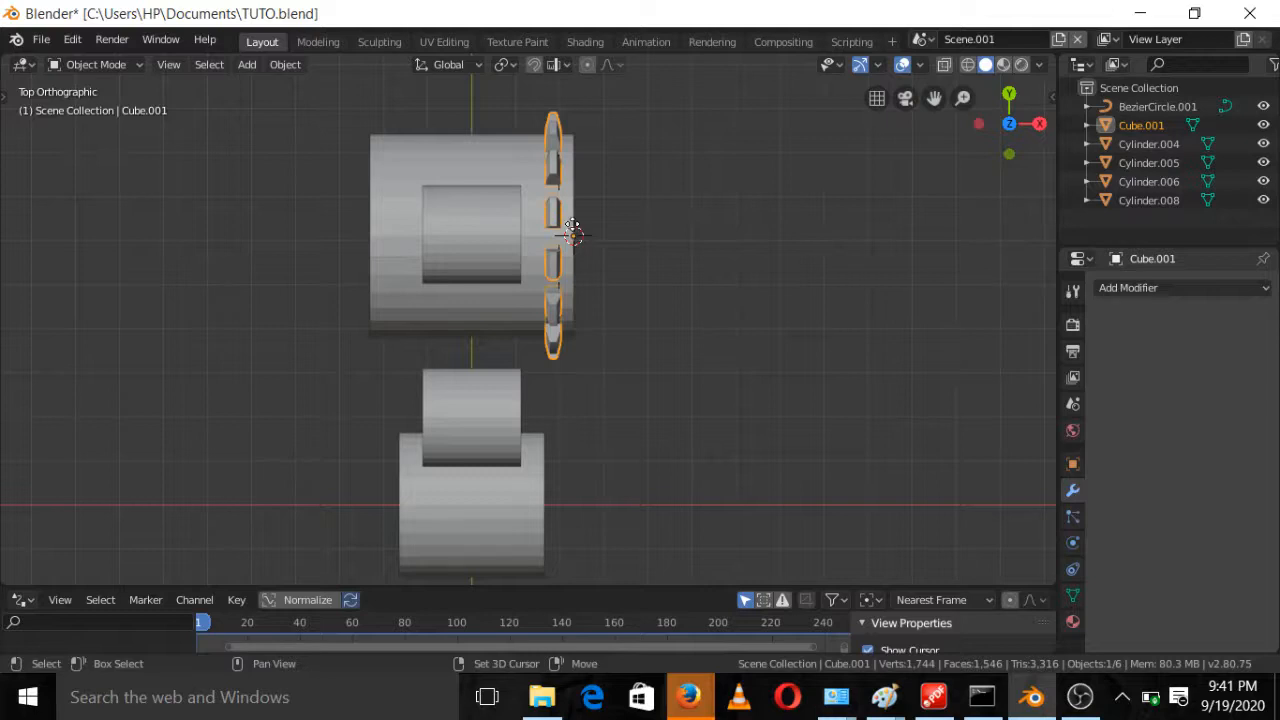
key(shift+d)
right_click(573, 229)
key(g)
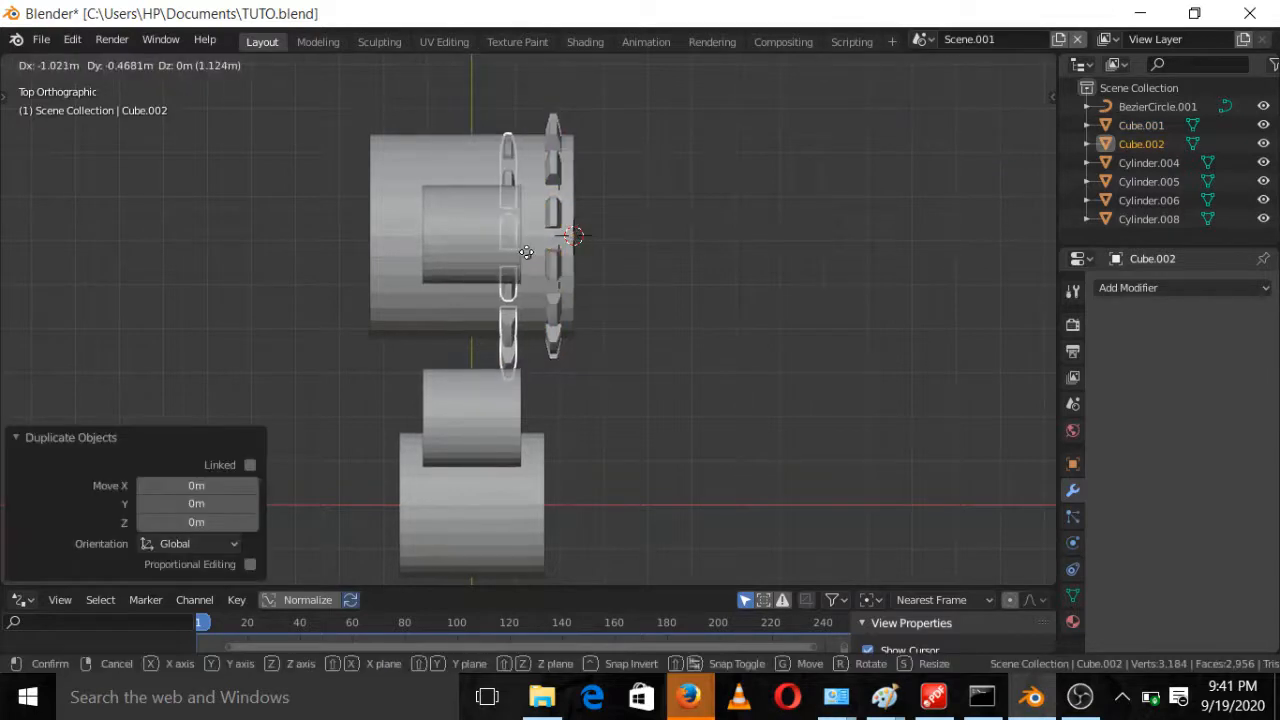
right_click(527, 252)
key(g)
key(y)
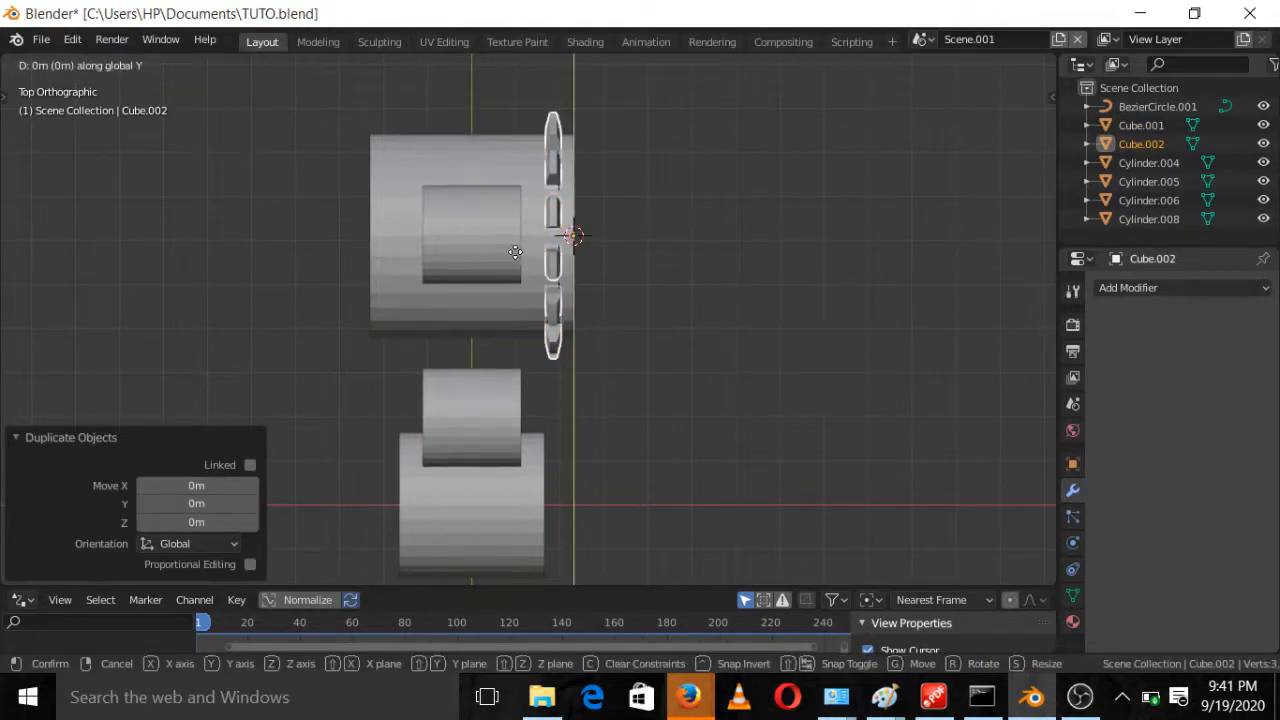
key(x)
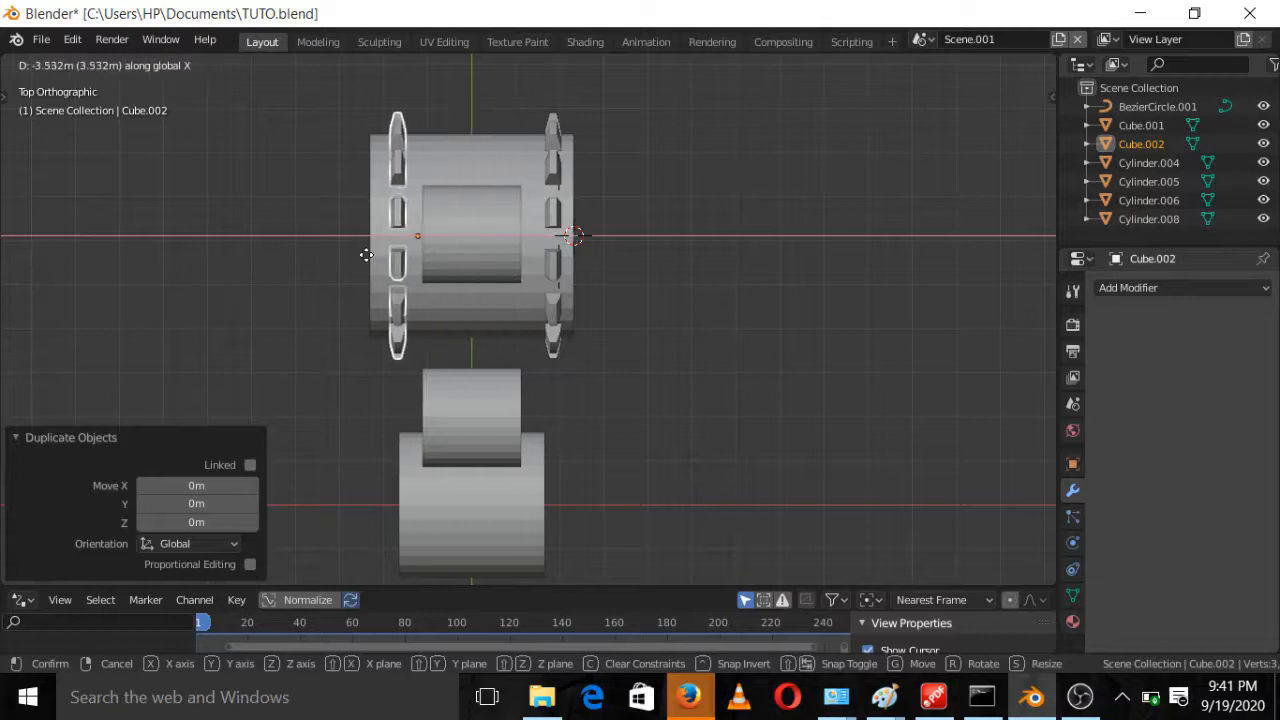
click(370, 264)
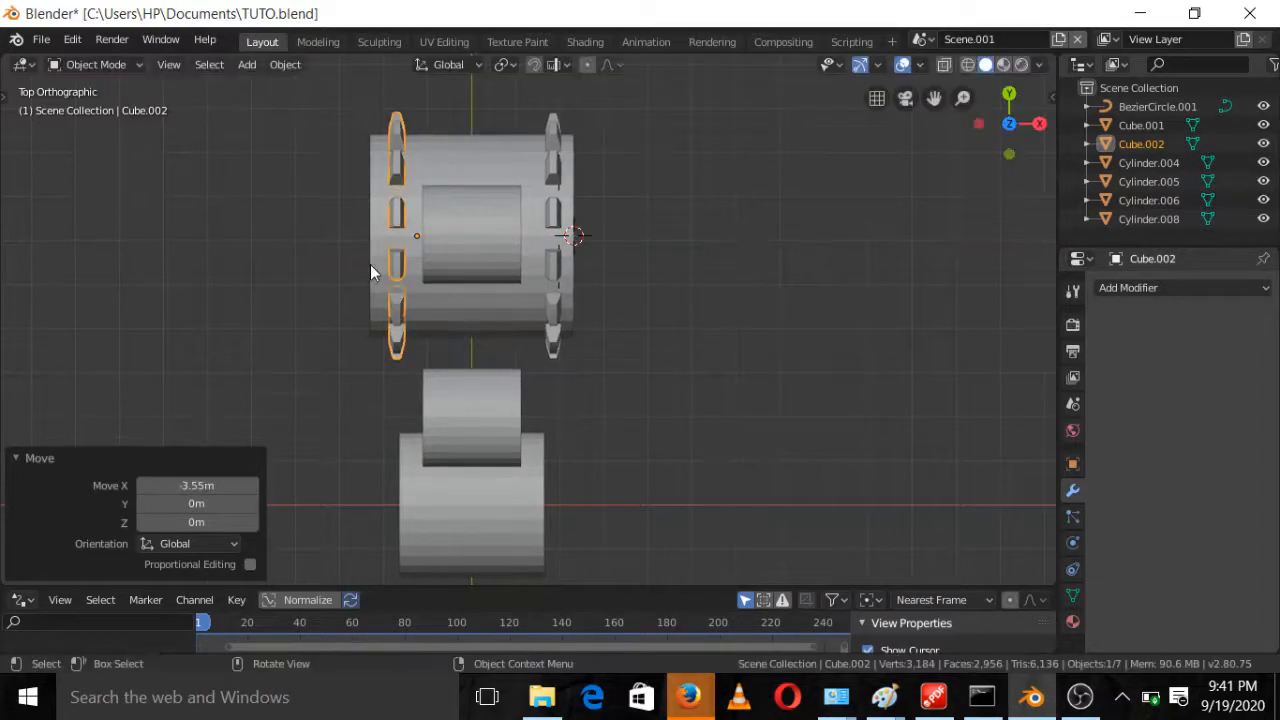
Inset the large toothed wheel's end face on the +X side by about 0.103 m
scroll(643, 391, down, 2)
middle_drag(643, 391, 507, 315)
scroll(451, 277, up, 3)
key(KP_3)
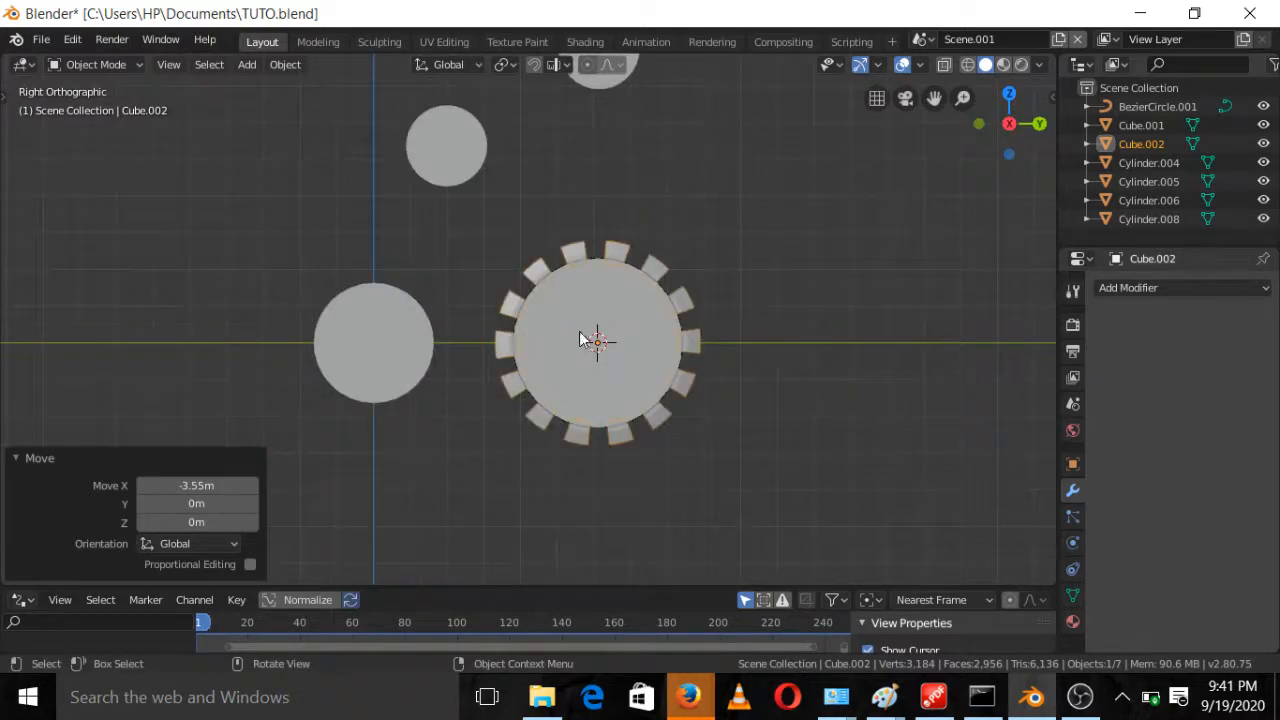
middle_drag(580, 338, 543, 405)
click(604, 294)
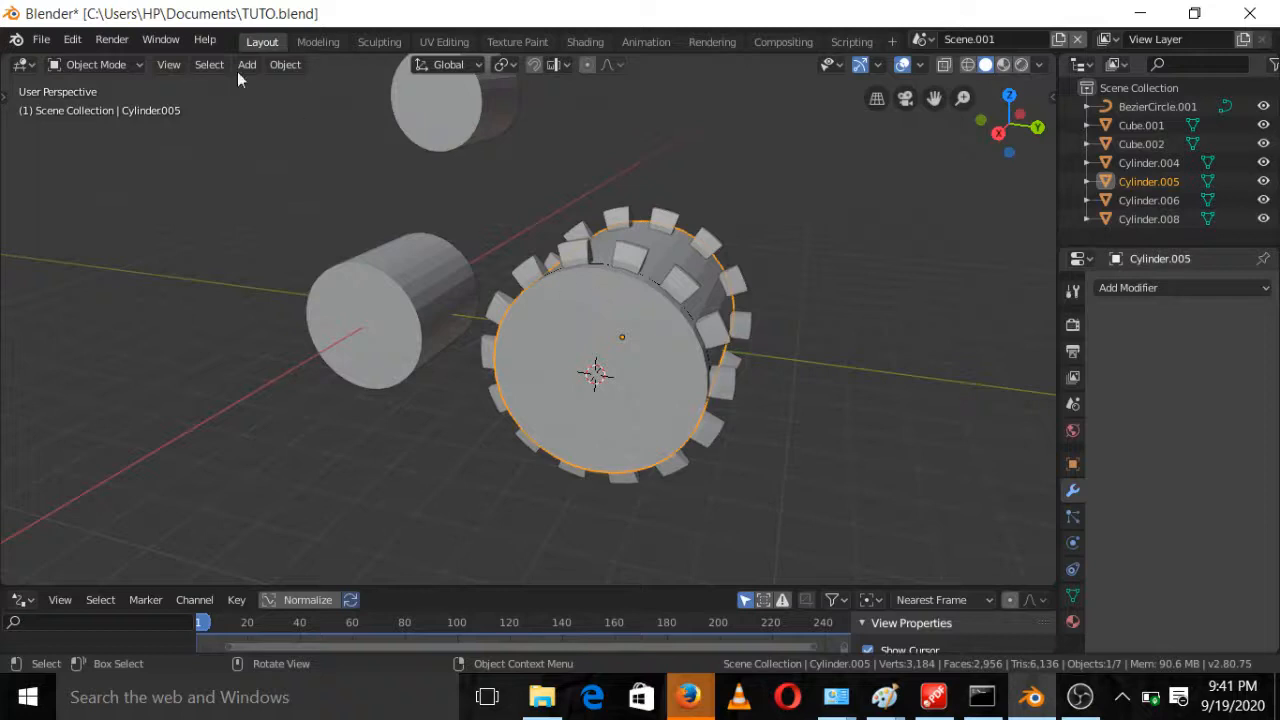
key(Tab)
scroll(618, 404, up, 1)
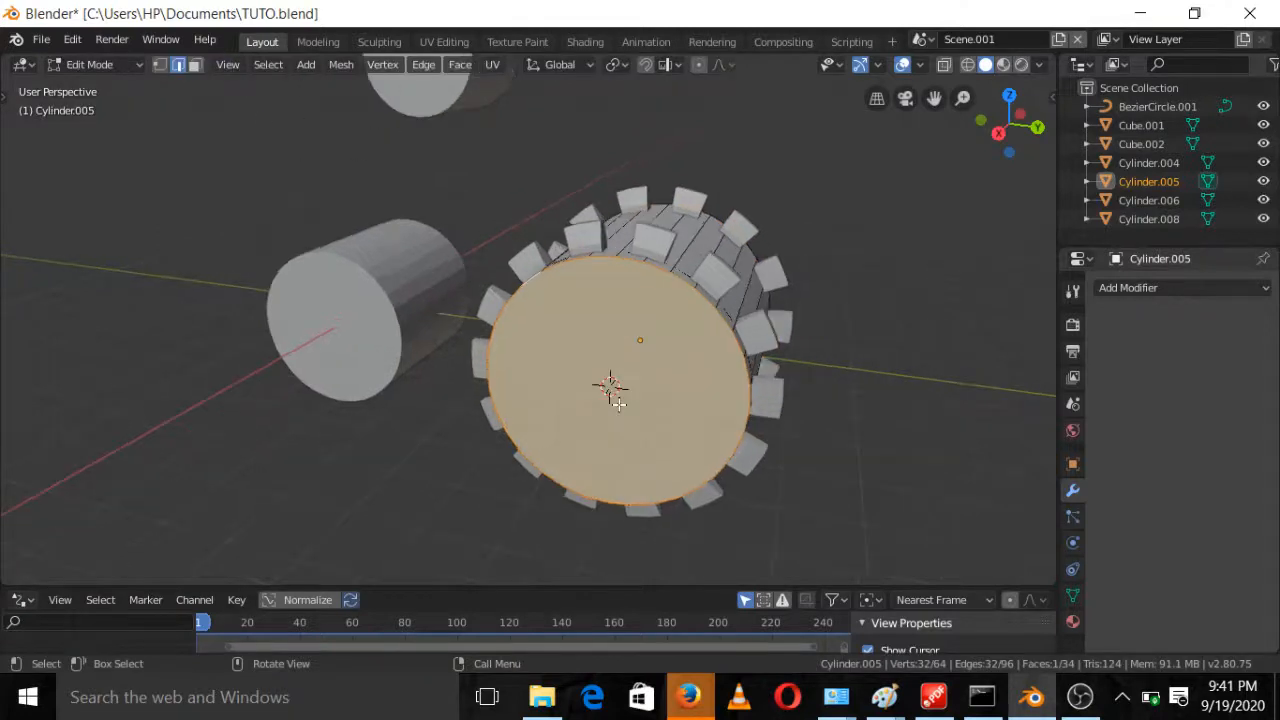
click(195, 64)
click(601, 426)
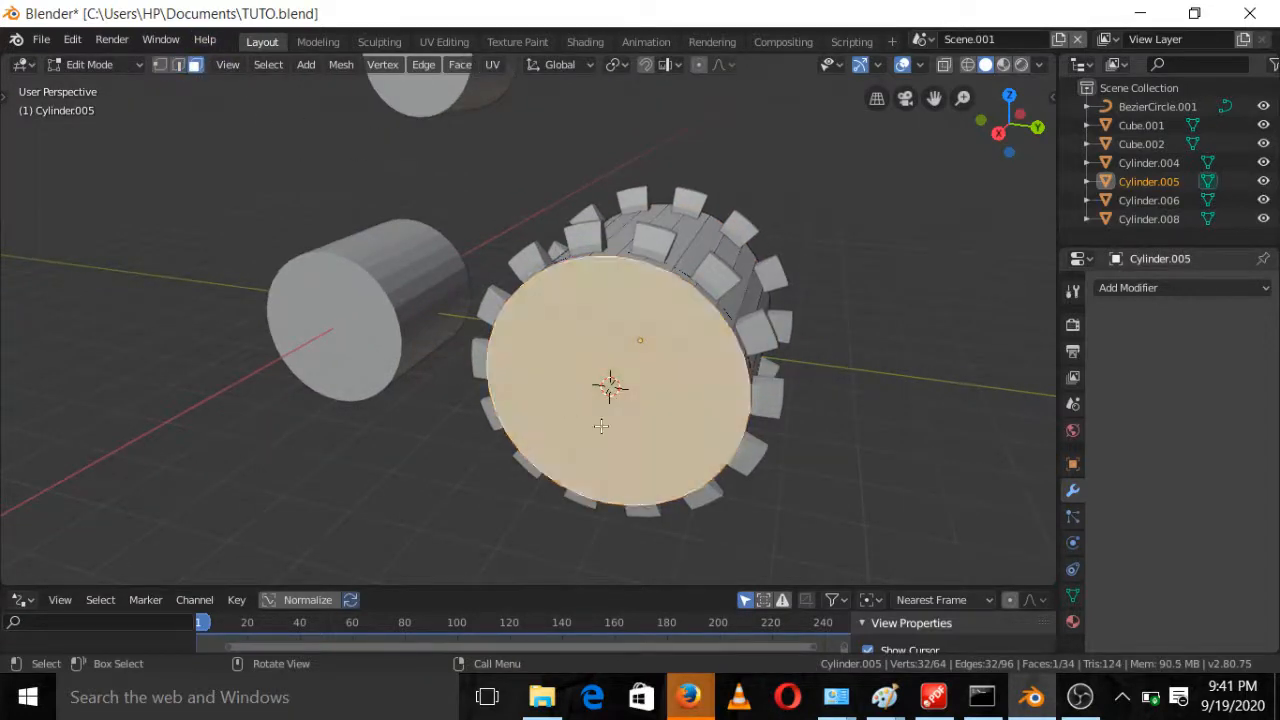
key(i)
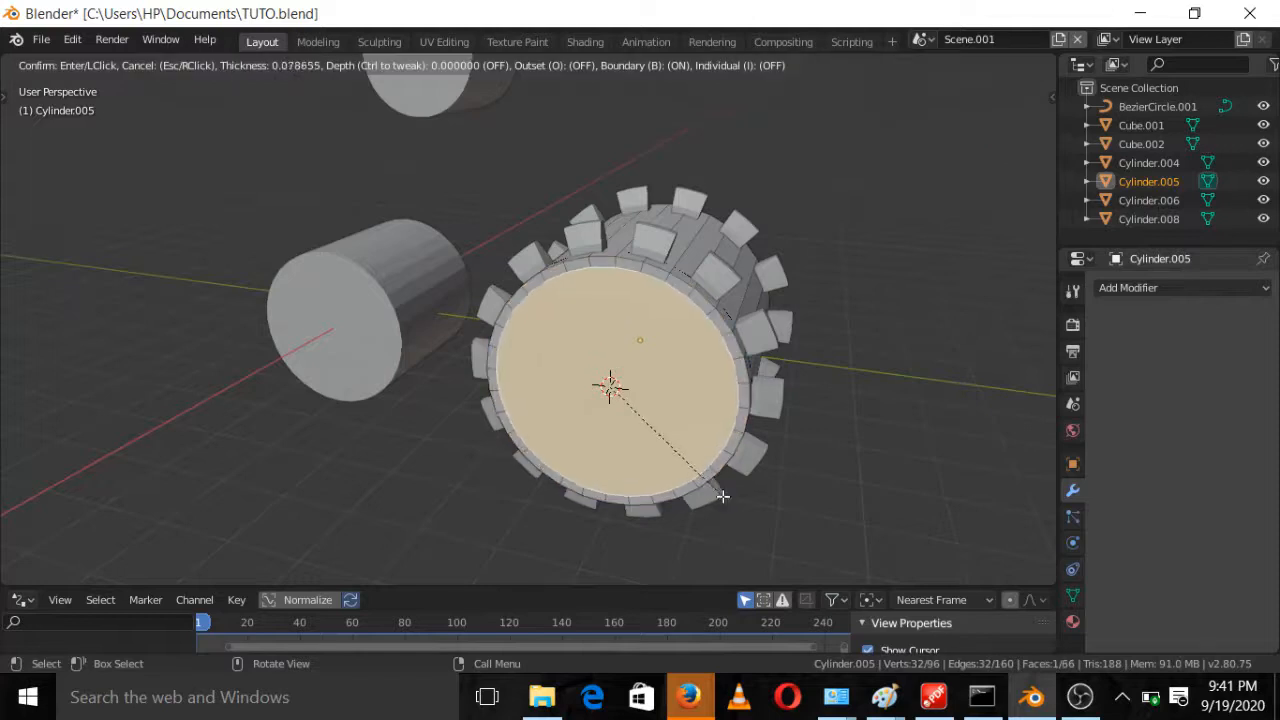
click(722, 492)
Extrude the inset face about 0.223 m into the large wheel to form a recess
middle_drag(762, 514, 720, 496)
scroll(714, 482, up, 2)
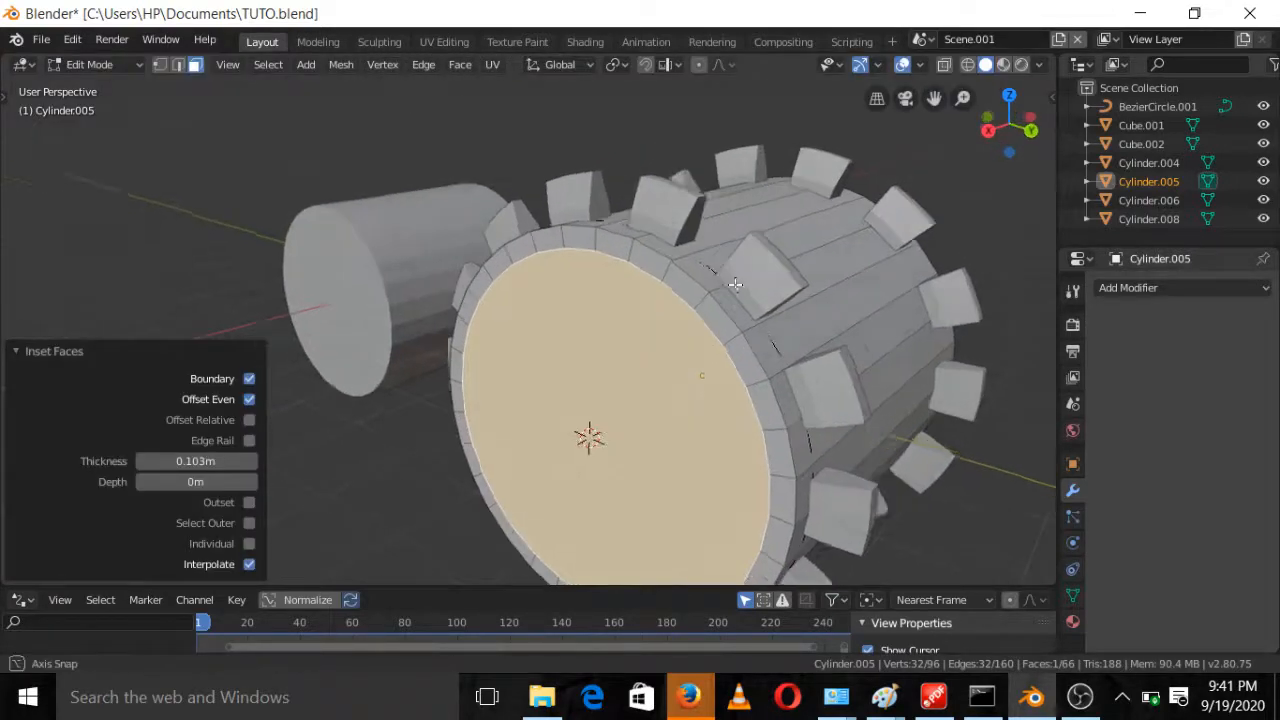
middle_drag(750, 278, 679, 377)
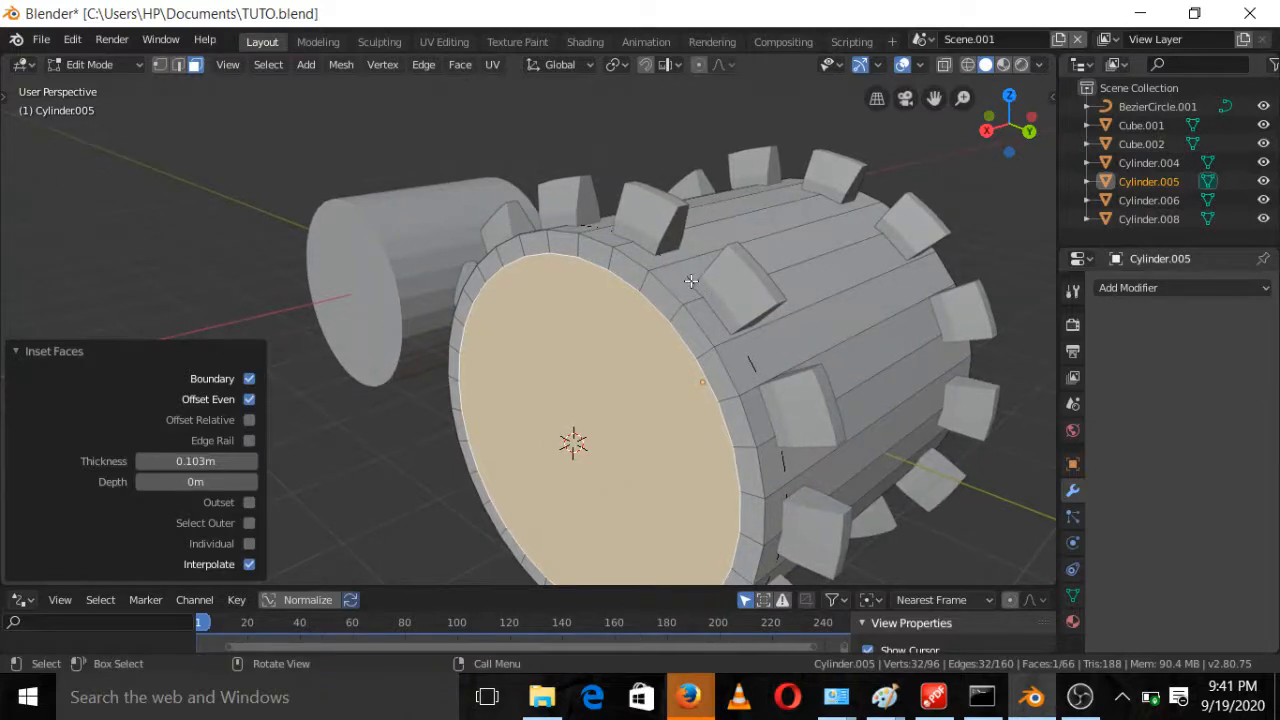
key(e)
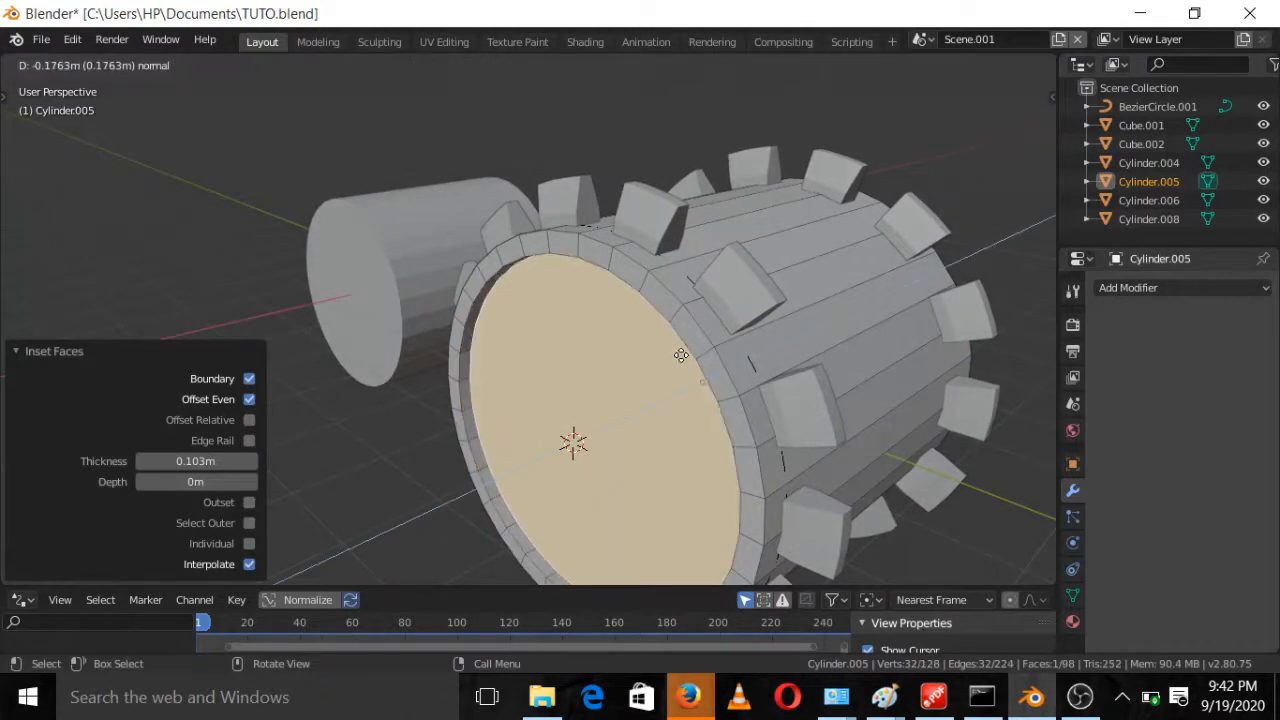
click(681, 357)
Inset the recessed face of the large wheel by about 0.152 m and extrude it outward about 0.262 m
key(i)
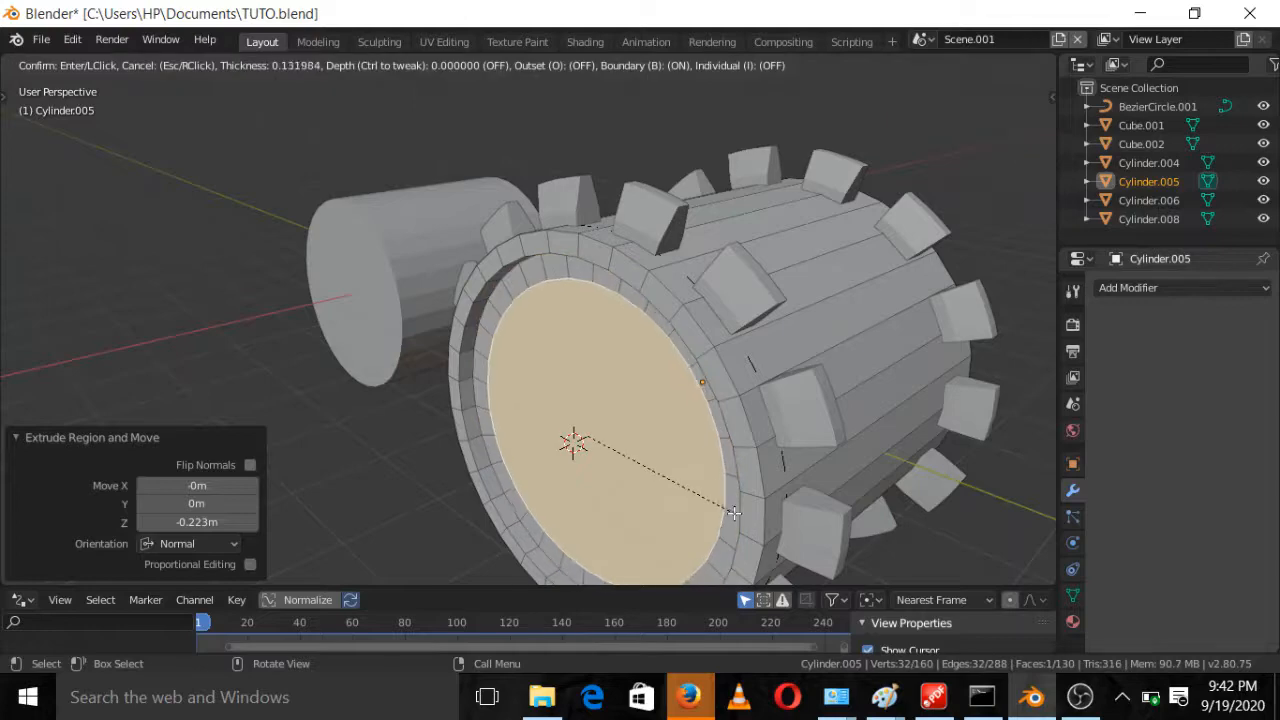
click(733, 513)
key(e)
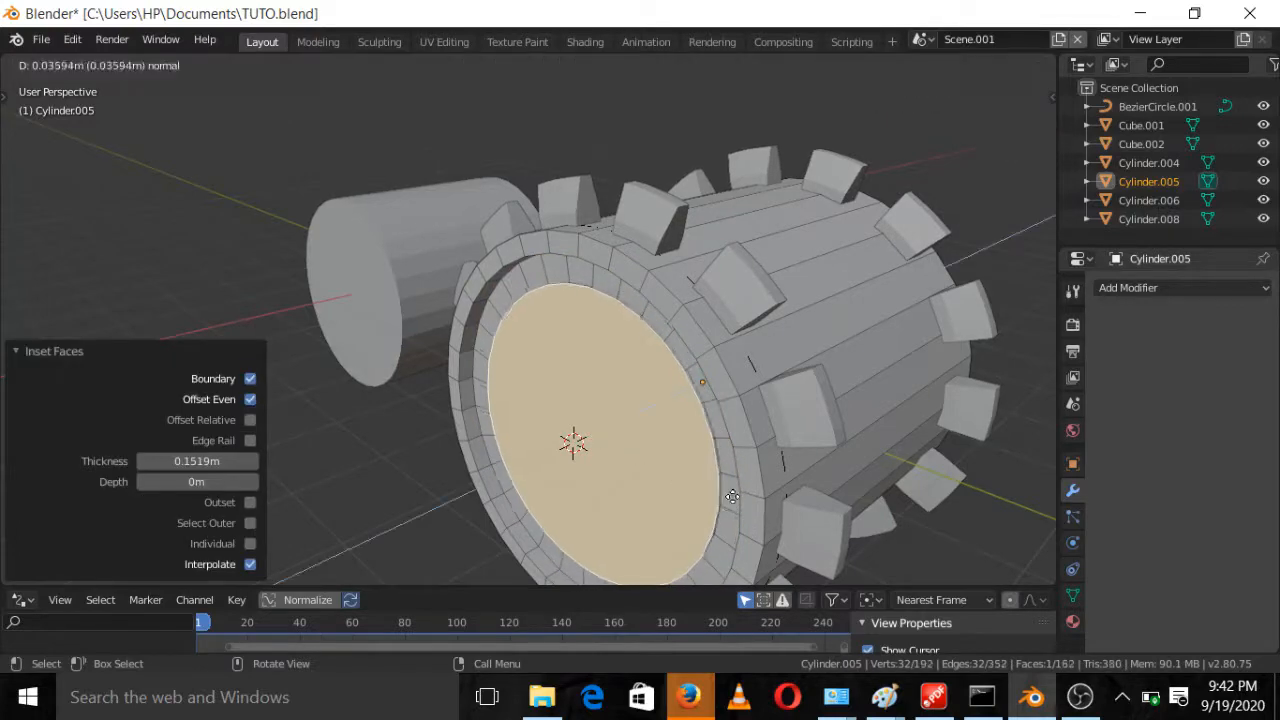
click(684, 366)
Add a single centred loop cut around the large wheel's barrel and return to Object Mode
mouse_move(684, 366)
middle_down()
mouse_move(774, 351)
mouse_move(705, 372)
middle_up()
key(ctrl+r)
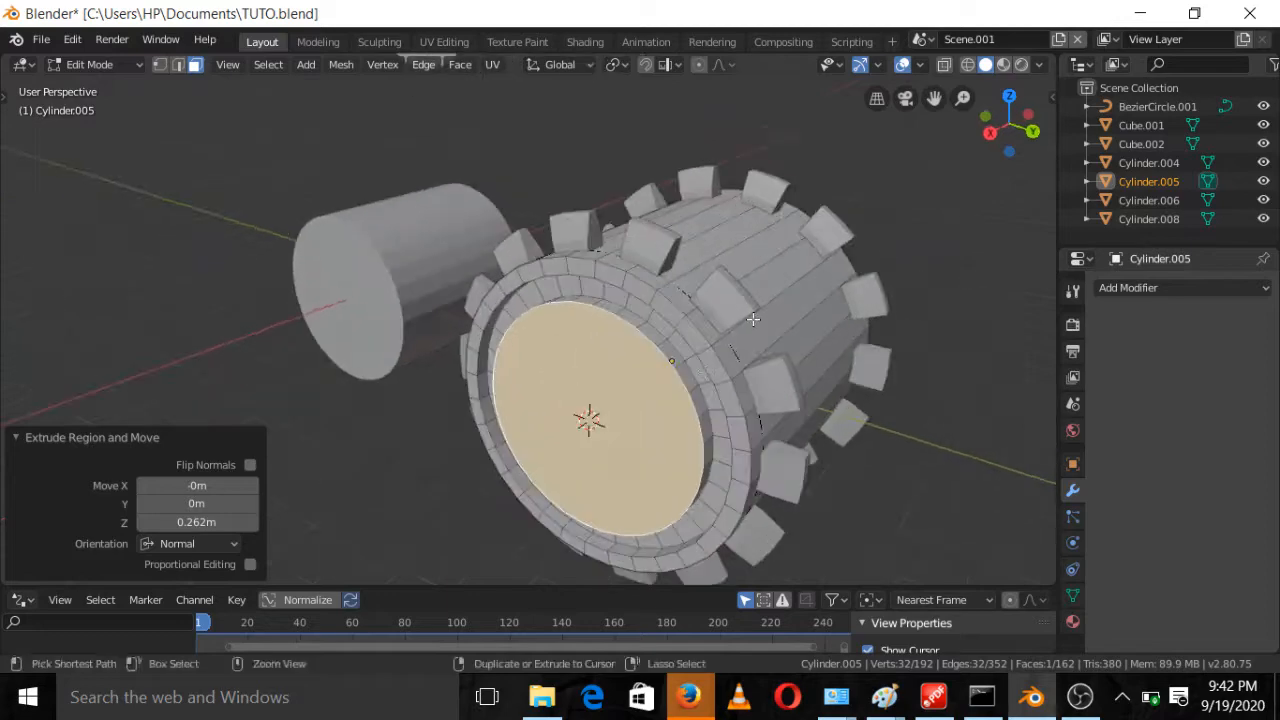
click(744, 328)
right_click(757, 316)
middle_drag(757, 316, 726, 395)
middle_drag(771, 228, 889, 420)
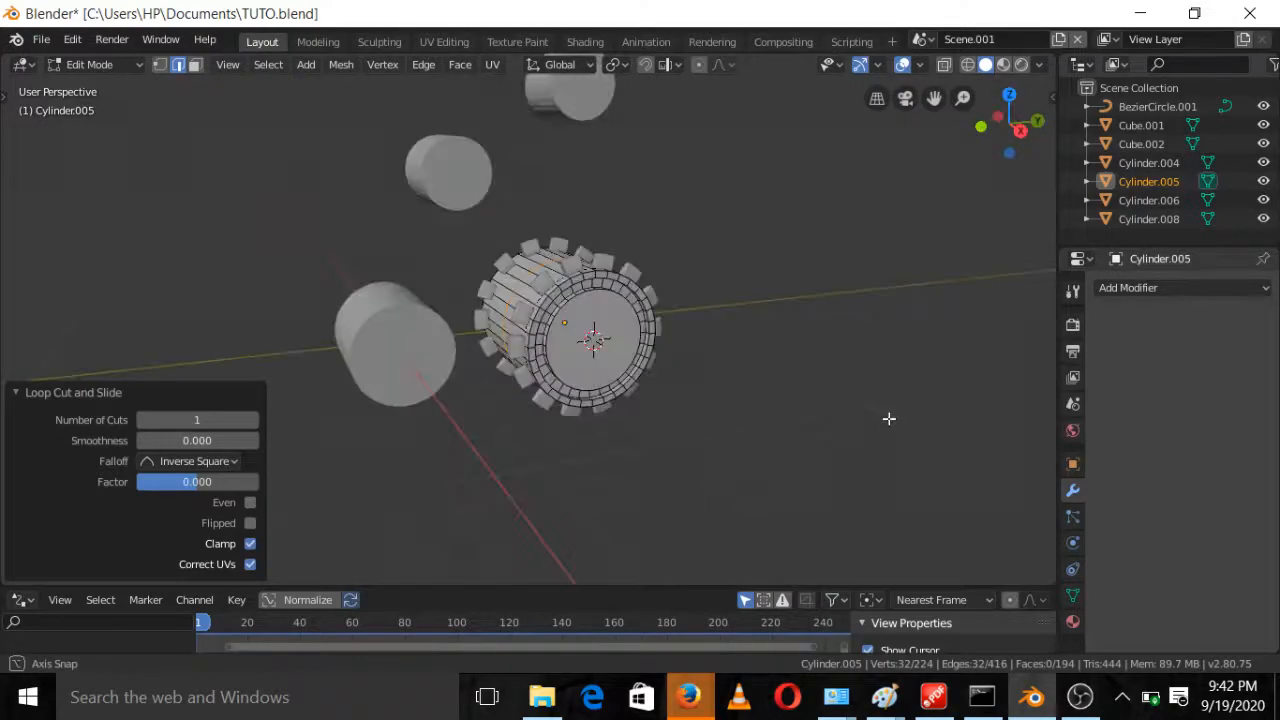
middle_drag(570, 349, 494, 343)
scroll(655, 388, up, 3)
key(Tab)
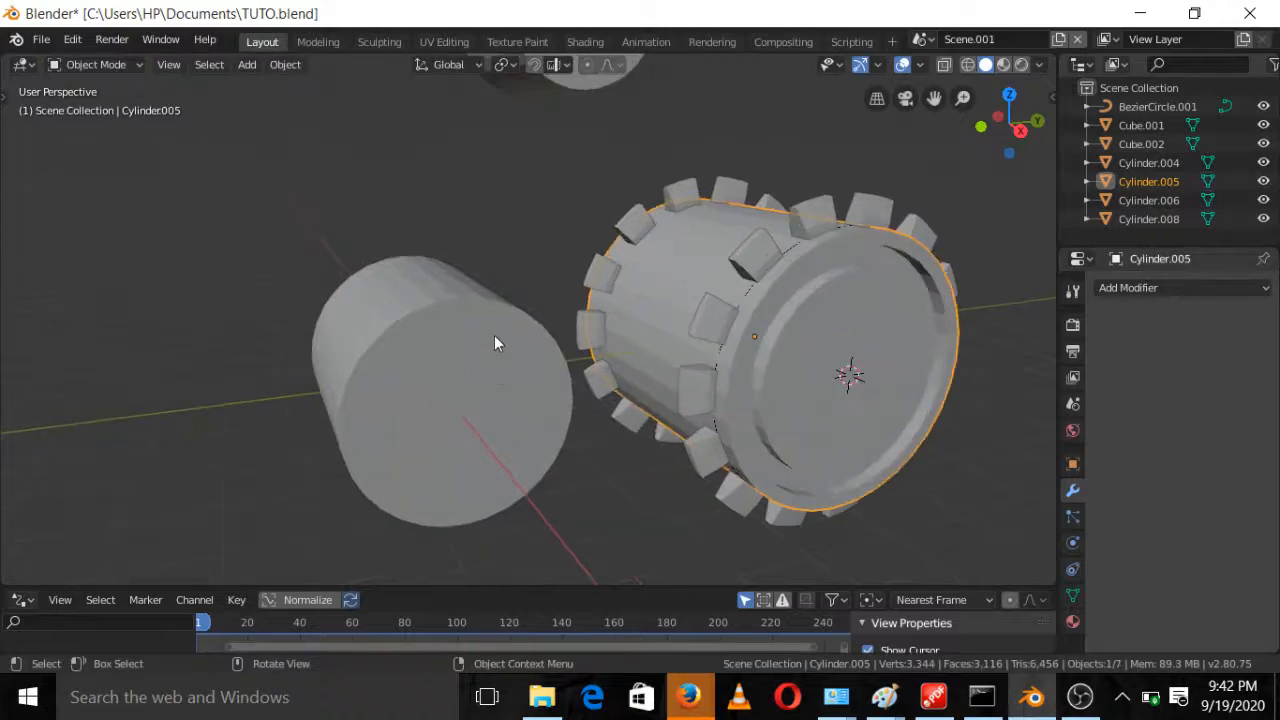
Inset the +X end face of the plain cylinder beside the toothed wheel about 0.159 m and extrude it inward about 0.266 m
click(494, 343)
key(Tab)
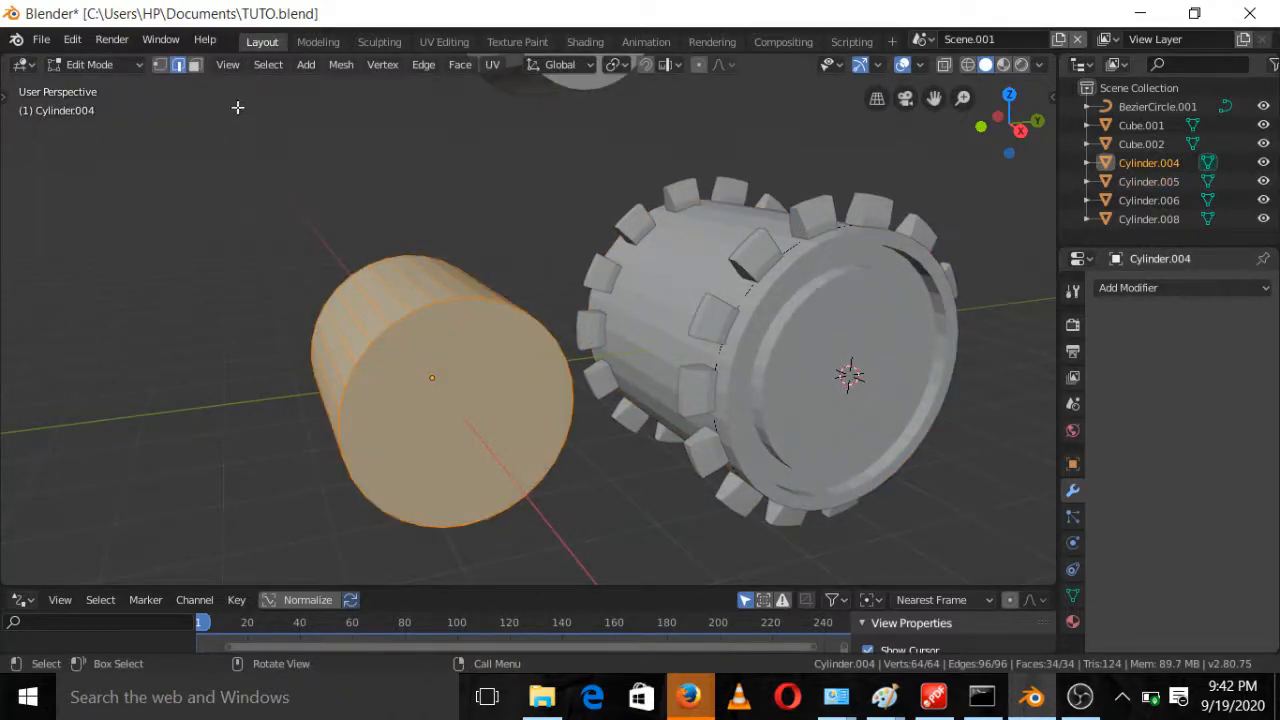
click(196, 66)
click(443, 434)
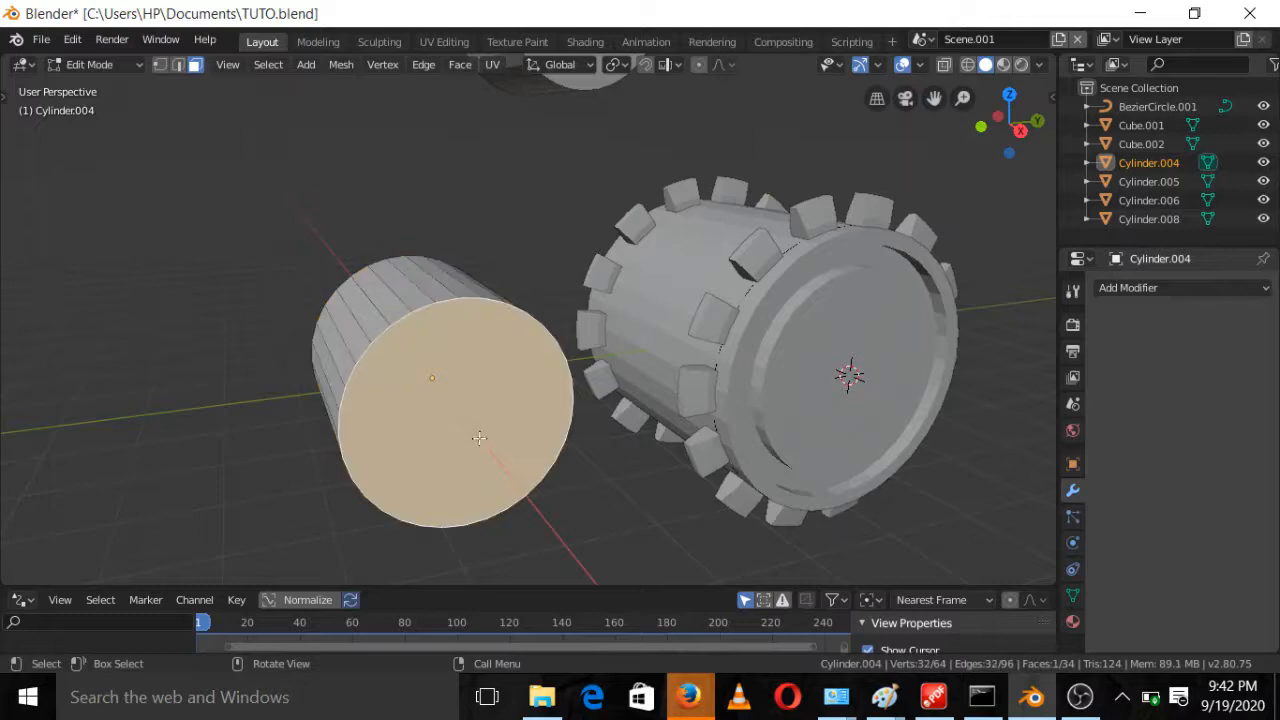
key(i)
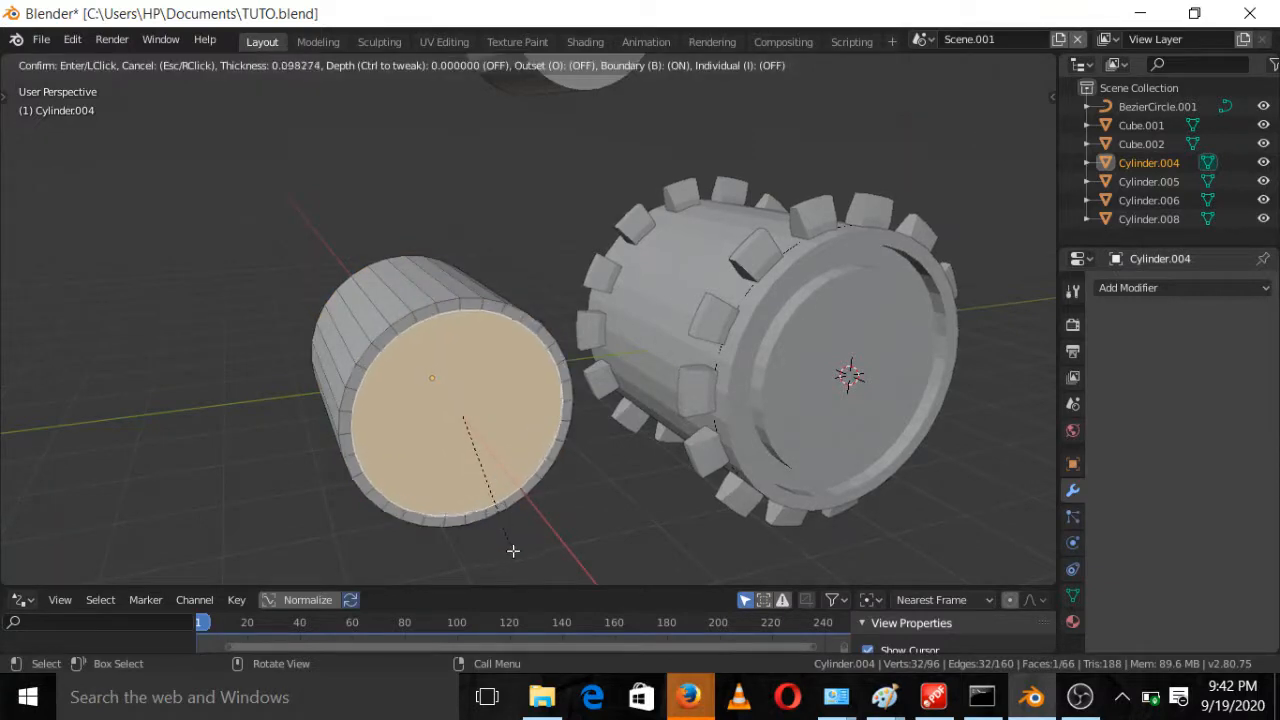
click(512, 543)
key(e)
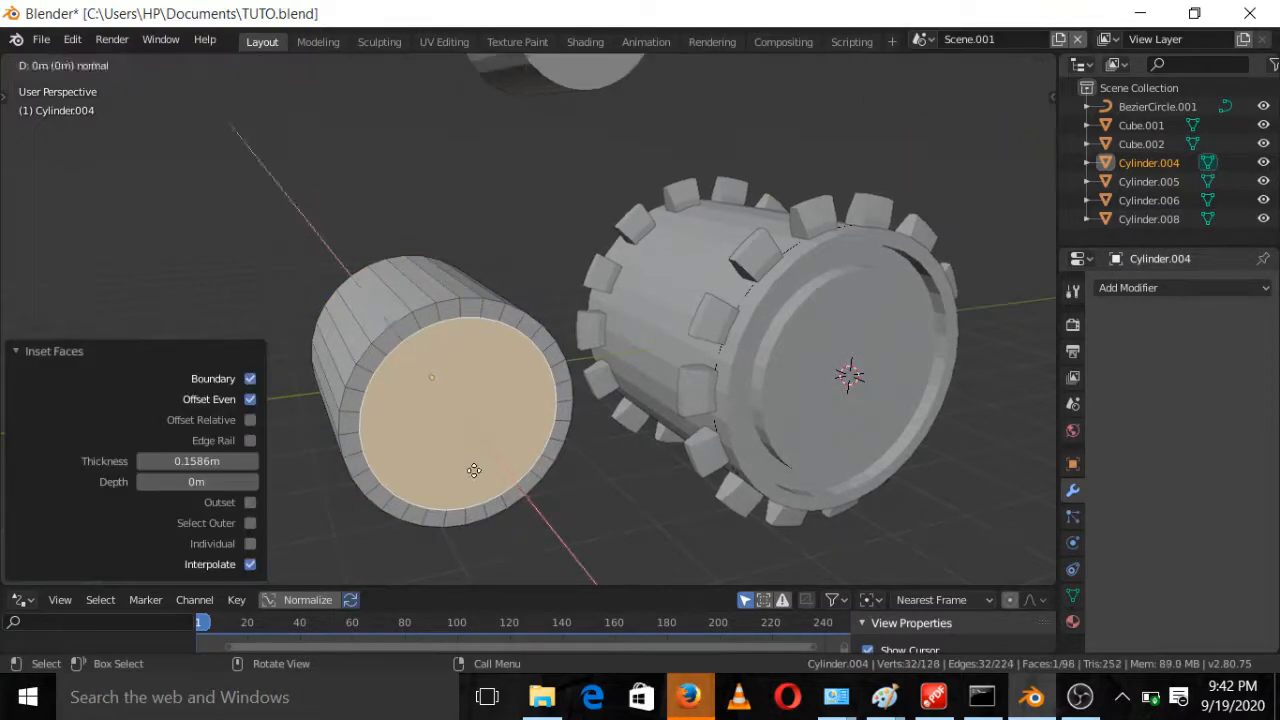
click(470, 464)
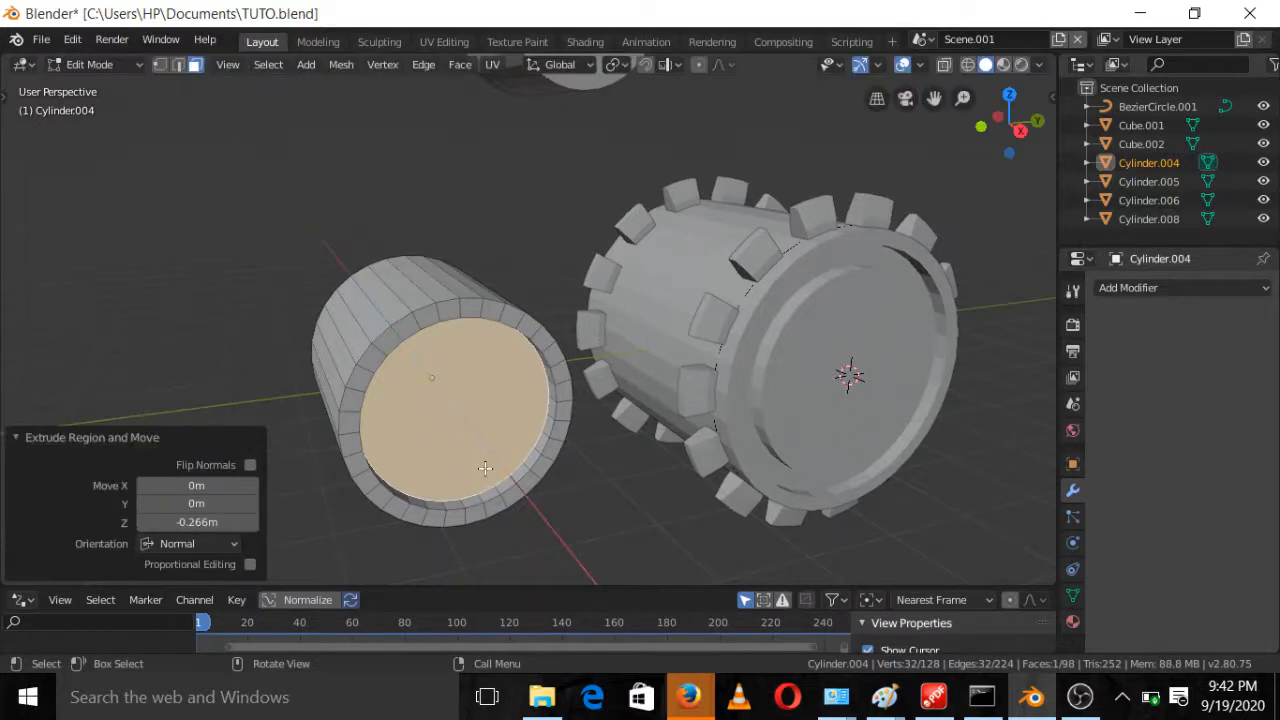
middle_drag(470, 464, 430, 460)
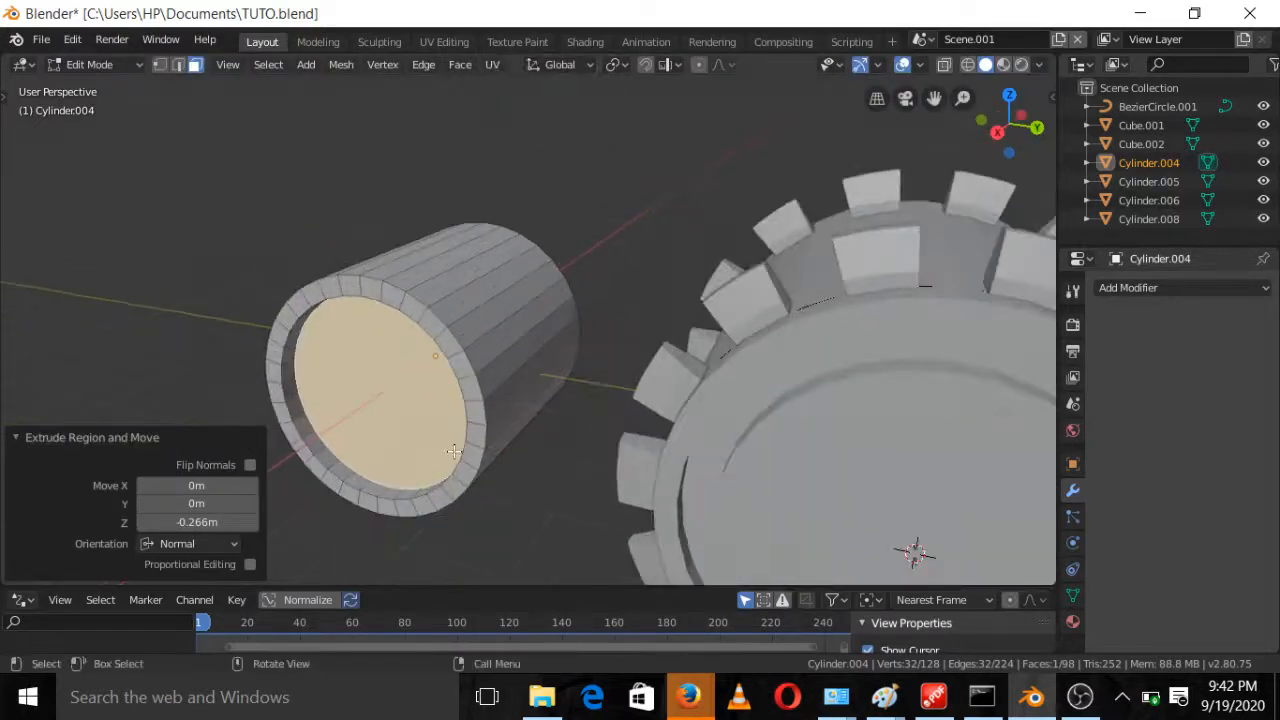
Inset the cylinder's recessed face by about 0.109 m and extrude it outward about 0.219 m as a hub
key(i)
click(458, 464)
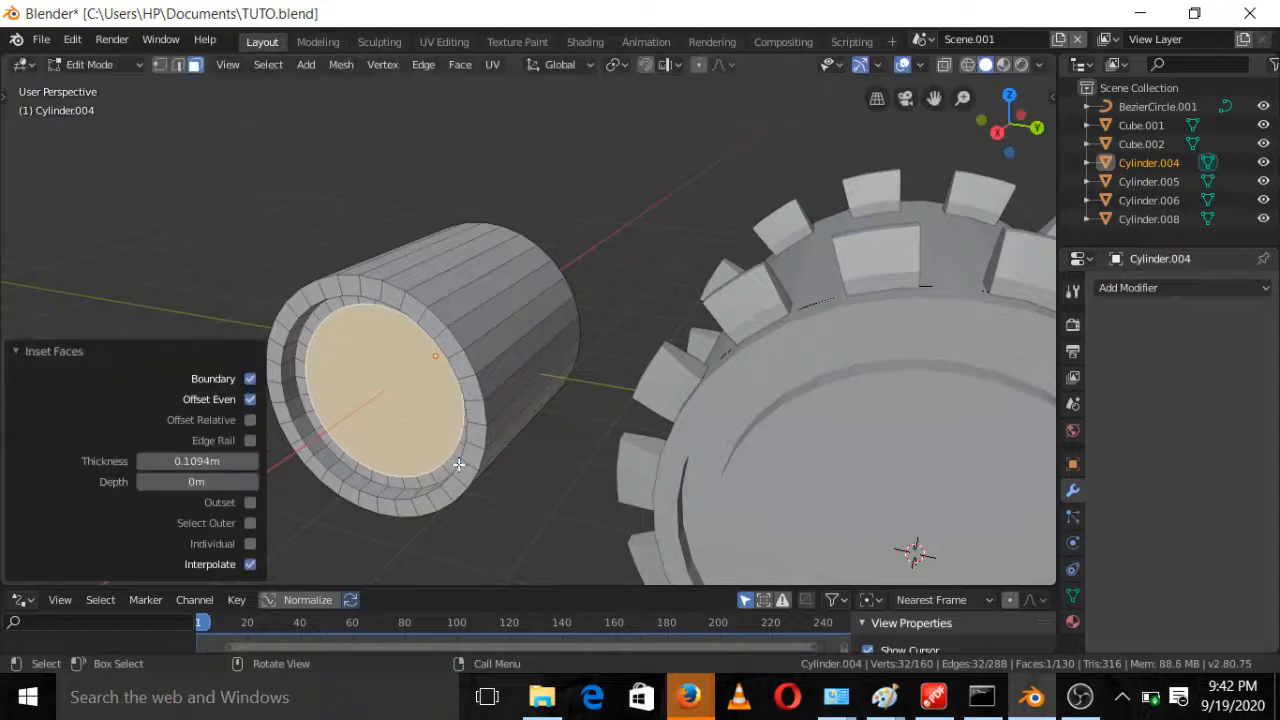
key(e)
click(441, 452)
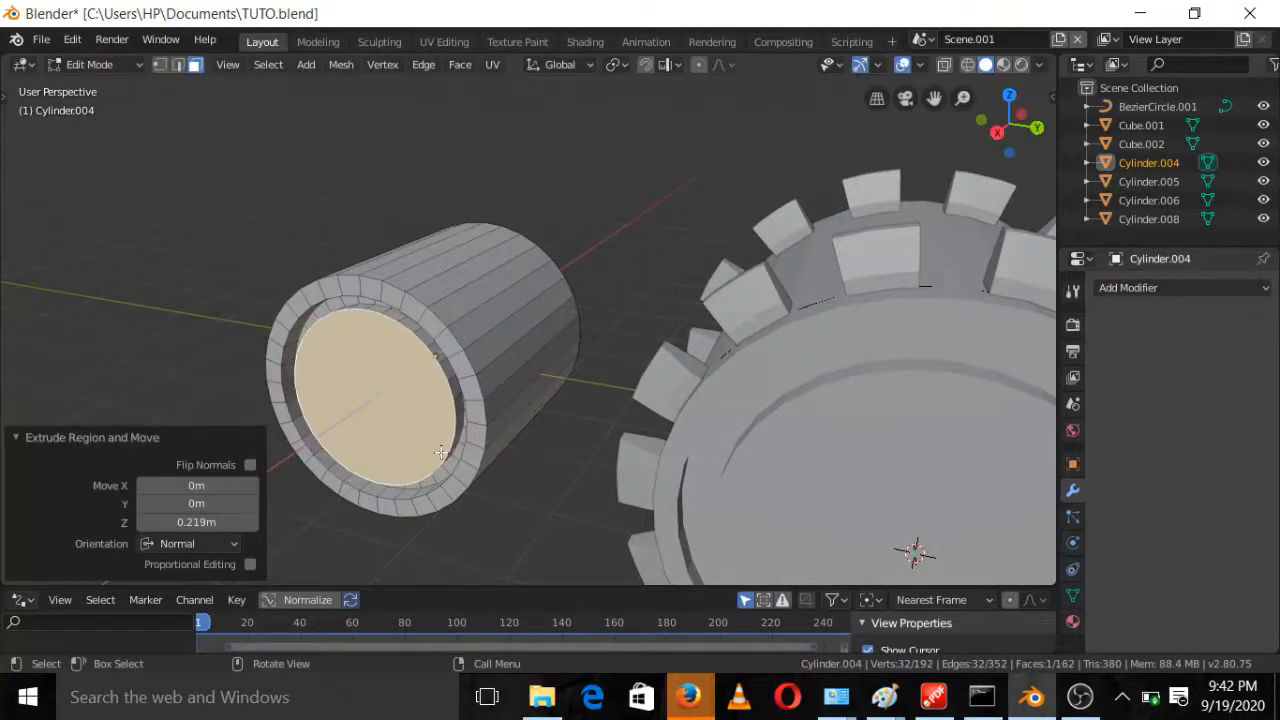
Inset the hub face by about 0.139 m and extrude one segment of the new ring outward about 0.28 m
key(i)
click(457, 515)
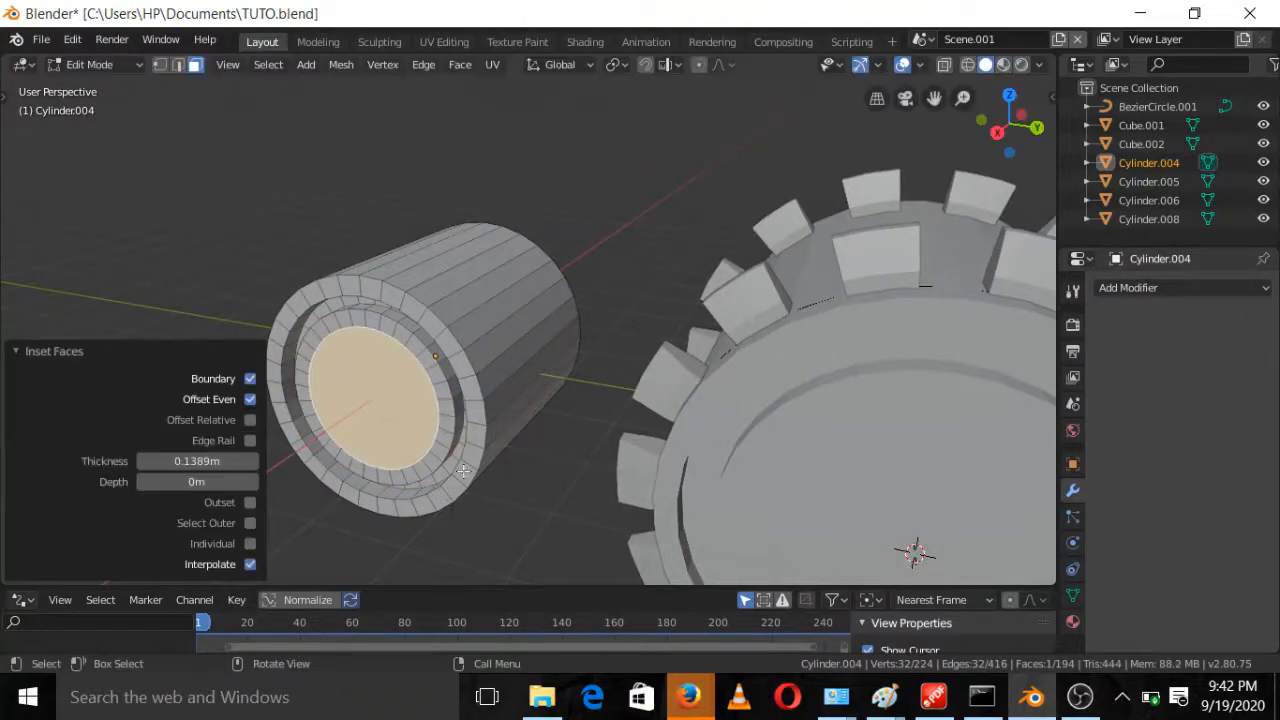
scroll(507, 518, down, 3)
mouse_move(507, 518)
middle_down()
mouse_move(563, 426)
mouse_move(514, 497)
middle_up()
scroll(505, 514, up, 3)
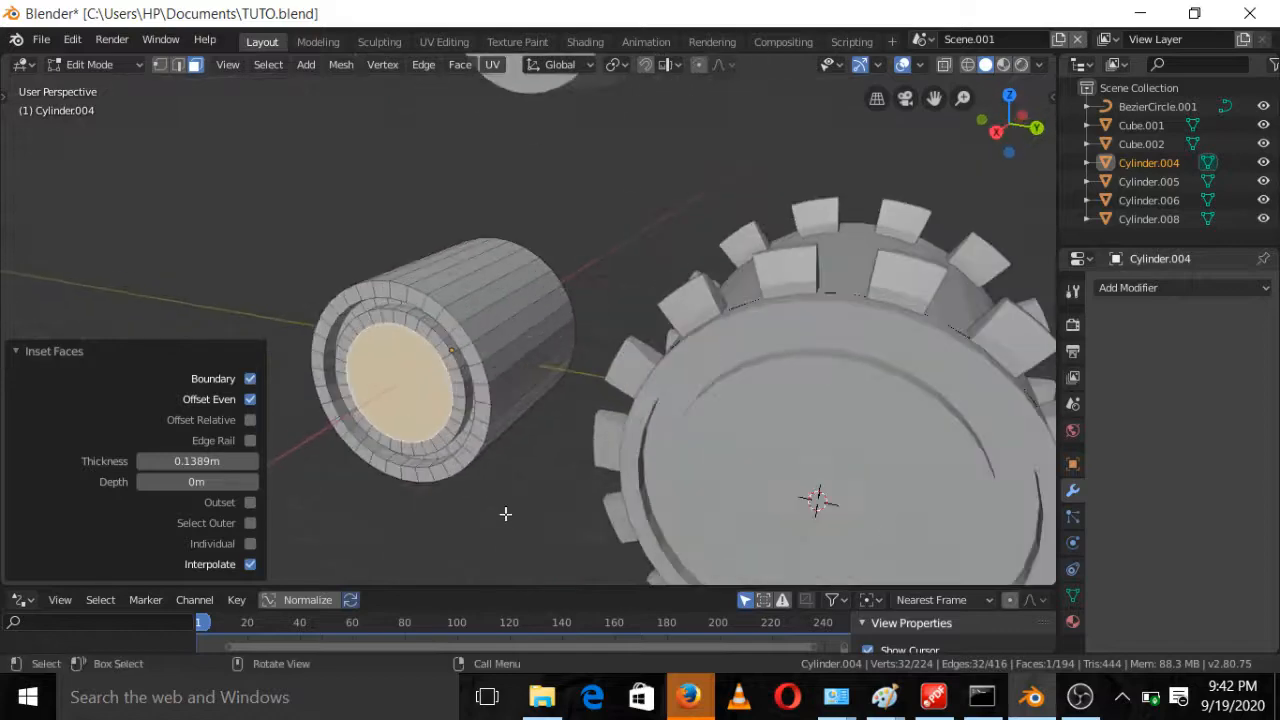
click(437, 342)
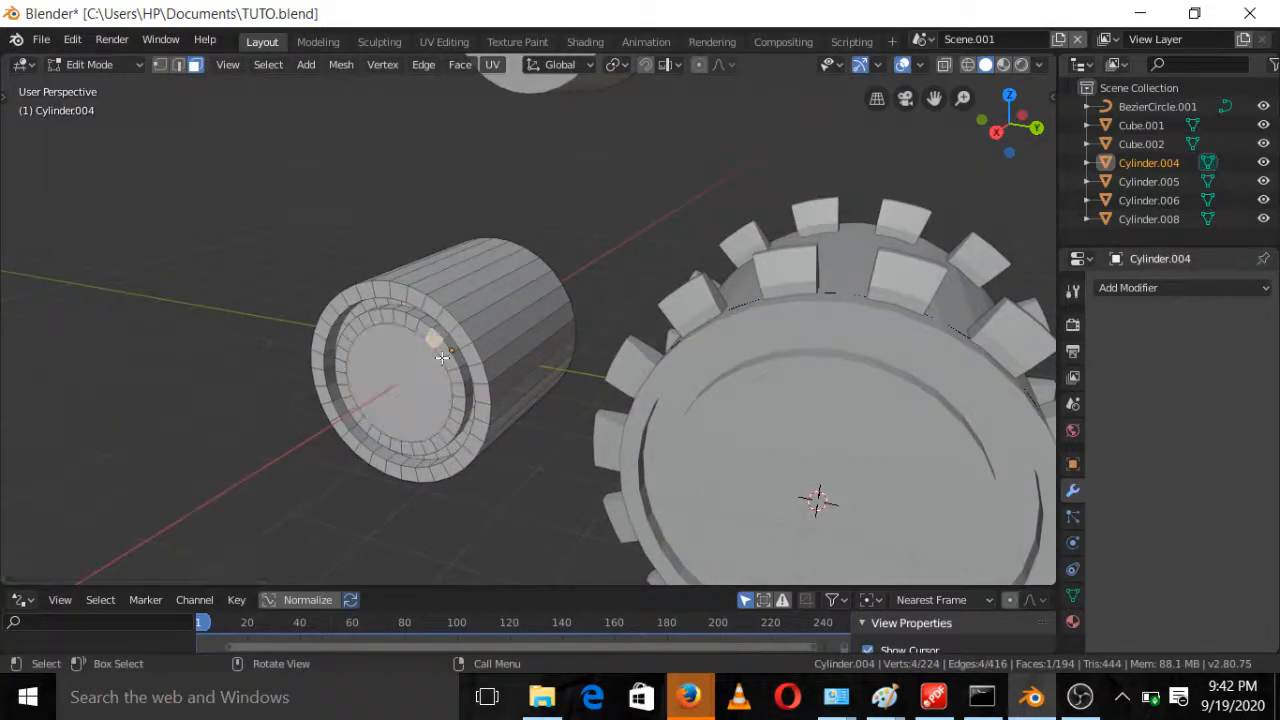
scroll(443, 356, up, 1)
key(e)
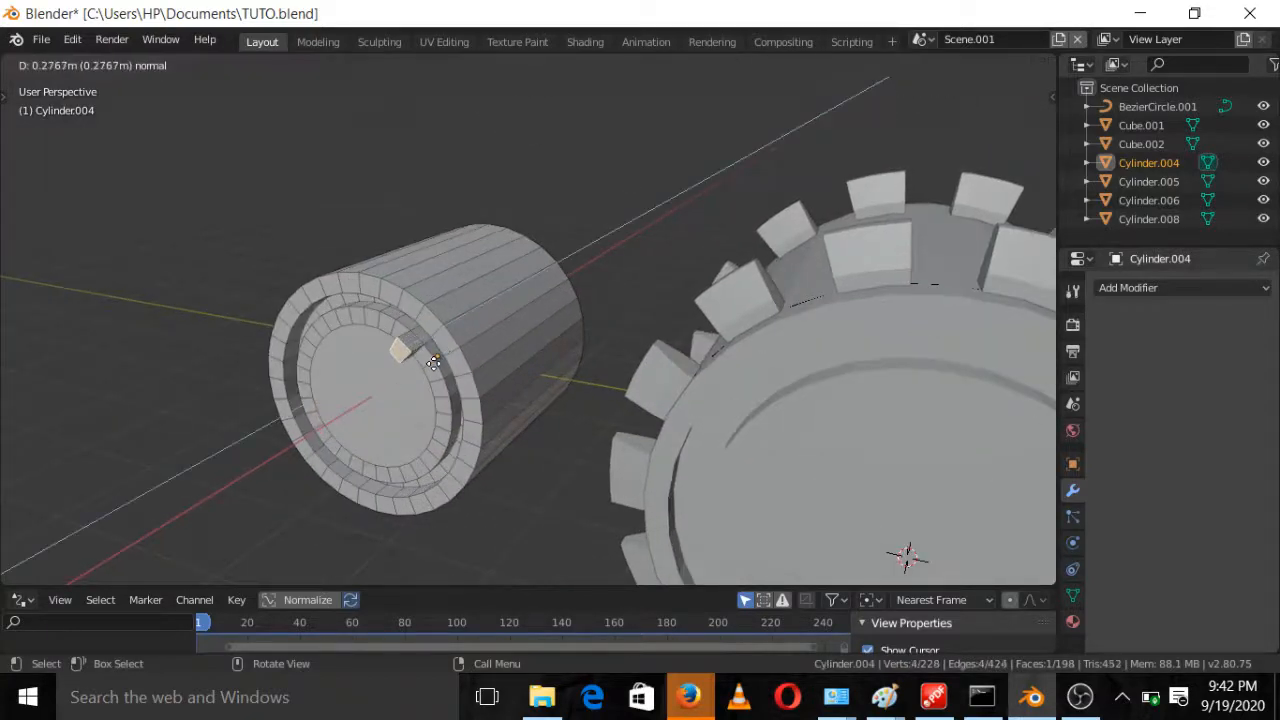
click(430, 366)
key(Tab)
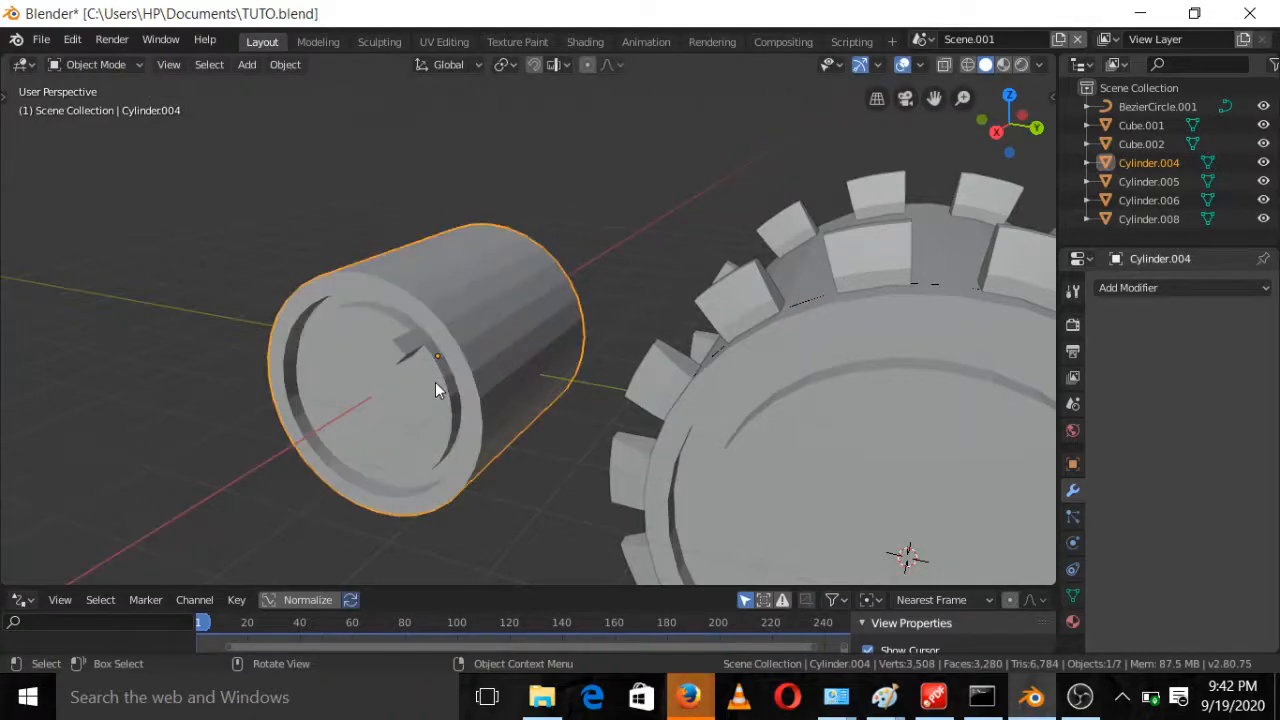
Inset the +X end face of the small cylinder above (Cylinder.006) by about 0.107 m
scroll(443, 382, down, 5)
middle_drag(476, 409, 522, 324)
scroll(524, 323, down, 4)
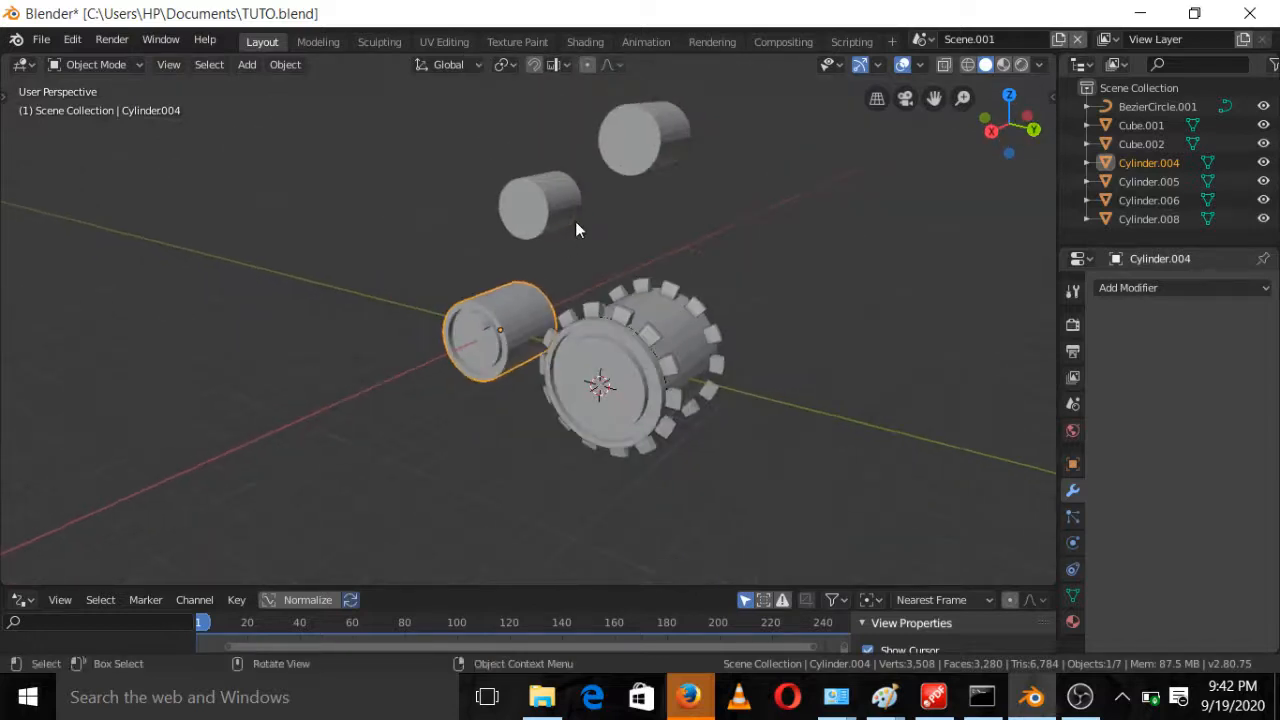
click(559, 204)
scroll(562, 200, up, 4)
shift+middle_drag(581, 227, 589, 278)
scroll(590, 272, up, 3)
key(Tab)
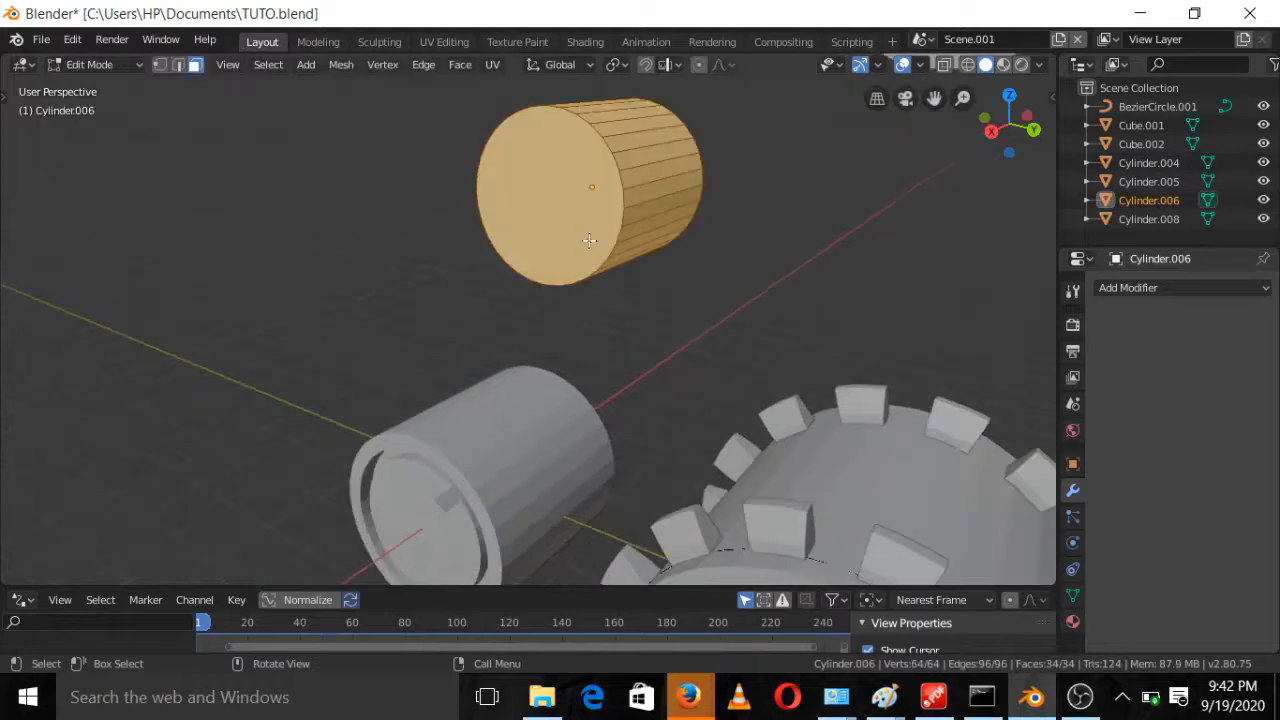
click(569, 186)
key(i)
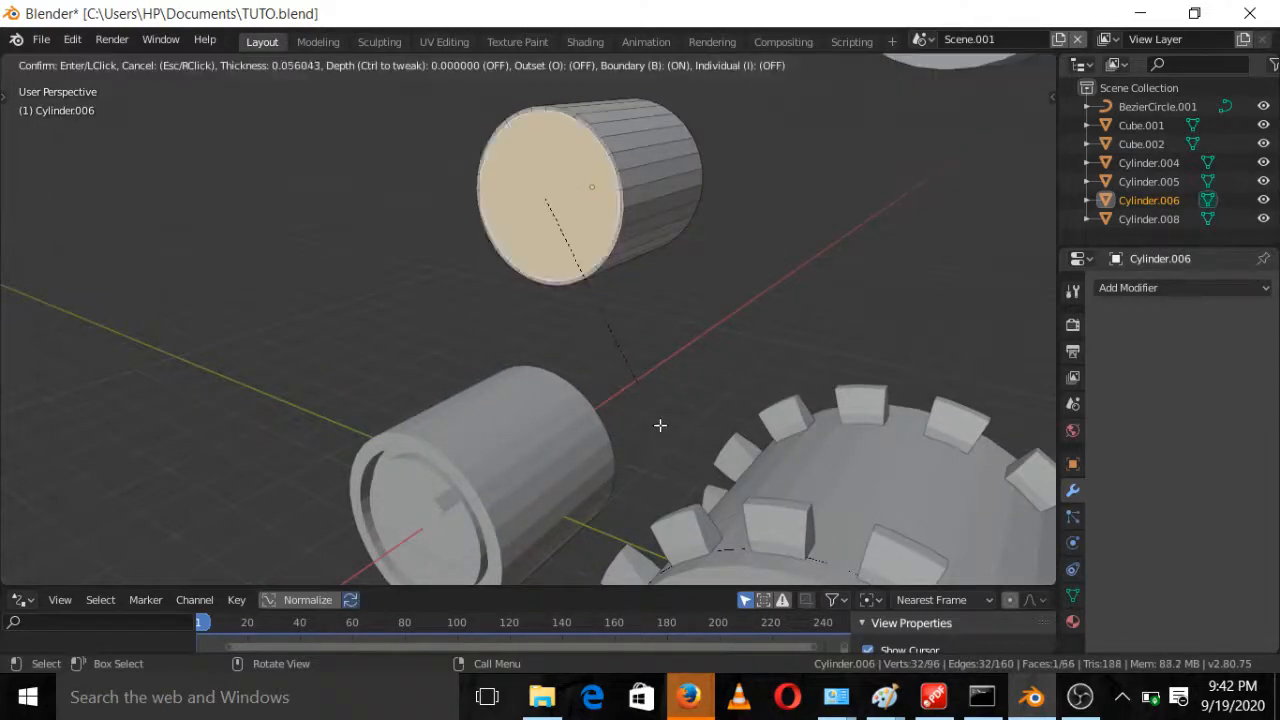
click(665, 434)
Inset the small cylinder's end face again by about 0.159 m and extrude it inward about 0.162 m
key(i)
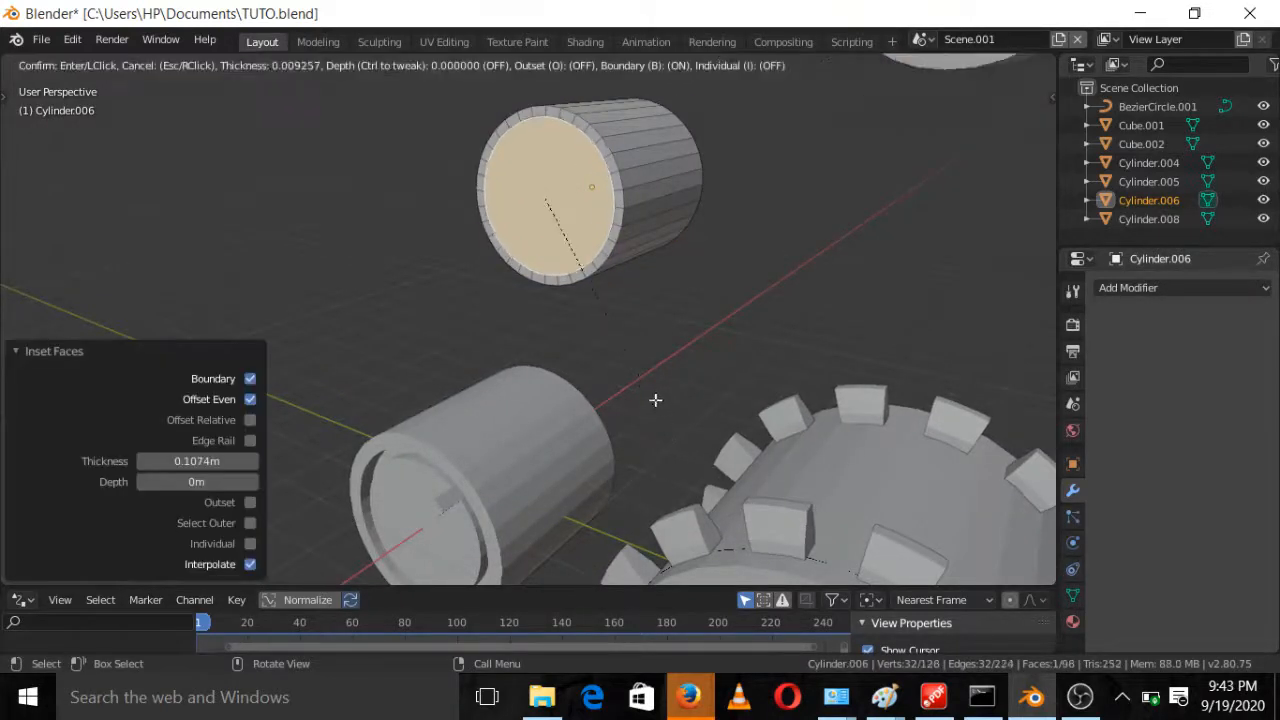
click(658, 411)
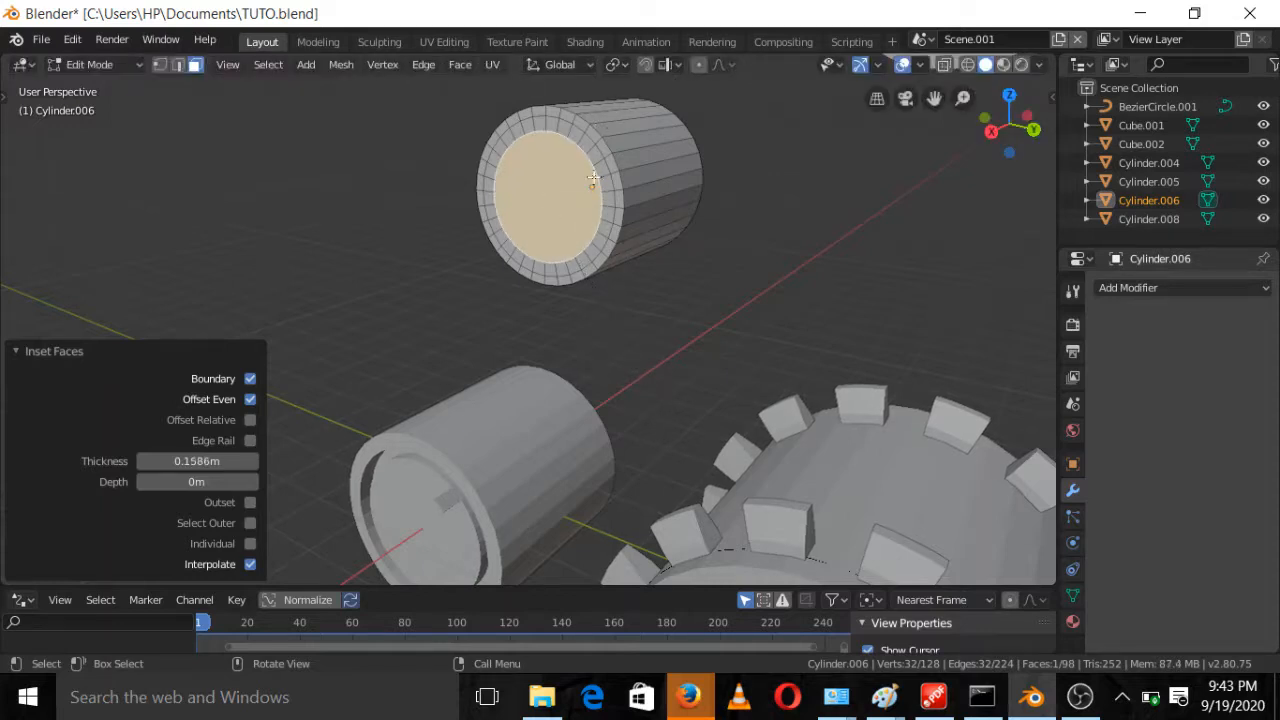
key(e)
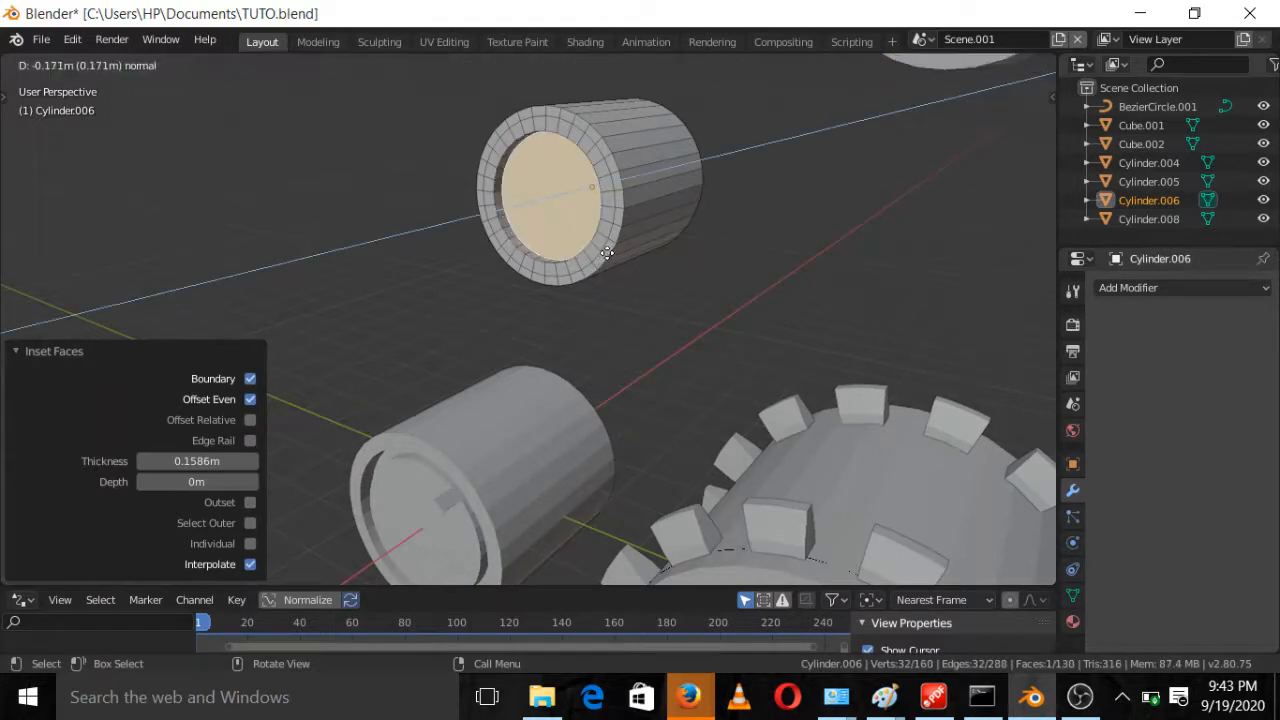
click(593, 193)
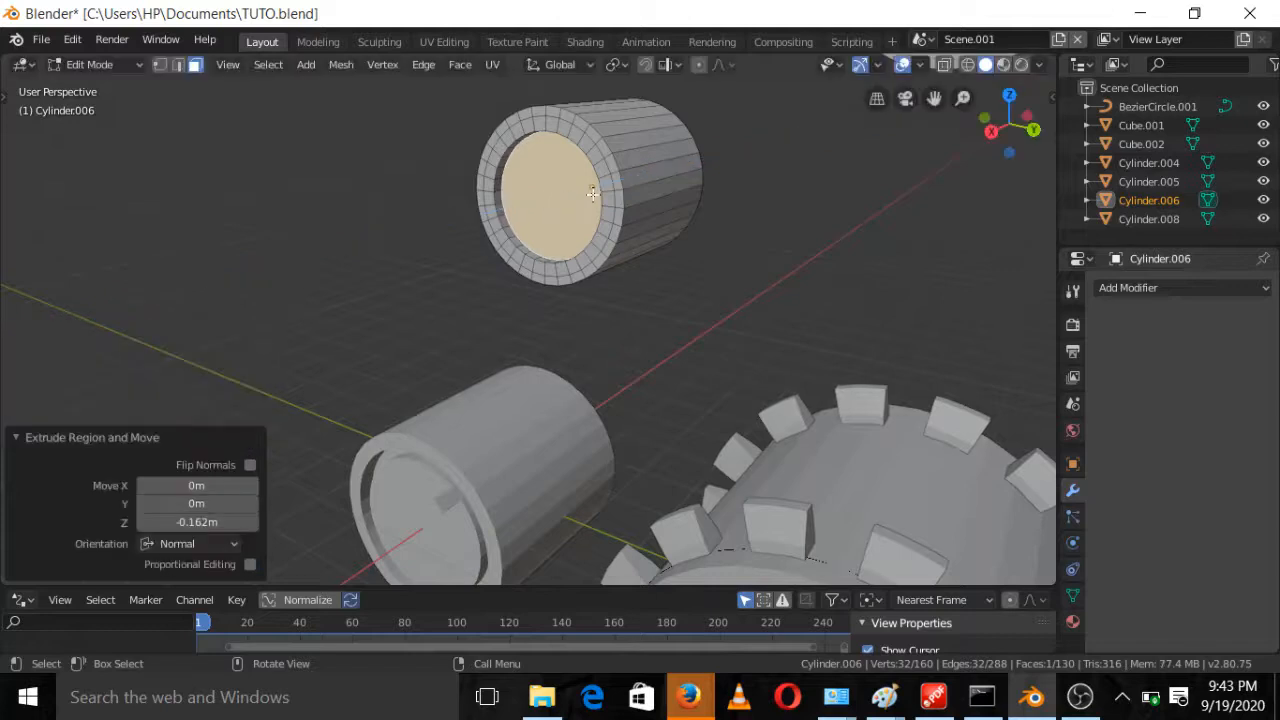
Extrude one segment of the small cylinder's inner rim ring outward about 0.248 m
click(601, 166)
key(e)
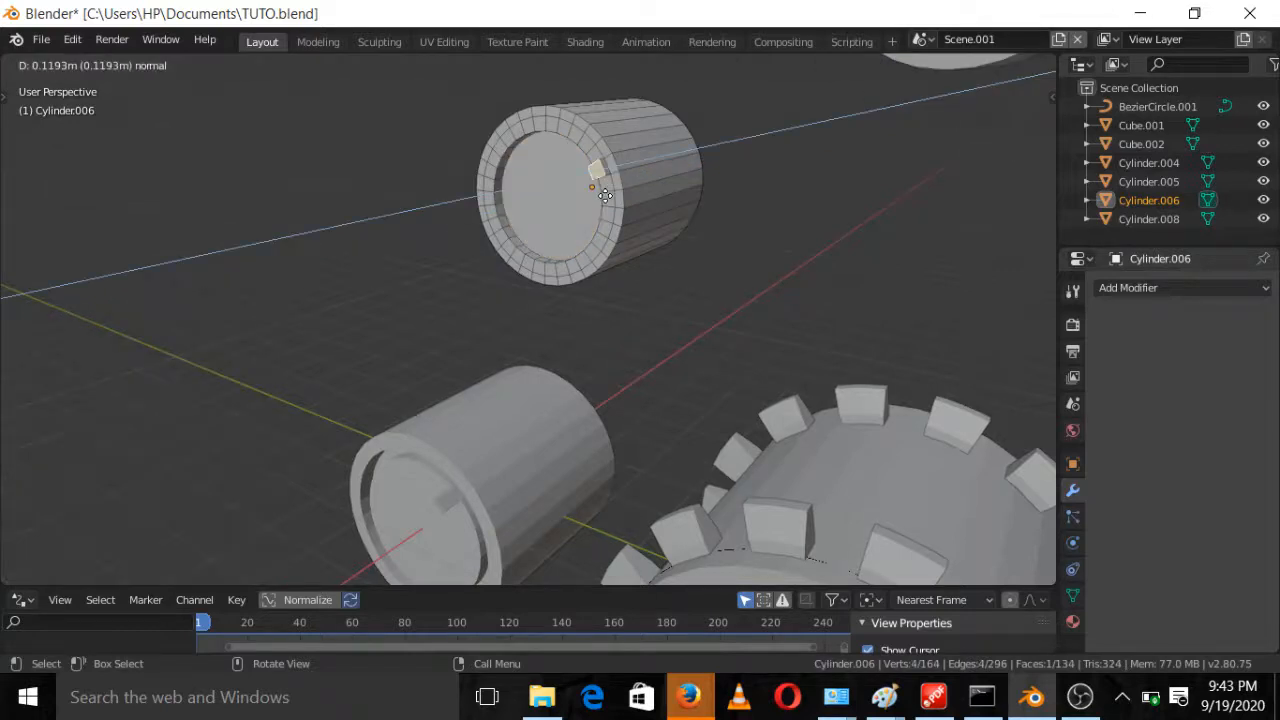
click(603, 202)
scroll(651, 274, down, 5)
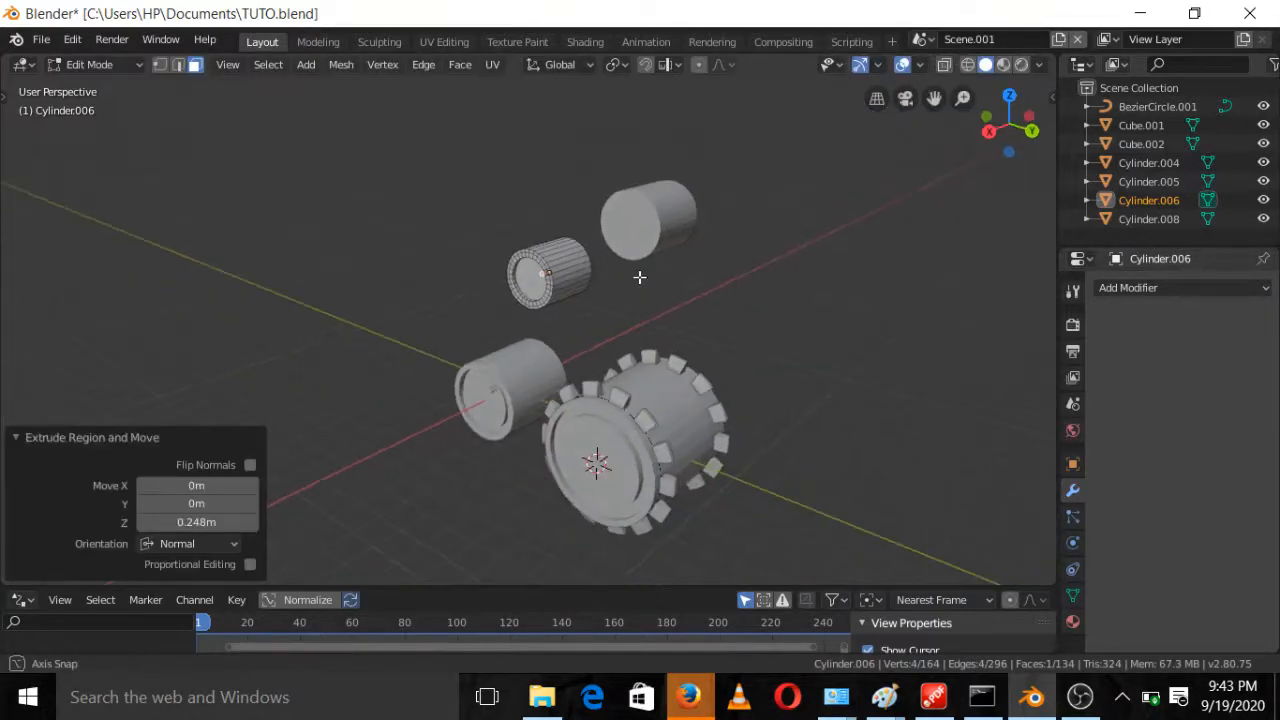
Inset the +X end face of the uppermost plain cylinder (Cylinder.008) by about 0.157 m
scroll(645, 280, up, 4)
key(Tab)
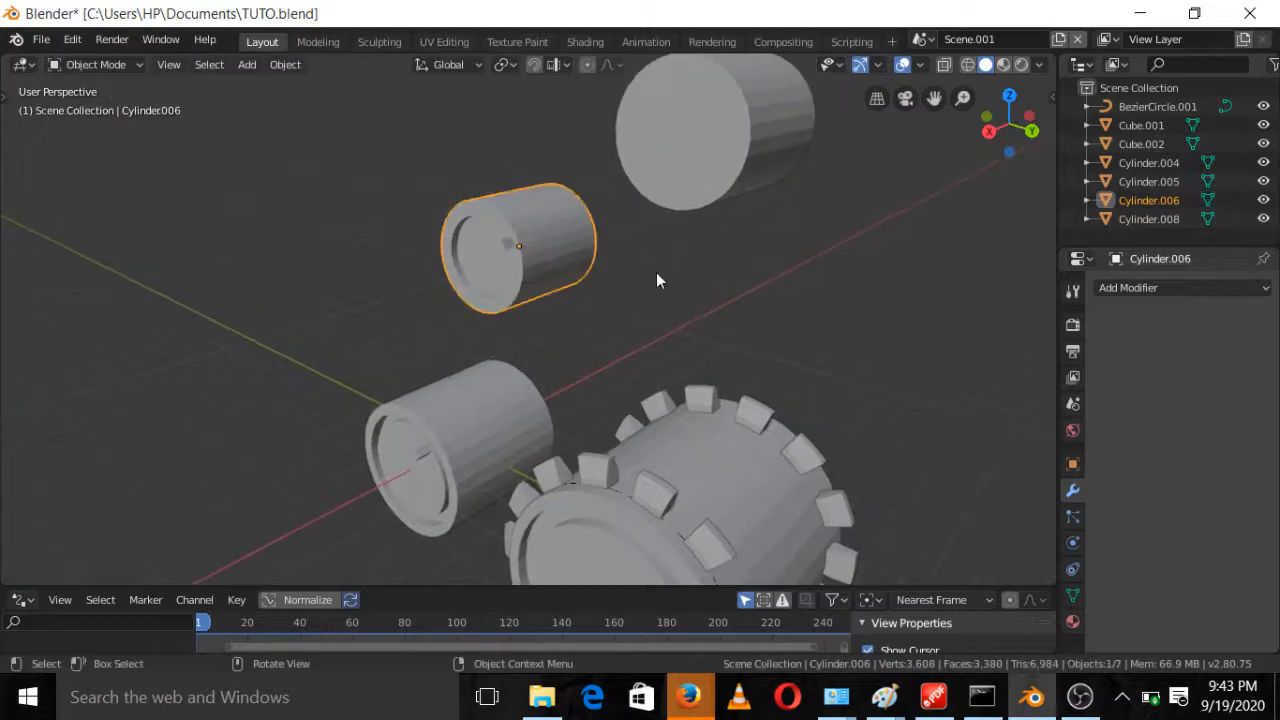
middle_drag(663, 274, 664, 164)
click(665, 170)
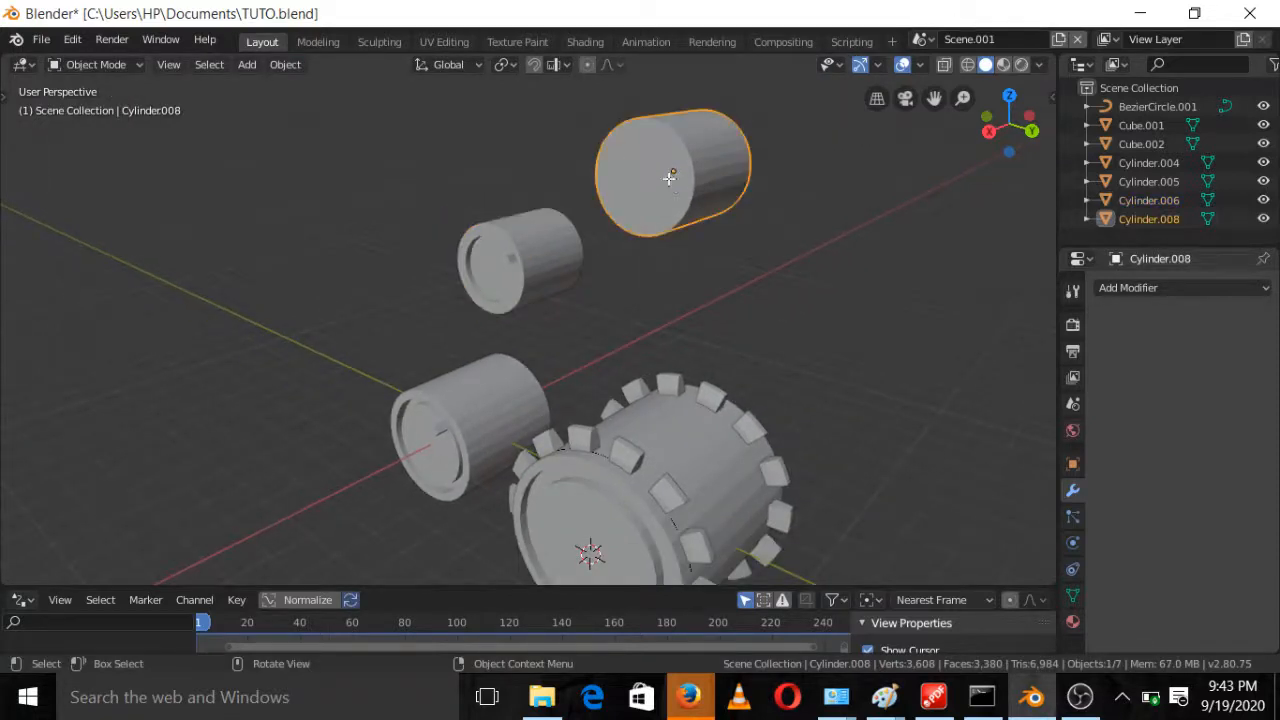
key(Tab)
click(665, 189)
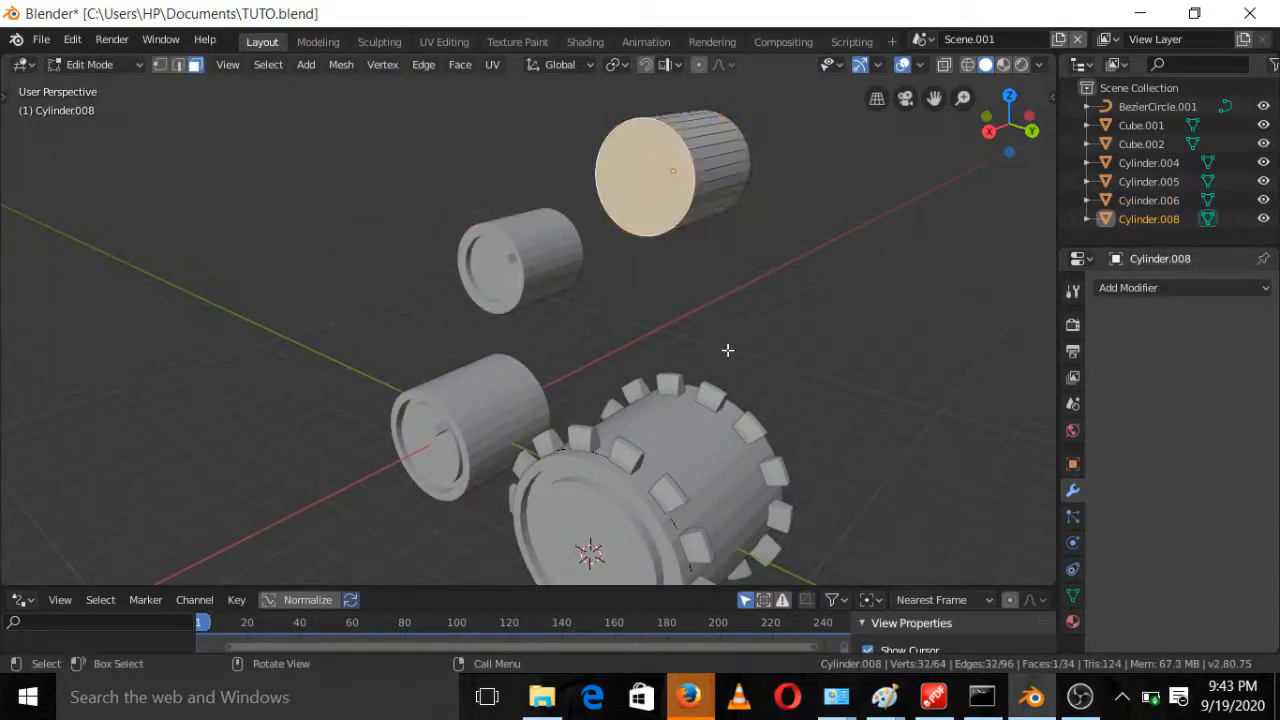
key(i)
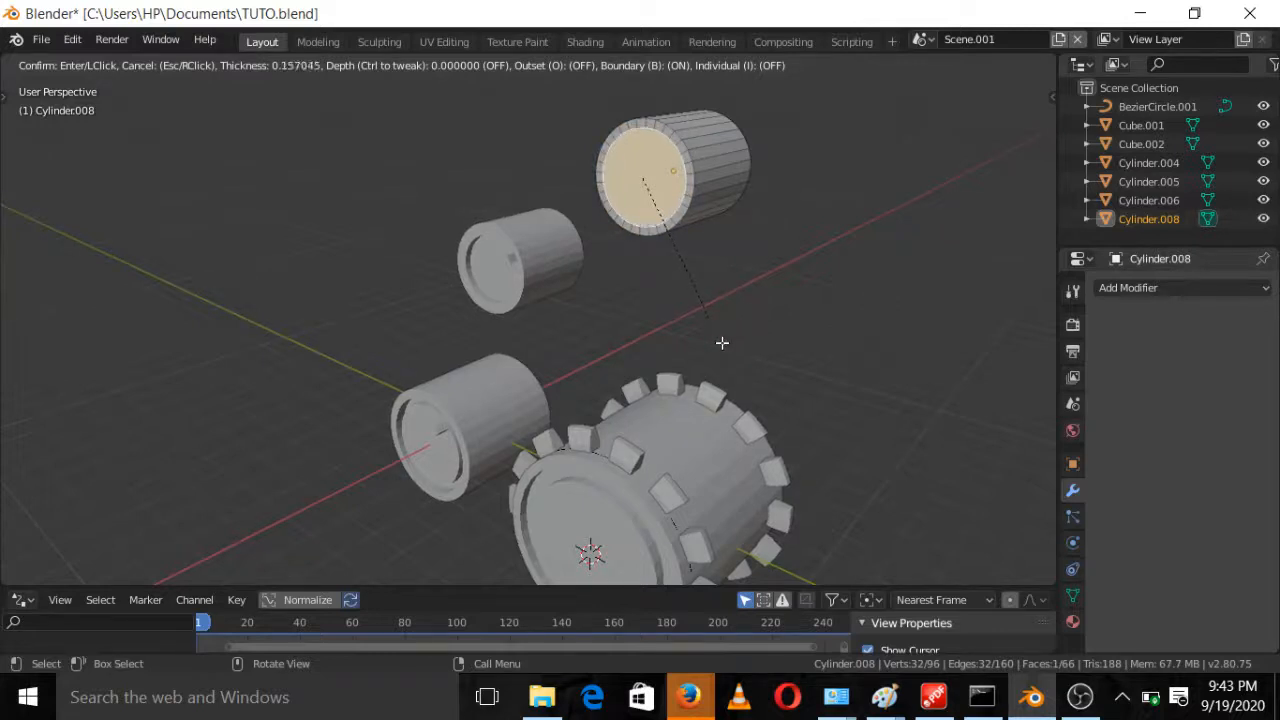
click(721, 335)
Inset the uppermost cylinder's end face again by about 0.121 m and extrude it inward about 0.107 m
key(i)
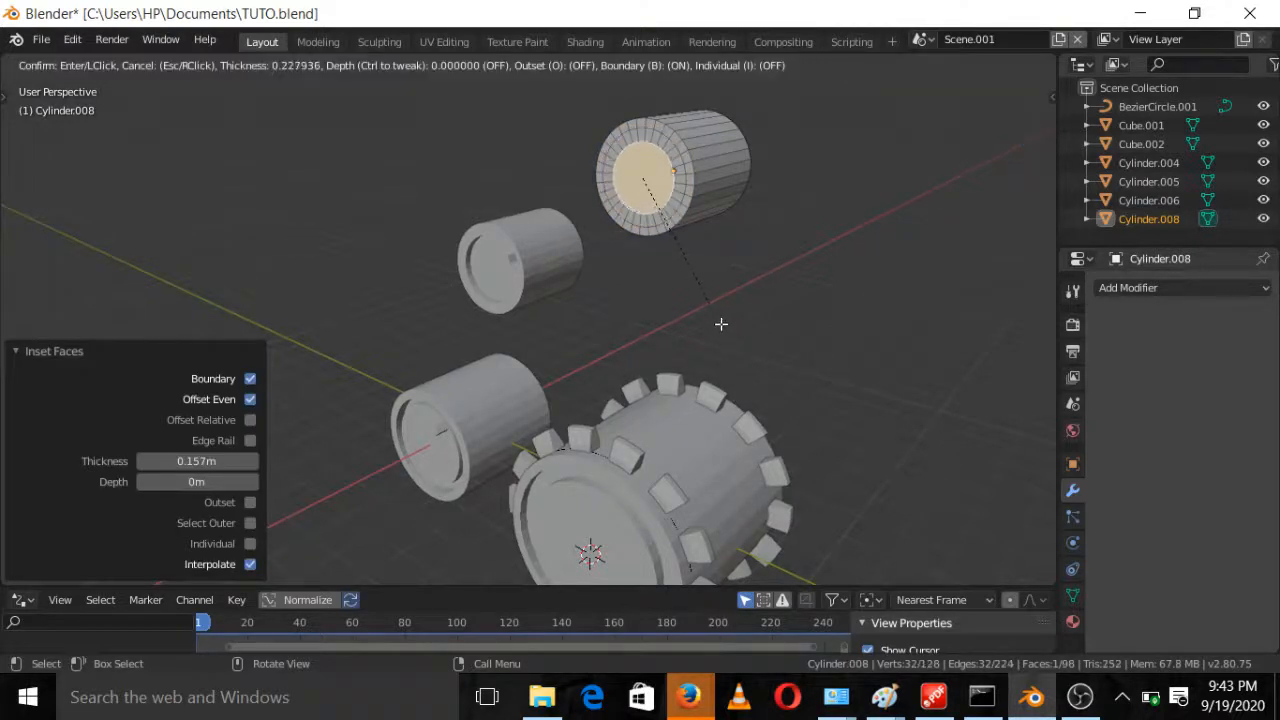
click(720, 323)
scroll(722, 311, up, 2)
key(e)
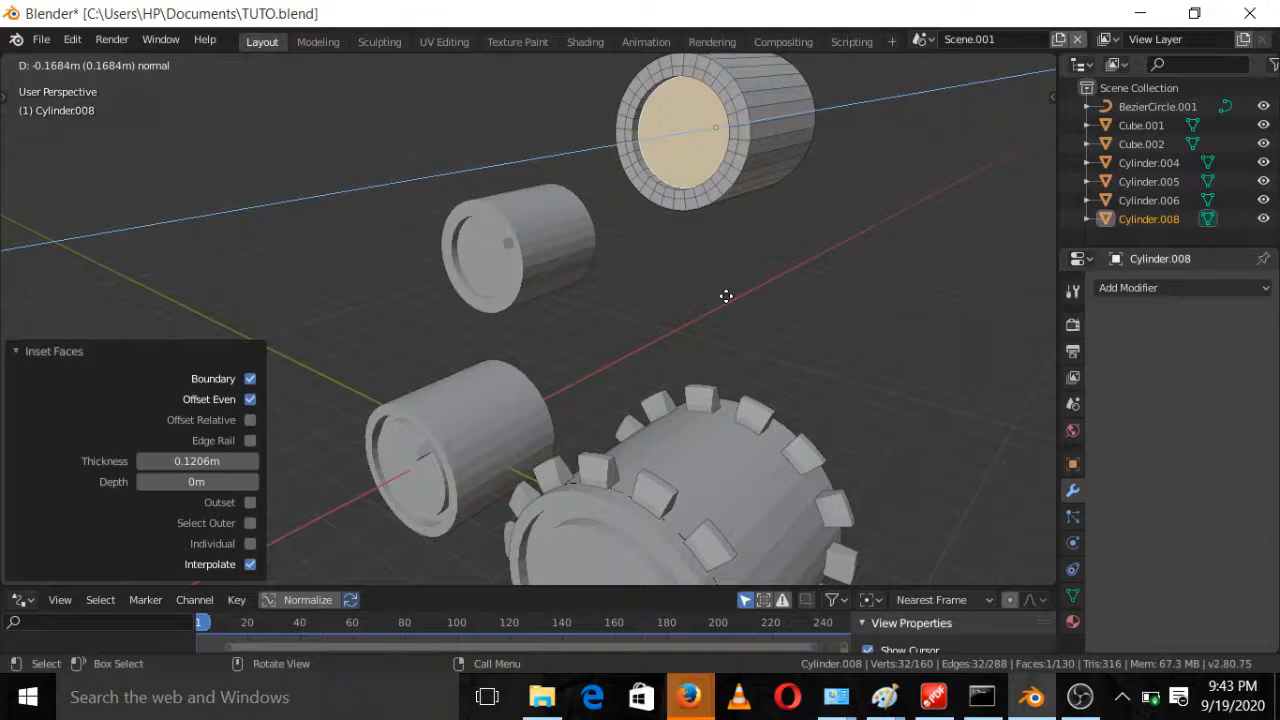
click(709, 173)
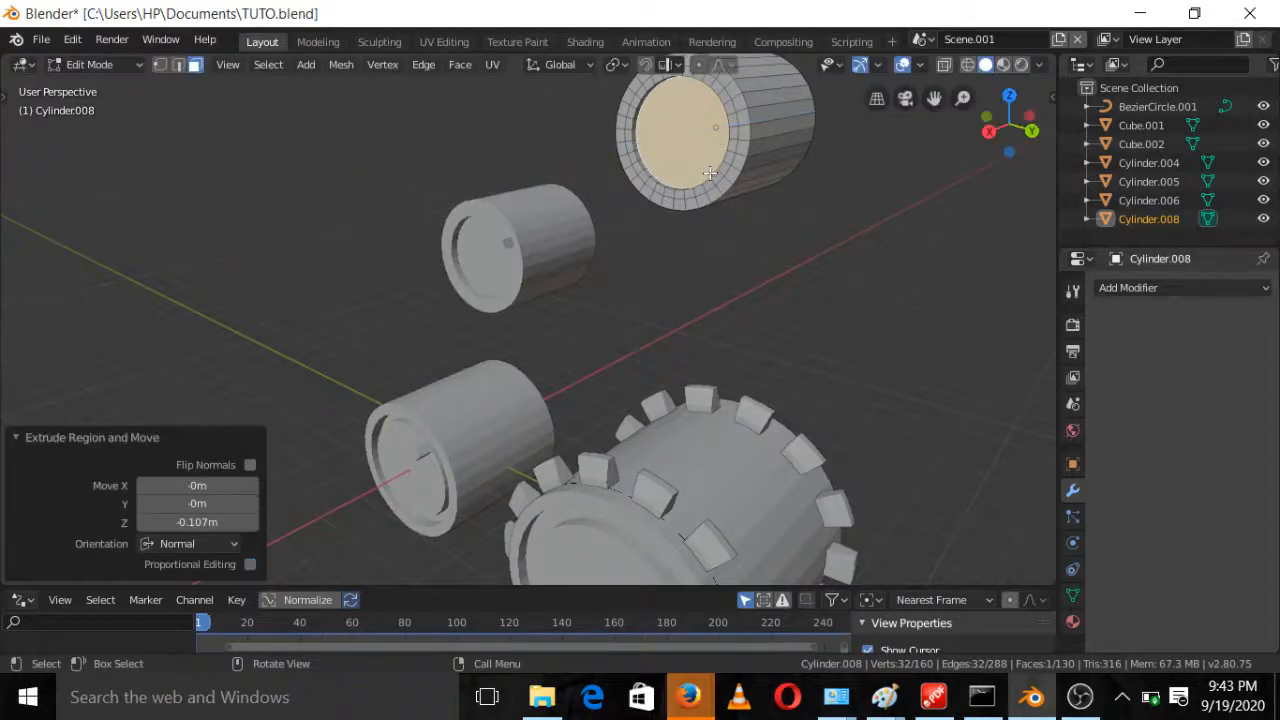
Extrude one segment of the uppermost cylinder's inner rim ring outward and return to Object Mode
click(725, 106)
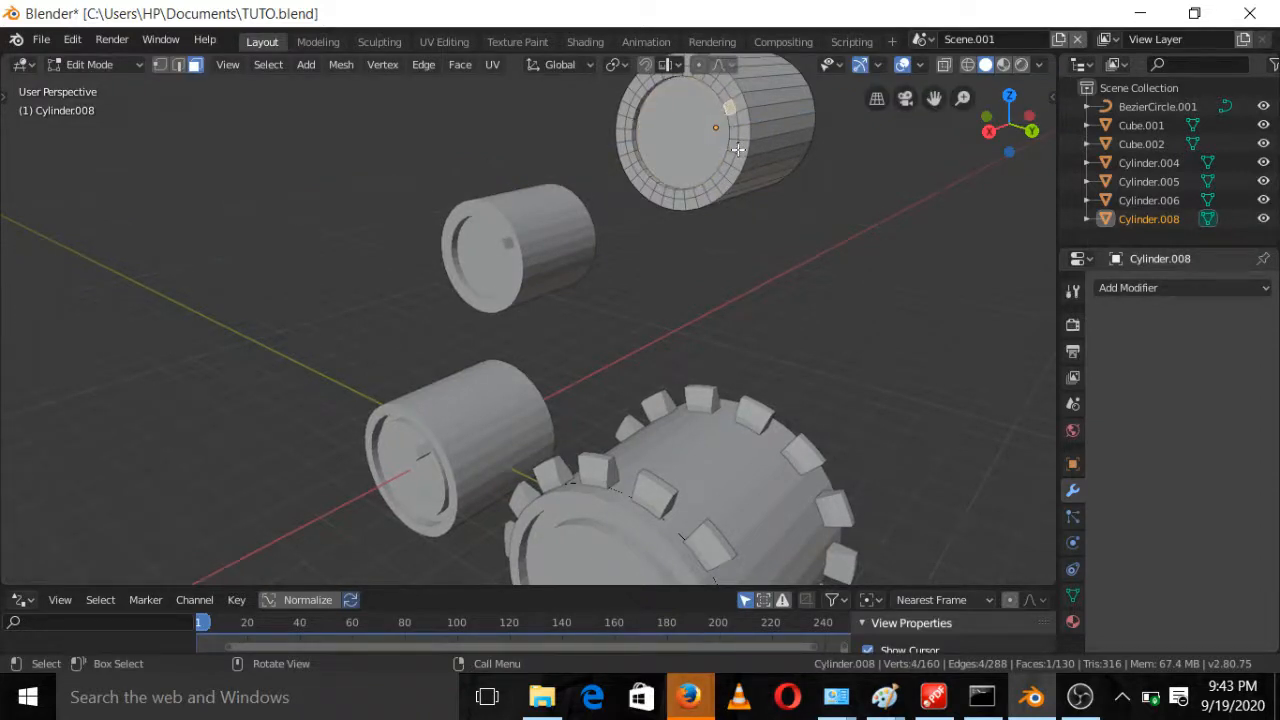
key(e)
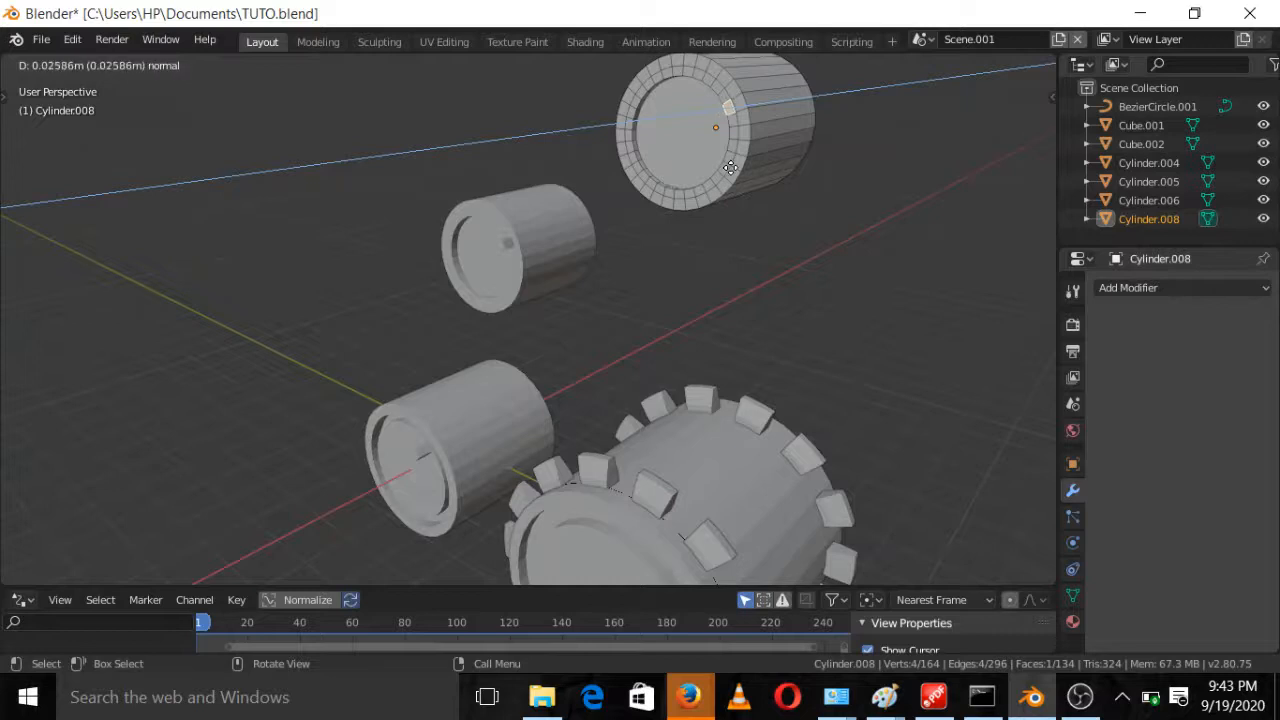
click(727, 175)
middle_drag(727, 178, 721, 219)
key(Tab)
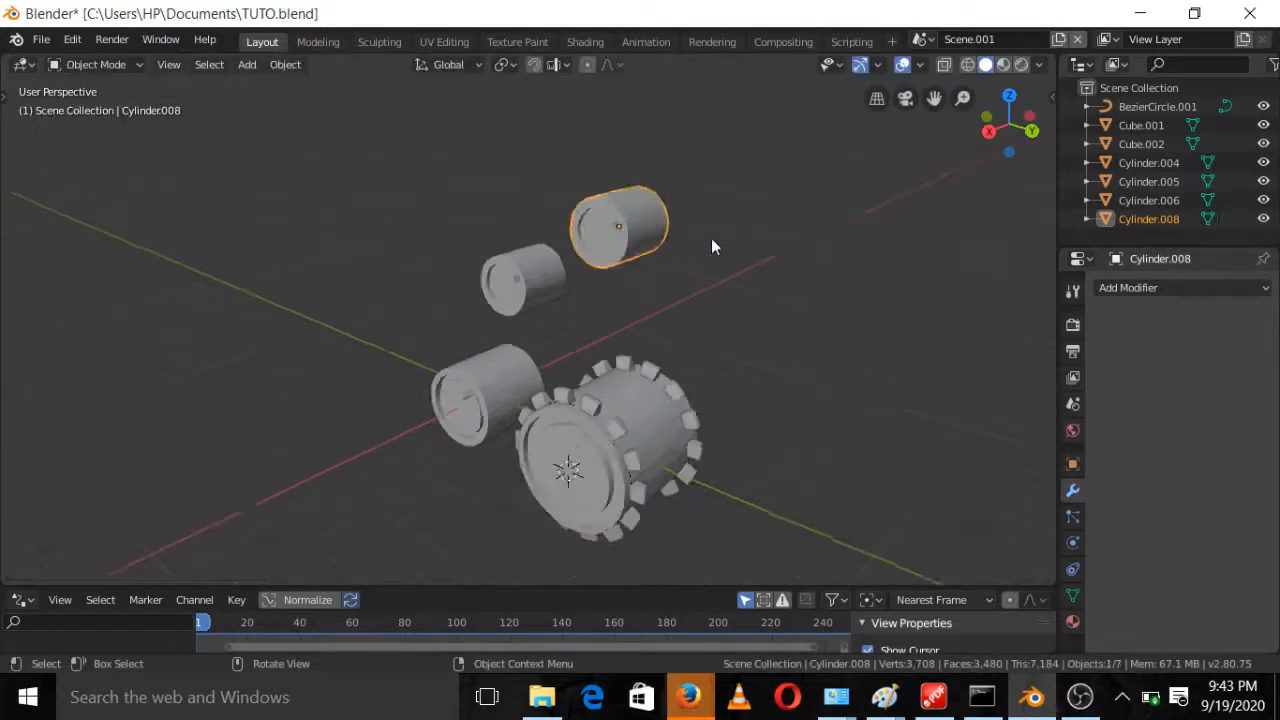
Join the two tooth rings (Cube.001 and Cube.002) with the drive wheel (Cylinder.005) into one object
key(KP_3)
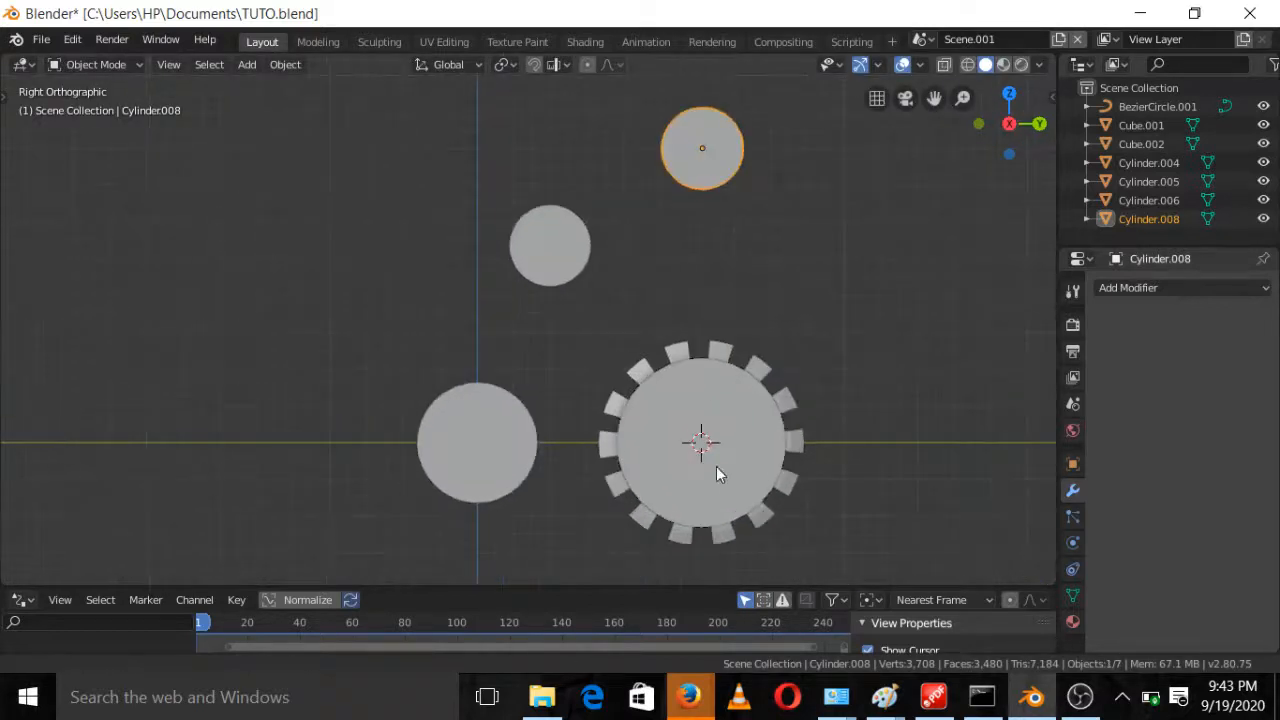
shift+middle_drag(714, 471, 703, 380)
click(686, 355)
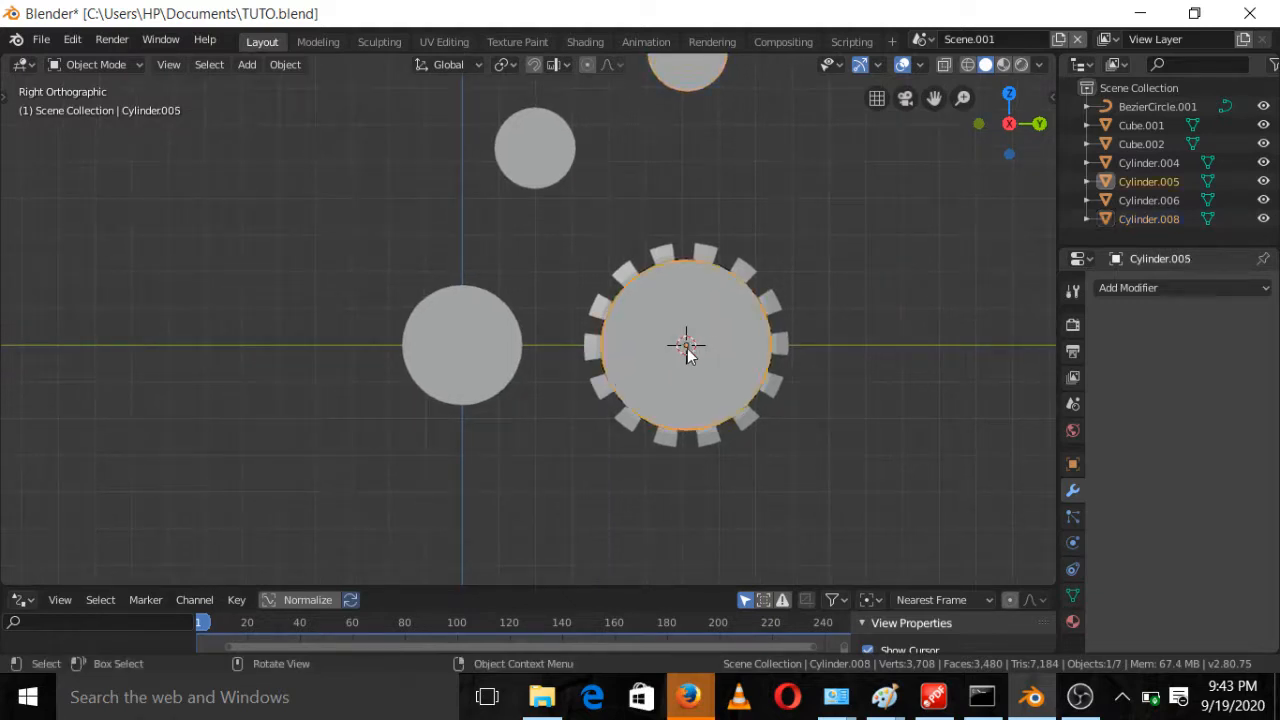
click(710, 262)
middle_drag(709, 254, 740, 363)
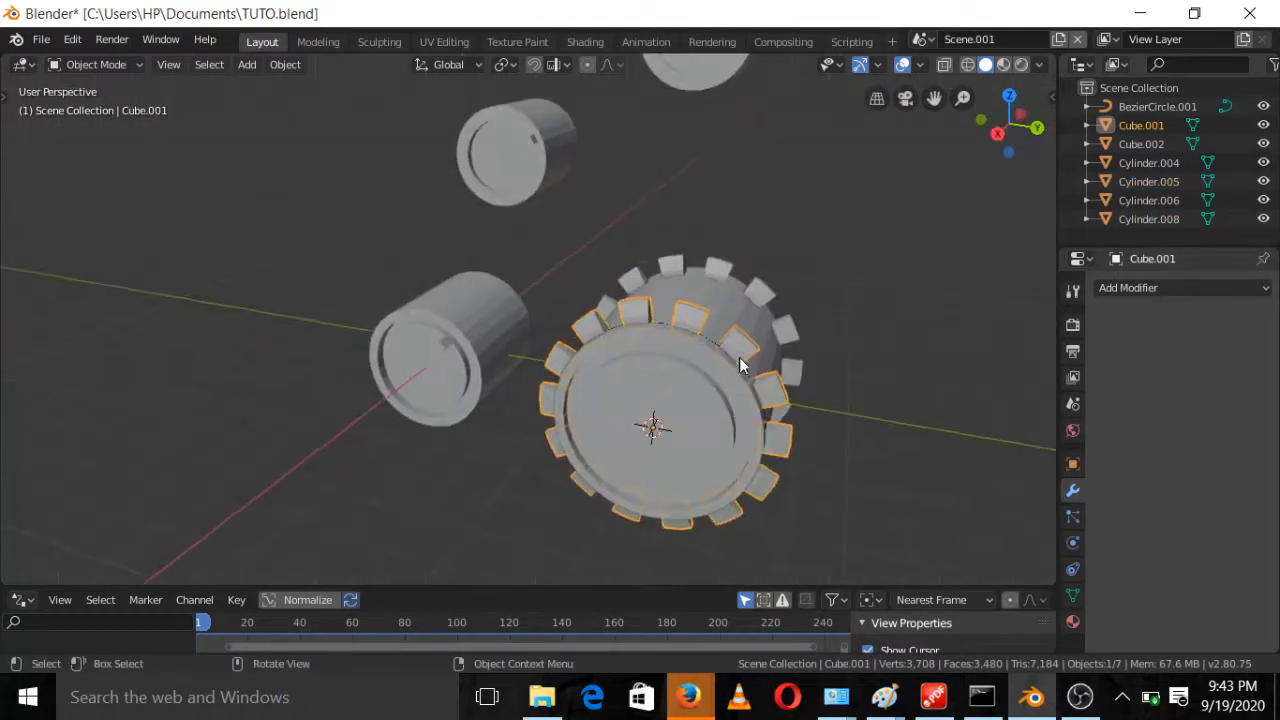
shift+click(724, 274)
shift+click(723, 302)
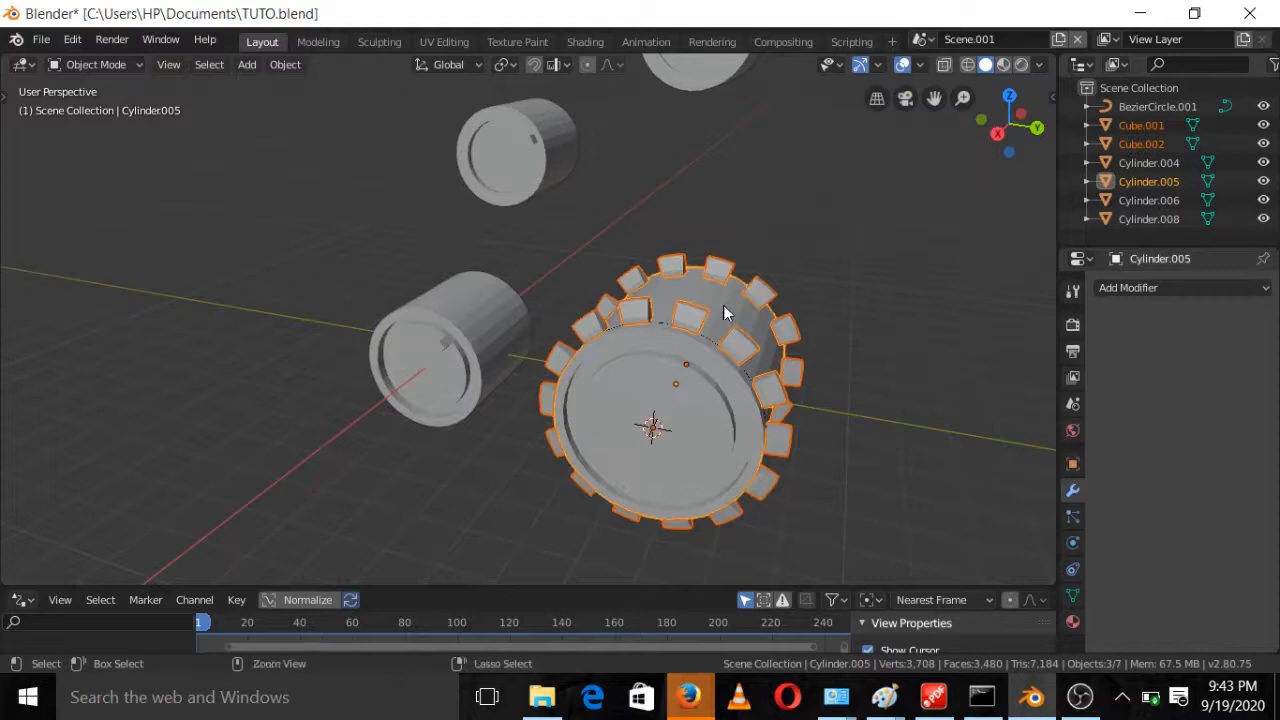
key(ctrl+j)
Move the joined toothed wheel about 2 m along the positive global Y axis, away from the smooth wheel
middle_drag(726, 315, 779, 417)
key(KP_3)
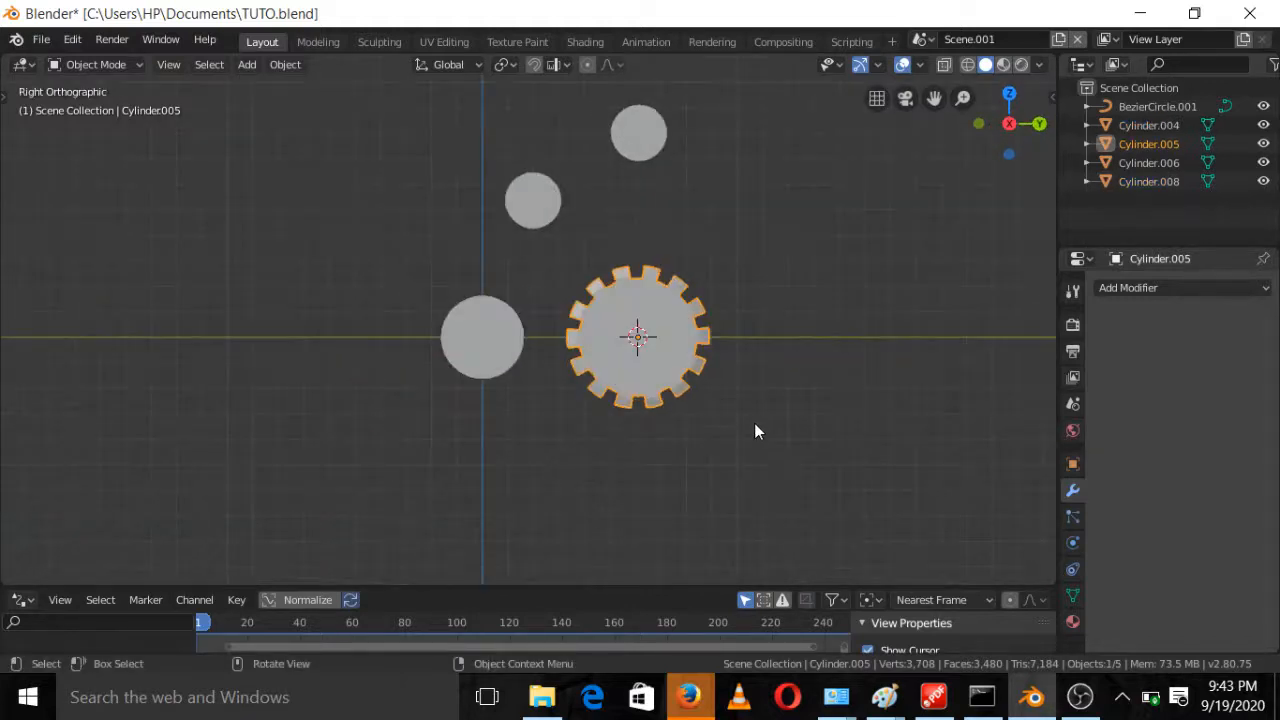
scroll(752, 425, up, 1)
scroll(752, 420, down, 3)
shift+middle_drag(757, 409, 700, 437)
key(g)
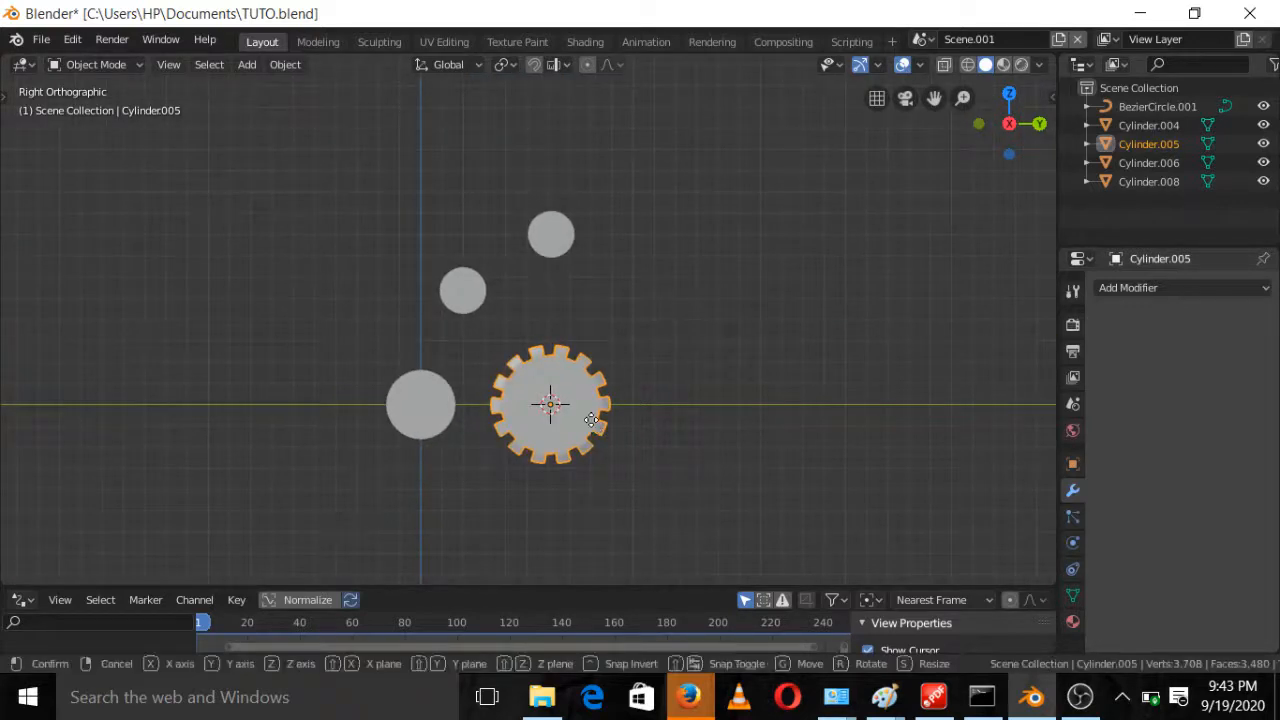
key(y)
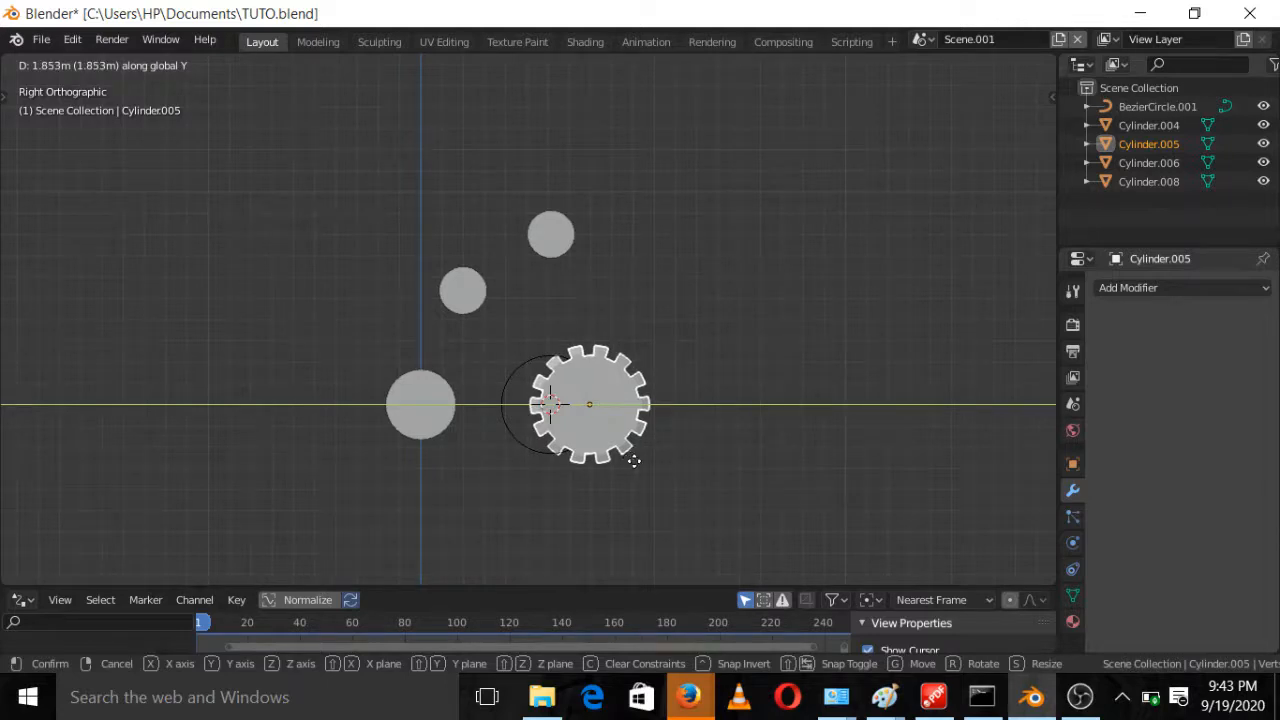
click(632, 458)
Delete the leftover Bezier circle (BezierCircle.001) beside the toothed wheel
click(537, 370)
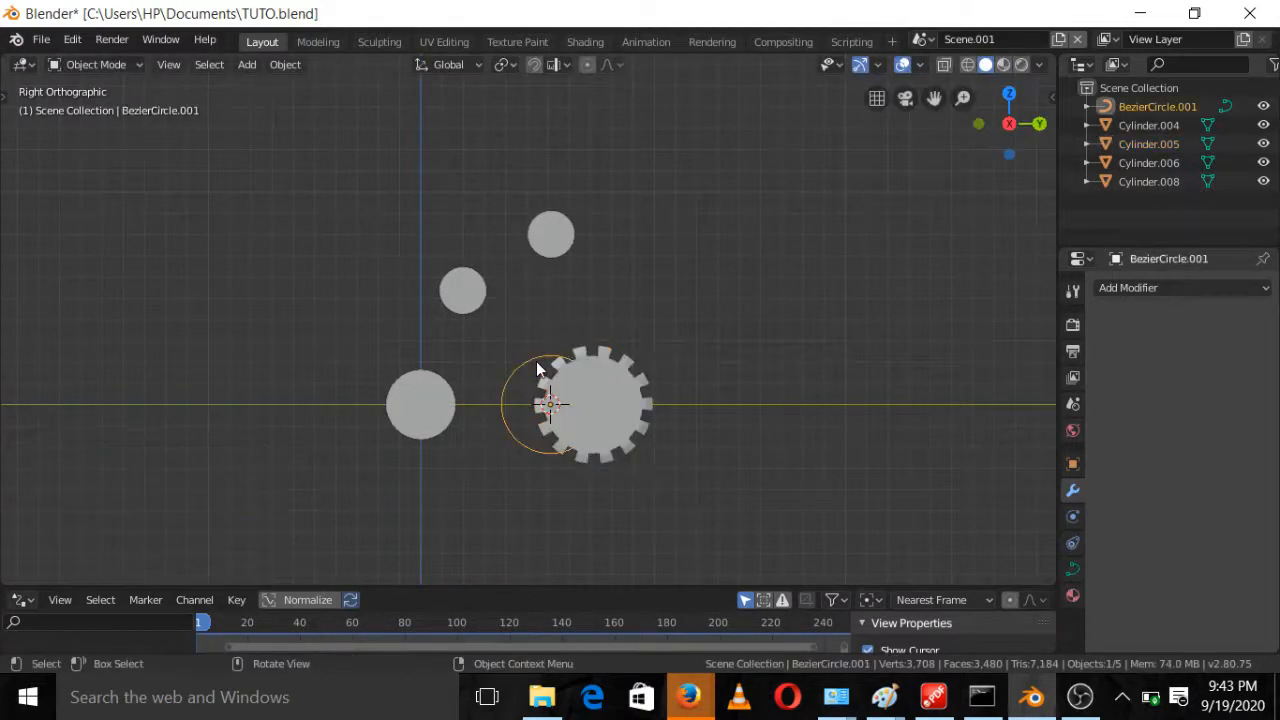
key(x)
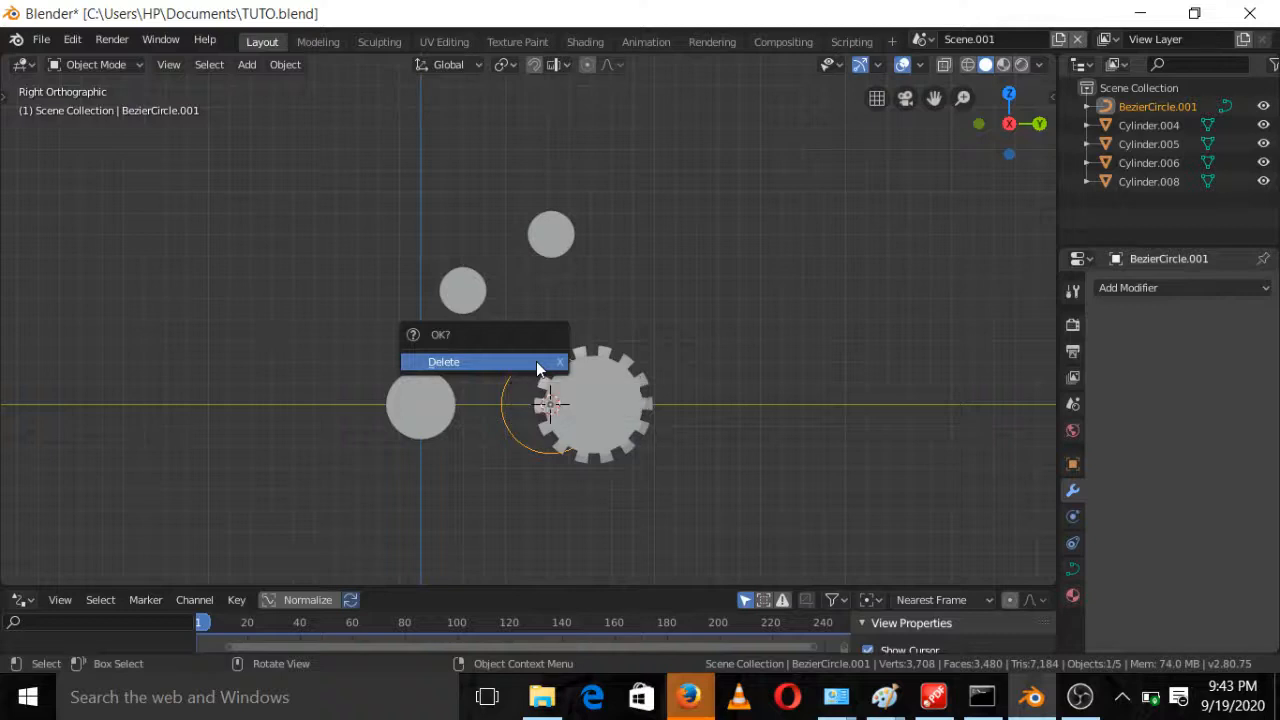
click(536, 361)
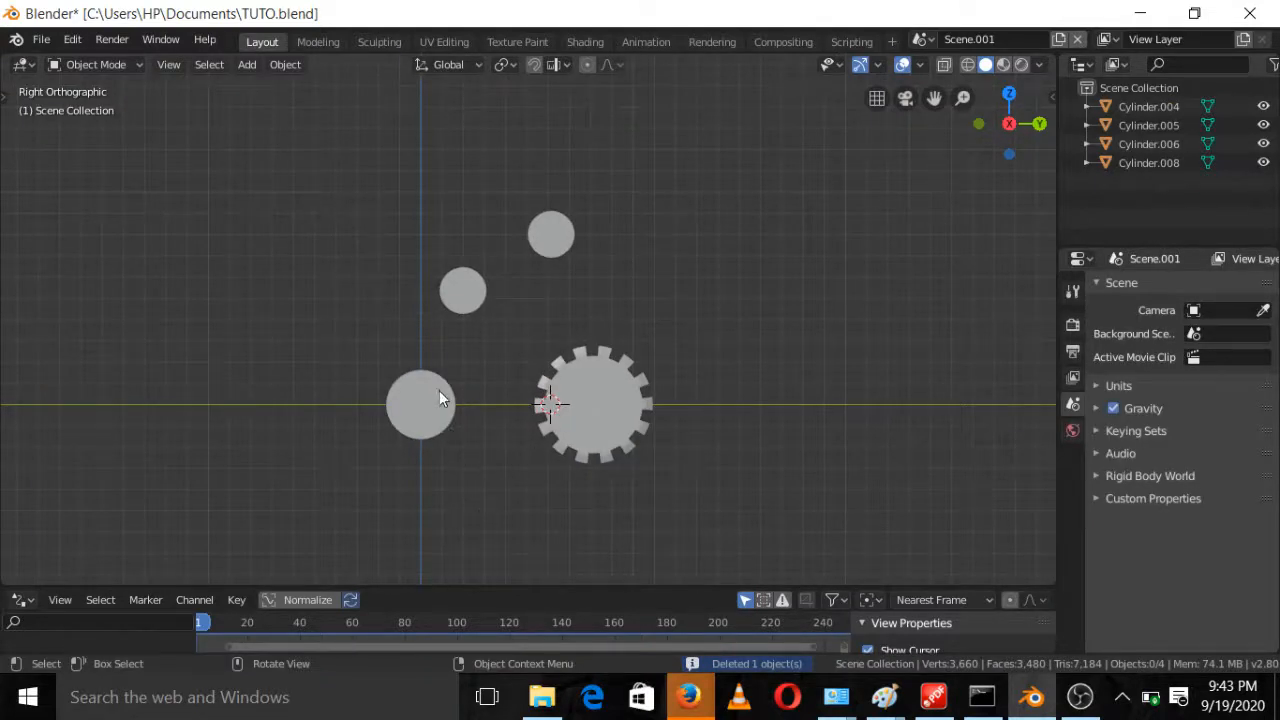
Place the 3D cursor midway between the large smooth wheel and the toothed wheel in side view and add a mesh cylinder there
scroll(473, 432, up, 2)
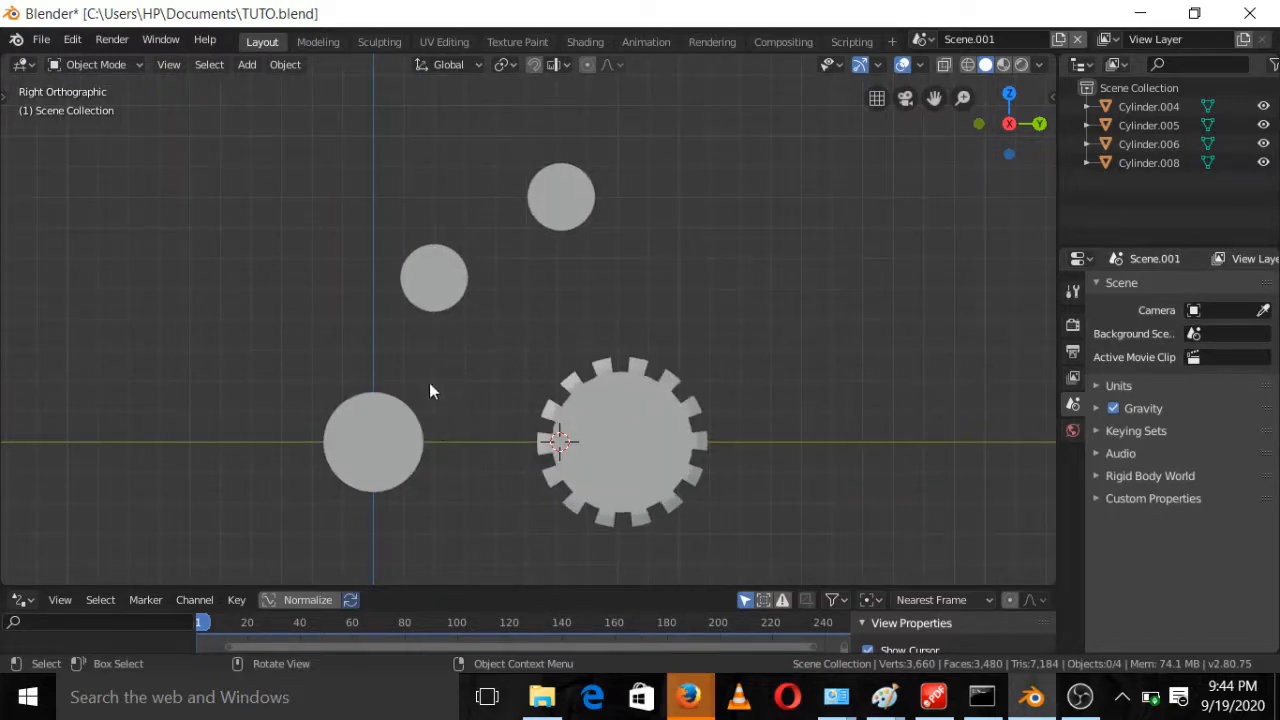
scroll(440, 320, down, 2)
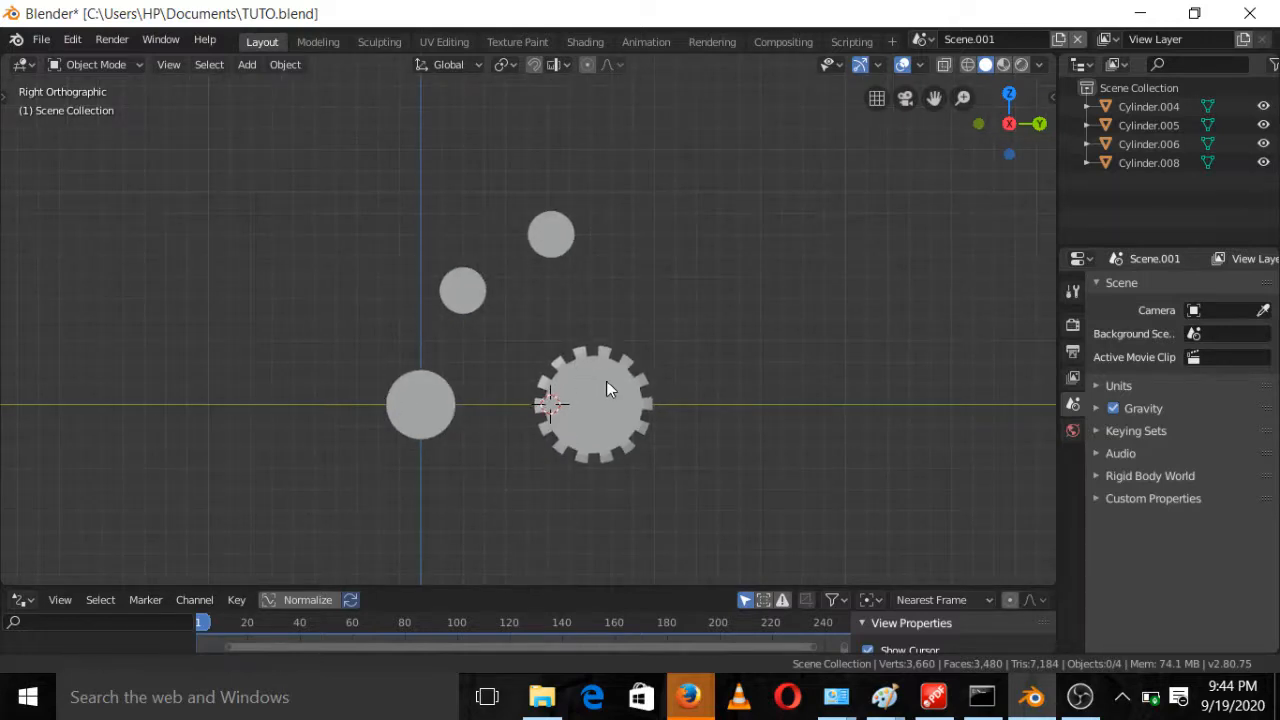
shift+middle_drag(608, 386, 690, 331)
scroll(661, 372, up, 2)
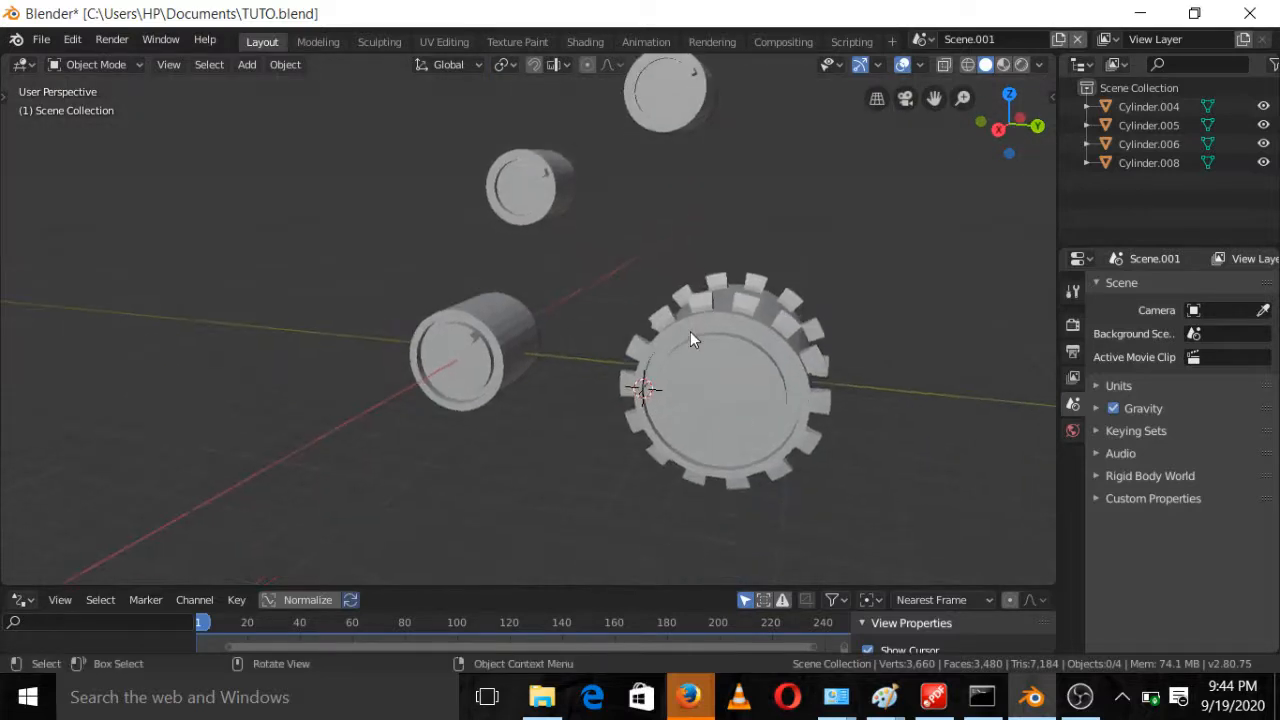
key(KP_3)
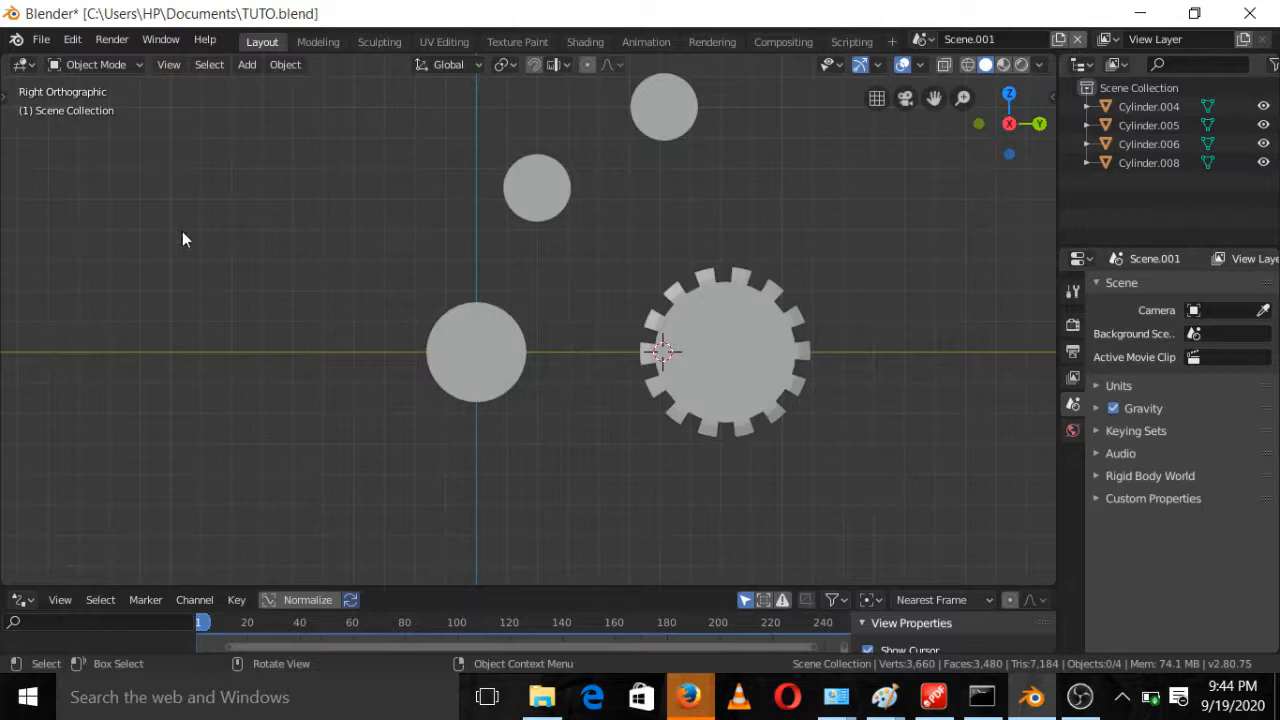
key(t)
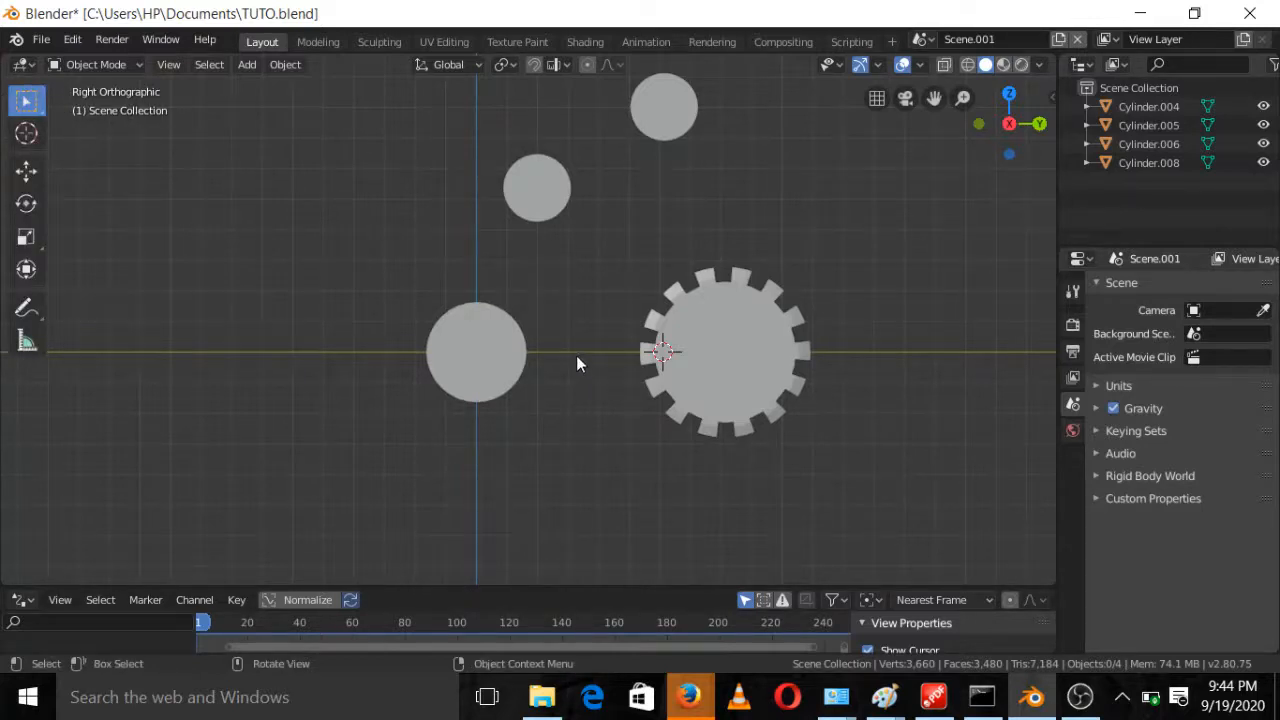
click(38, 135)
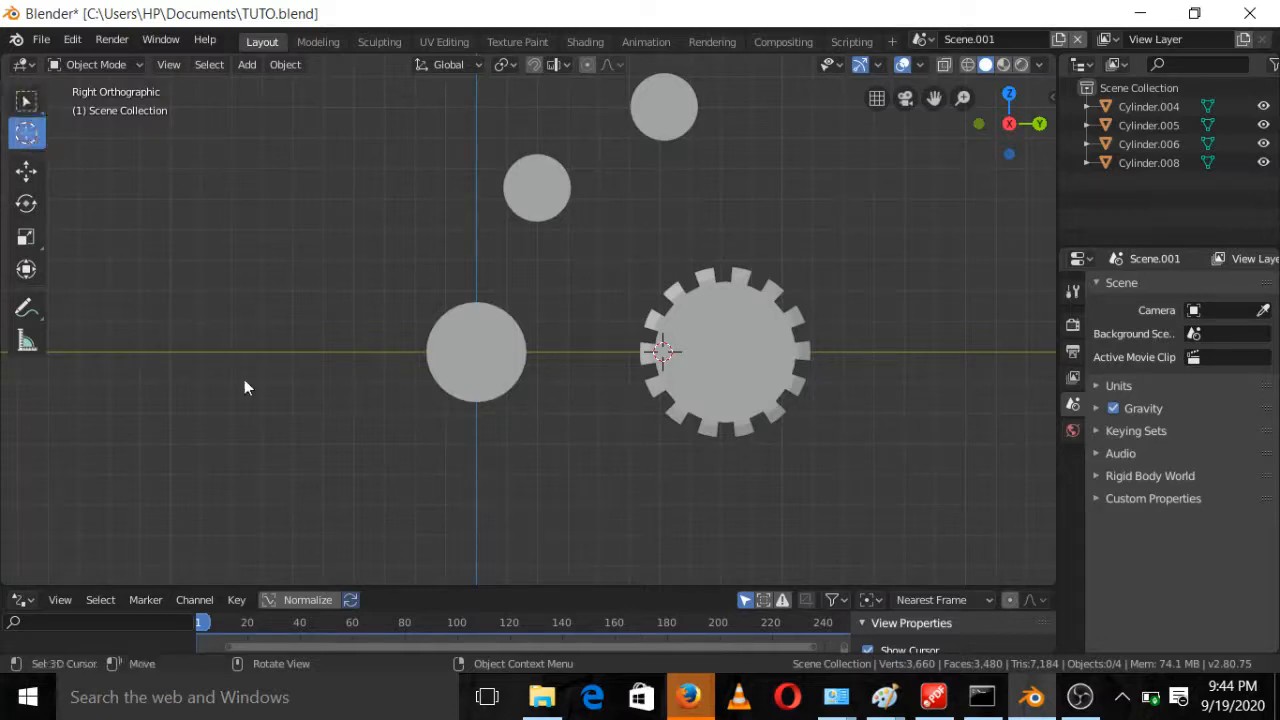
click(579, 348)
key(shift+a)
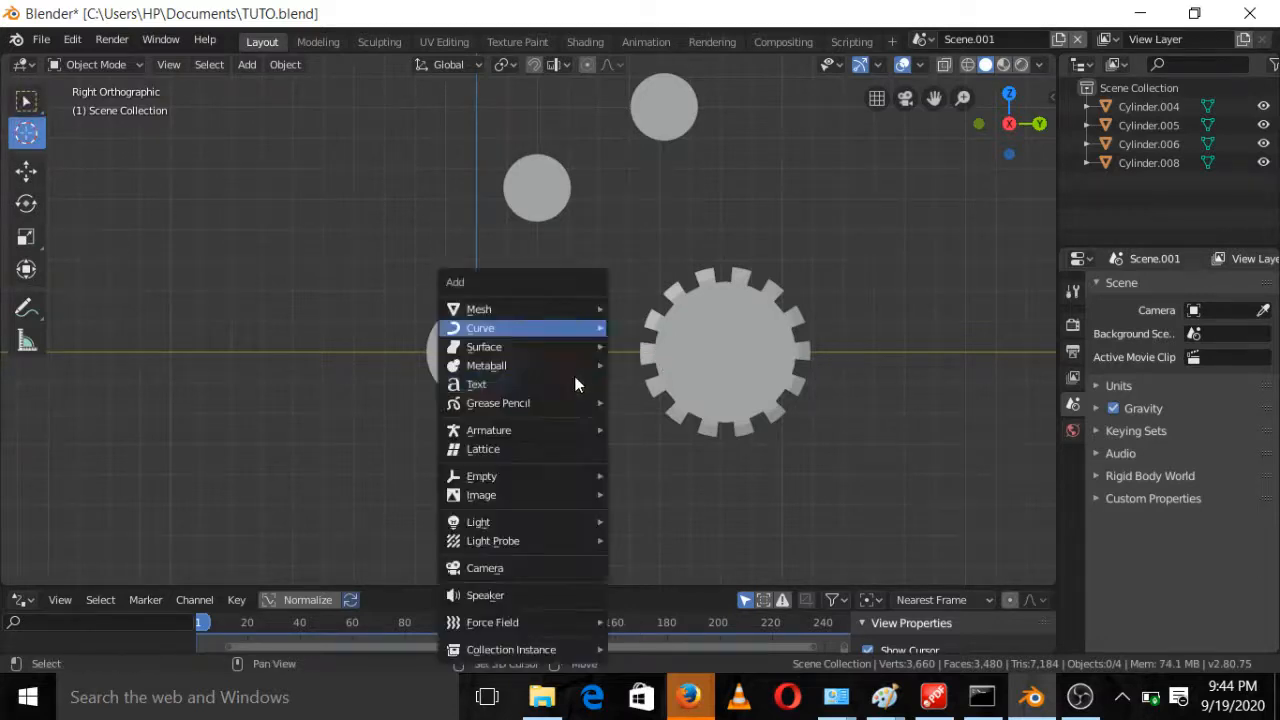
mouse_move(592, 309)
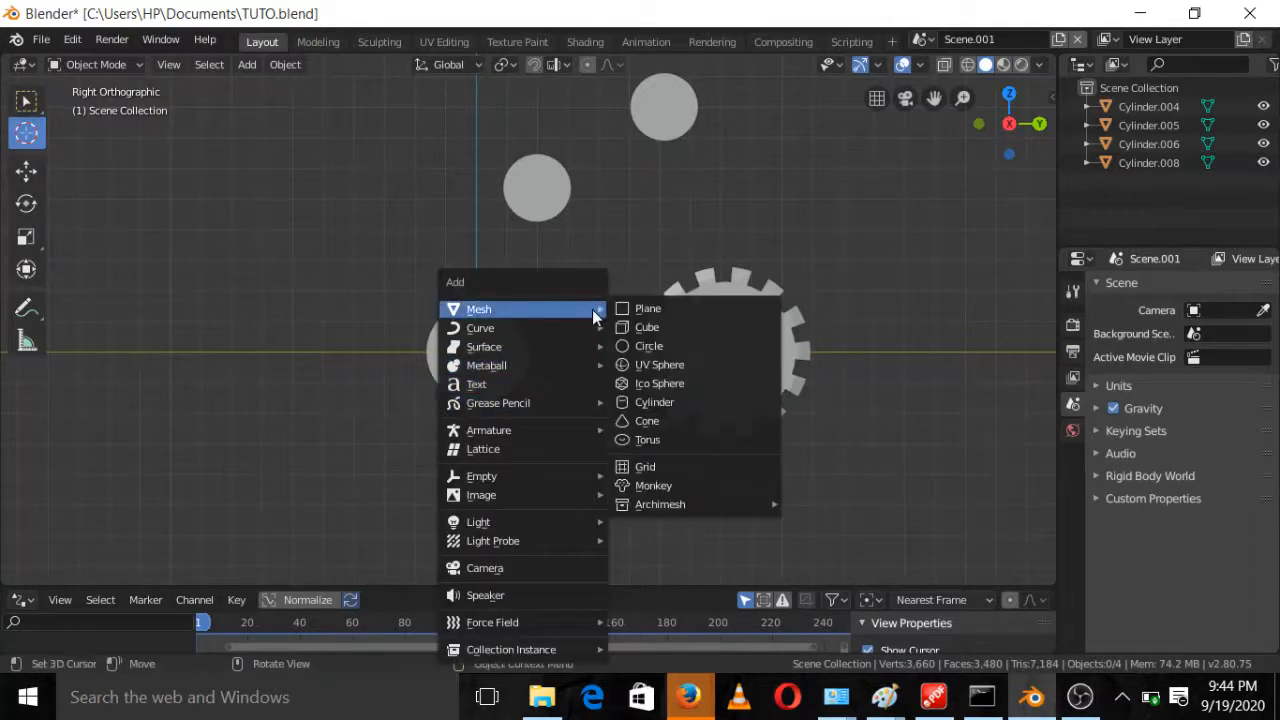
click(643, 407)
Rotate the new cylinder 90° about the global X axis
scroll(640, 407, up, 2)
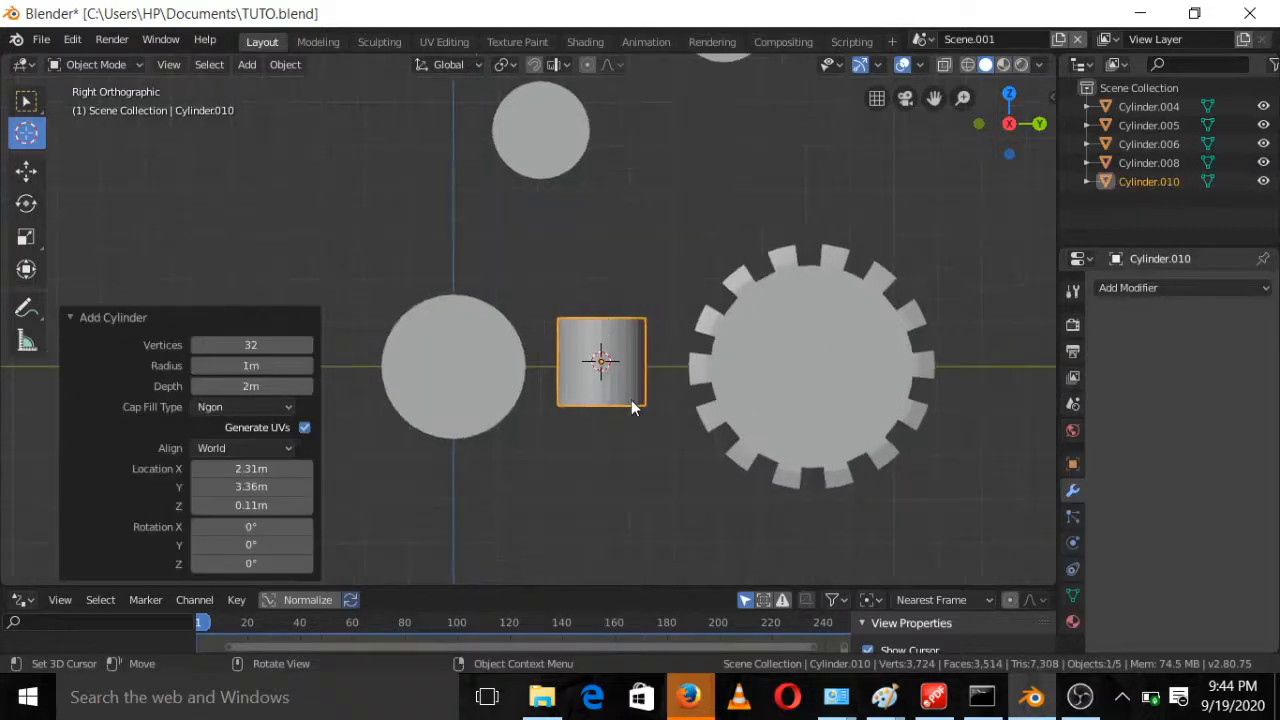
key(r)
key(x)
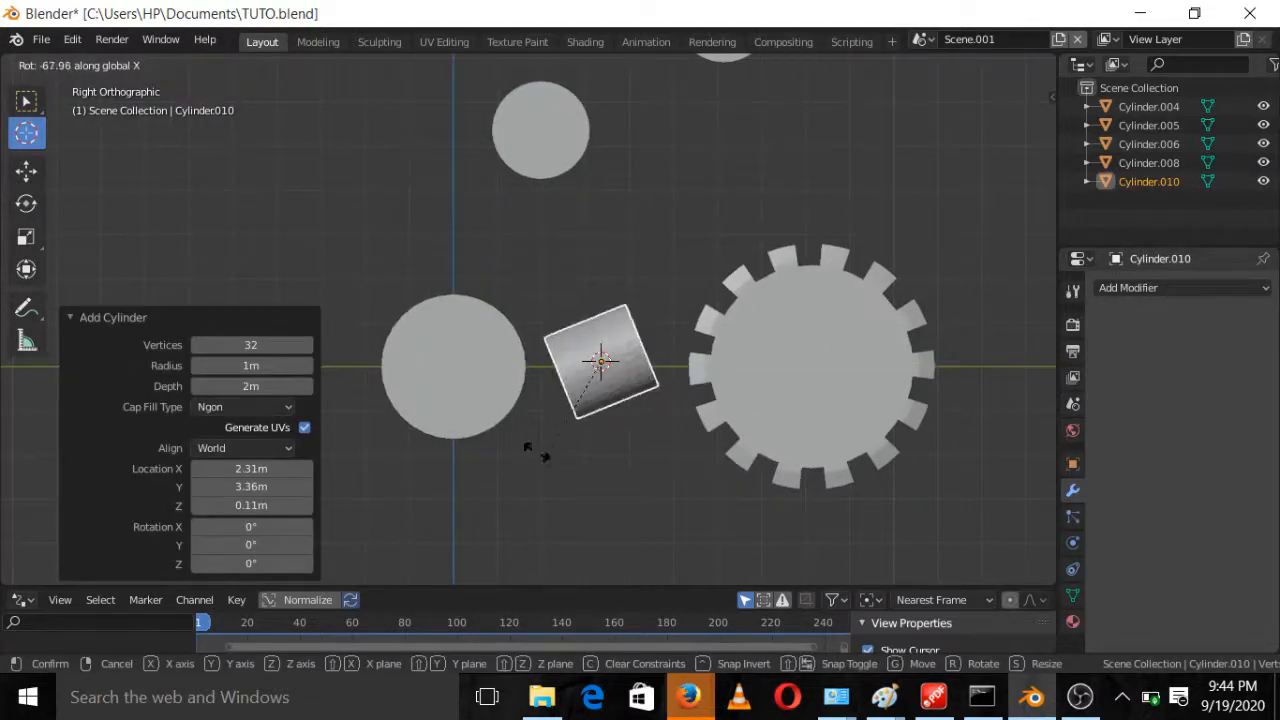
text(90)
key(Return)
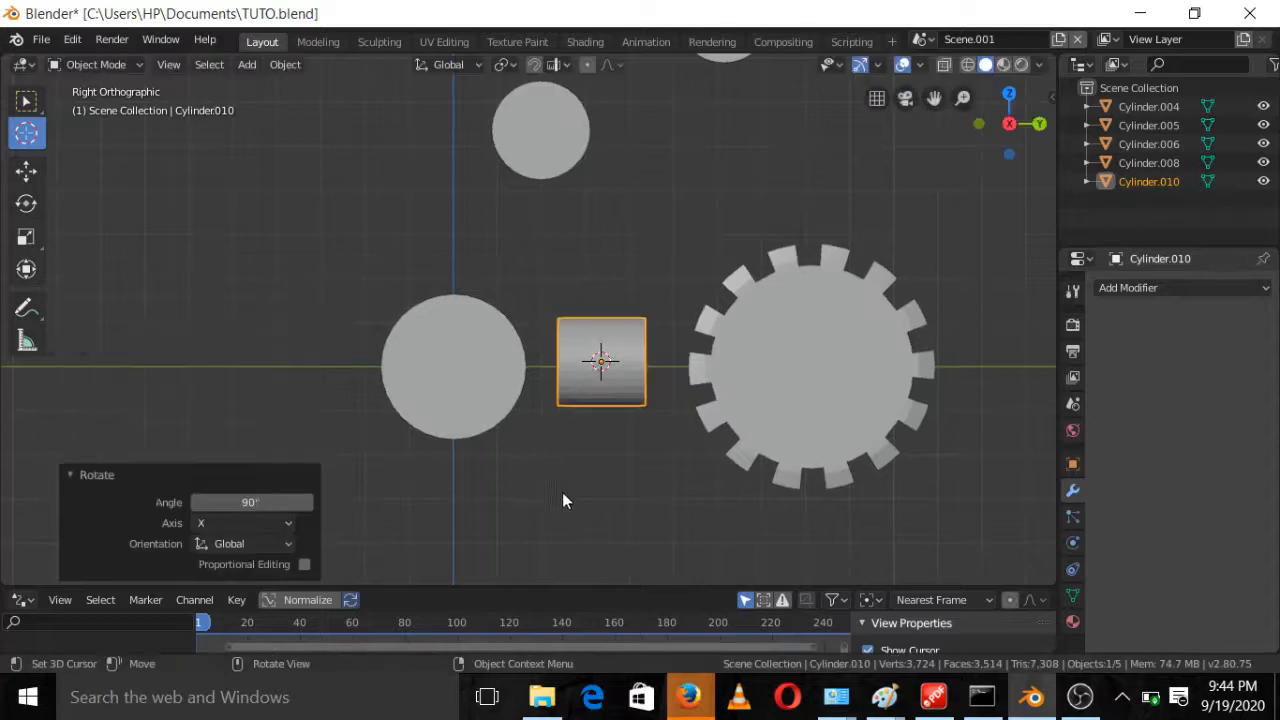
Scale the new cylinder uniformly to about 0.409 and view it in top orthographic view
scroll(572, 477, up, 1)
key(s)
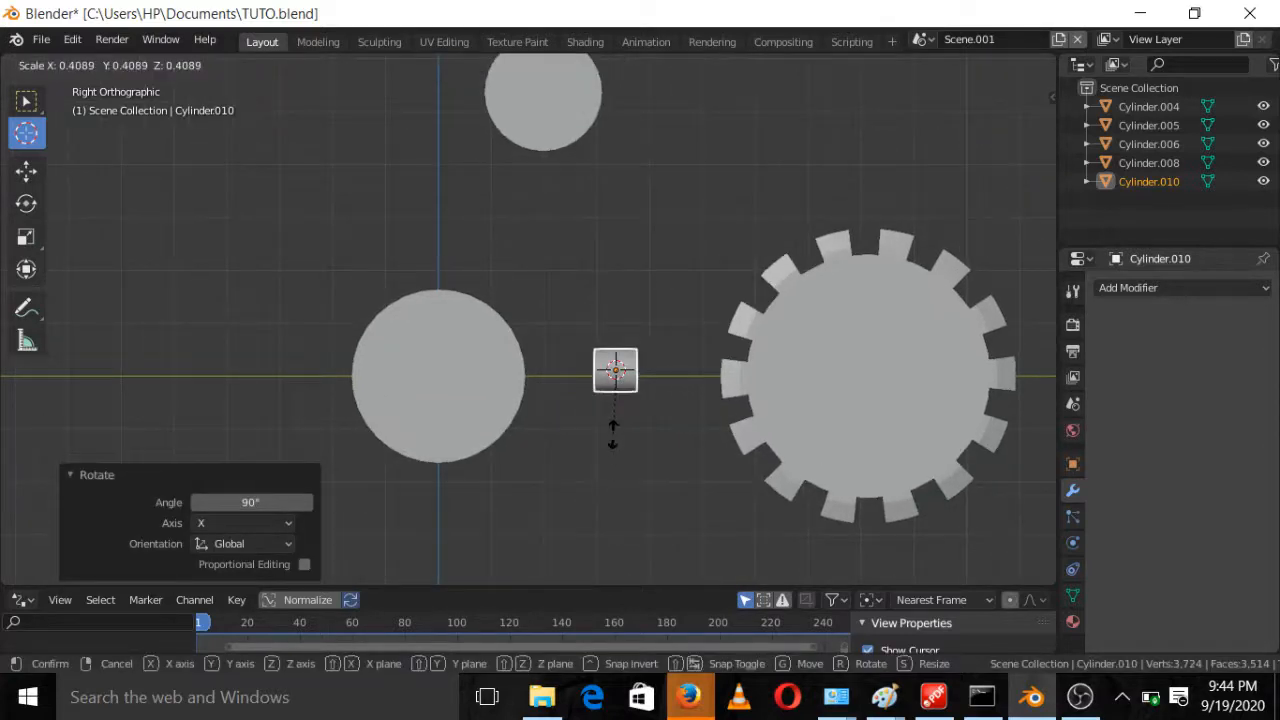
click(614, 415)
scroll(614, 423, up, 4)
scroll(621, 423, down, 2)
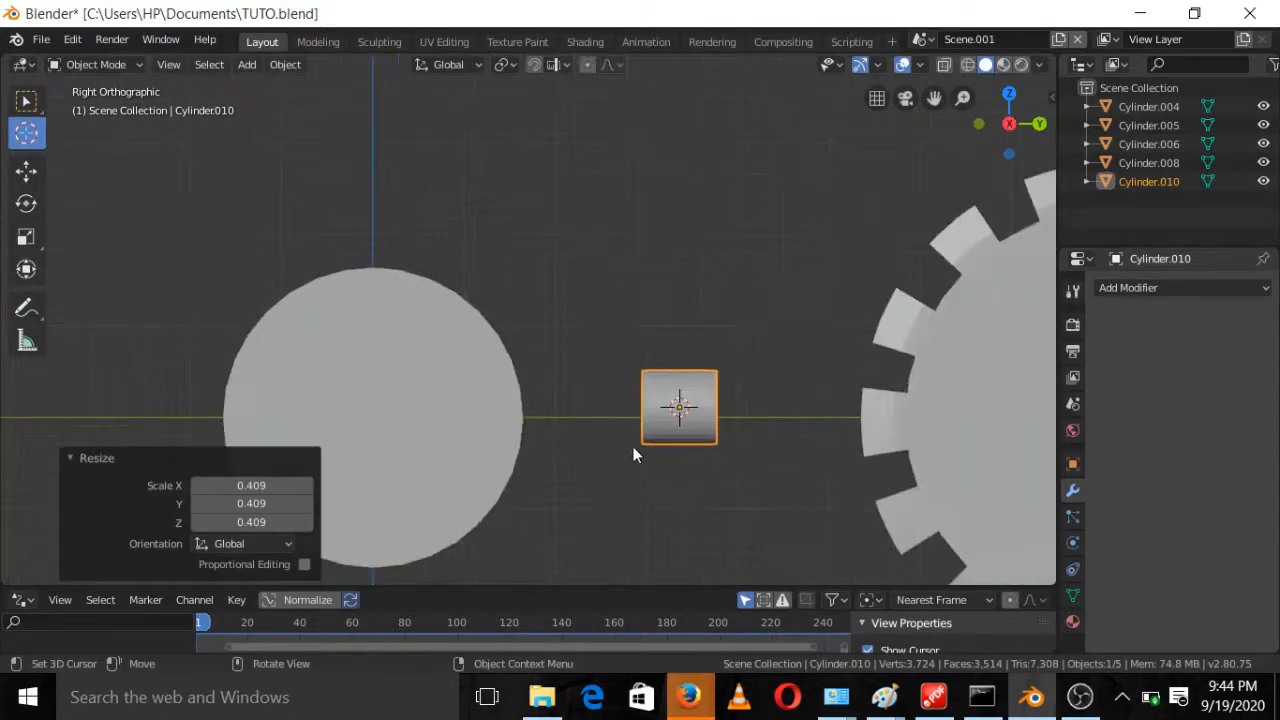
middle_drag(634, 449, 706, 486)
key(KP_7)
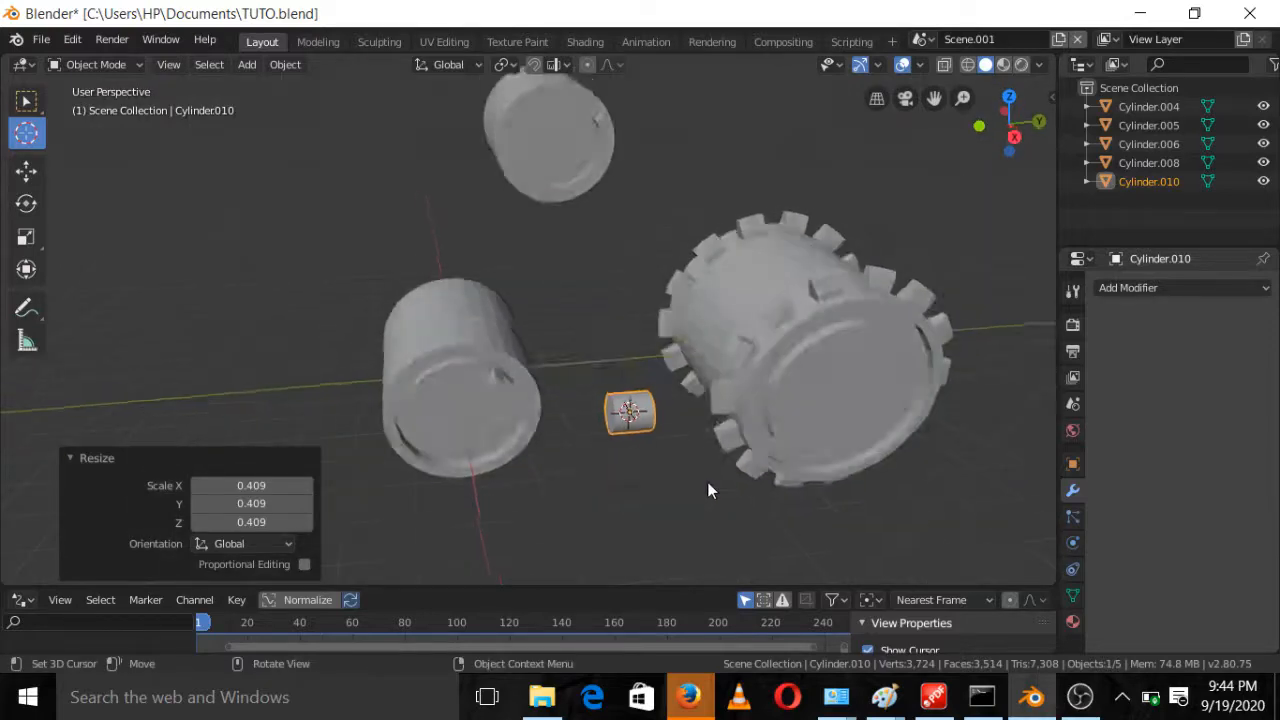
scroll(701, 364, up, 1)
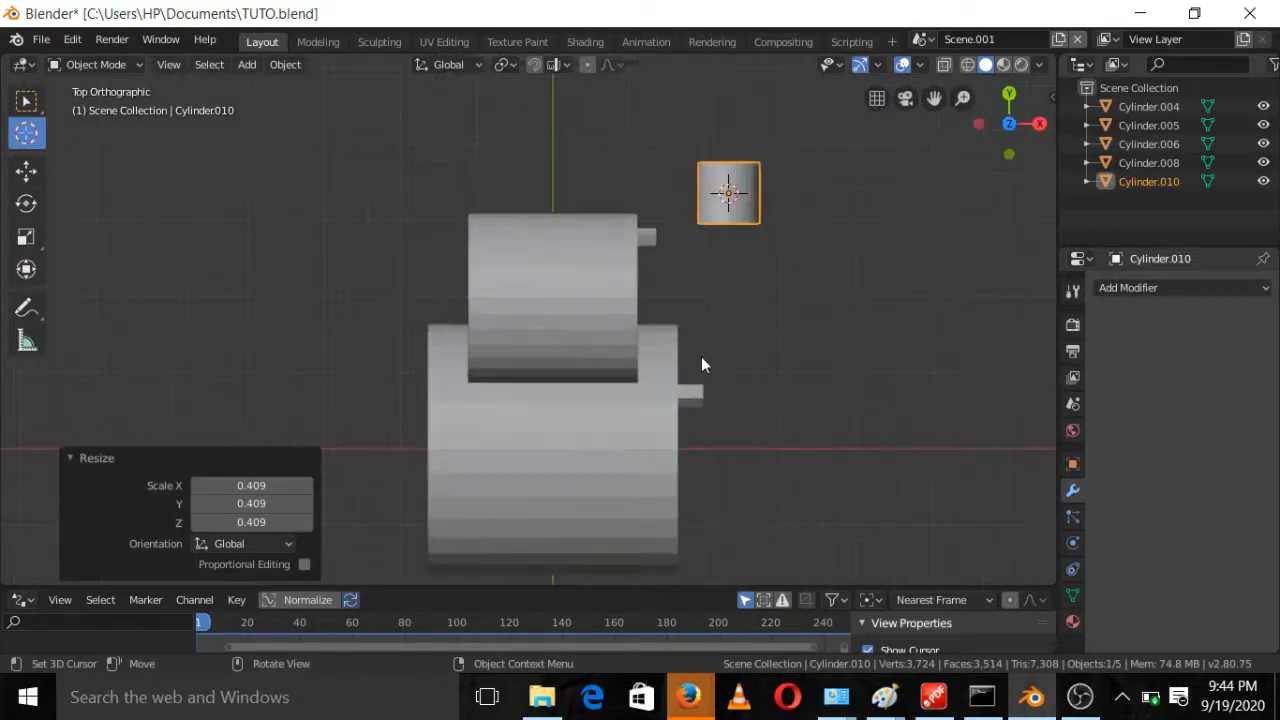
Move the new cylinder -2.3 m along the global X axis to centre it in line with the wheels
key(g)
key(x)
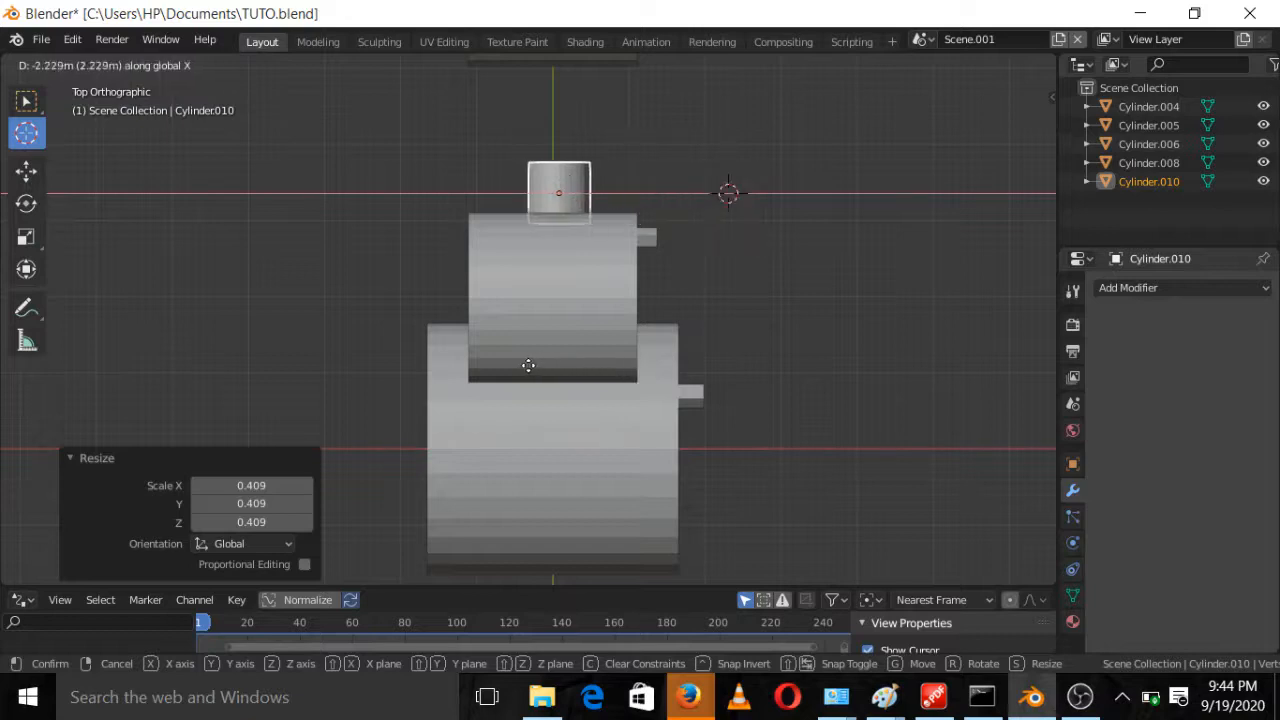
click(527, 375)
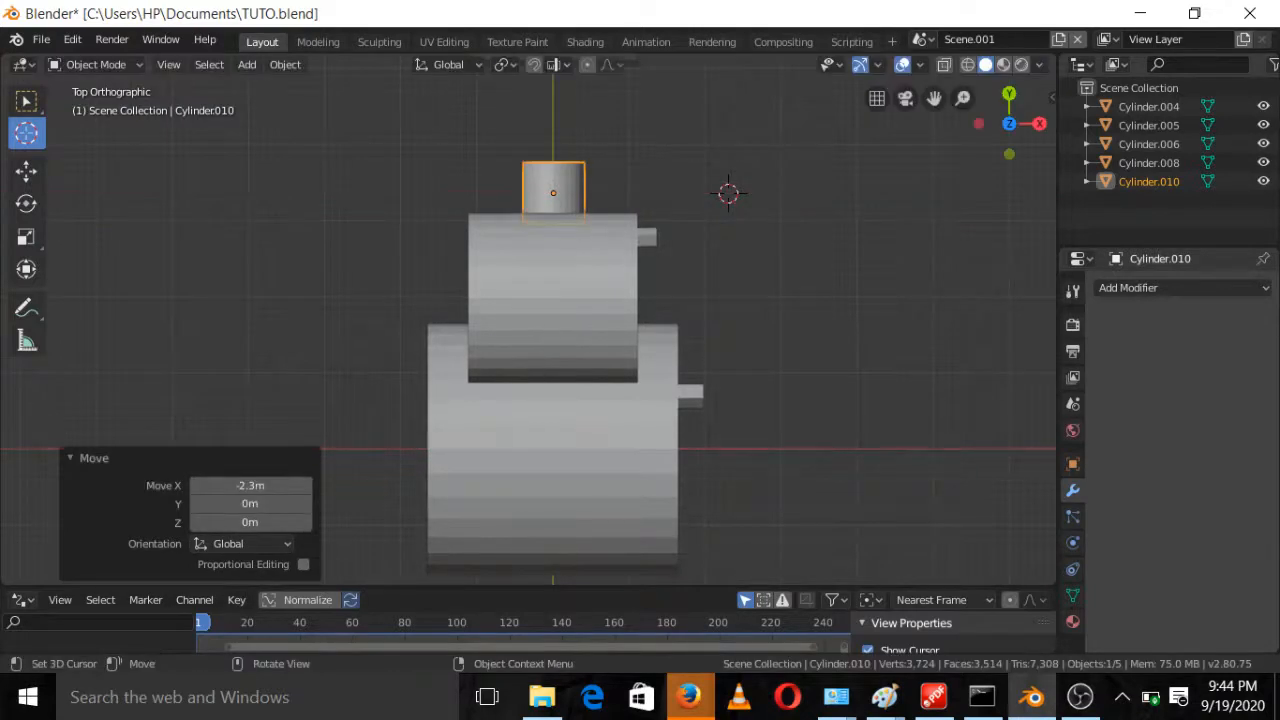
Stretch the cylinder along the global Y axis by a factor of 6.069 so it spans the gap between the lower wheels
key(s)
key(y)
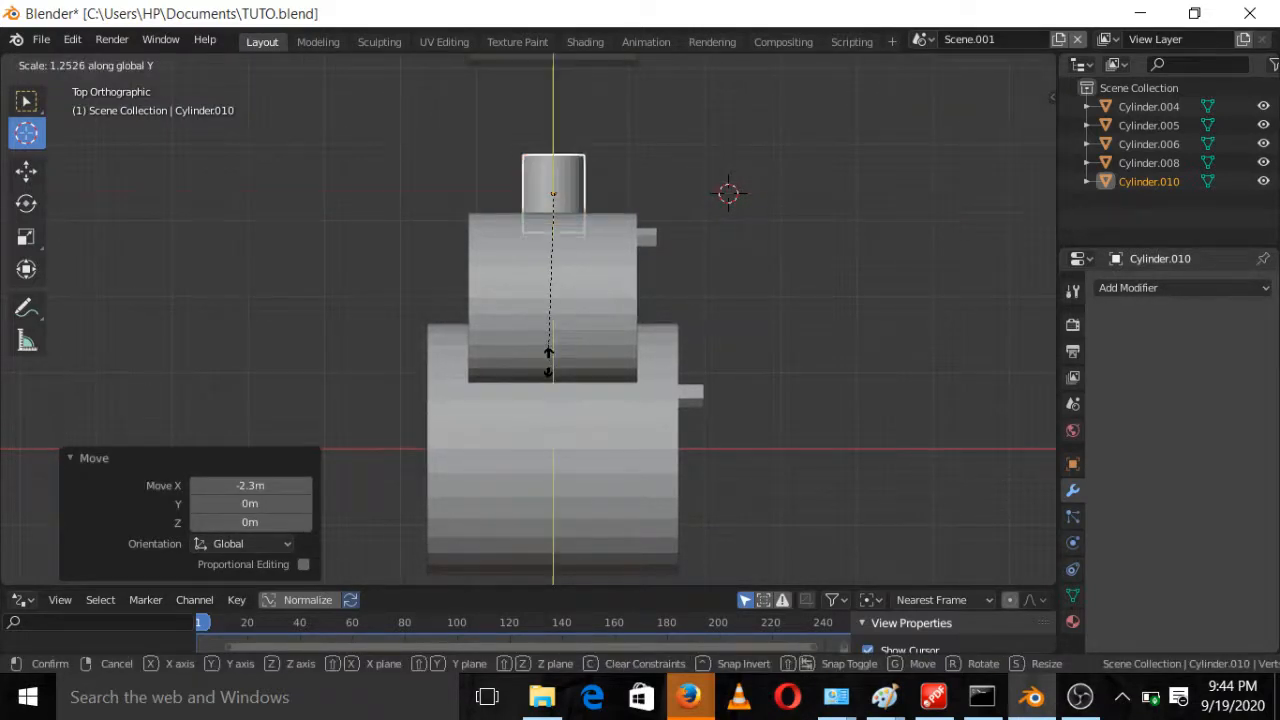
click(706, 453)
key(KP_3)
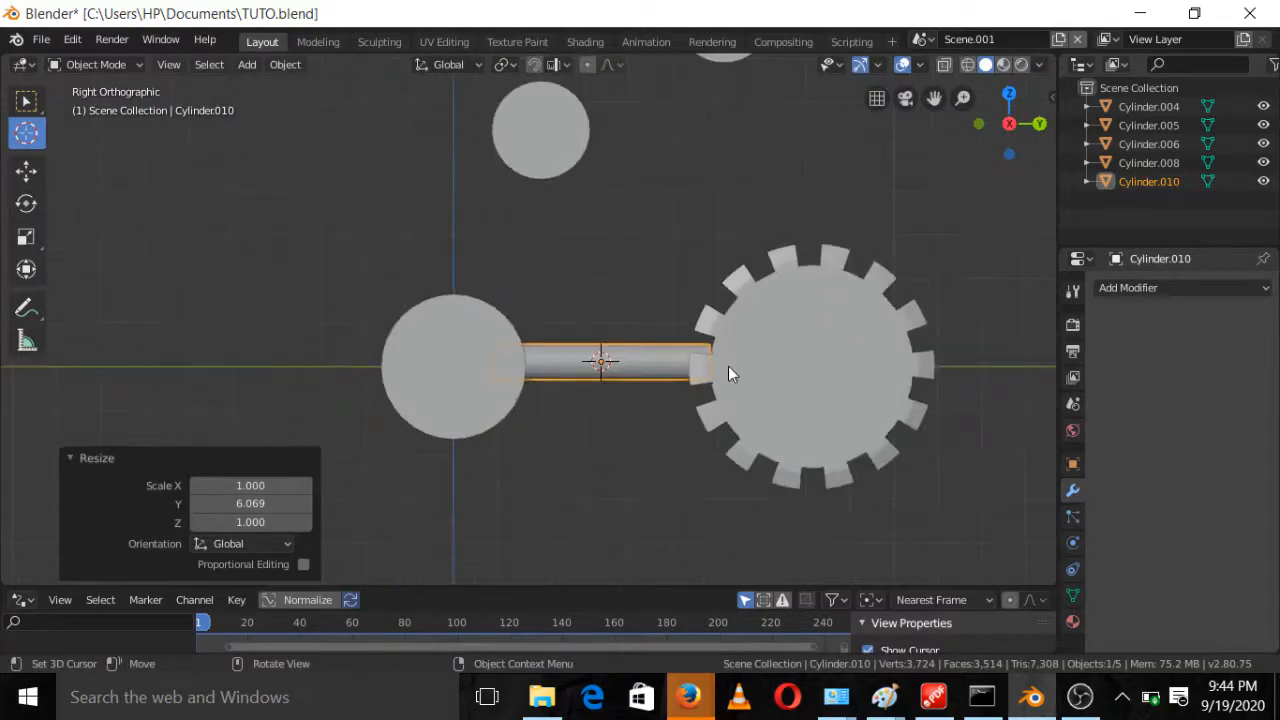
scroll(728, 366, up, 3)
middle_drag(683, 384, 634, 427)
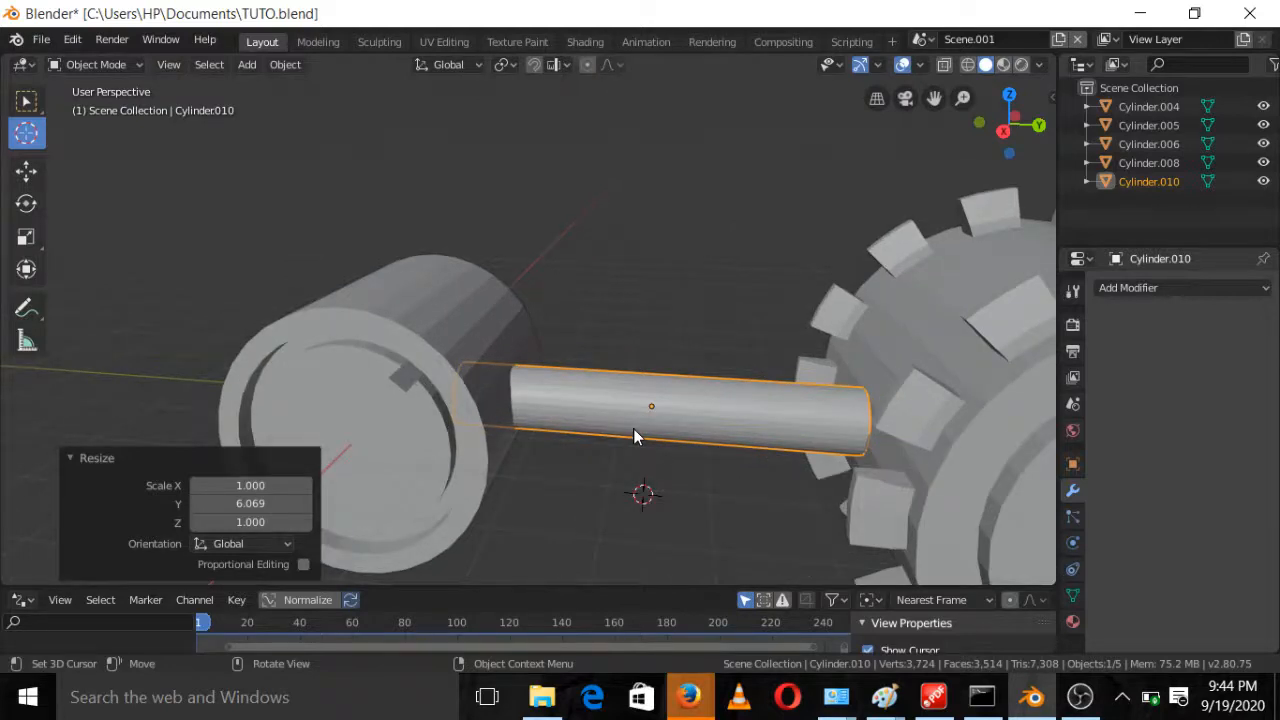
Add five evenly spaced loop cuts around the connecting cylinder, leaving them unslid
key(KP_3)
scroll(633, 424, up, 3)
key(Tab)
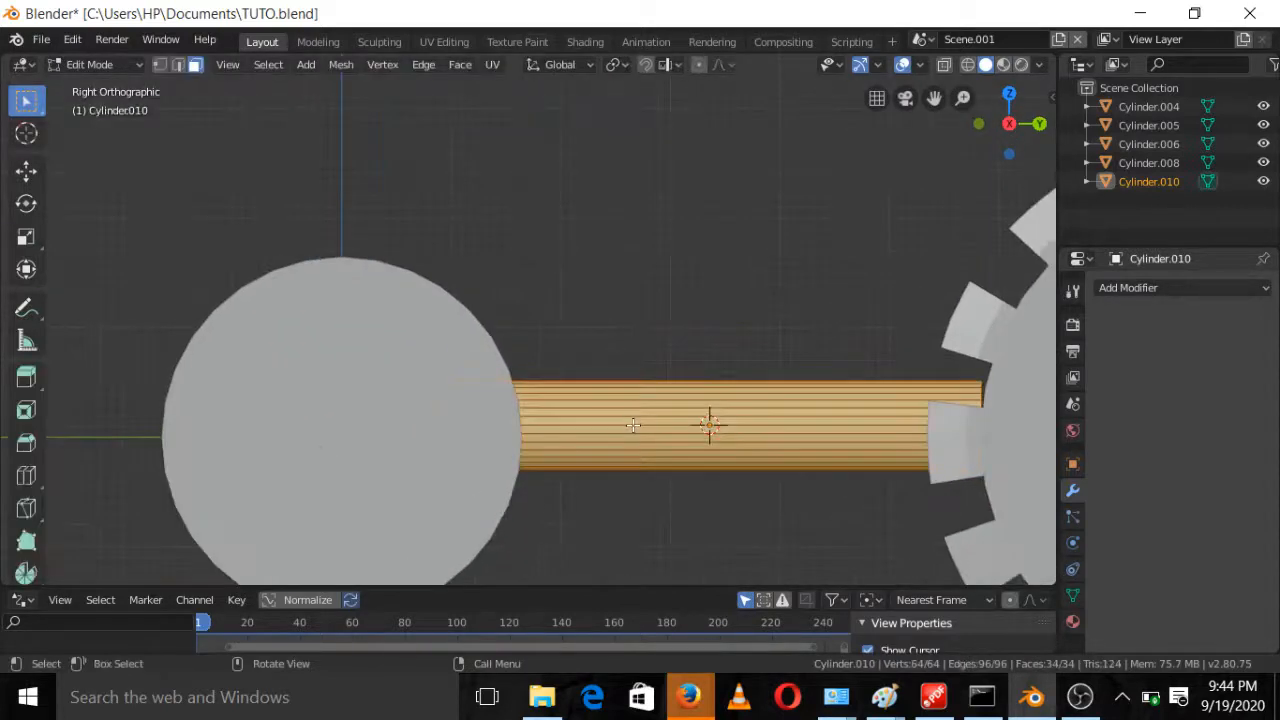
key(ctrl+r)
scroll(633, 425, up, 4)
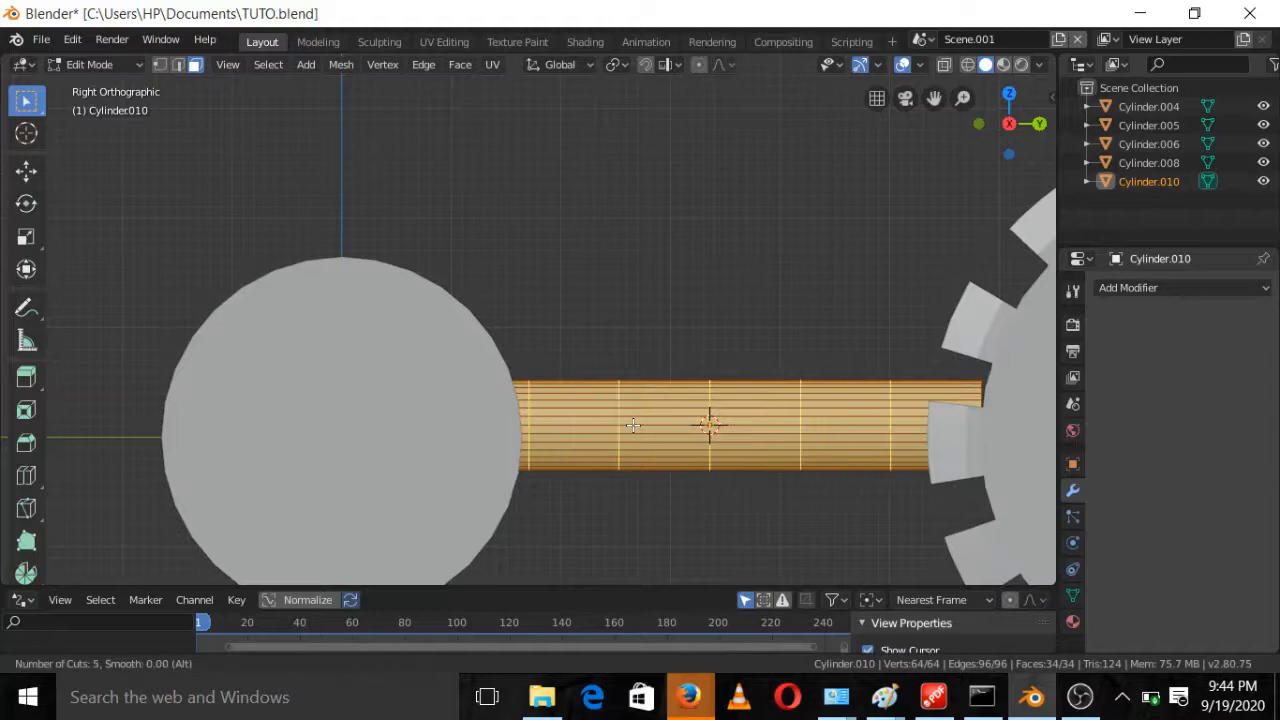
click(633, 425)
right_click(633, 425)
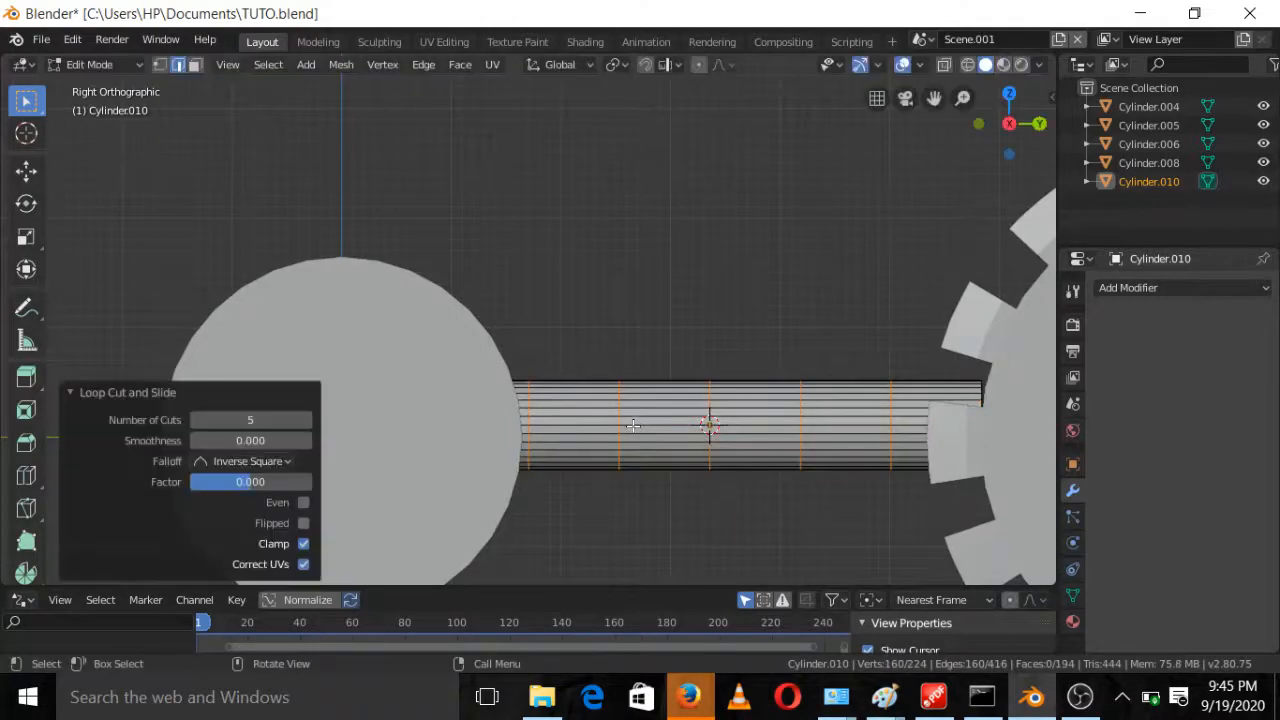
middle_drag(633, 425, 658, 502)
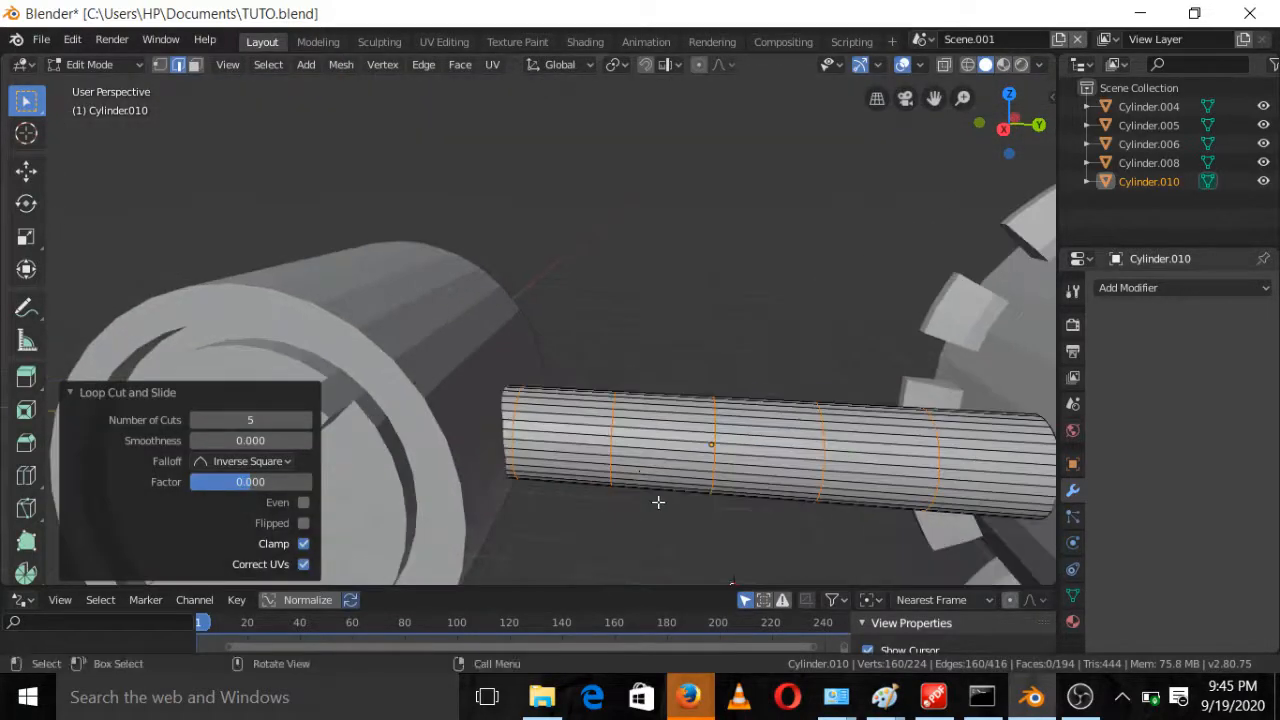
Extrude the two middle face bands of the connecting cylinder outward along their normals by about 0.224 m
click(197, 65)
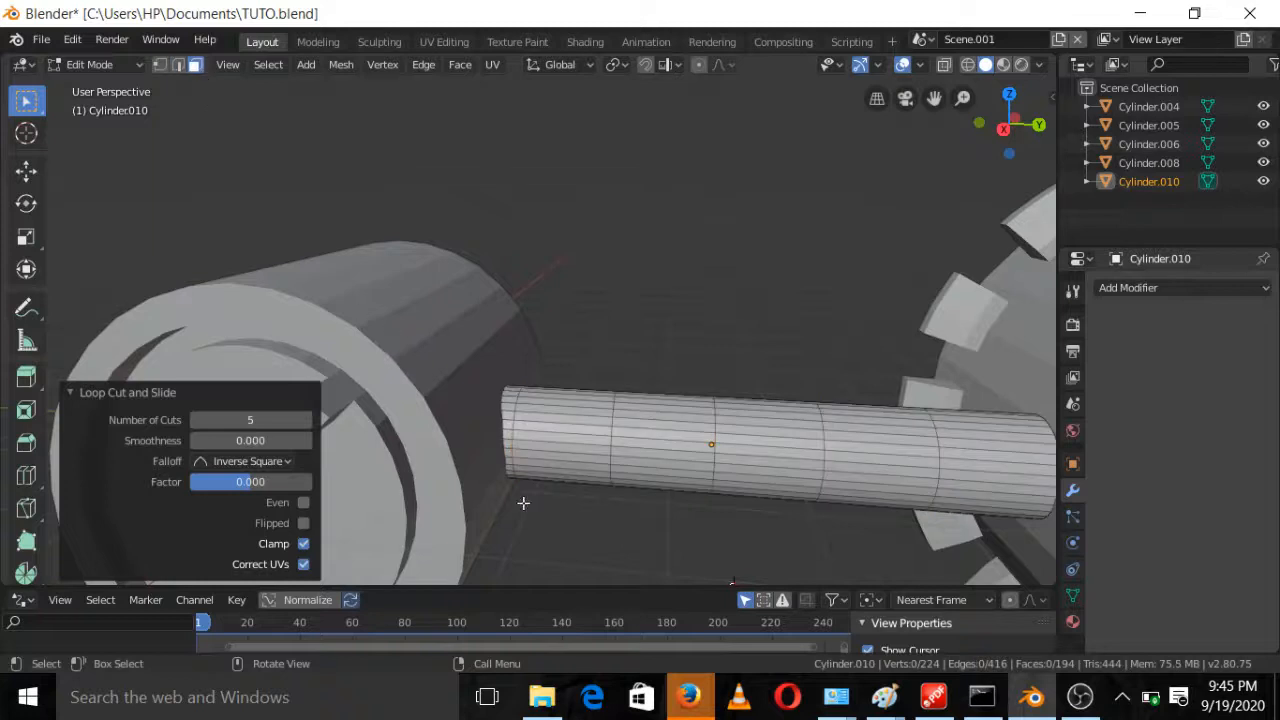
alt+click(551, 444)
alt+click(617, 437)
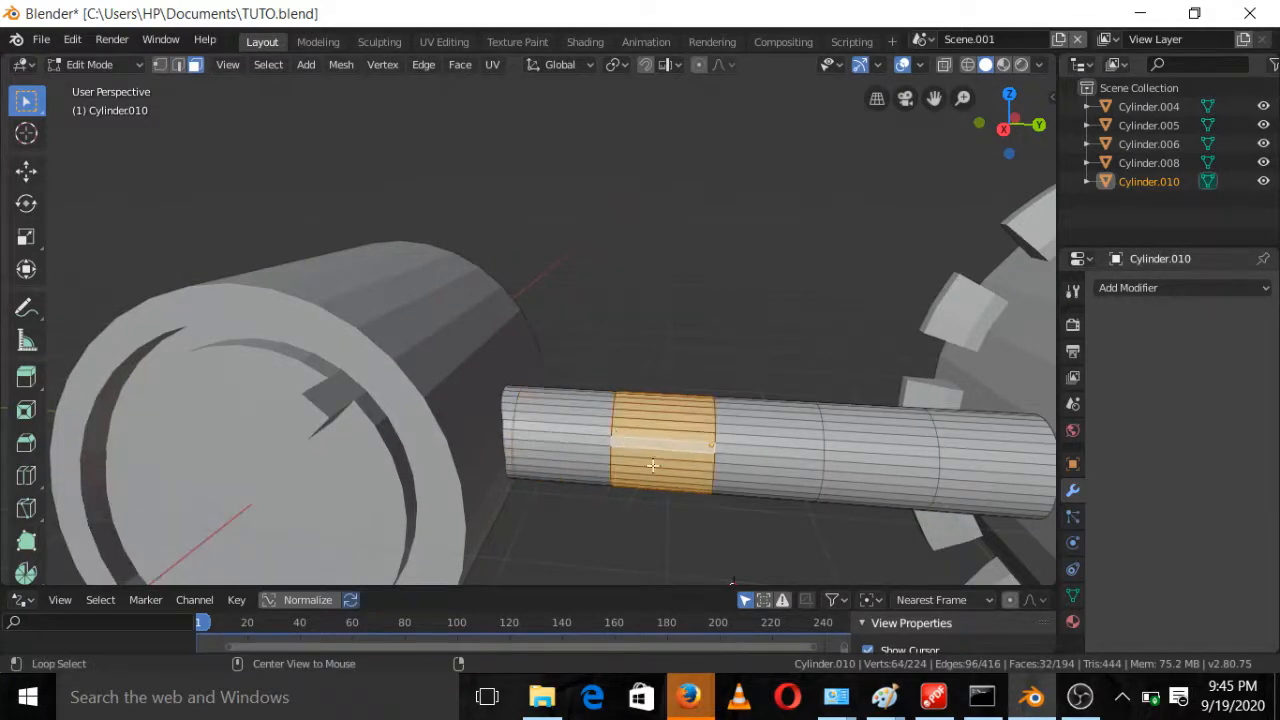
alt+shift+click(762, 447)
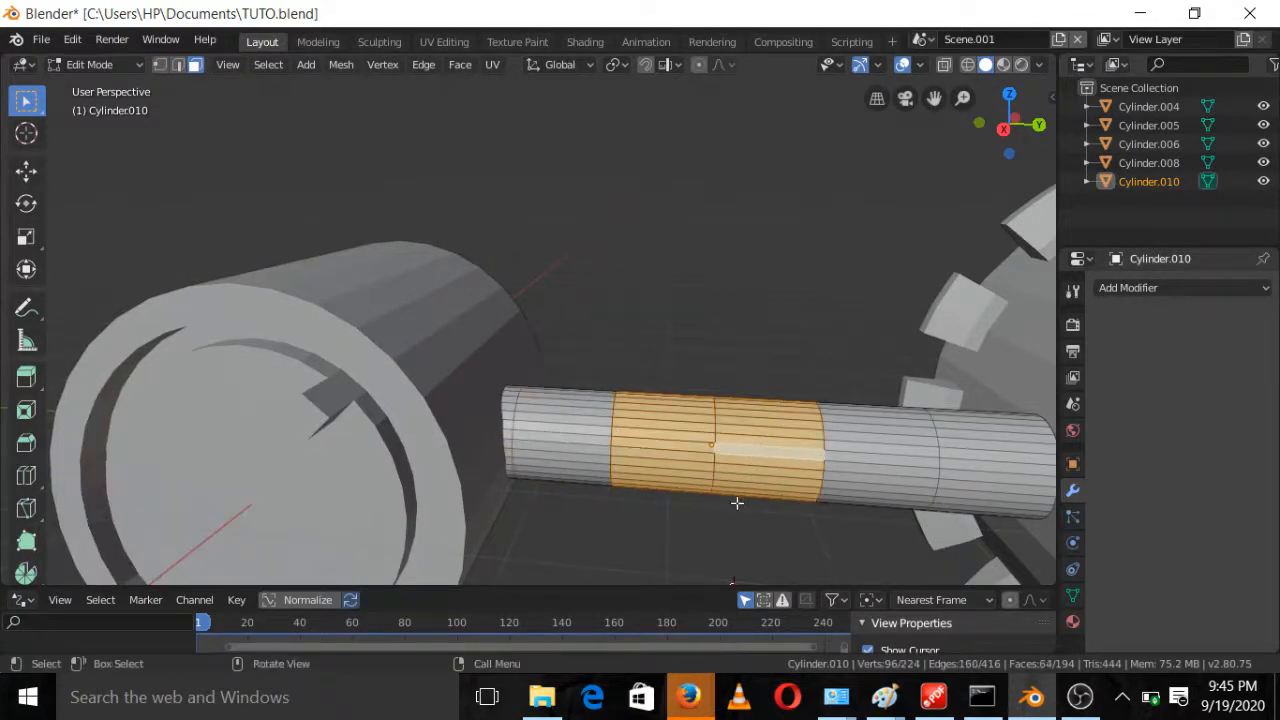
key(e)
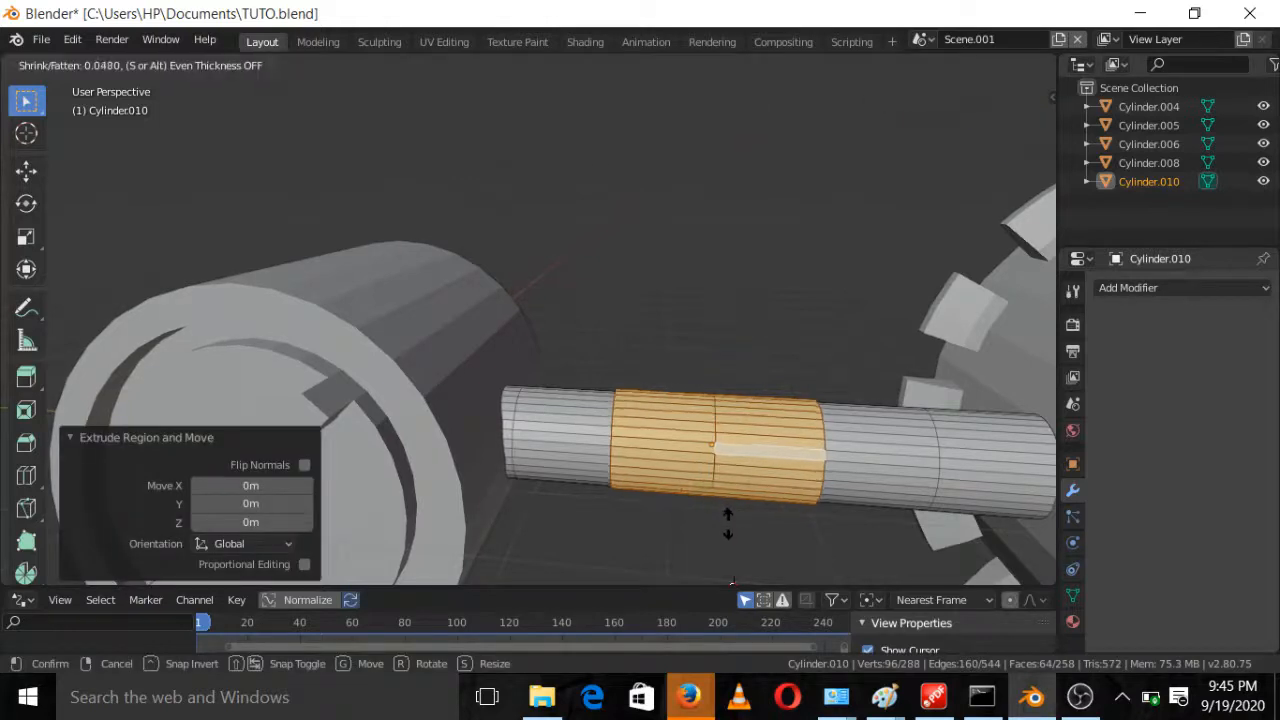
click(731, 530)
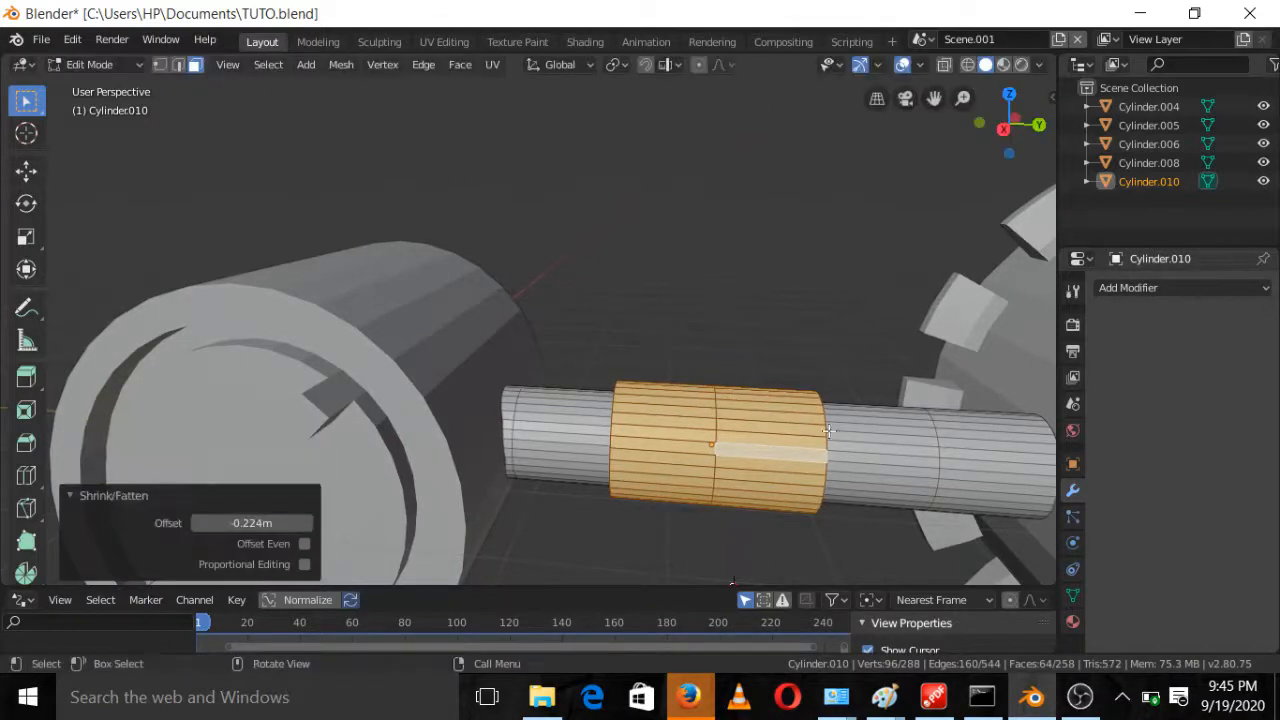
Scale the raised middle band to about 0.82 along the global Y axis to slope its ends, and return to Object Mode
key(s)
key(y)
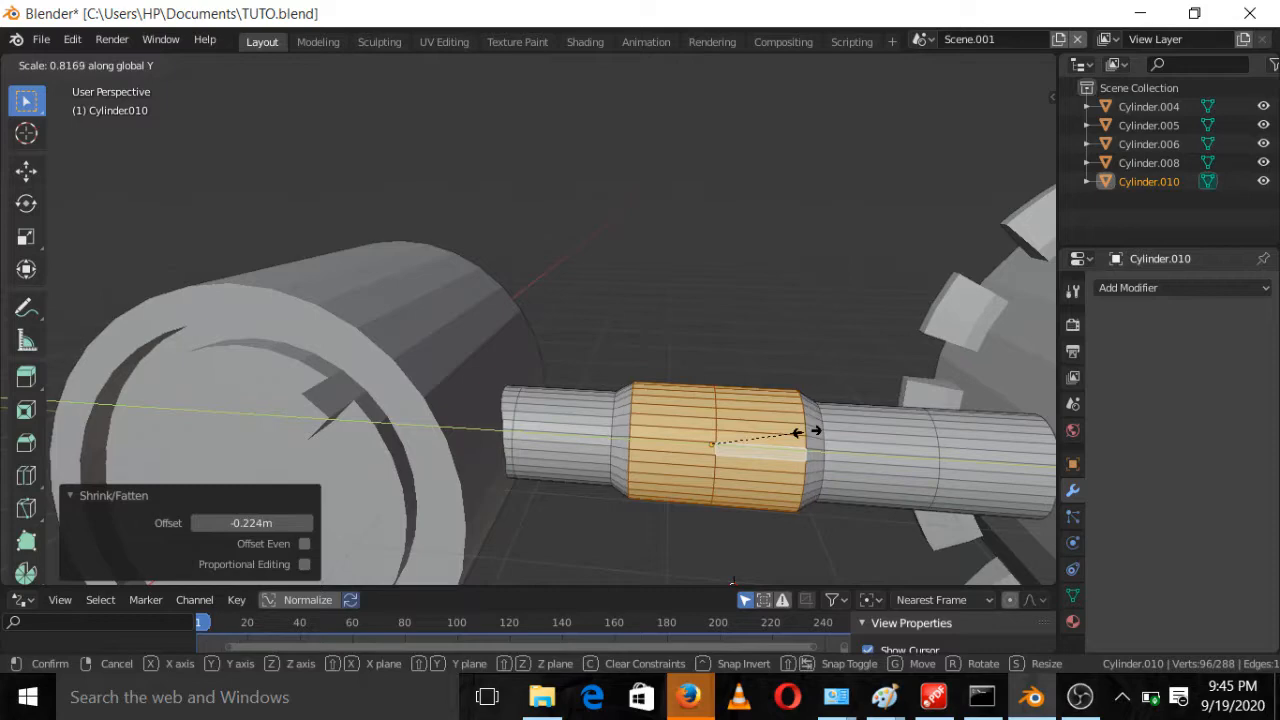
click(808, 434)
middle_drag(808, 434, 763, 437)
key(Tab)
scroll(781, 412, down, 5)
scroll(763, 437, up, 2)
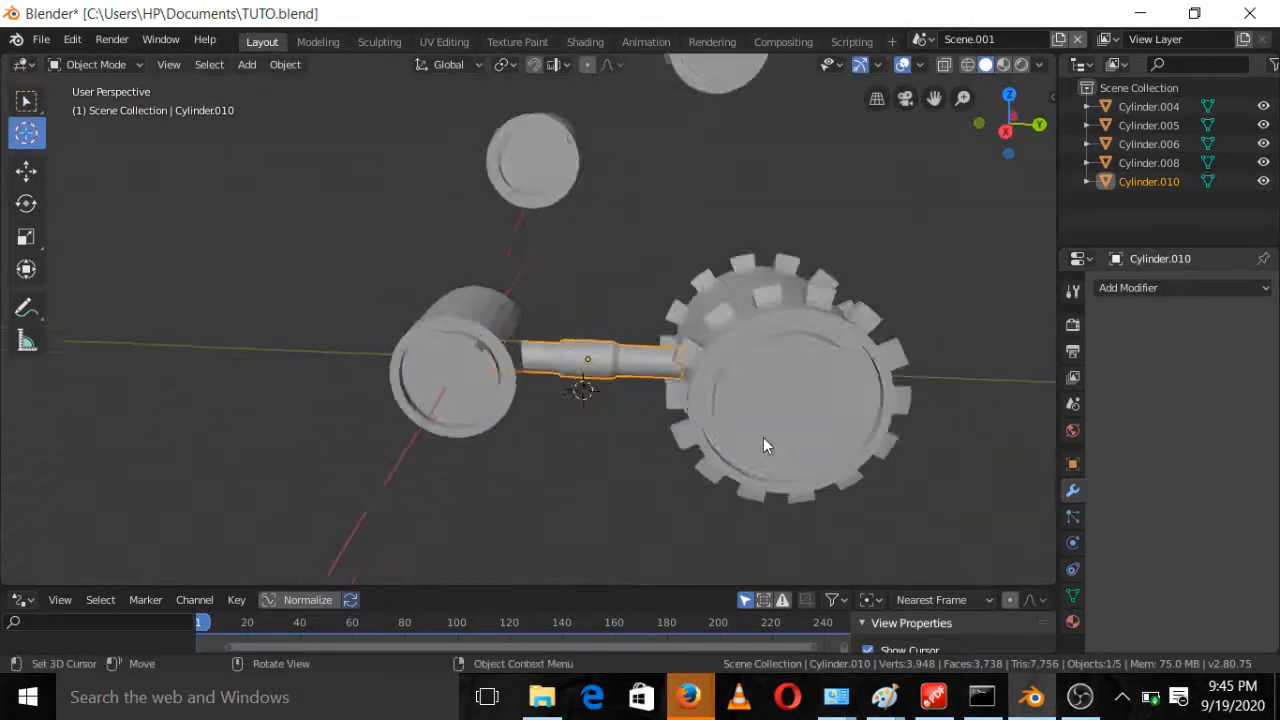
Lengthen the whole connecting cylinder along the global Y axis by a factor of 1.148
key(KP_3)
scroll(763, 445, up, 4)
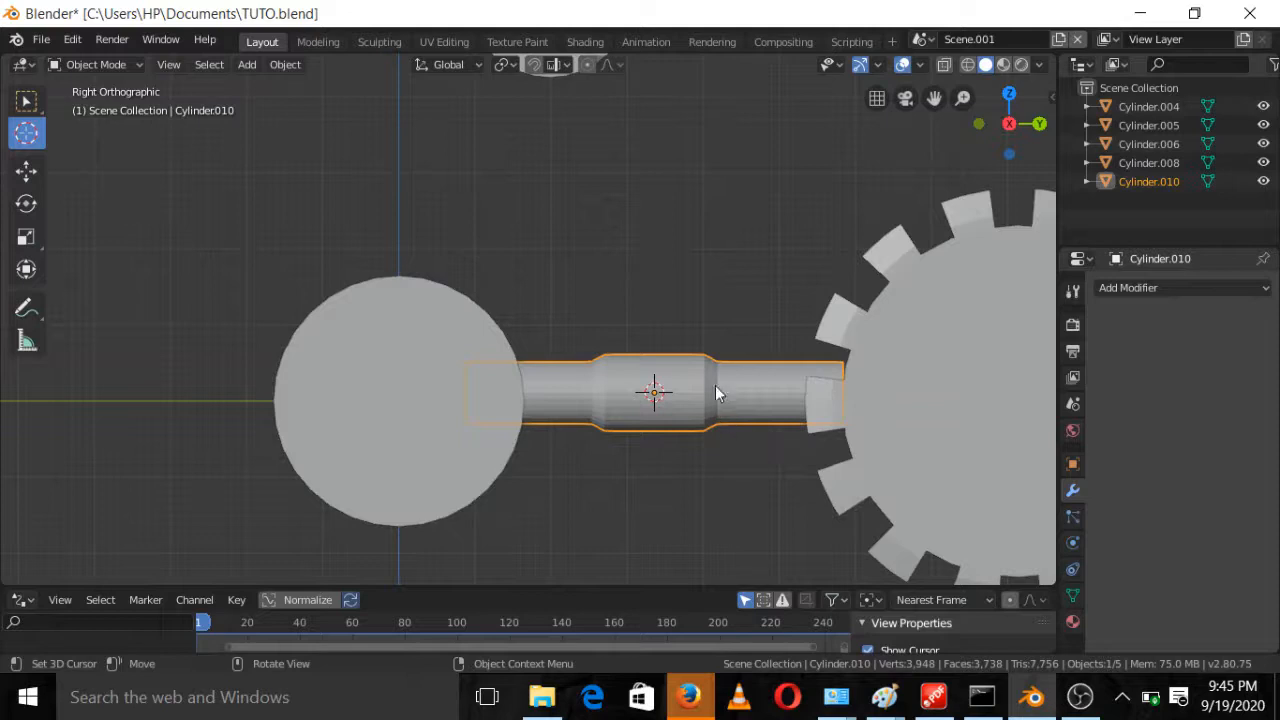
key(s)
key(y)
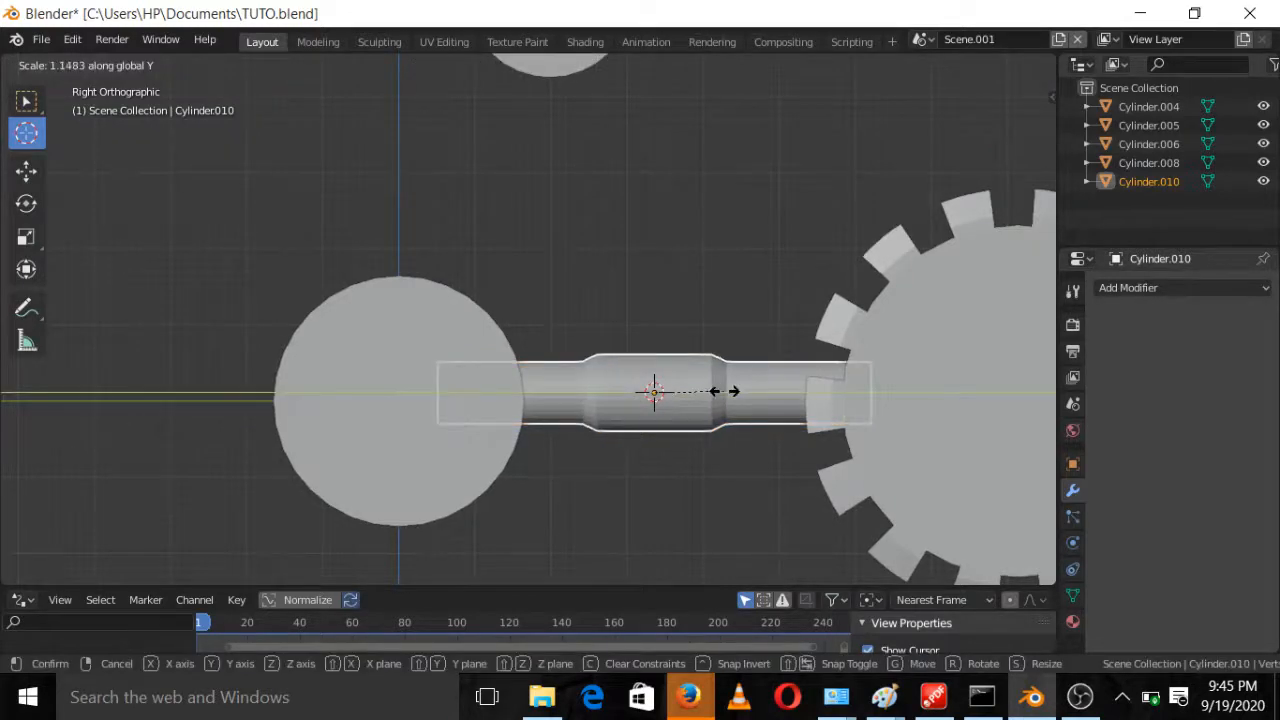
click(724, 391)
middle_drag(725, 391, 735, 432)
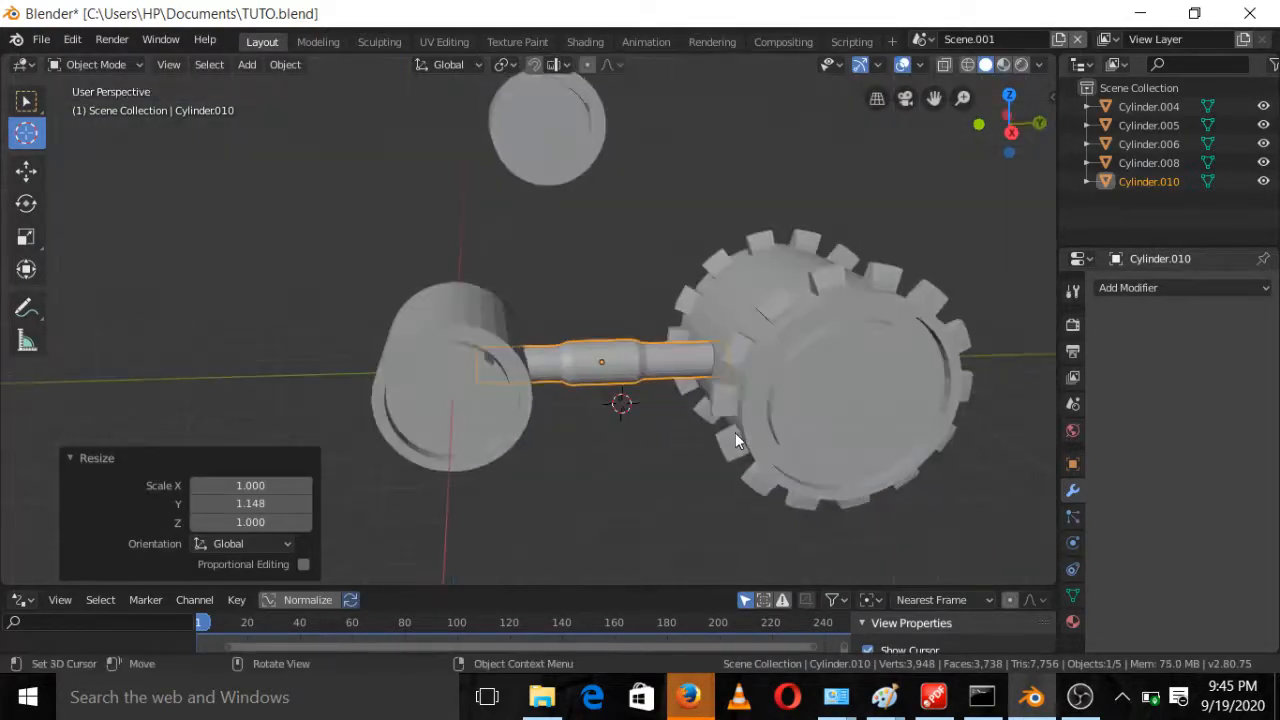
Tilt the connecting cylinder by -5.24° in right side view
key(KP_3)
key(r)
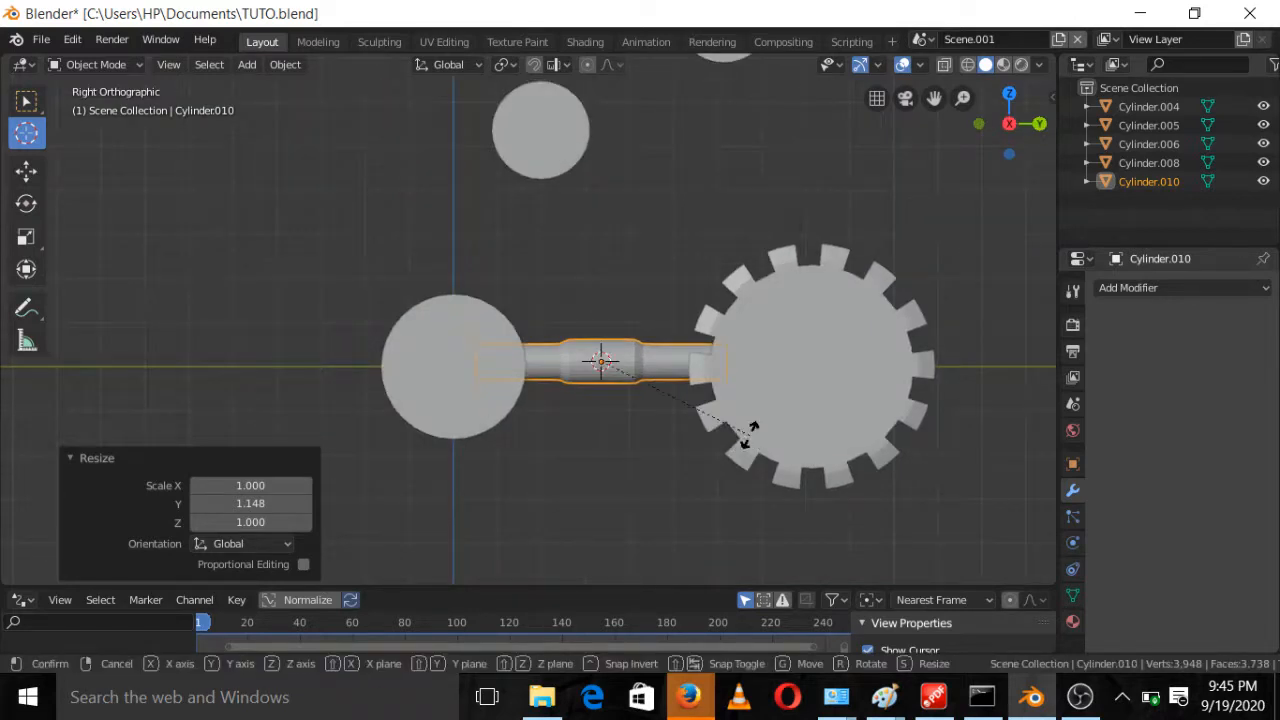
click(756, 428)
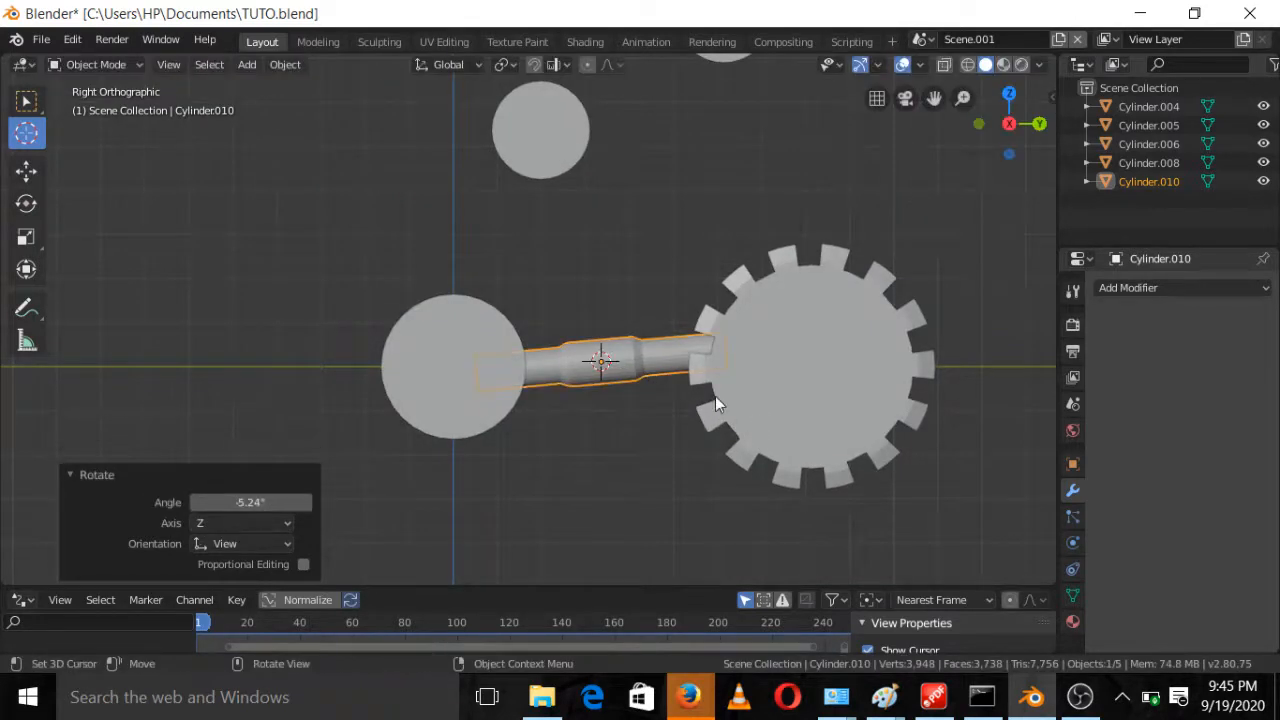
middle_drag(715, 396, 740, 438)
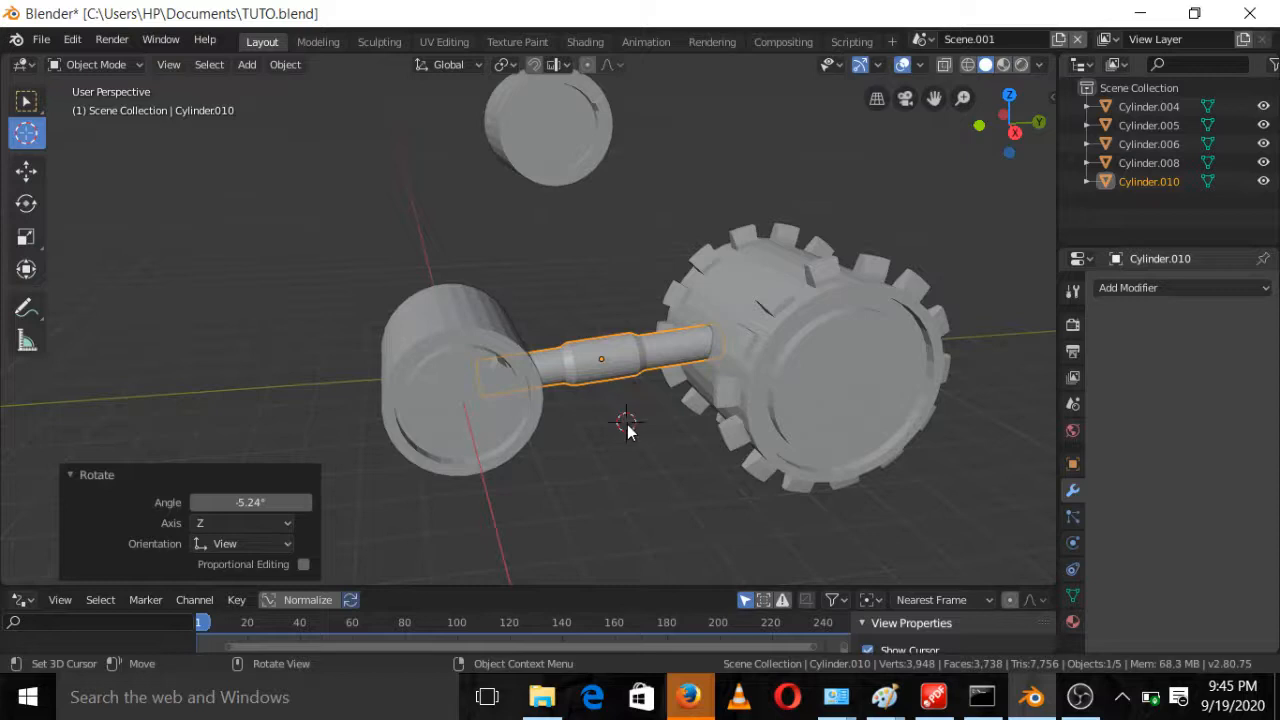
click(27, 100)
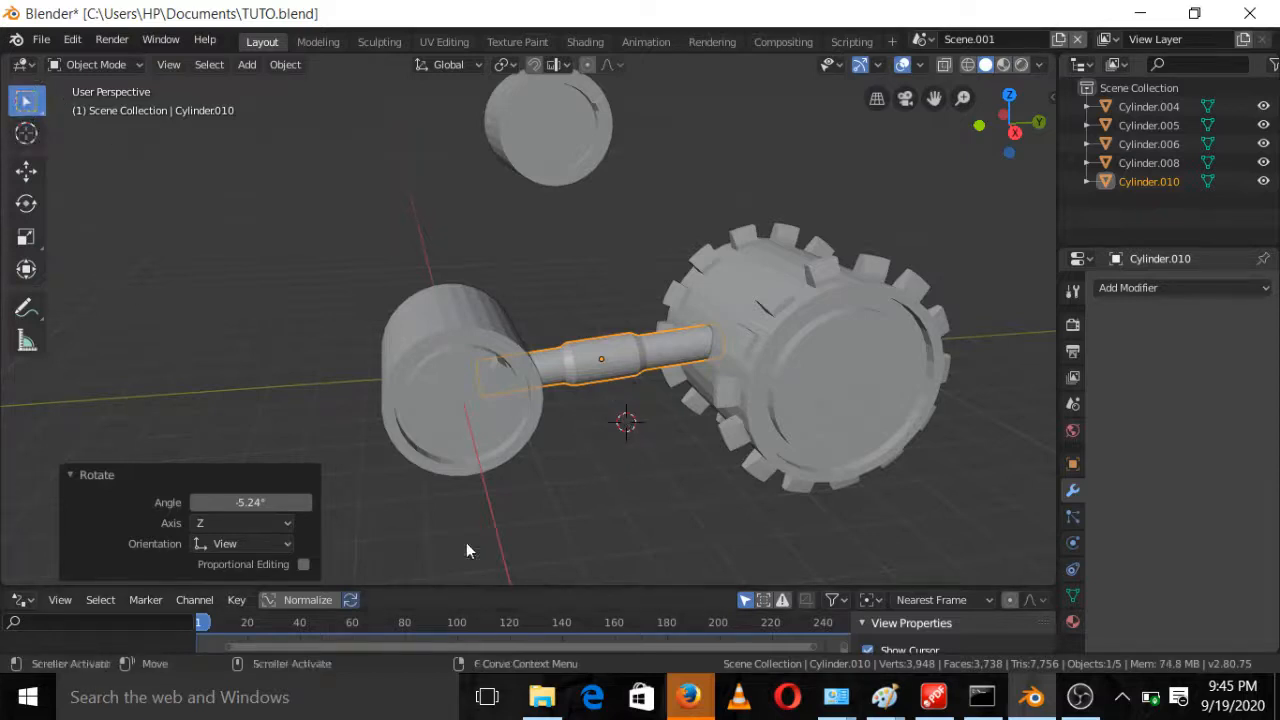
middle_drag(598, 378, 566, 406)
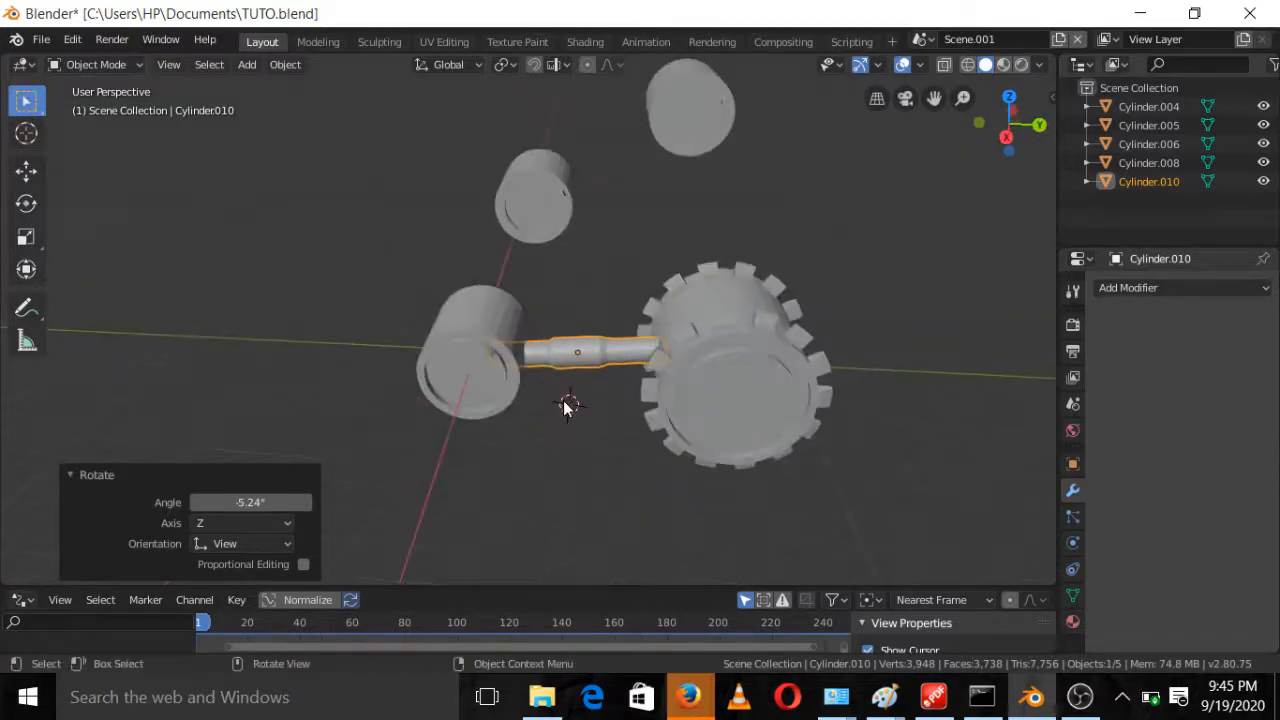
Duplicate the connecting cylinder and place the copy between the two upper wheels, offset 1.07 m in Y and 6.29 m in Z
key(KP_3)
scroll(665, 236, down, 1)
shift+middle_drag(665, 236, 653, 296)
key(shift+d)
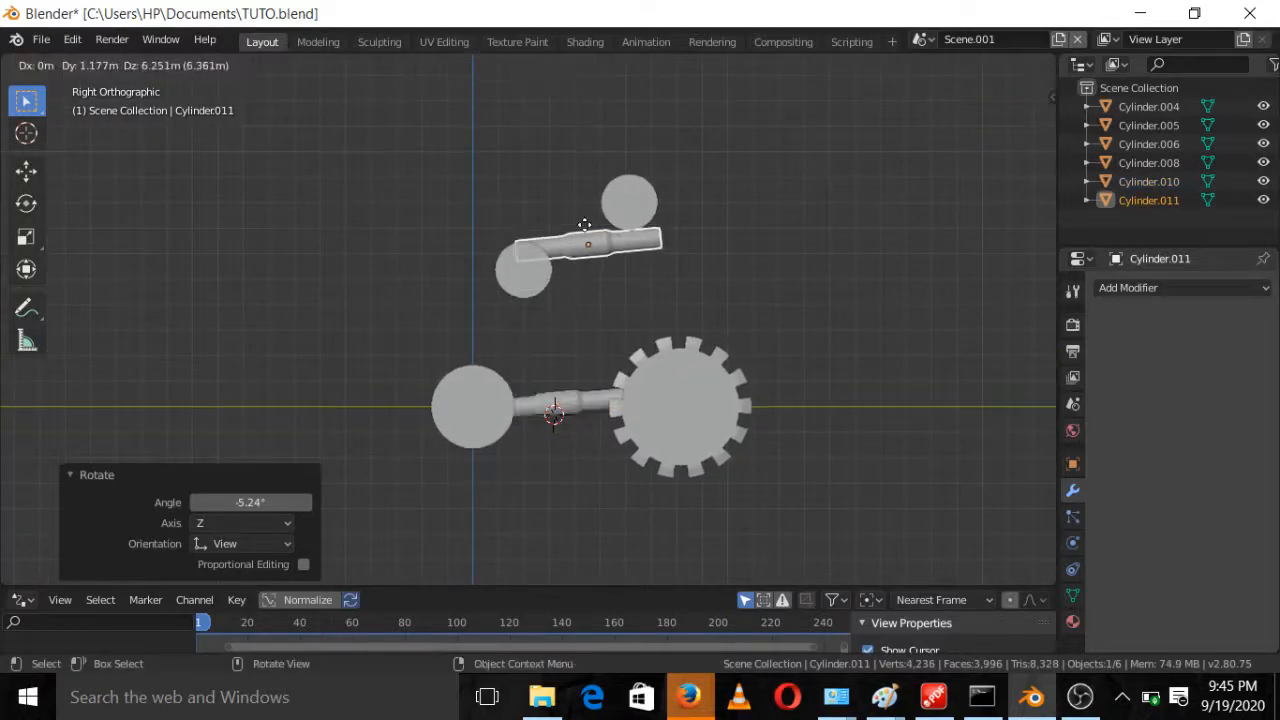
click(594, 246)
Scale the copied connector uniformly to 0.801 and rotate it -30.3° to follow the line between the upper wheels
key(s)
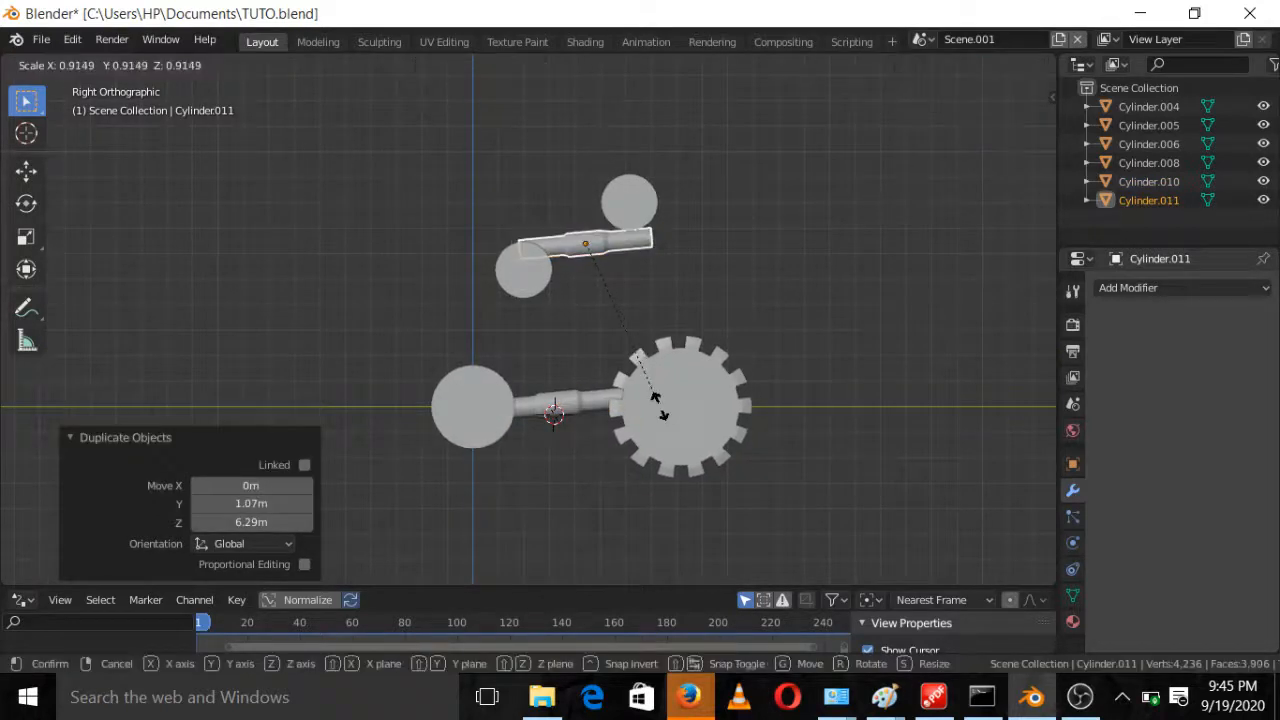
click(647, 405)
key(r)
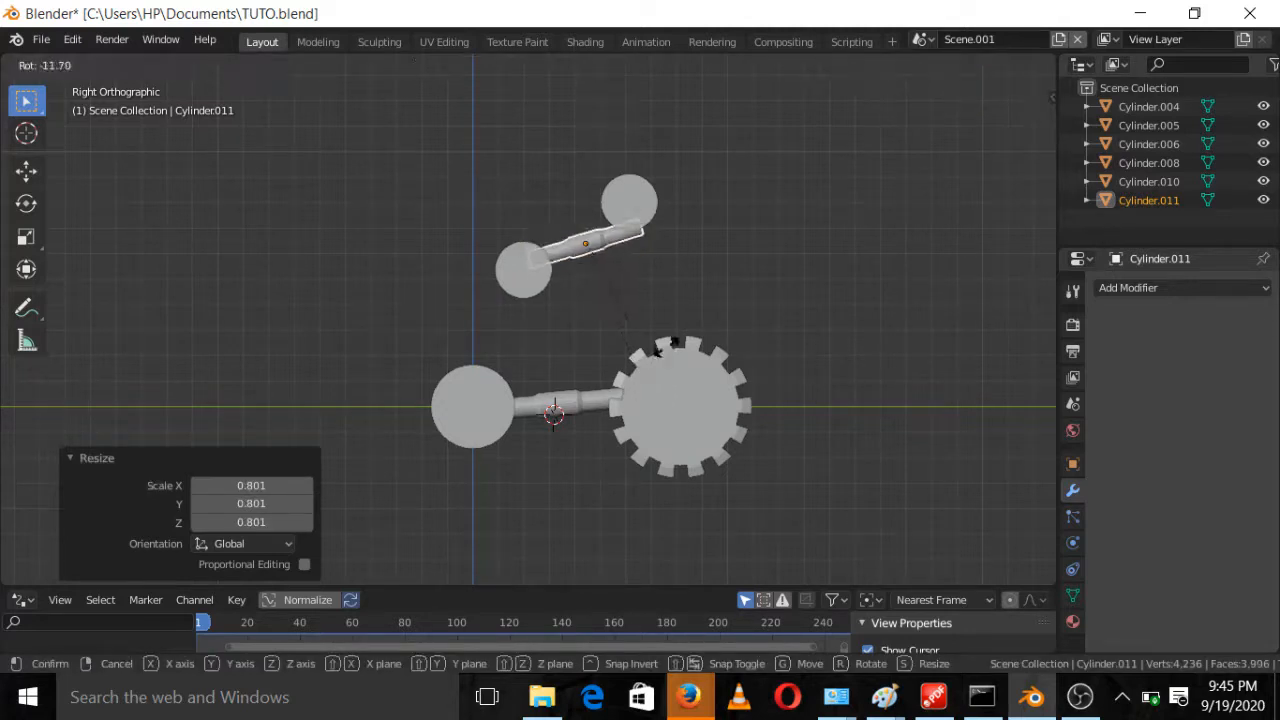
click(681, 317)
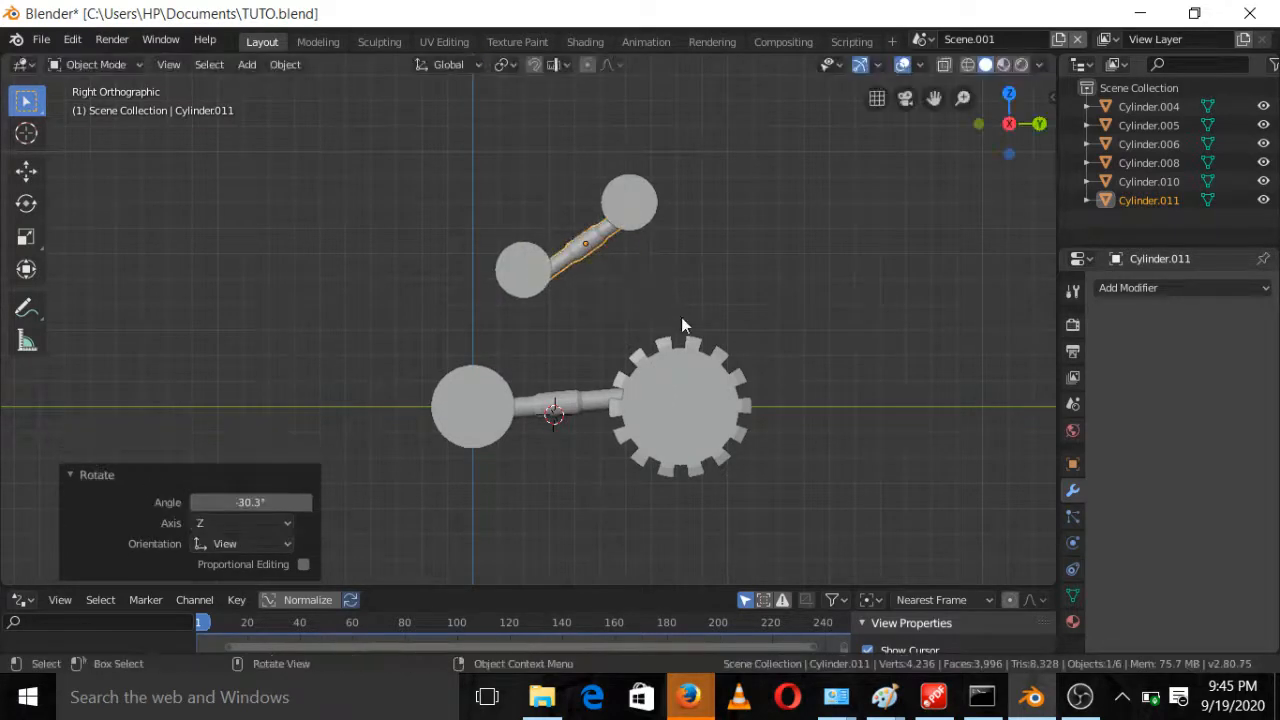
Move the copied connector -0.404 m in Y and 0.294 m in Z between the upper wheels, and deselect it
key(g)
click(652, 315)
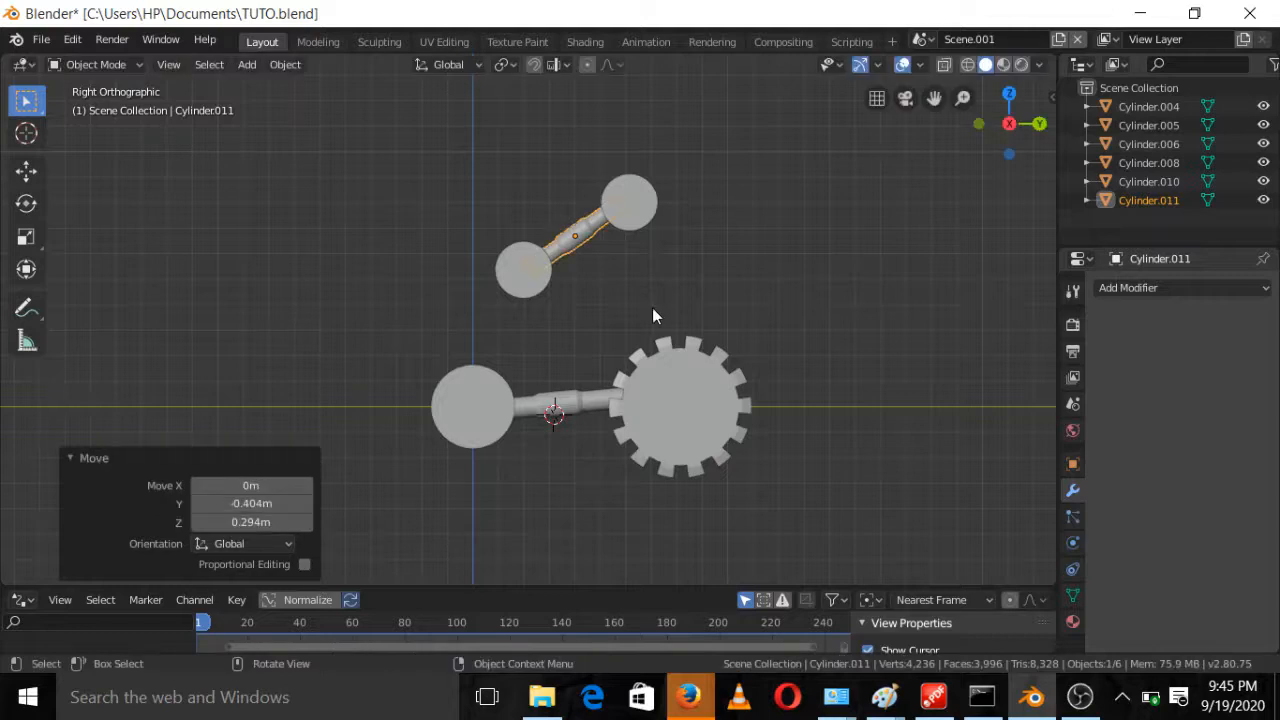
click(677, 270)
Examine how both connectors fit between the upper and lower wheels, in perspective and right side view
scroll(705, 305, down, 2)
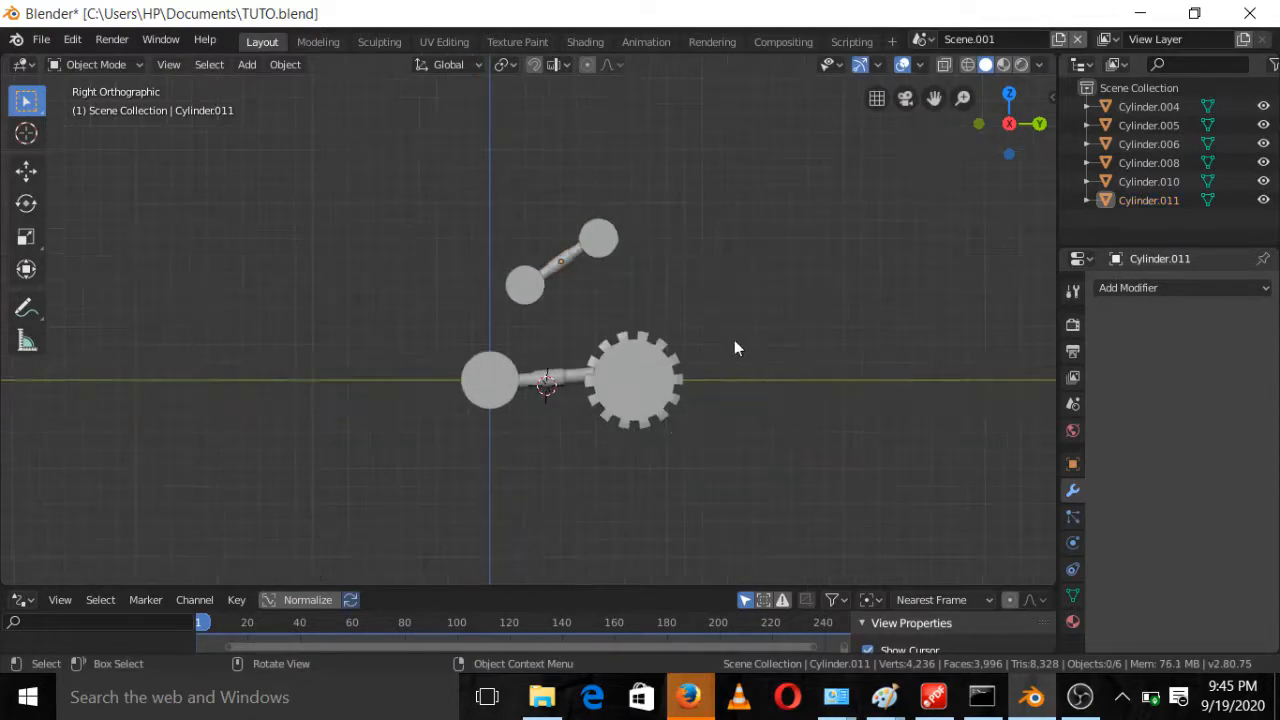
middle_drag(734, 340, 757, 374)
scroll(756, 376, up, 4)
scroll(757, 372, down, 3)
key(KP_3)
scroll(745, 377, up, 2)
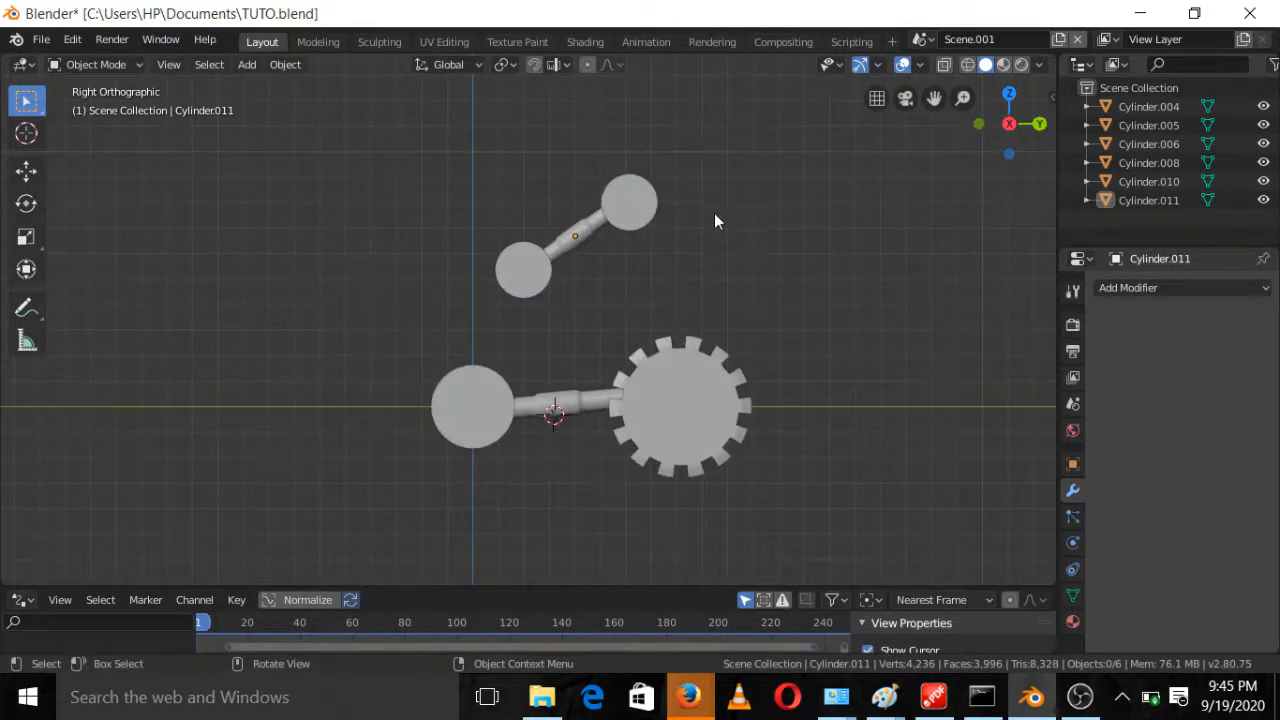
middle_drag(714, 221, 652, 236)
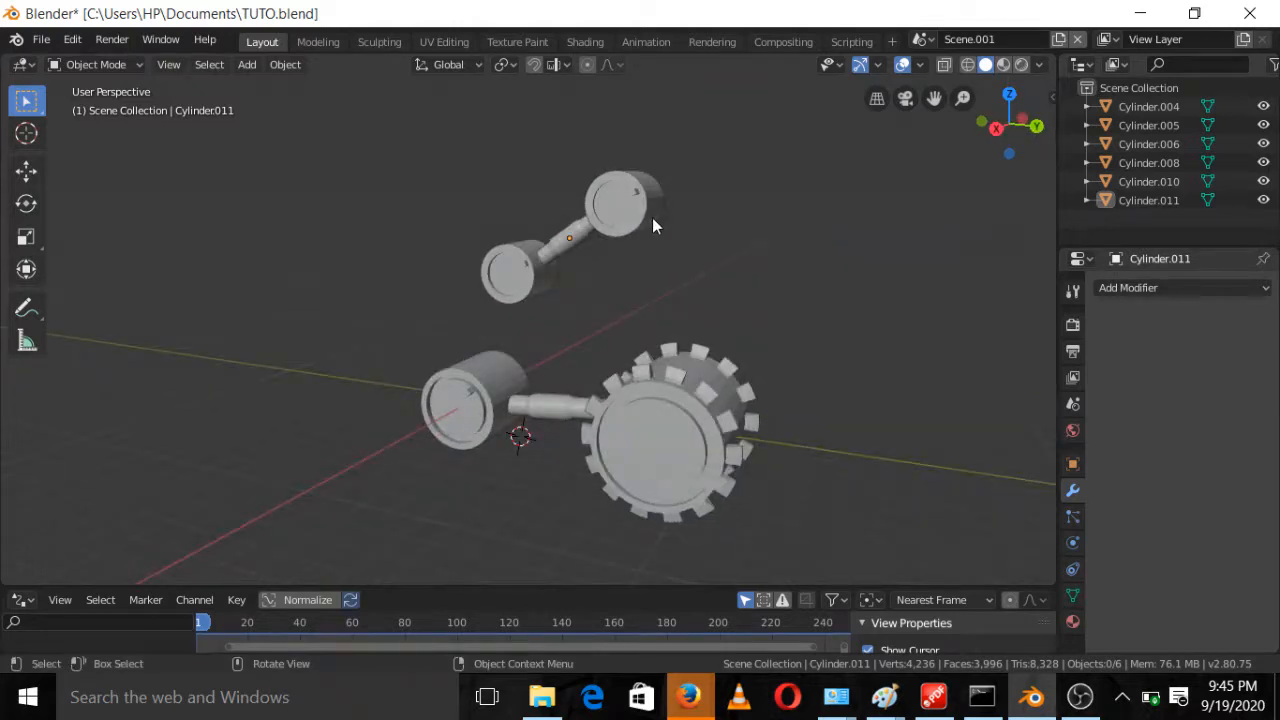
key(KP_3)
scroll(652, 220, up, 2)
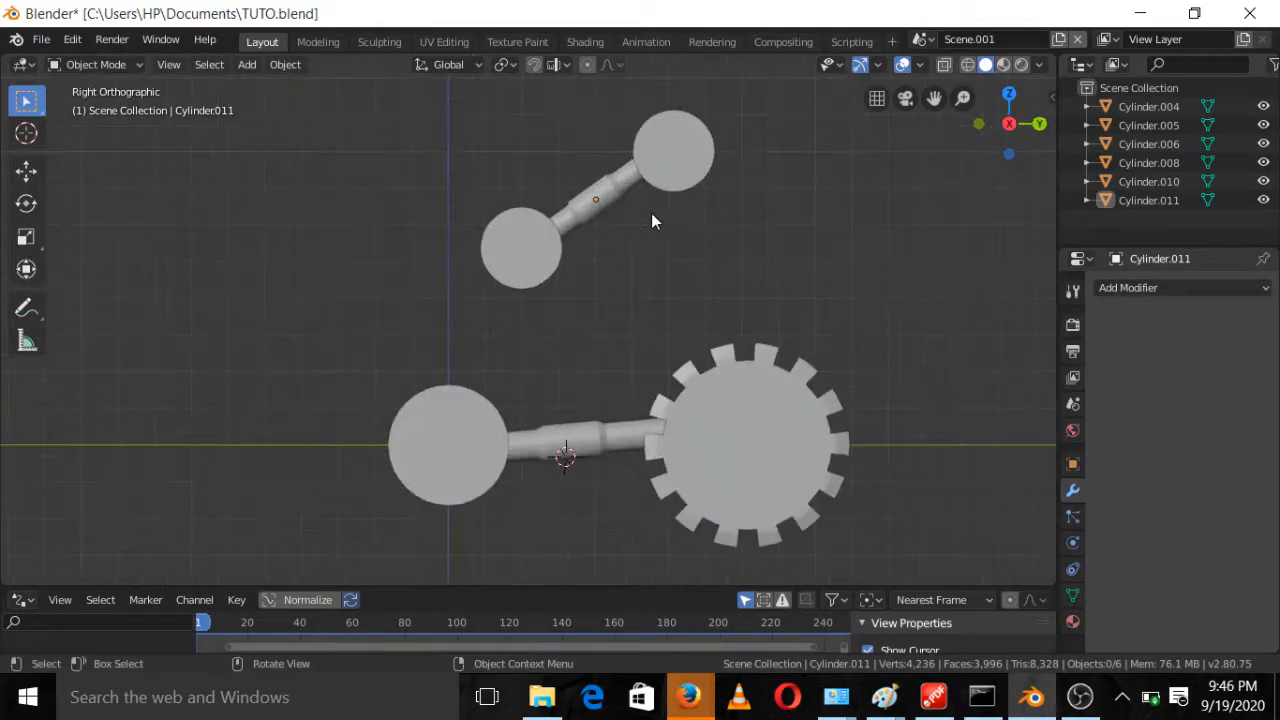
scroll(570, 360, down, 1)
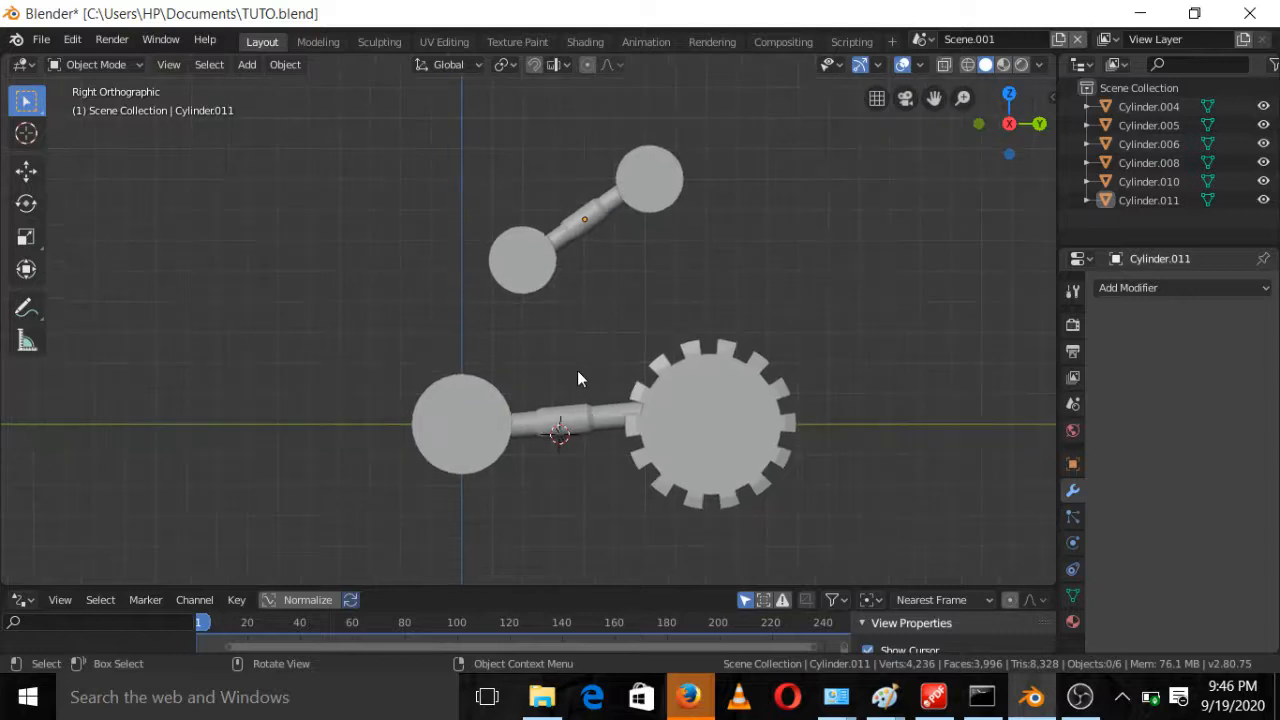
middle_drag(585, 430, 554, 465)
scroll(605, 519, up, 3)
scroll(580, 389, up, 5)
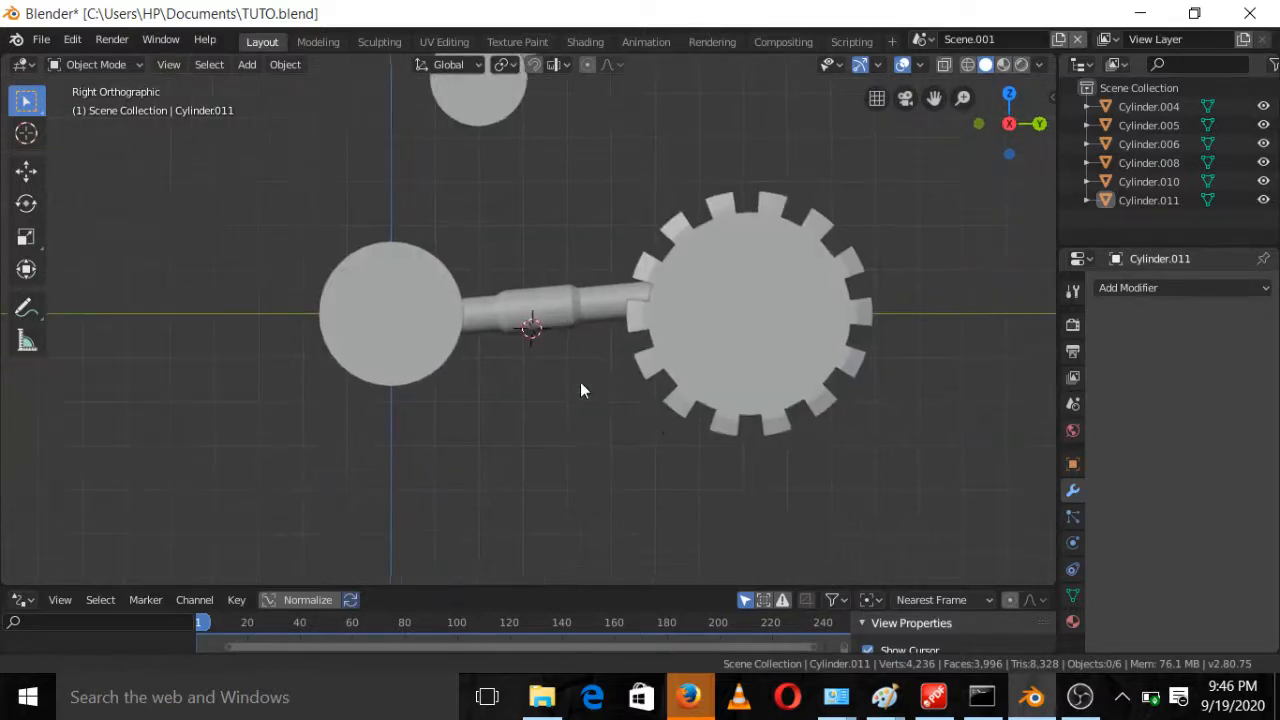
Add a cube at the 3D cursor near the lower connecting cylinder and flatten it to a Z scale of 0.396
scroll(556, 293, down, 3)
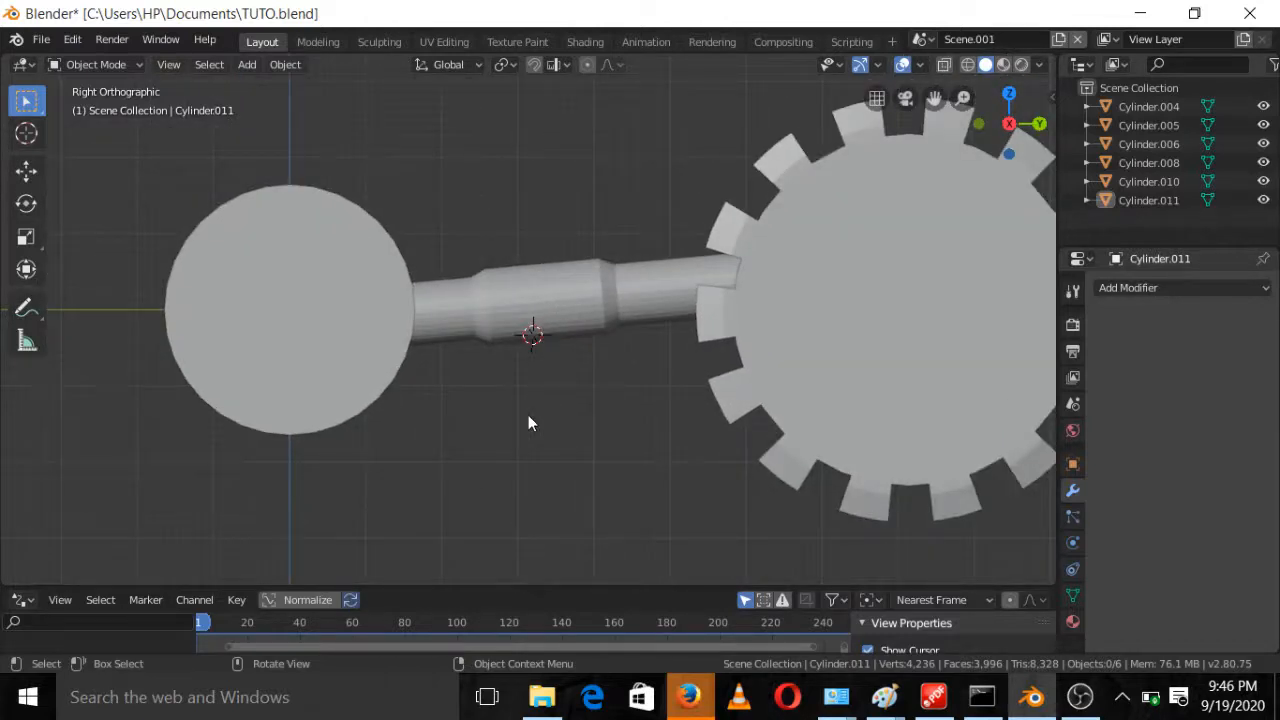
scroll(547, 405, down, 3)
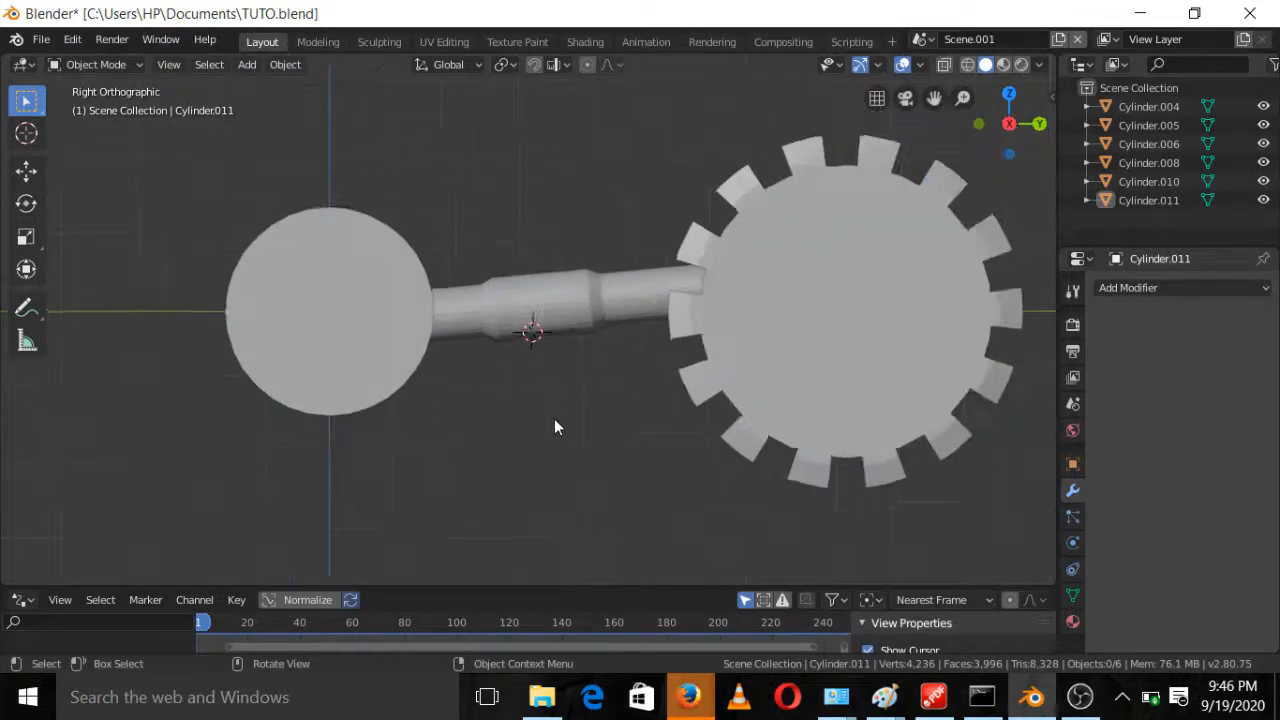
key(shift+a)
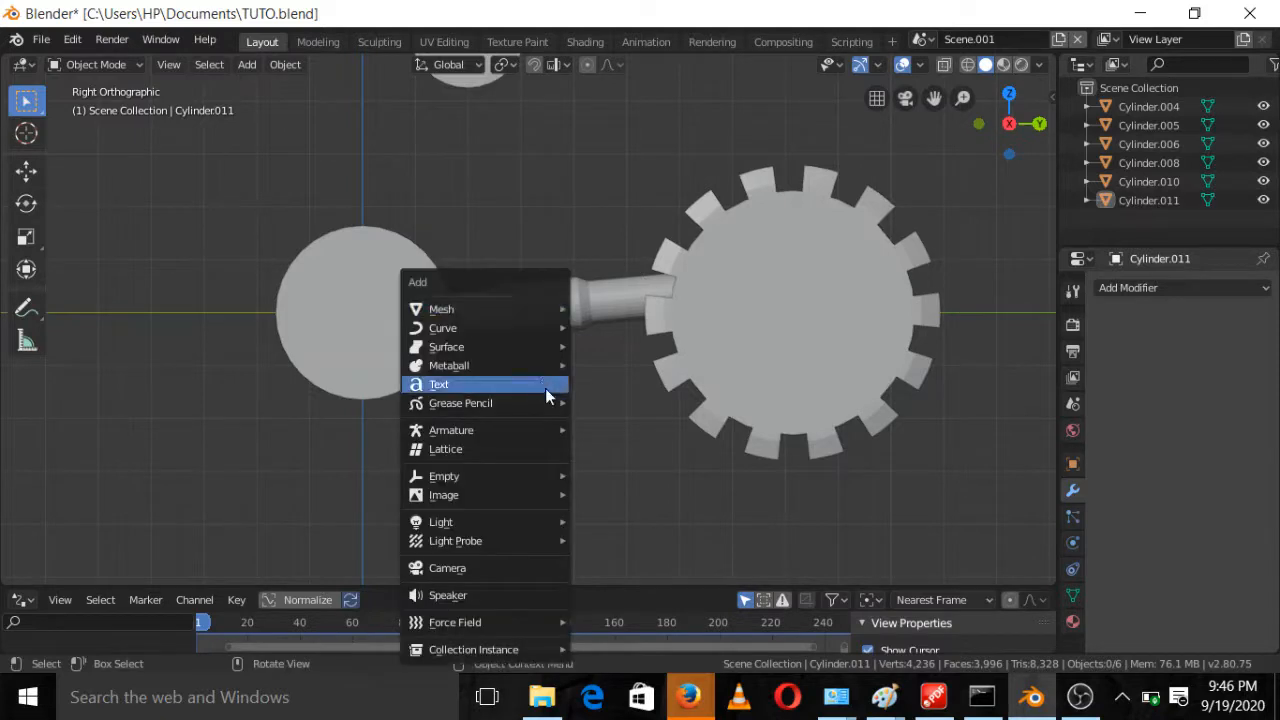
mouse_move(545, 312)
click(583, 329)
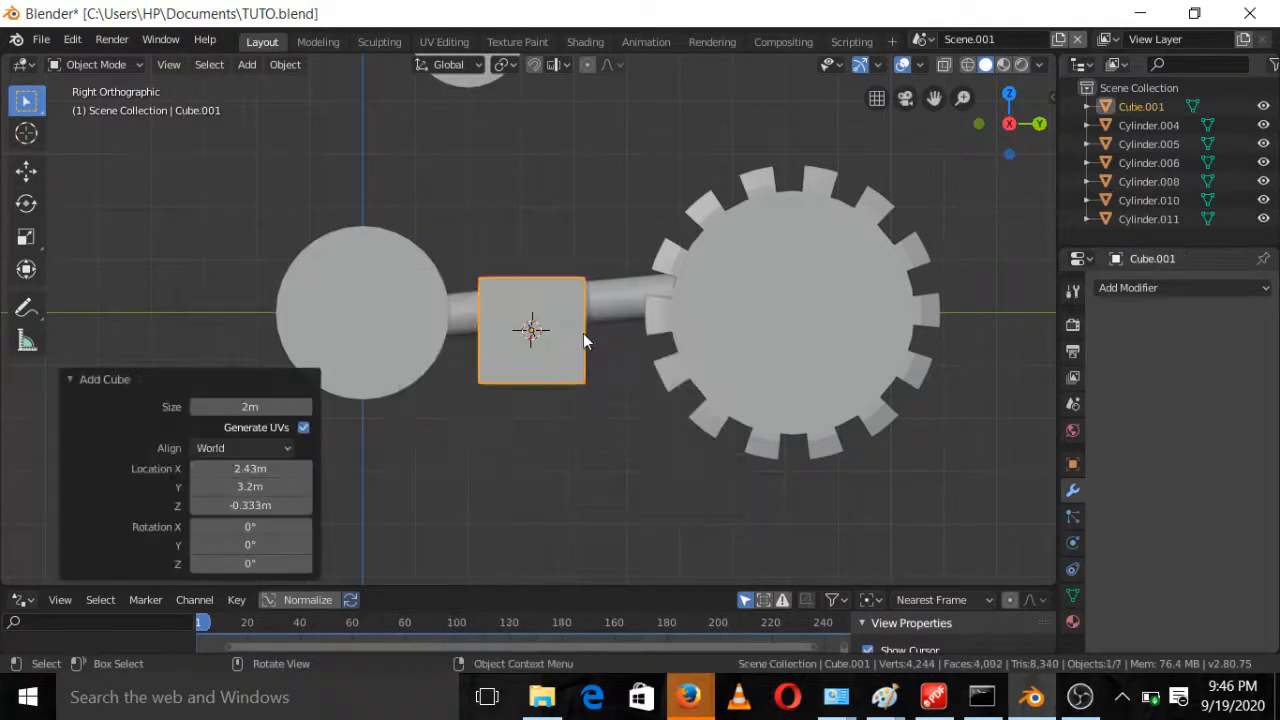
key(g)
key(z)
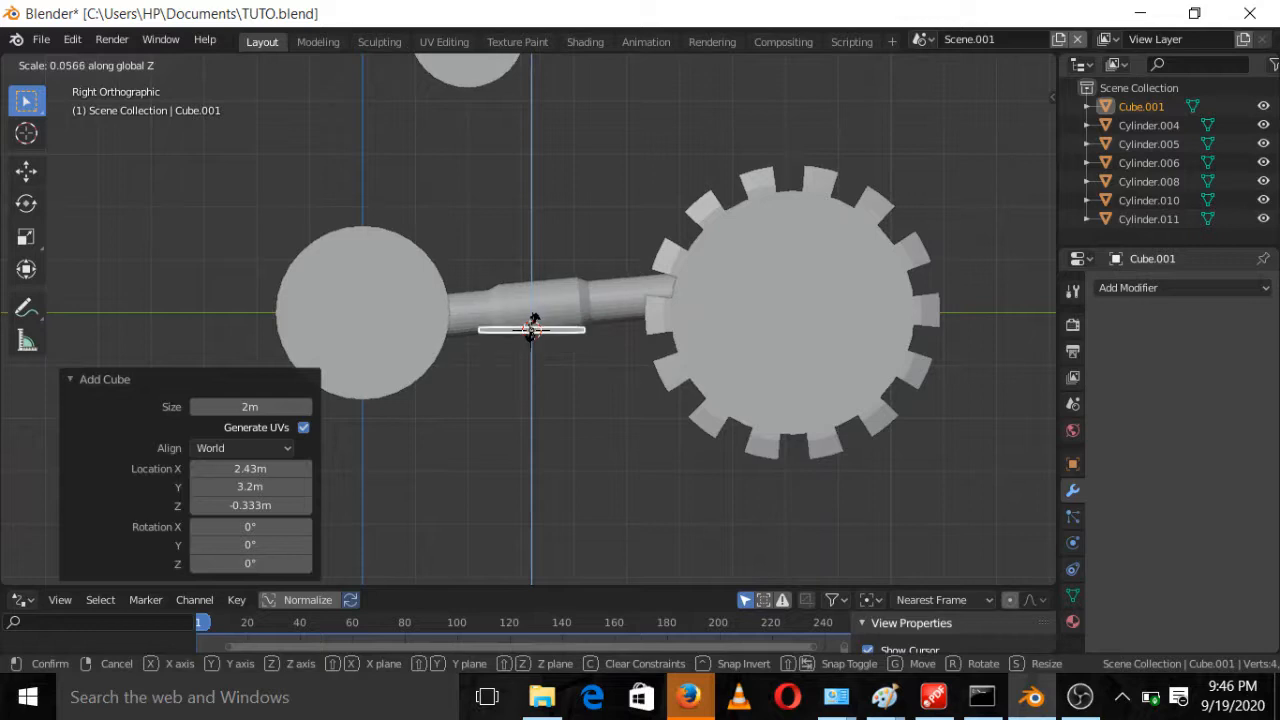
click(533, 322)
Move the flattened cube -1.45 m in Z and -2.34 m in X, placing it beneath the lower connecting cylinder
key(g)
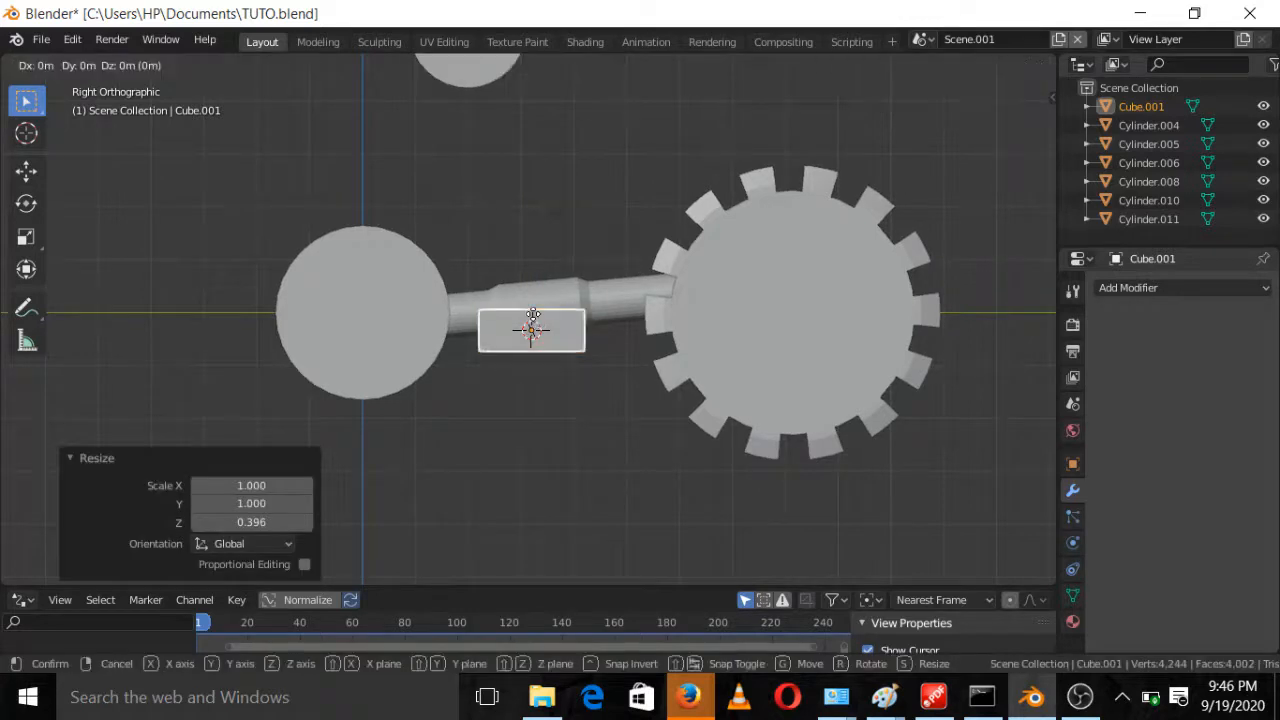
key(z)
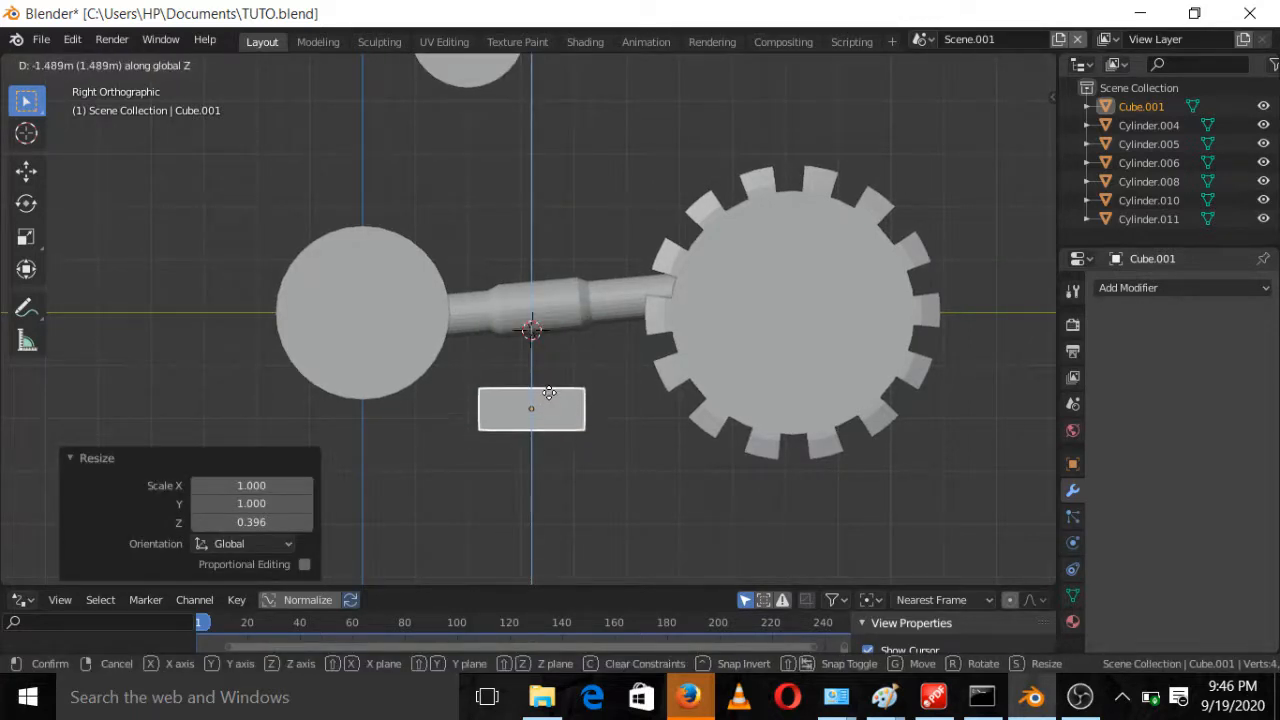
click(553, 388)
middle_drag(553, 388, 587, 448)
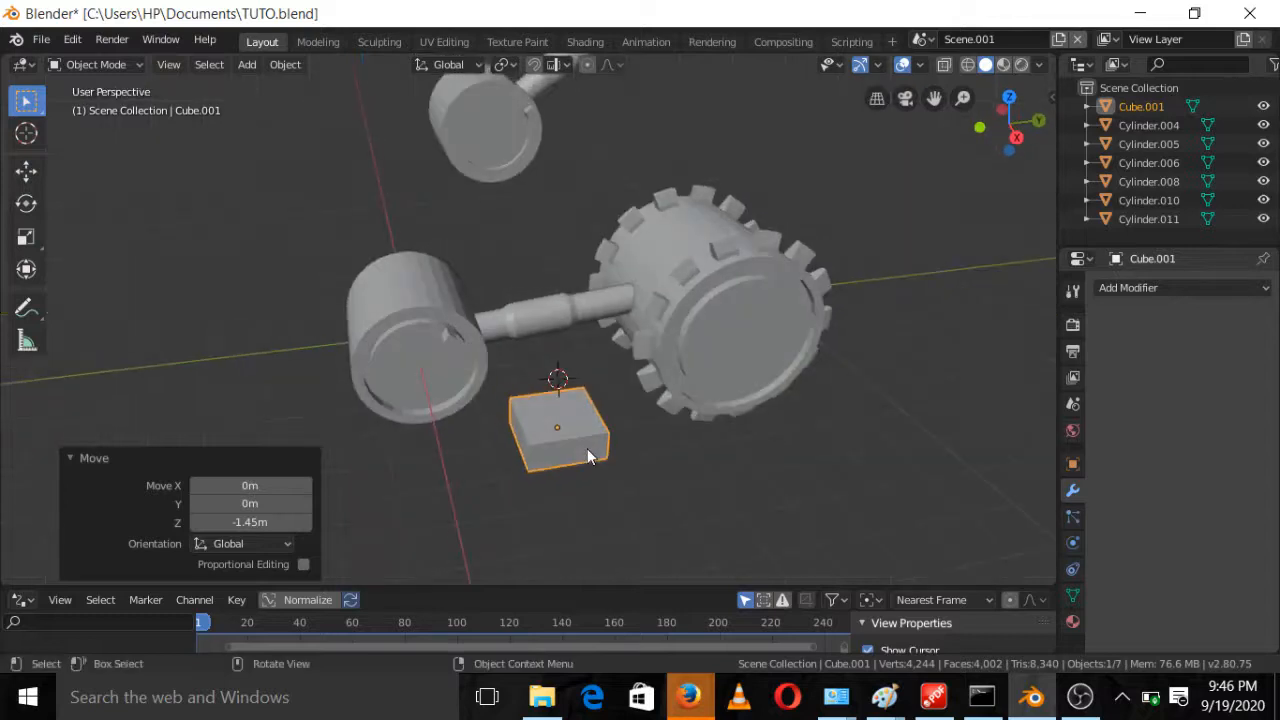
key(KP_7)
key(x)
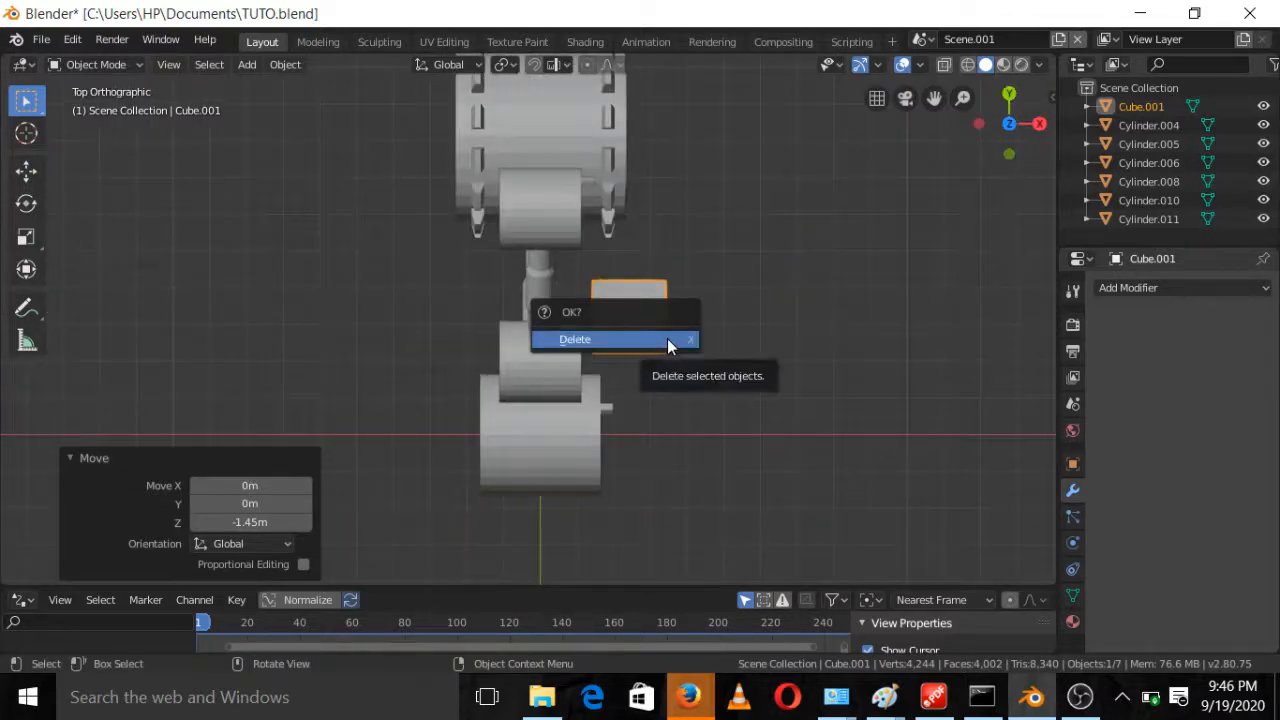
key(Escape)
scroll(666, 345, up, 1)
key(g)
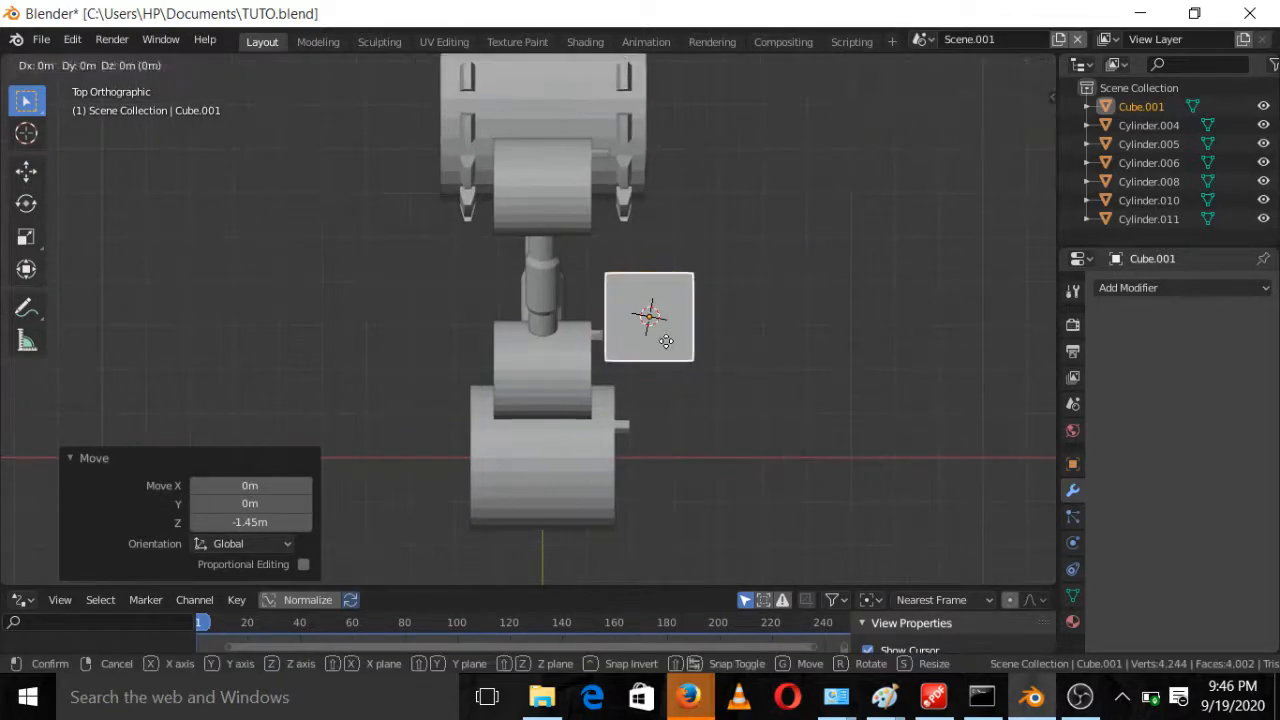
key(x)
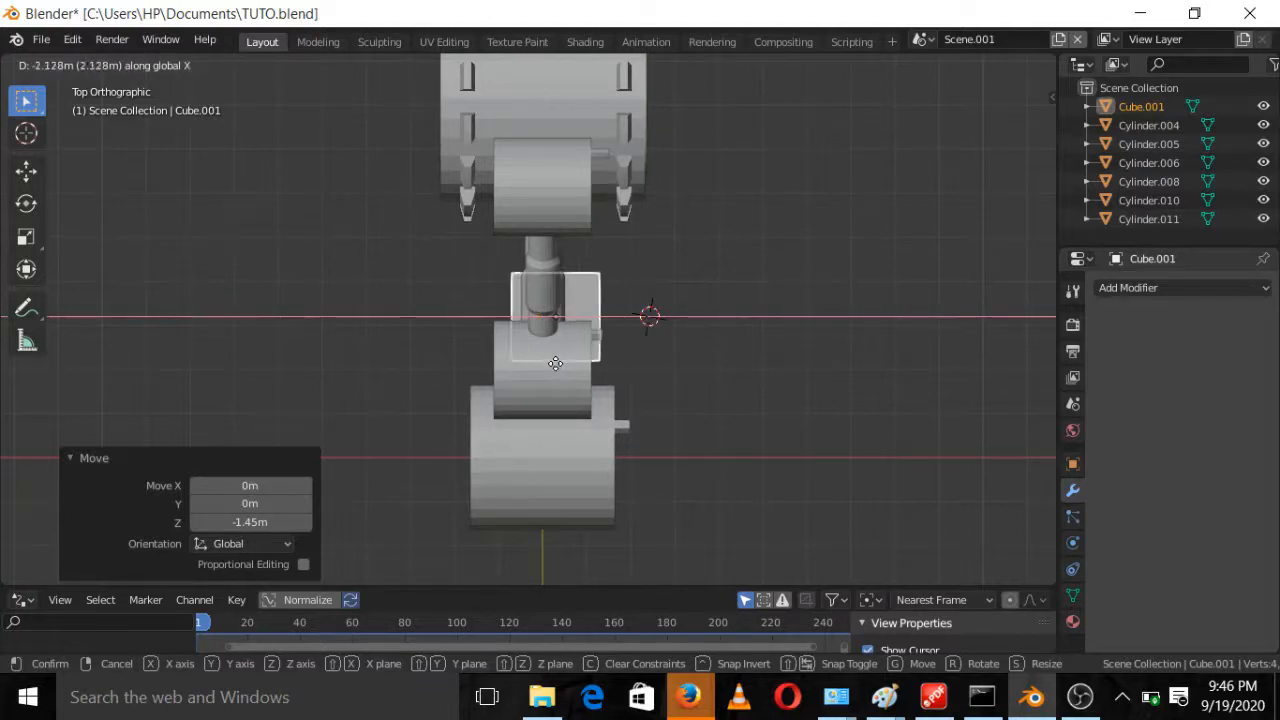
click(566, 364)
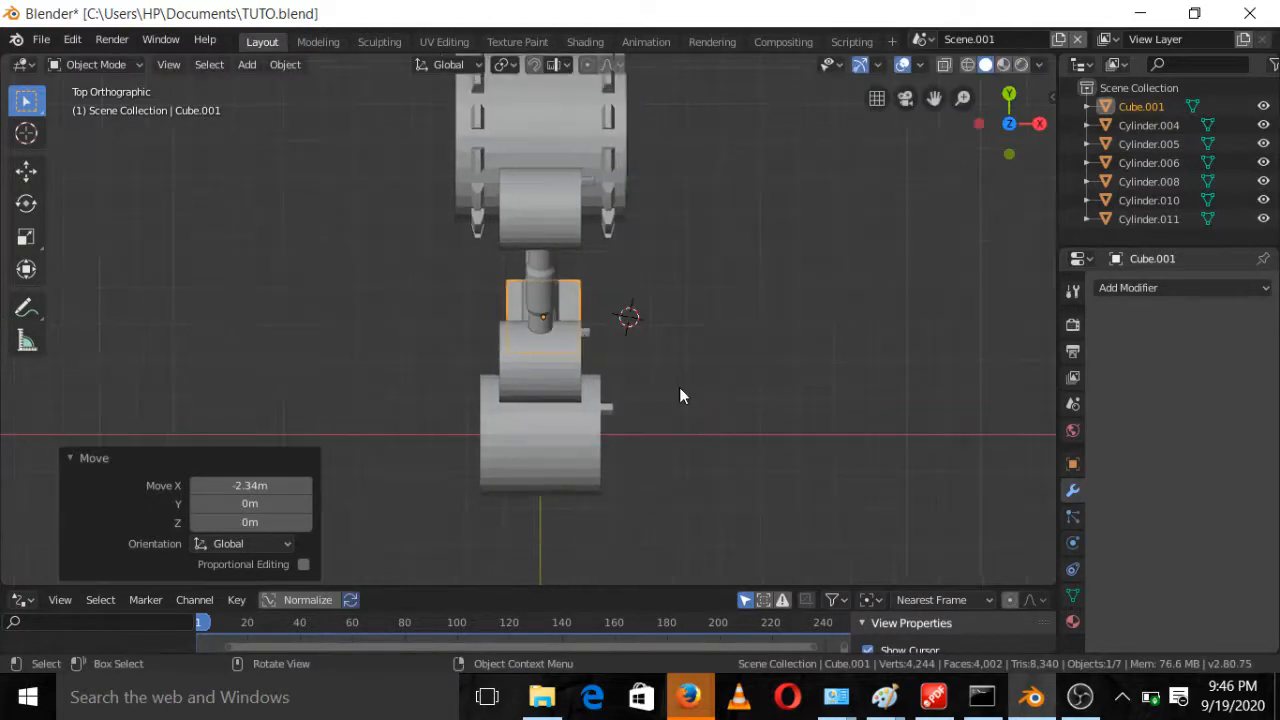
Thin the block beneath the connector further by scaling it 0.658 in Z
key(KP_3)
scroll(586, 379, up, 3)
scroll(586, 380, down, 2)
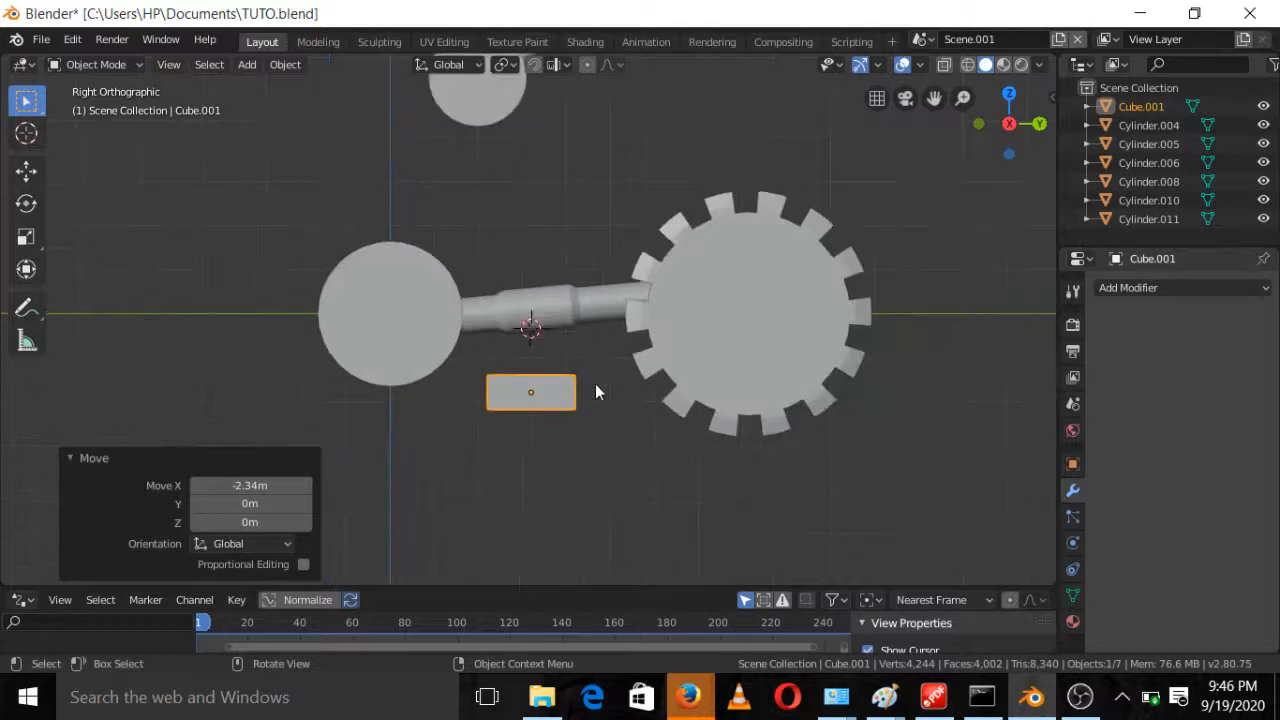
scroll(559, 411, up, 1)
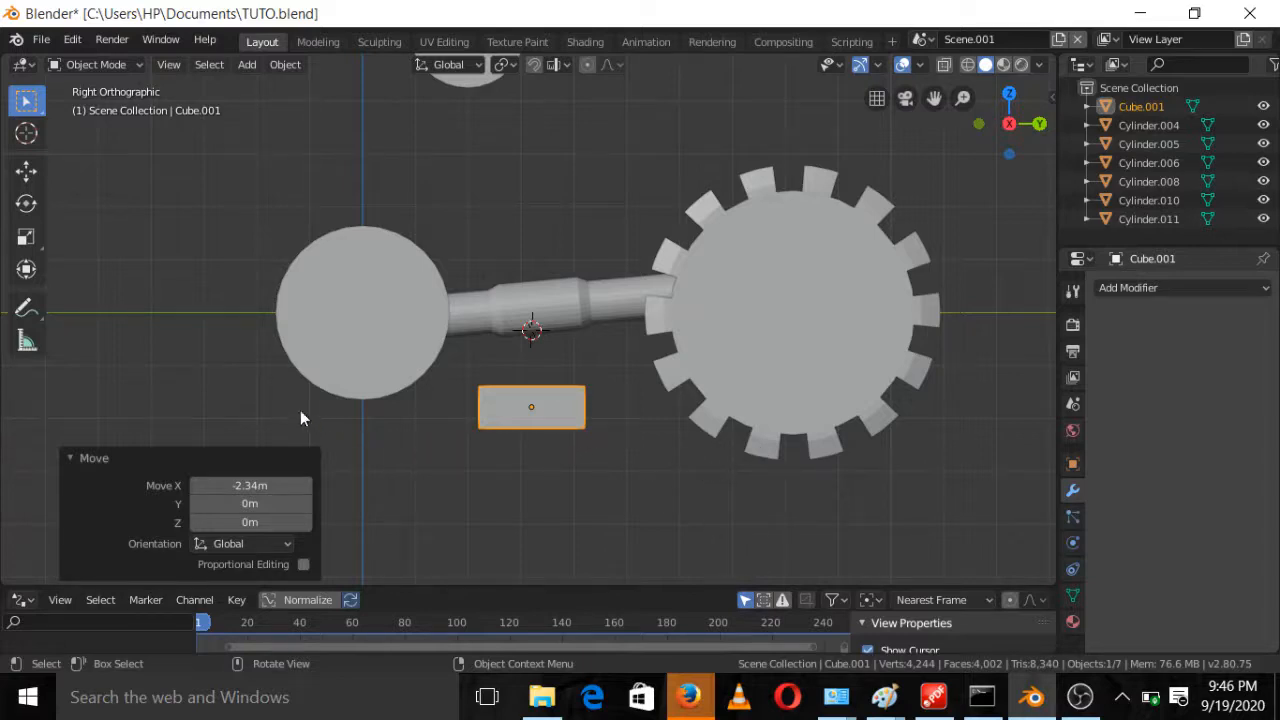
scroll(344, 321, down, 4)
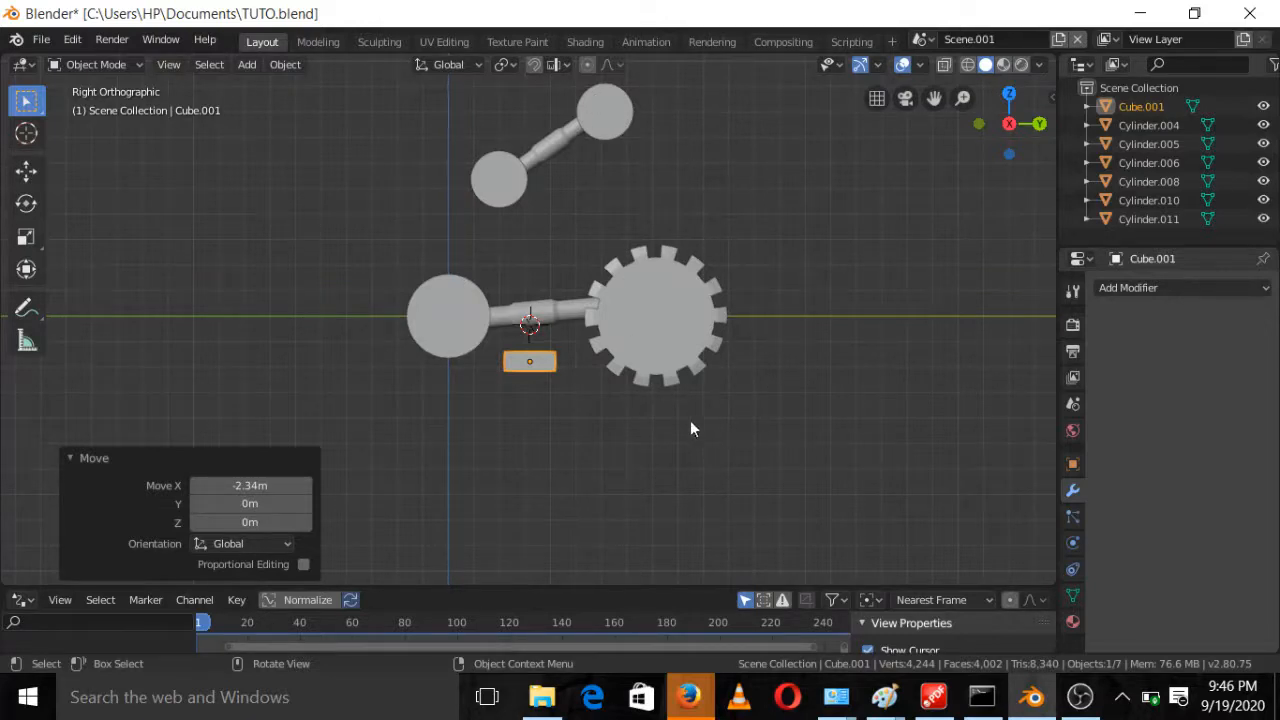
scroll(656, 369, up, 4)
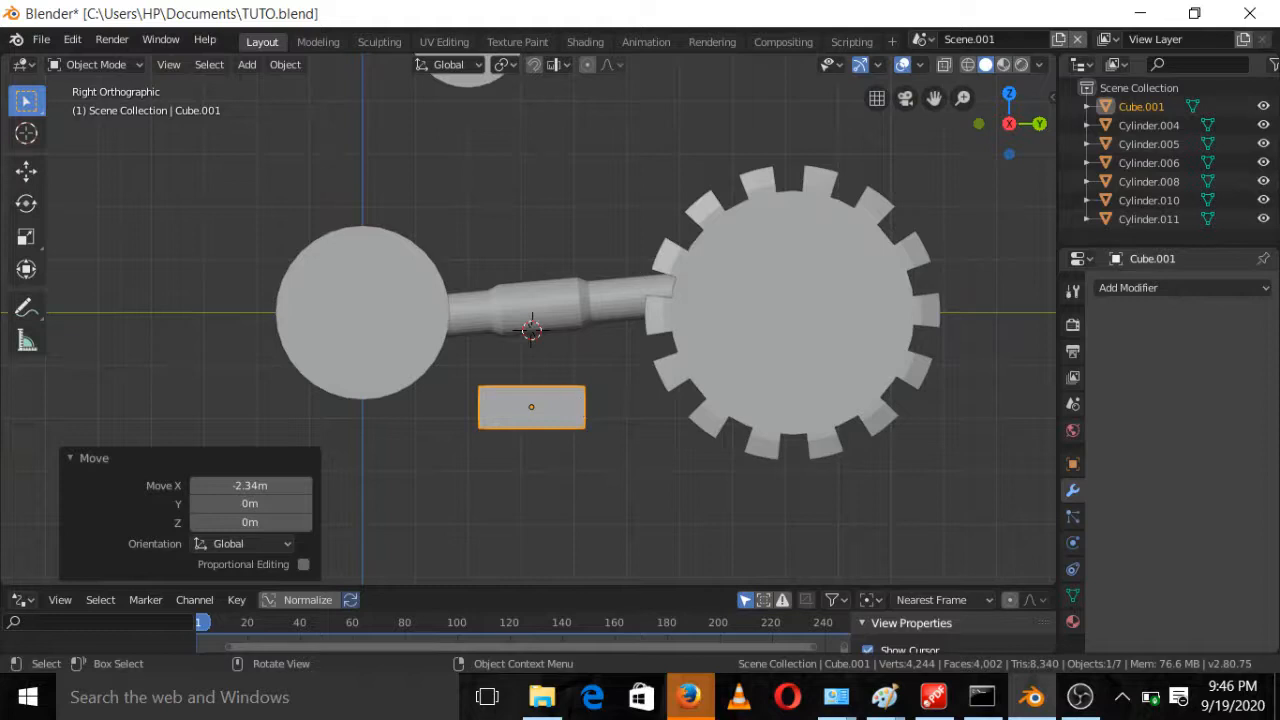
key(s)
key(z)
click(562, 400)
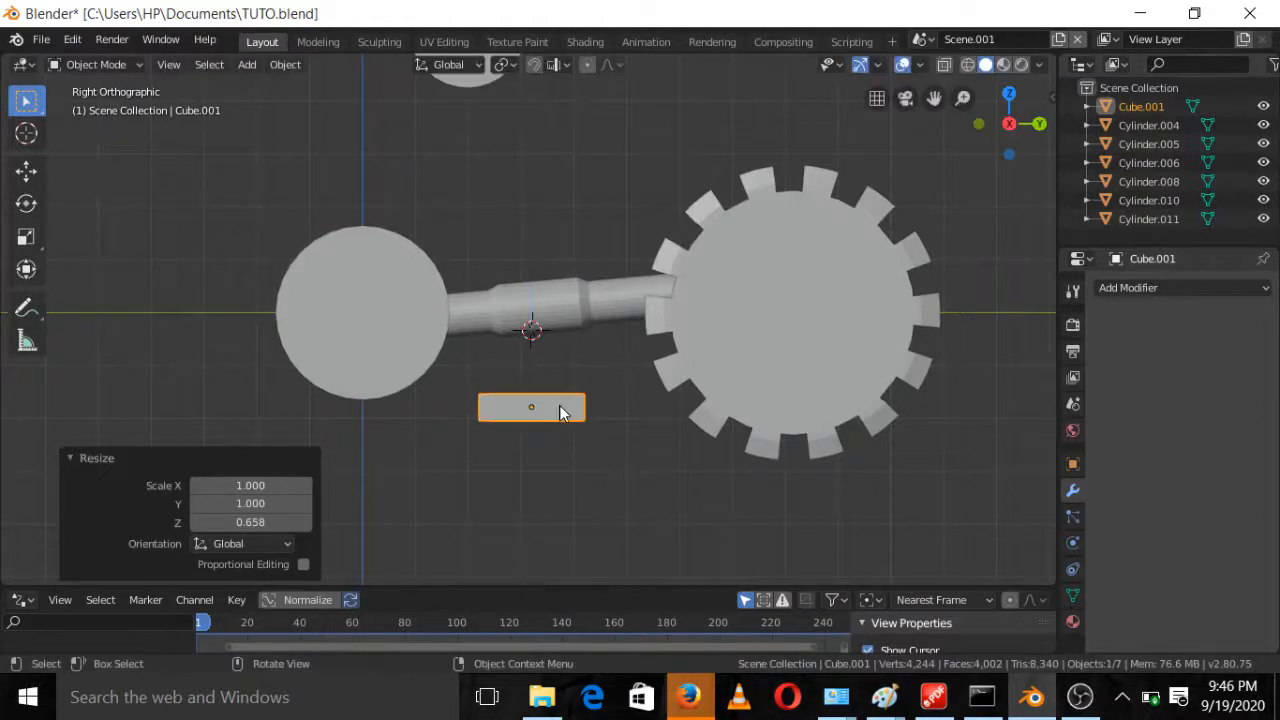
Snap the 3D cursor to the flattened block
middle_drag(563, 408, 580, 449)
scroll(580, 449, up, 5)
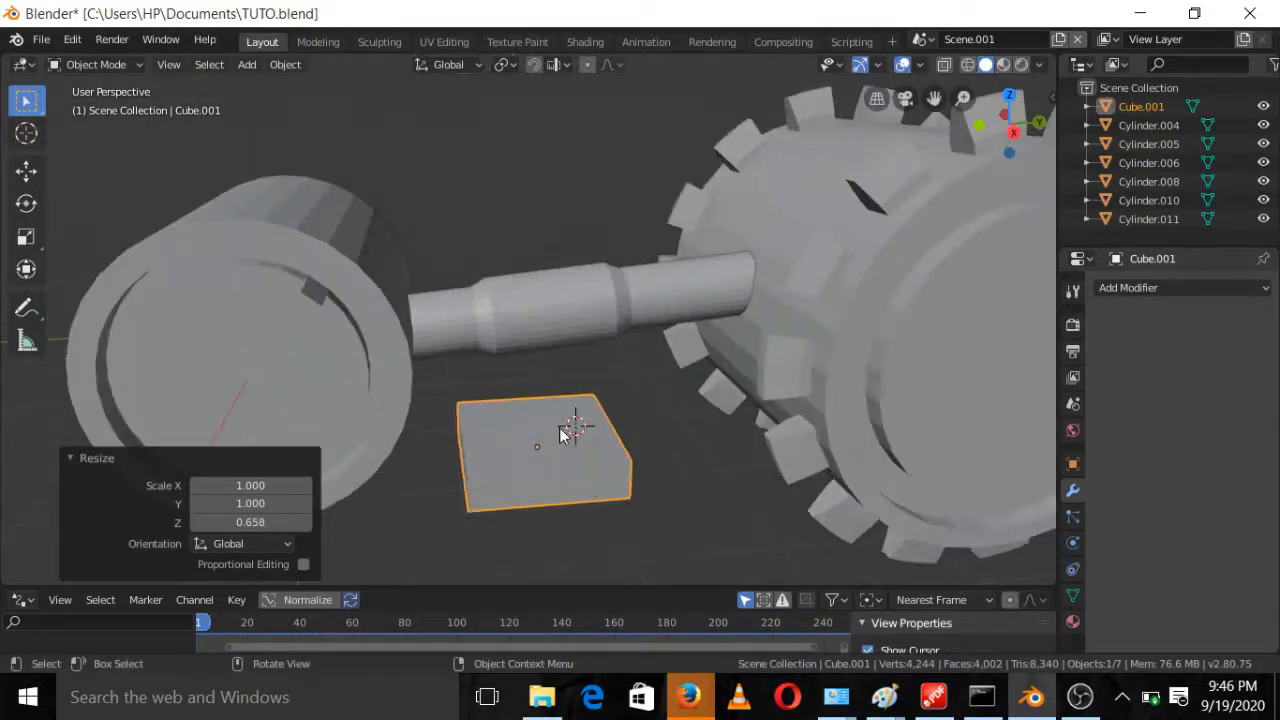
key(shift+s)
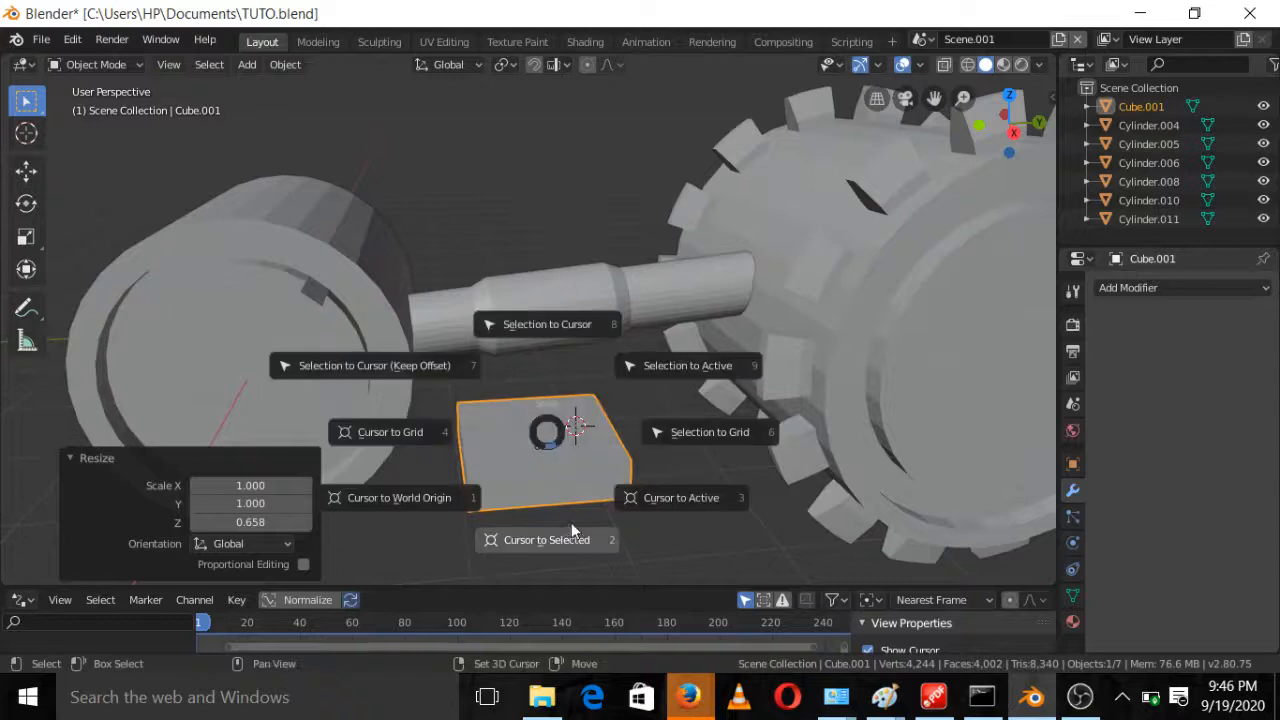
click(571, 539)
key(shift+a)
mouse_move(558, 482)
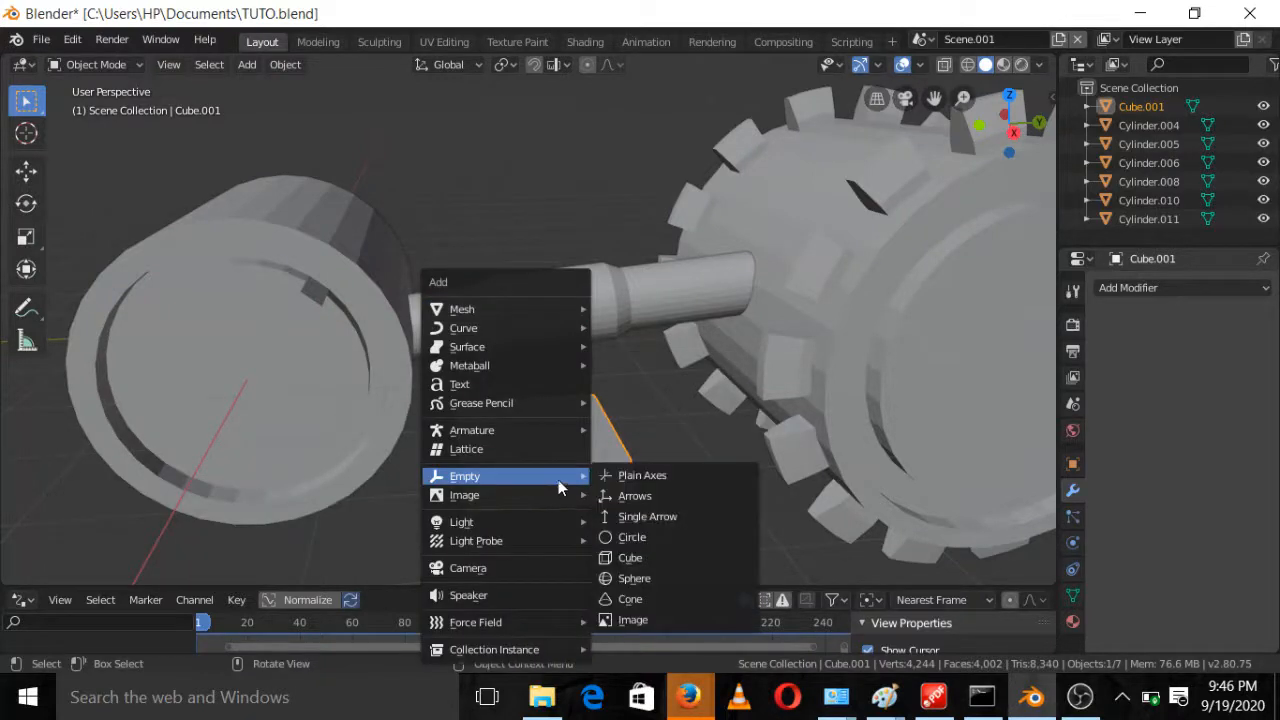
mouse_move(582, 525)
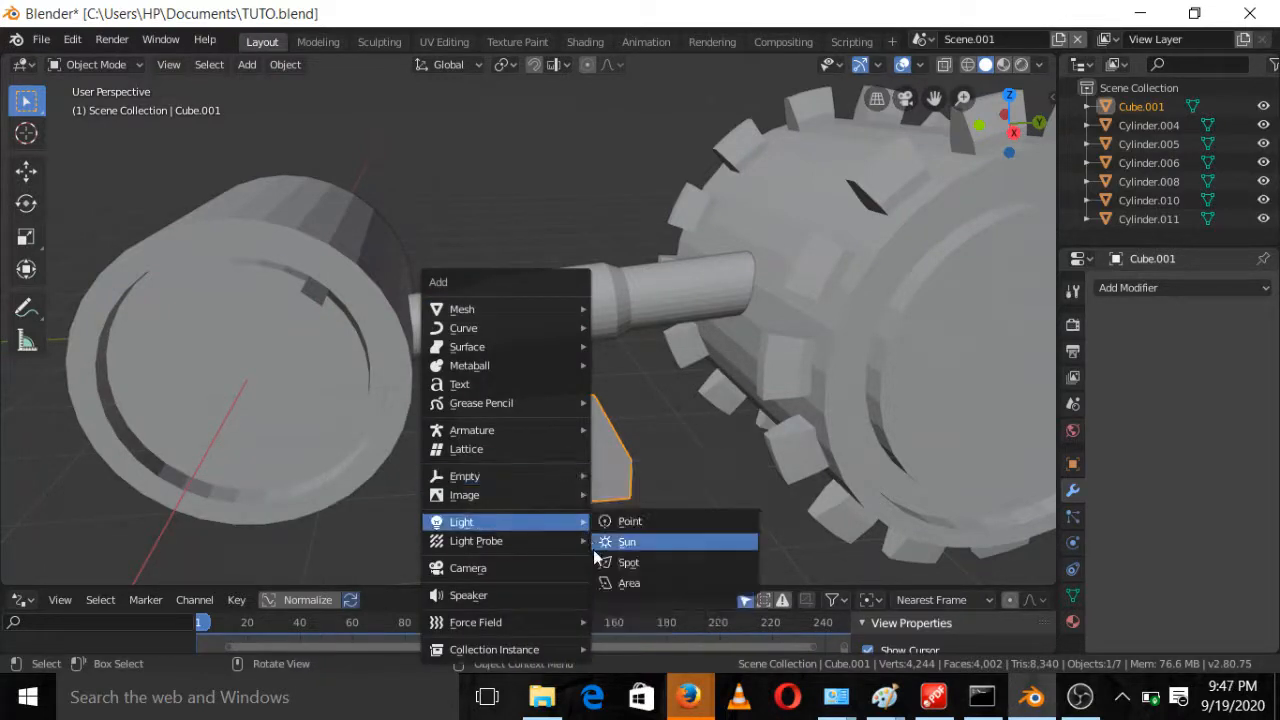
scroll(678, 410, down, 5)
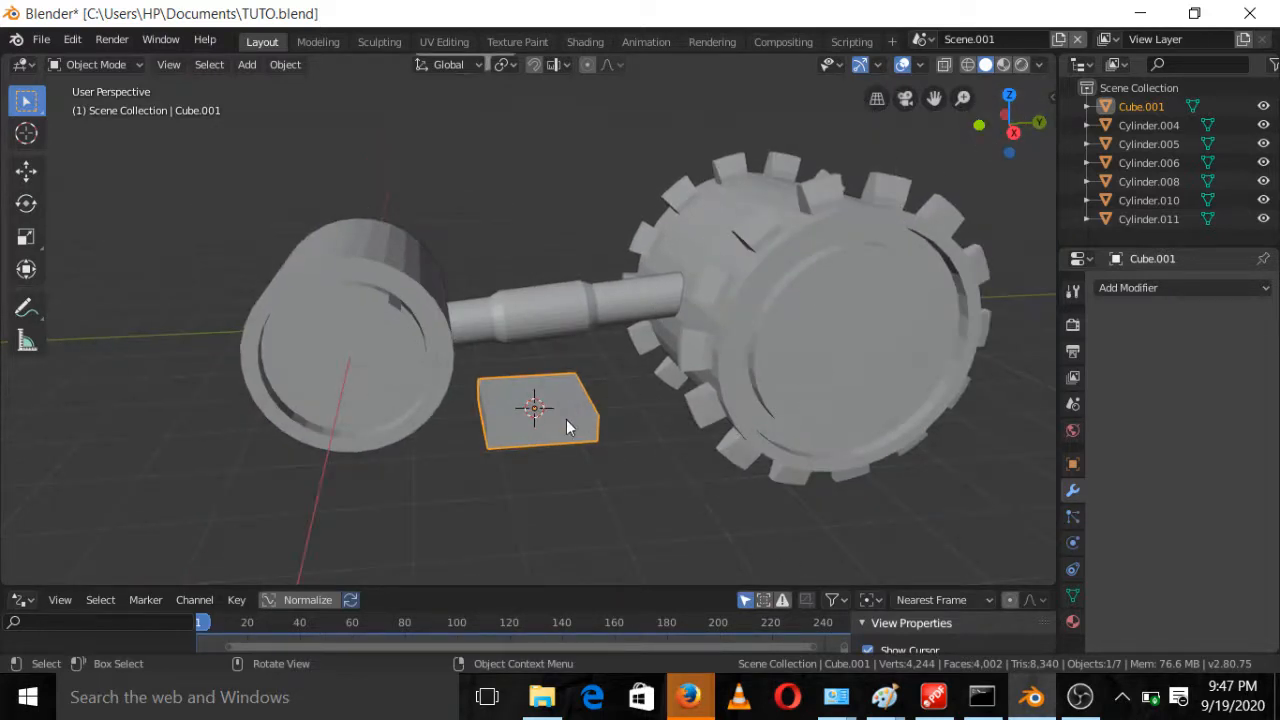
key(shift+s)
Add a mesh cylinder at the 3D cursor inside the block and scale it uniformly to 0.389
key(shift+a)
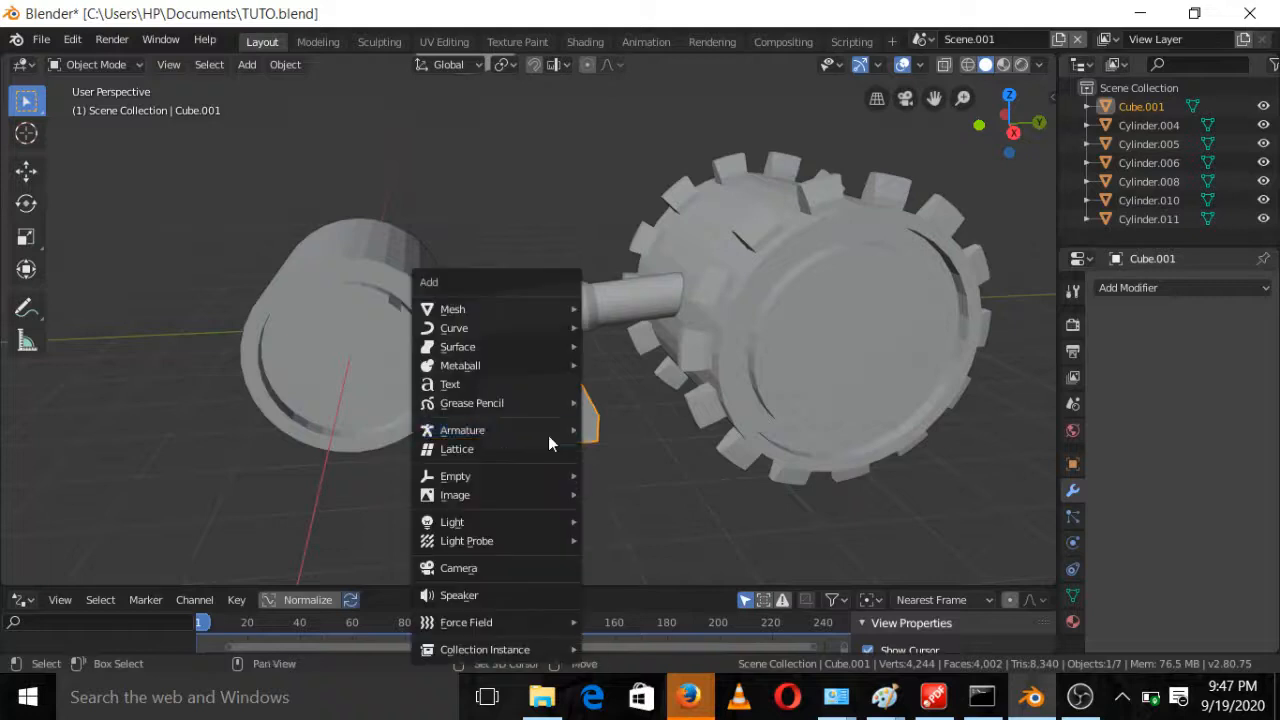
mouse_move(570, 310)
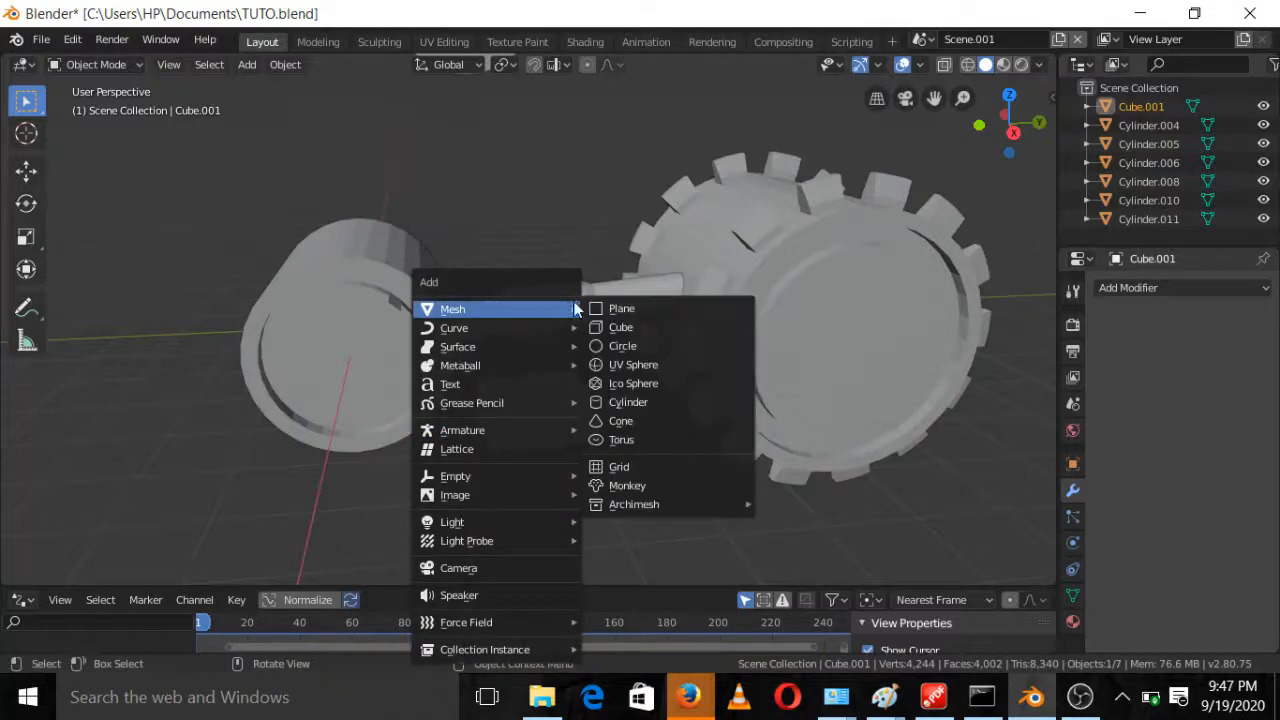
click(612, 401)
key(KP_3)
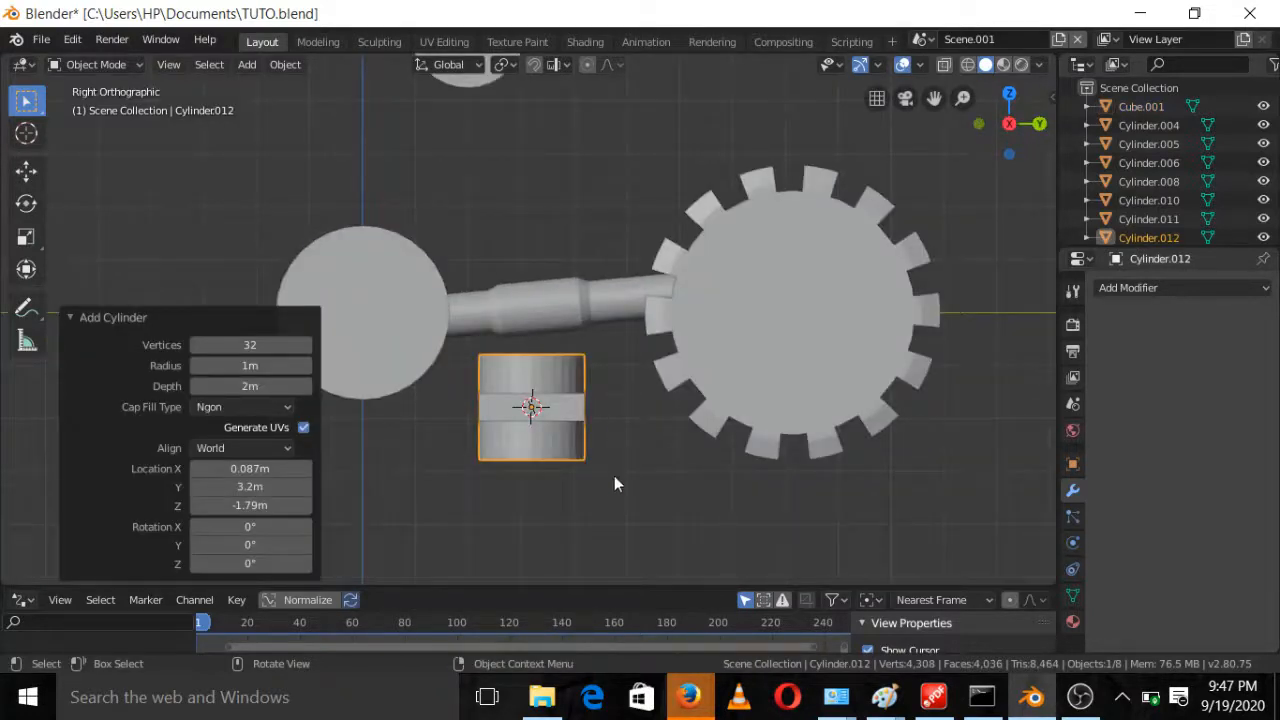
key(s)
click(562, 452)
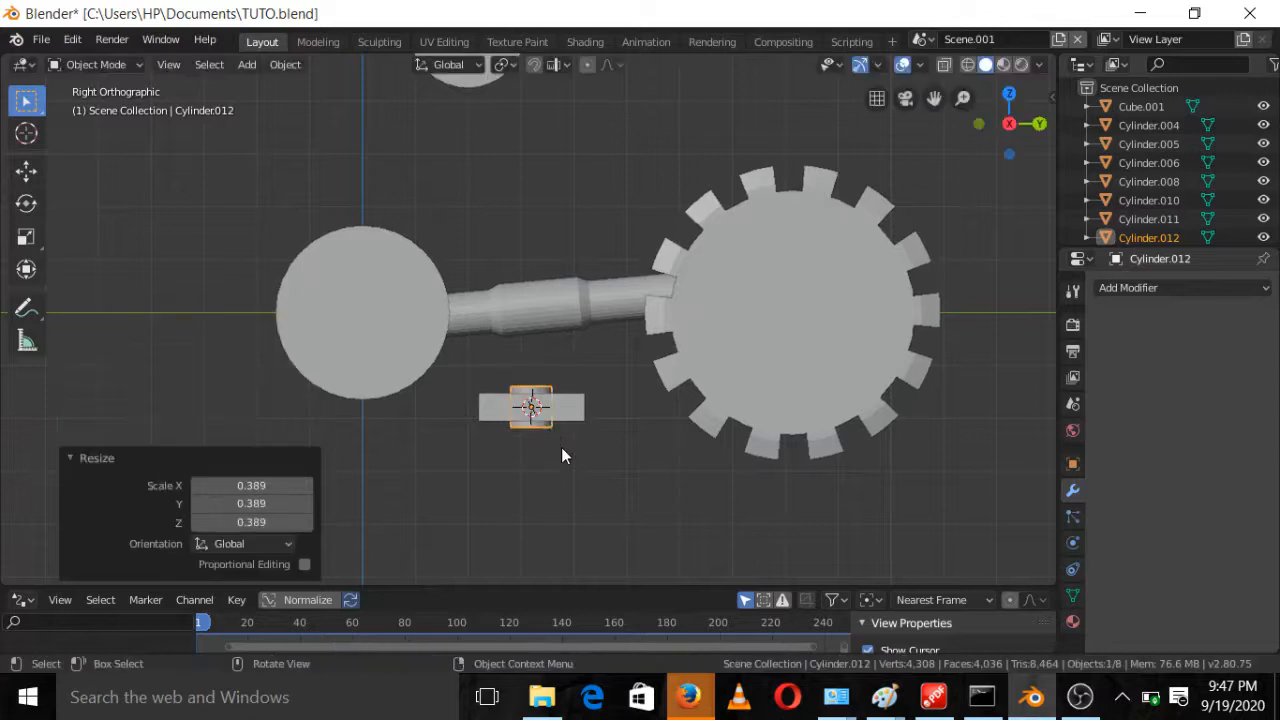
Raise the small cylinder 0.479 m in Z and stretch it by 1.926 along Z
key(g)
key(z)
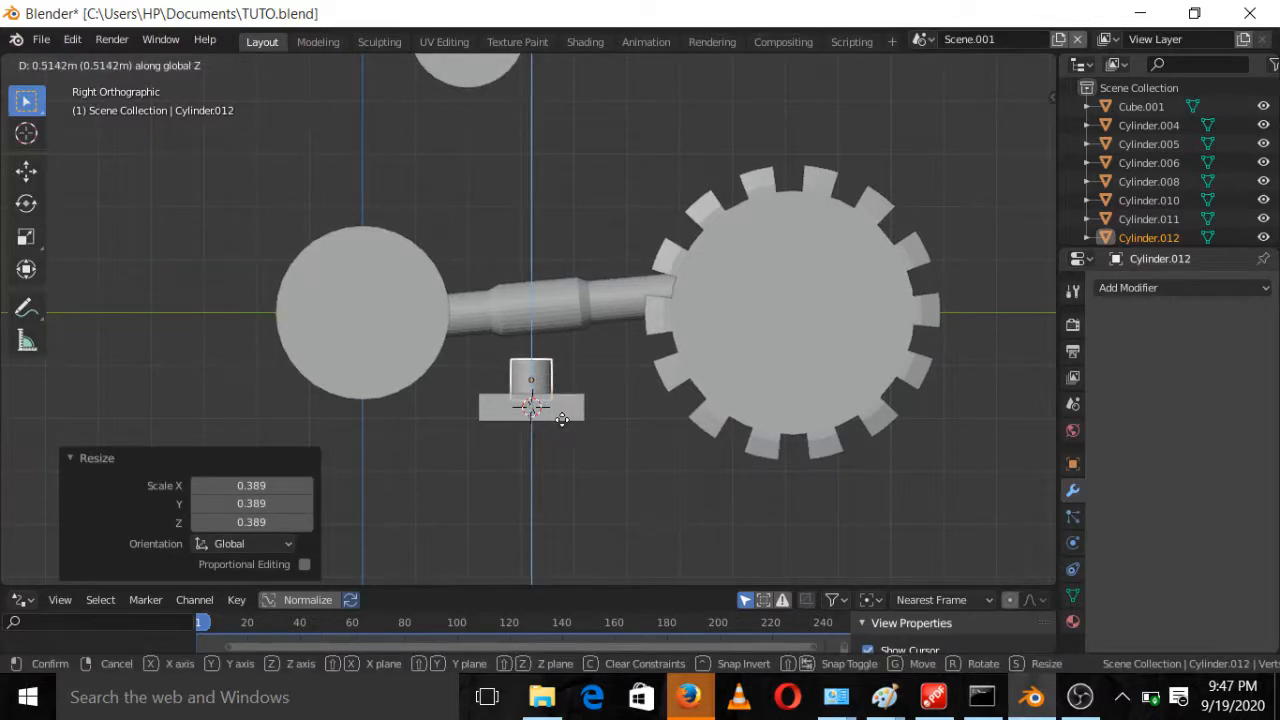
click(562, 426)
key(s)
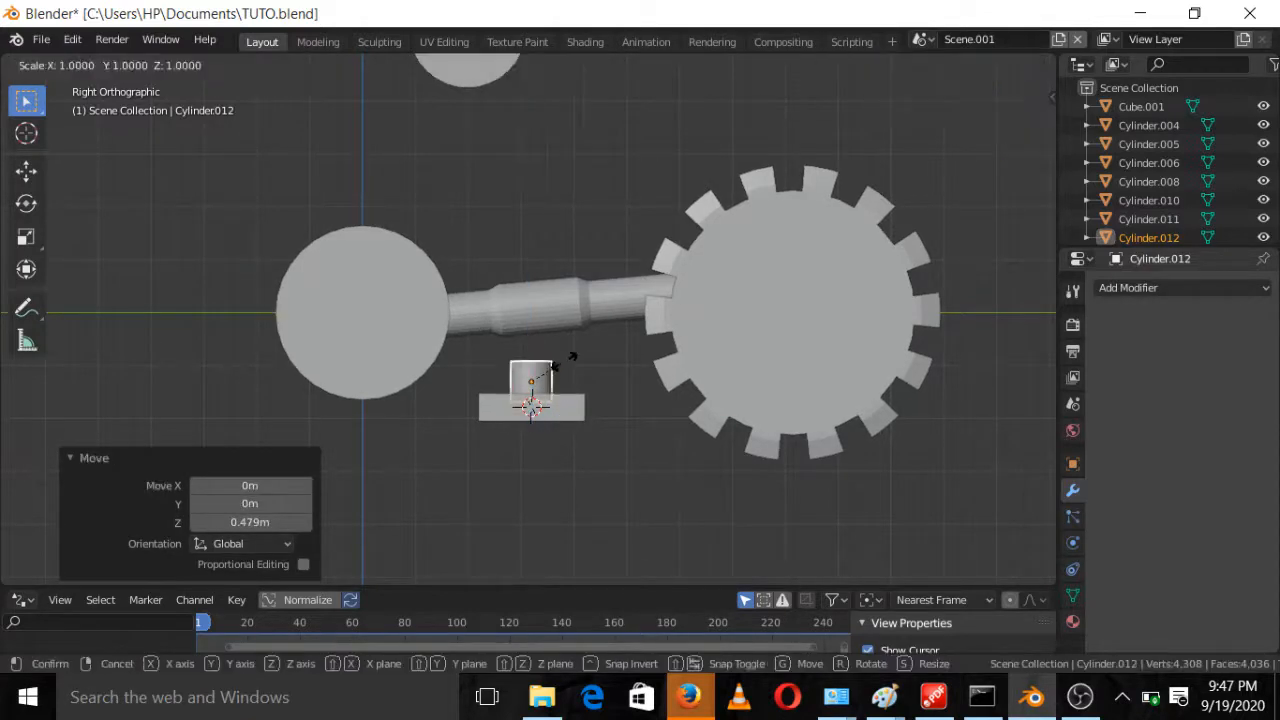
key(z)
click(567, 348)
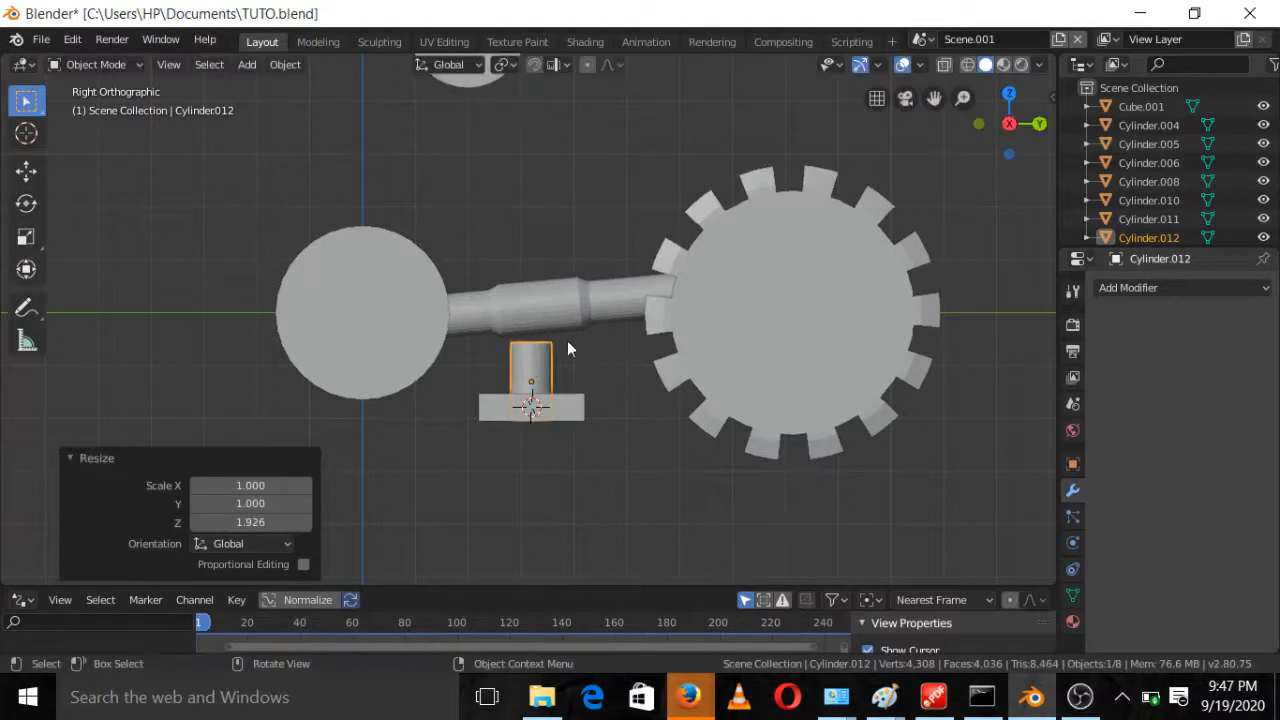
Move the stretched cylinder up 0.319 m in Z so it spans from the block to the lower connector
key(g)
key(z)
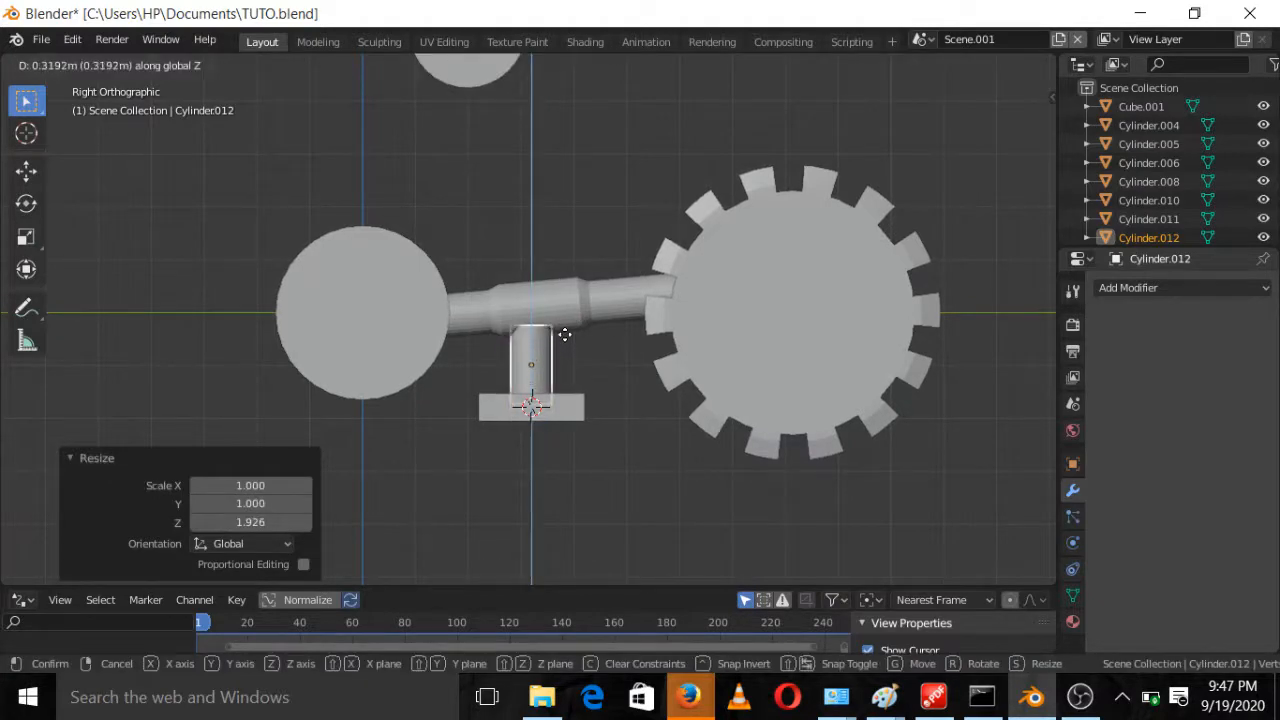
click(565, 335)
Slim the upright cylinder with a uniform scale of 0.660, and lengthen it by 1.570 along Z to reach the connector
key(s)
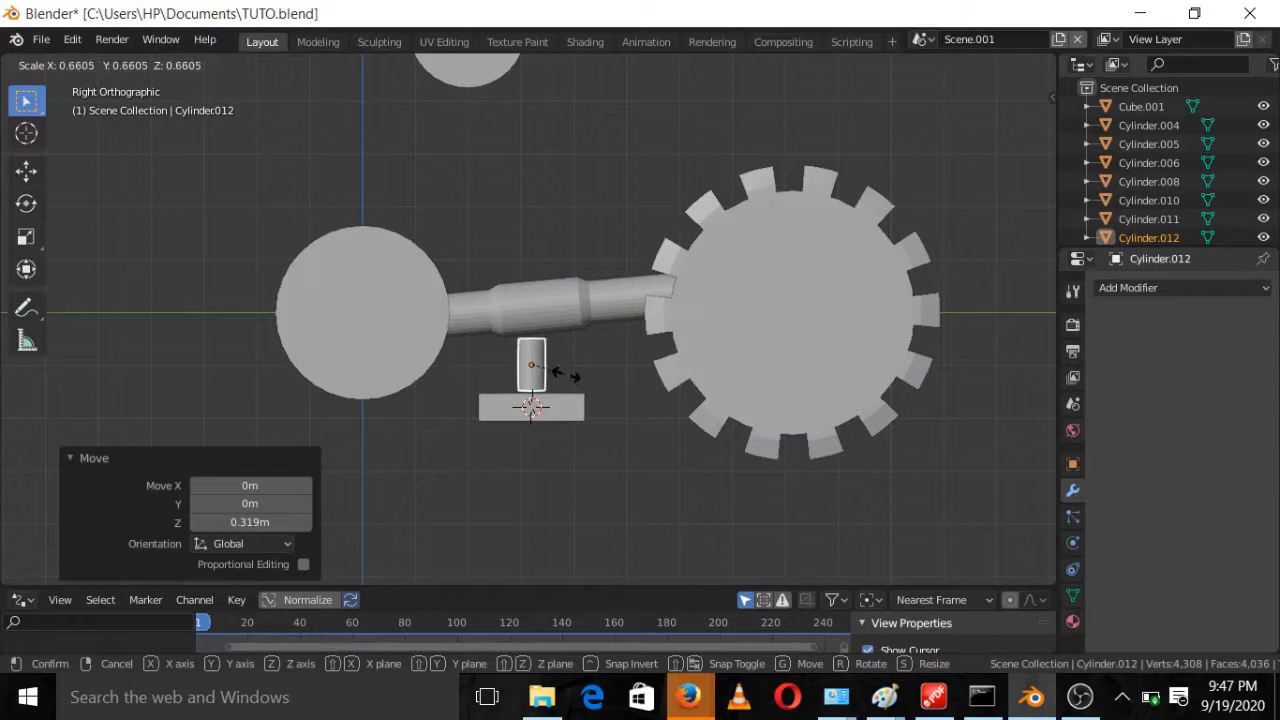
click(567, 380)
key(s)
key(z)
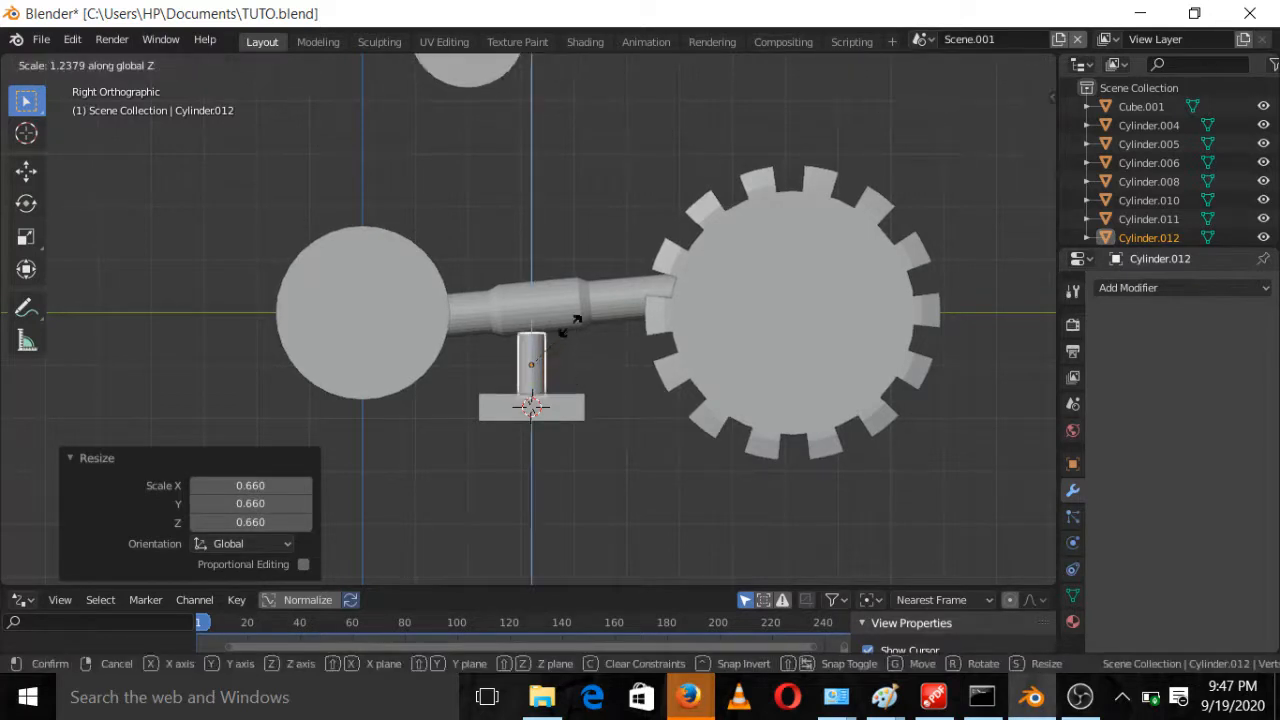
click(572, 313)
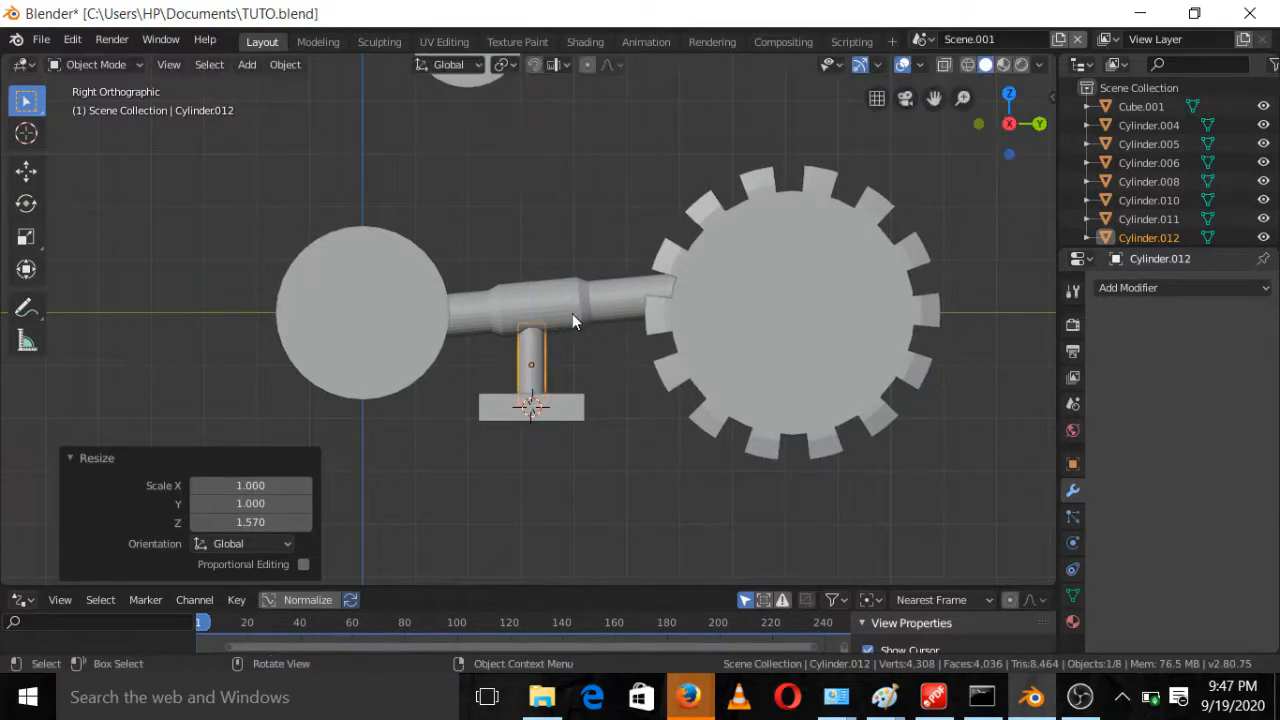
scroll(588, 365, down, 2)
middle_drag(588, 365, 597, 394)
key(Tab)
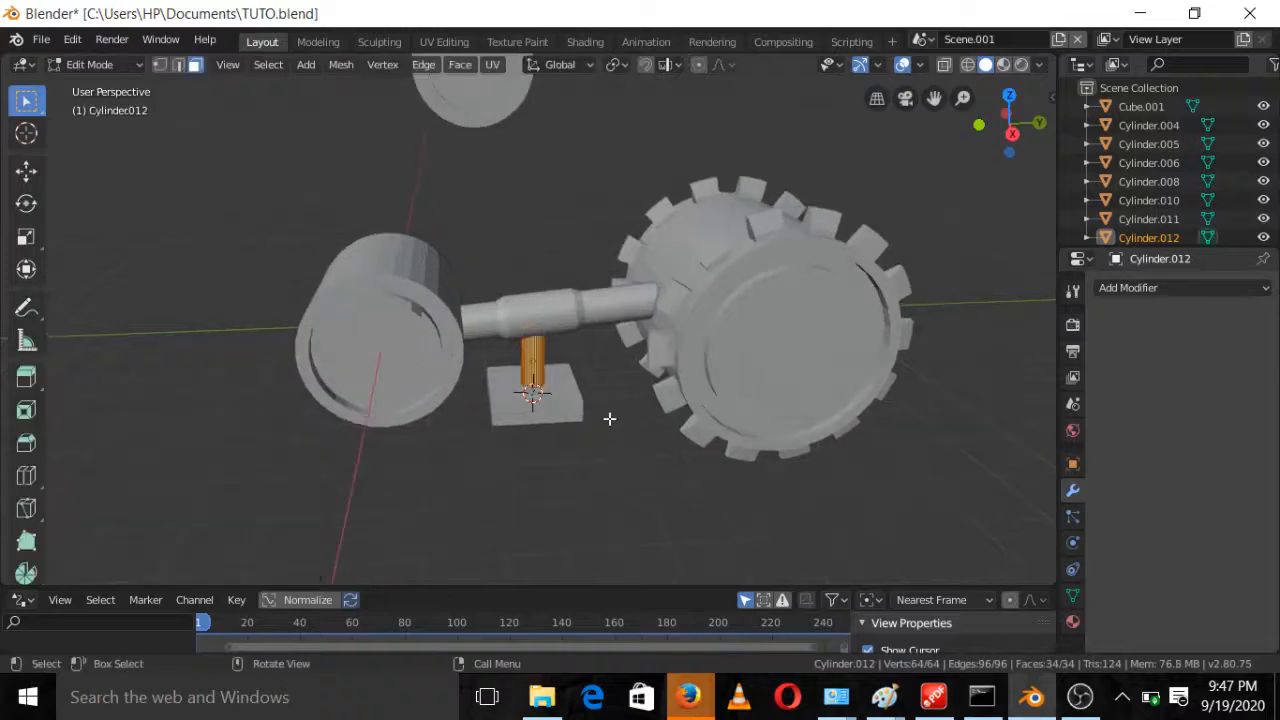
key(Tab)
middle_drag(618, 440, 905, 251)
click(1009, 126)
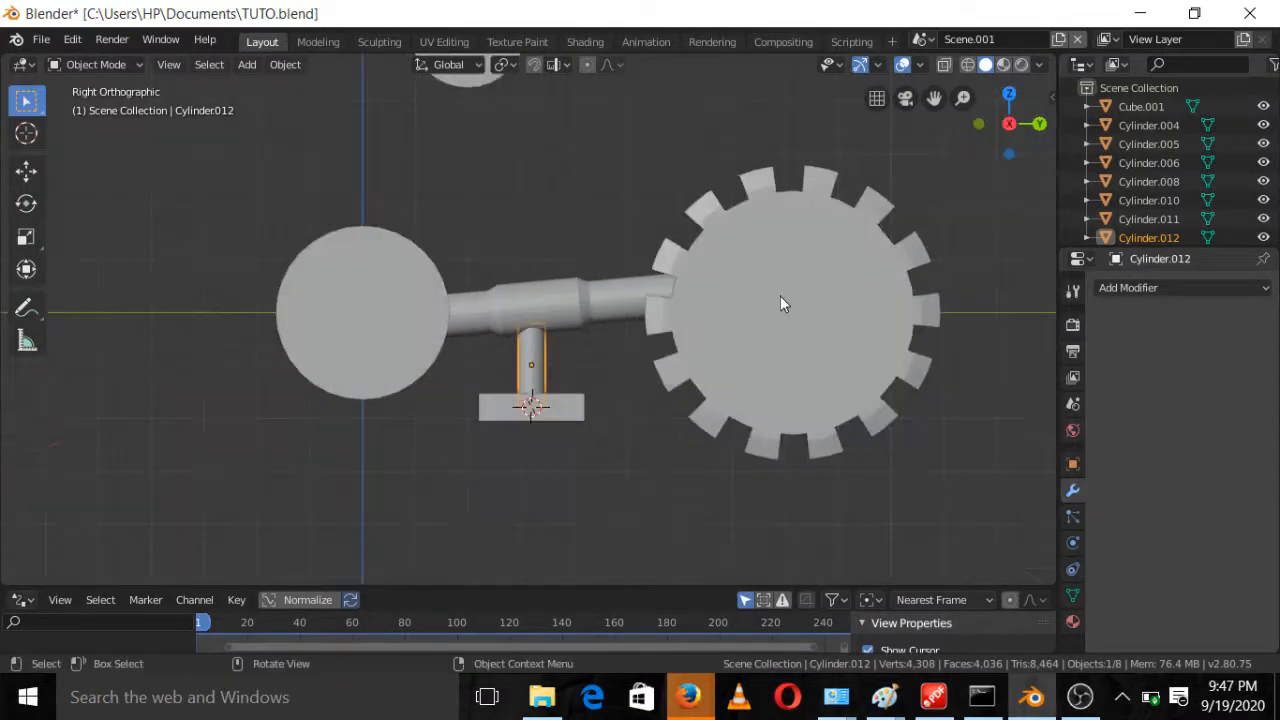
Examine the whole track assembly from the side and in perspective, checking the wheels, connectors and new support post
scroll(697, 369, down, 3)
scroll(697, 368, down, 2)
scroll(767, 366, up, 4)
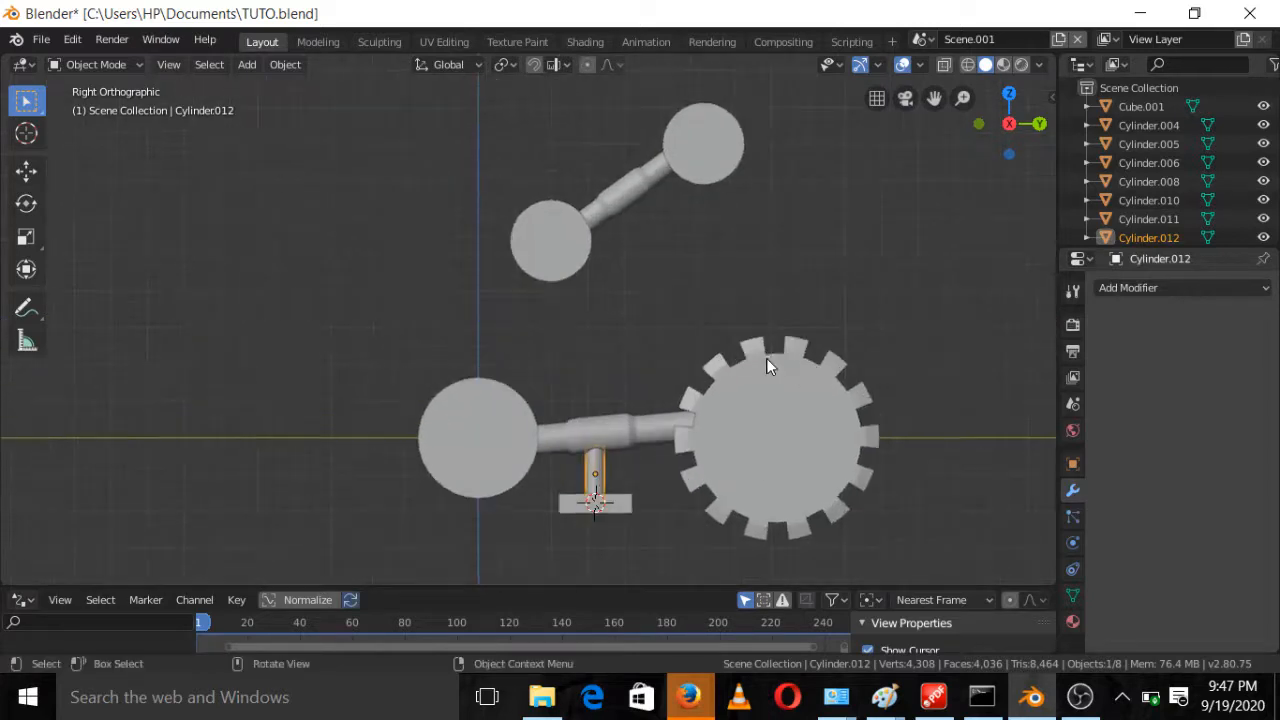
shift+middle_drag(767, 361, 716, 337)
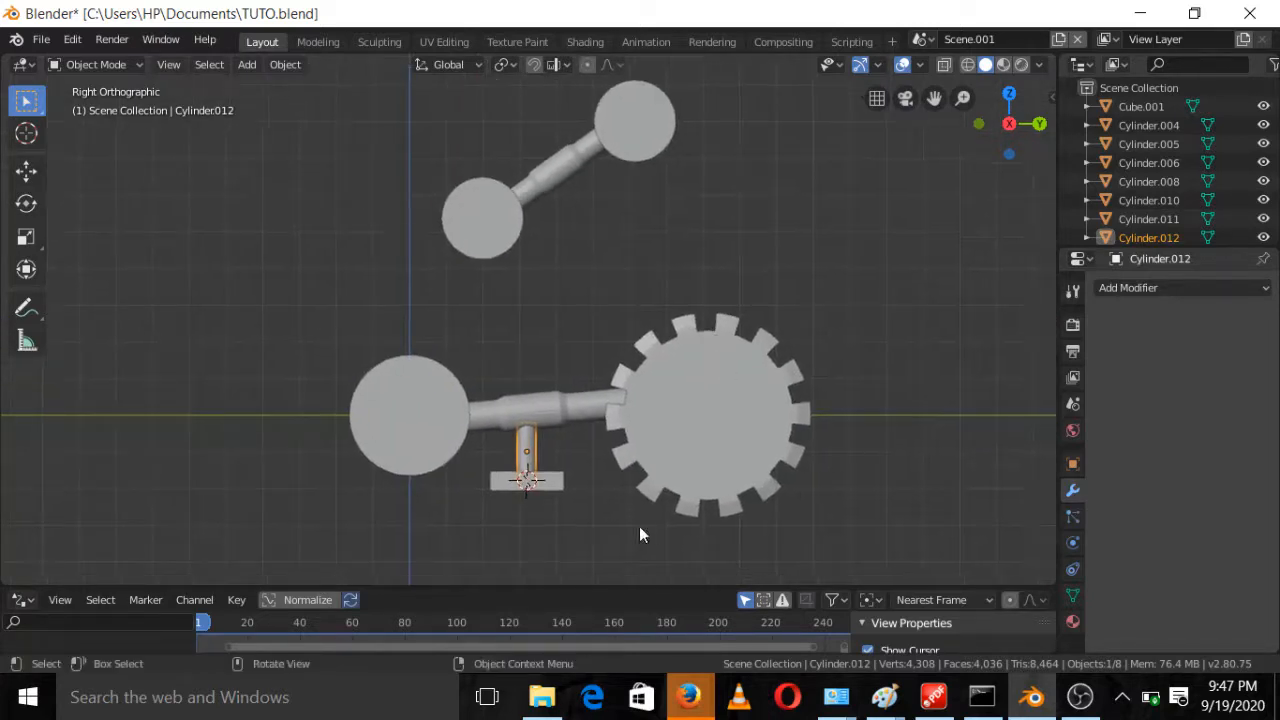
scroll(627, 364, down, 1)
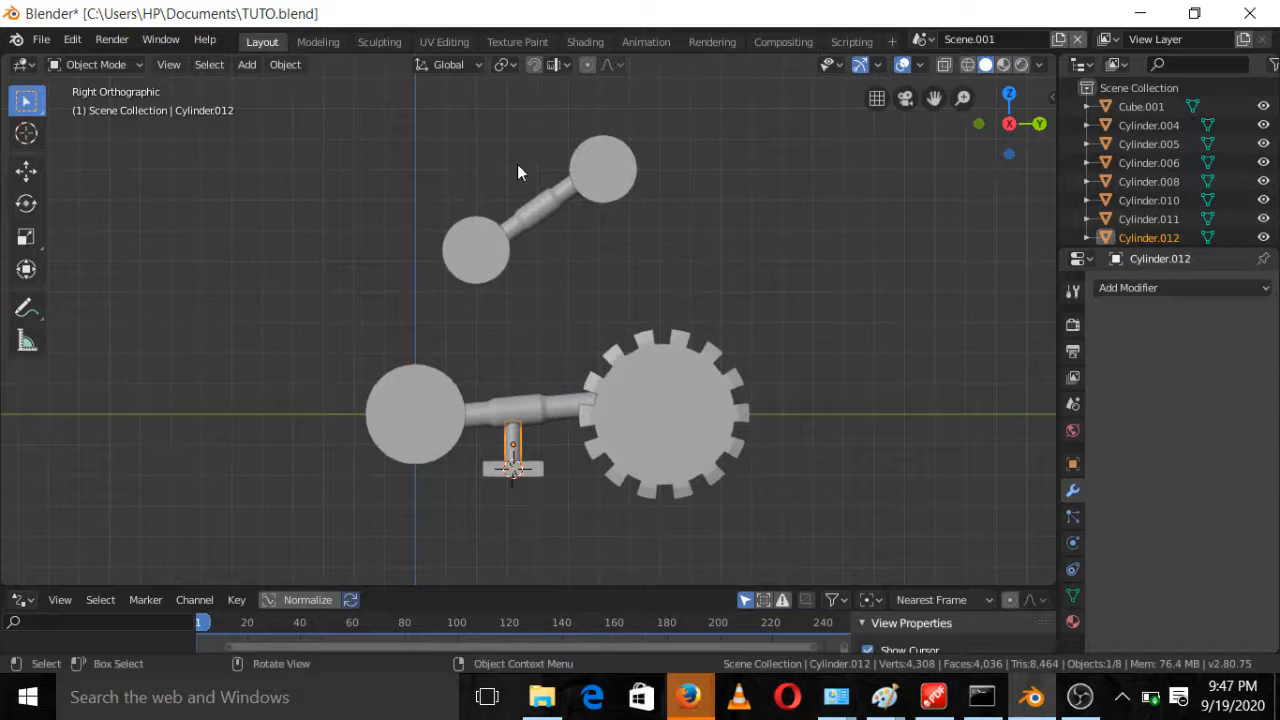
scroll(592, 297, down, 2)
scroll(593, 296, down, 1)
scroll(596, 292, up, 2)
middle_drag(634, 351, 549, 371)
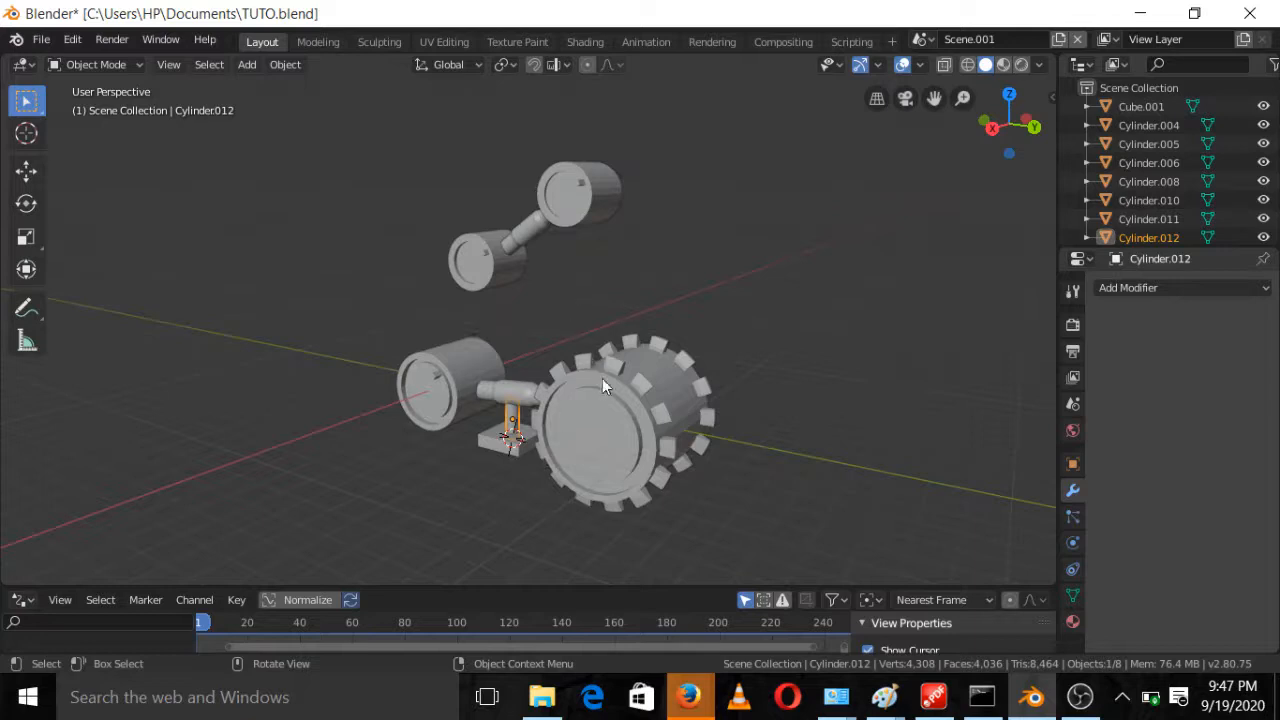
scroll(608, 399, up, 1)
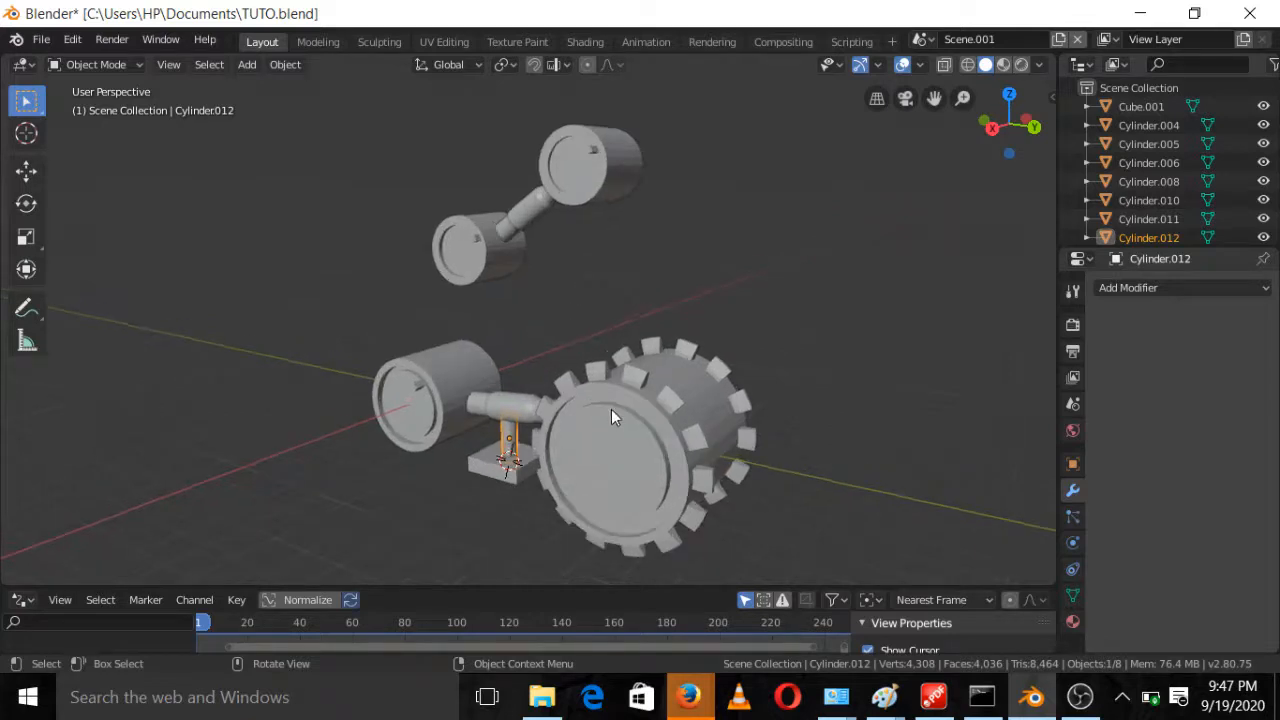
In the right orthographic view, raise the toothed drive wheel 0.368 m along Z
click(991, 128)
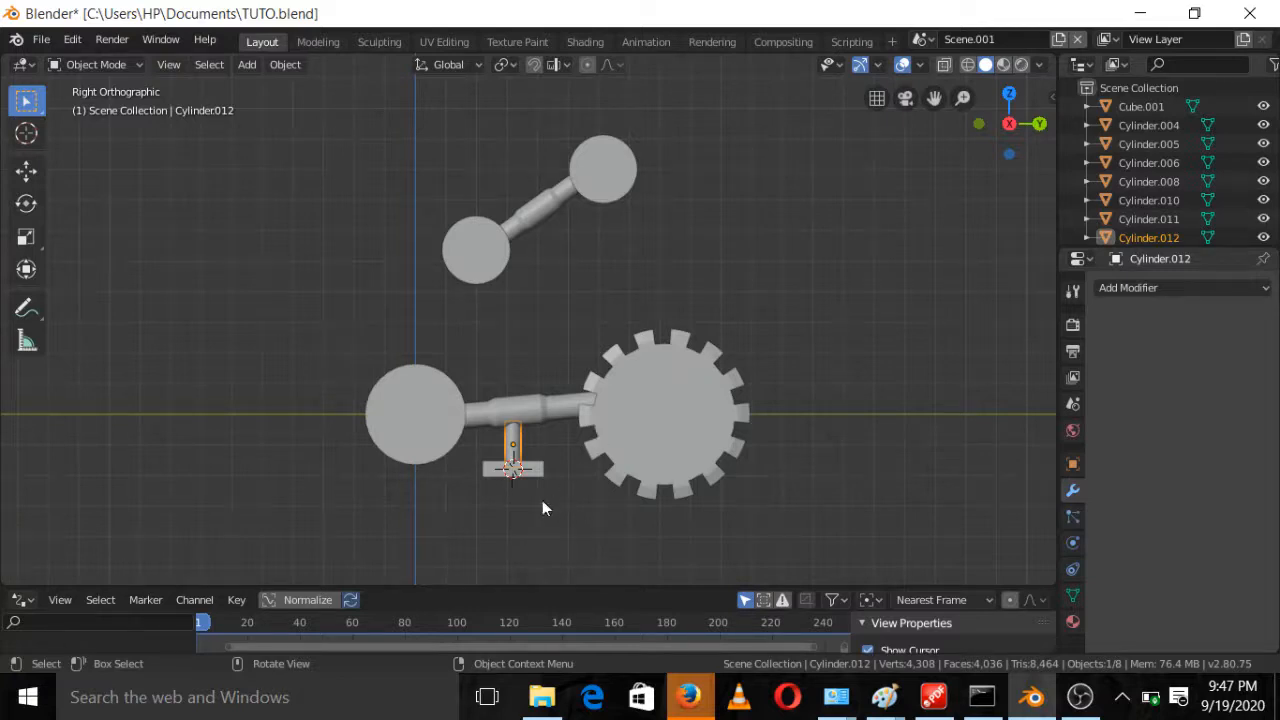
click(652, 450)
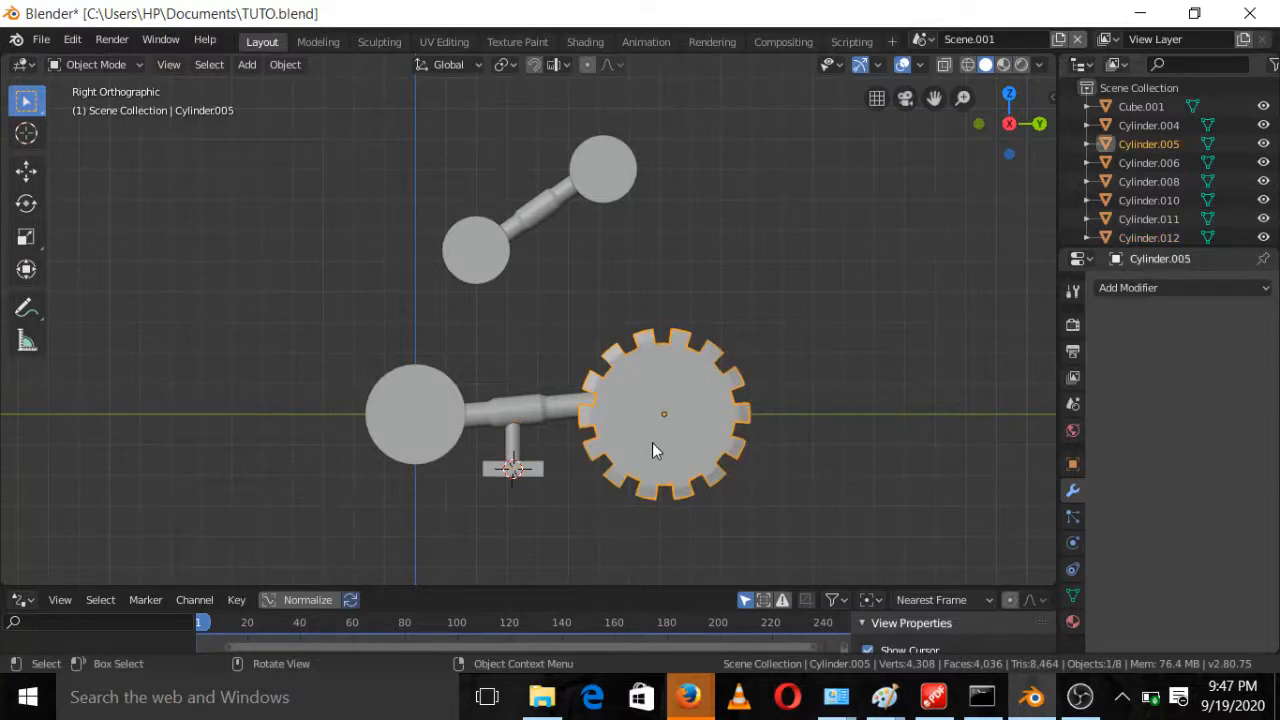
key(g)
key(z)
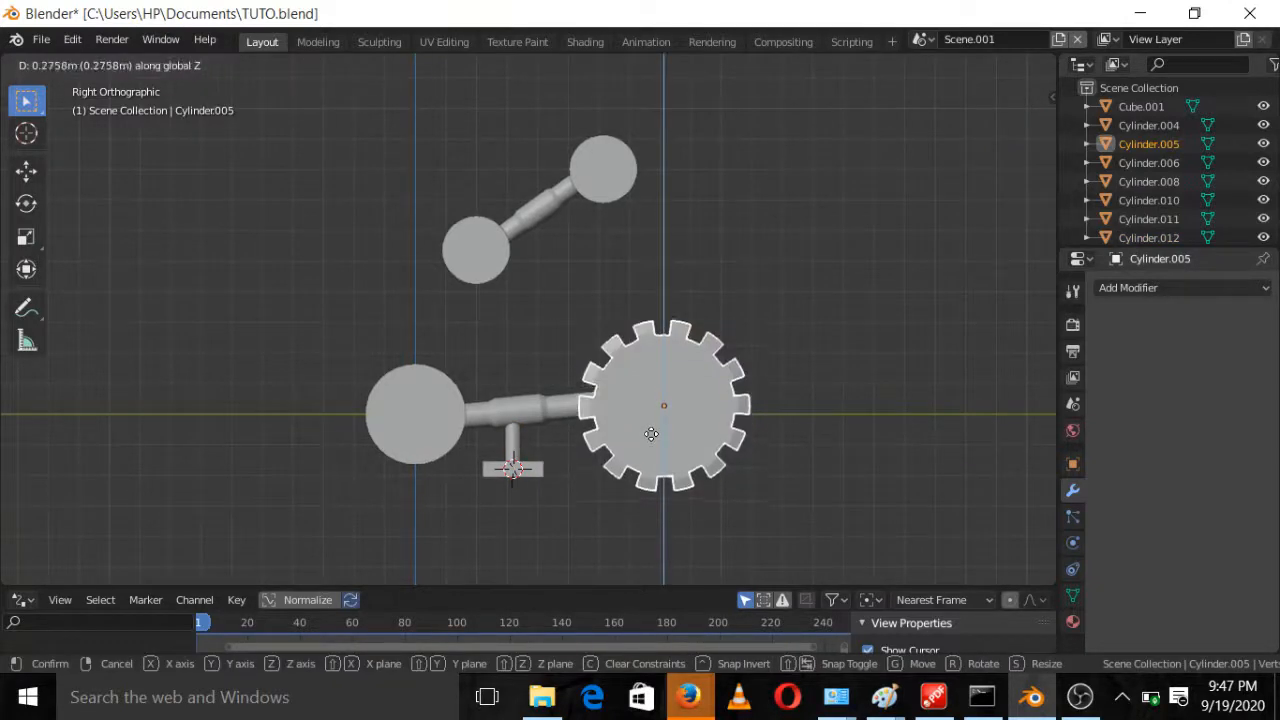
click(651, 431)
scroll(614, 437, down, 3)
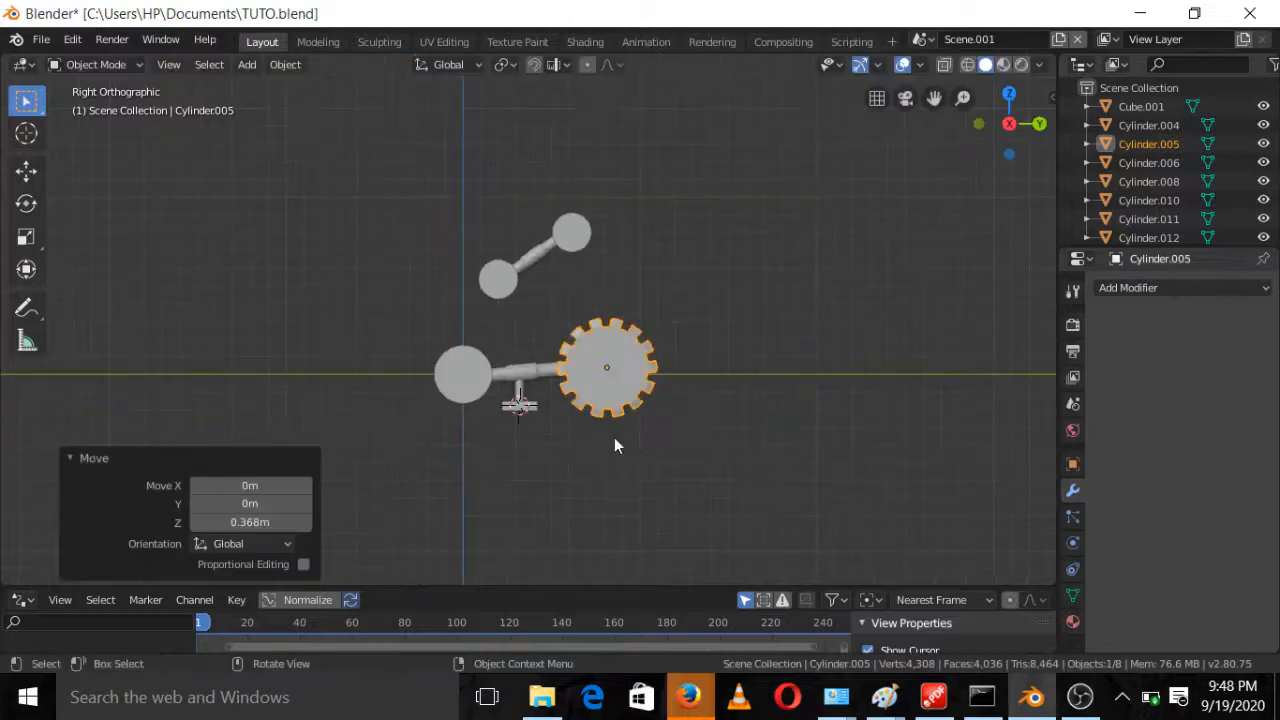
scroll(615, 423, up, 2)
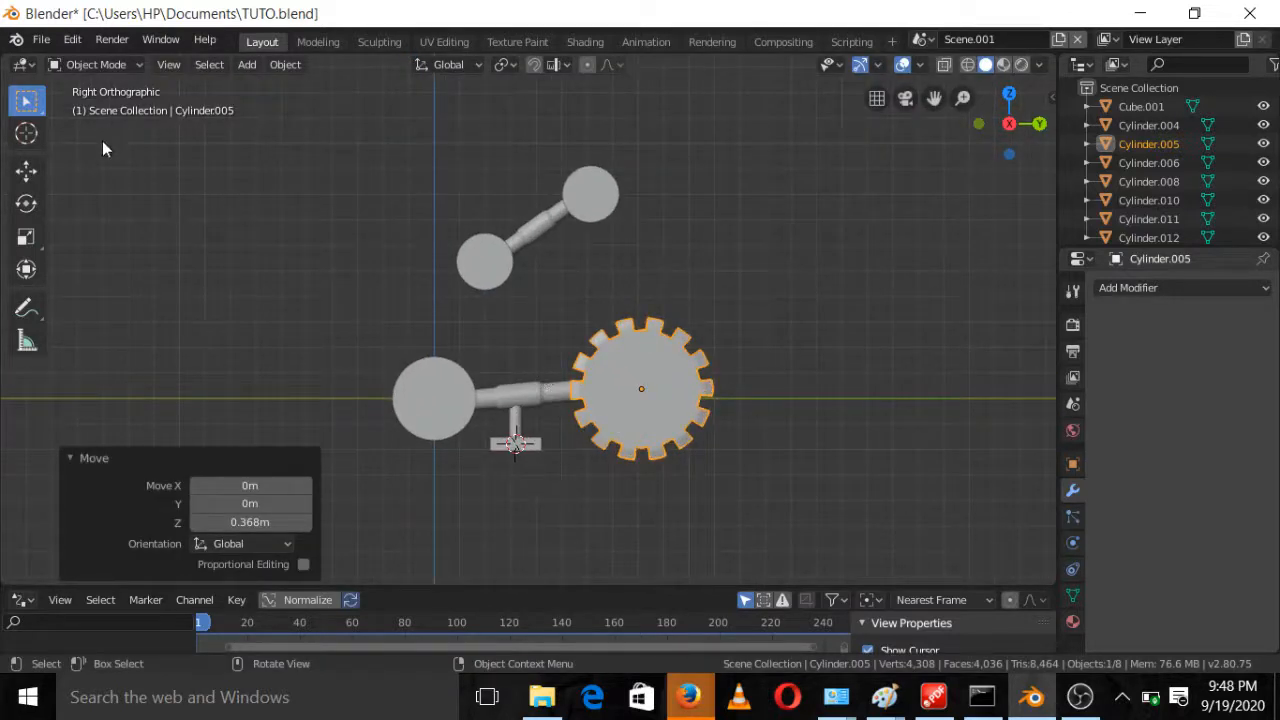
Place the 3D cursor in the empty space between the upper two-roller arm and the lower roller-and-gear assembly
click(26, 133)
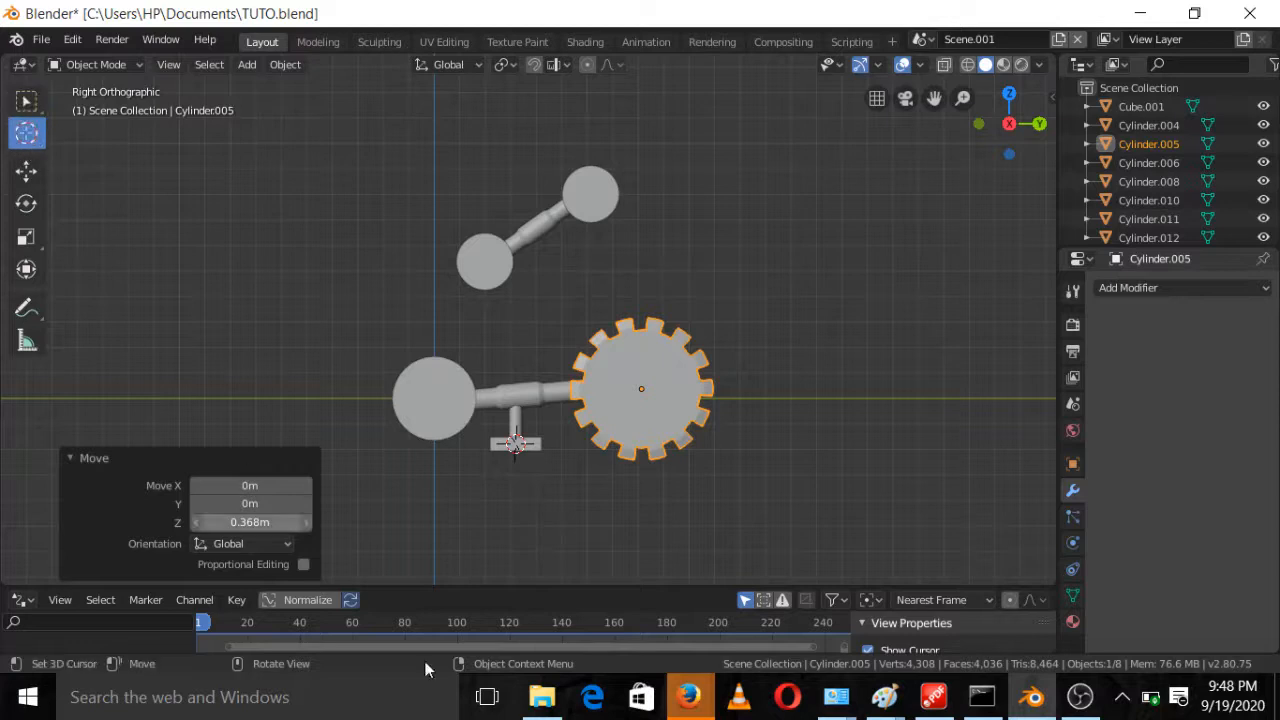
click(540, 348)
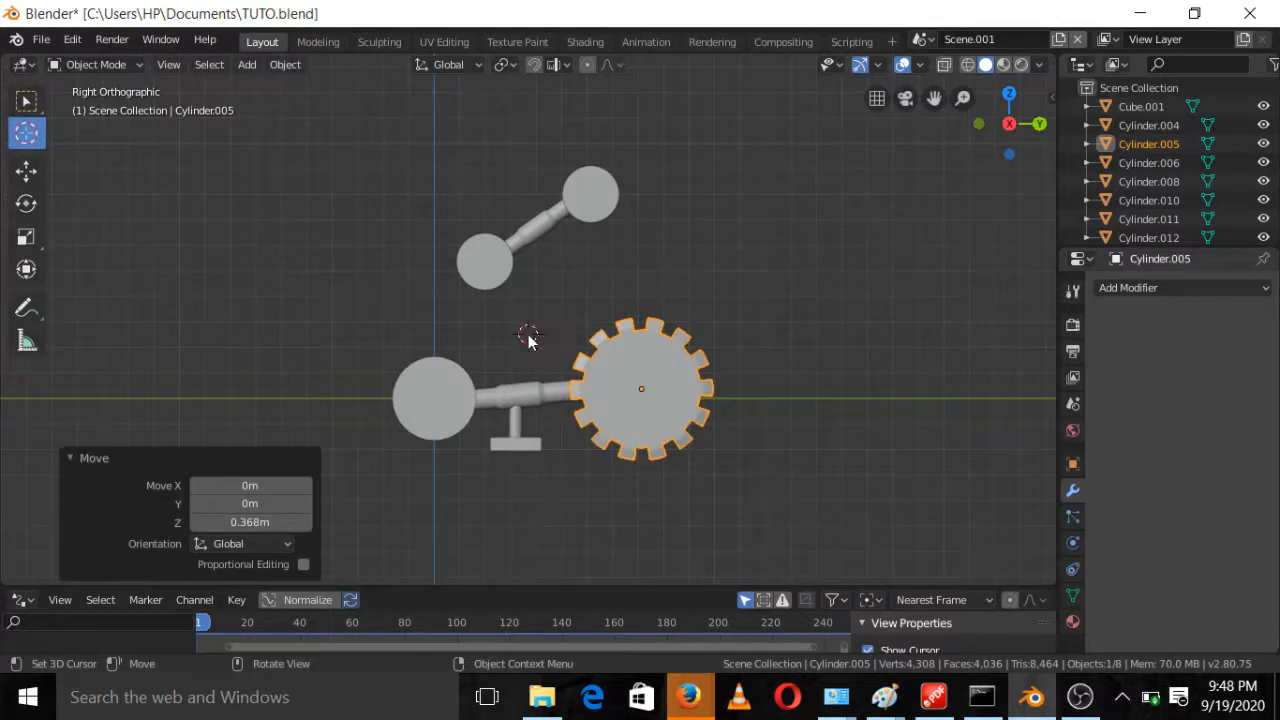
click(26, 100)
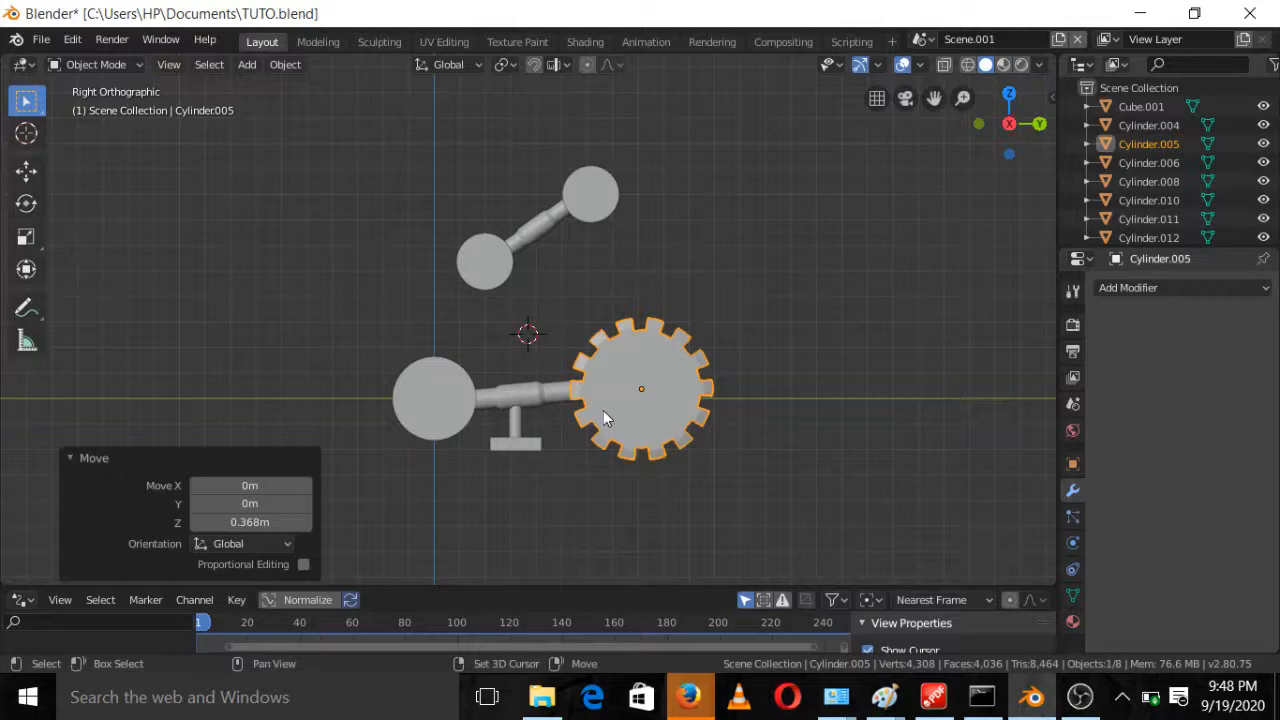
key(shift+s)
key(Escape)
Add a Bezier circle at the 3D cursor and rotate it 90° about the Y axis
key(shift+a)
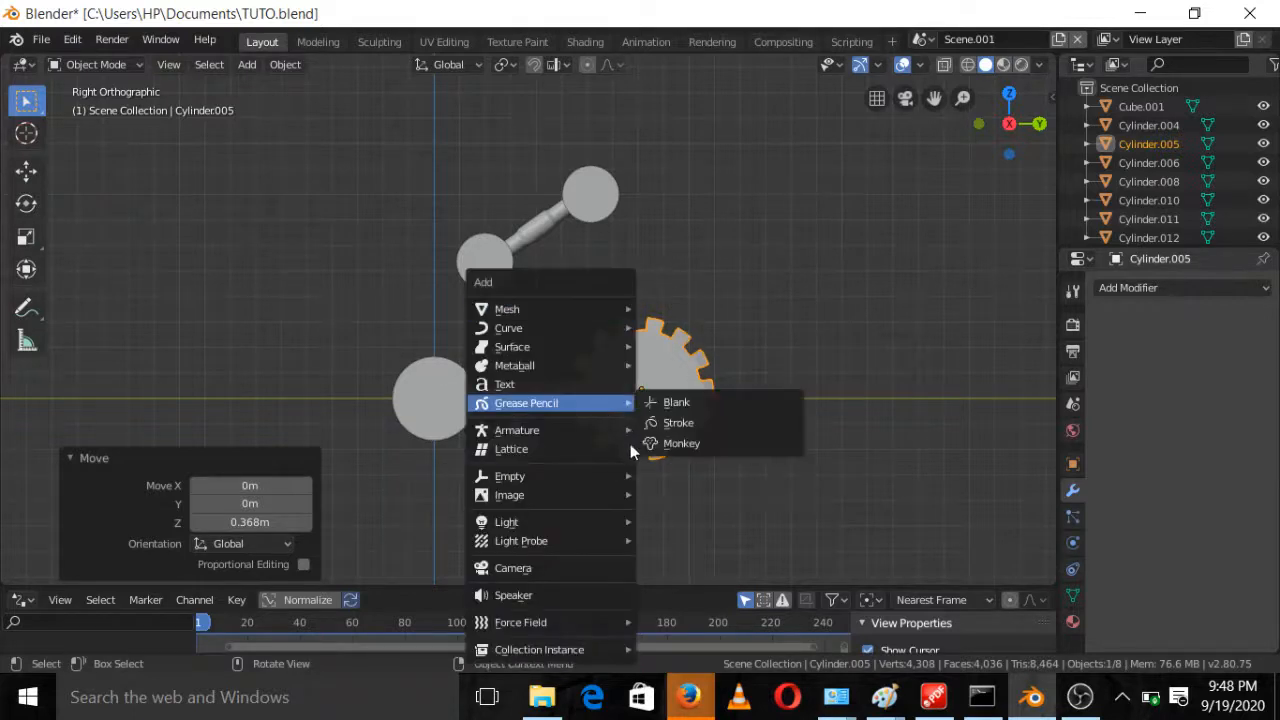
mouse_move(611, 307)
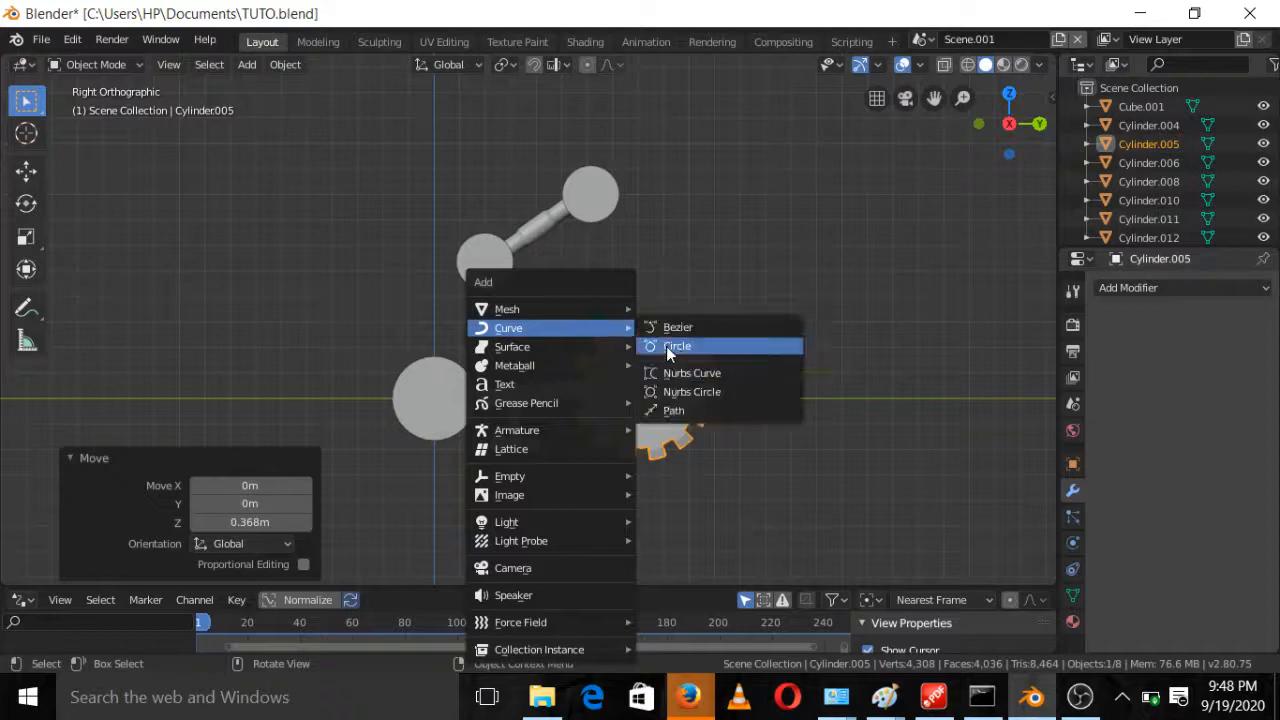
click(676, 346)
key(r)
key(y)
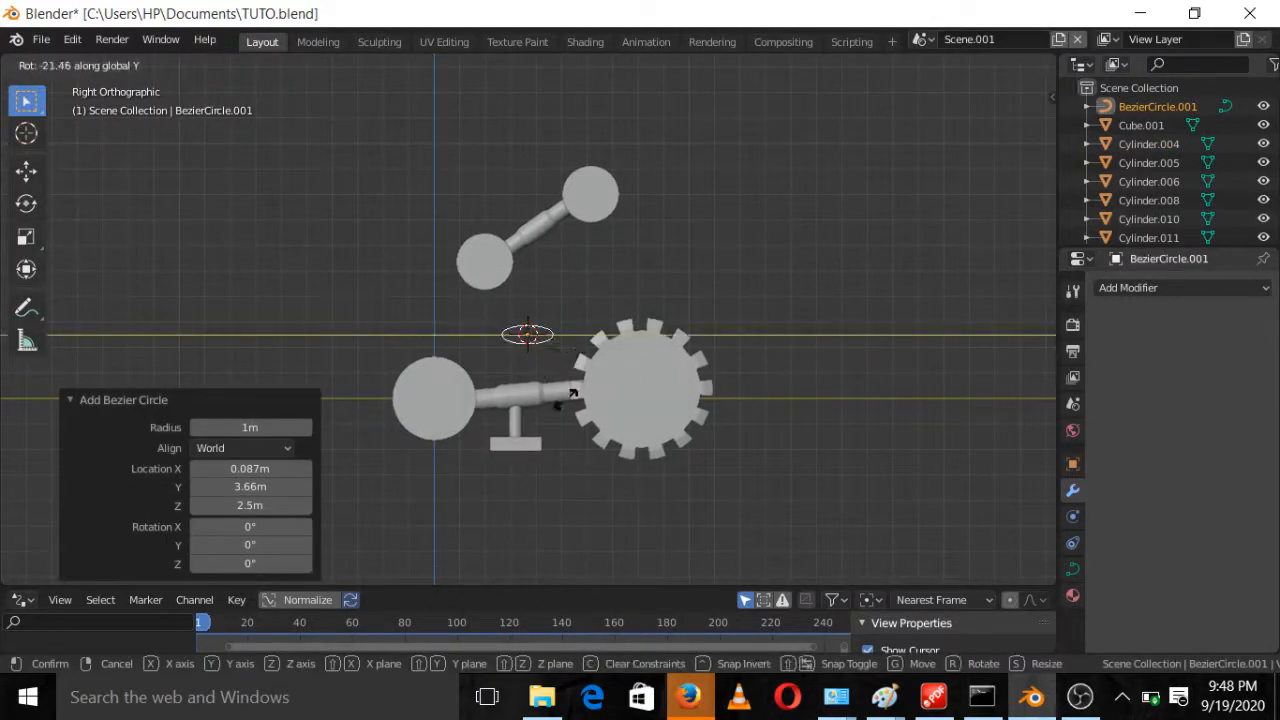
key(9)
key(0)
key(Return)
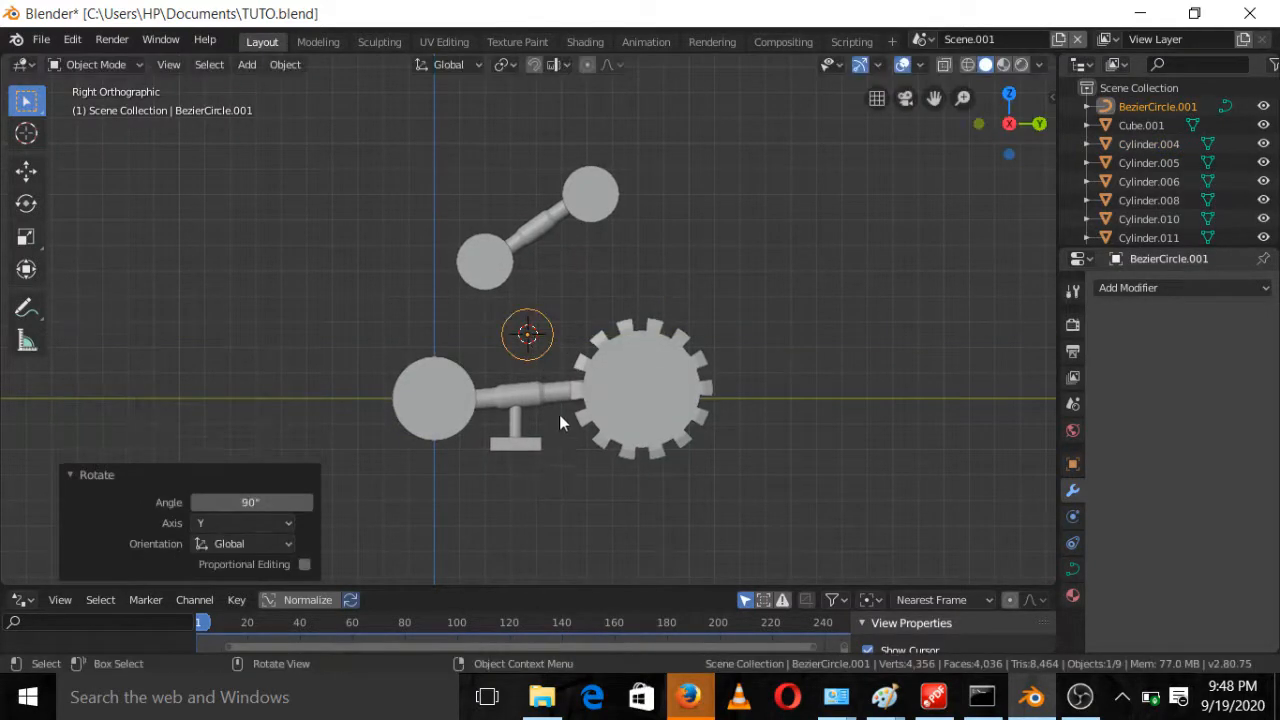
In Edit Mode, scale all the Bezier circle's points up by about 6.13 so it surrounds the rollers
key(Tab)
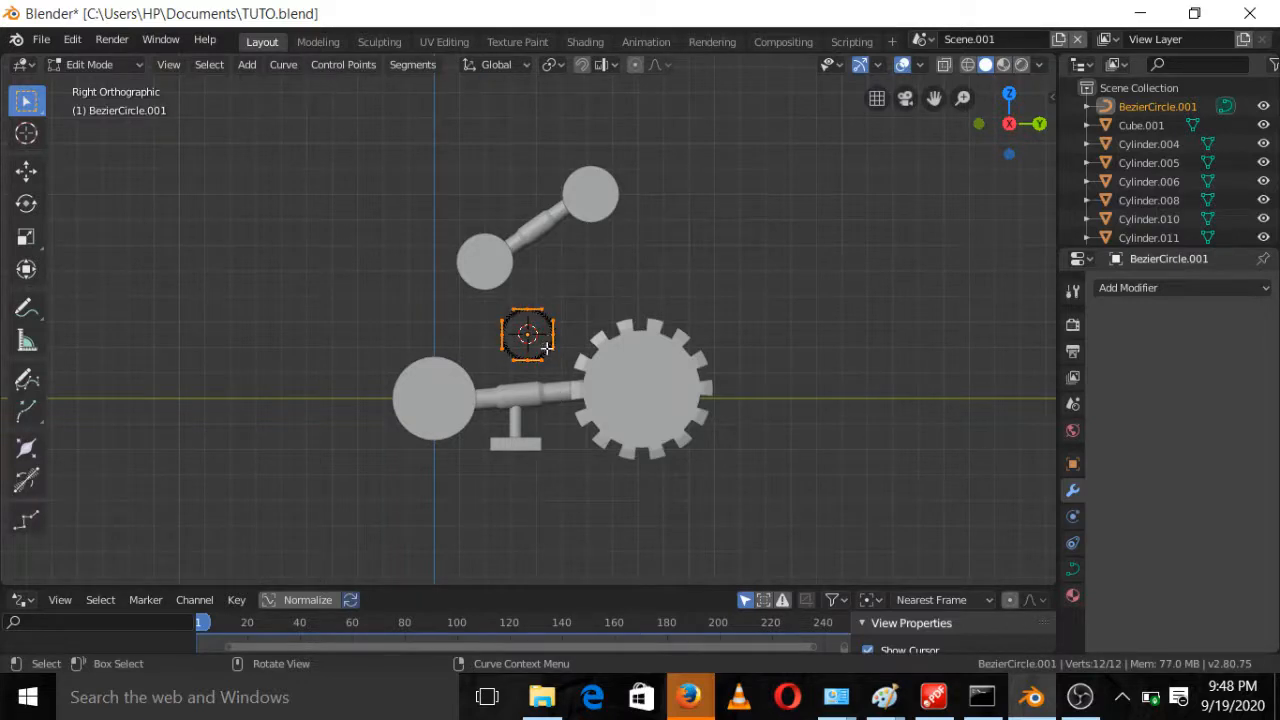
key(s)
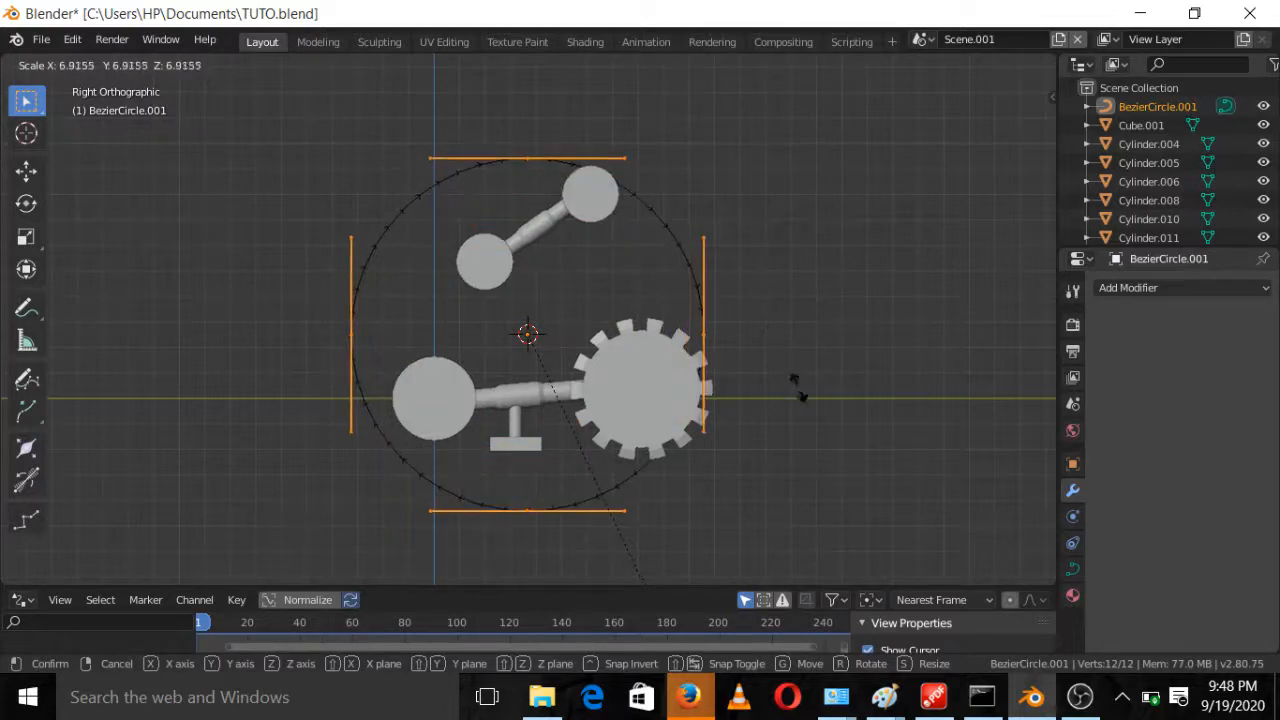
click(781, 314)
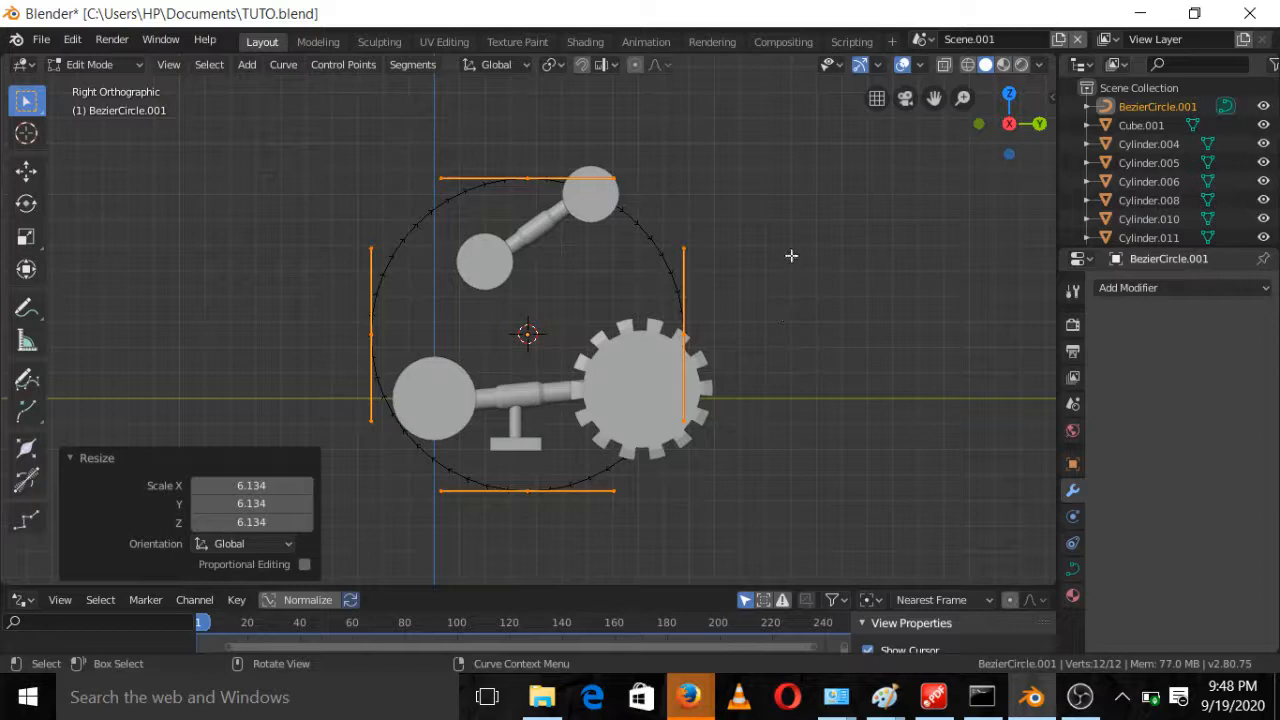
In wireframe shading, move the circle's right point to the gear's outer edge and its top point onto the top of the uppermost roller
click(969, 65)
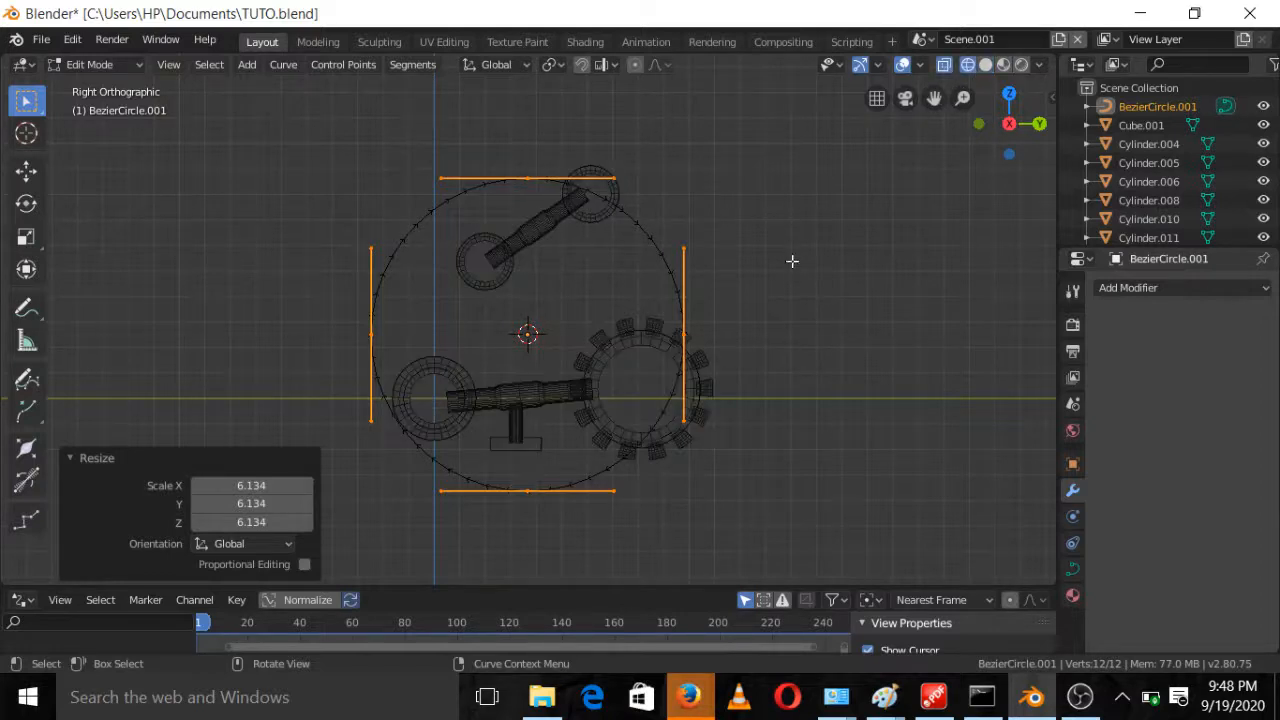
click(695, 338)
key(g)
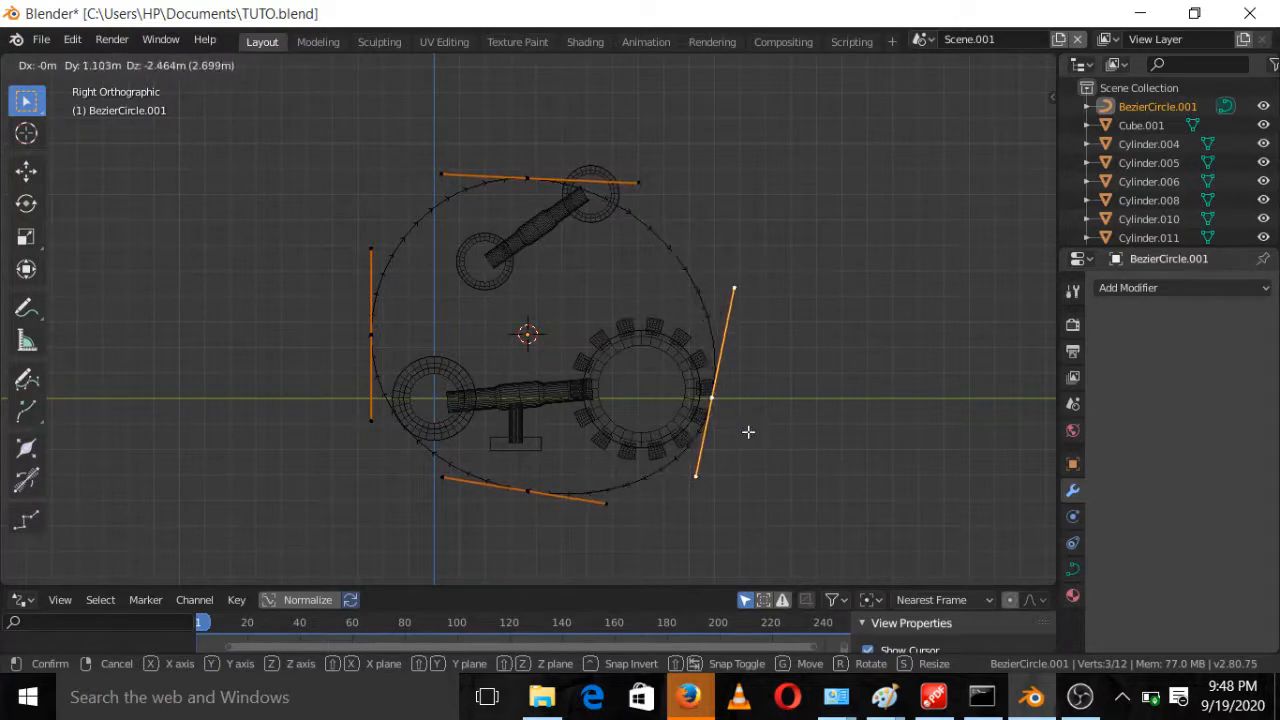
click(748, 432)
click(547, 180)
key(g)
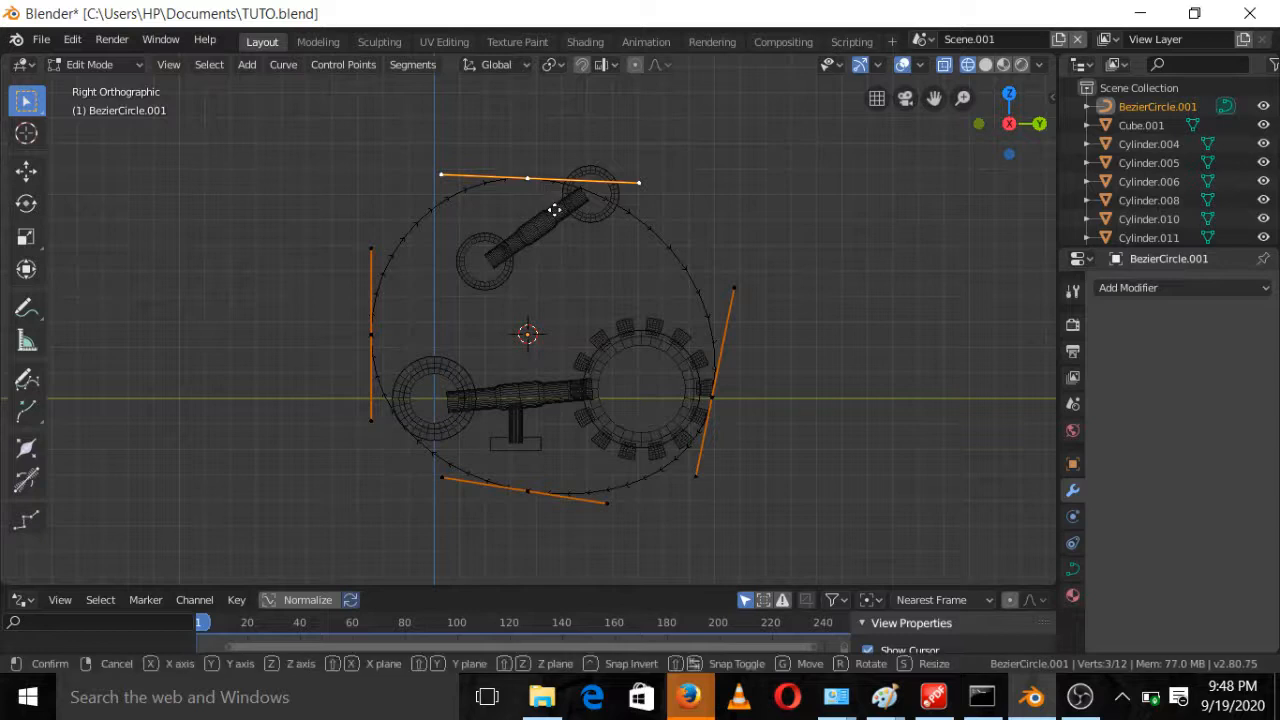
click(610, 180)
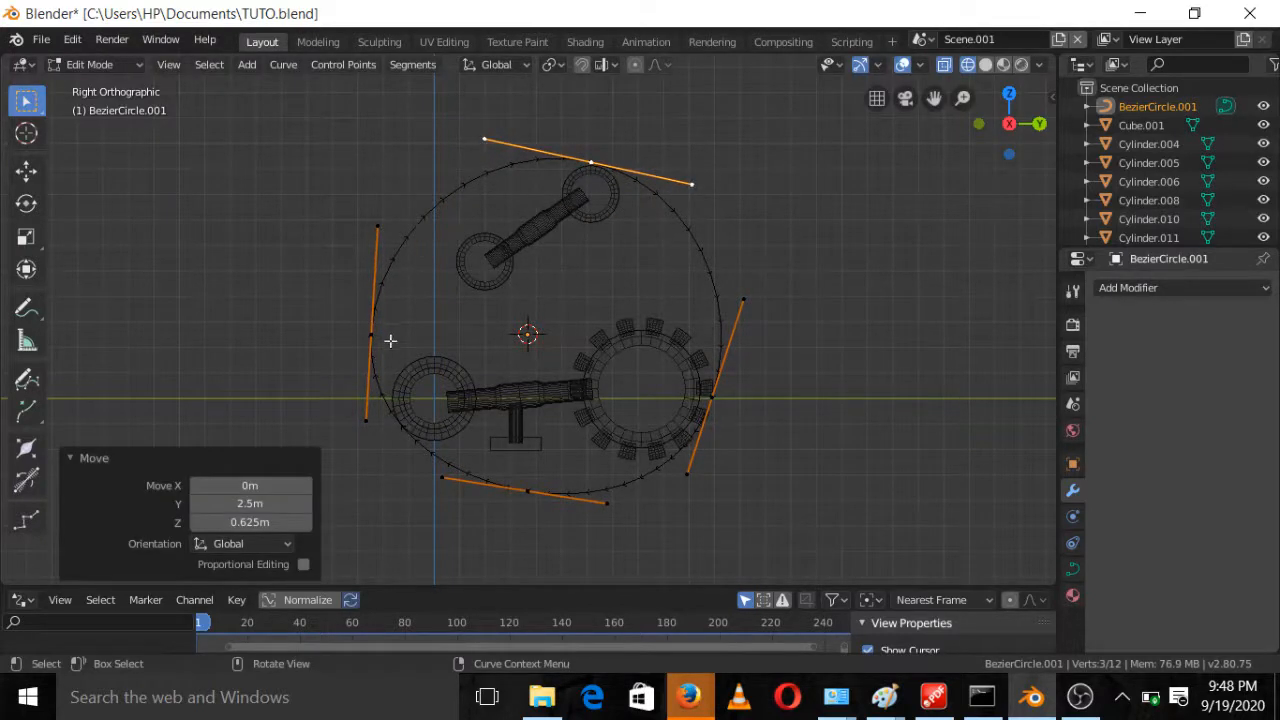
Adjust both handles of the curve's left control point so the curve runs closer to the left-hand rollers
click(387, 302)
key(g)
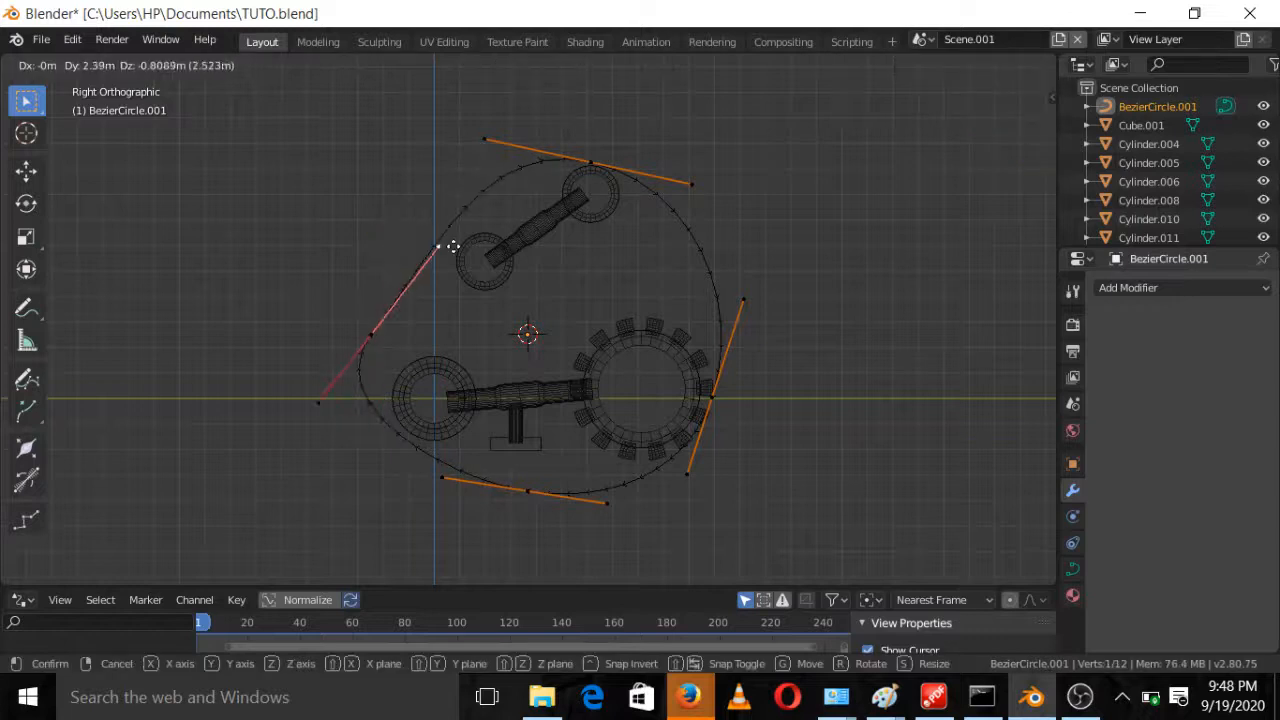
click(470, 234)
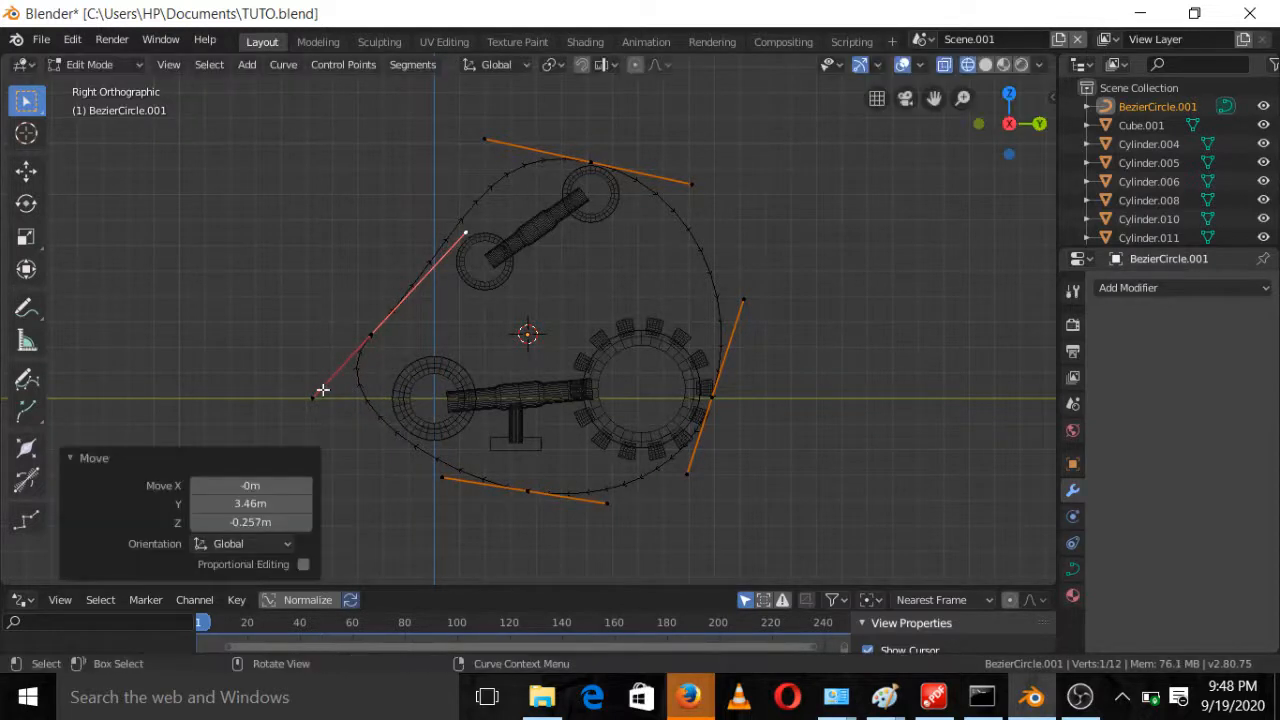
click(325, 422)
key(g)
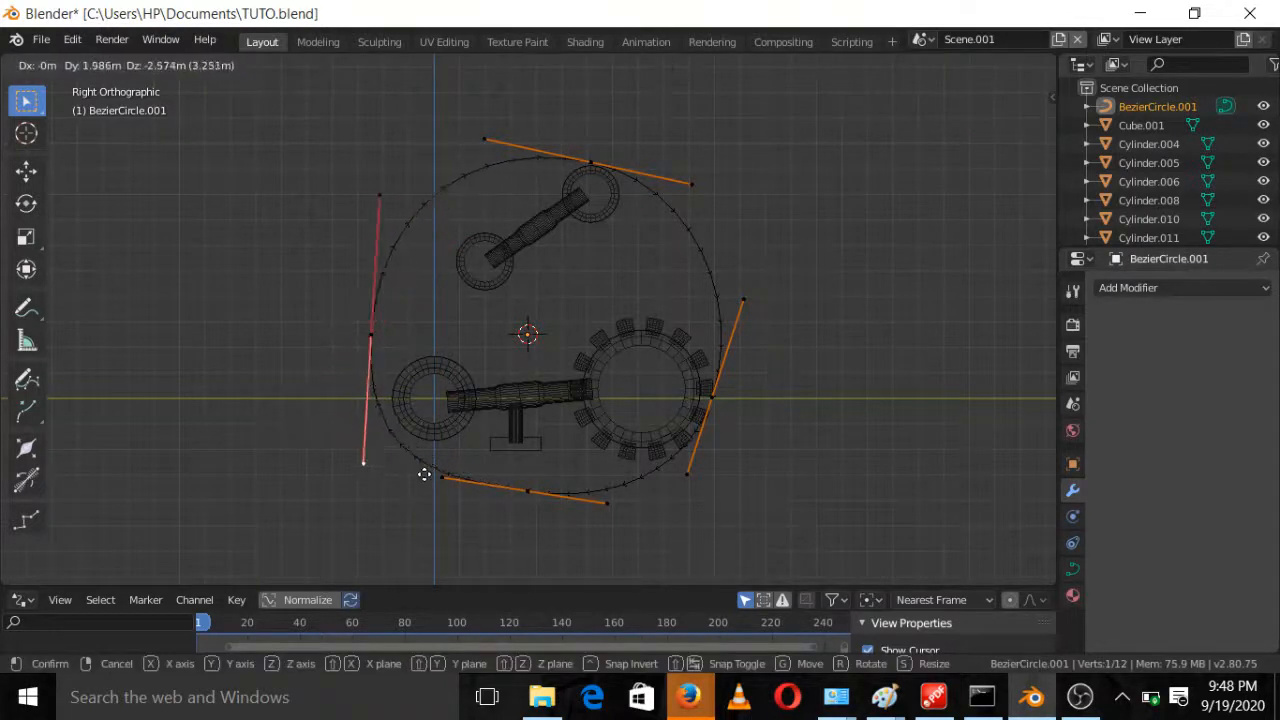
click(429, 466)
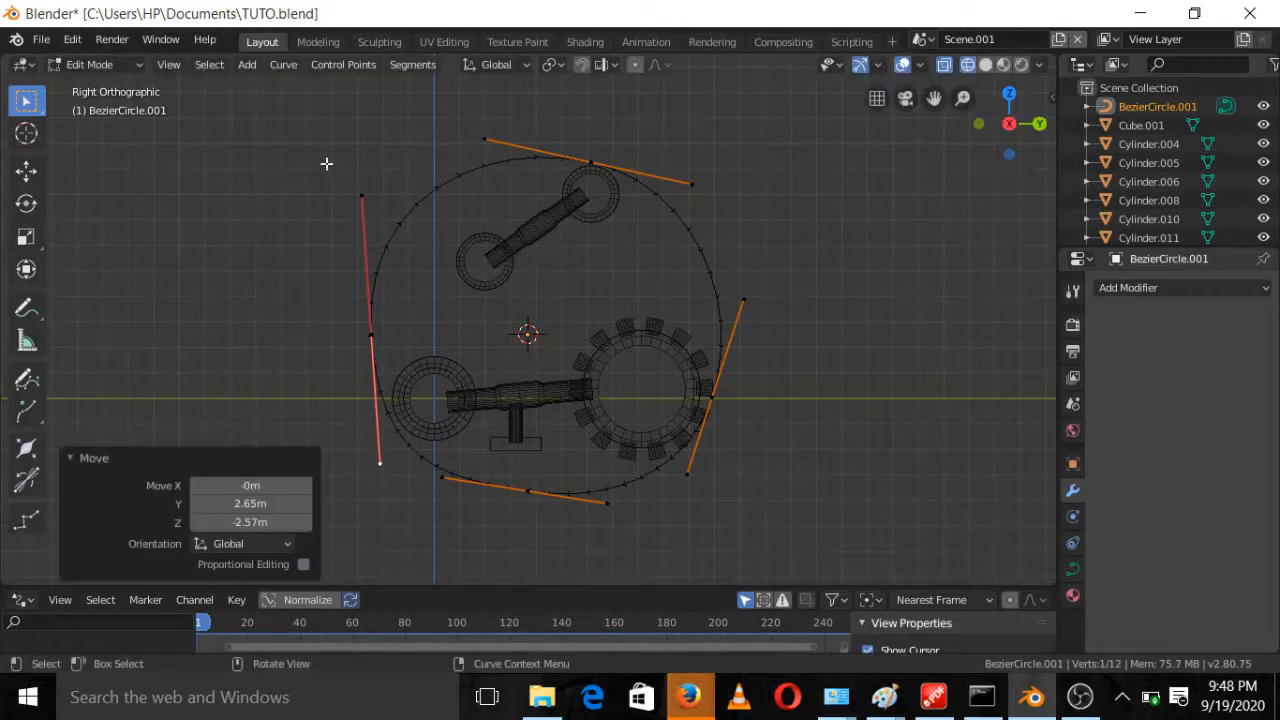
click(350, 191)
key(g)
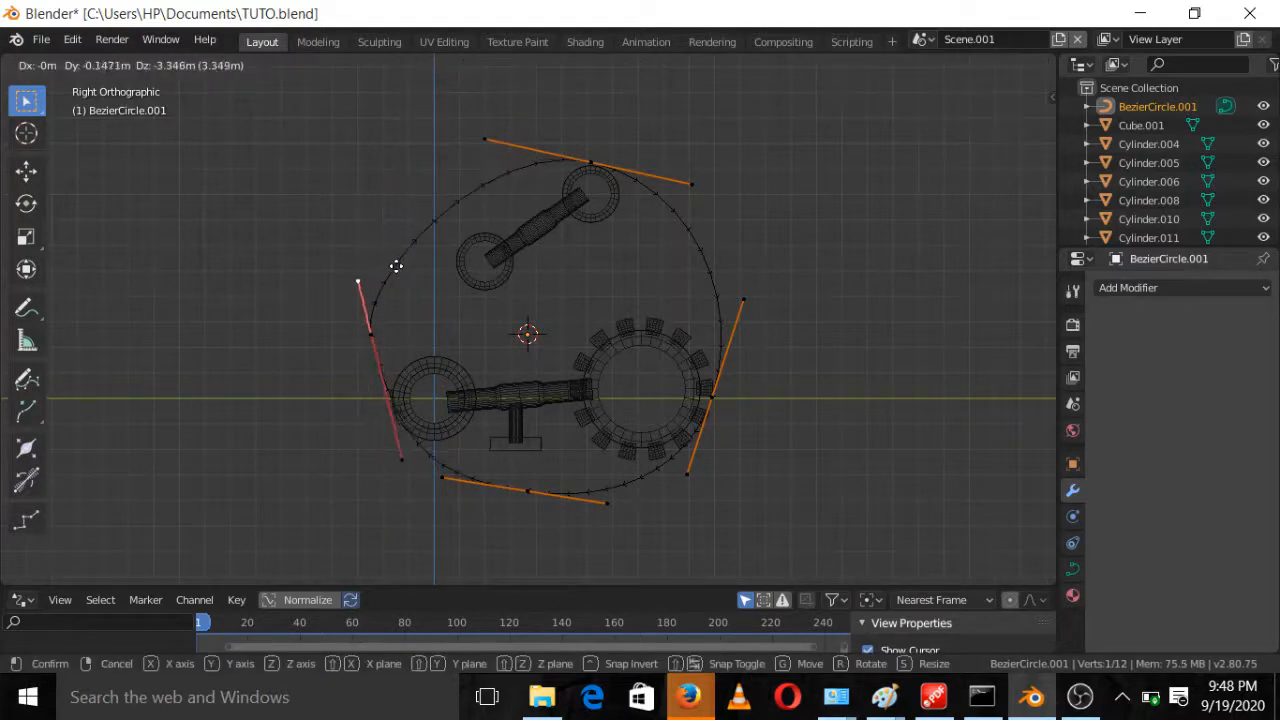
click(416, 281)
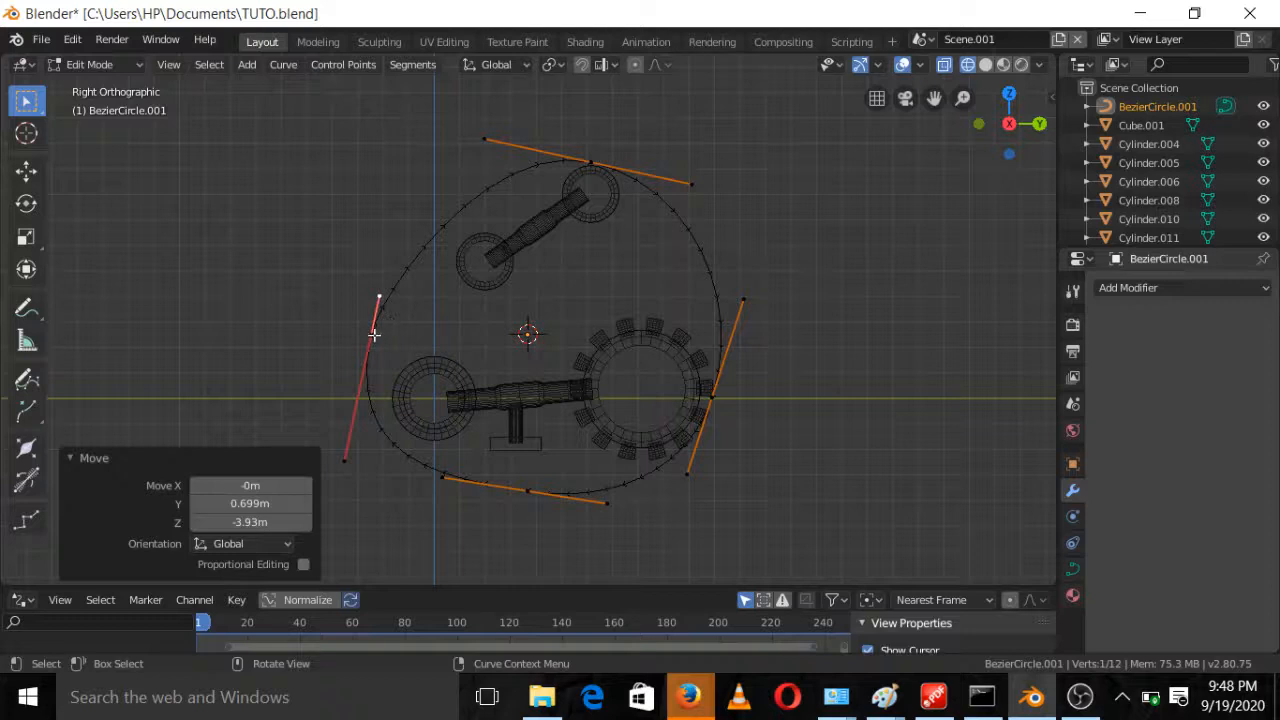
Move the curve's left point against the large left roller and raise its bottom point about 1.36 m to just below the foot
click(372, 334)
key(g)
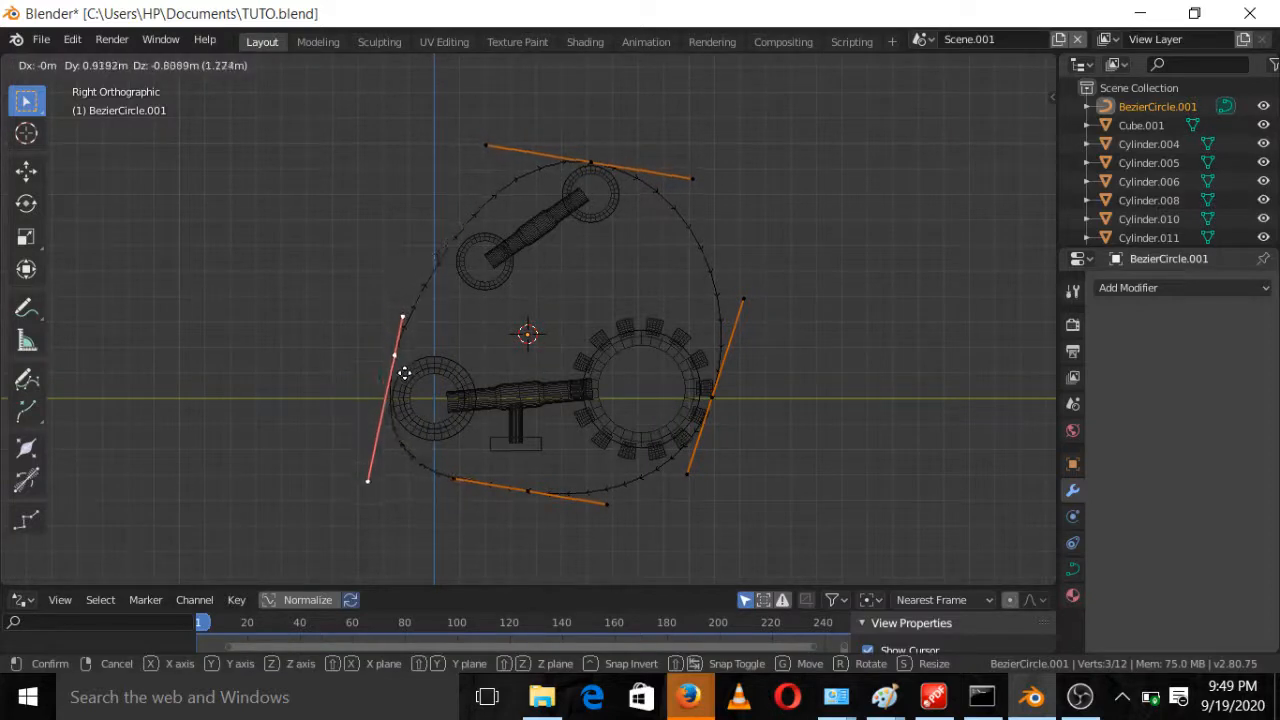
click(405, 378)
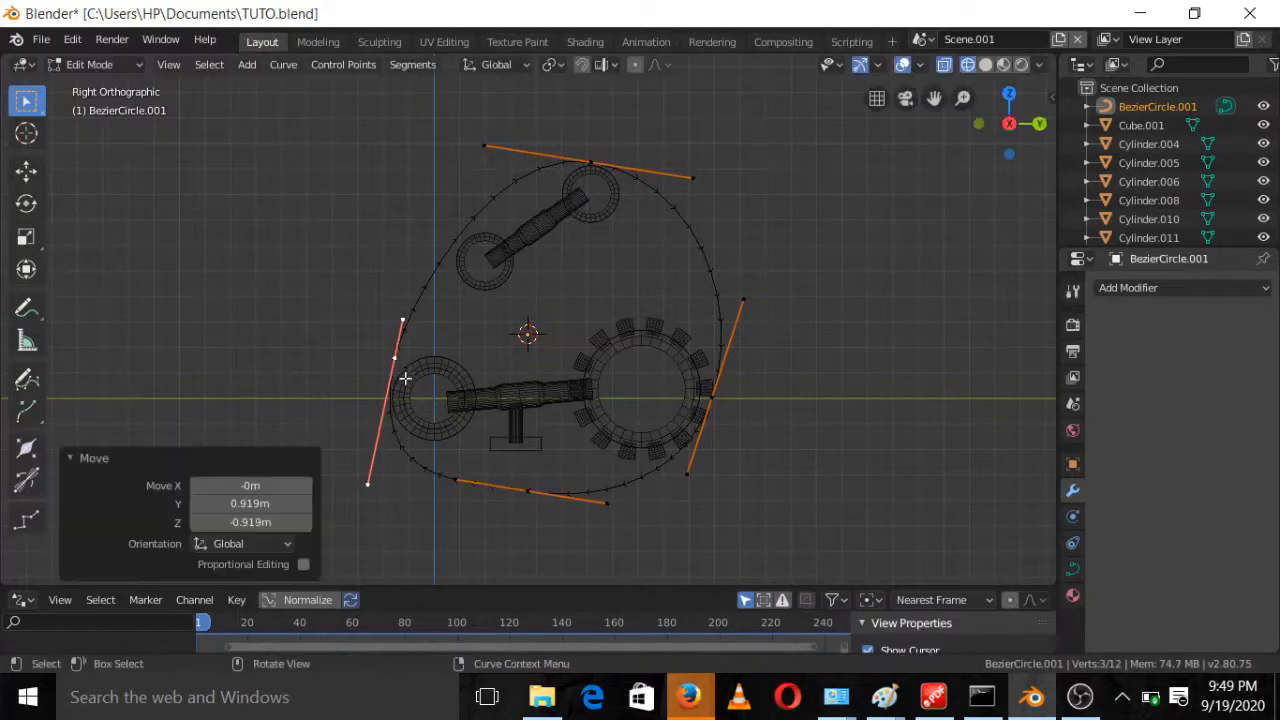
click(518, 494)
key(g)
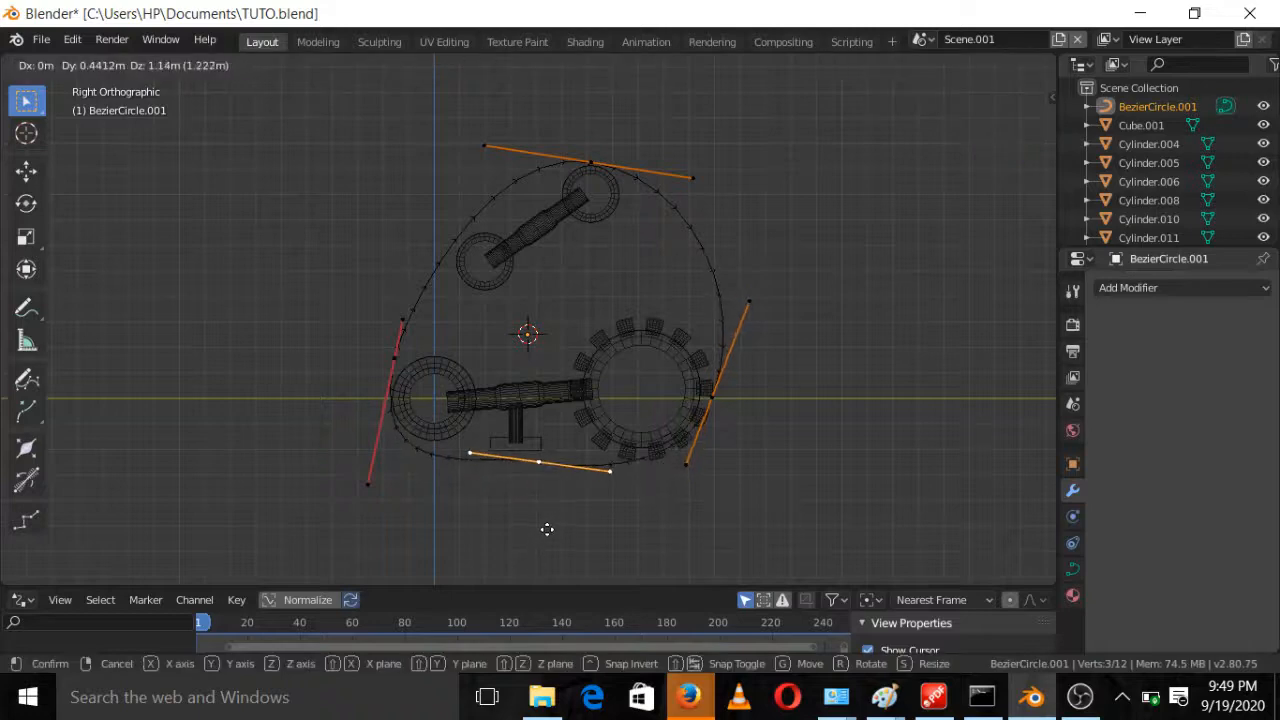
click(545, 522)
Move the right handle of the curve's bottom point about -0.19 m in Y and 0.51 m in Z
scroll(540, 525, up, 4)
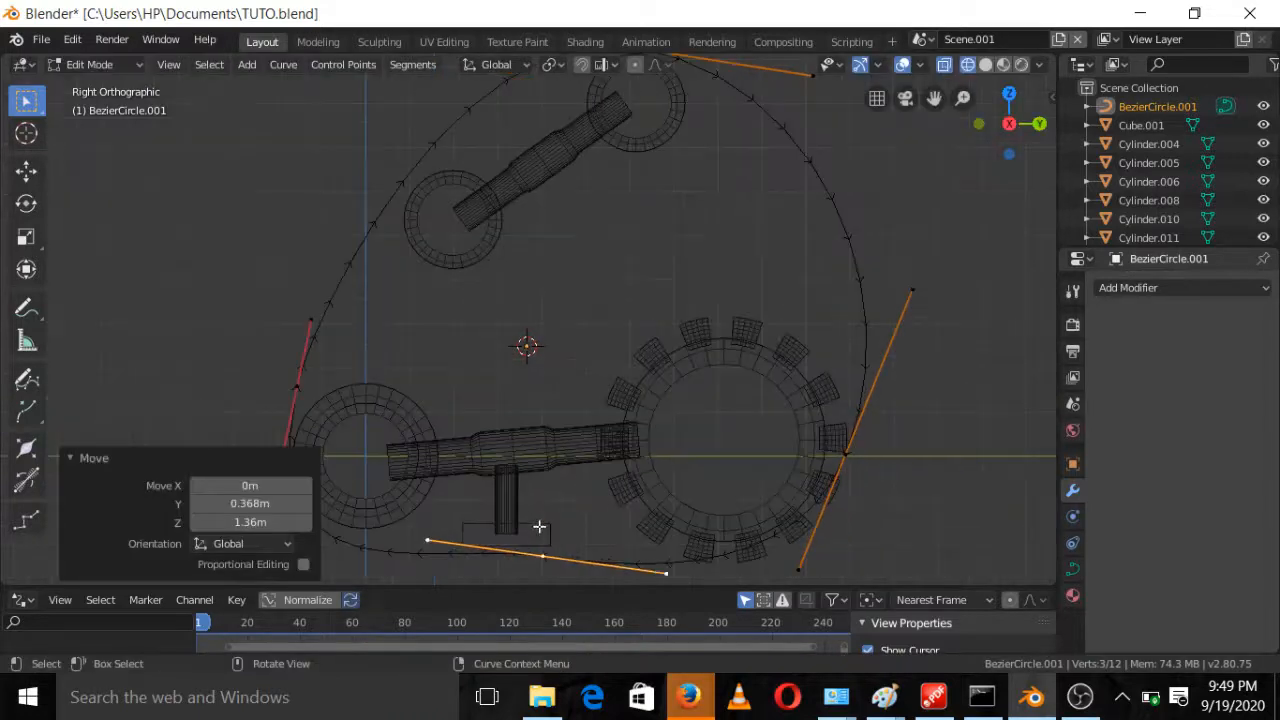
click(670, 580)
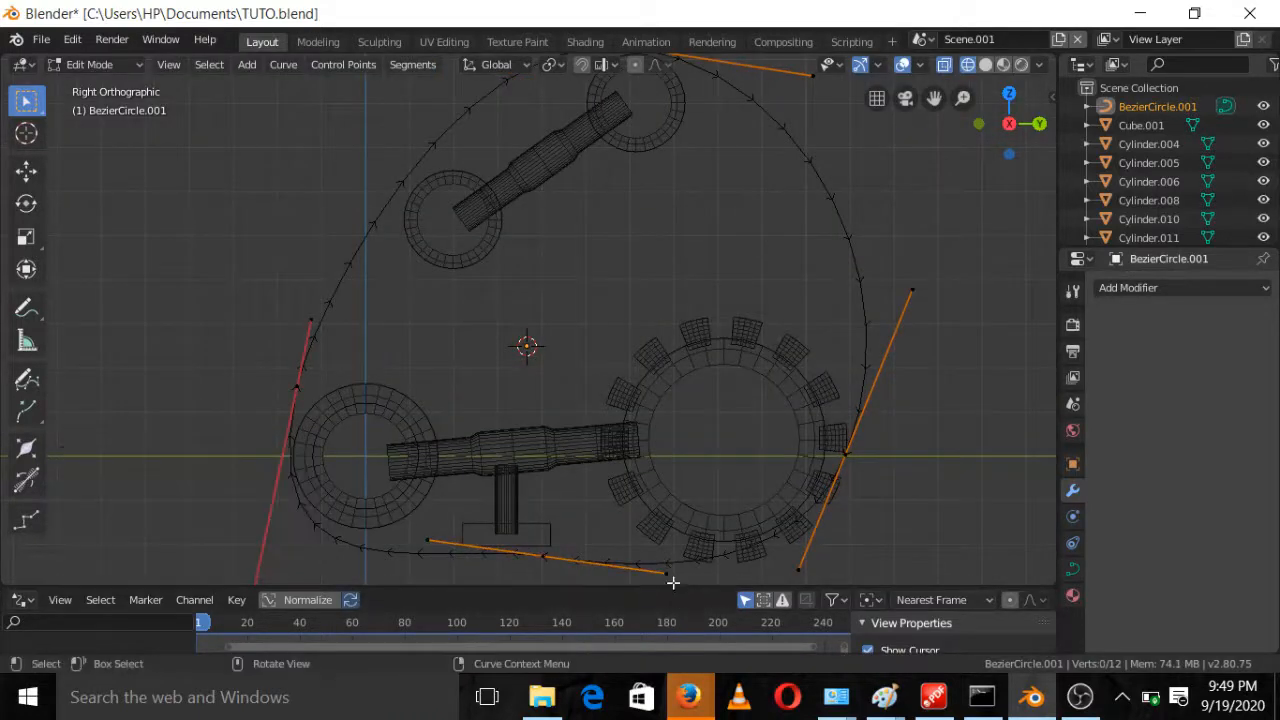
click(672, 577)
key(g)
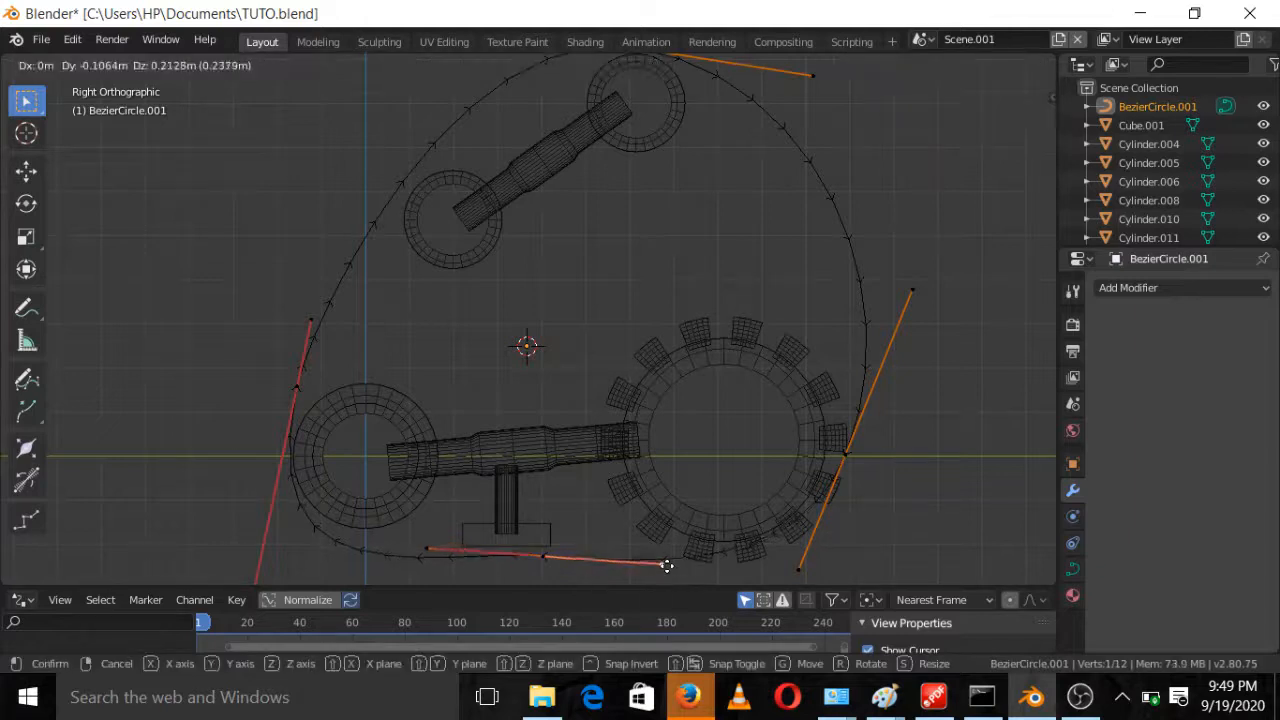
click(662, 553)
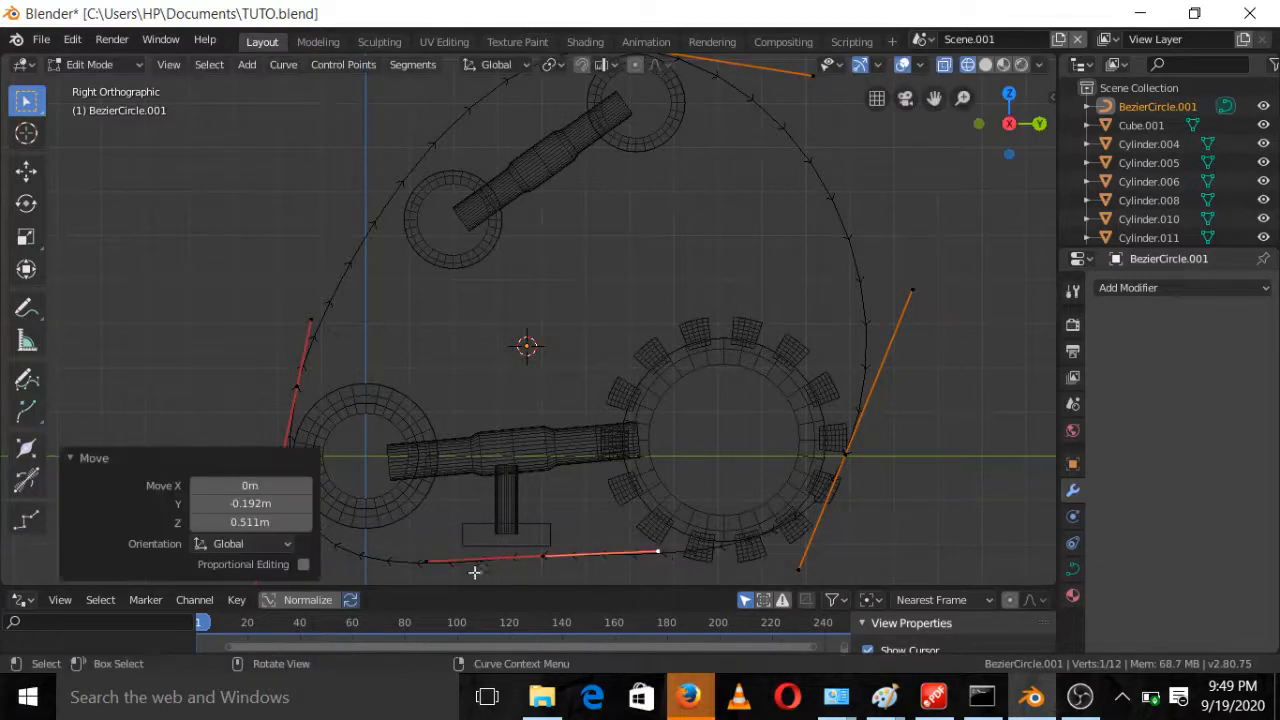
In the right side view, move the left handle of the curve's bottom point about 0.58 m in Y and 0.25 m in Z
click(438, 570)
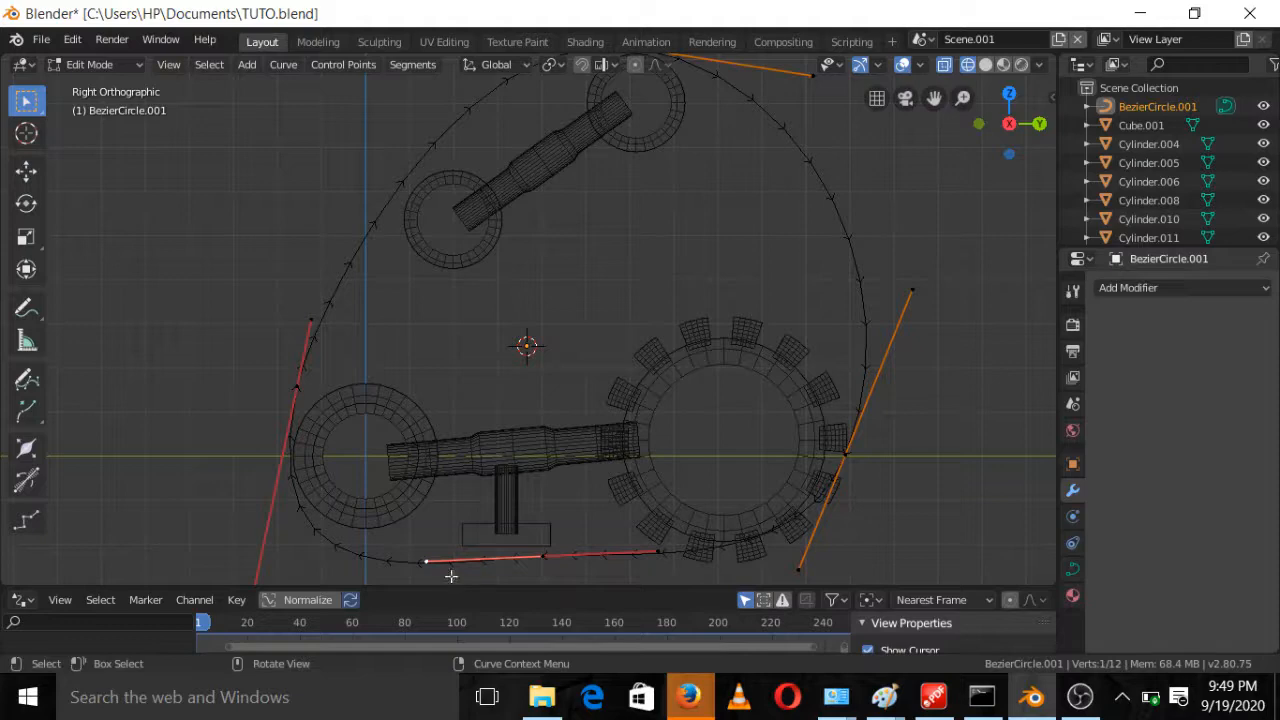
key(grave)
click(494, 394)
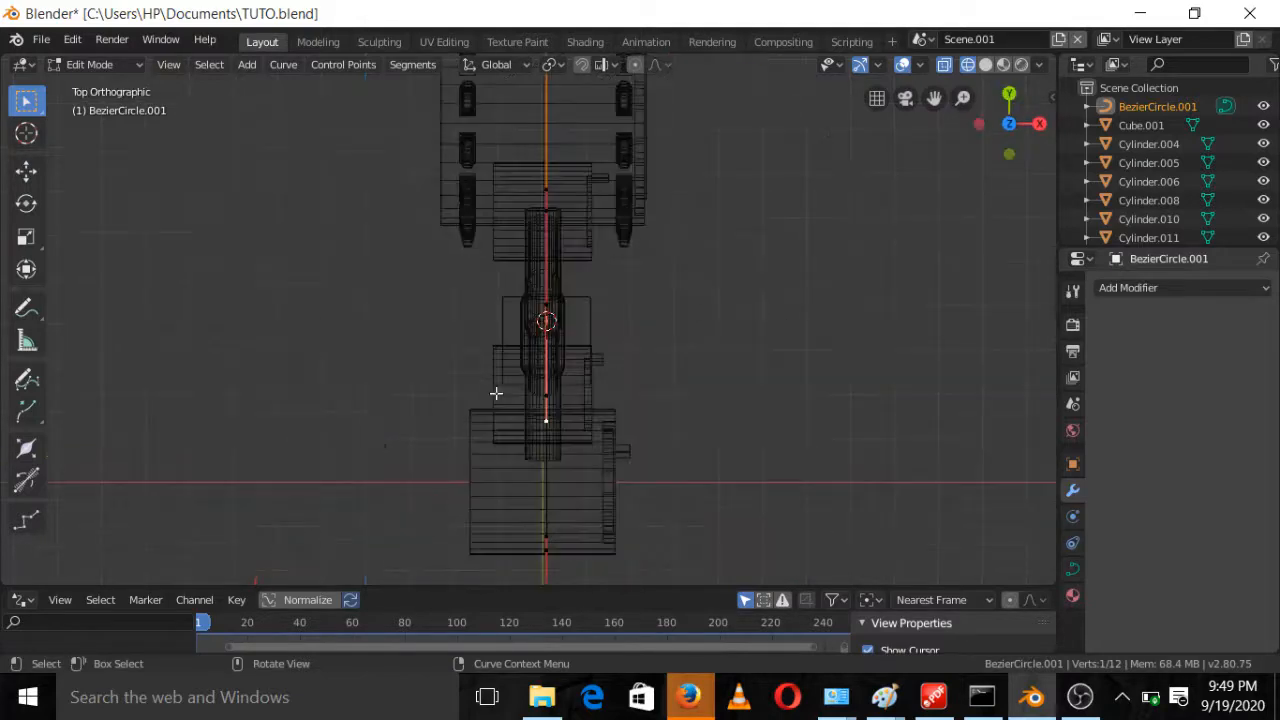
key(KP_3)
scroll(629, 422, down, 2)
shift+middle_drag(625, 392, 612, 311)
scroll(620, 363, up, 4)
key(g)
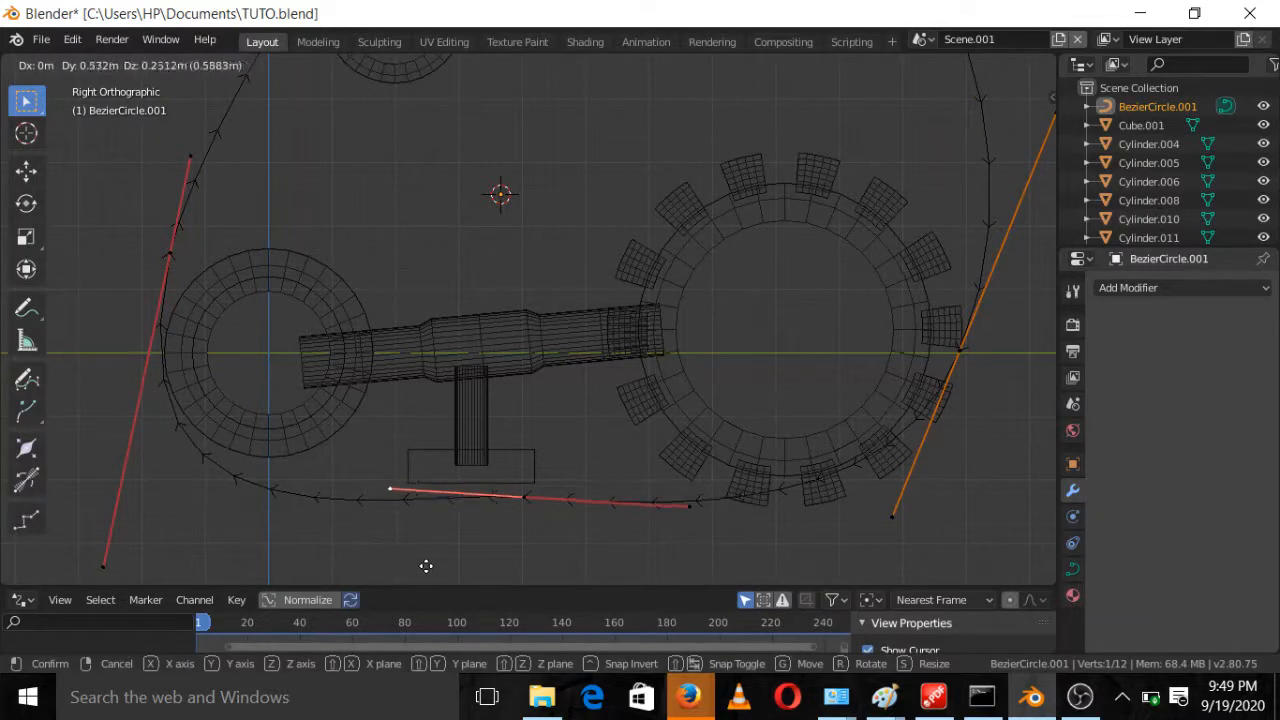
click(424, 567)
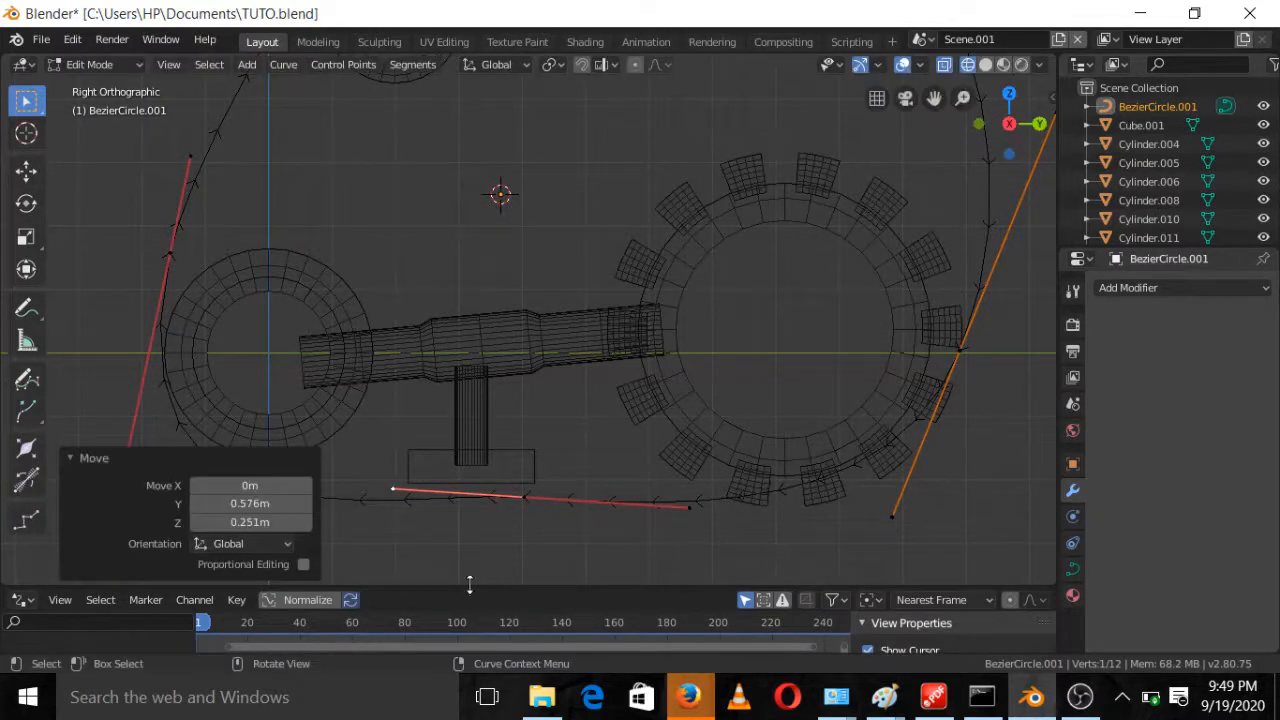
Shorten the bottom point's right handle and raise its left handle about 0.13 m to level the curve under the foot
click(692, 509)
key(g)
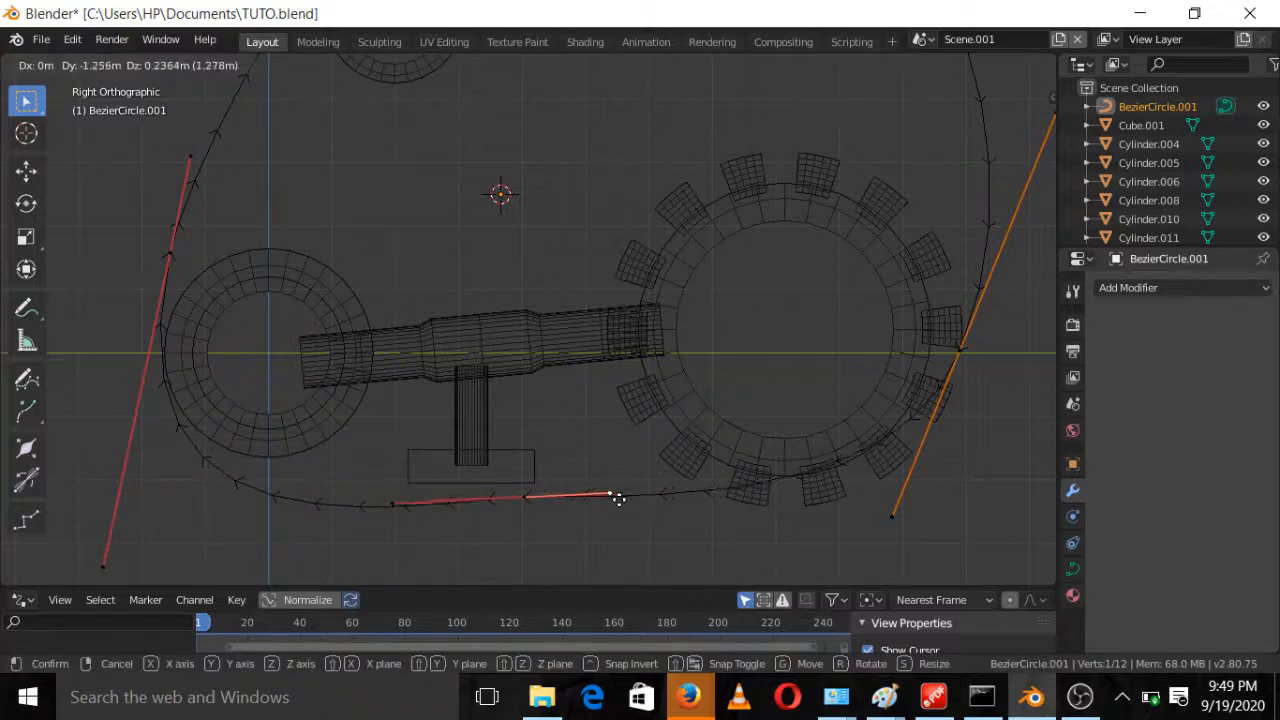
click(611, 500)
click(420, 536)
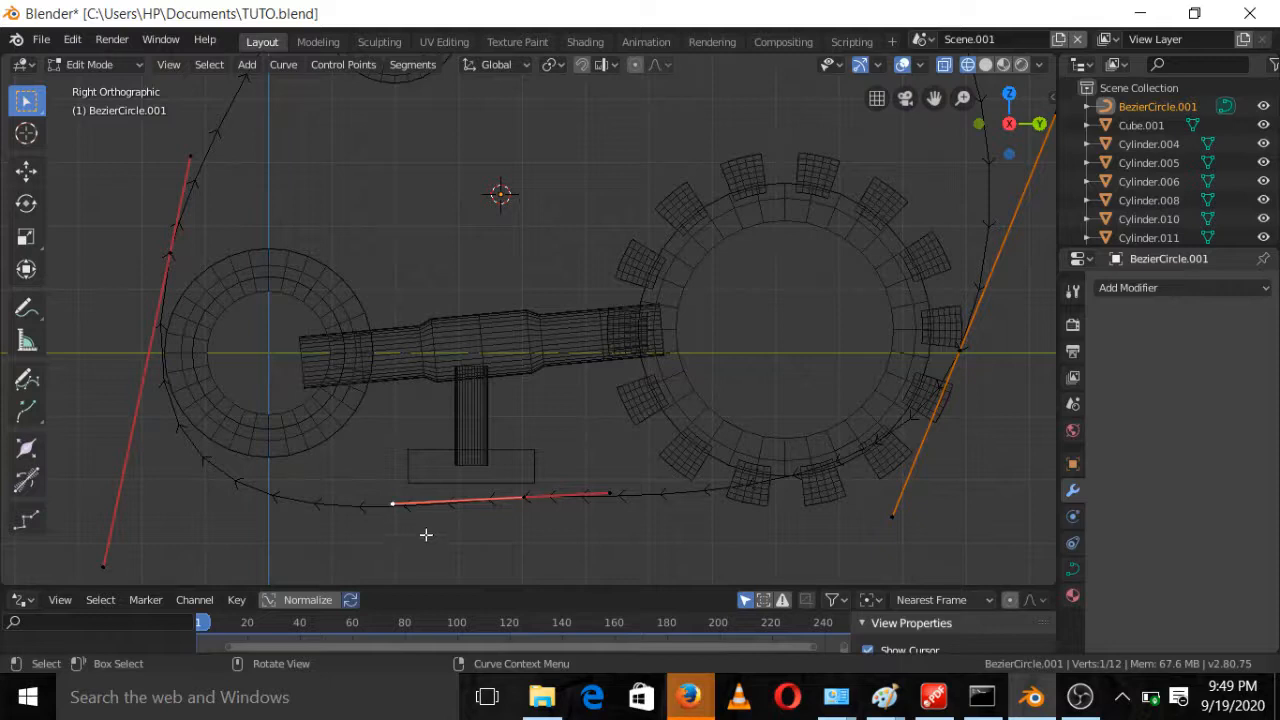
key(g)
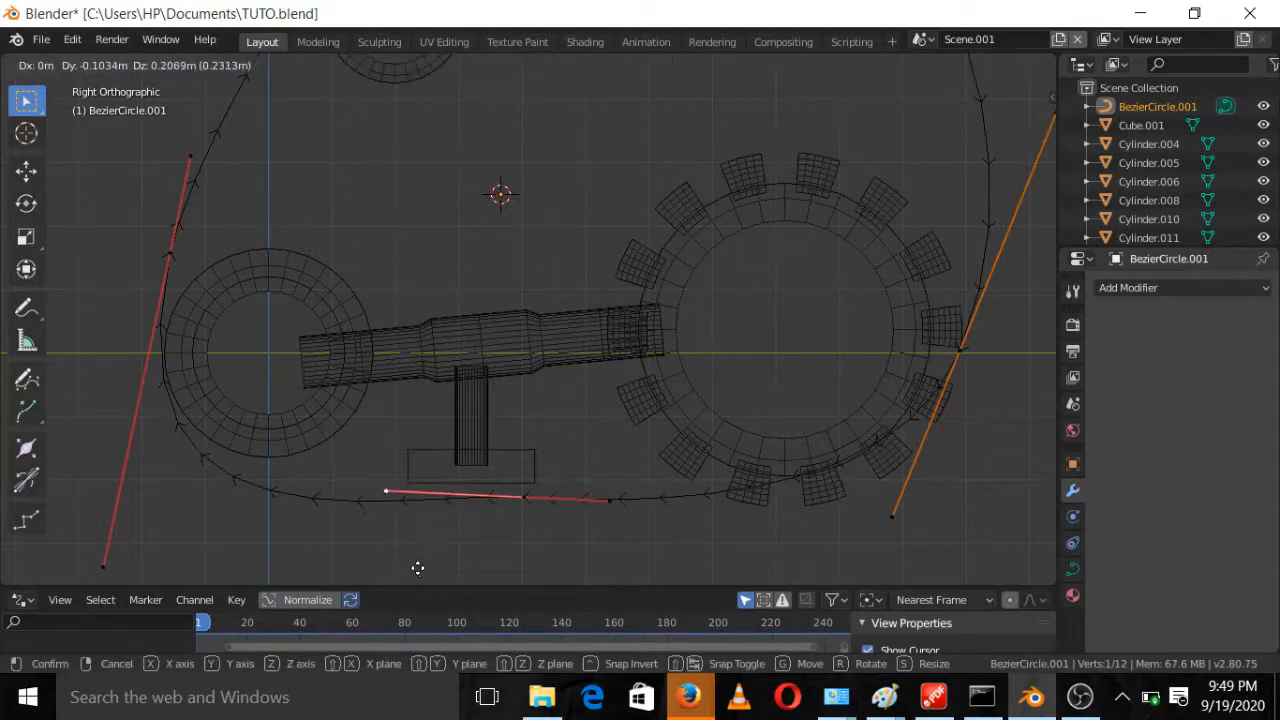
click(423, 575)
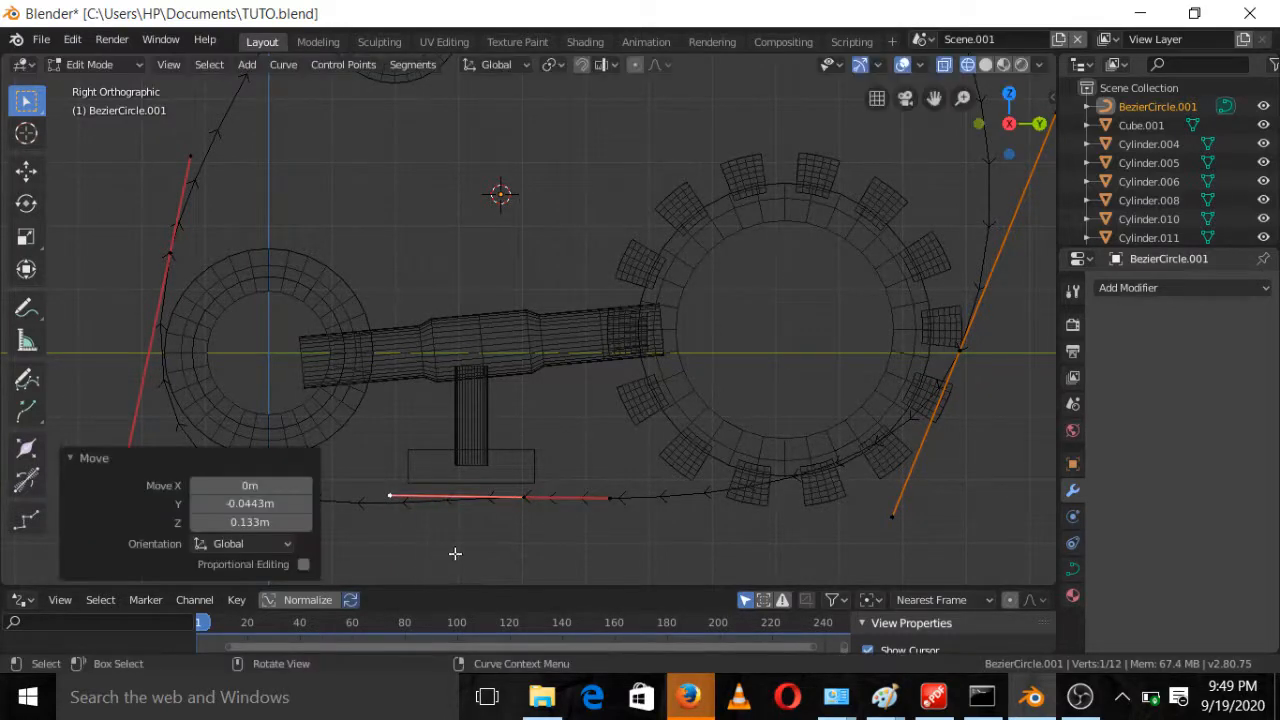
Flatten the curve's bottom point and its handles horizontally by scaling them to 0 along Z
click(527, 497)
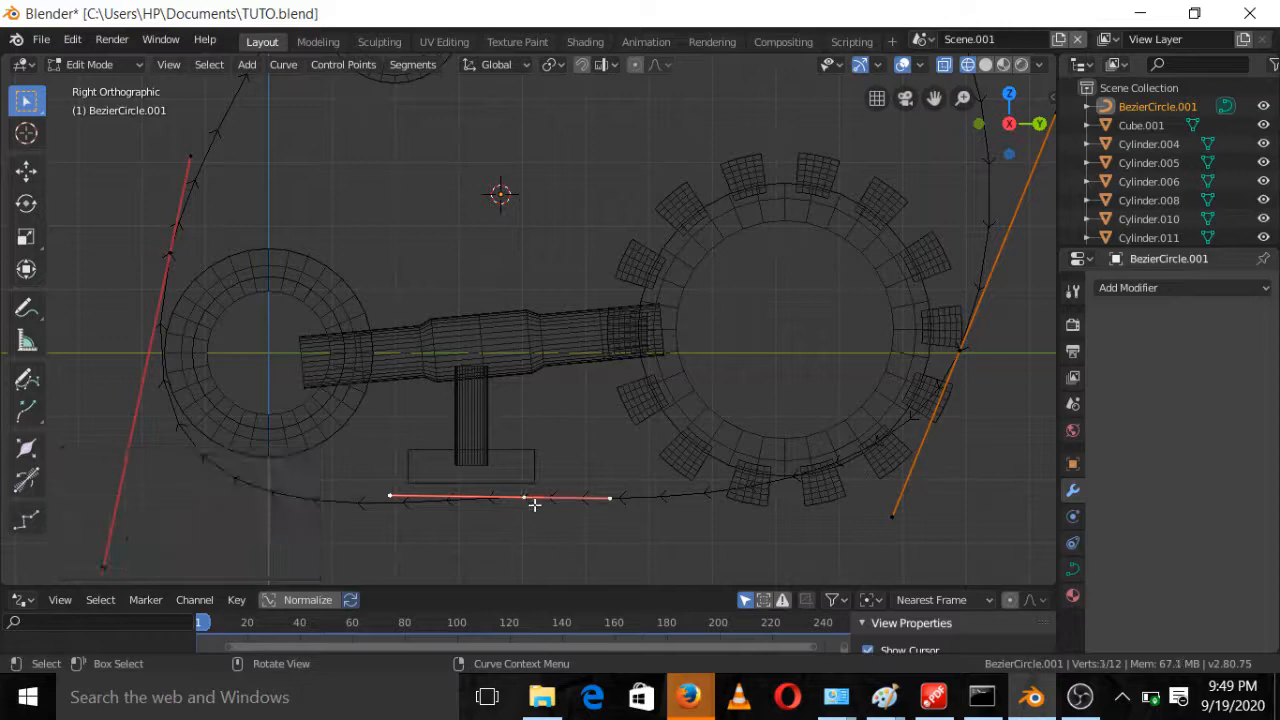
key(s)
key(z)
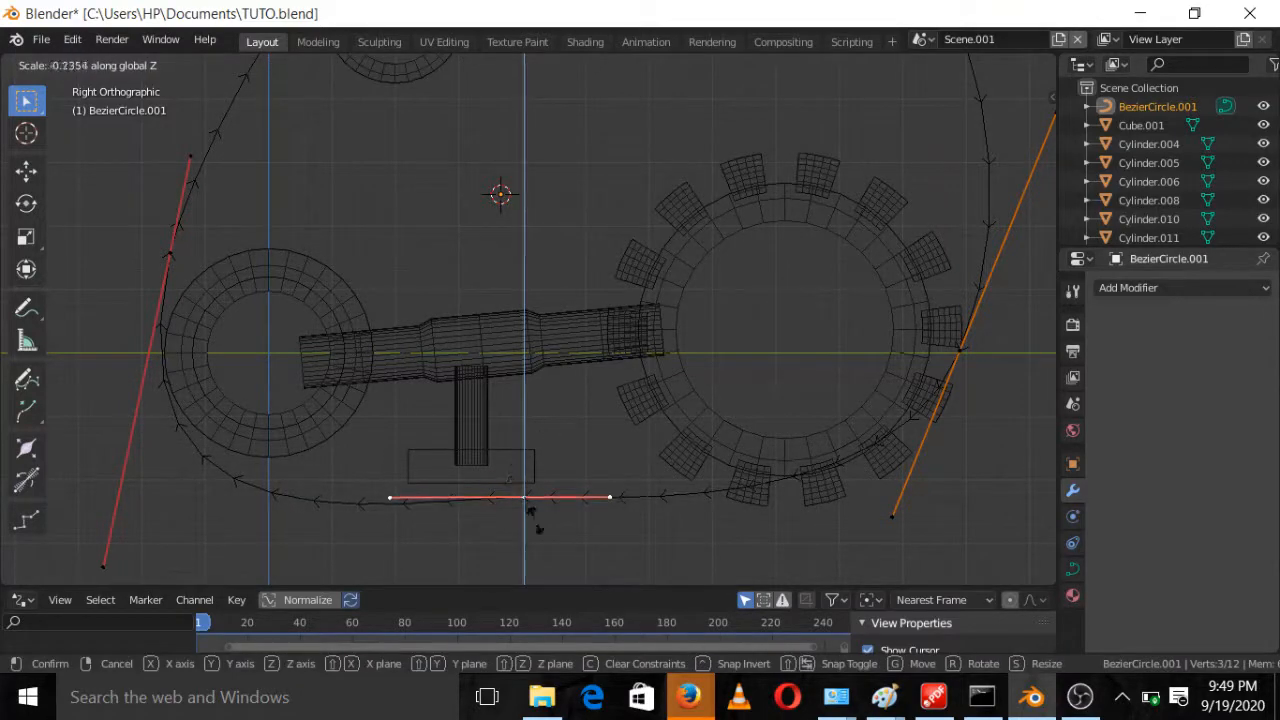
key(0)
click(534, 520)
Move the curve's right point beside the toothed gear about 0.09 m in Y and -0.38 m in Z
scroll(572, 443, down, 2)
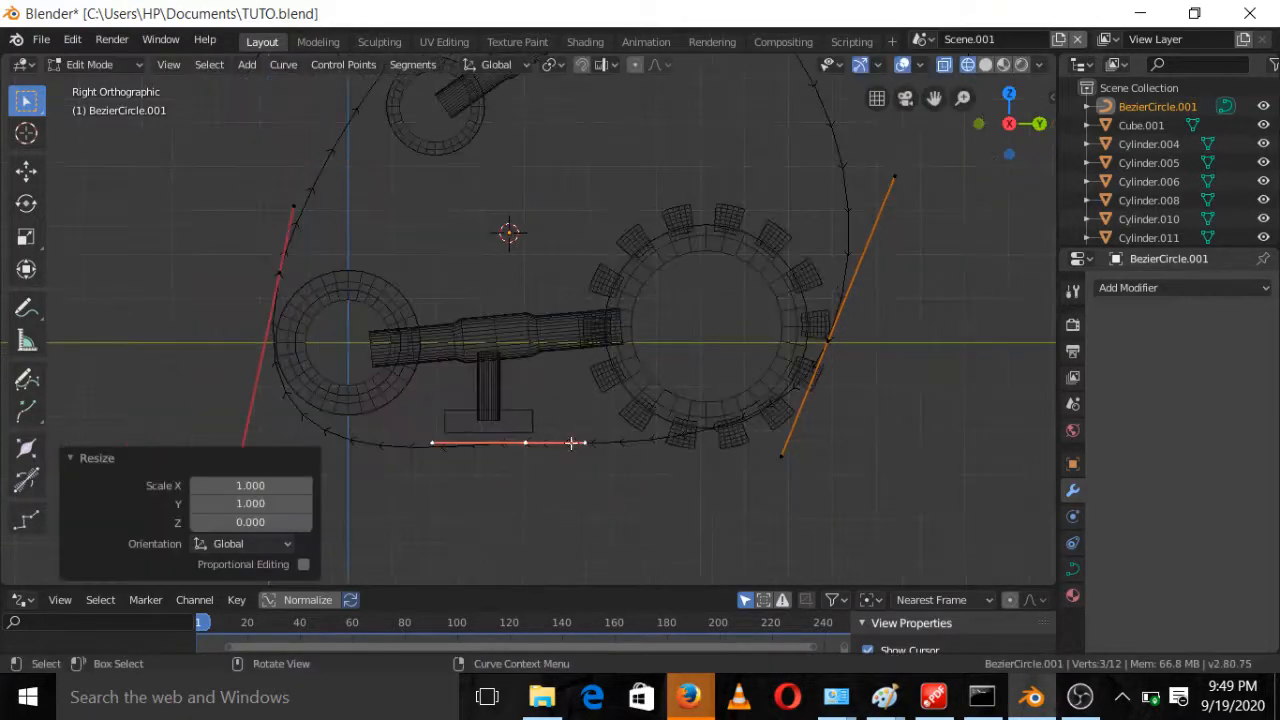
click(818, 346)
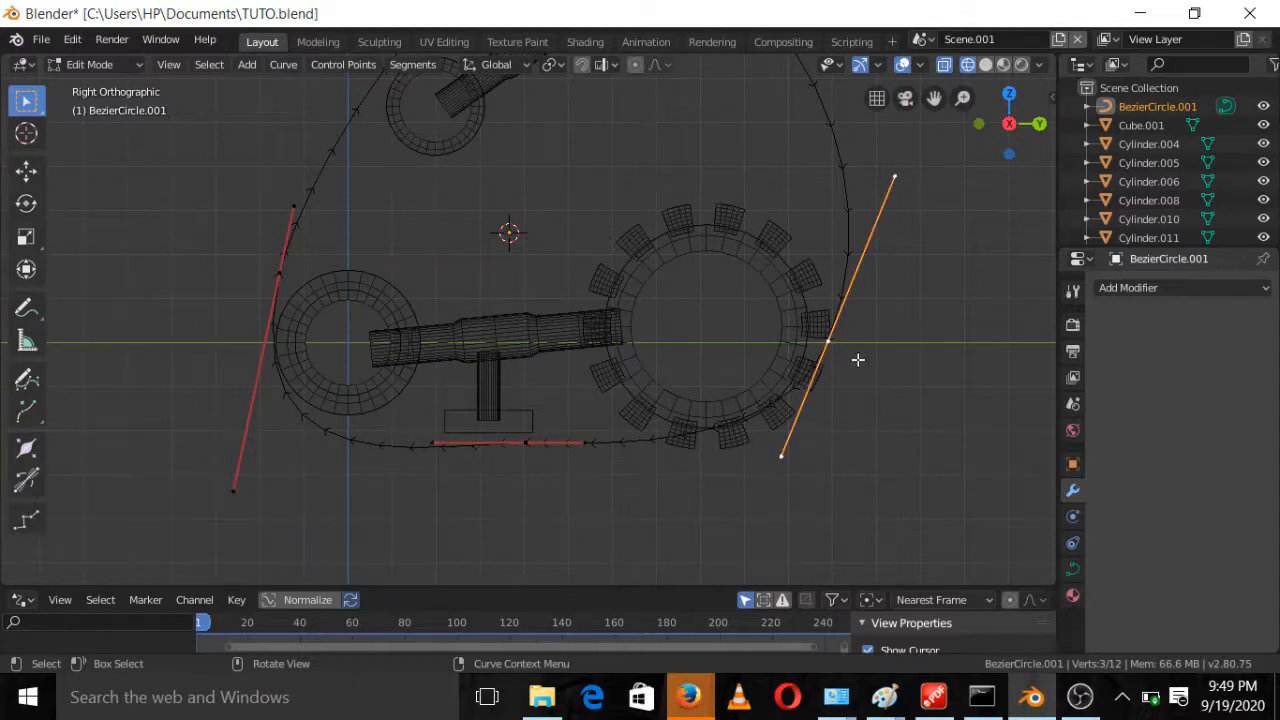
key(h)
key(alt+h)
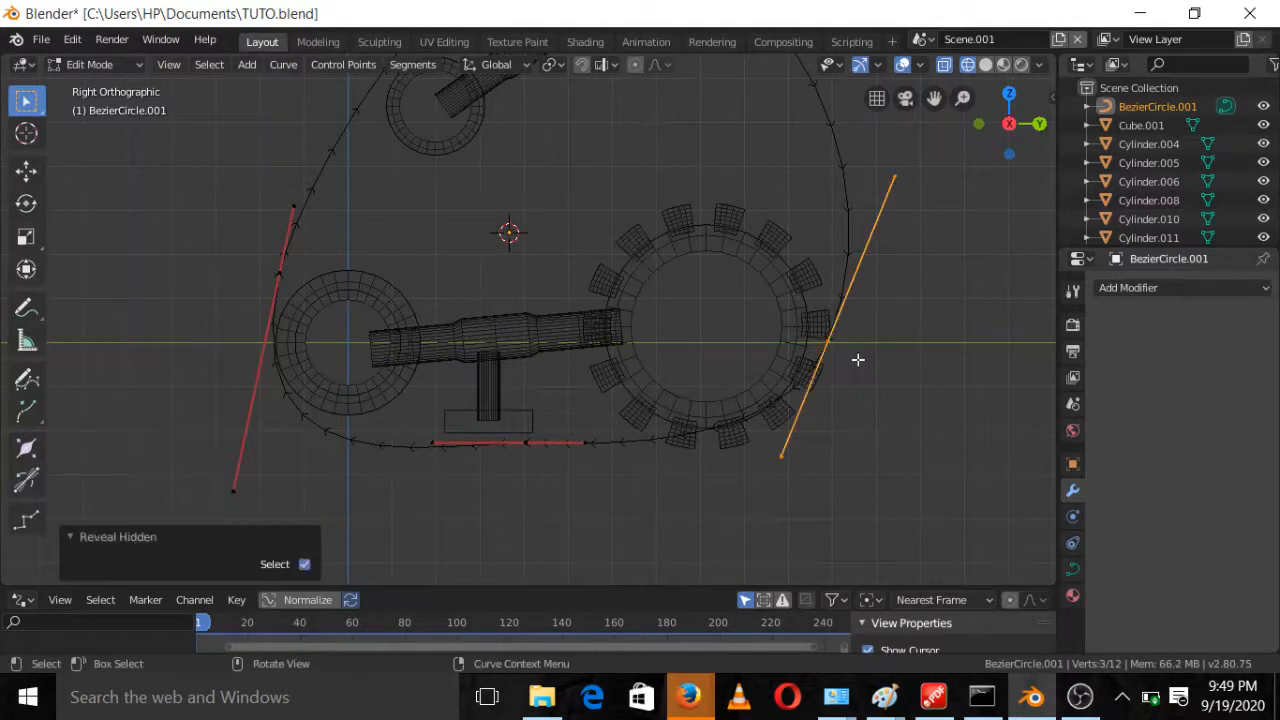
key(g)
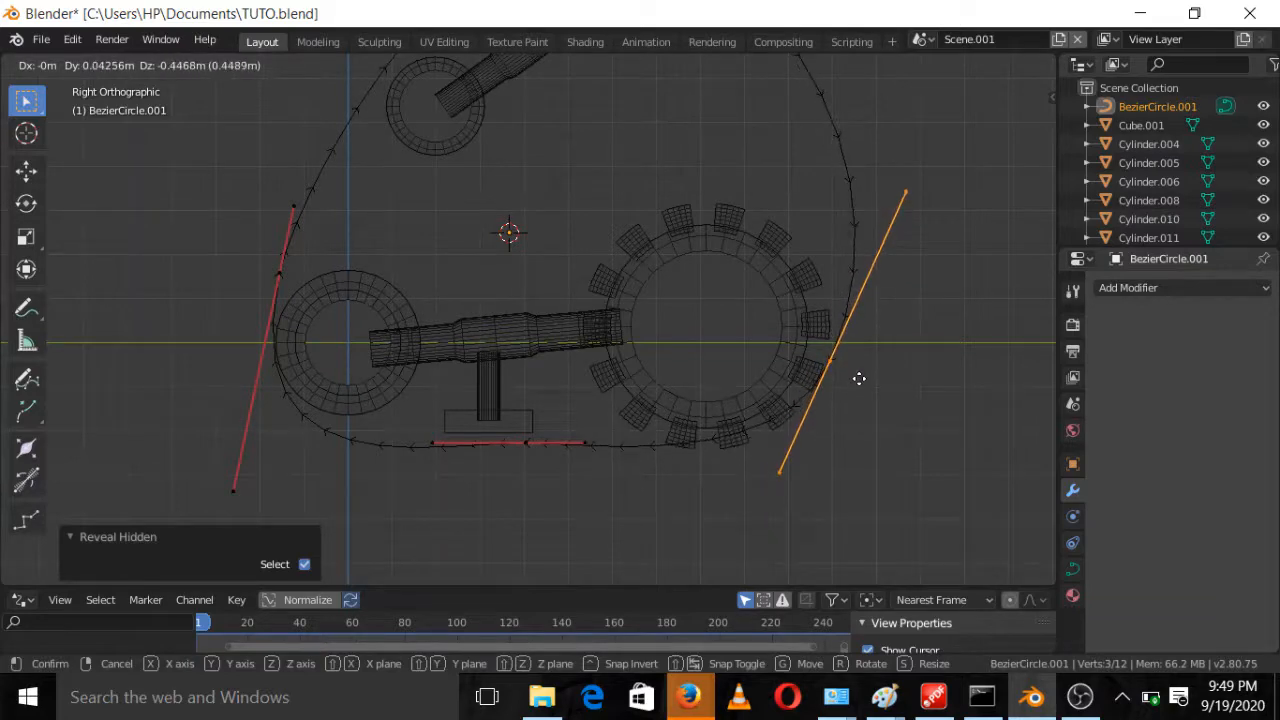
click(862, 376)
Shorten the right handle of the curve's top point by moving it about -2.98 m in Y and 0.29 m in Z
scroll(857, 380, down, 4)
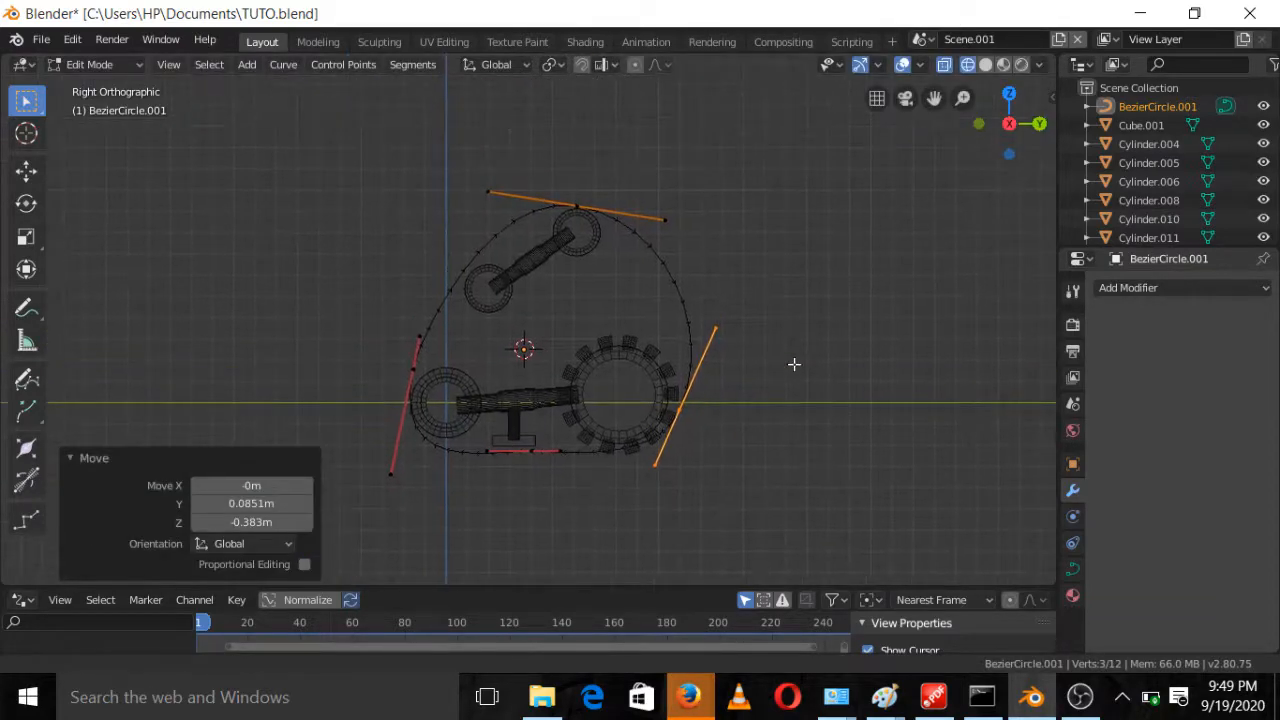
click(700, 204)
key(g)
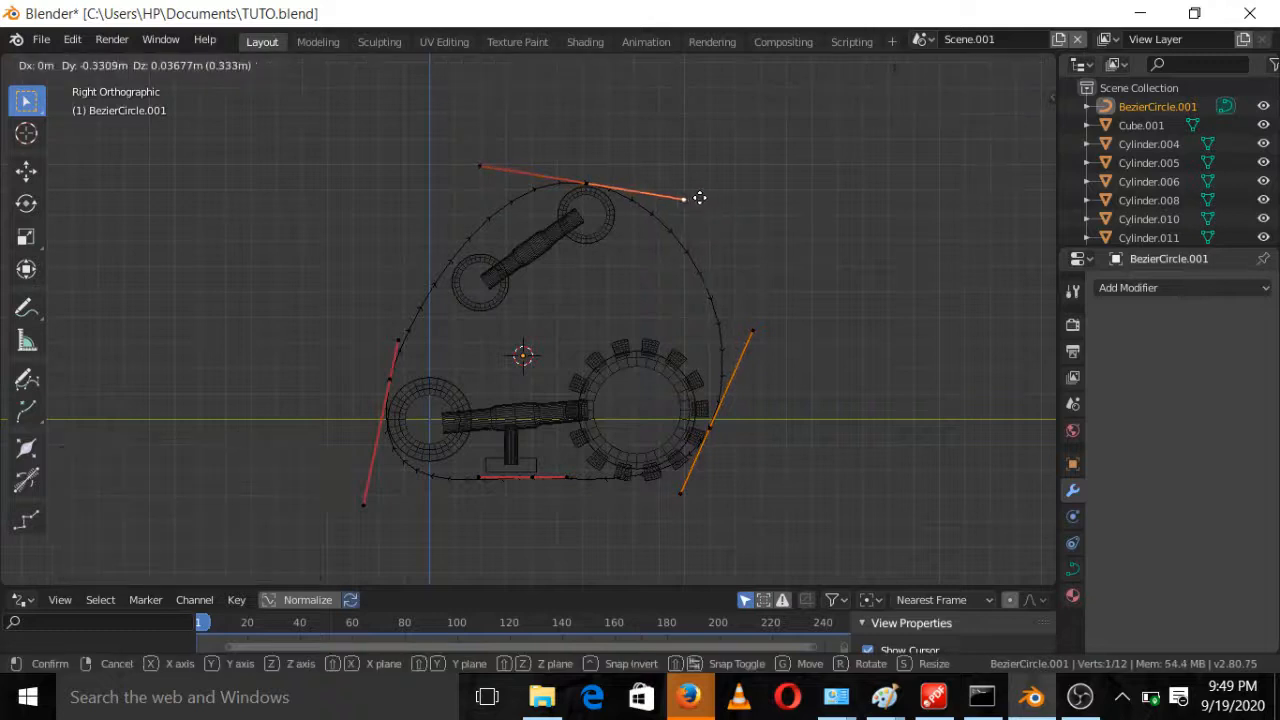
click(640, 191)
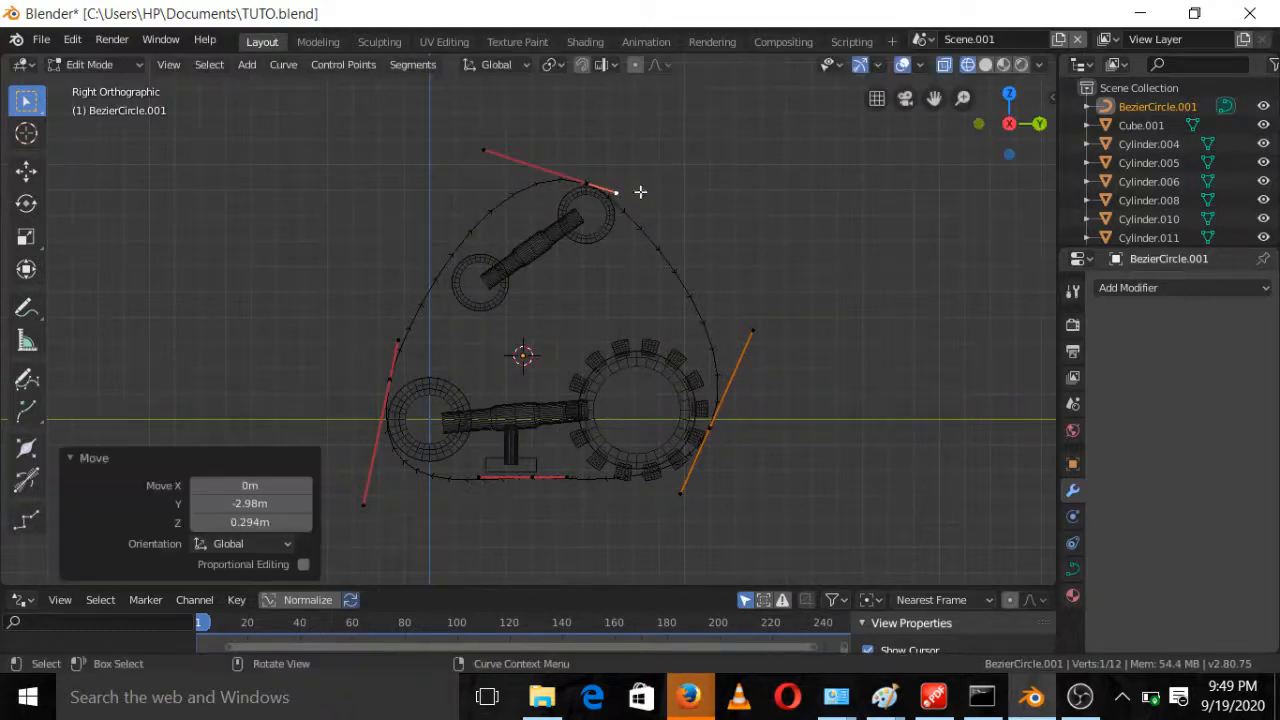
Move the right point's upper handle about -1.29 m in Y and -2.28 m in Z, and raise it back about 0.66 m
click(757, 331)
key(g)
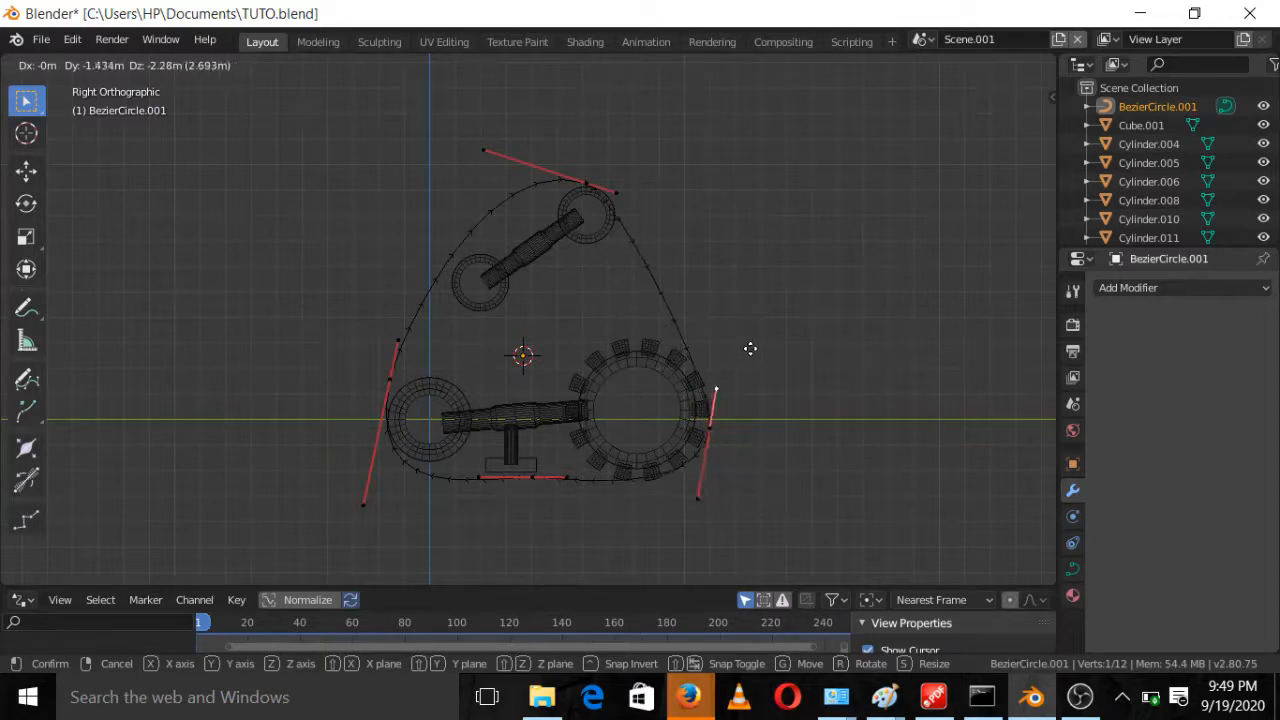
click(754, 349)
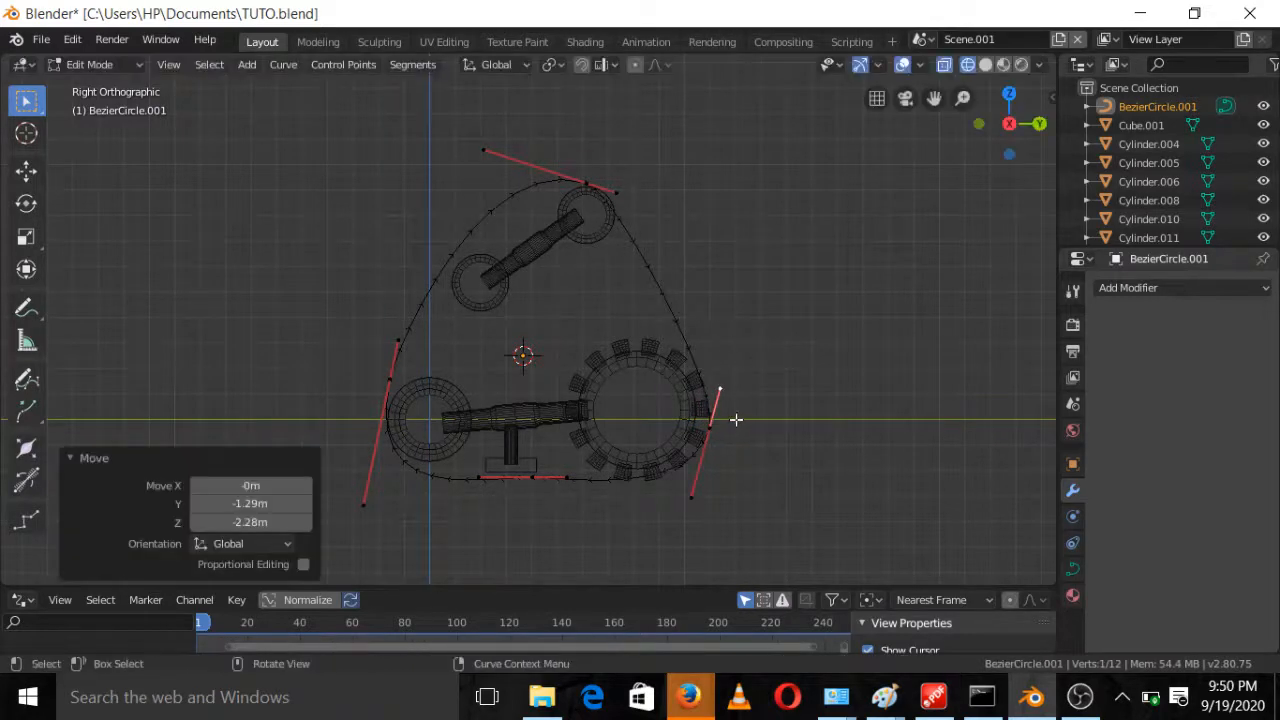
scroll(736, 419, up, 2)
click(806, 469)
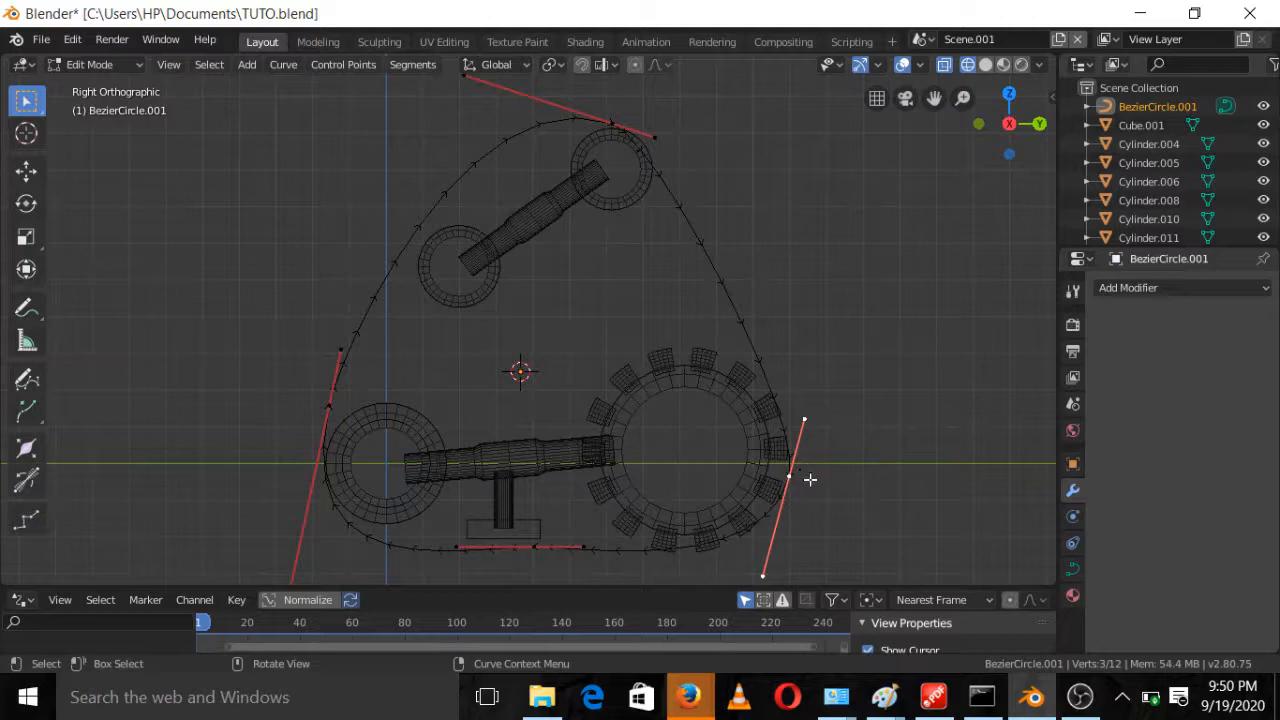
click(819, 422)
key(g)
click(820, 406)
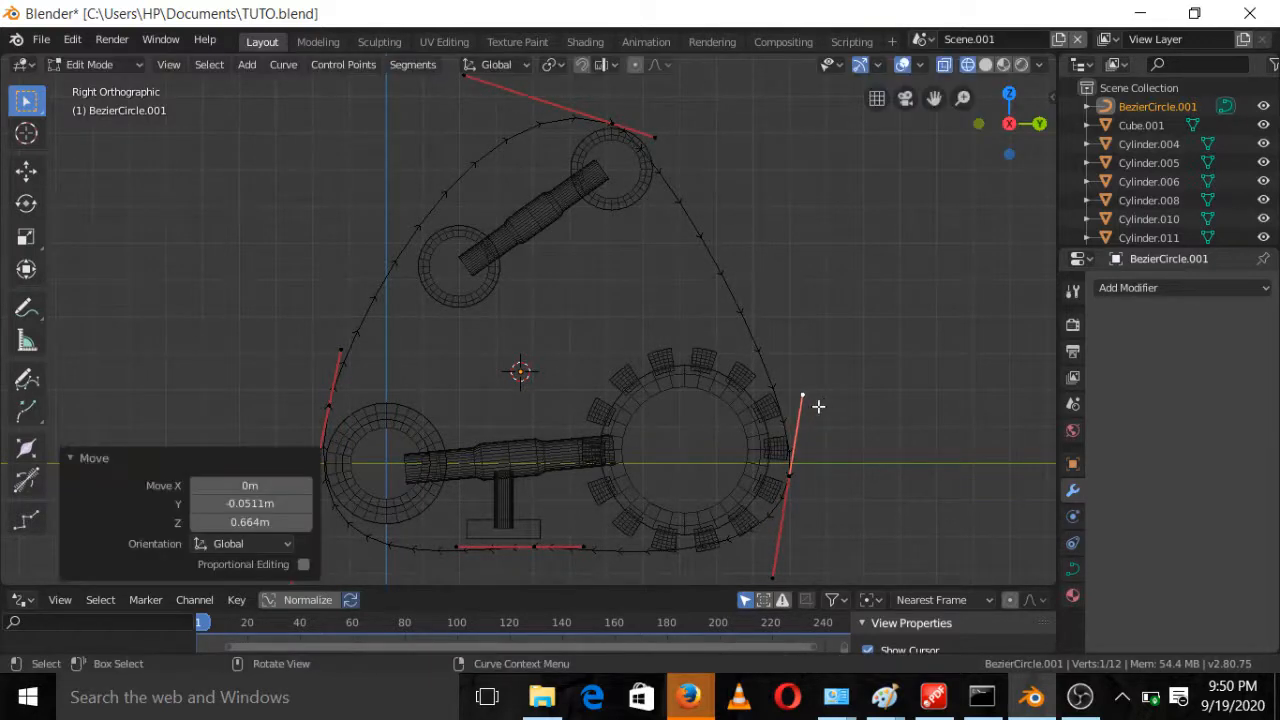
Shorten the top point's left handle toward the upper roller and move the left point's upper handle about -0.08 m in Y and 1.43 m in Z
click(477, 101)
key(g)
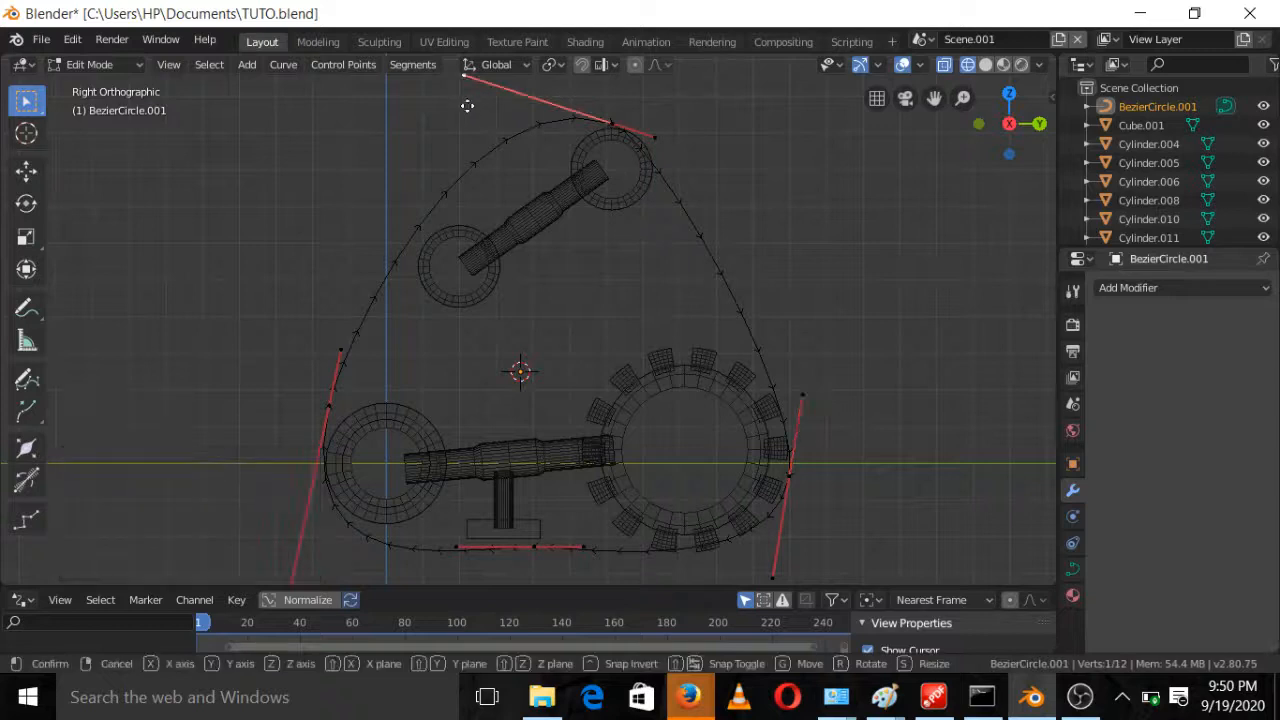
click(549, 135)
click(342, 356)
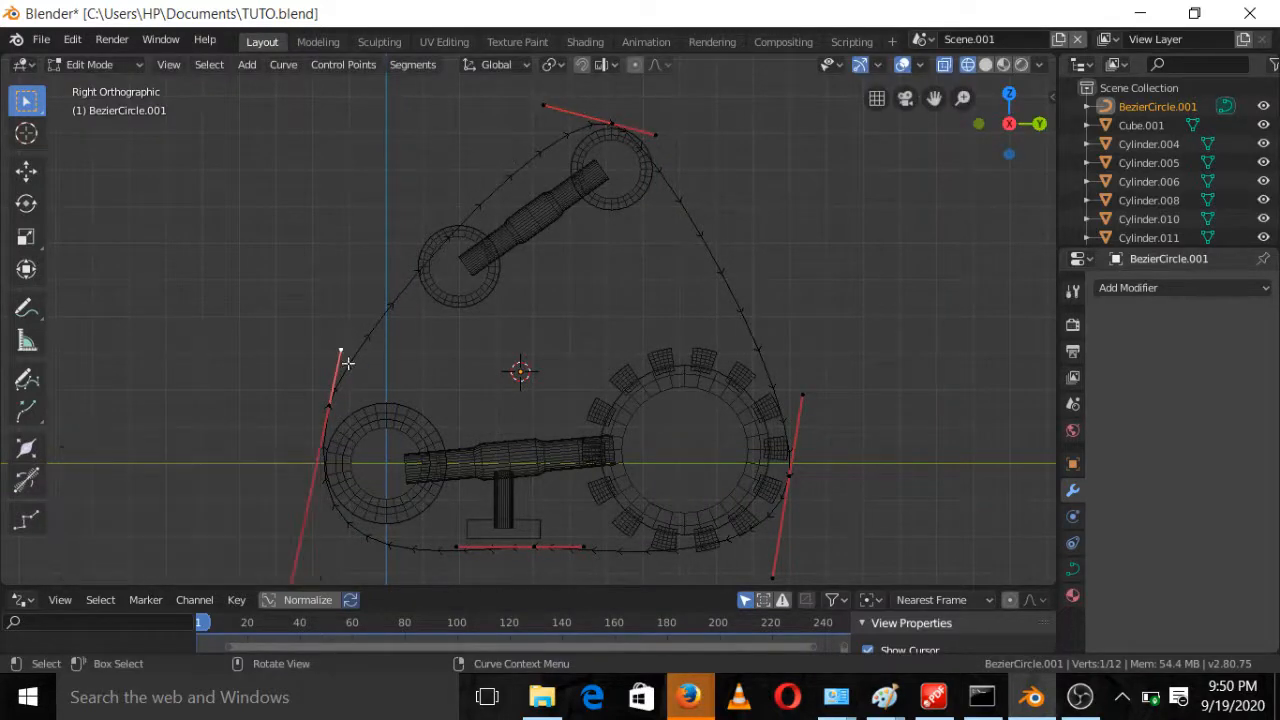
key(g)
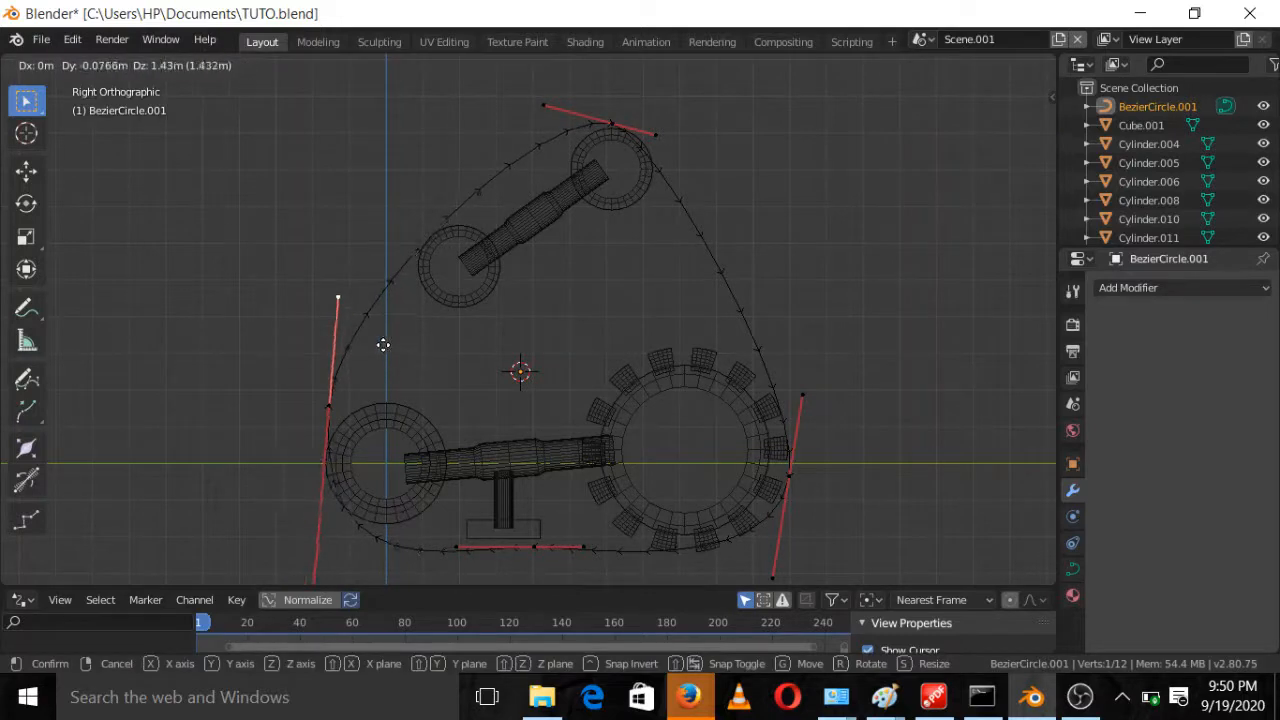
click(383, 345)
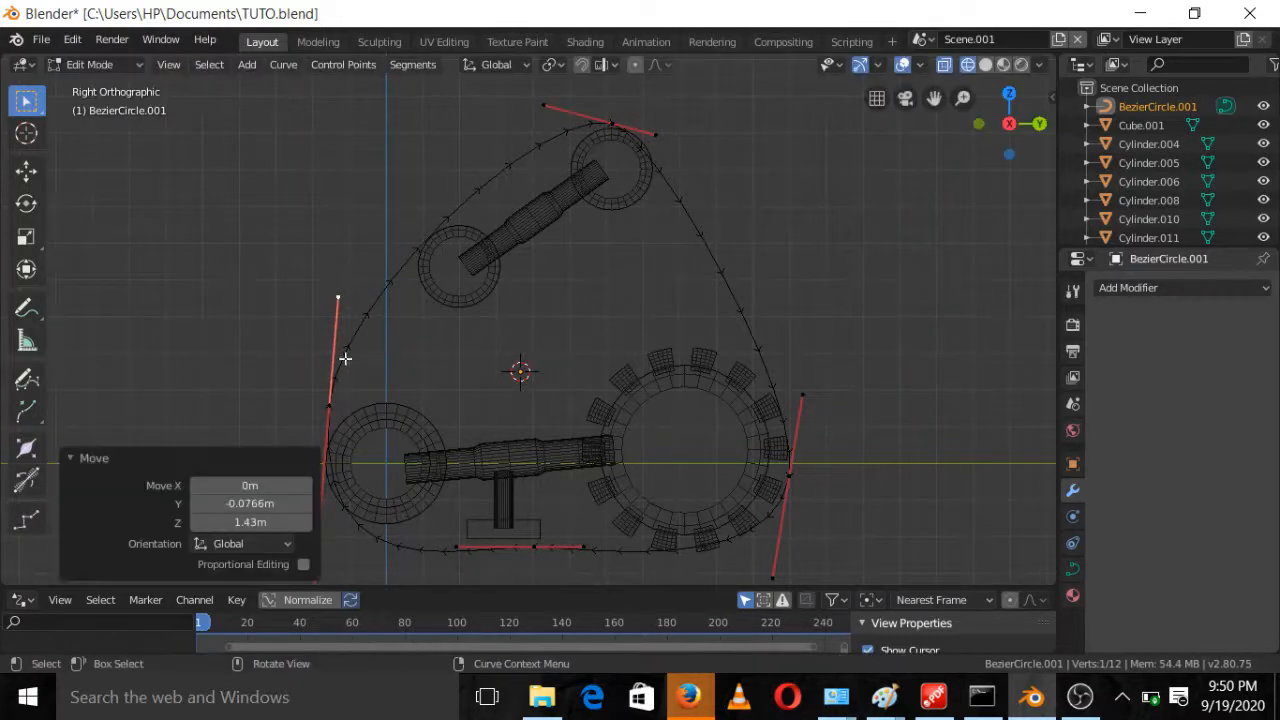
Subdivide all segments of the curve with one cut
key(a)
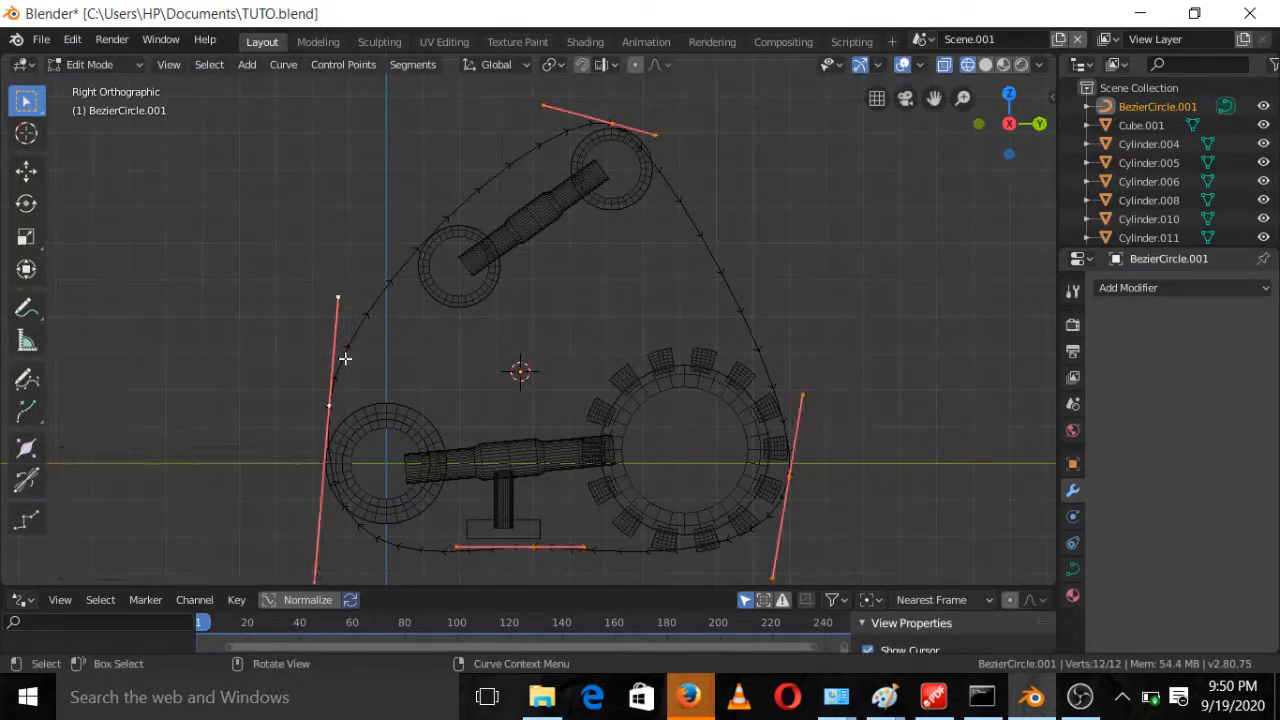
click(413, 64)
click(421, 88)
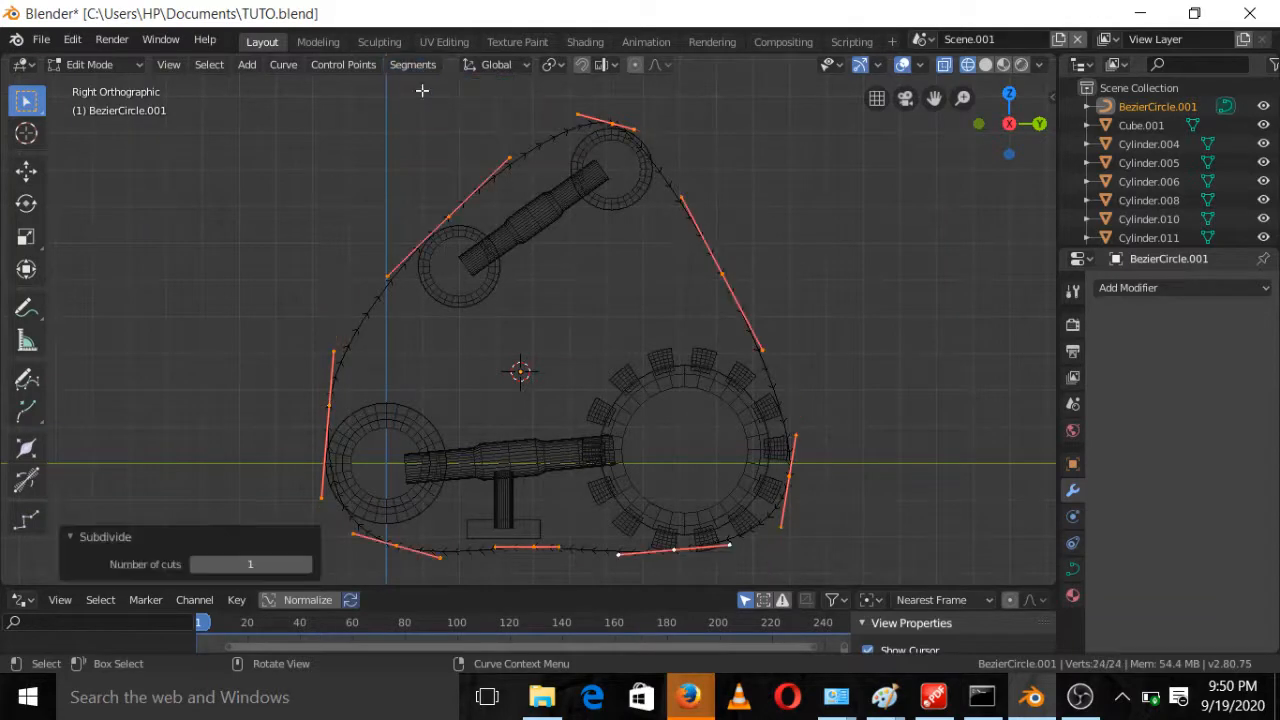
Raise the right handle of the point below the large left roller about 0.31 m, and shift that point about -0.23 m in Y and 0.03 m in Z
scroll(592, 310, down, 2)
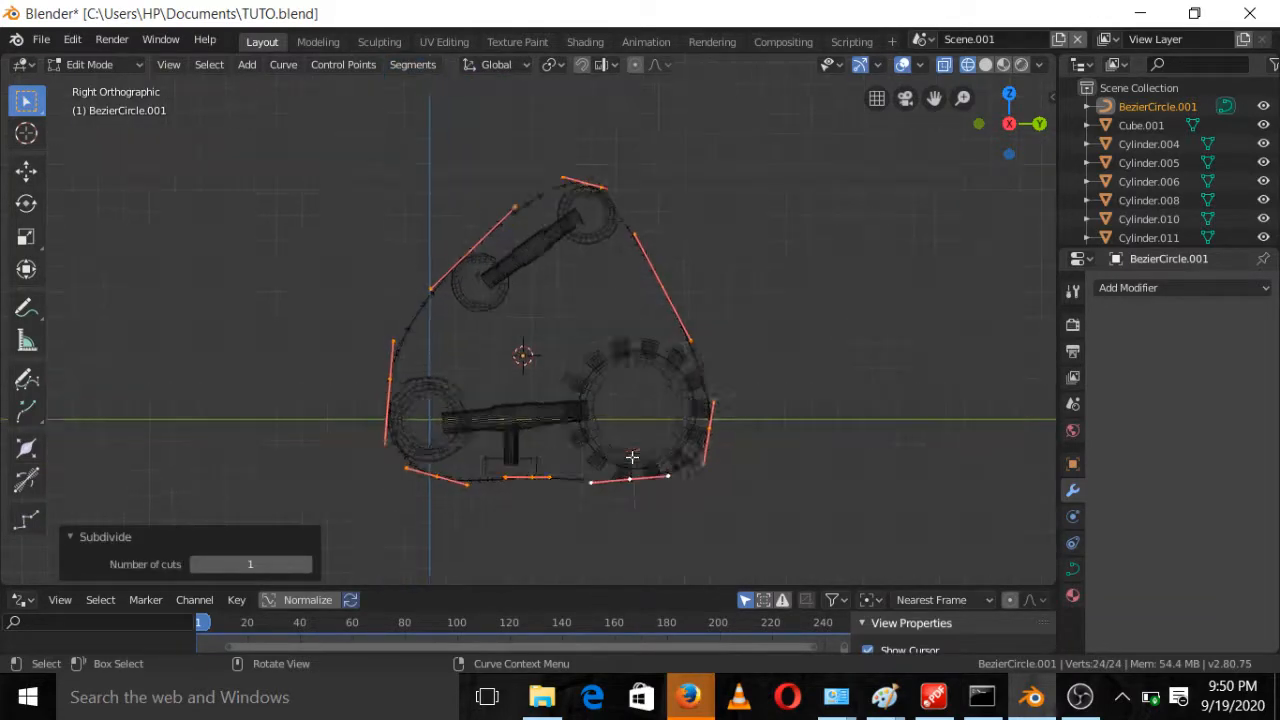
scroll(631, 457, up, 1)
shift+middle_drag(651, 511, 631, 428)
scroll(483, 523, up, 4)
scroll(420, 551, down, 3)
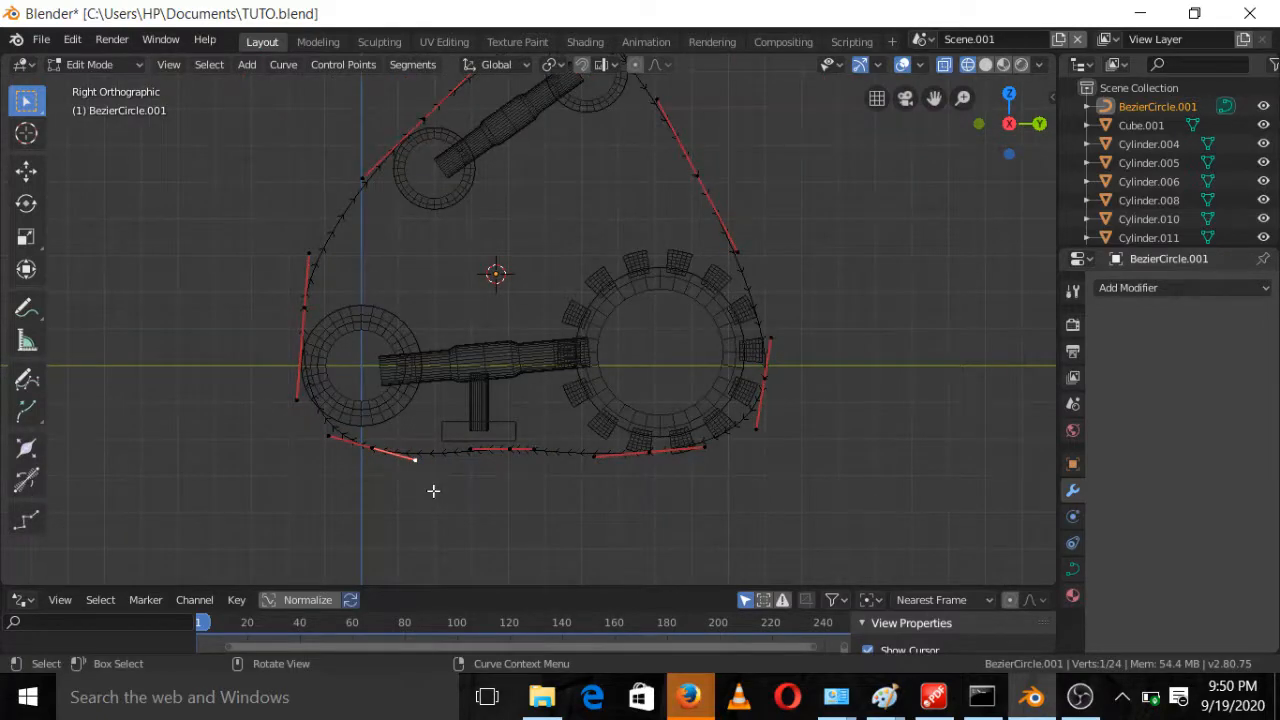
key(g)
click(431, 479)
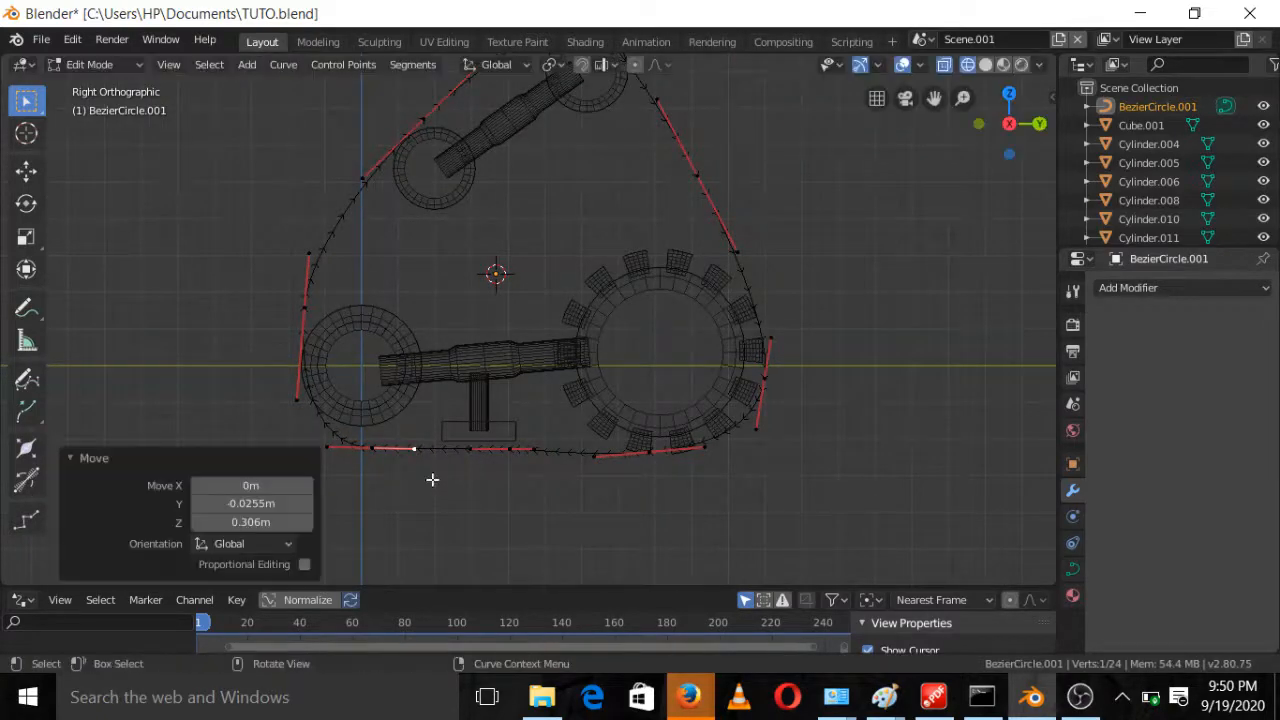
click(378, 451)
key(g)
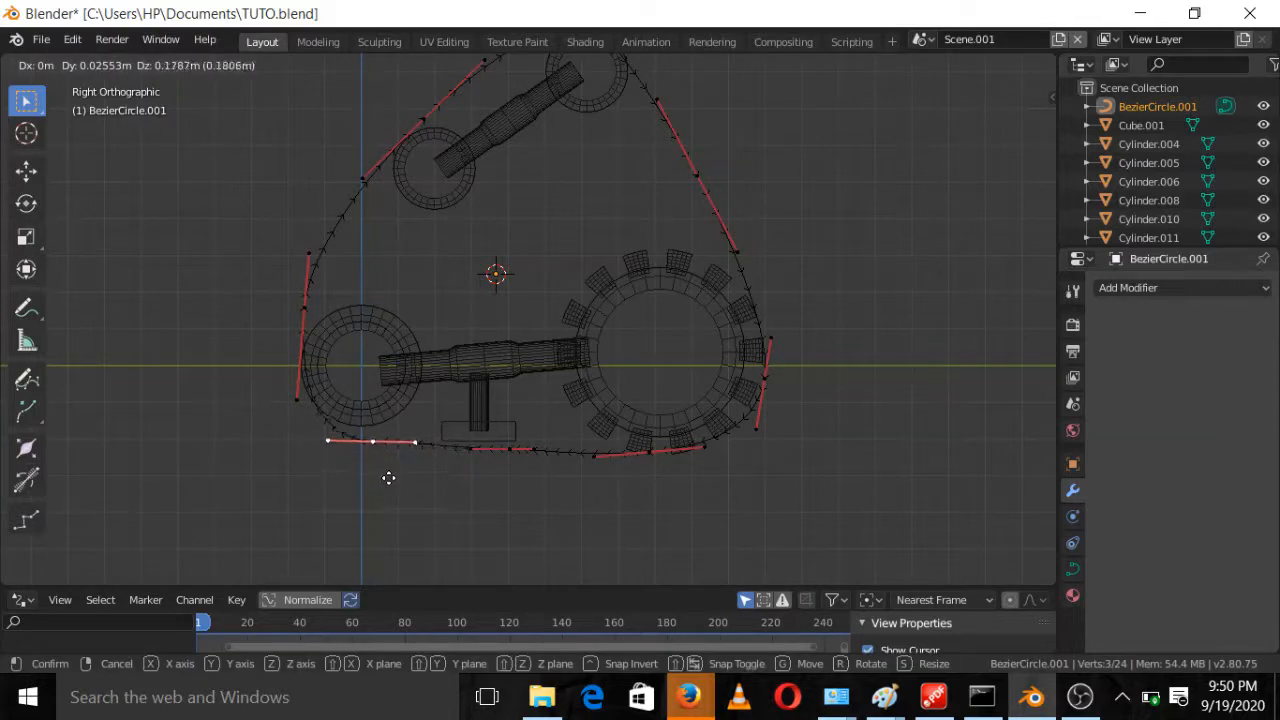
click(380, 484)
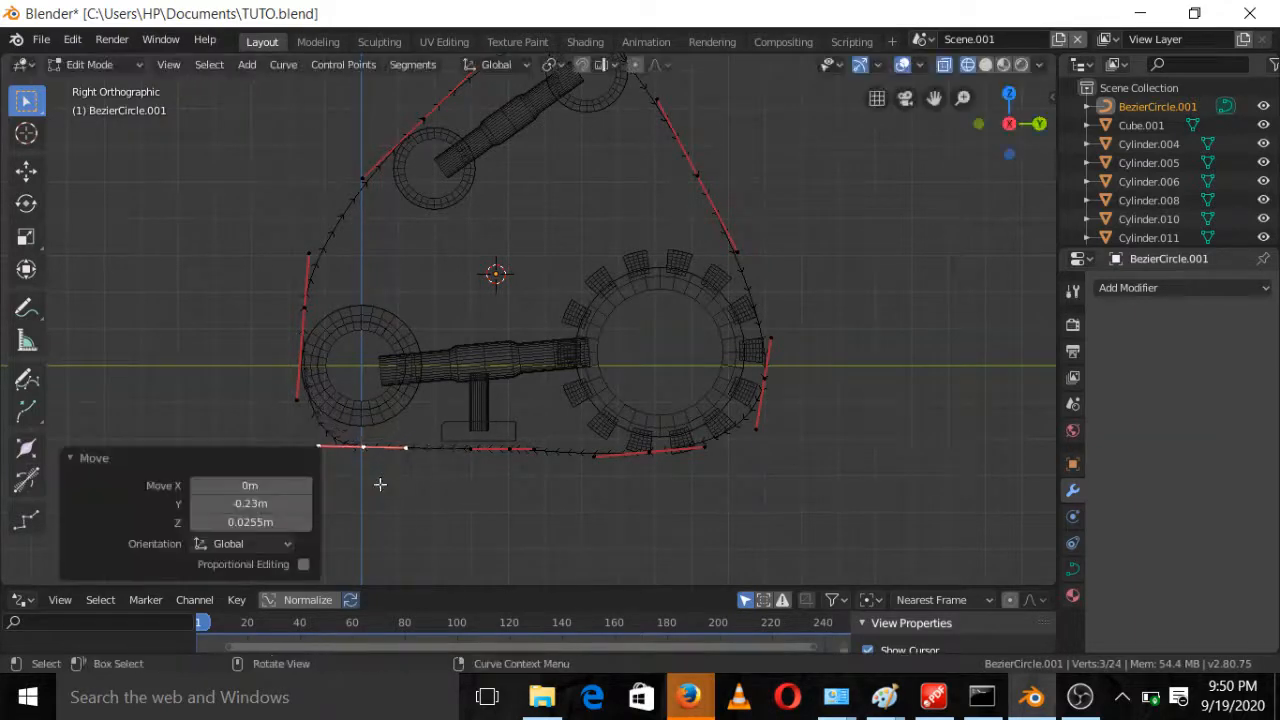
Move the curve point under the toothed gear about 0.13 m in Y and 0.10 m in Z
click(661, 467)
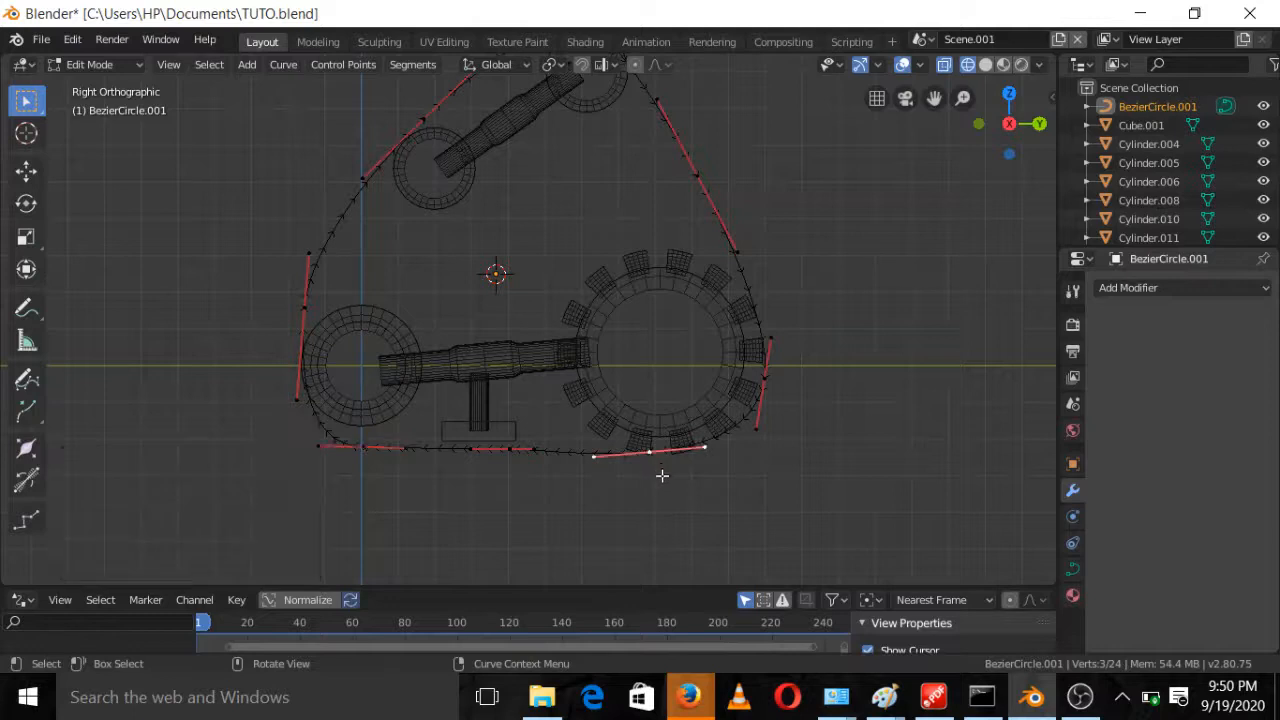
key(g)
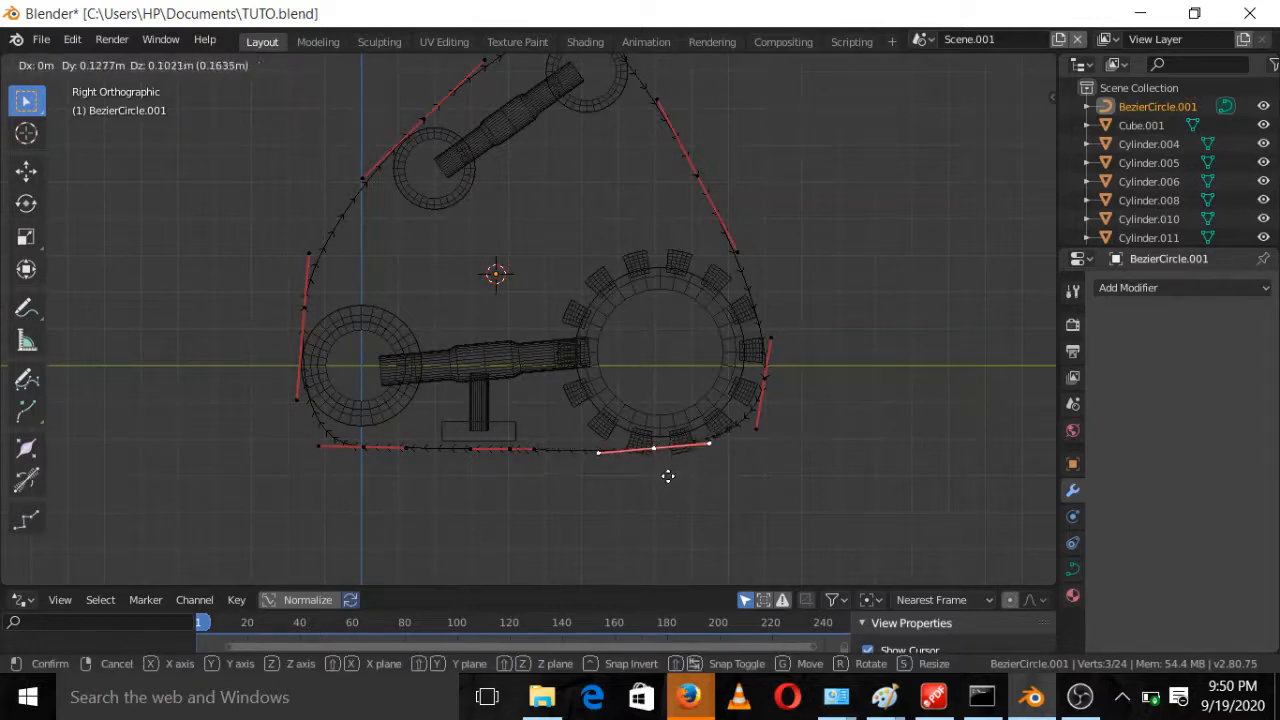
click(675, 489)
Tilt the left point's upper handle inward so the curve slopes from the large left roller toward the small upper-left roller
scroll(729, 441, down, 3)
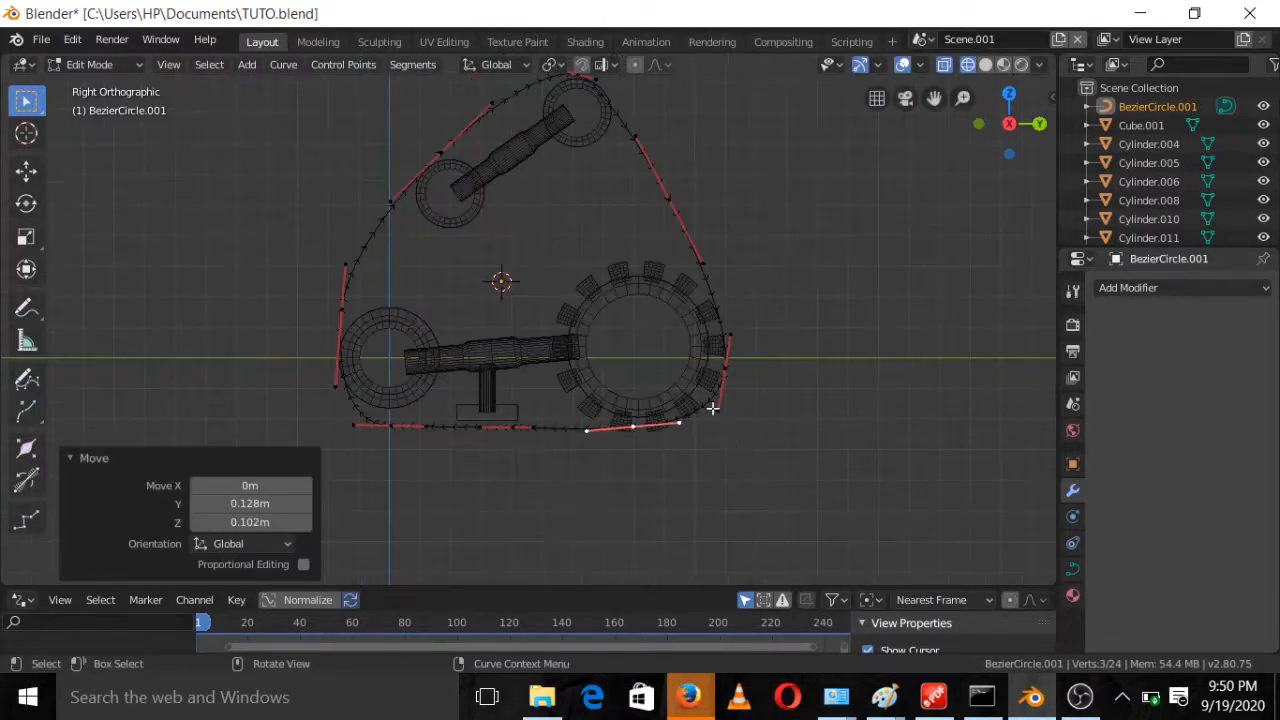
click(383, 331)
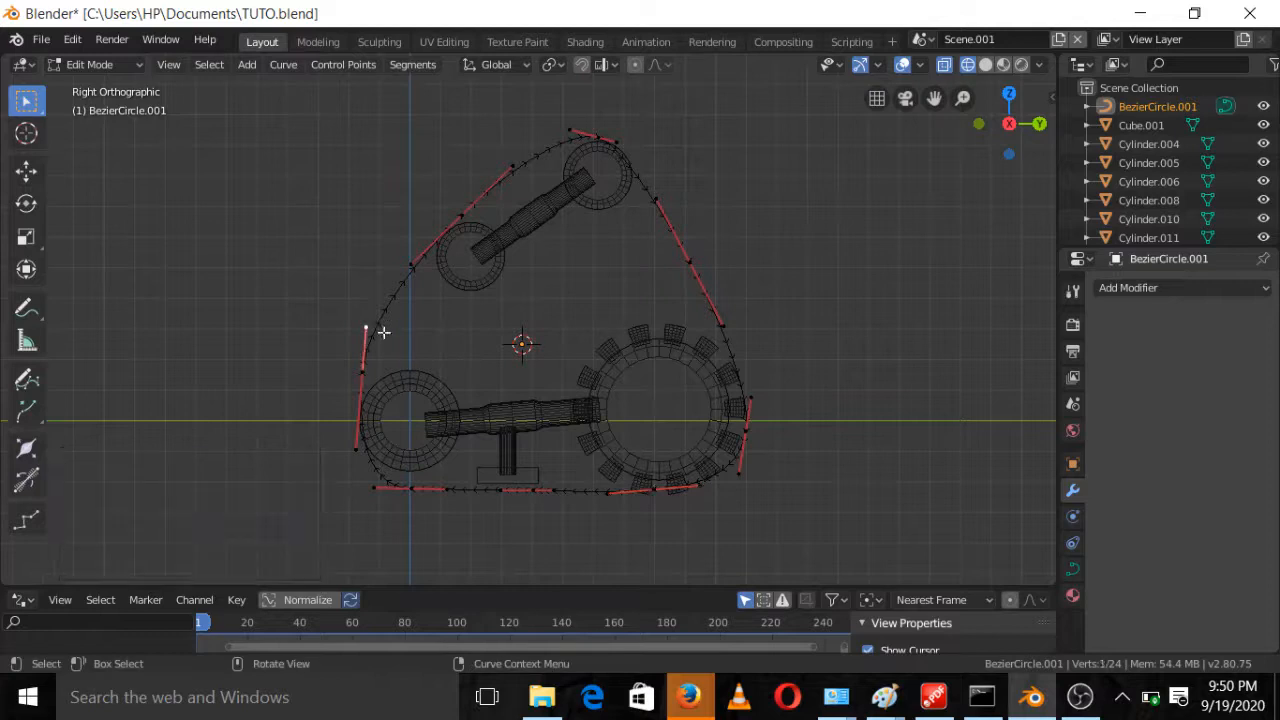
key(g)
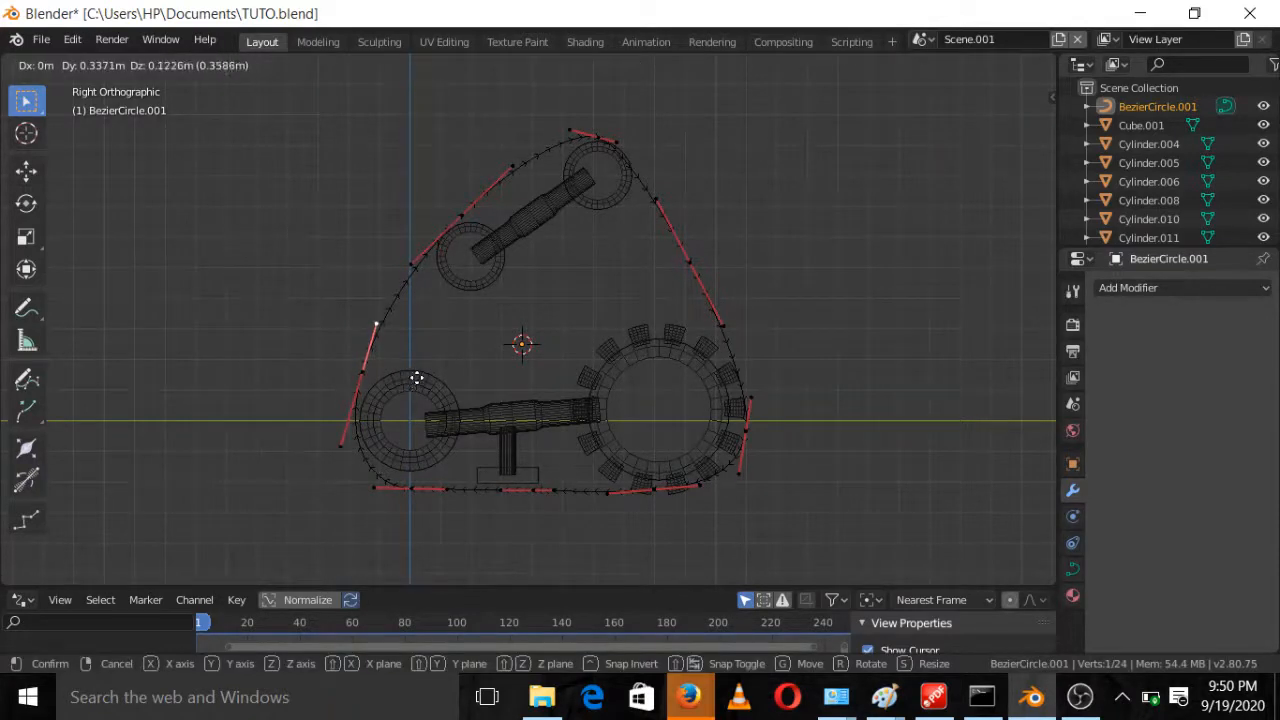
click(418, 377)
click(410, 489)
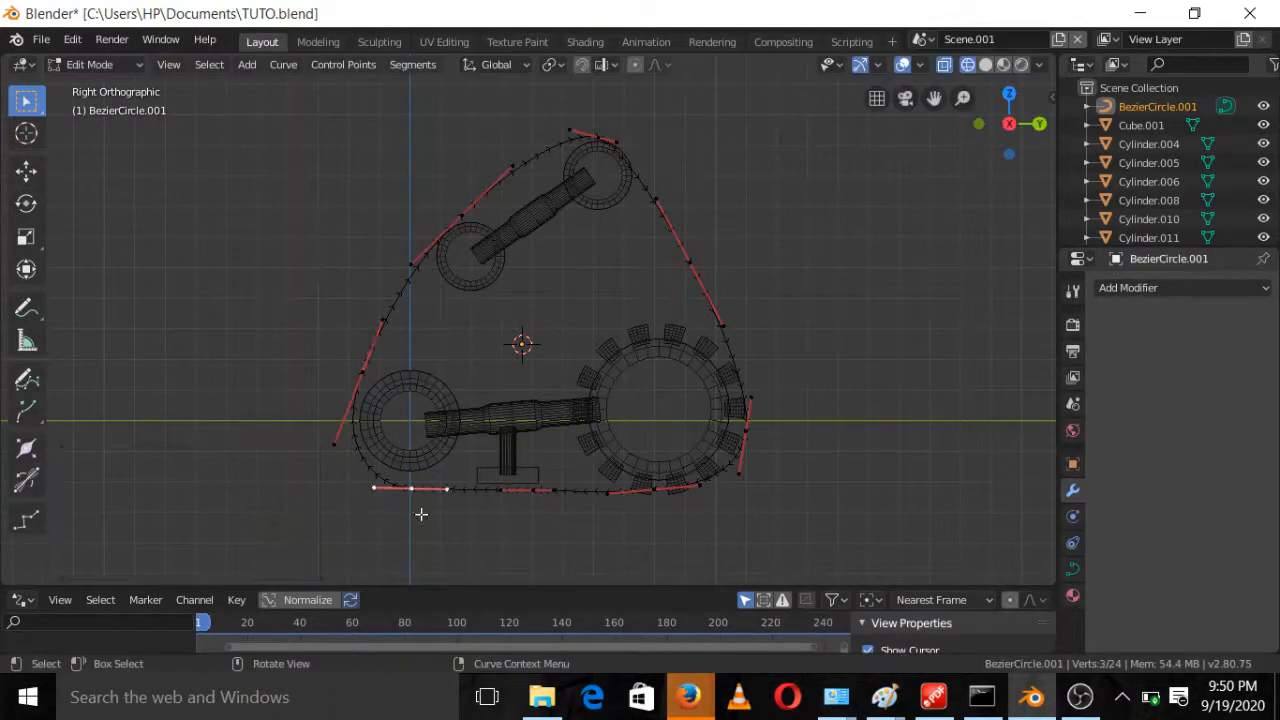
key(g)
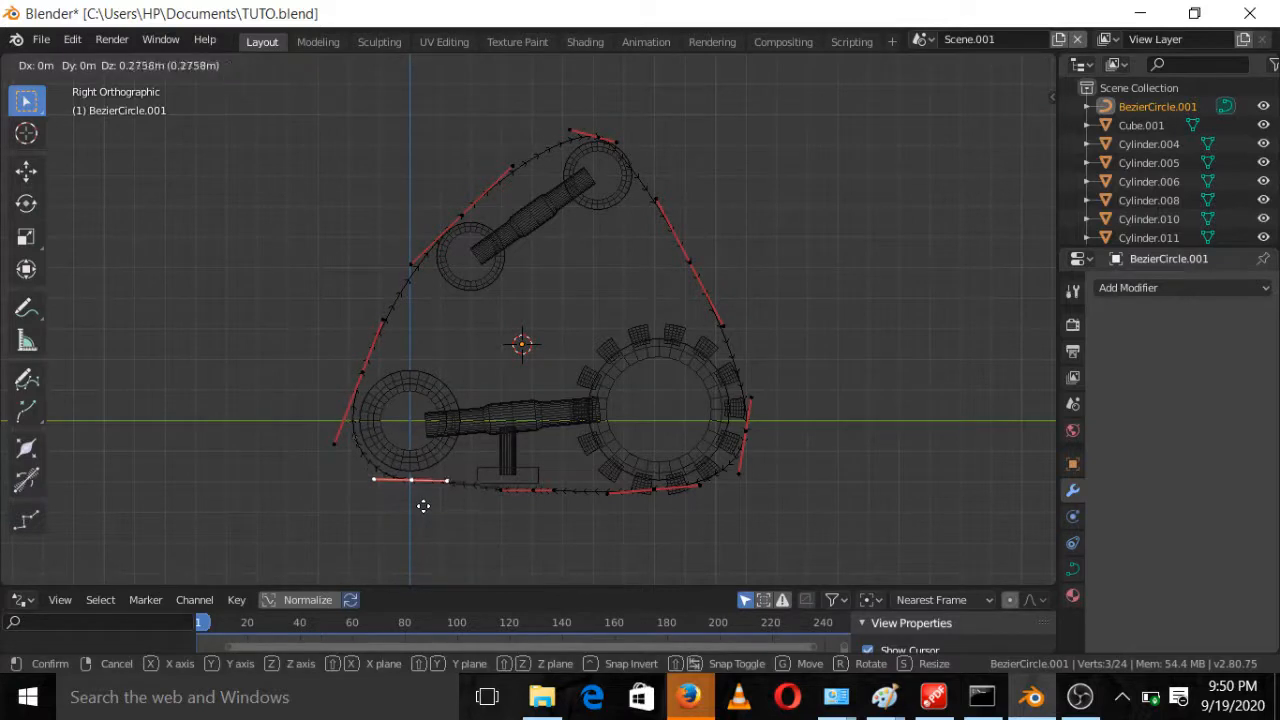
click(423, 514)
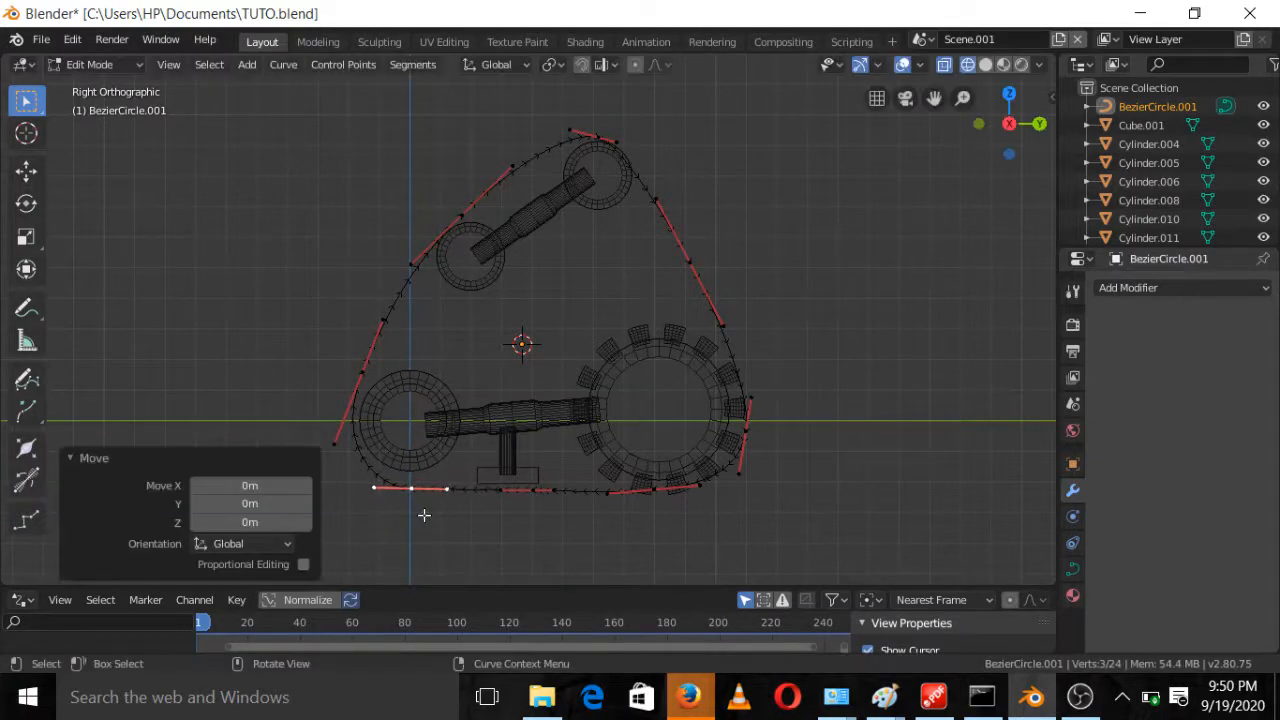
Move the curve point above the top roller about 0.34 m in Y and -0.13 m in Z, and its right handle about 0.30 m in Y and 0.04 m in Z
scroll(427, 512, down, 3)
scroll(534, 310, up, 2)
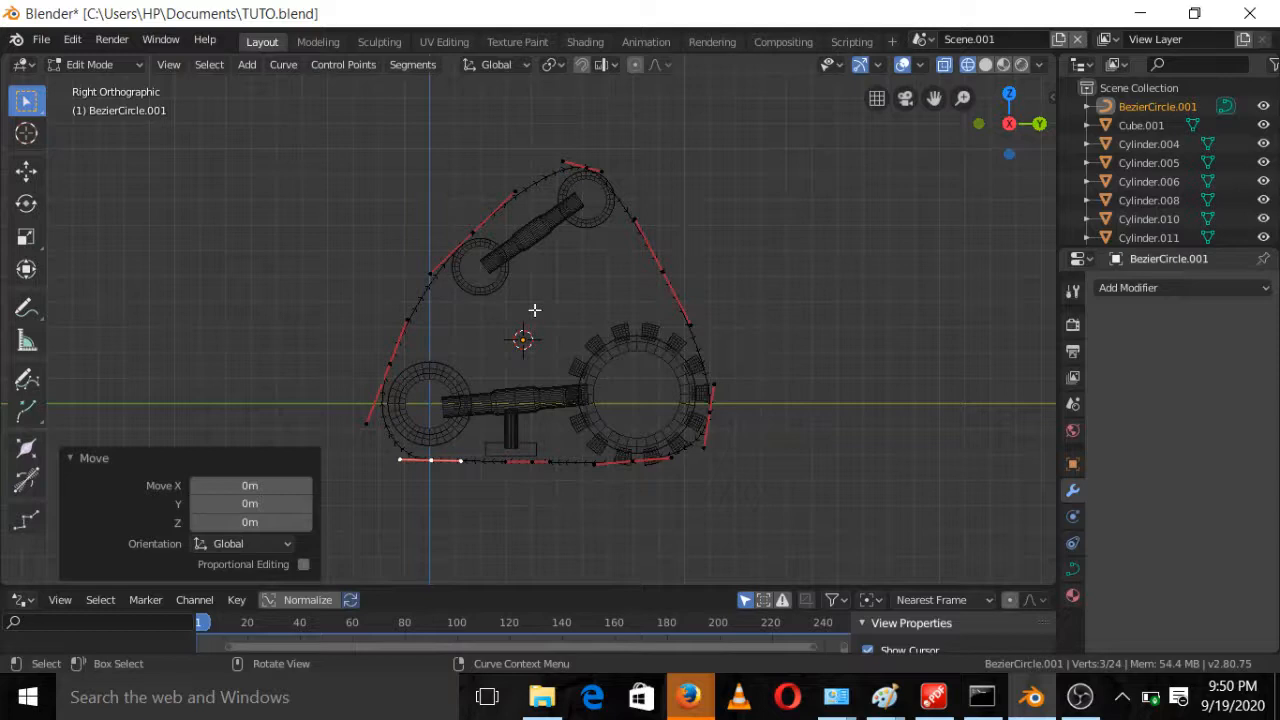
scroll(589, 255, up, 3)
click(612, 170)
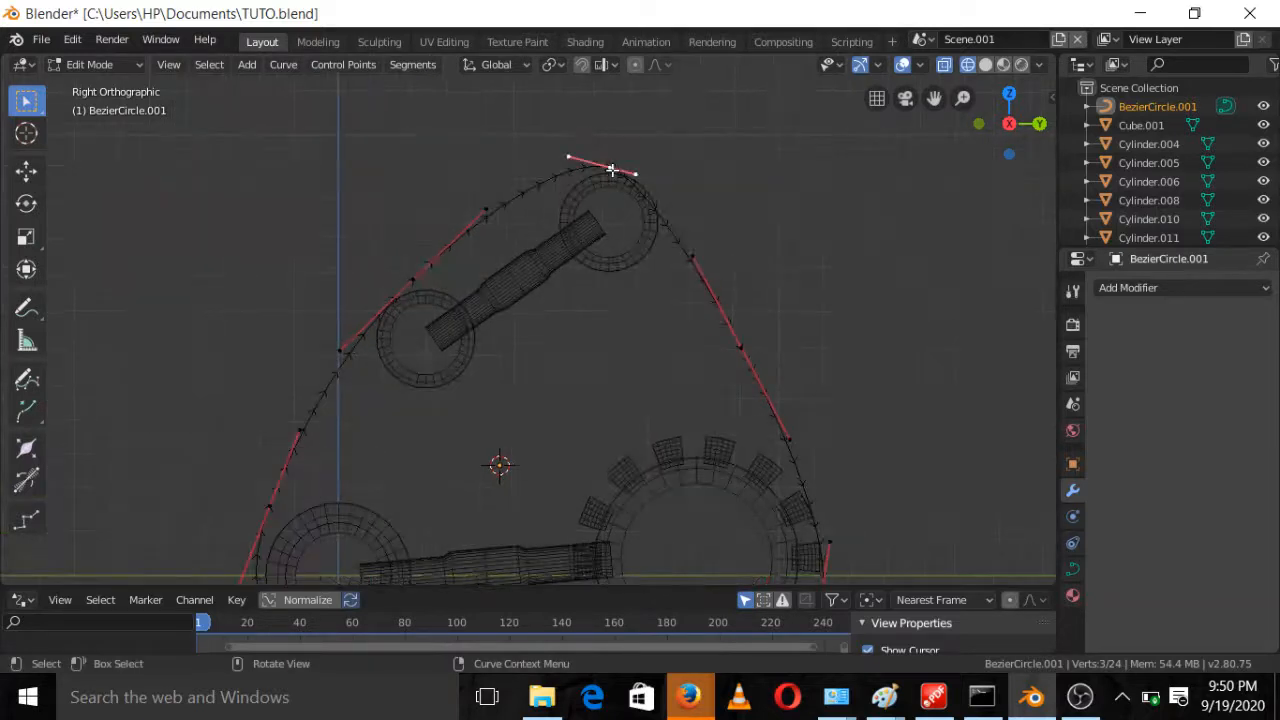
key(g)
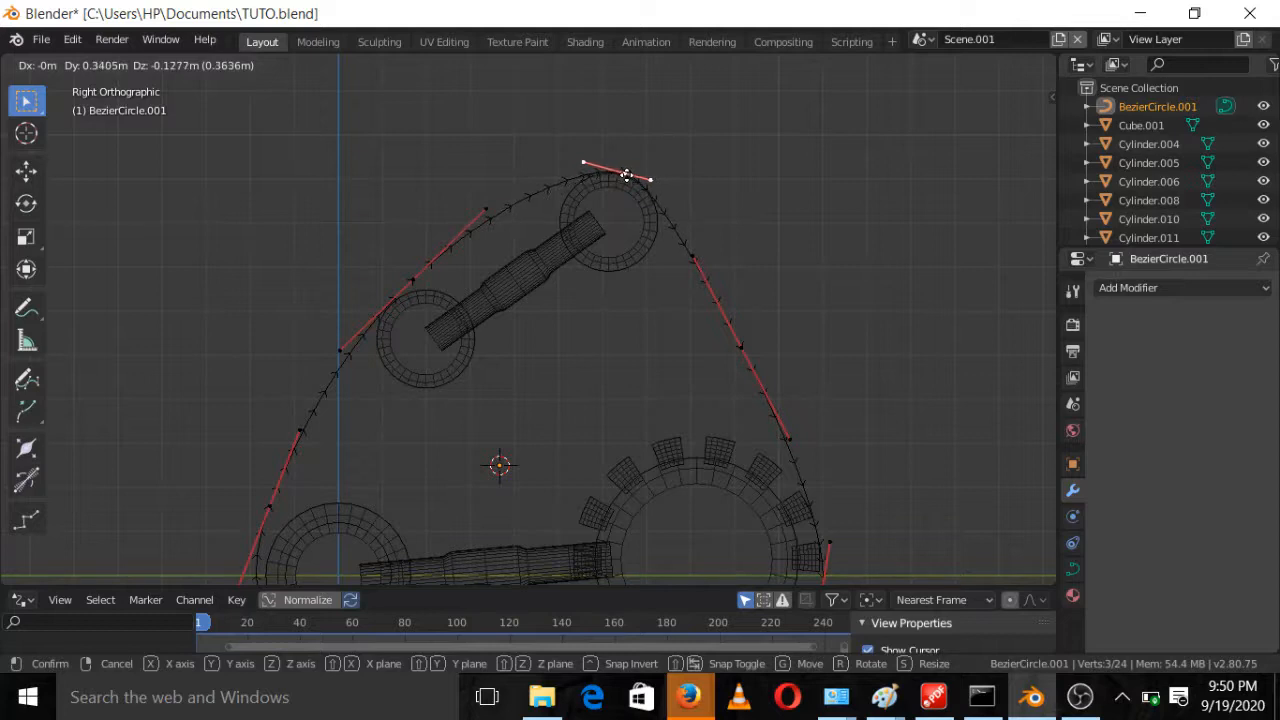
click(626, 177)
click(661, 193)
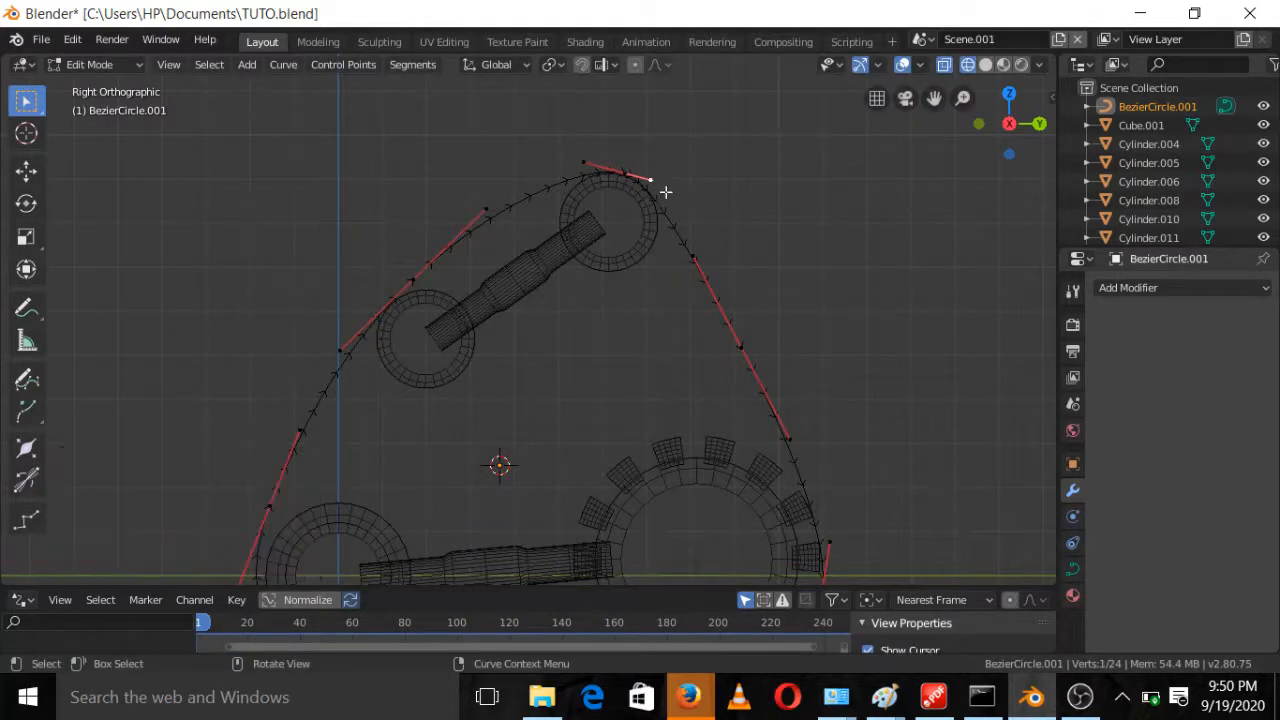
key(g)
click(677, 190)
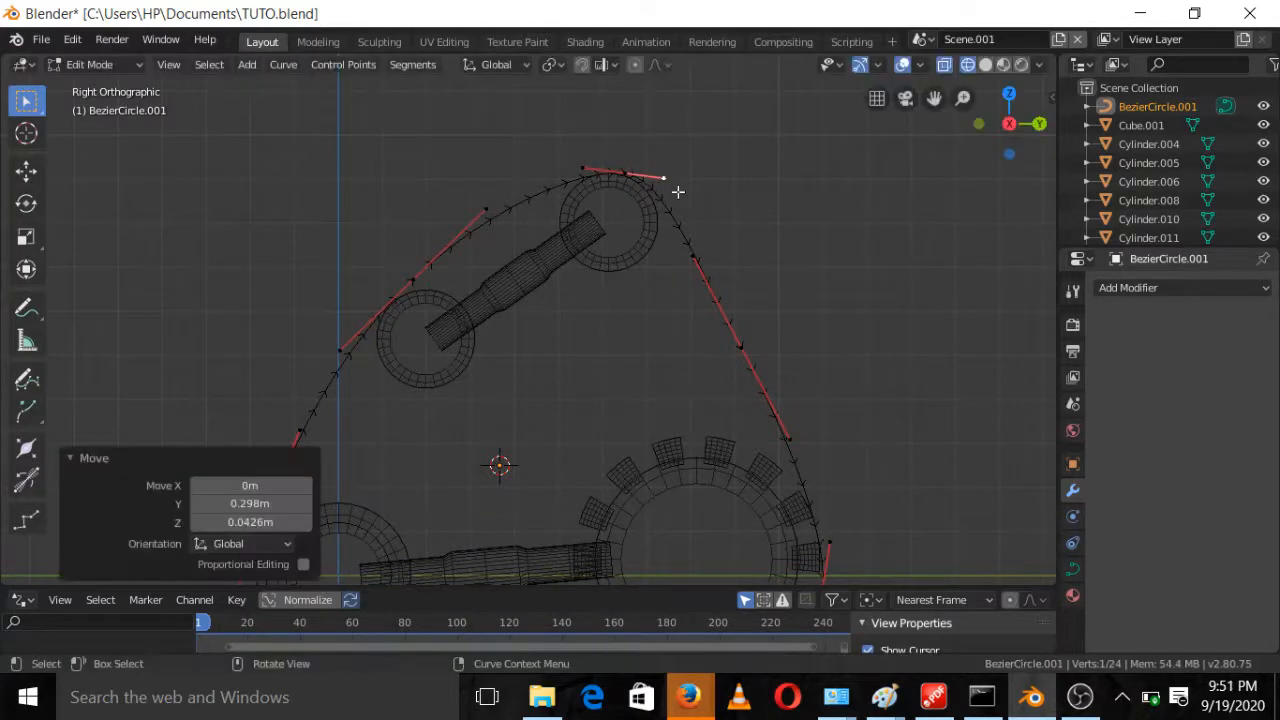
Move the lower handle of the point beside the small upper-left roller about 0.74 m in Y and 0.88 m in Z, and return to Object Mode
scroll(518, 205, down, 3)
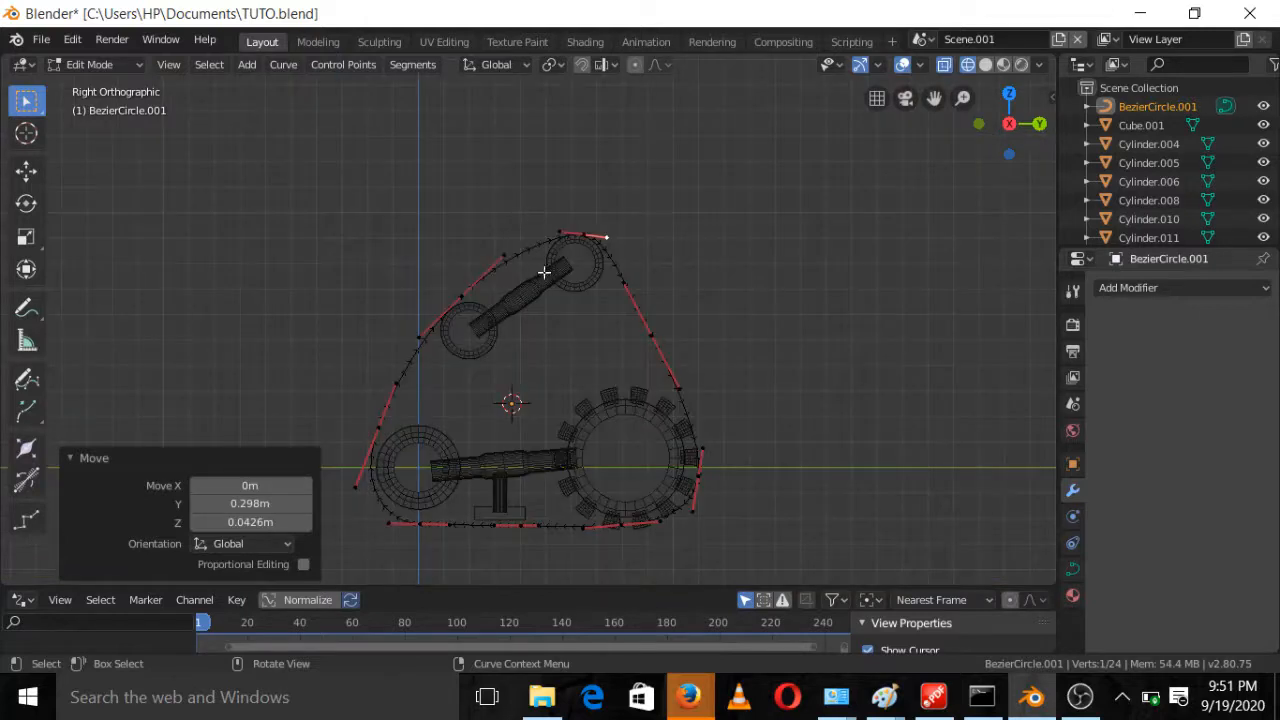
click(432, 352)
key(g)
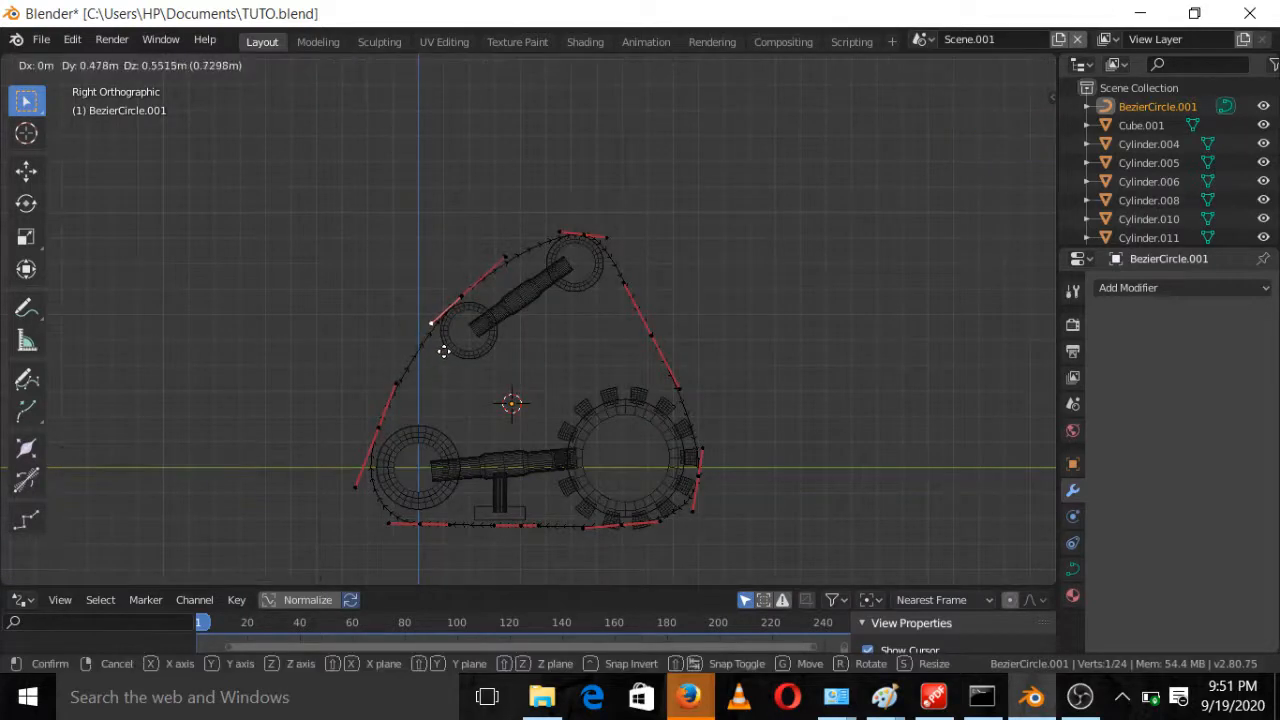
click(451, 343)
scroll(451, 344, up, 2)
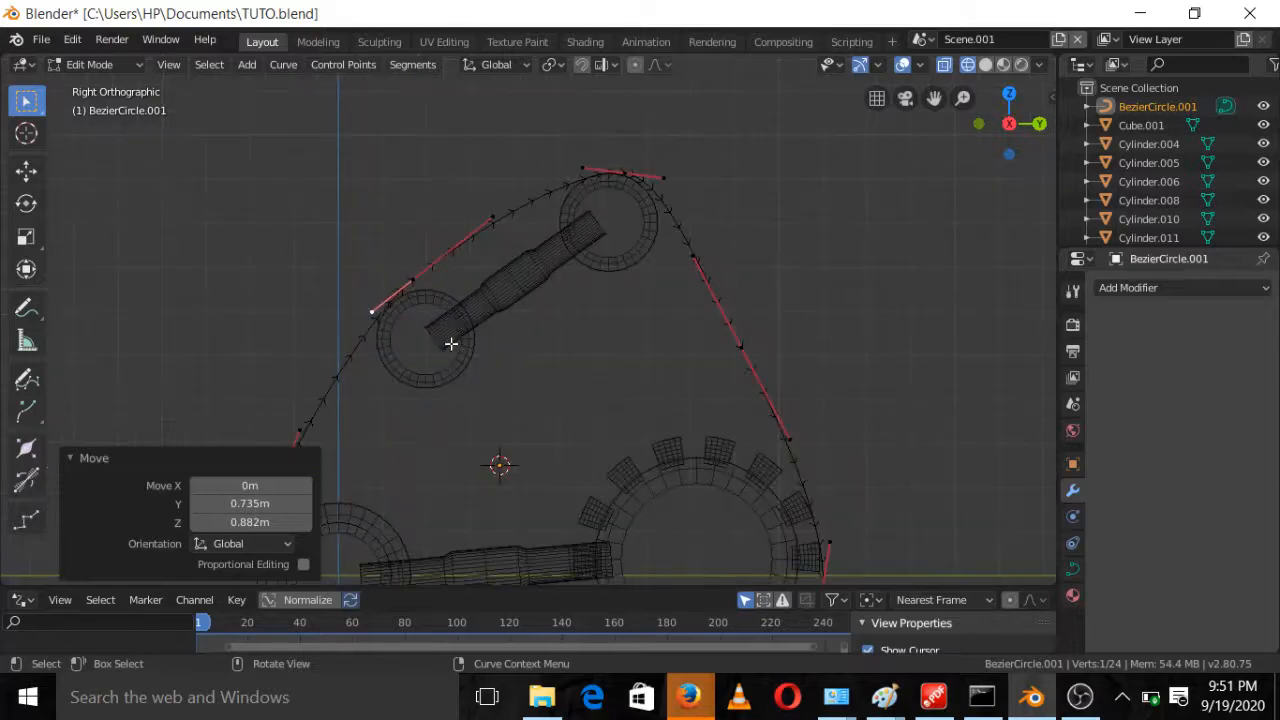
scroll(500, 287, down, 3)
key(Tab)
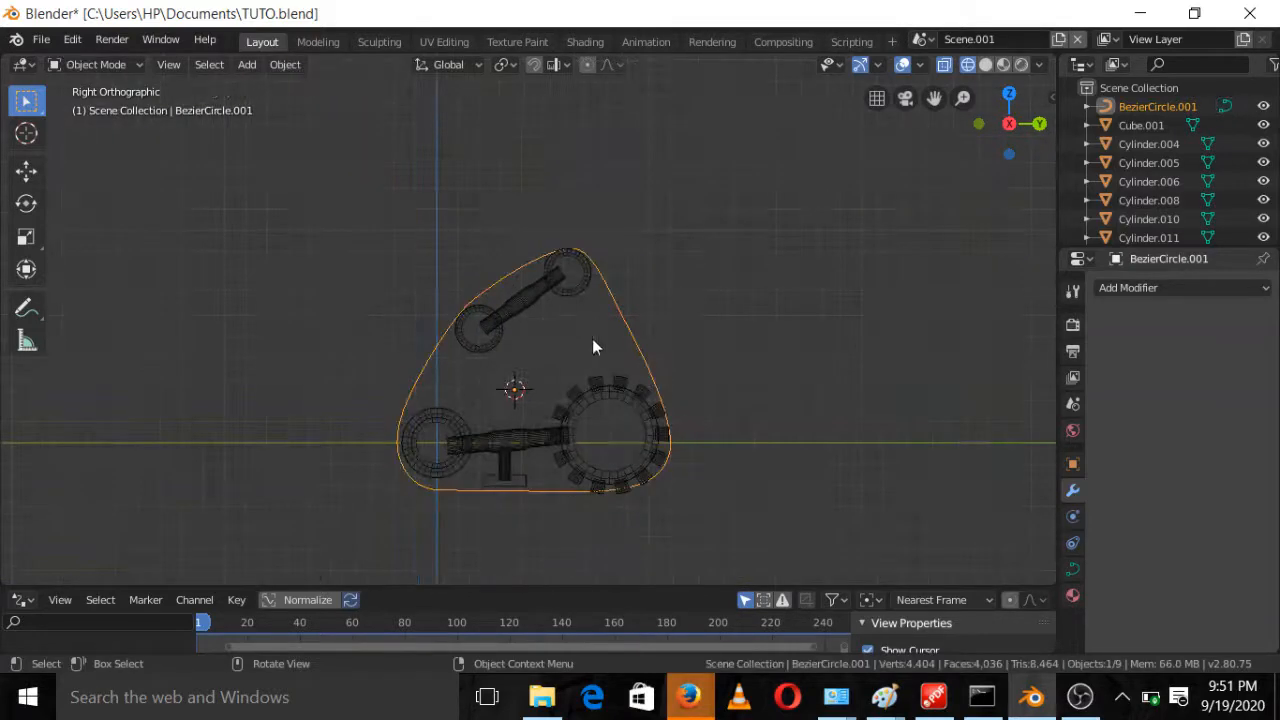
Examine how closely the curve wraps around the rollers, foot and toothed gear
scroll(654, 356, down, 2)
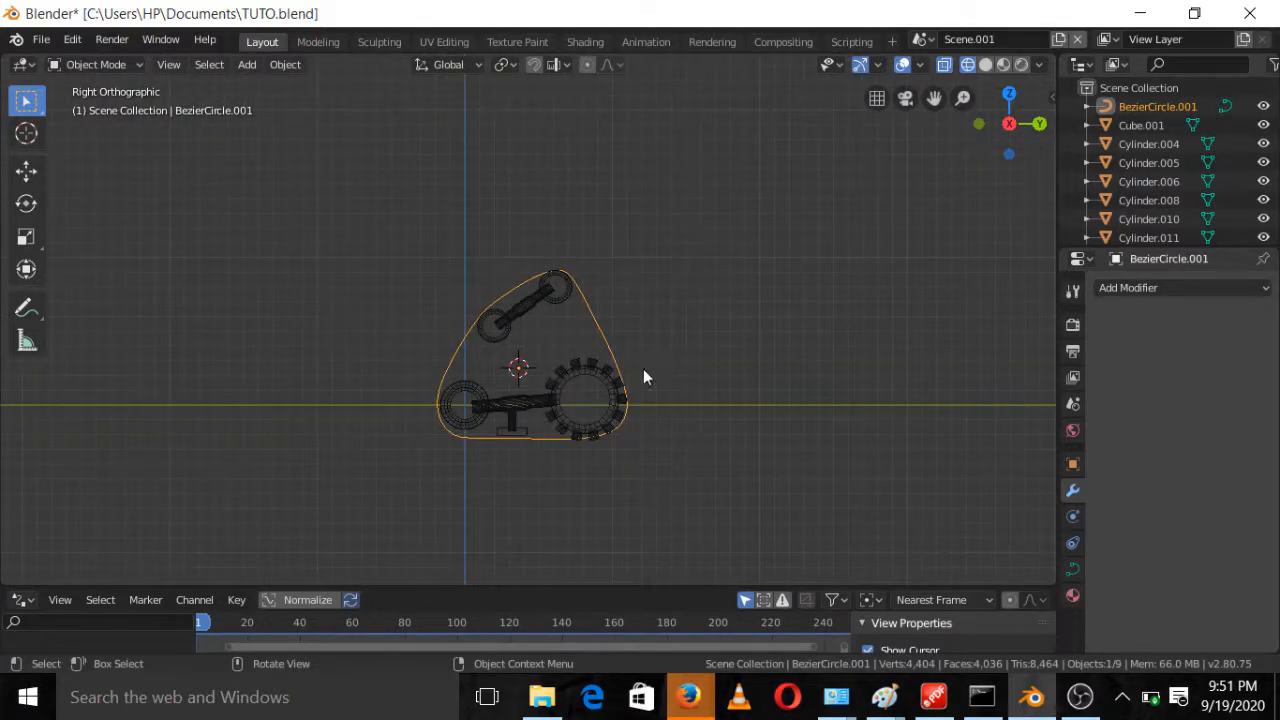
scroll(634, 381, up, 4)
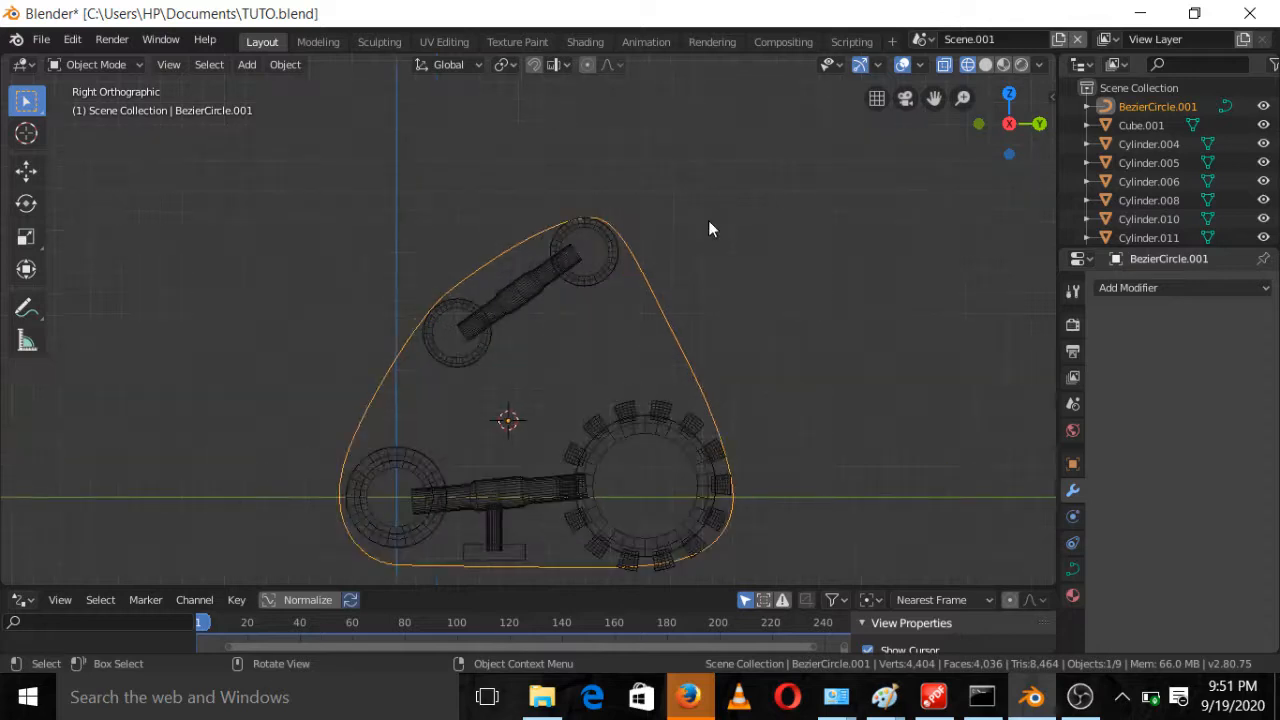
scroll(690, 290, down, 2)
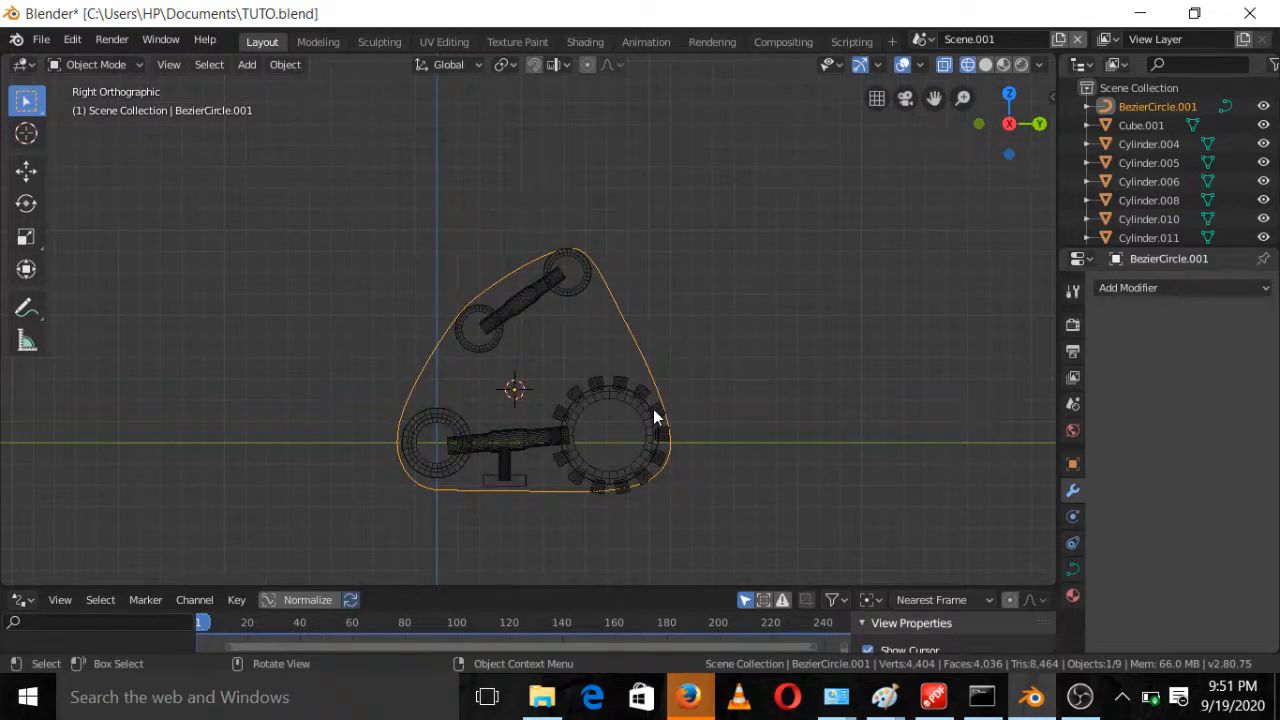
scroll(653, 414, up, 2)
scroll(647, 403, down, 2)
middle_drag(637, 403, 715, 483)
scroll(715, 483, up, 2)
key(KP_3)
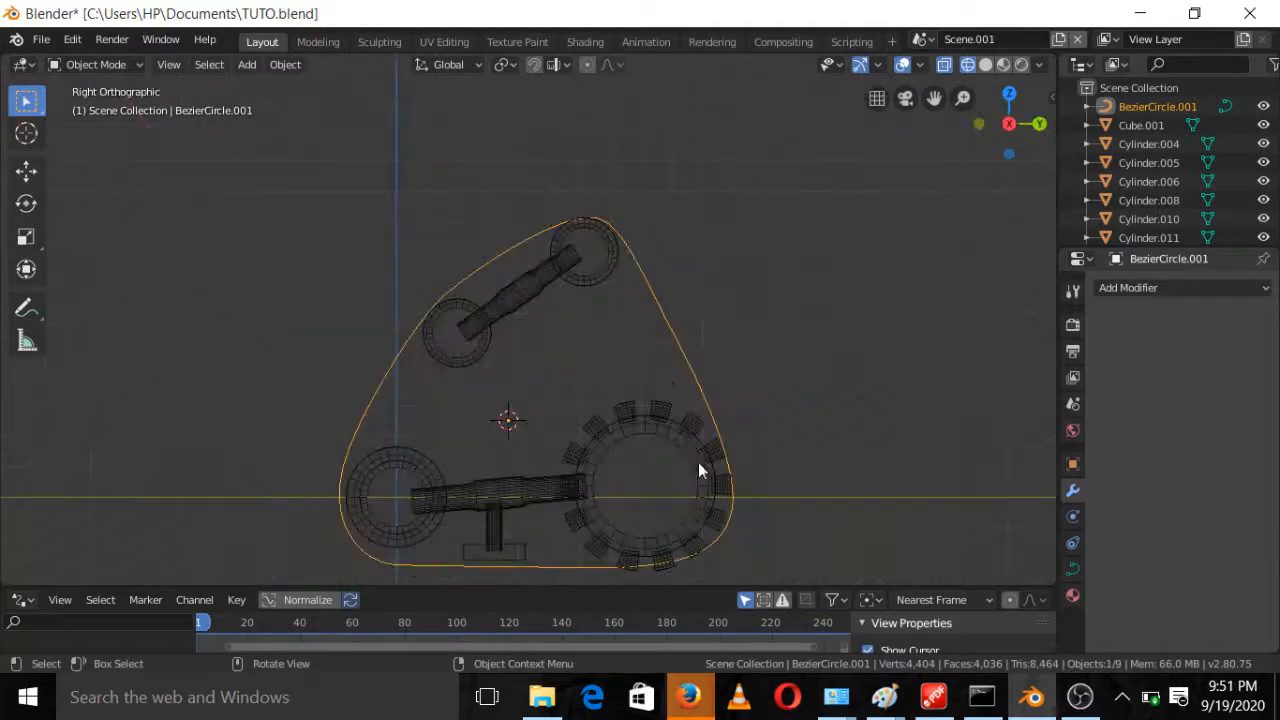
scroll(672, 384, down, 1)
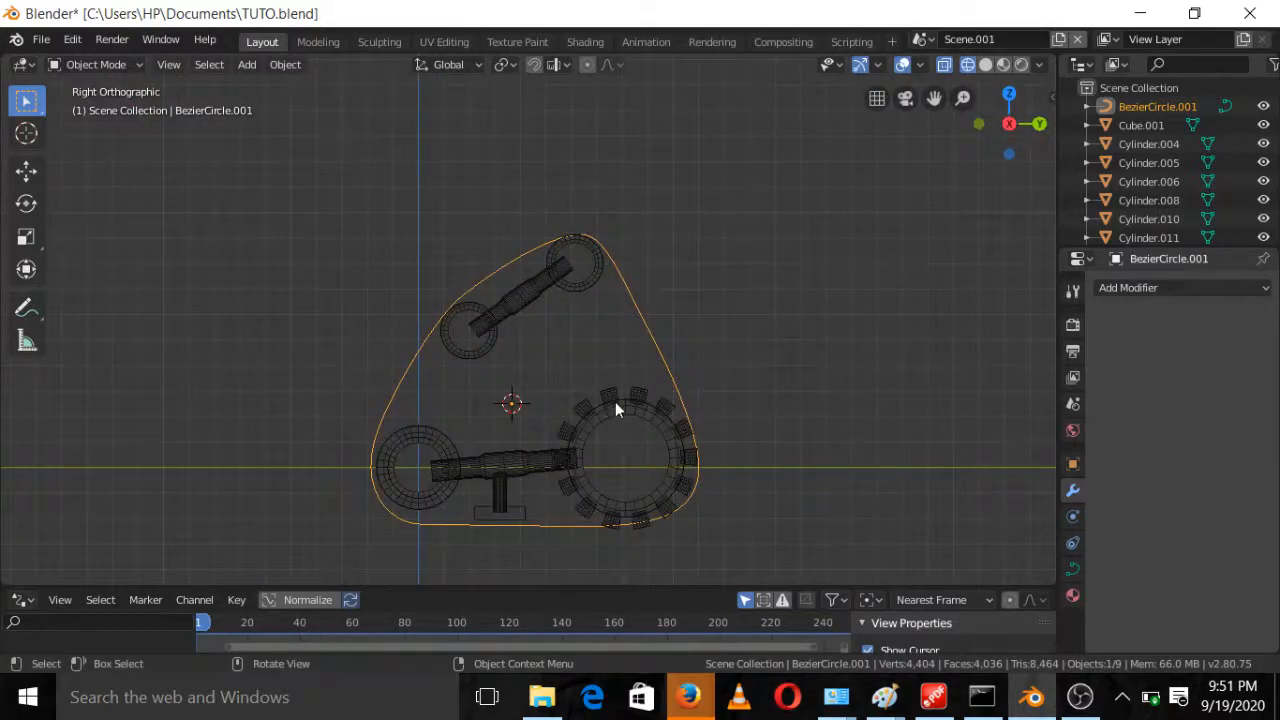
scroll(615, 408, down, 2)
Add a cube at the 3D cursor inside the path and flatten it to a scale of about 0.231 along Z
key(shift+a)
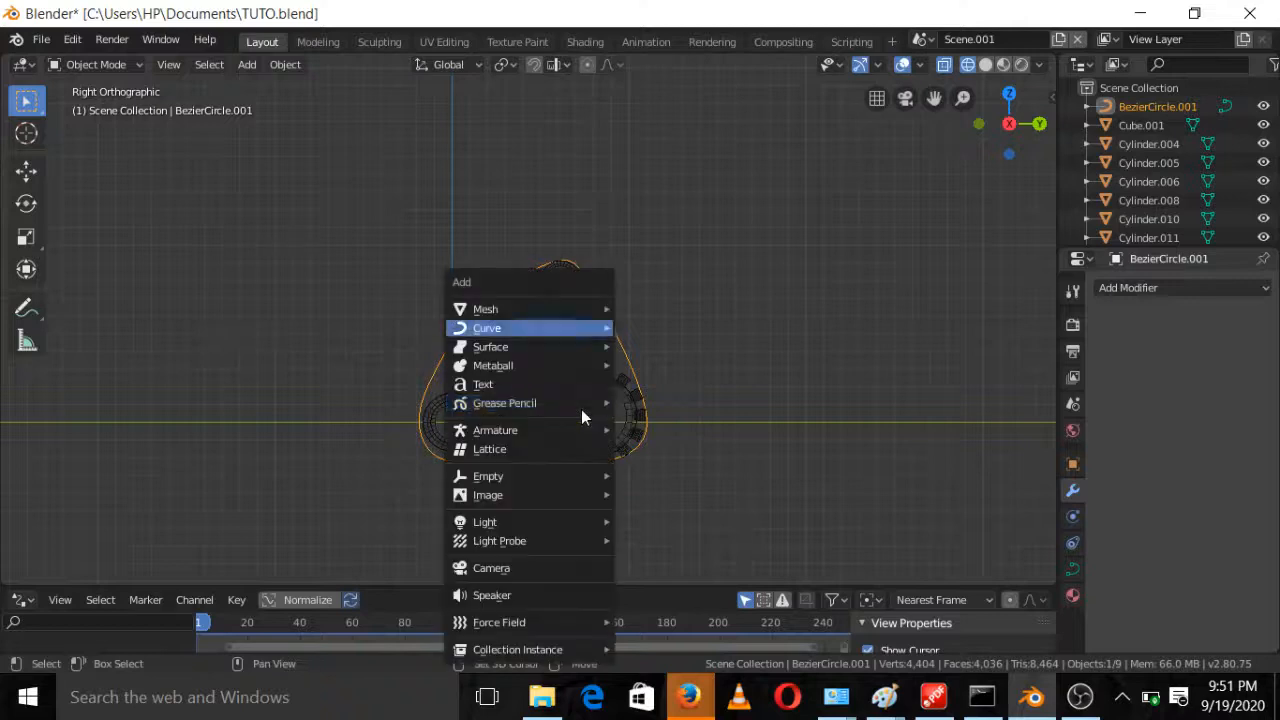
mouse_move(595, 310)
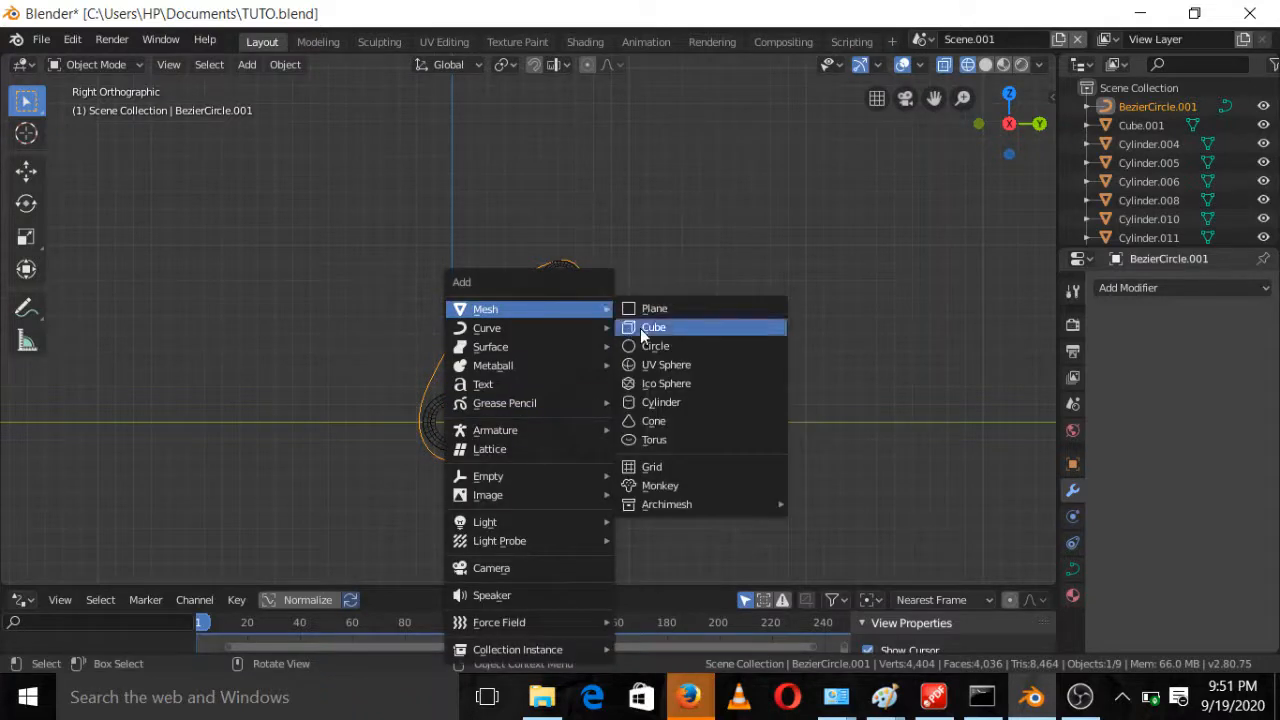
click(630, 330)
key(s)
key(z)
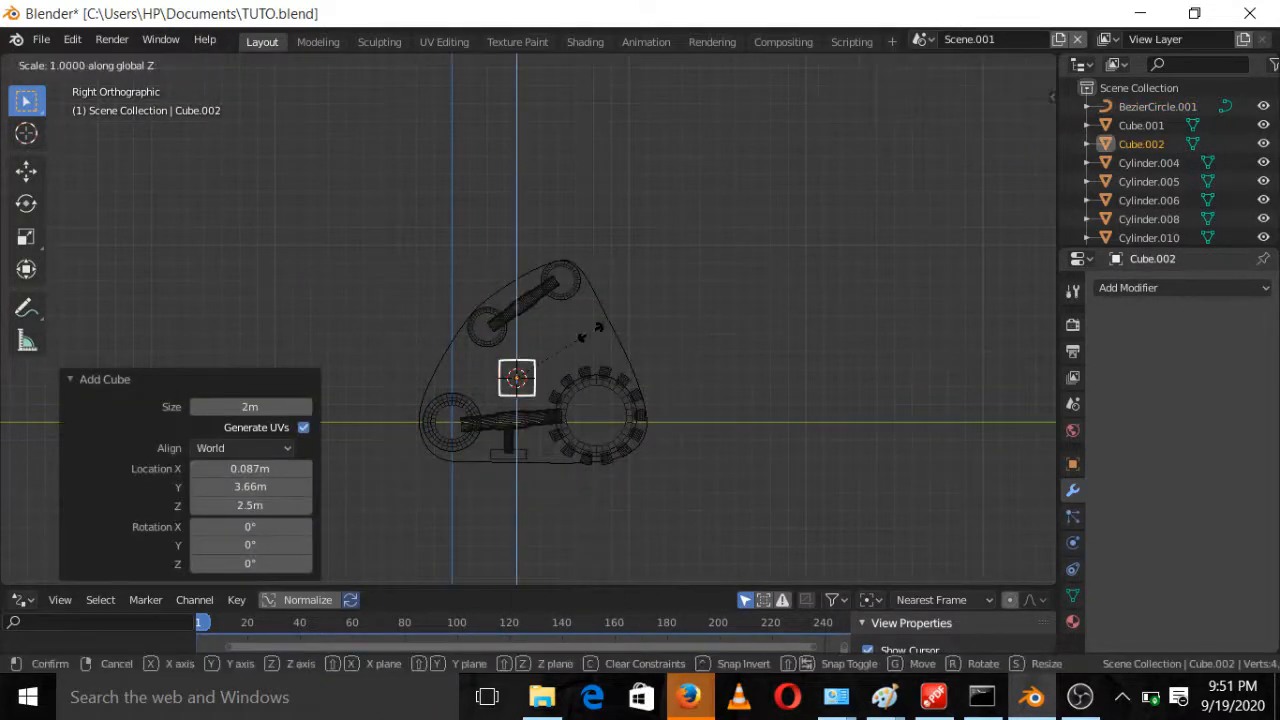
click(537, 378)
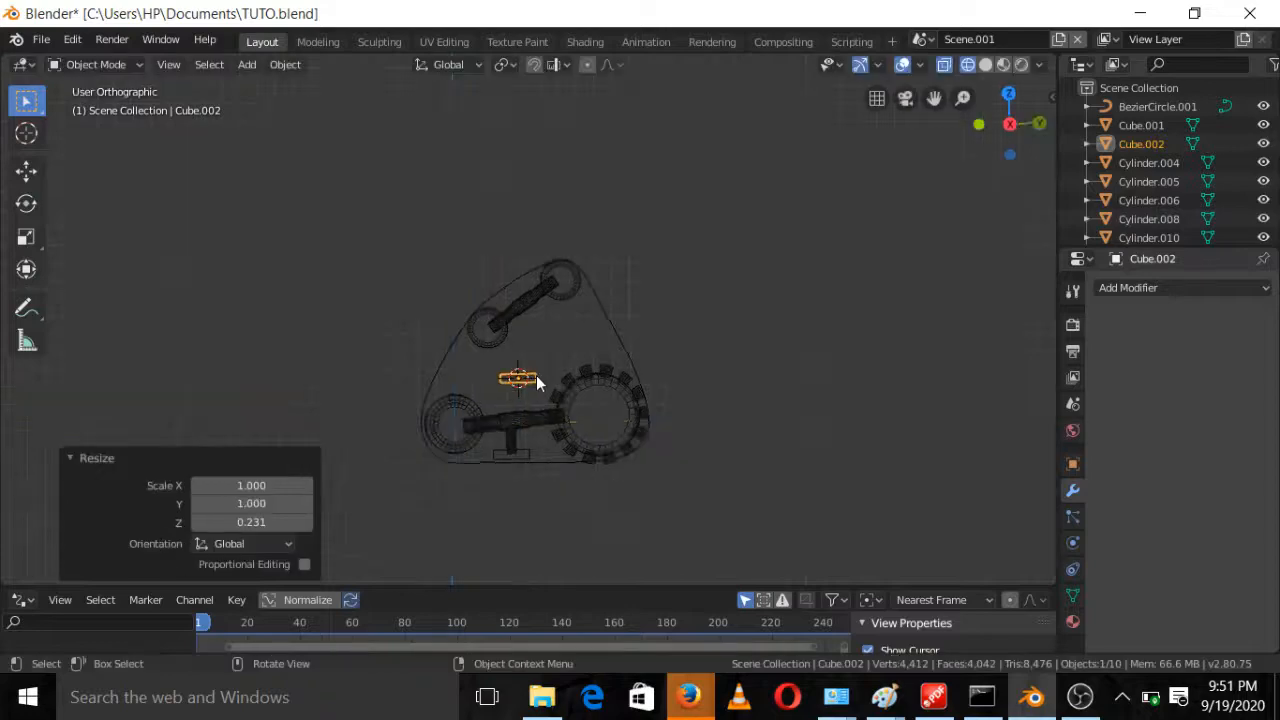
Widen the flattened cube to about 2.528 along X in the top view and shift it about -0.085 m in X
key(KP_7)
scroll(569, 323, up, 2)
scroll(572, 321, up, 2)
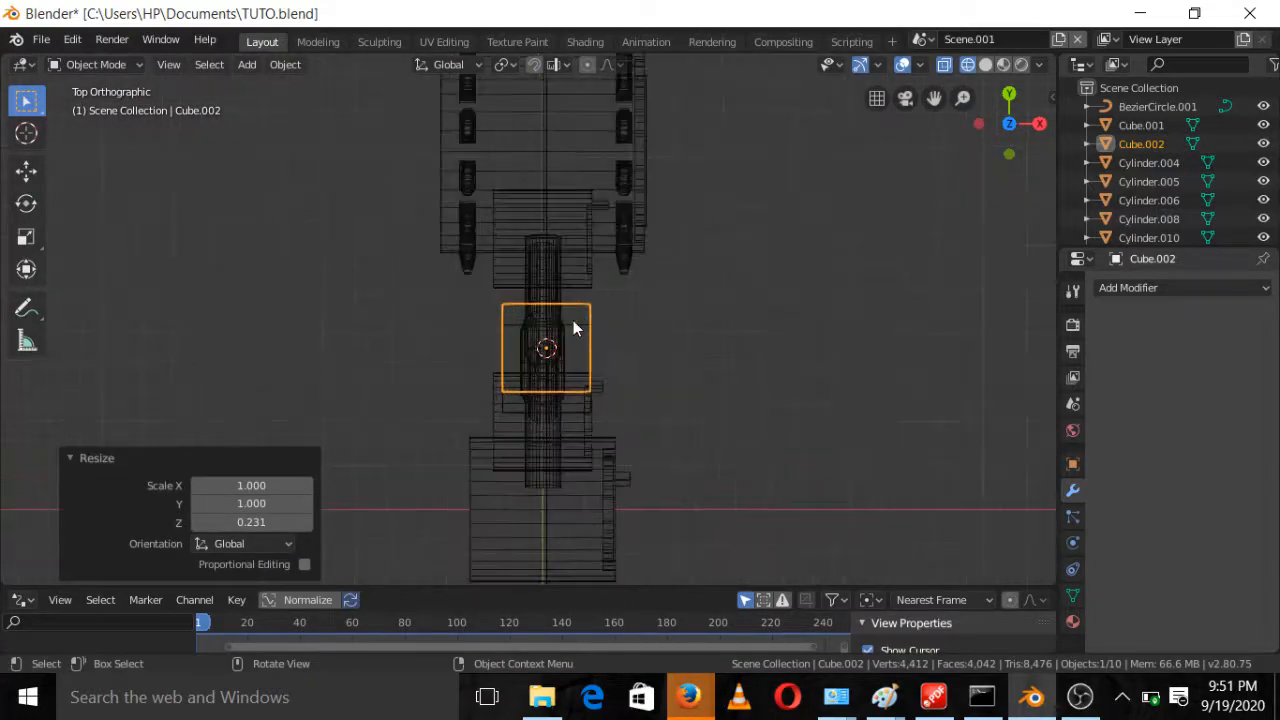
key(s)
key(x)
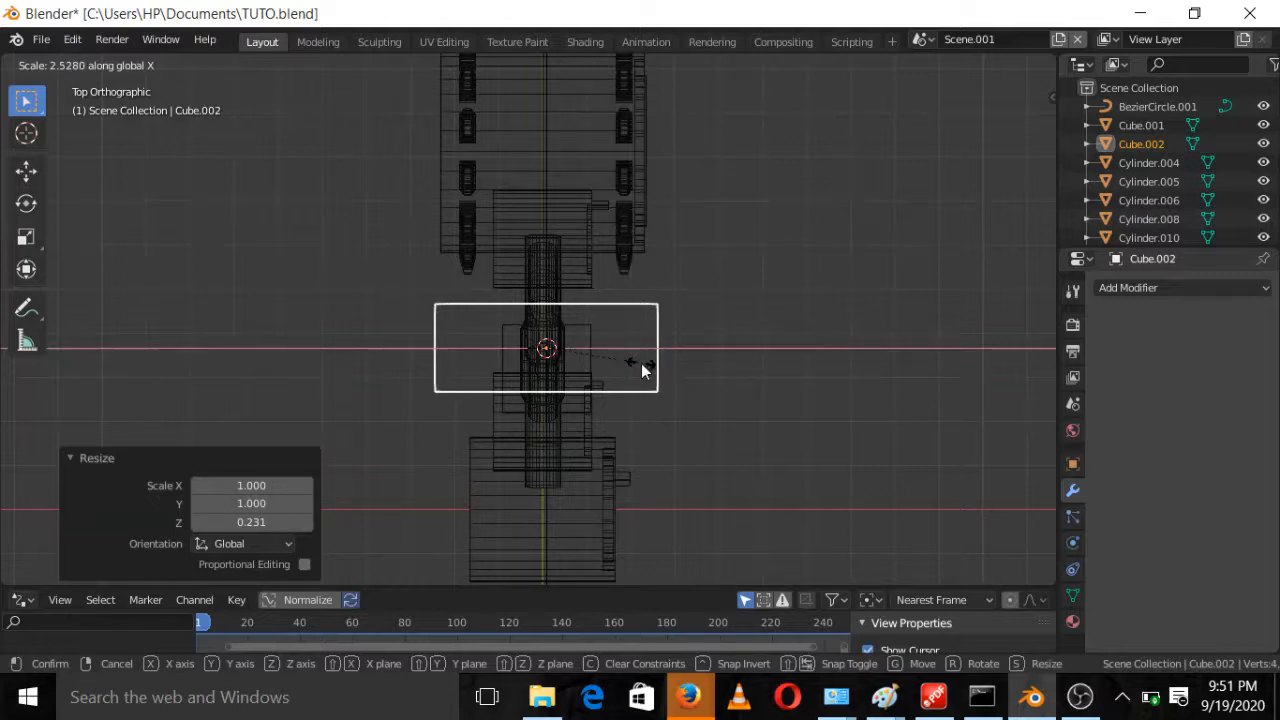
click(642, 366)
key(g)
key(y)
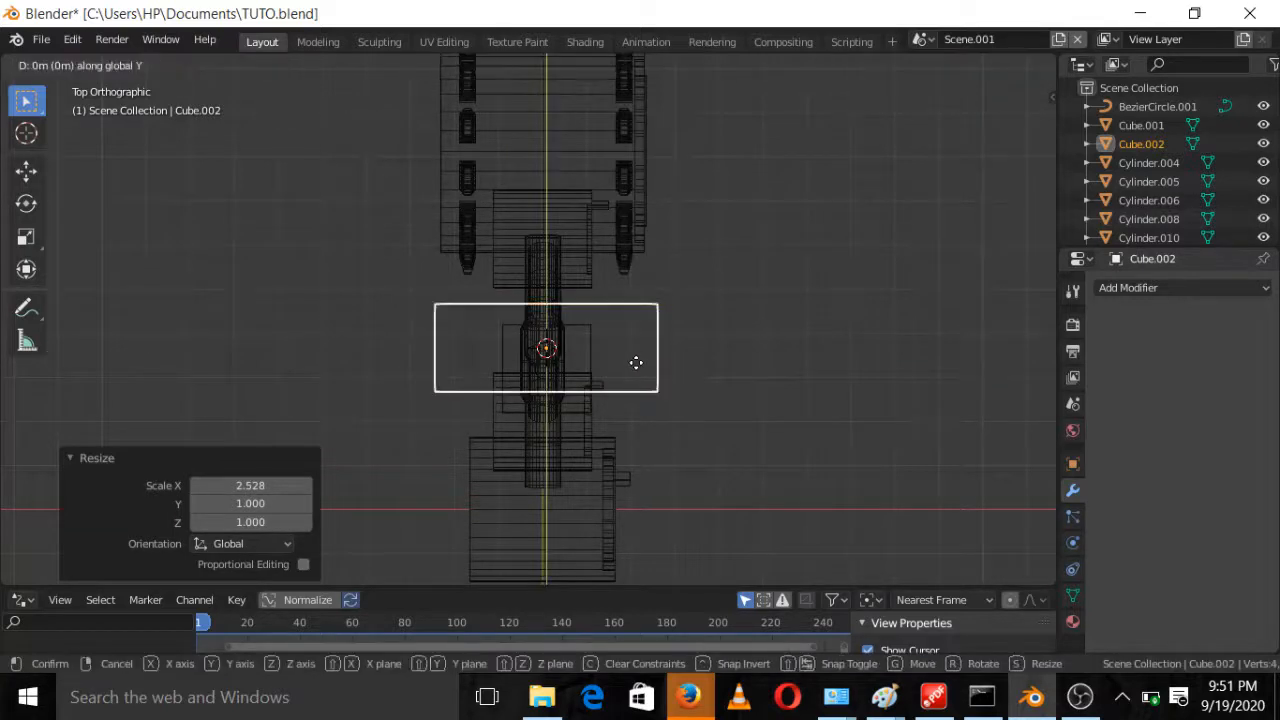
key(x)
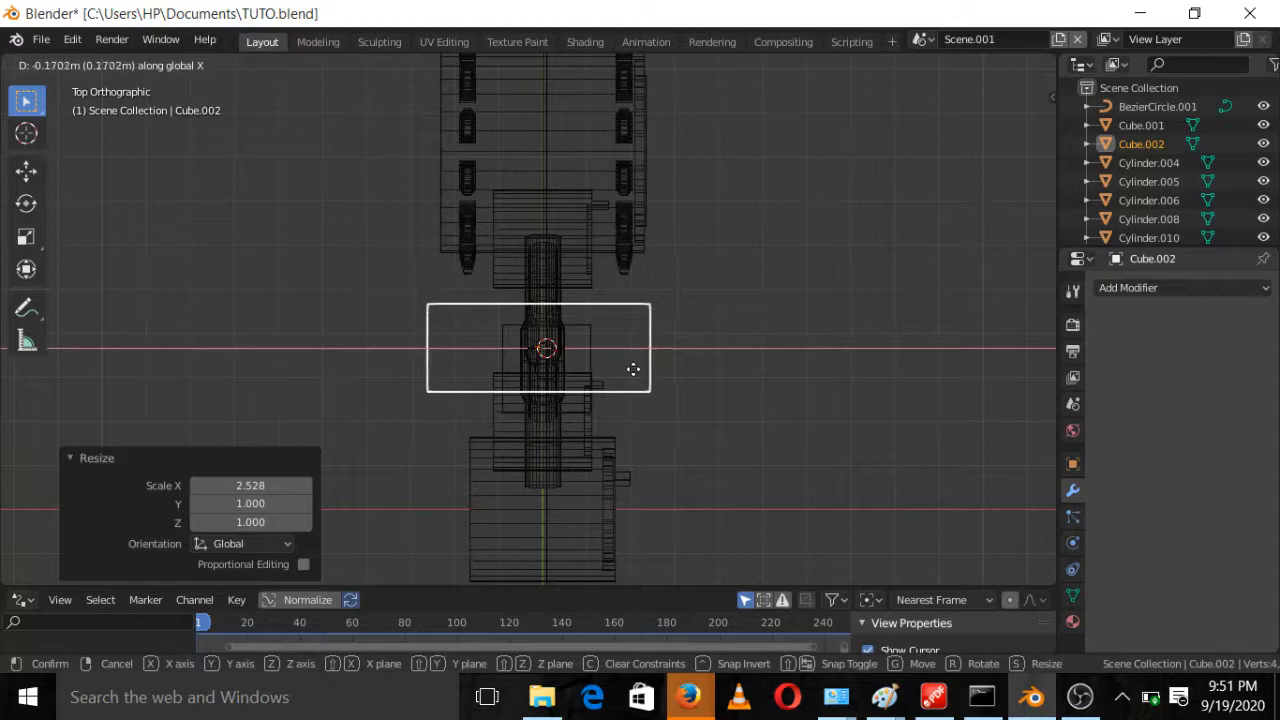
click(637, 371)
Thin the slab further by scaling it about 0.673 along Z in the right view
scroll(637, 373, down, 2)
key(KP_3)
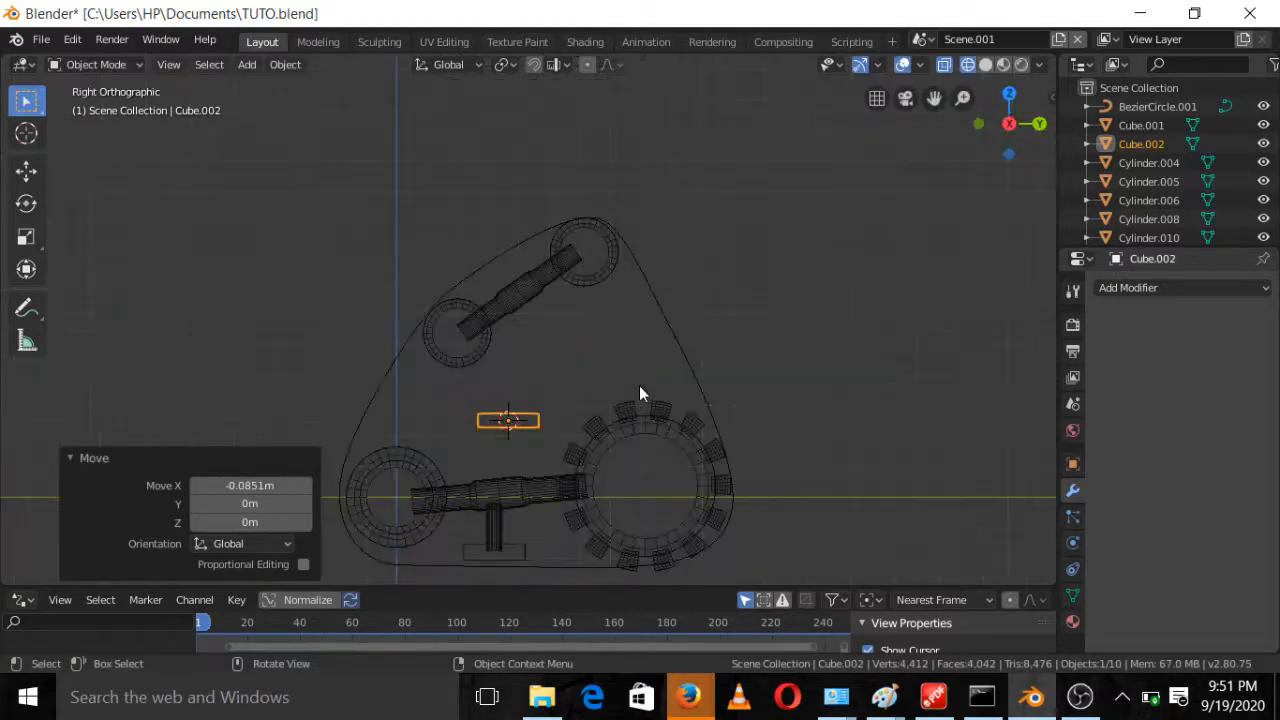
key(s)
key(z)
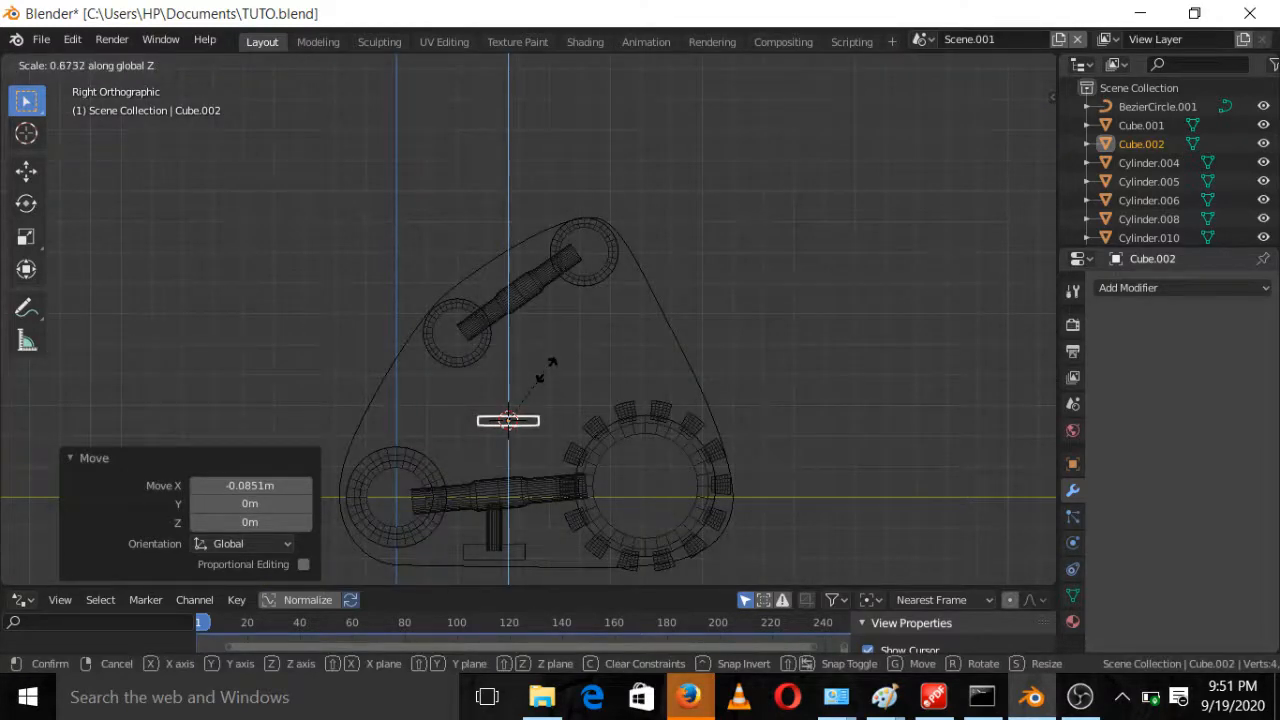
click(547, 379)
Add five evenly spaced loop cuts running lengthwise along the slab, leaving them unslid
scroll(547, 372, down, 3)
scroll(549, 380, up, 2)
shift+middle_drag(589, 427, 637, 305)
scroll(636, 304, up, 4)
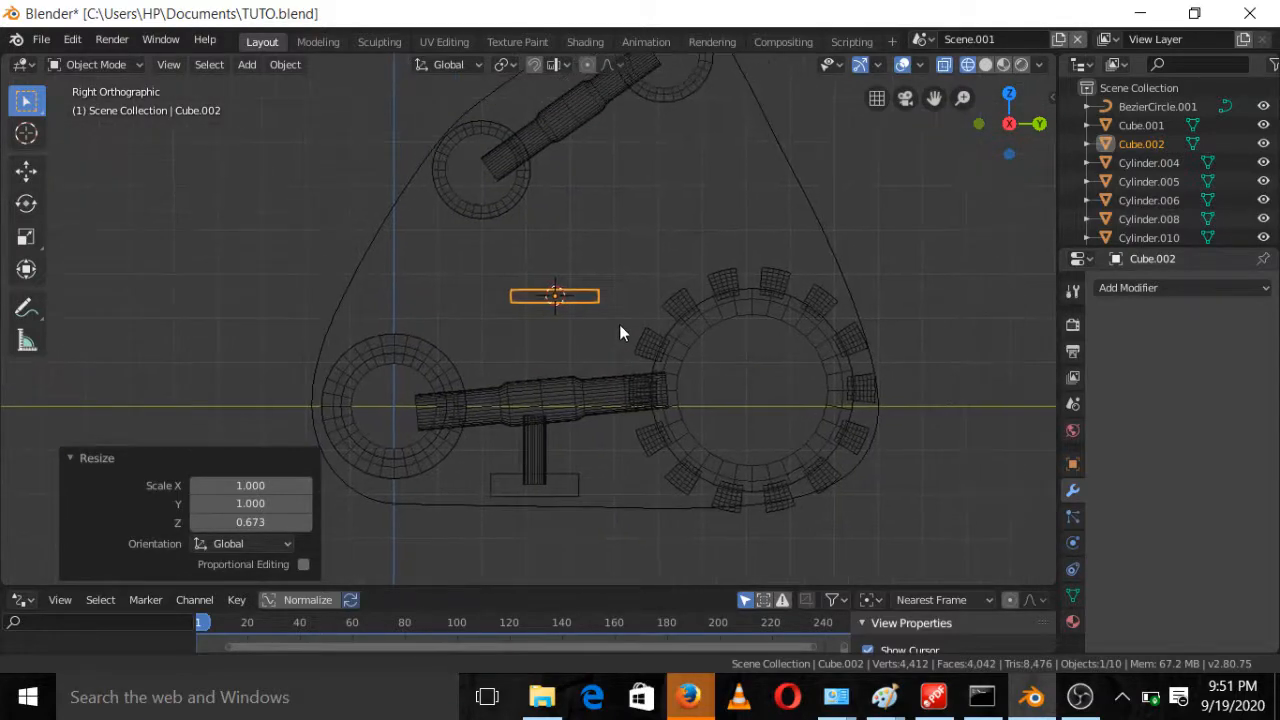
key(Tab)
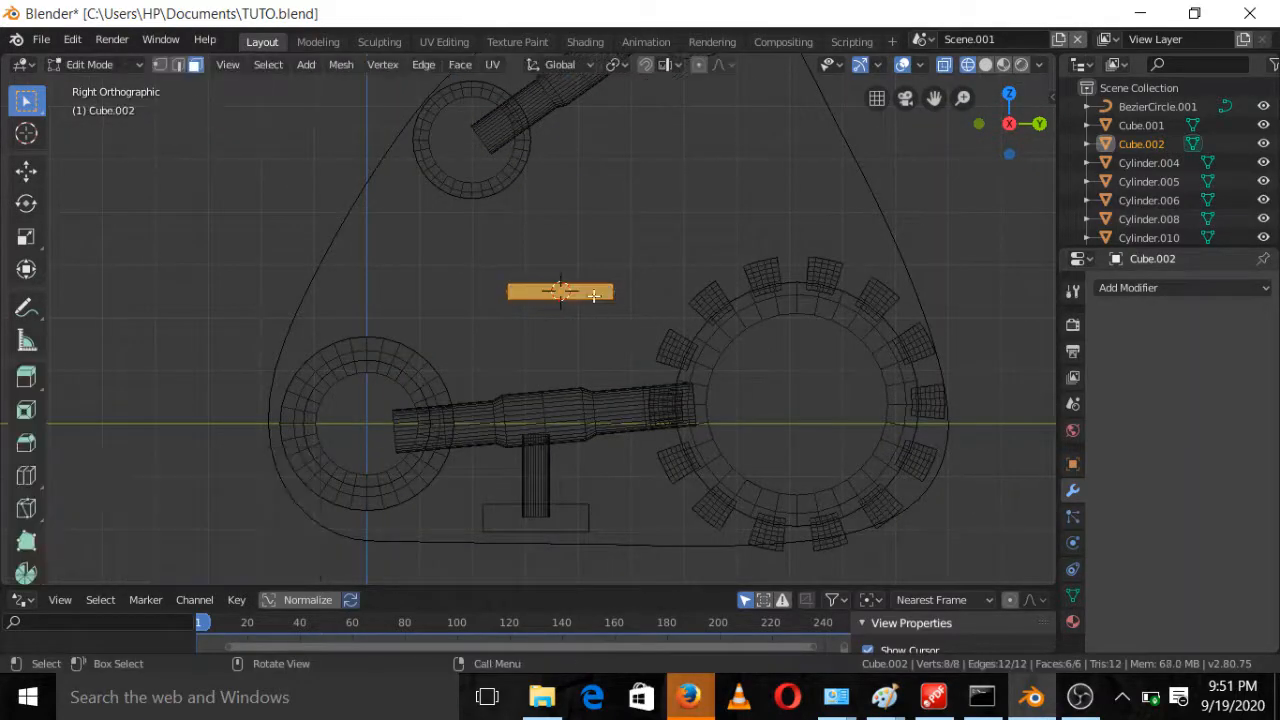
middle_drag(586, 298, 545, 287)
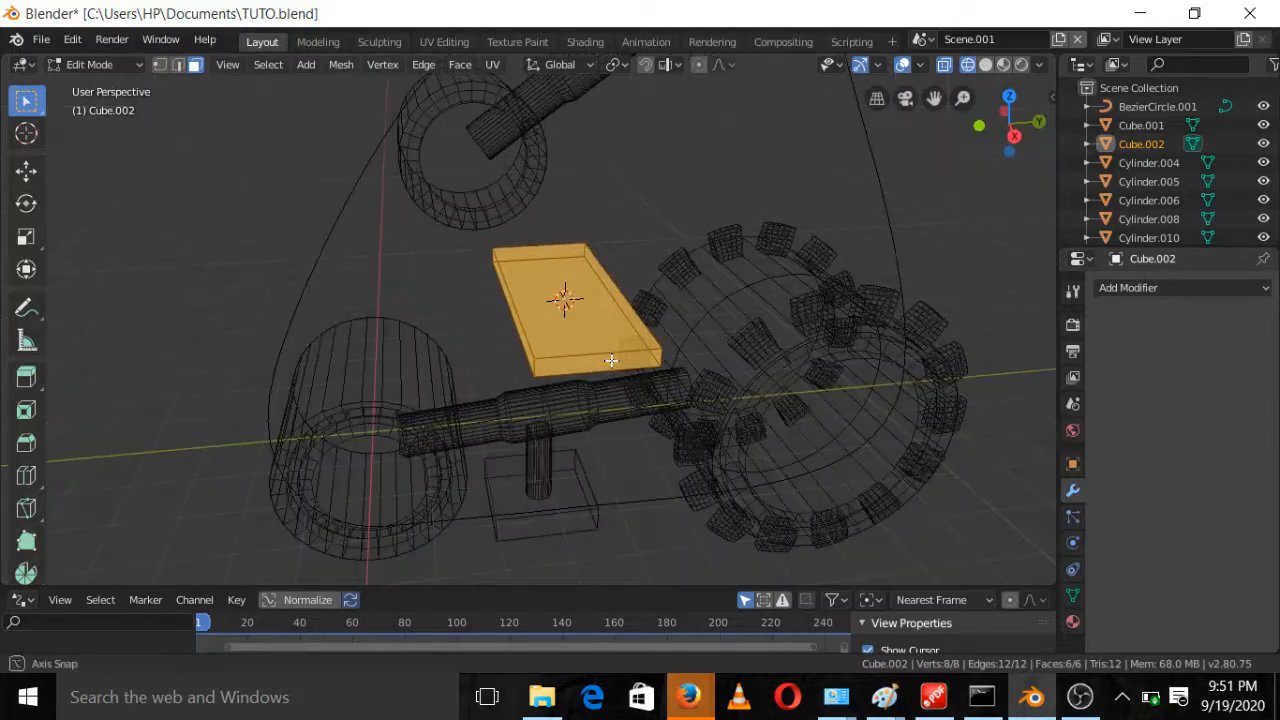
key(ctrl+r)
scroll(543, 285, up, 2)
click(543, 285)
right_click(541, 295)
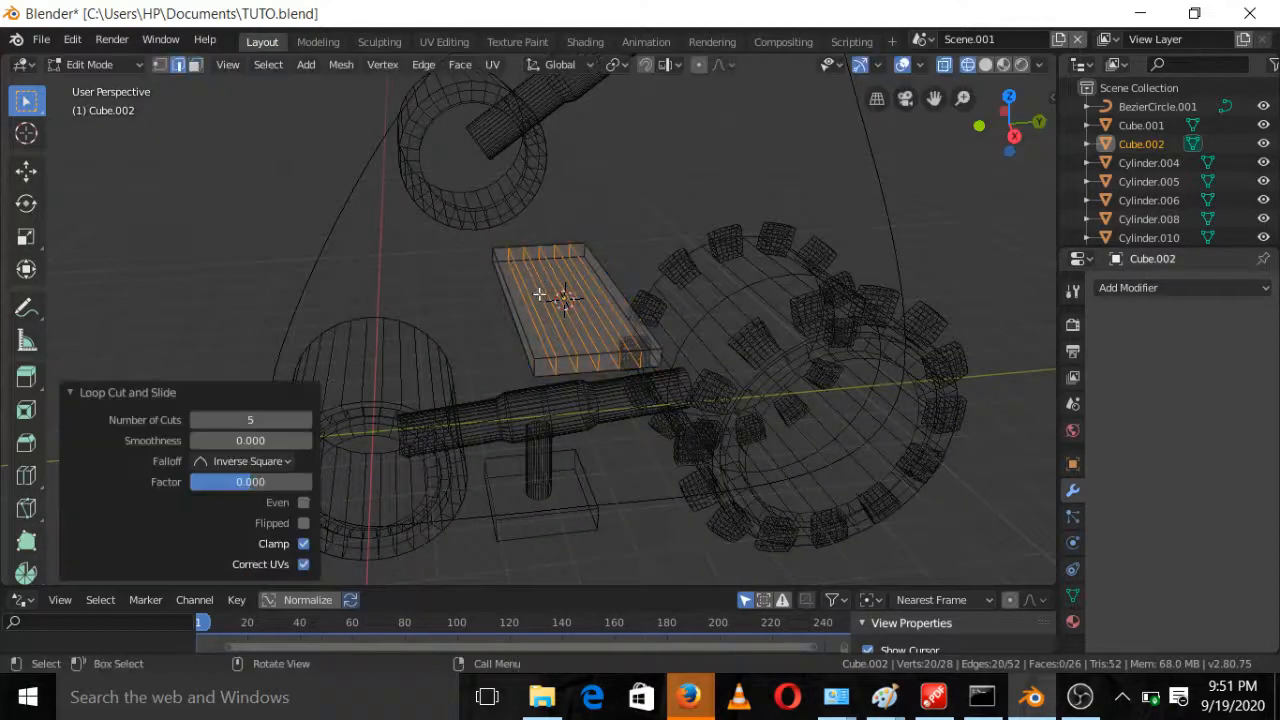
Add seven evenly spaced loop cuts across the slab's length, and return to Object Mode in the right view
key(ctrl+r)
scroll(528, 323, up, 2)
click(528, 323)
right_click(528, 323)
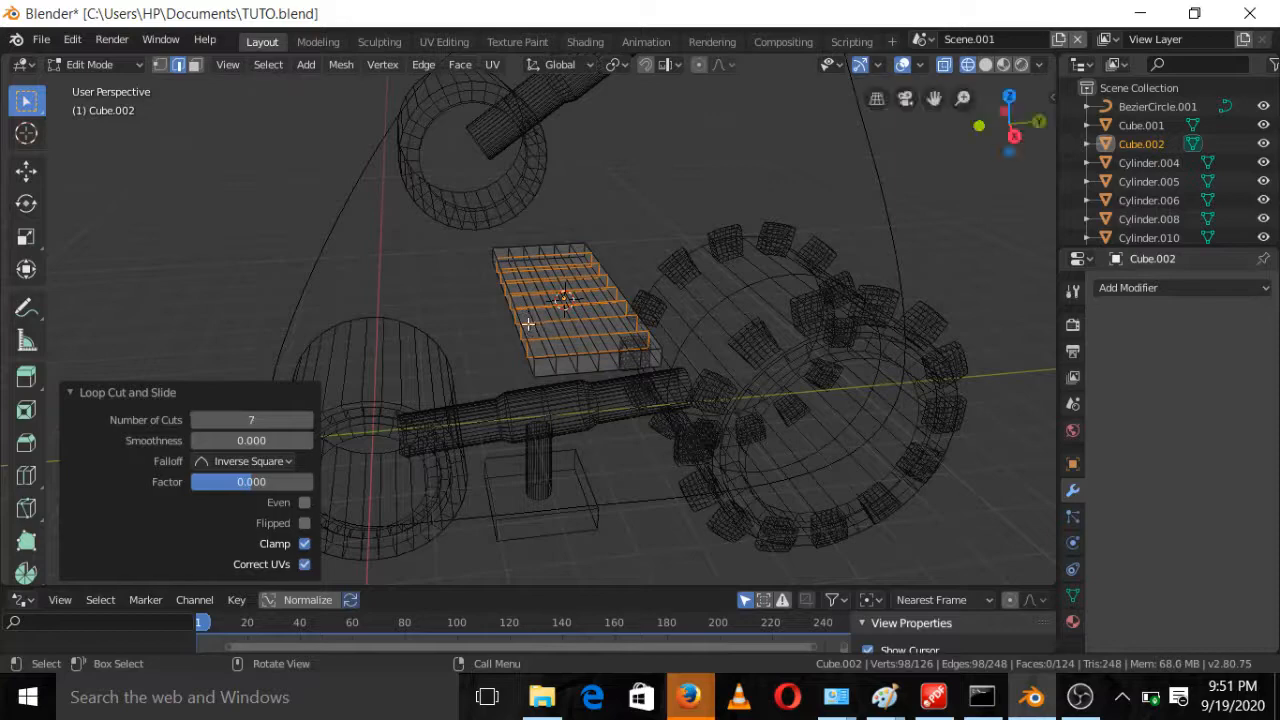
key(Tab)
middle_drag(544, 334, 545, 373)
key(KP_3)
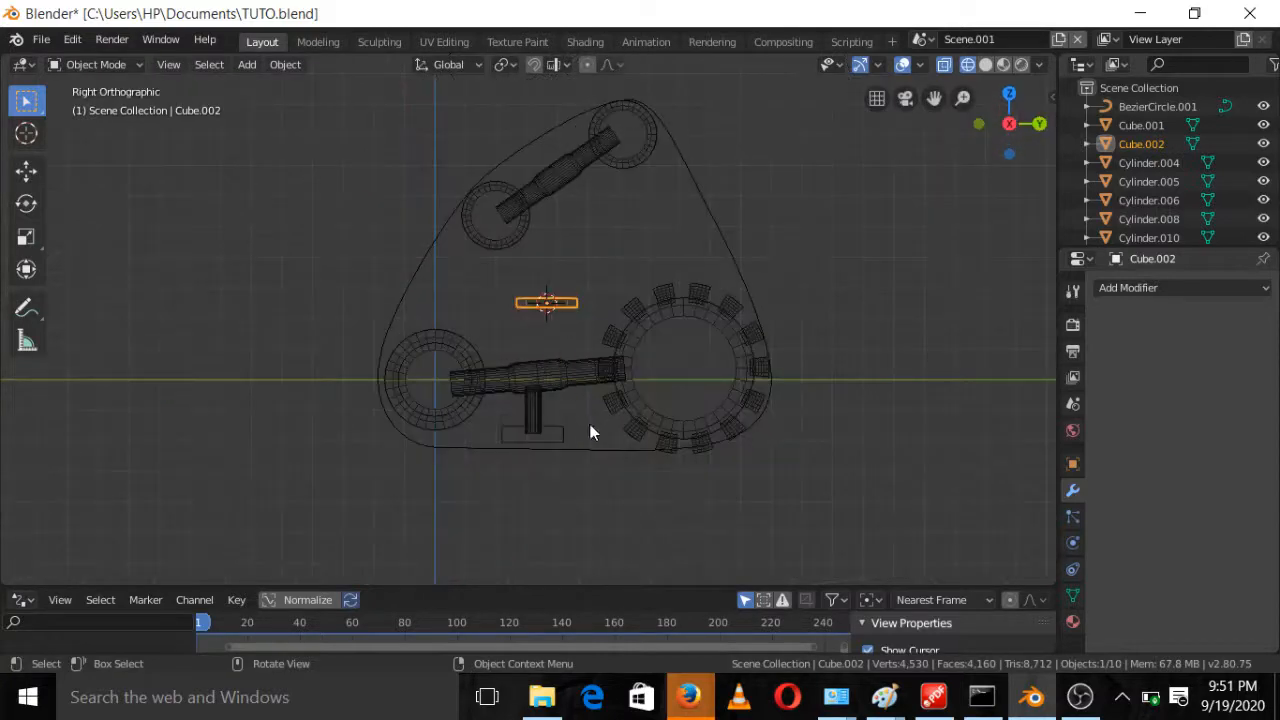
Add an Array modifier to the slab and set its relative X offset to 0
click(1158, 289)
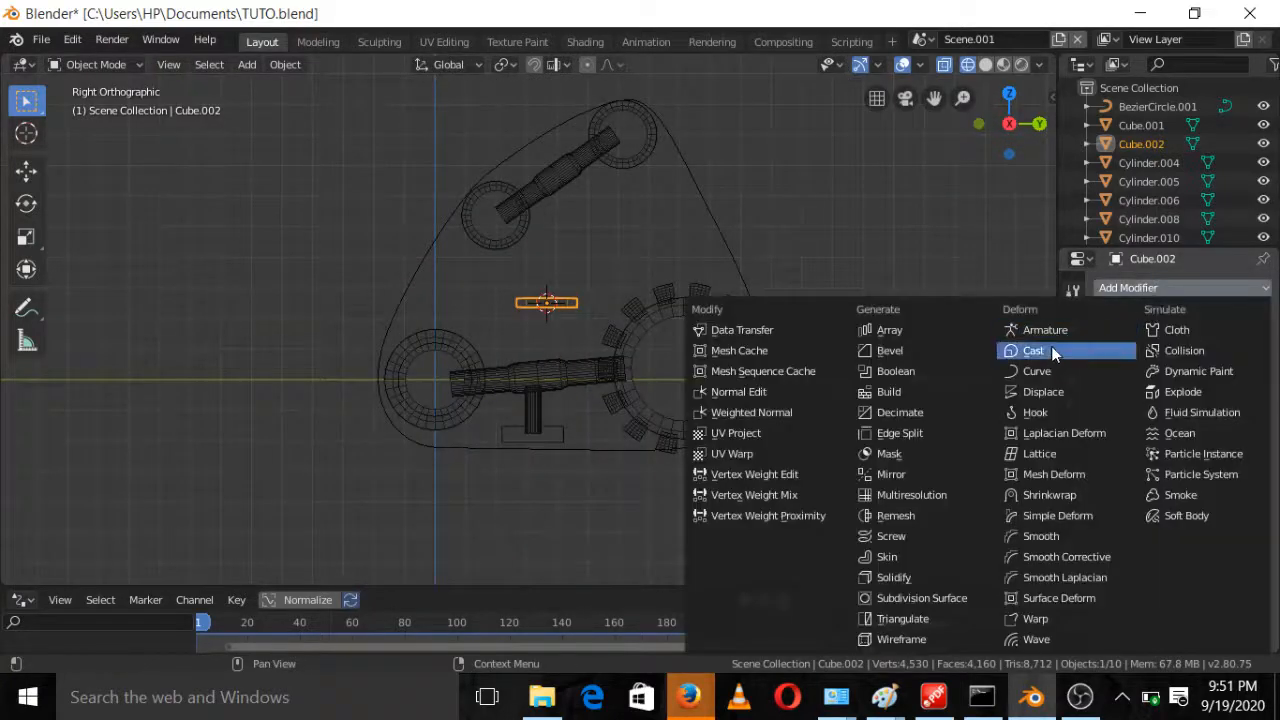
click(893, 329)
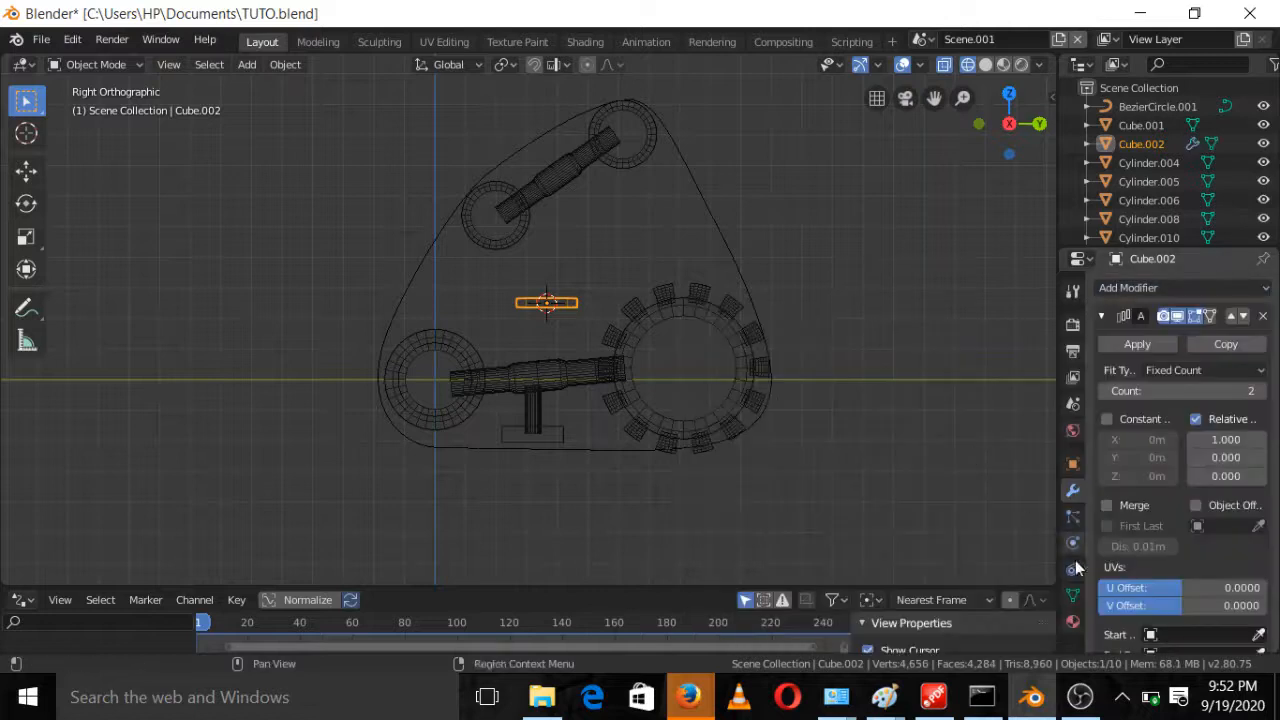
click(1226, 441)
key(BackSpace)
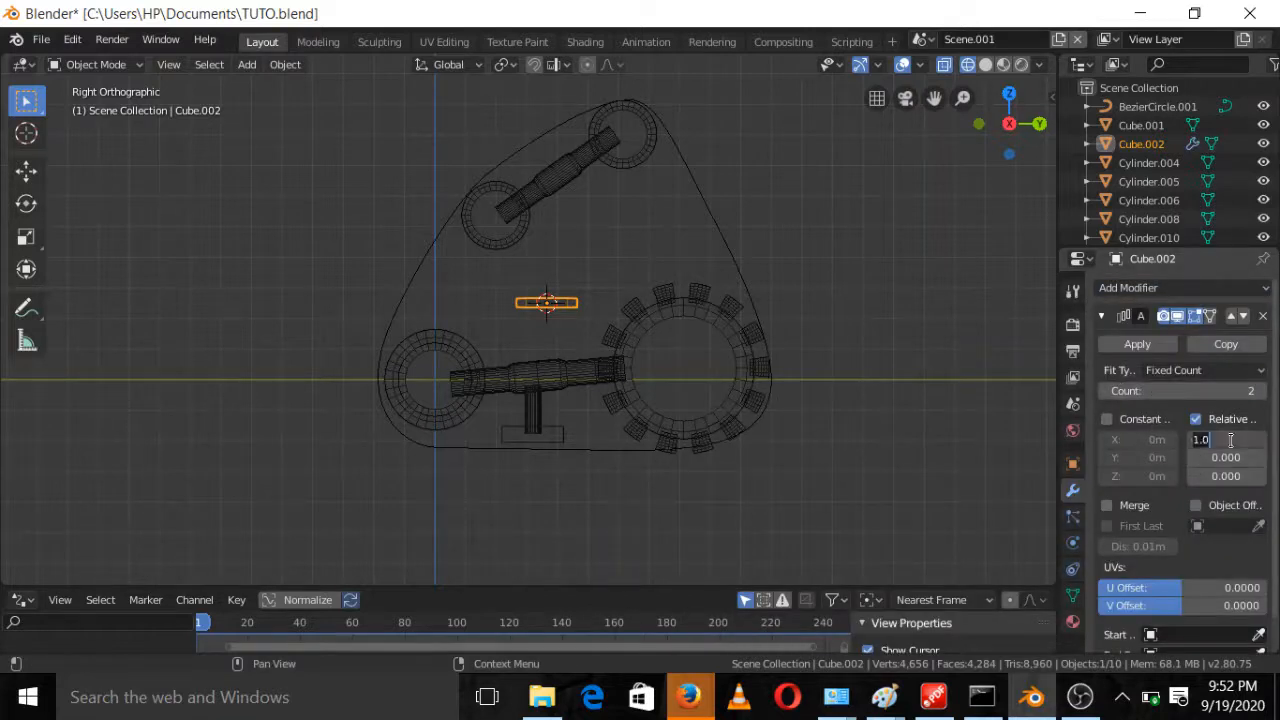
text(0)
key(Return)
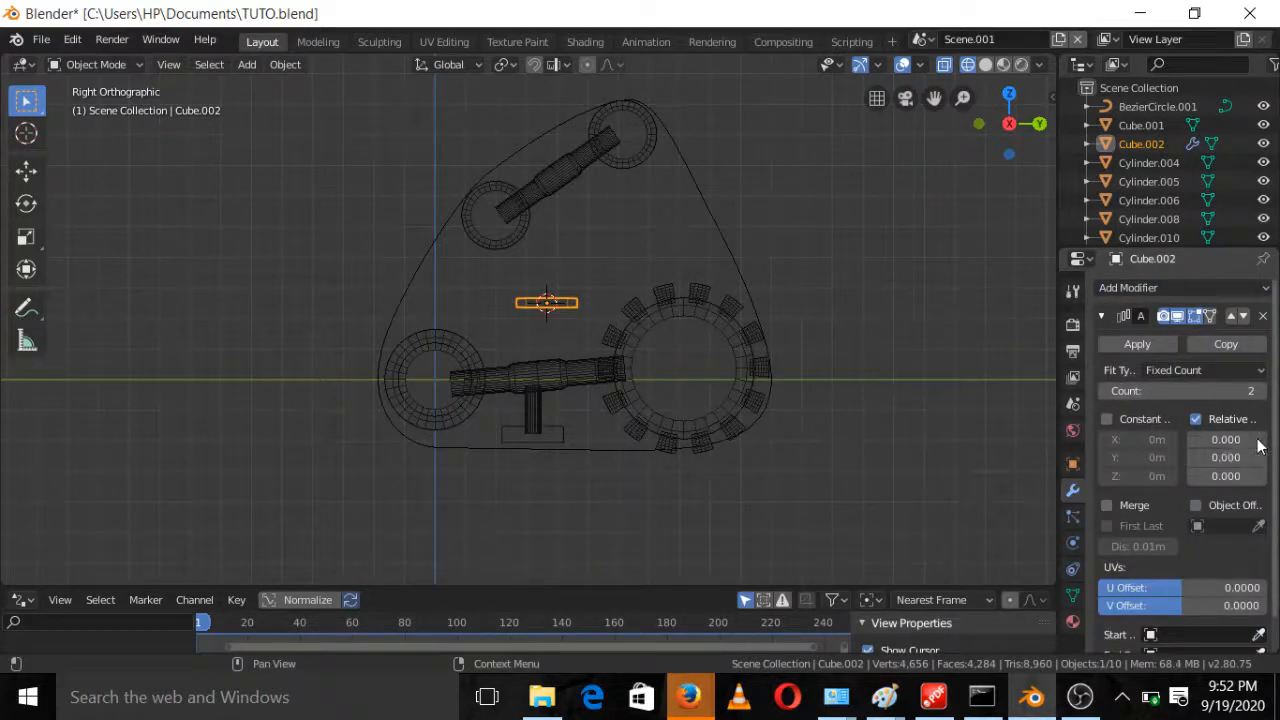
Raise the array's relative Y offset to 1.000 so the copies line up end to end along Y
click(1262, 458)
click(1264, 459)
click(1264, 459)
click(1264, 459)
click(1264, 459)
click(1264, 459)
click(1264, 459)
click(1264, 459)
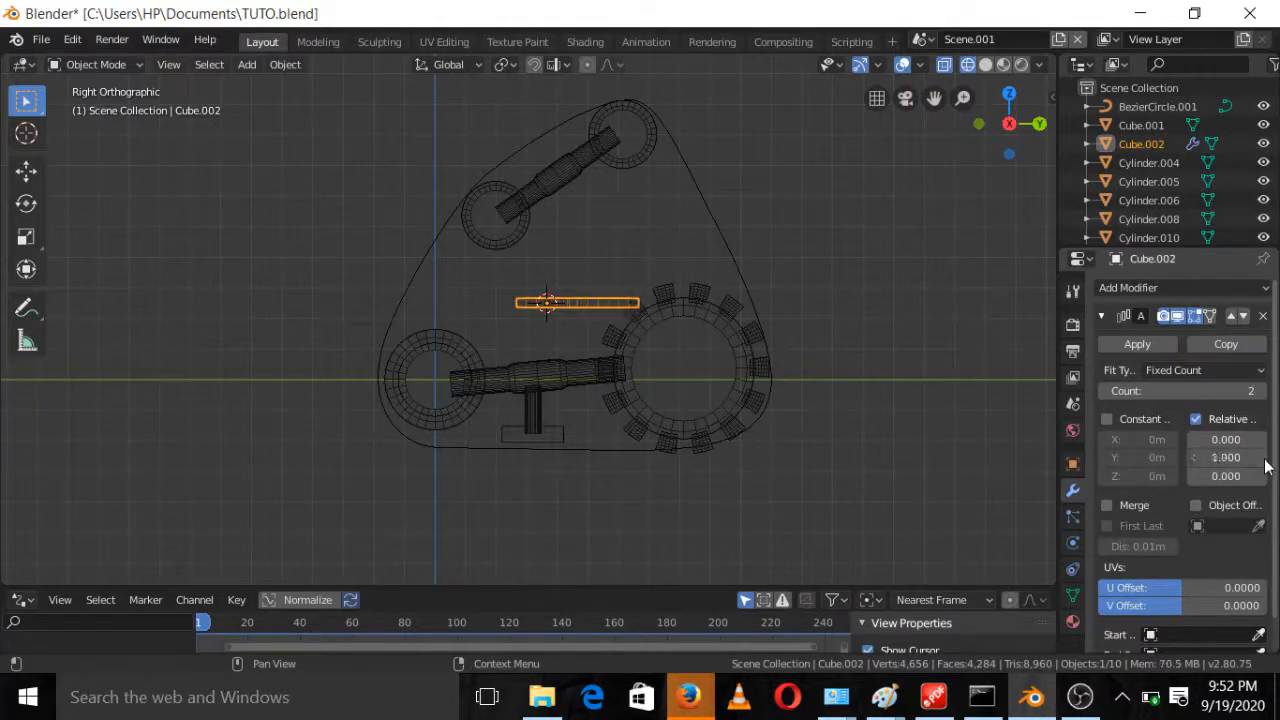
Set the array's relative Y offset to 1.100 to leave a small gap between the slab copies
click(1264, 459)
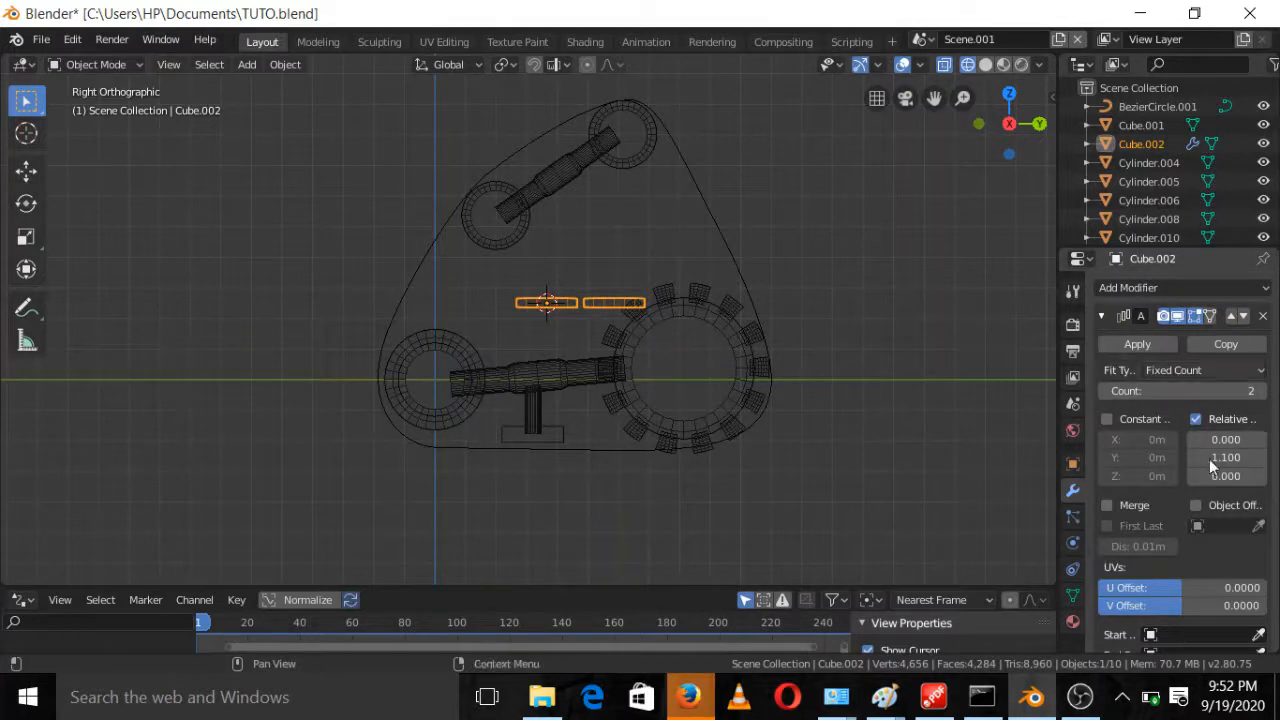
scroll(1209, 459, down, 1)
scroll(1210, 459, up, 1)
Add a Curve modifier to the slab, with the closed path around the rollers as its object and -Y as deformation axis
click(1183, 292)
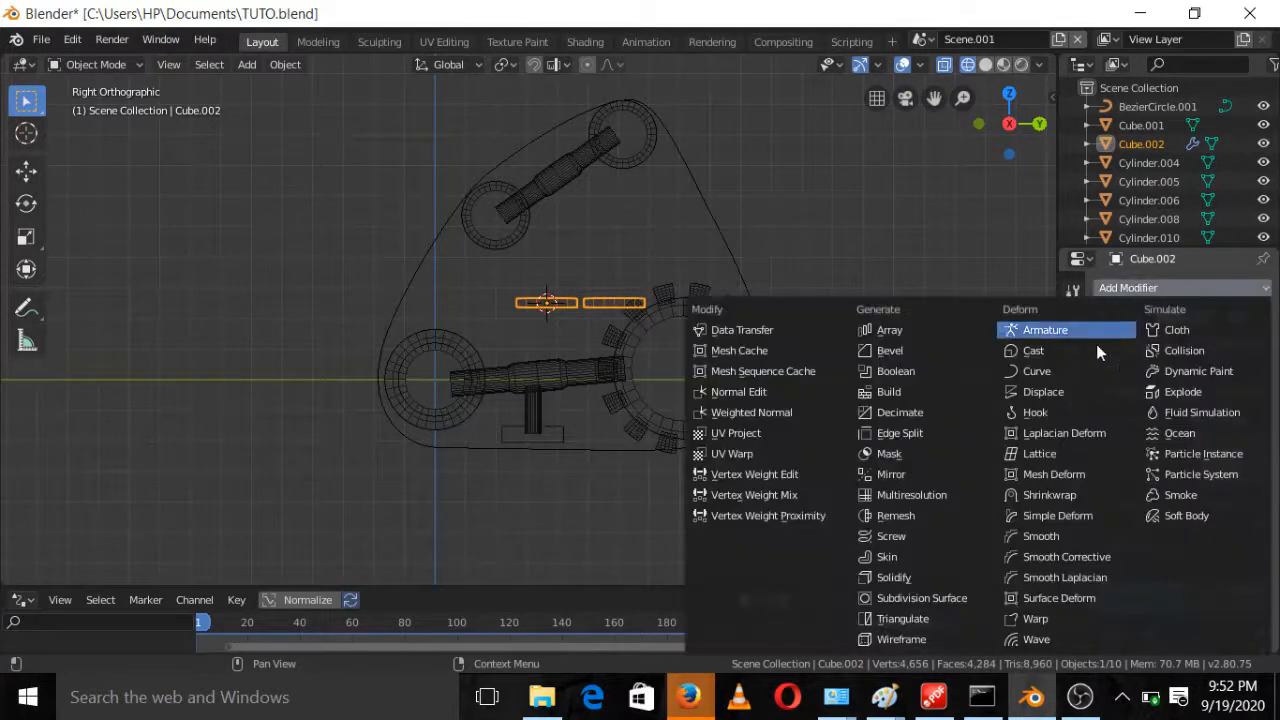
click(1063, 366)
scroll(1210, 560, down, 4)
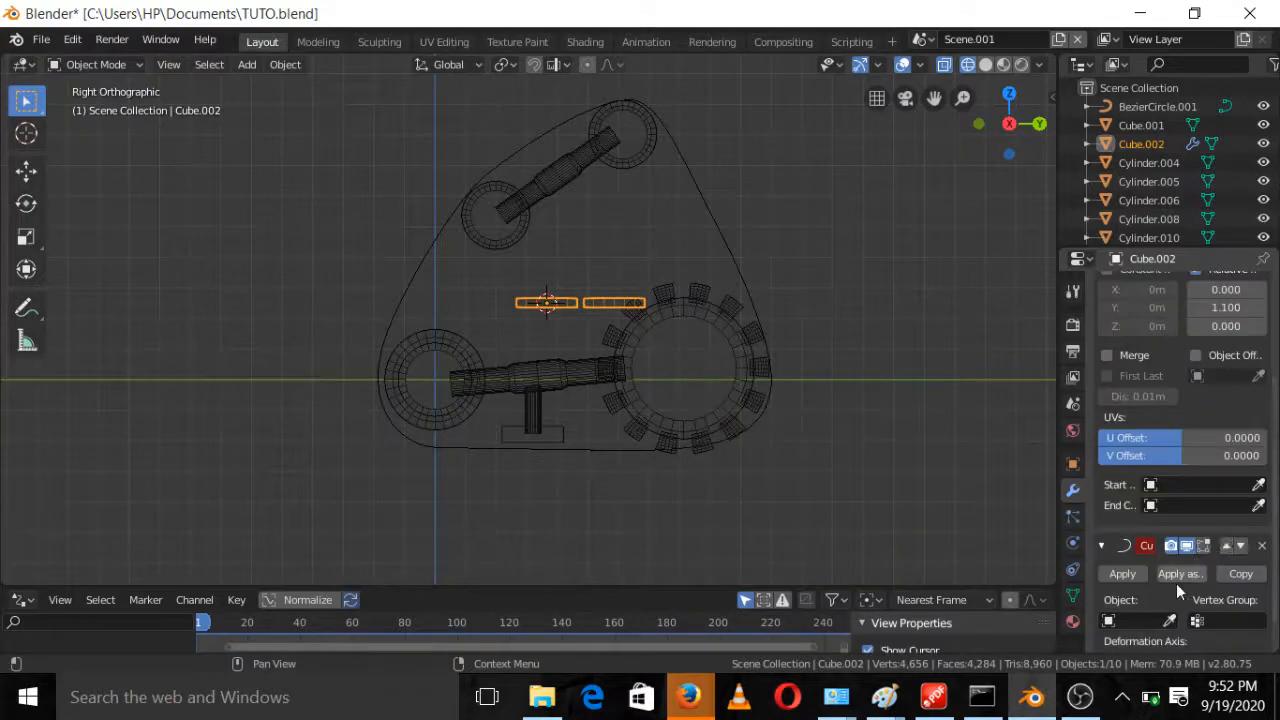
click(1167, 621)
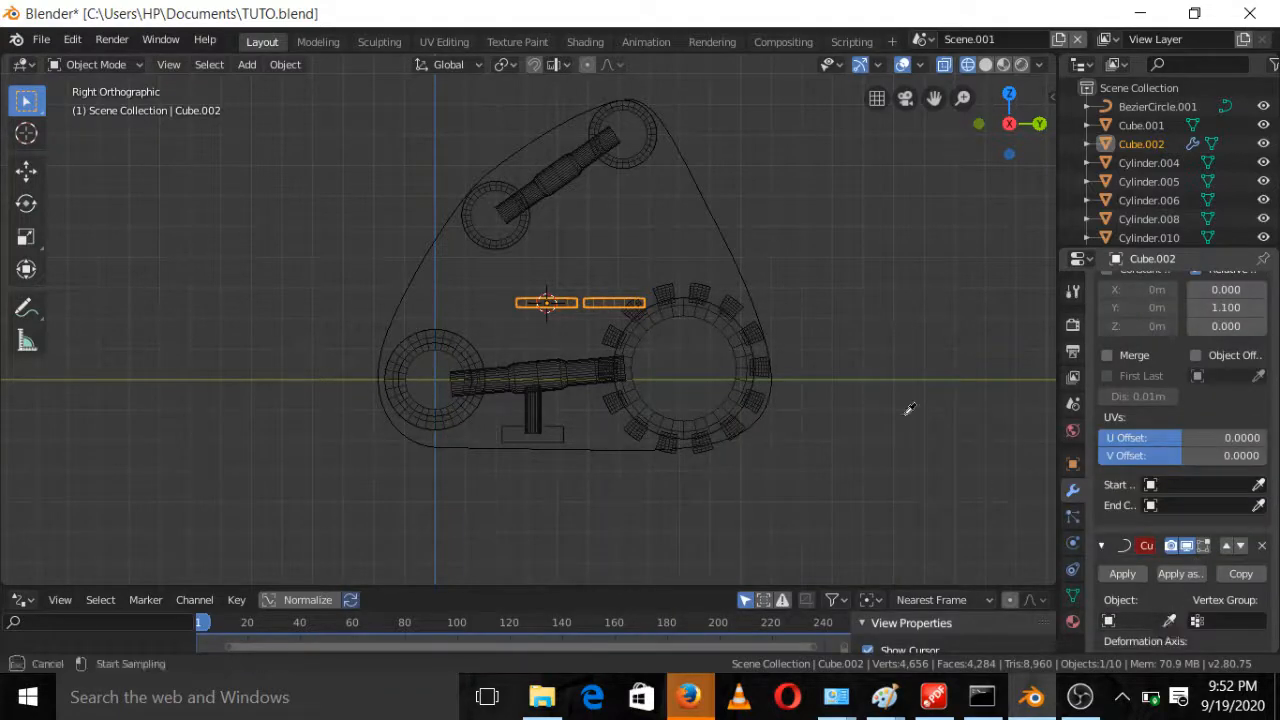
click(725, 244)
scroll(1232, 636, down, 1)
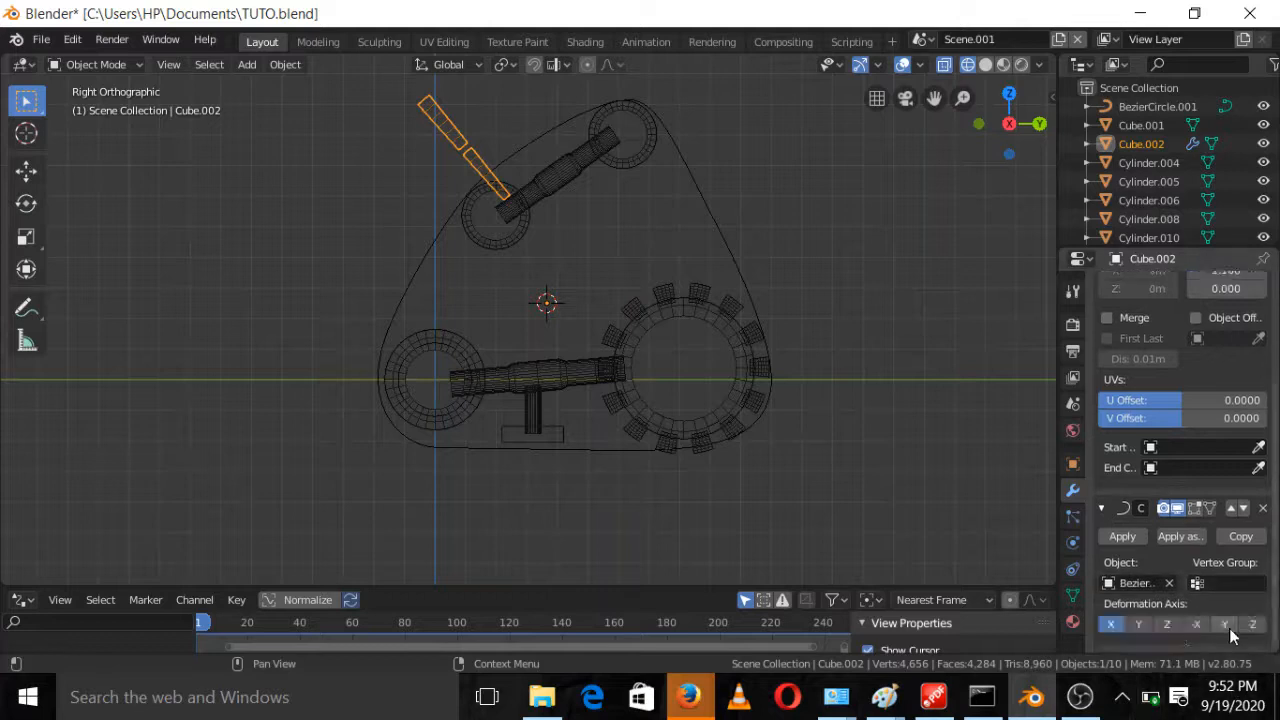
click(1229, 629)
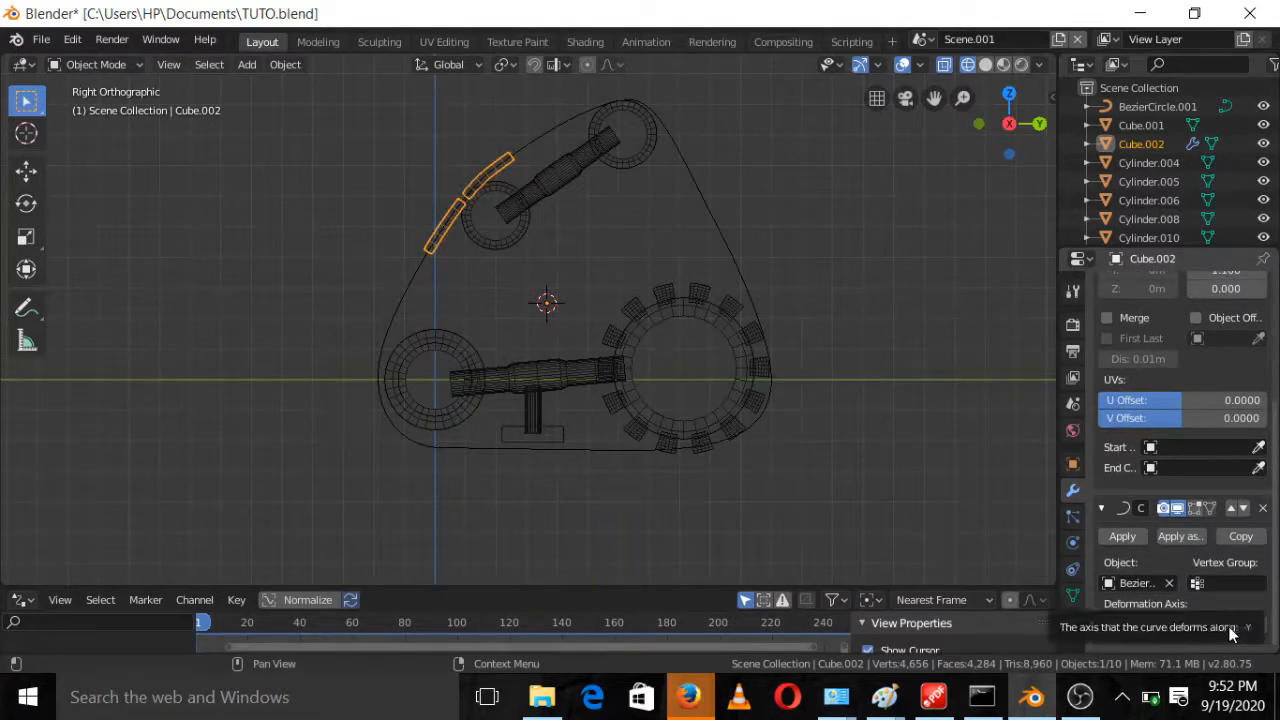
Switch the viewport to solid shading and view the bent slabs in perspective
middle_drag(640, 345, 746, 418)
scroll(746, 418, up, 2)
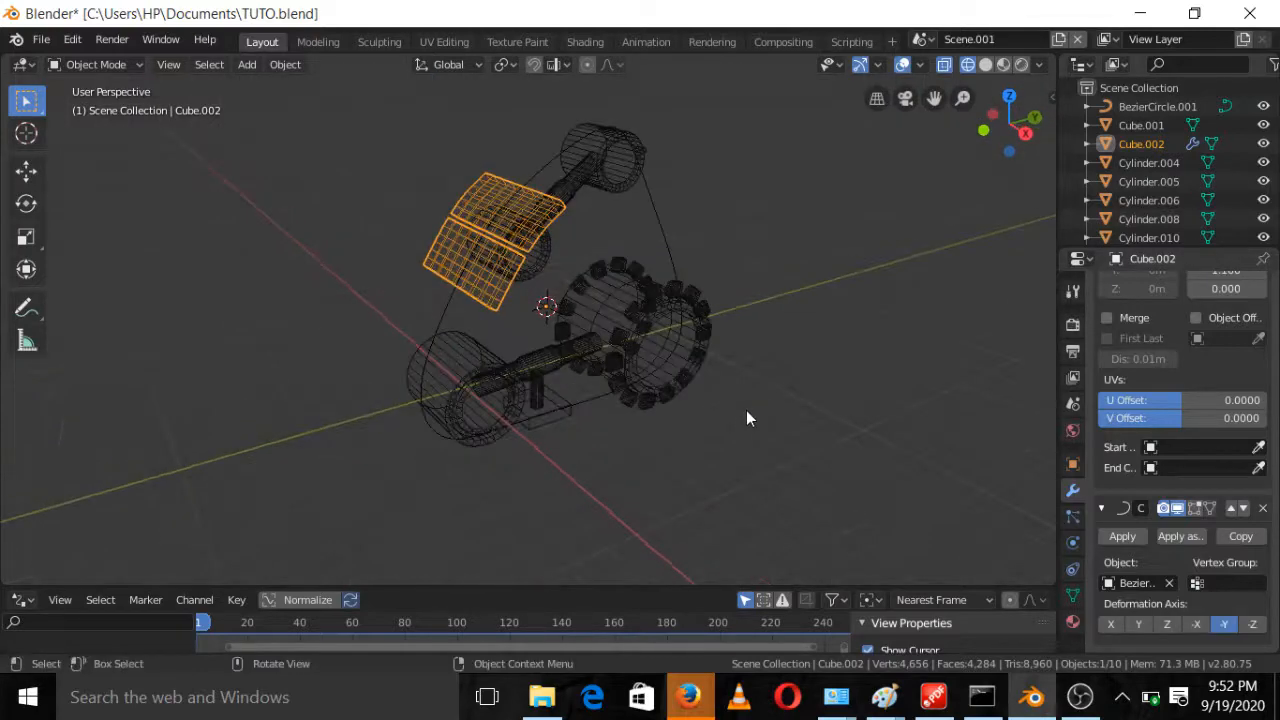
click(985, 64)
mouse_move(709, 280)
middle_down()
mouse_move(732, 275)
mouse_move(606, 316)
mouse_move(604, 302)
mouse_move(642, 294)
middle_up()
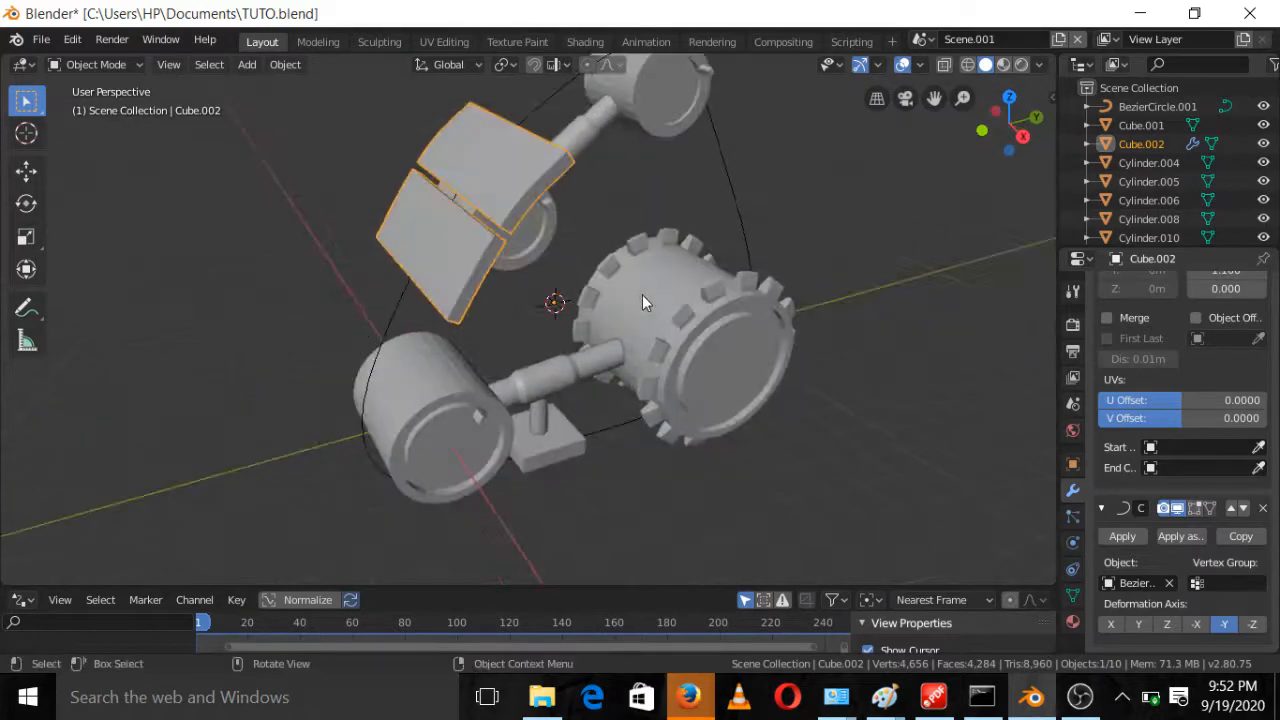
Change the array's fit type to Fit Curve and assign the closed path around the rollers as its curve
scroll(1265, 350, up, 4)
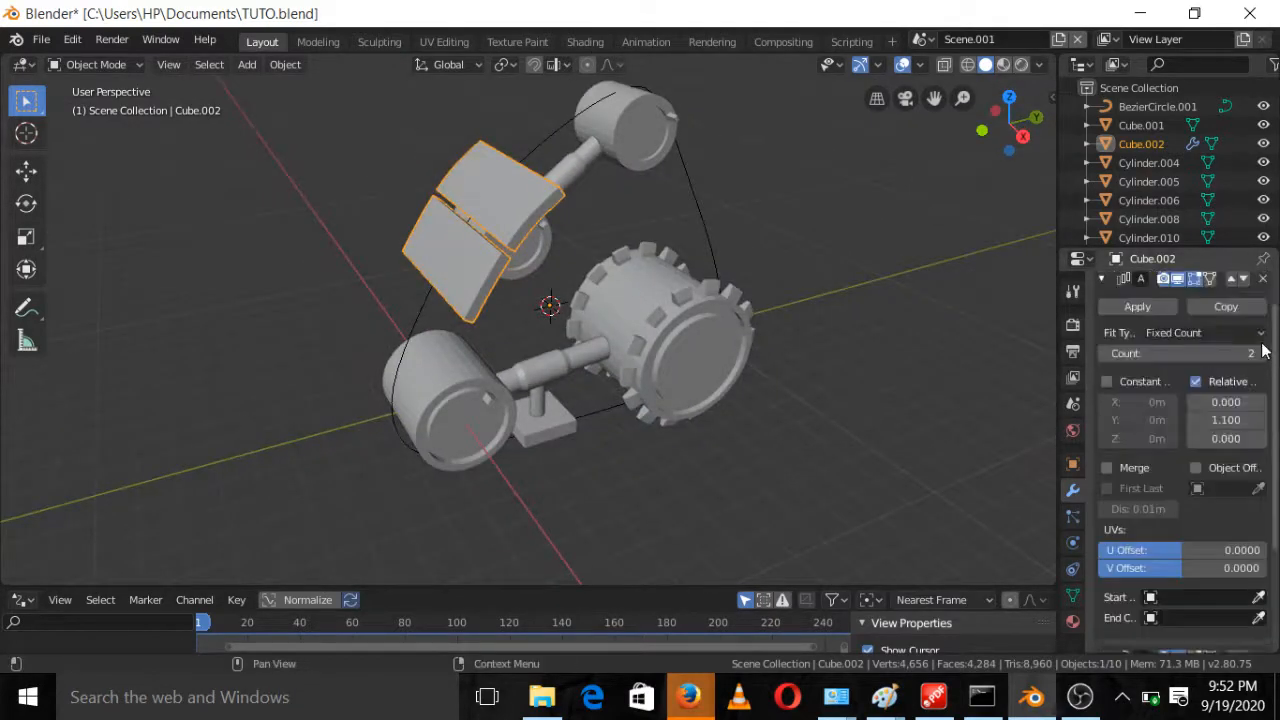
click(1228, 330)
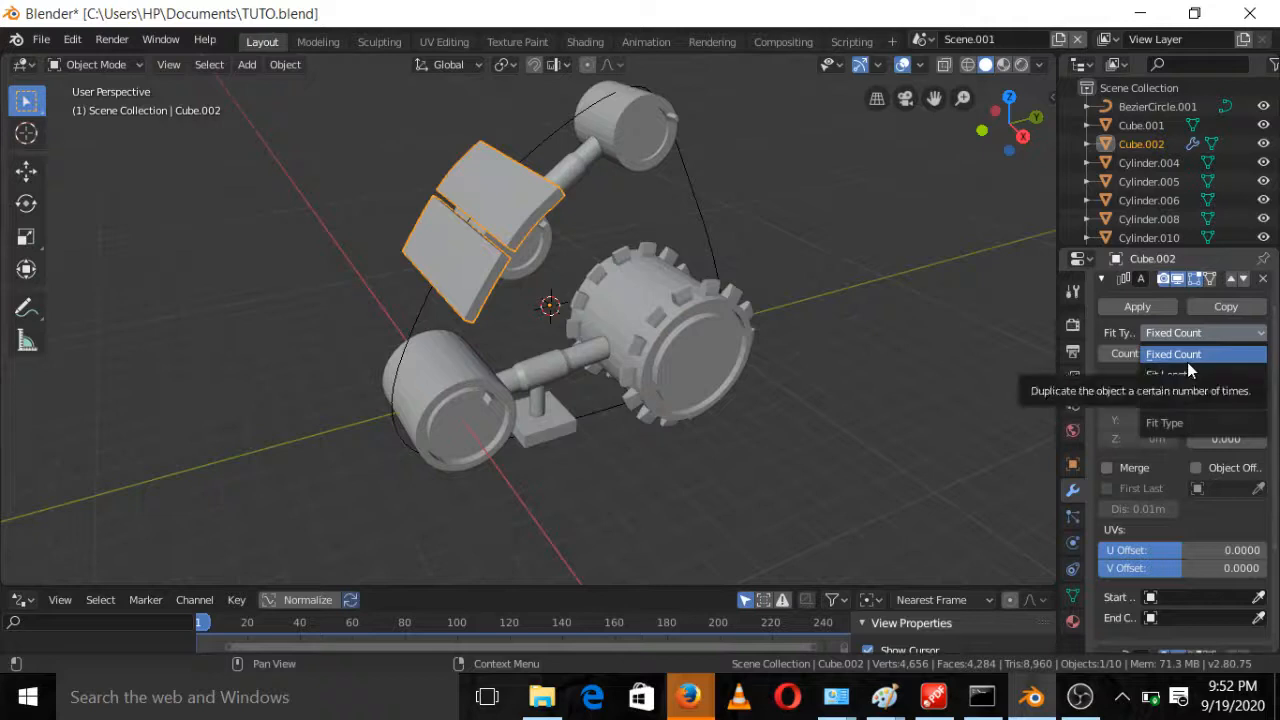
click(1183, 397)
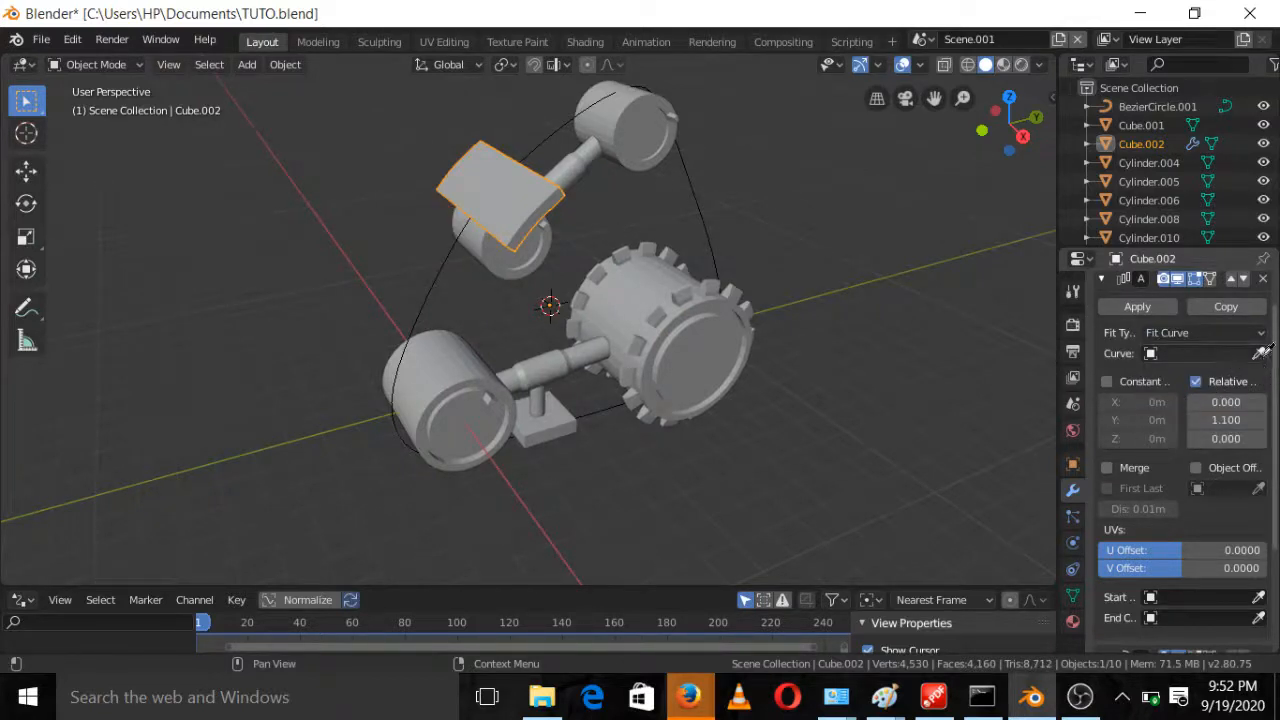
click(1259, 353)
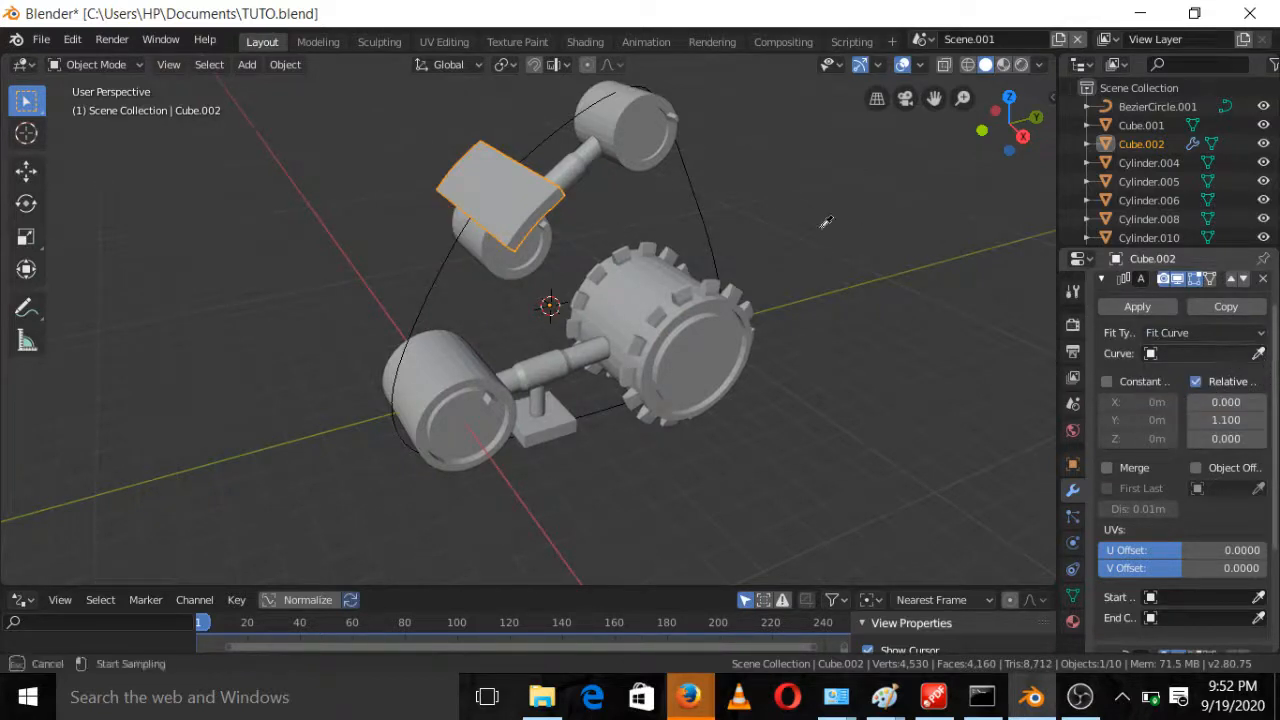
click(700, 200)
middle_drag(700, 205, 963, 237)
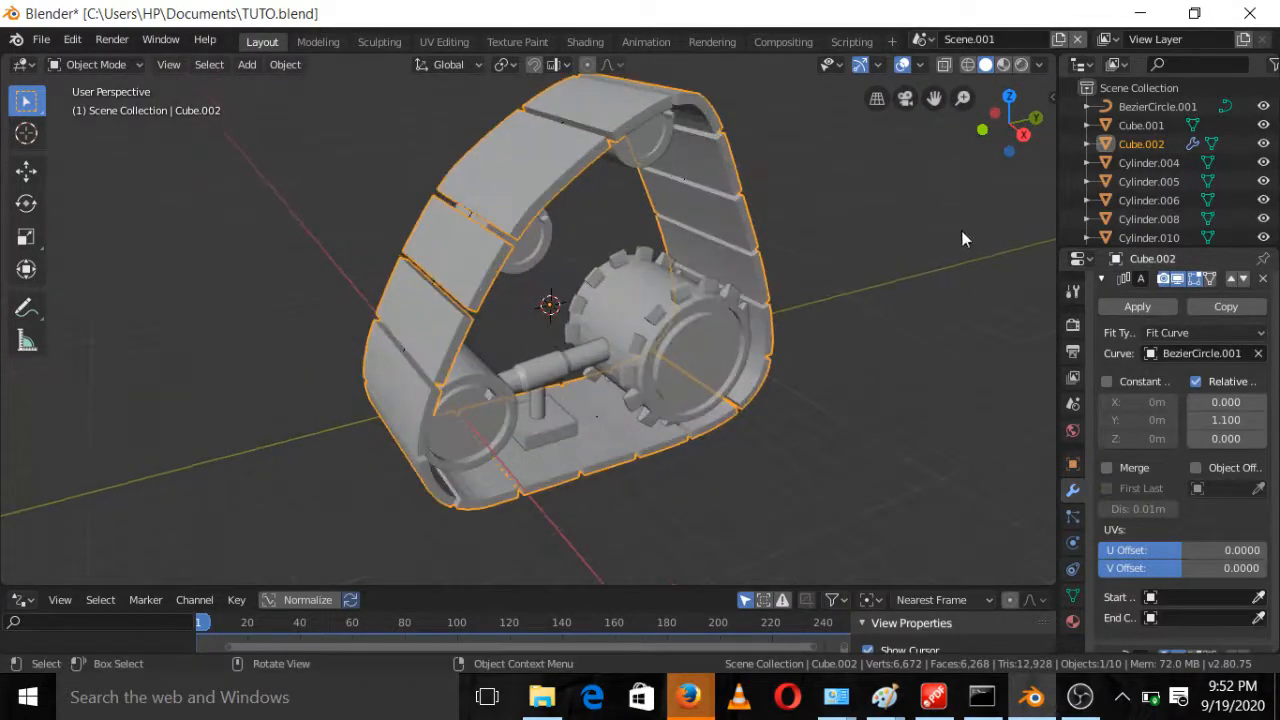
Check the track from the right view and open its closed path curve in Edit Mode
click(1023, 134)
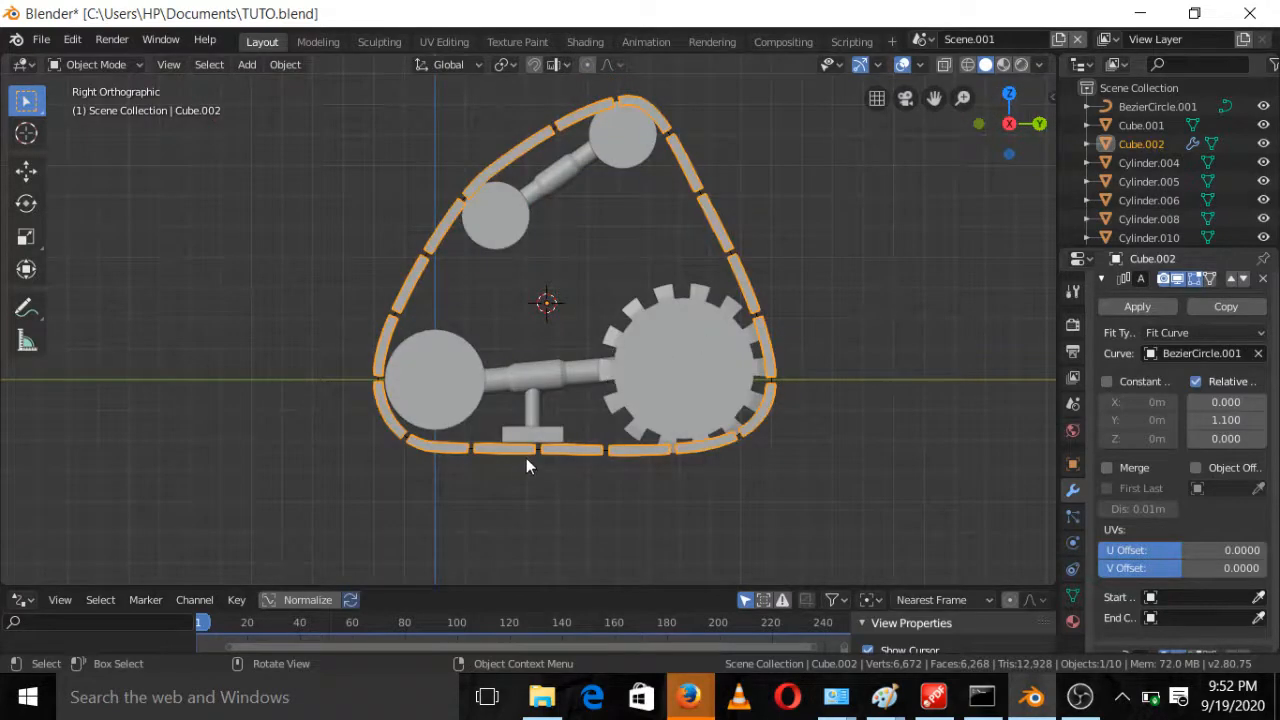
middle_drag(528, 466, 591, 496)
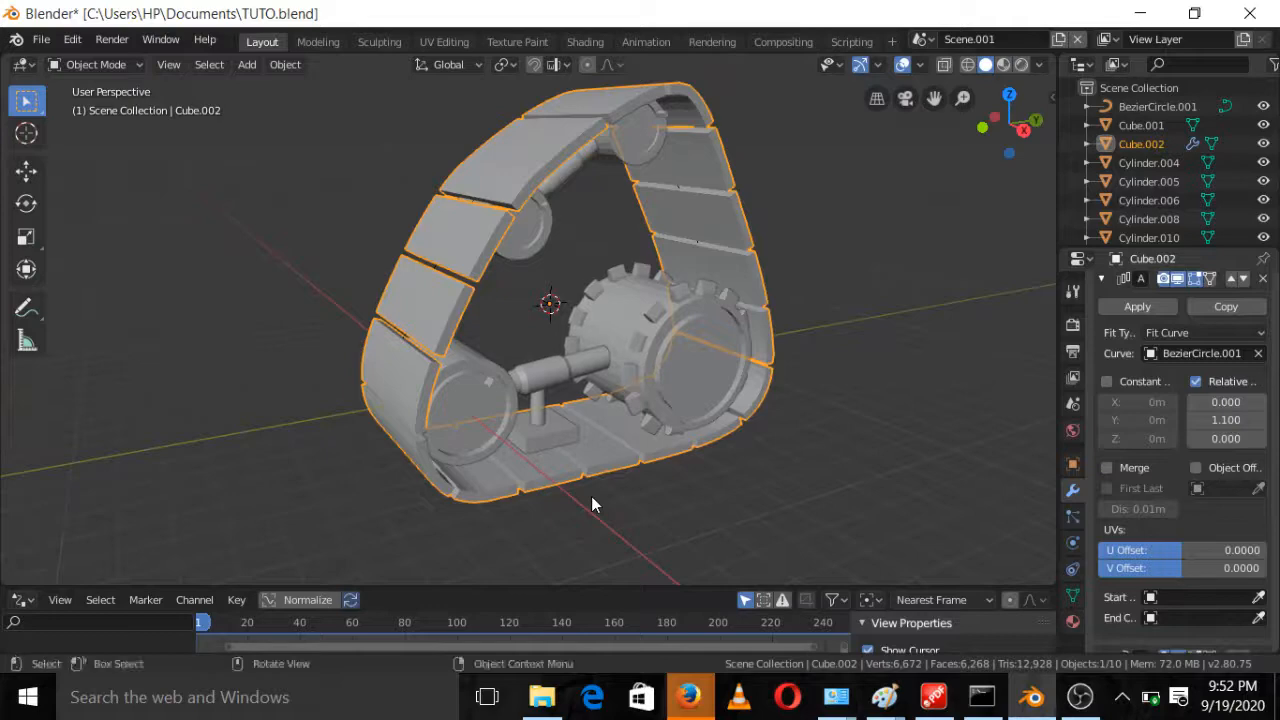
click(1023, 131)
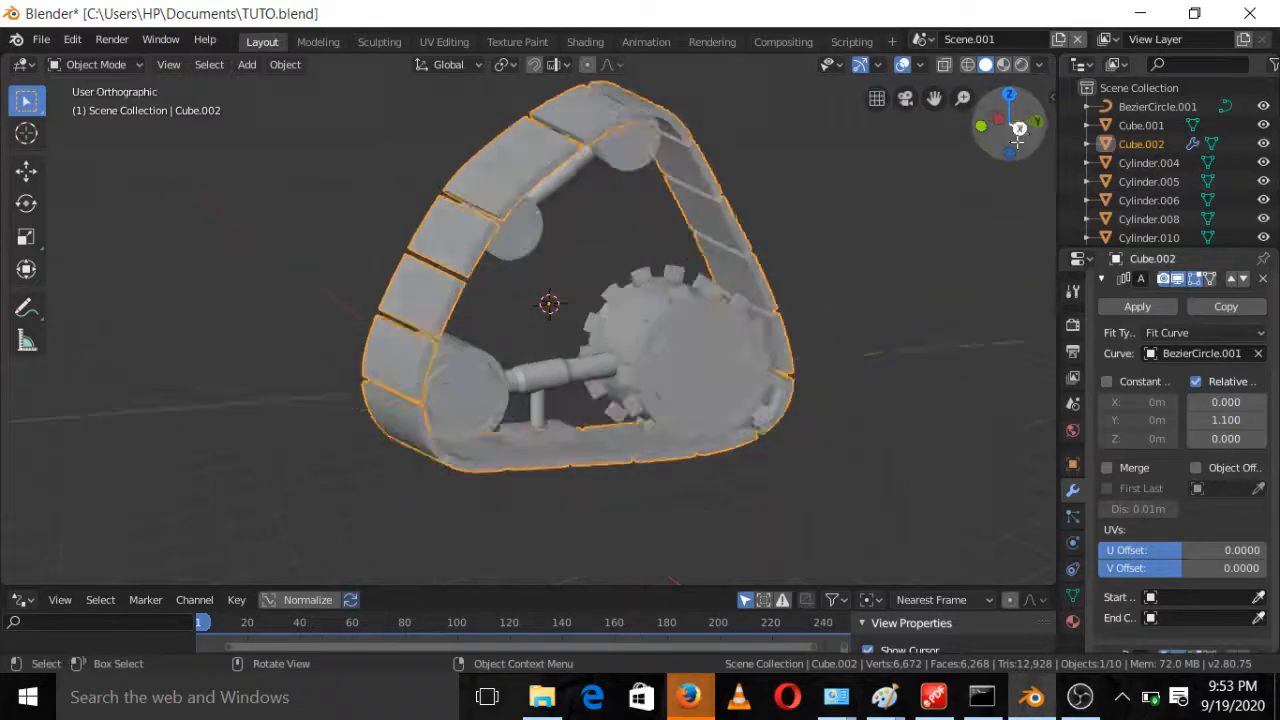
scroll(555, 466, up, 1)
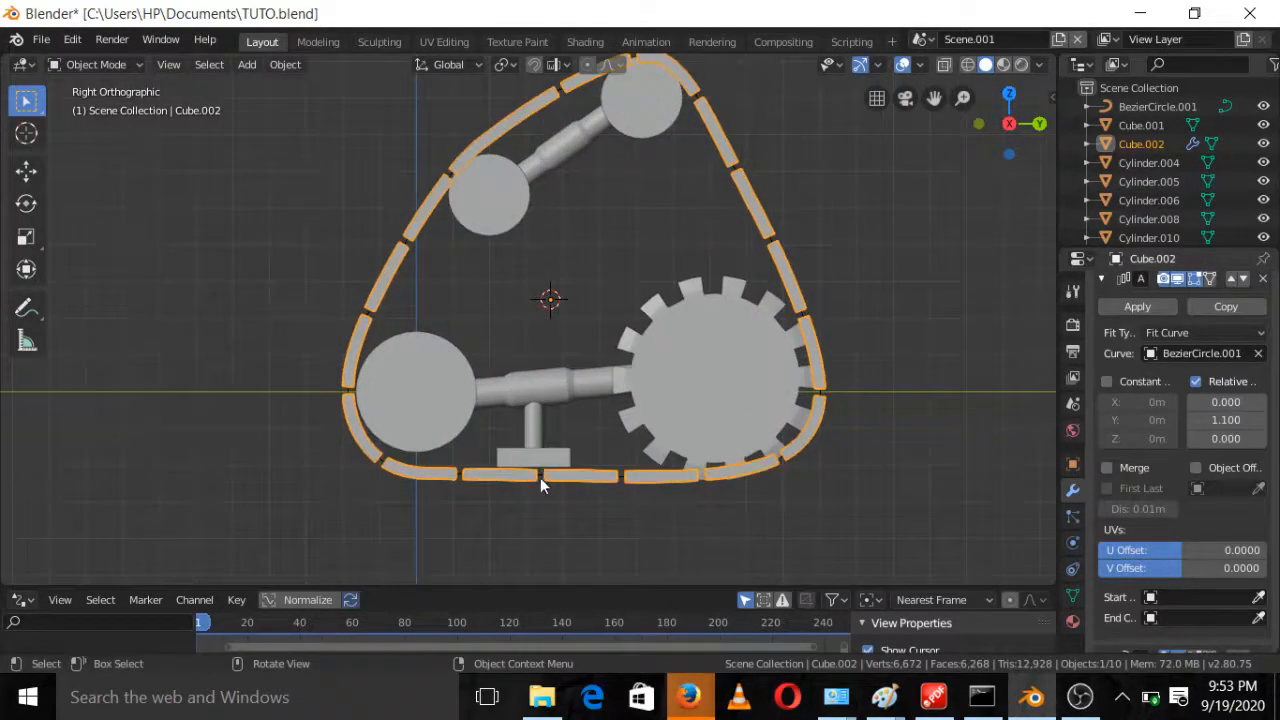
click(540, 478)
key(Tab)
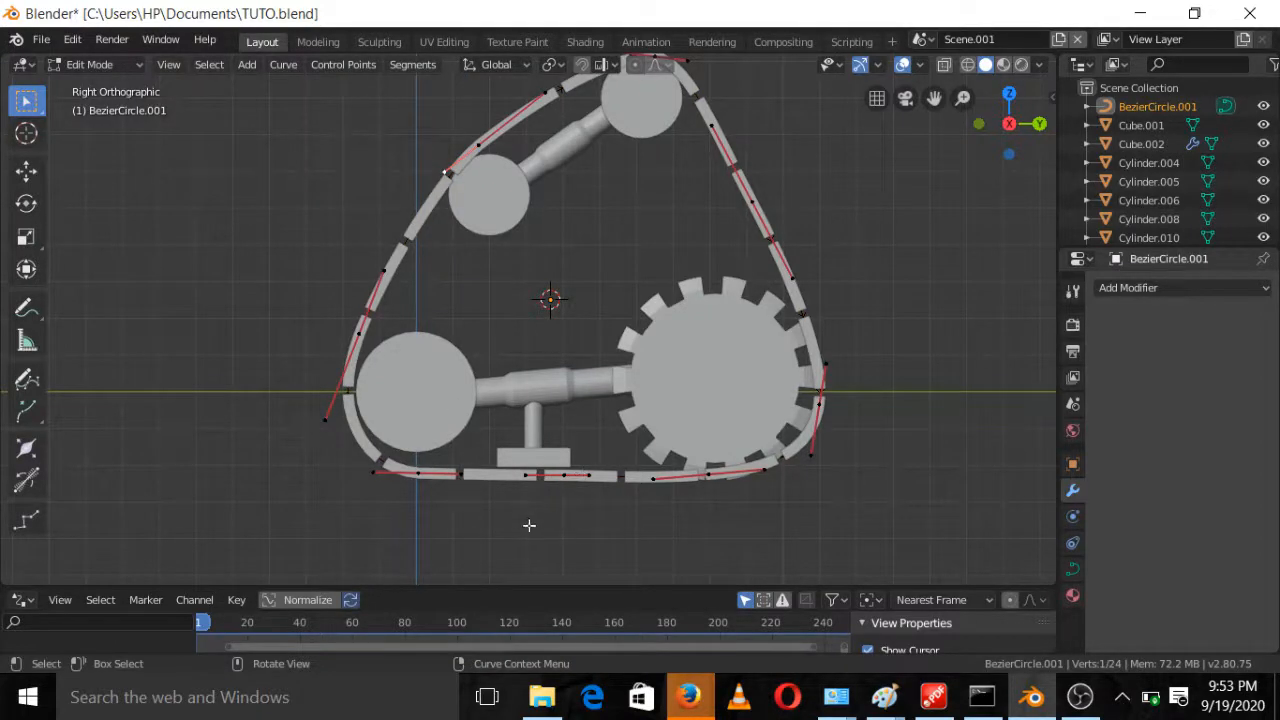
Try moving the control point beneath the large roller opposite the gear closer to the roller, and undo the move
click(429, 491)
key(g)
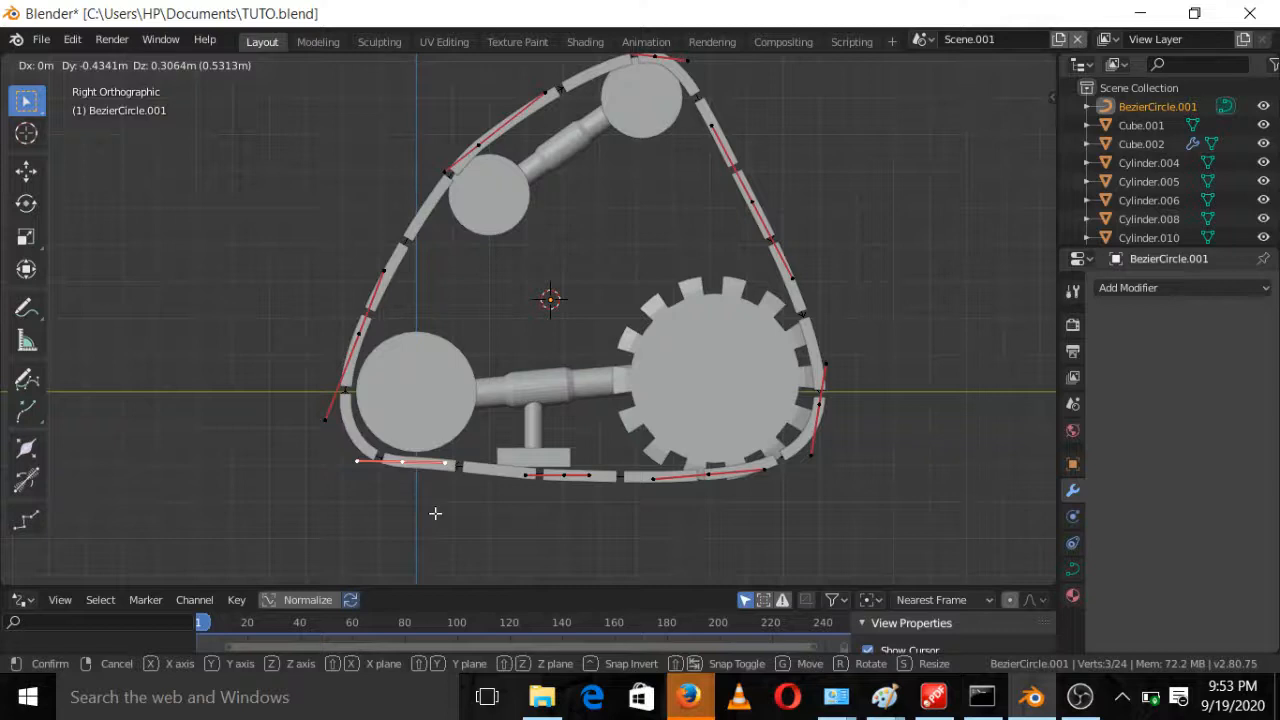
click(435, 513)
key(ctrl+z)
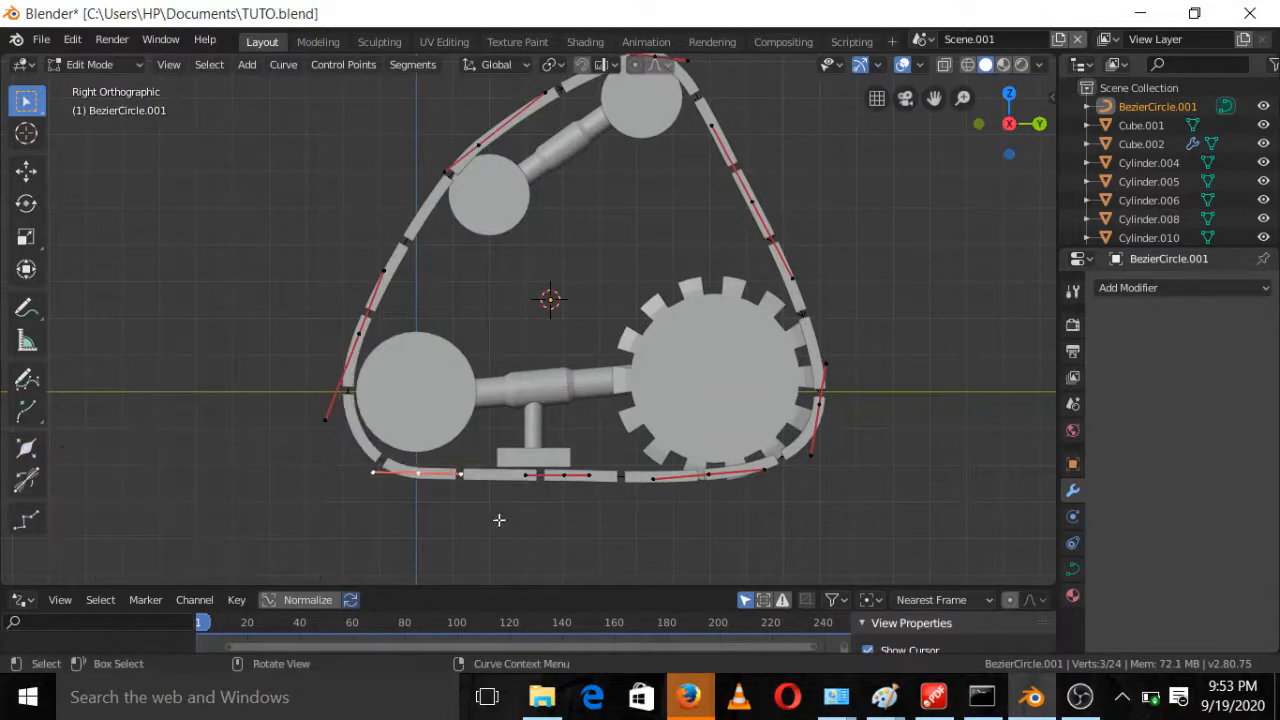
Move the control point beside the large roller opposite the gear about 0.077 m along Y, towards the roller
click(362, 340)
key(g)
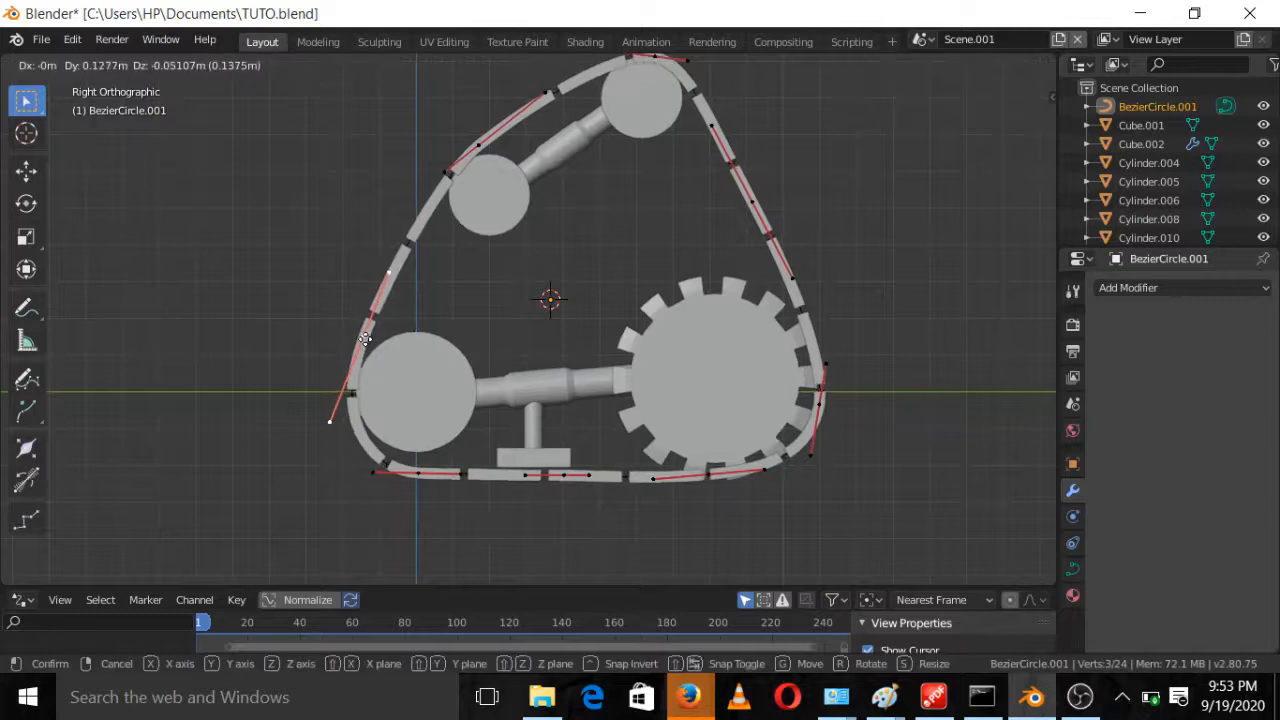
click(365, 340)
scroll(560, 272, down, 1)
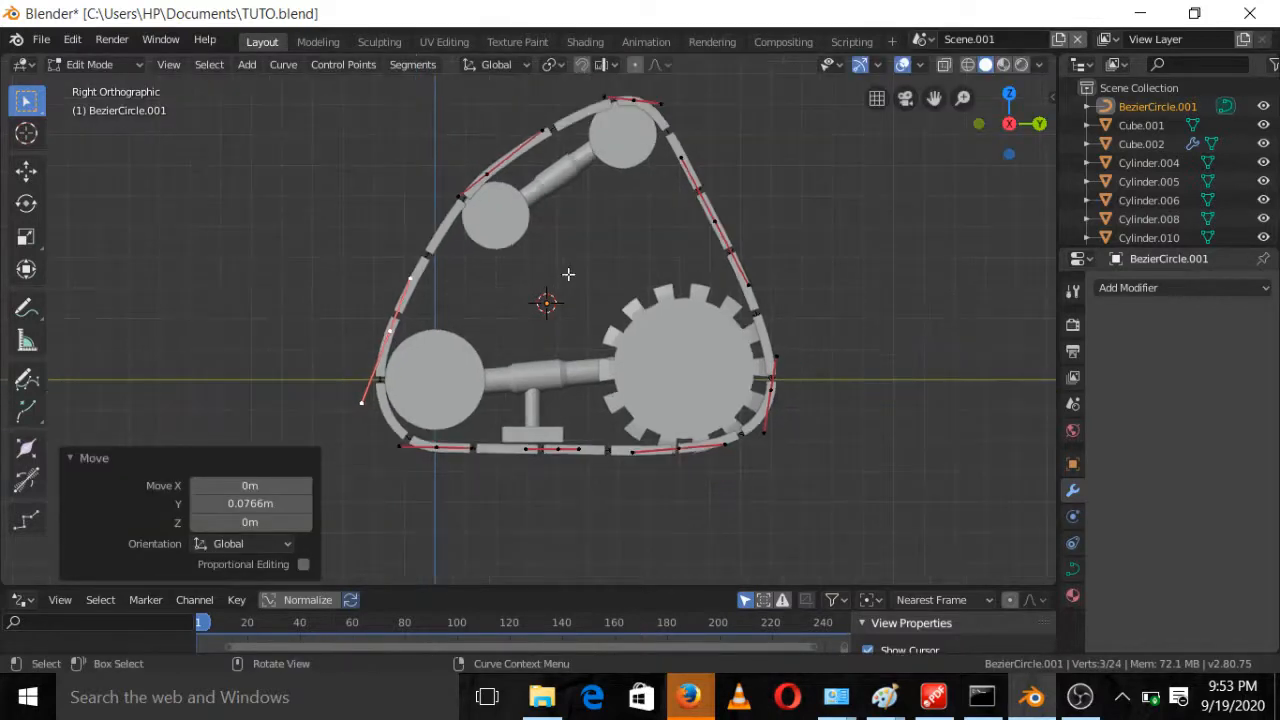
Move the control point beneath the gear by 0.149 m in Y and -0.106 m in Z, and again by 0.0213 m and 0.149 m
scroll(786, 433, up, 1)
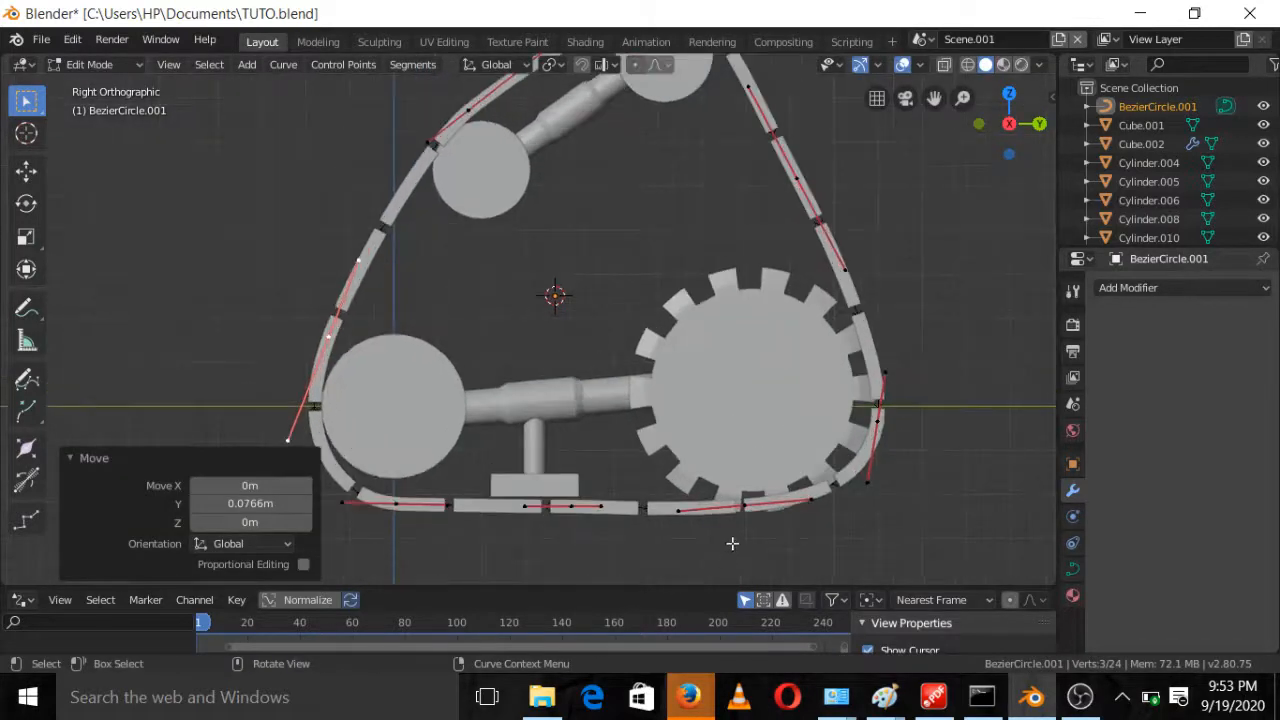
click(743, 505)
key(g)
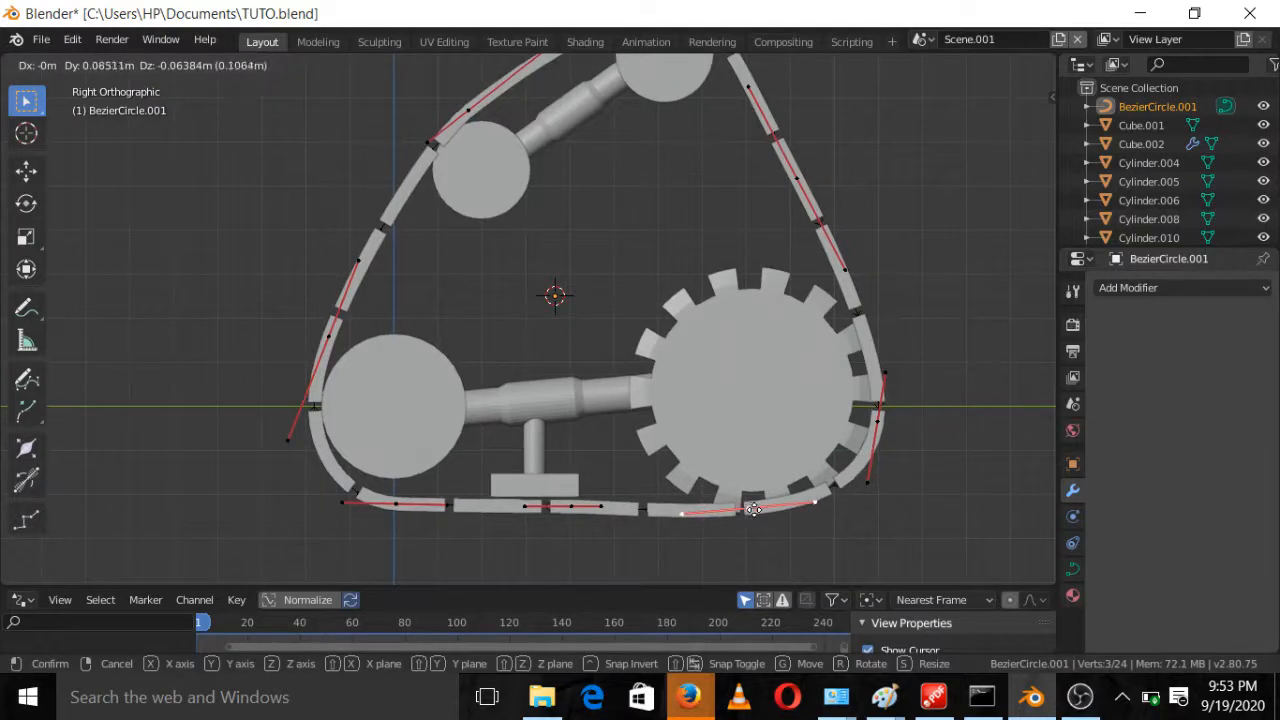
click(754, 510)
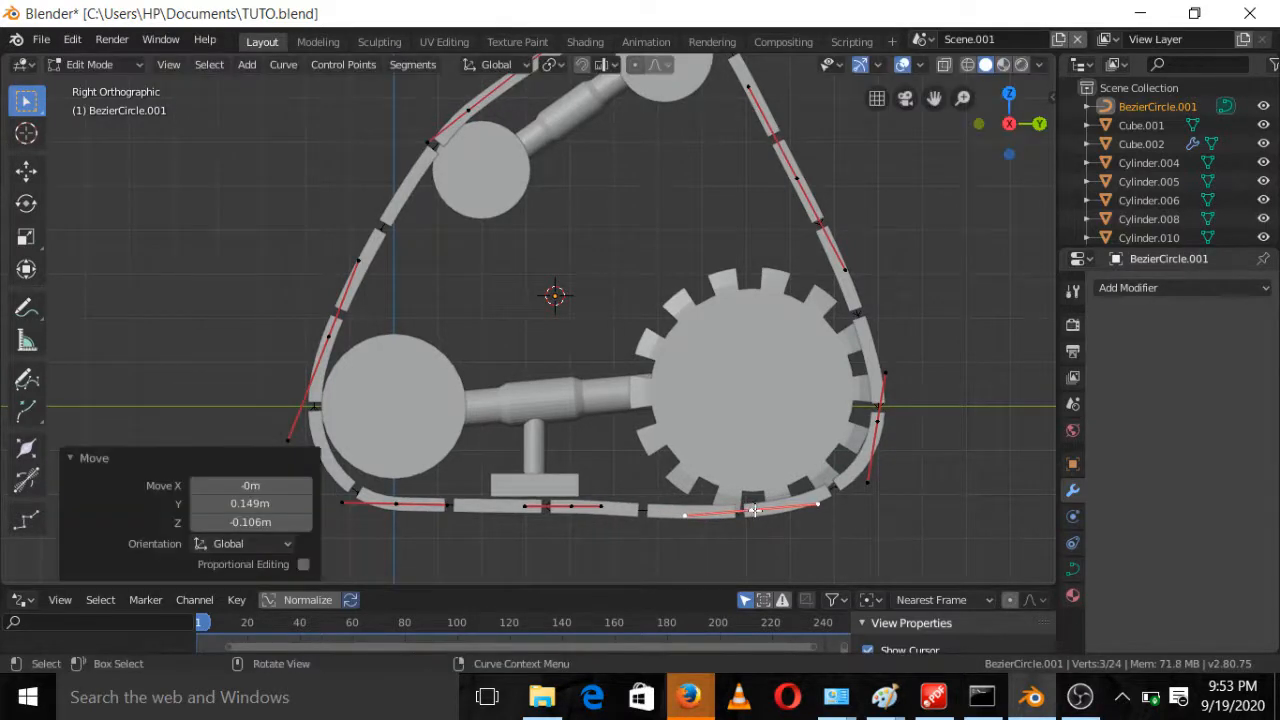
key(g)
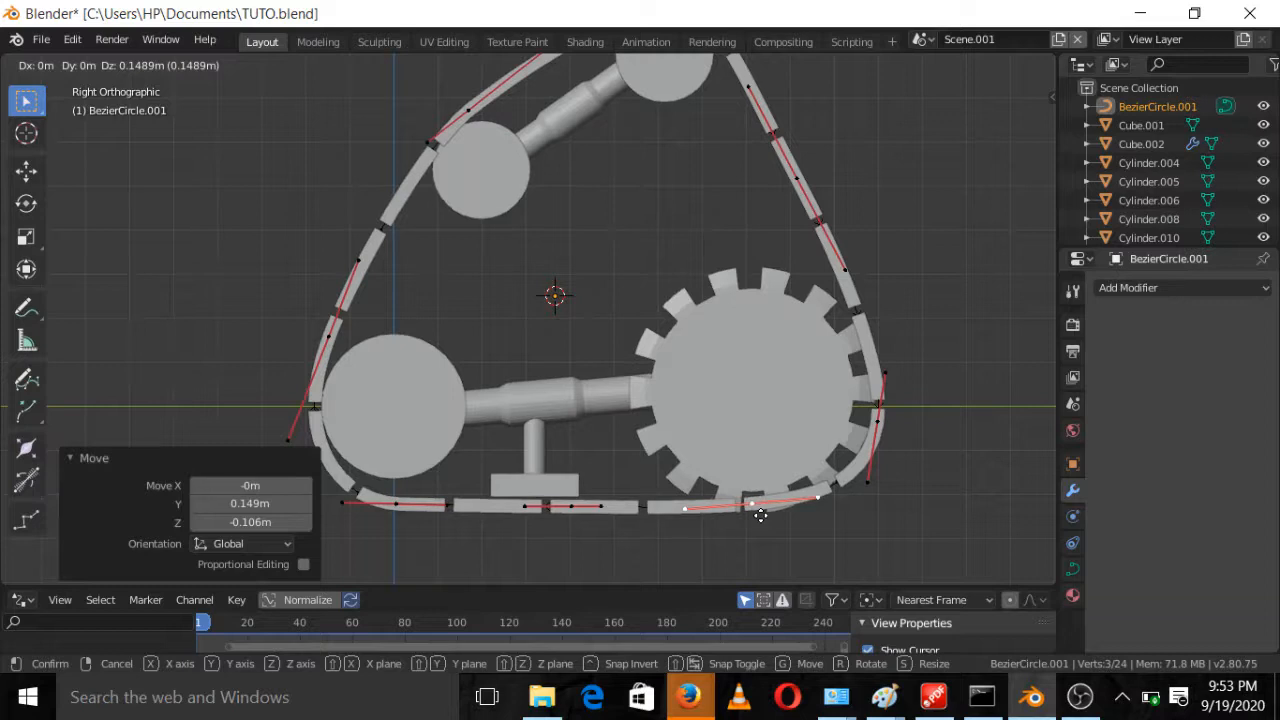
click(760, 515)
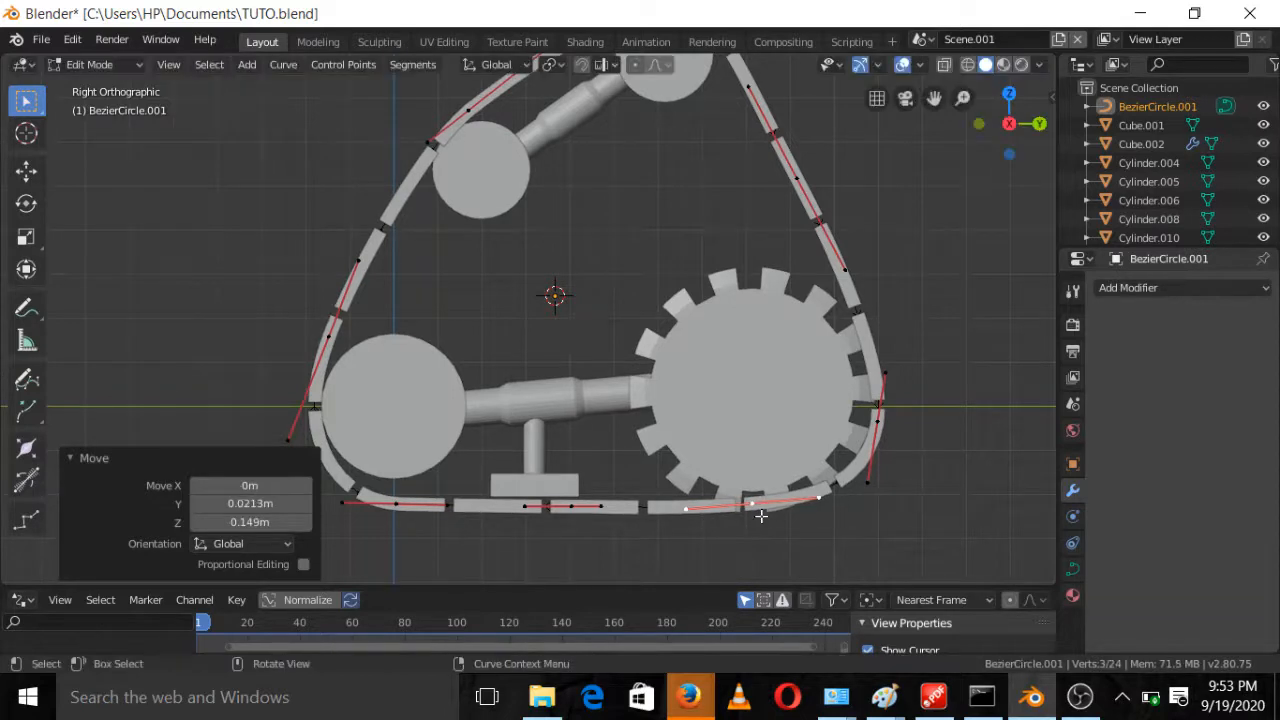
Move the control point at the gear's outer side by -0.298 m in Y and -0.106 m in Z, and return to Object Mode
click(888, 405)
key(g)
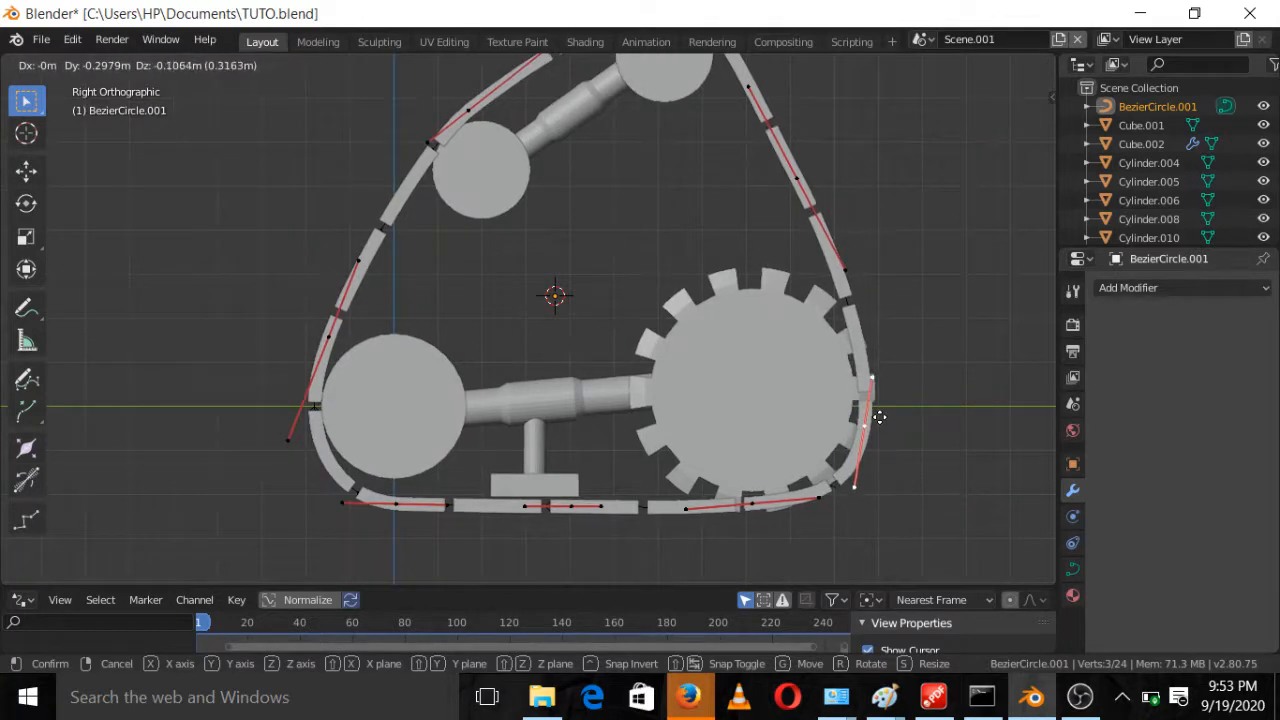
click(878, 414)
scroll(729, 411, down, 2)
scroll(600, 390, up, 1)
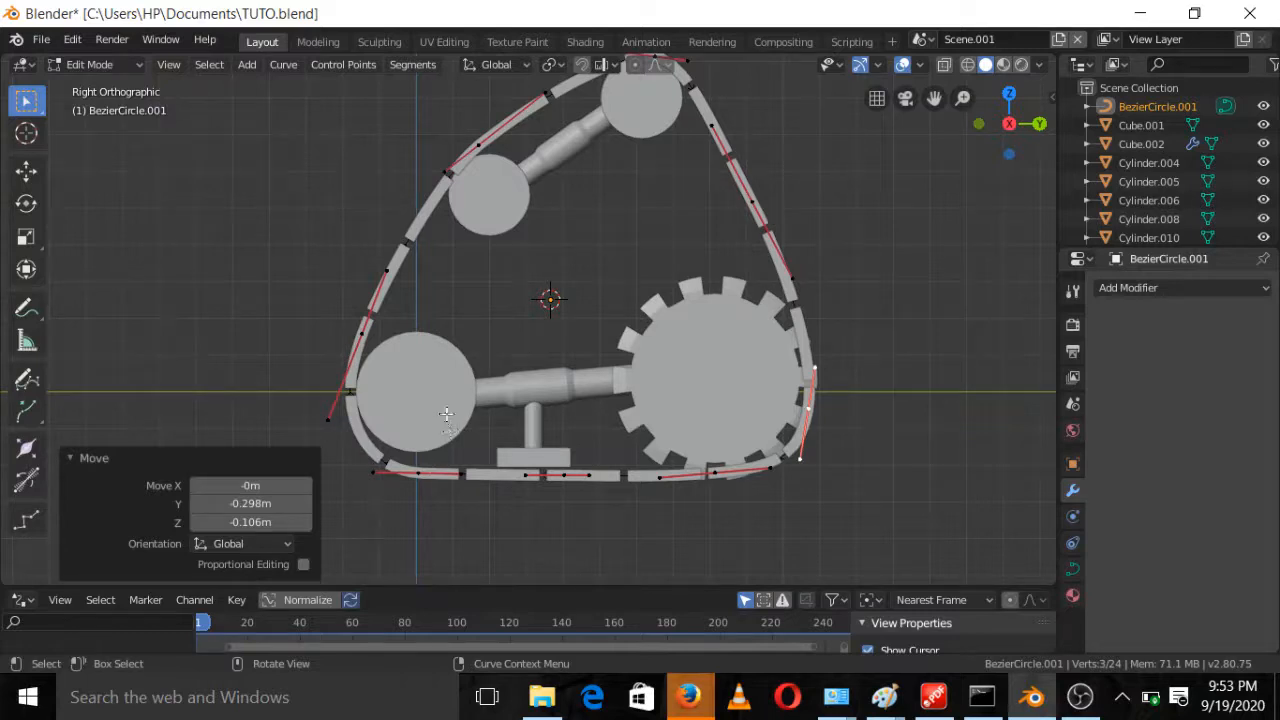
scroll(477, 458, up, 1)
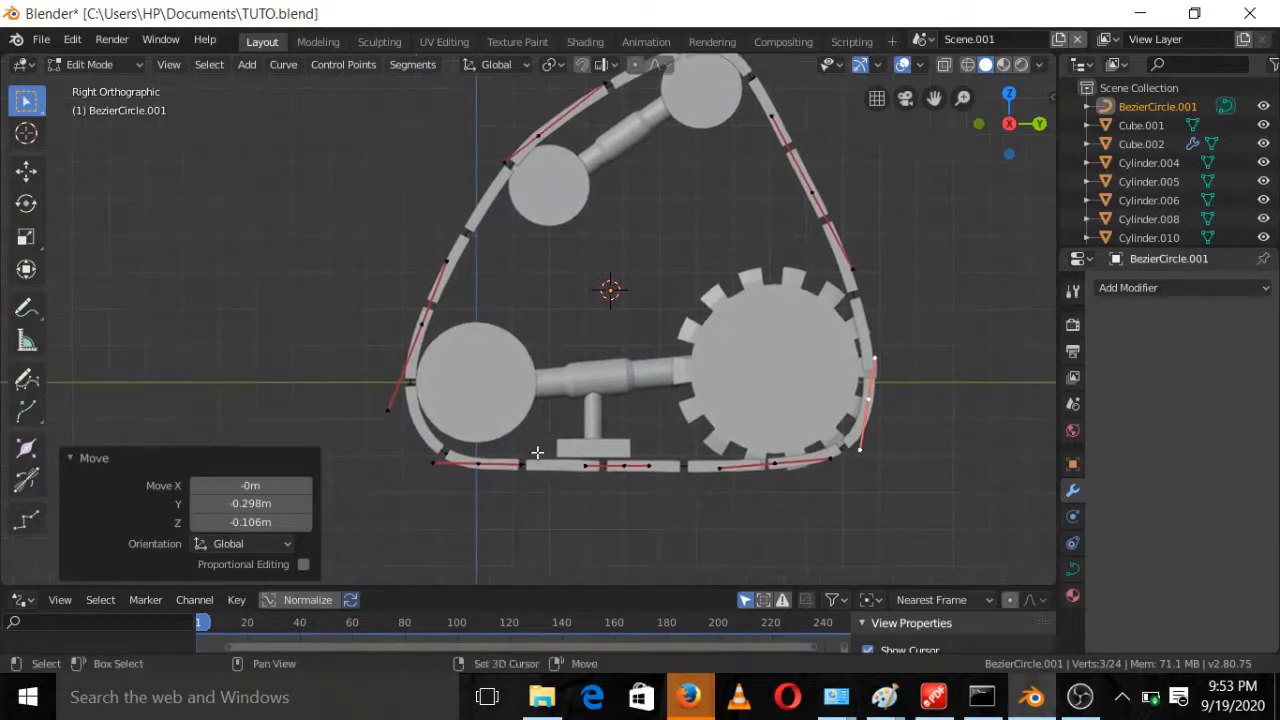
scroll(477, 440, up, 1)
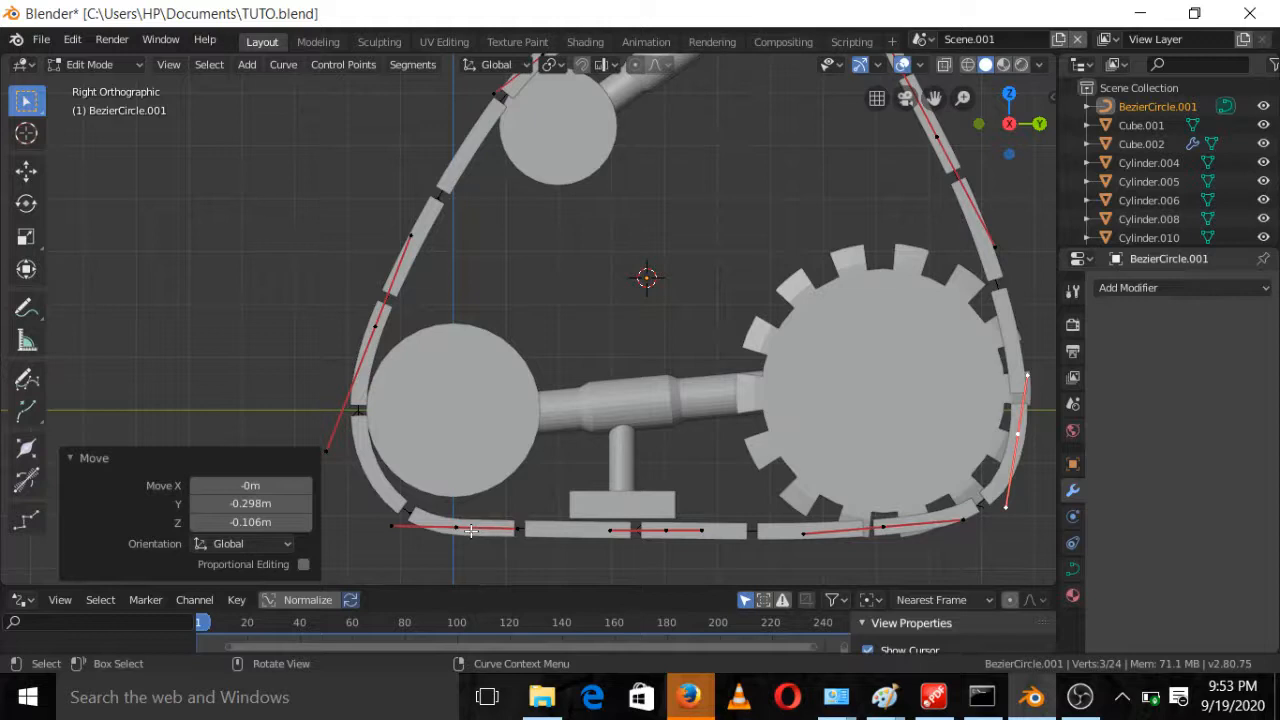
key(Tab)
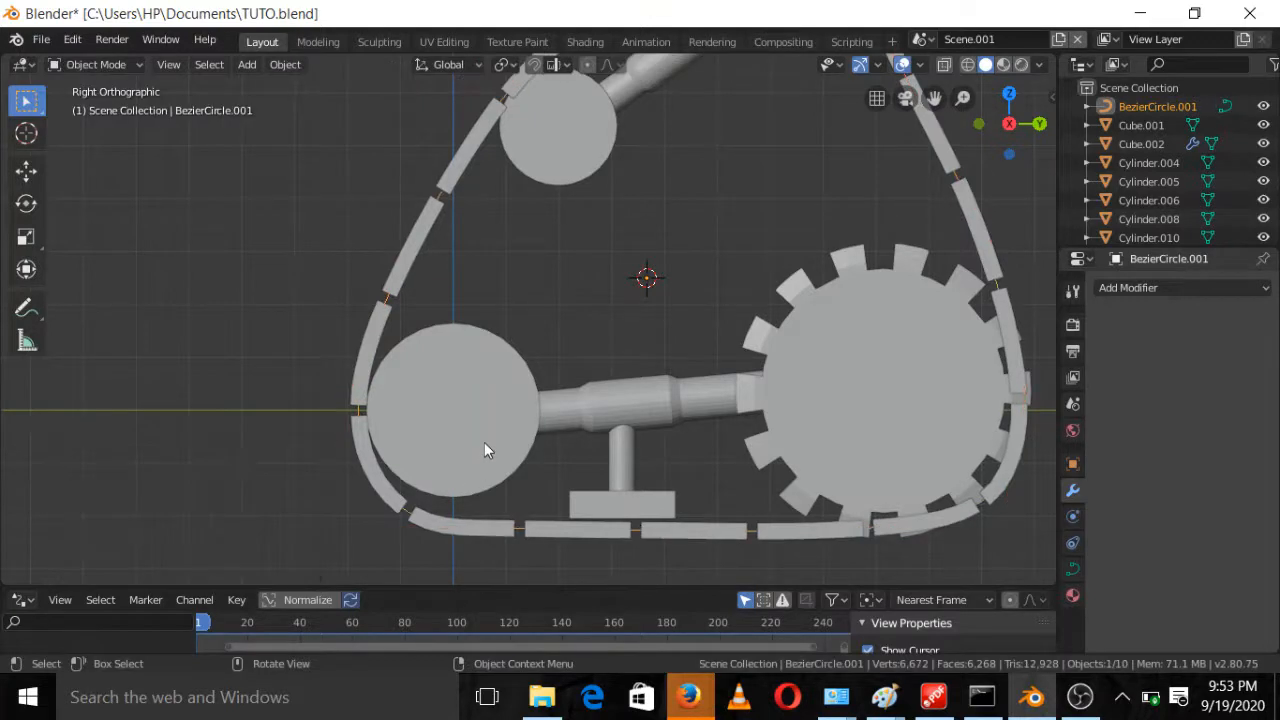
Lower the large roller opposite the gear along Z by about 0.301 m, towards the bottom of the track
click(480, 434)
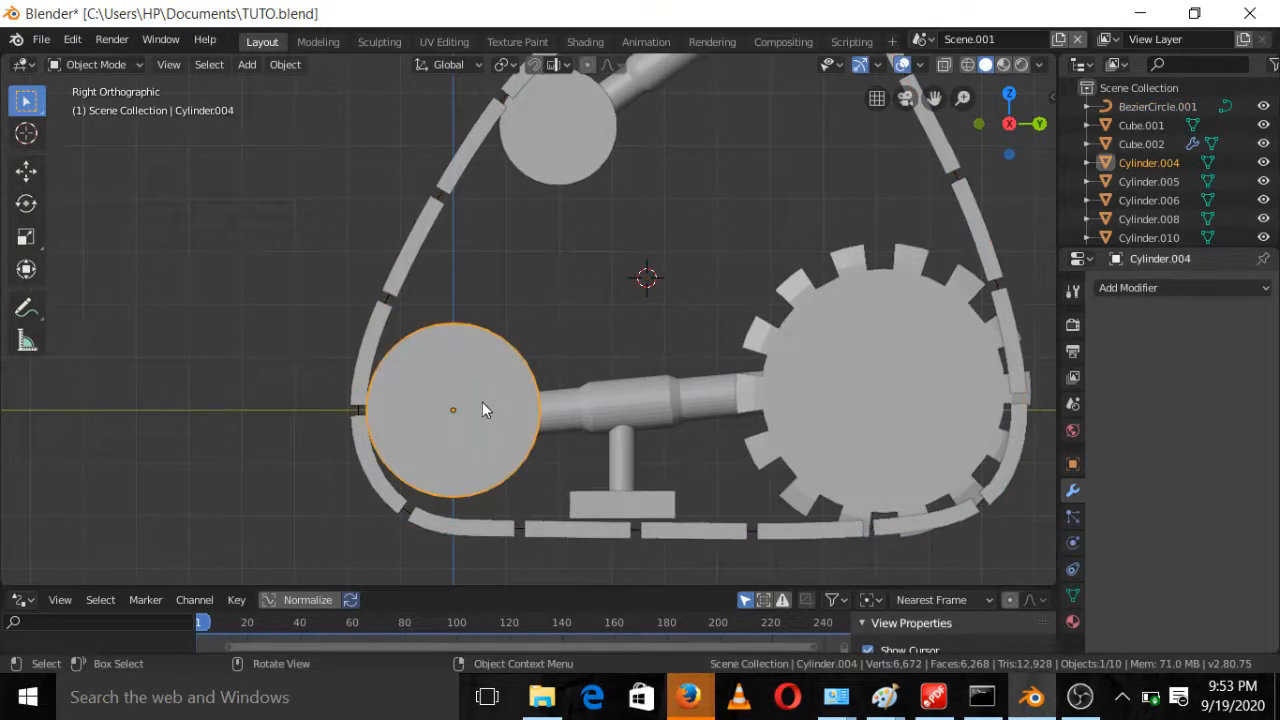
key(g)
key(z)
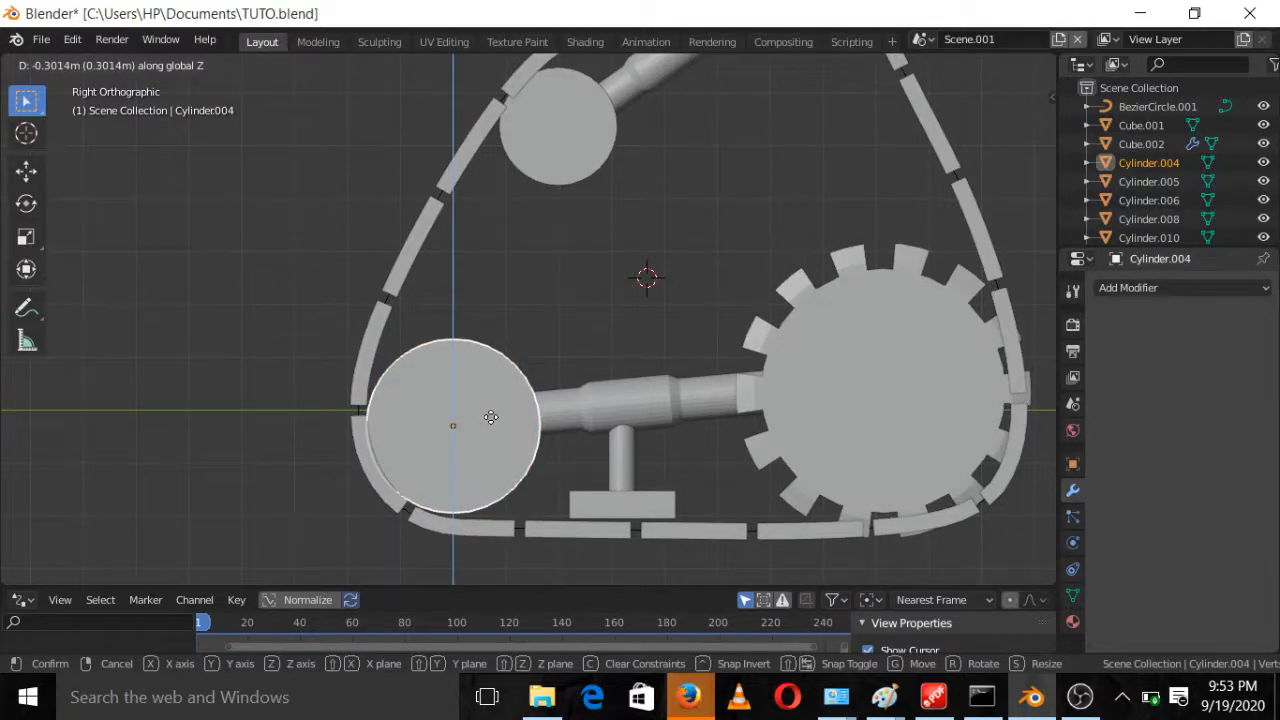
click(491, 420)
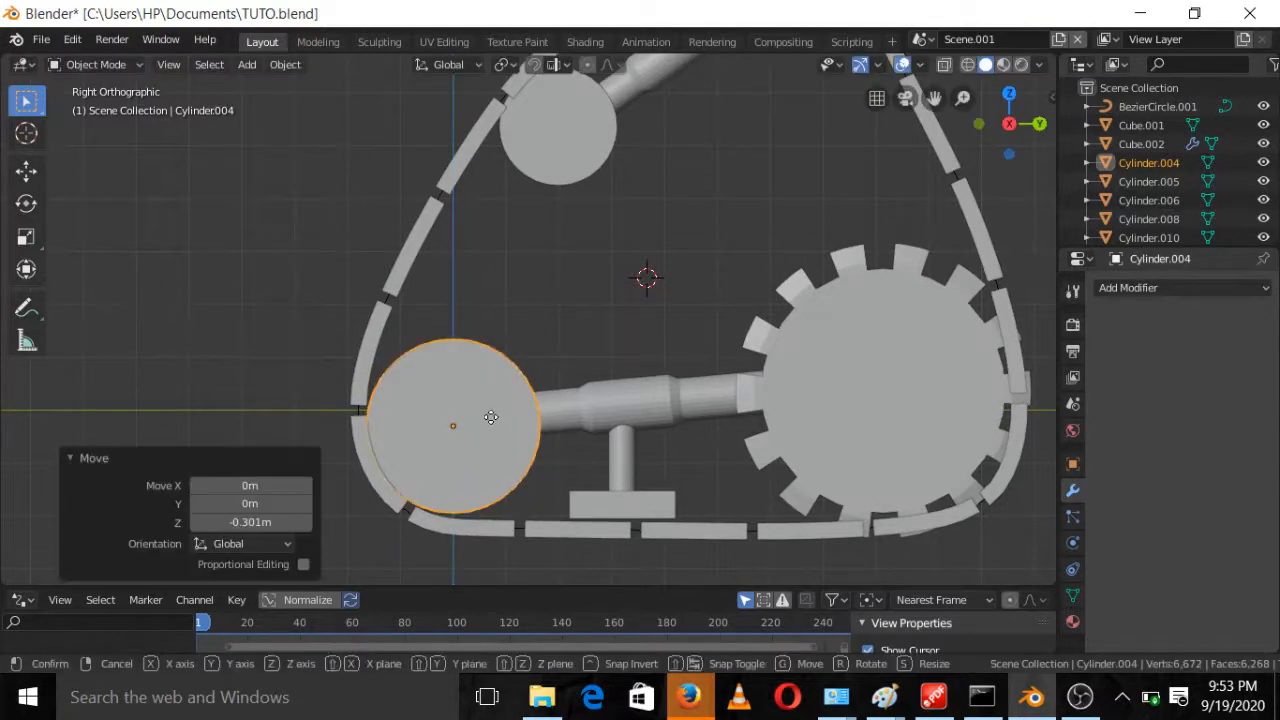
Move the large roller opposite the gear 0.142 m along Y, towards the gear
key(g)
key(y)
click(502, 423)
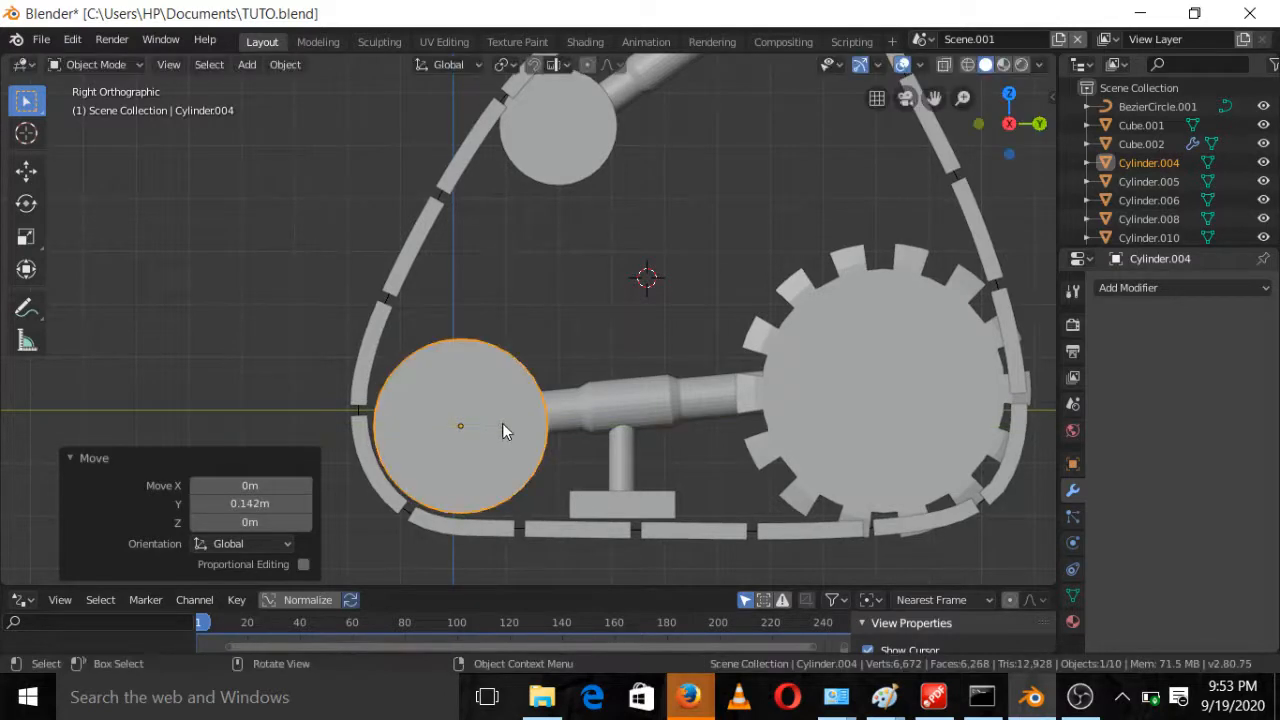
Select the slab track and examine its fit around the rollers and gear from several angles
scroll(502, 425, down, 4)
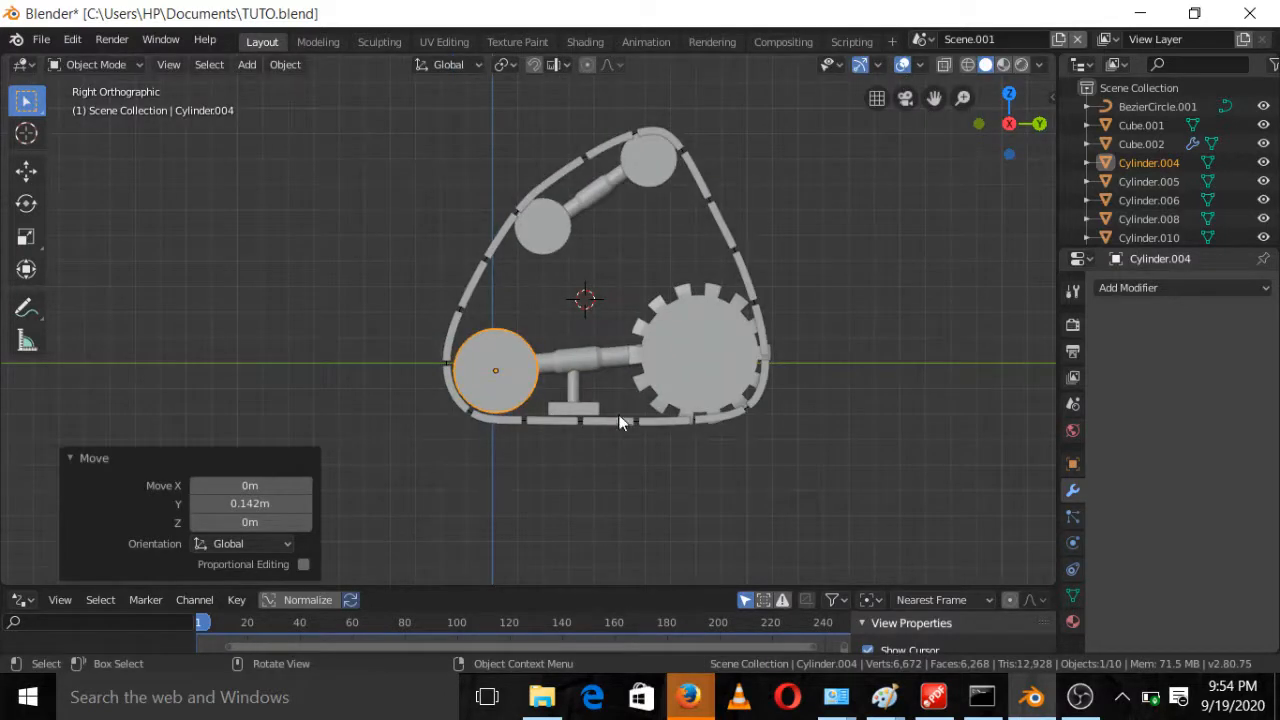
shift+middle_drag(745, 194, 746, 316)
scroll(731, 343, up, 5)
scroll(726, 312, down, 3)
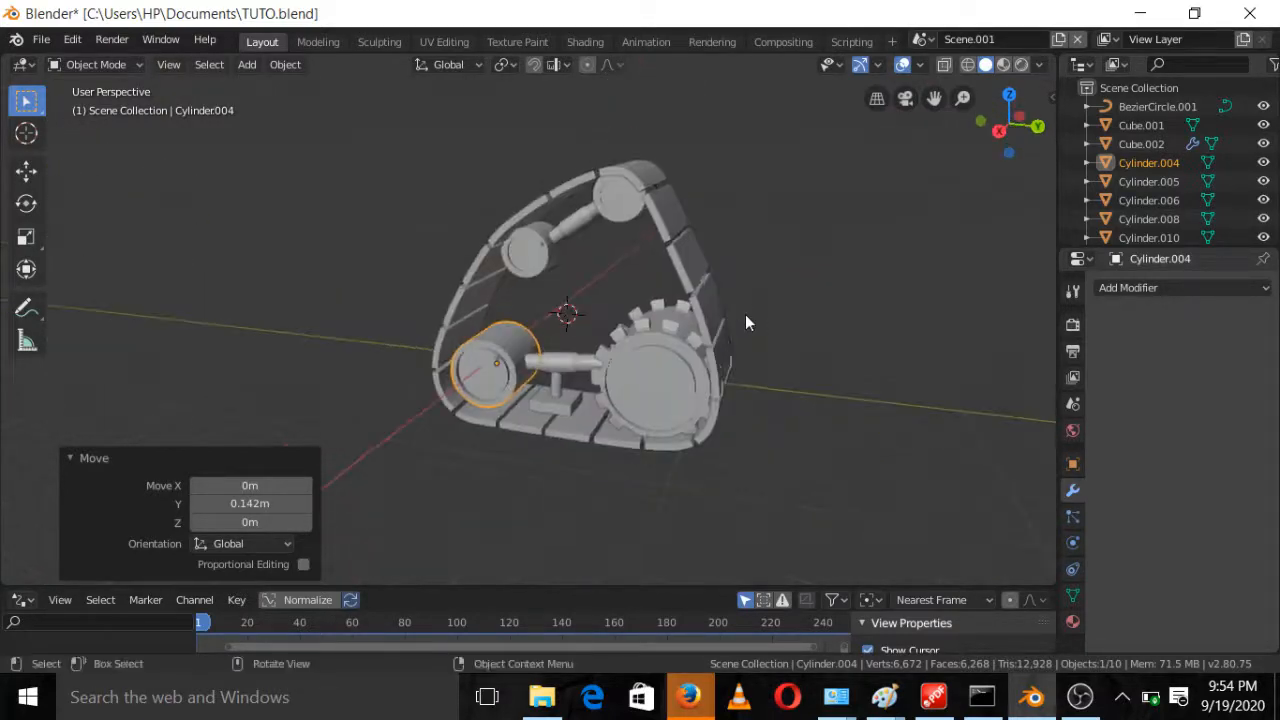
scroll(745, 321, up, 1)
click(729, 243)
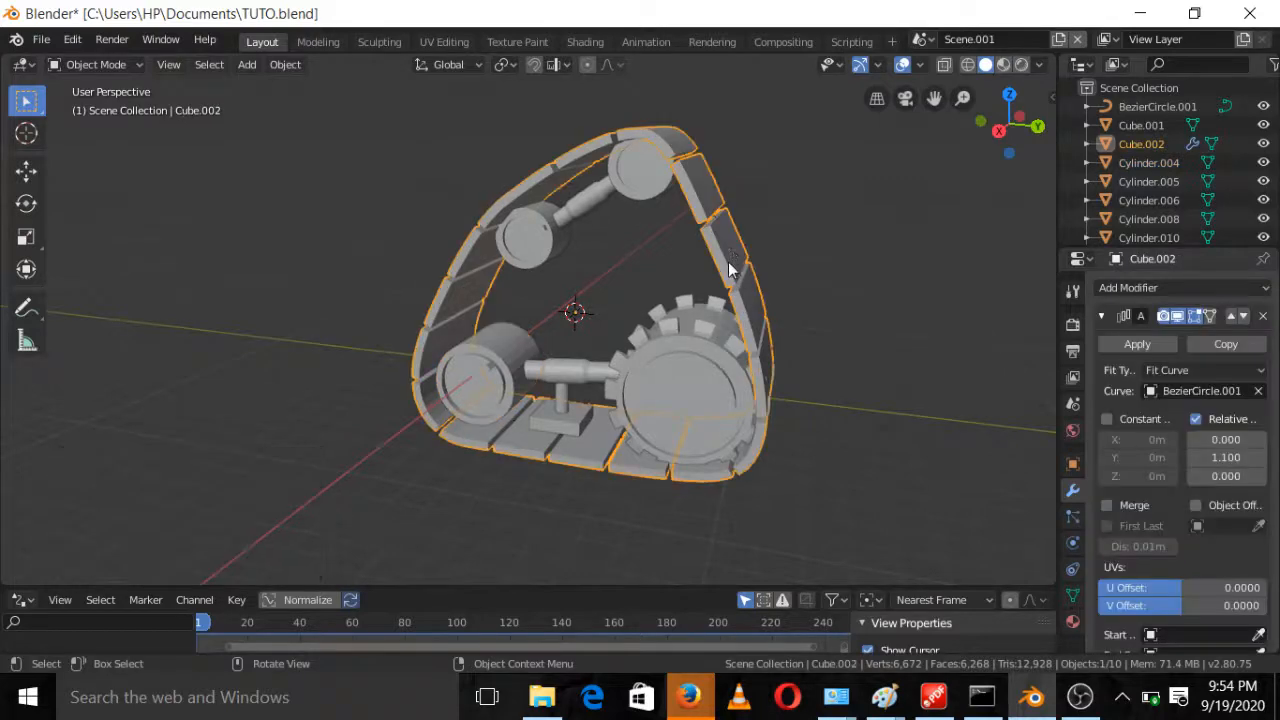
middle_drag(731, 266, 839, 271)
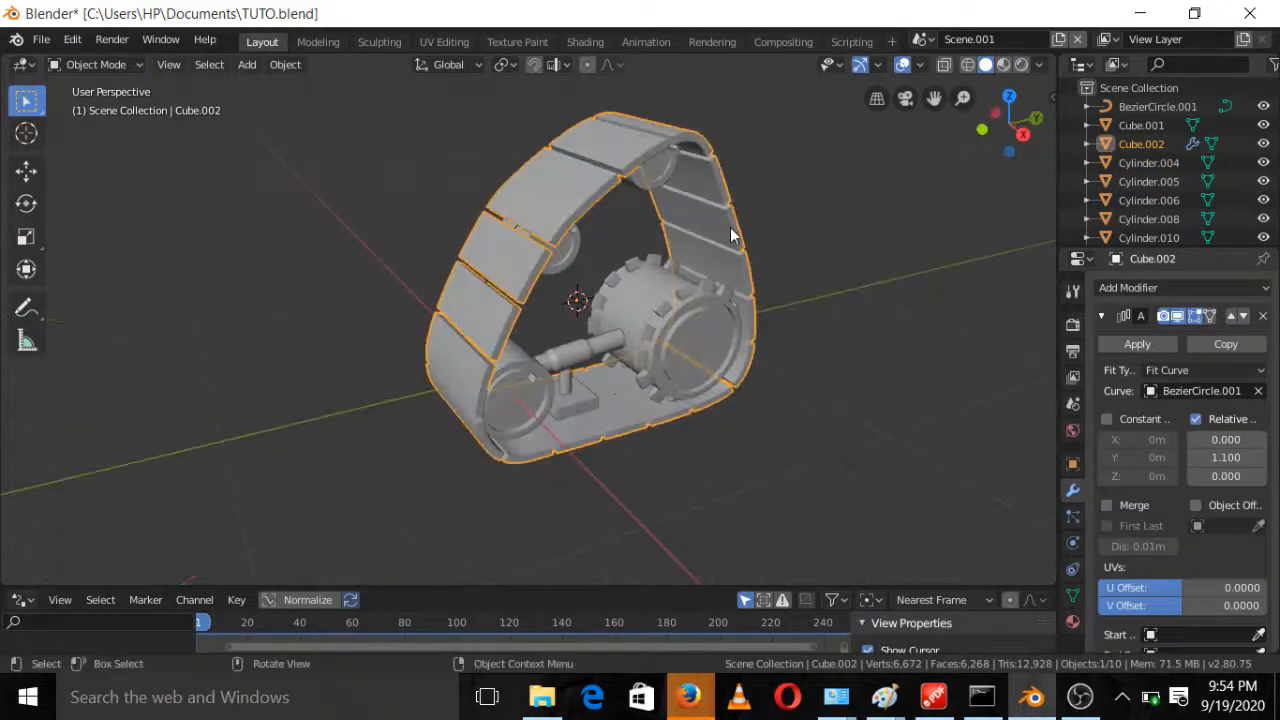
middle_drag(733, 232, 783, 304)
key(KP_3)
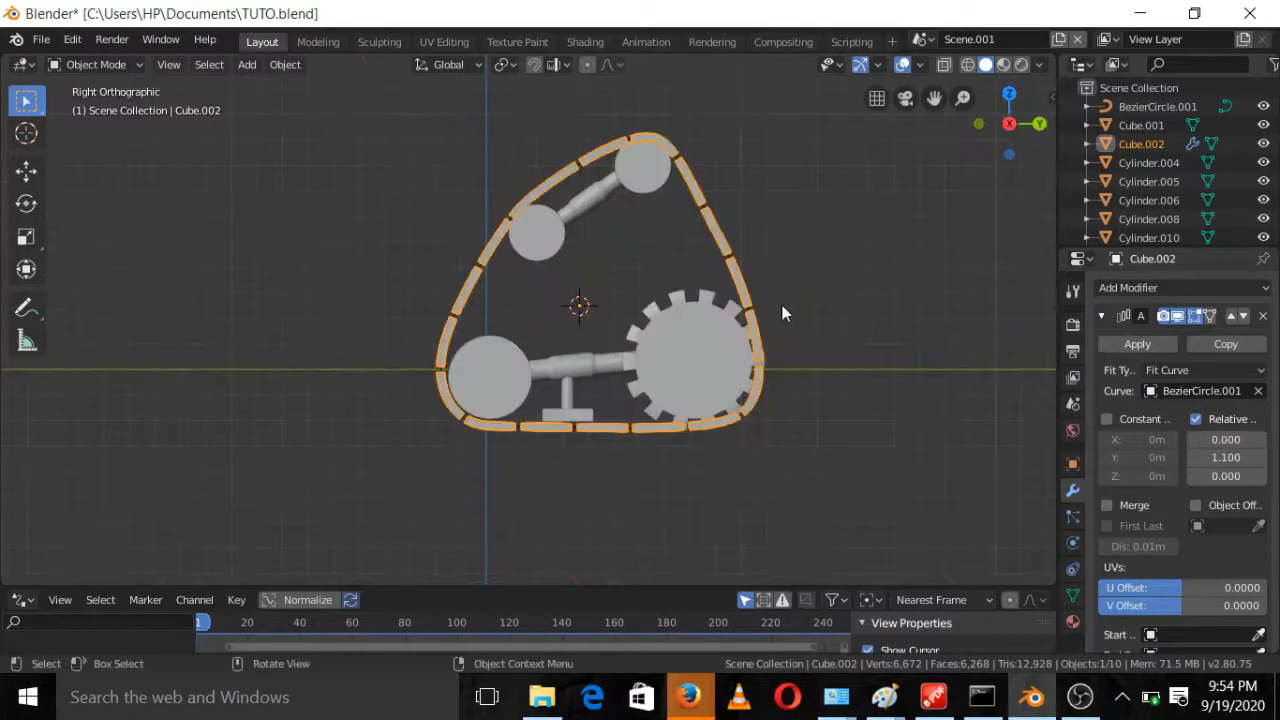
shift+middle_drag(757, 206, 792, 289)
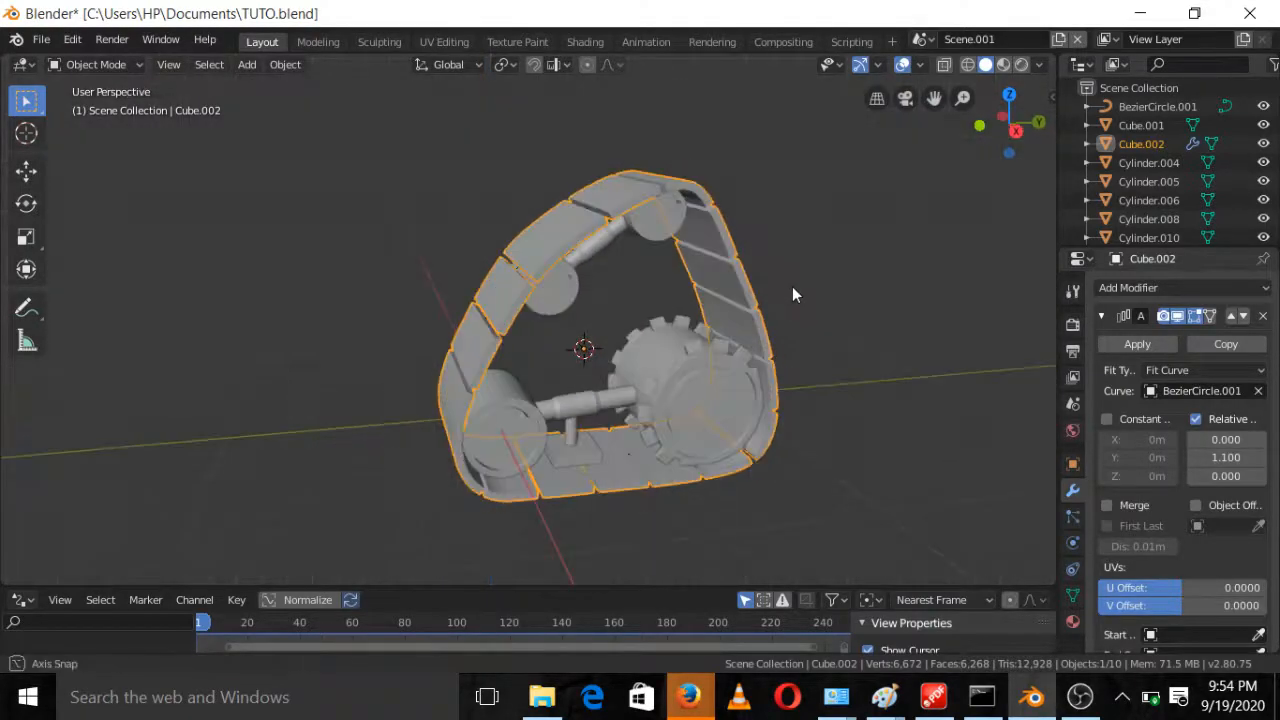
Try relative Y offsets of 1.4 and 0.9 in the track's Array modifier, and return the offset to 1.1
scroll(1270, 430, down, 4)
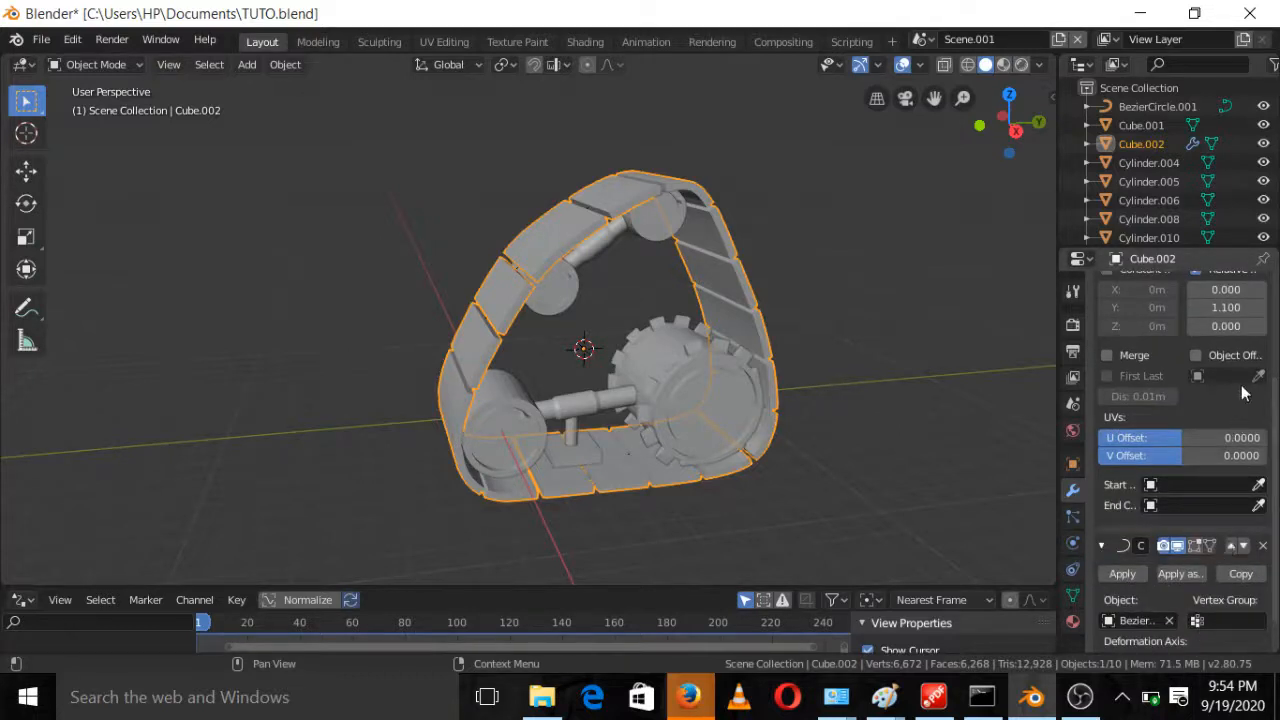
click(1261, 310)
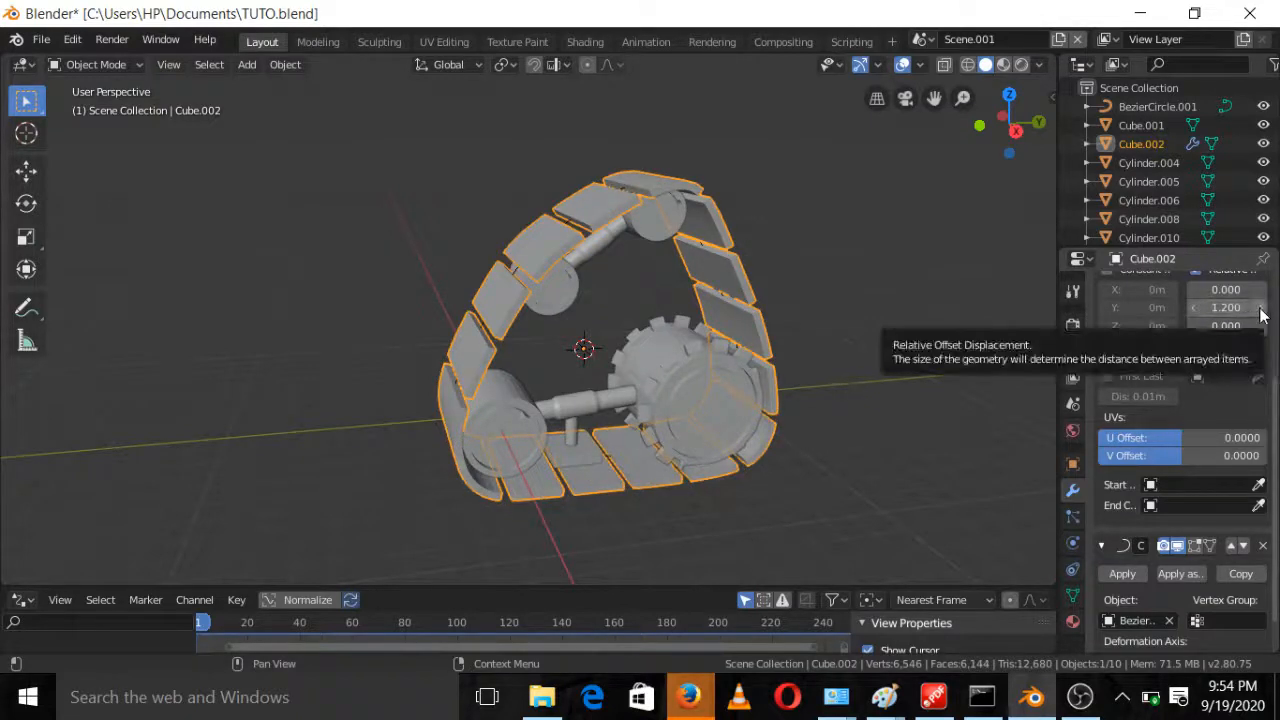
click(1261, 310)
click(1261, 310)
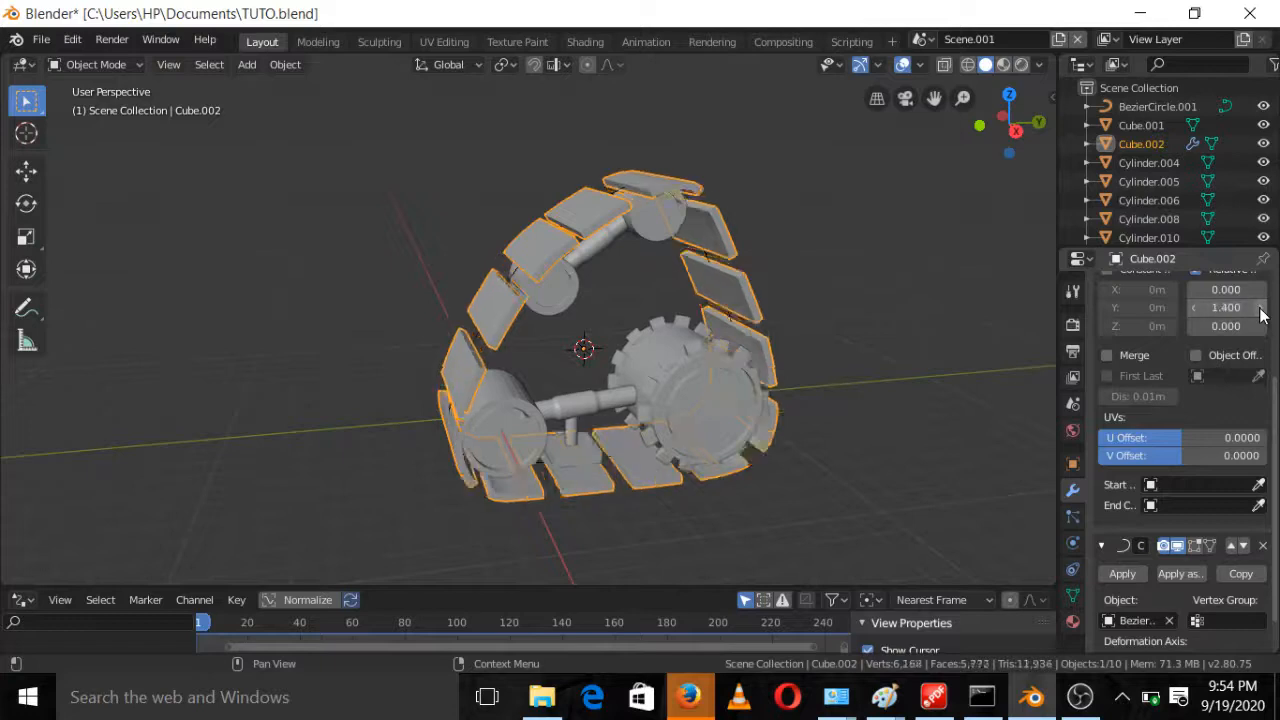
click(1195, 309)
click(1195, 309)
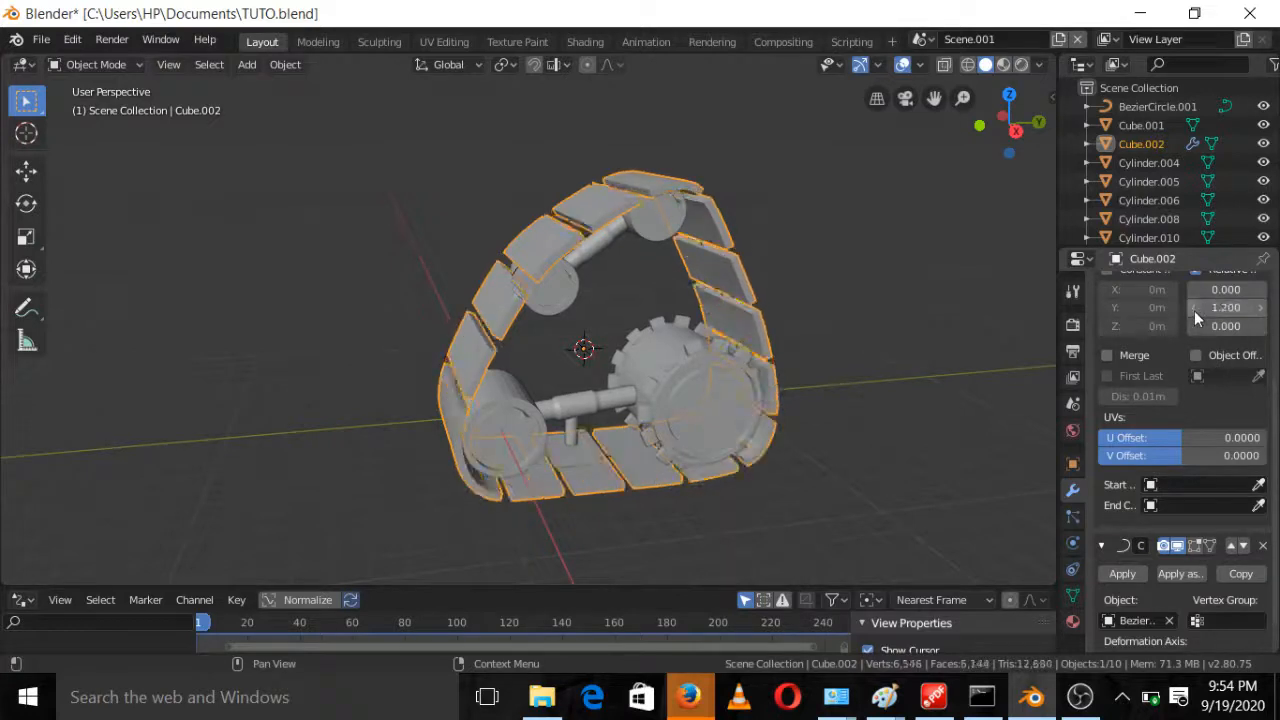
click(1195, 309)
click(1195, 310)
click(1195, 310)
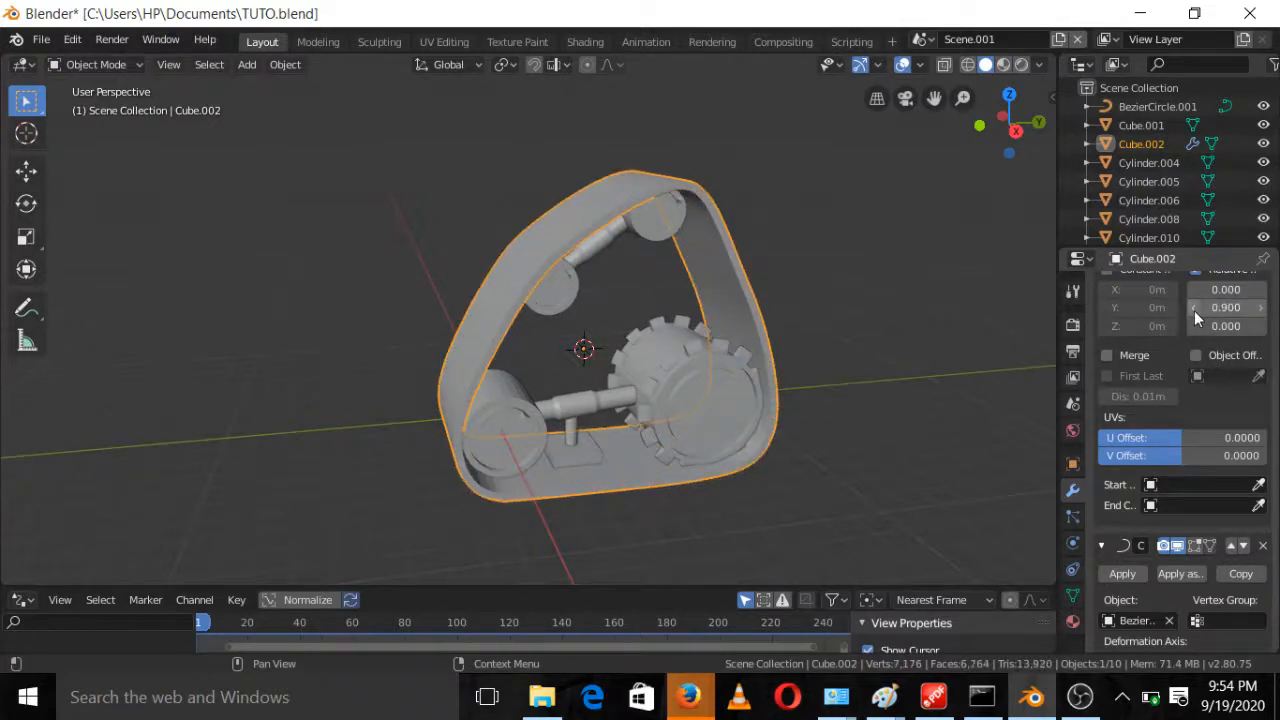
click(1261, 310)
click(1261, 310)
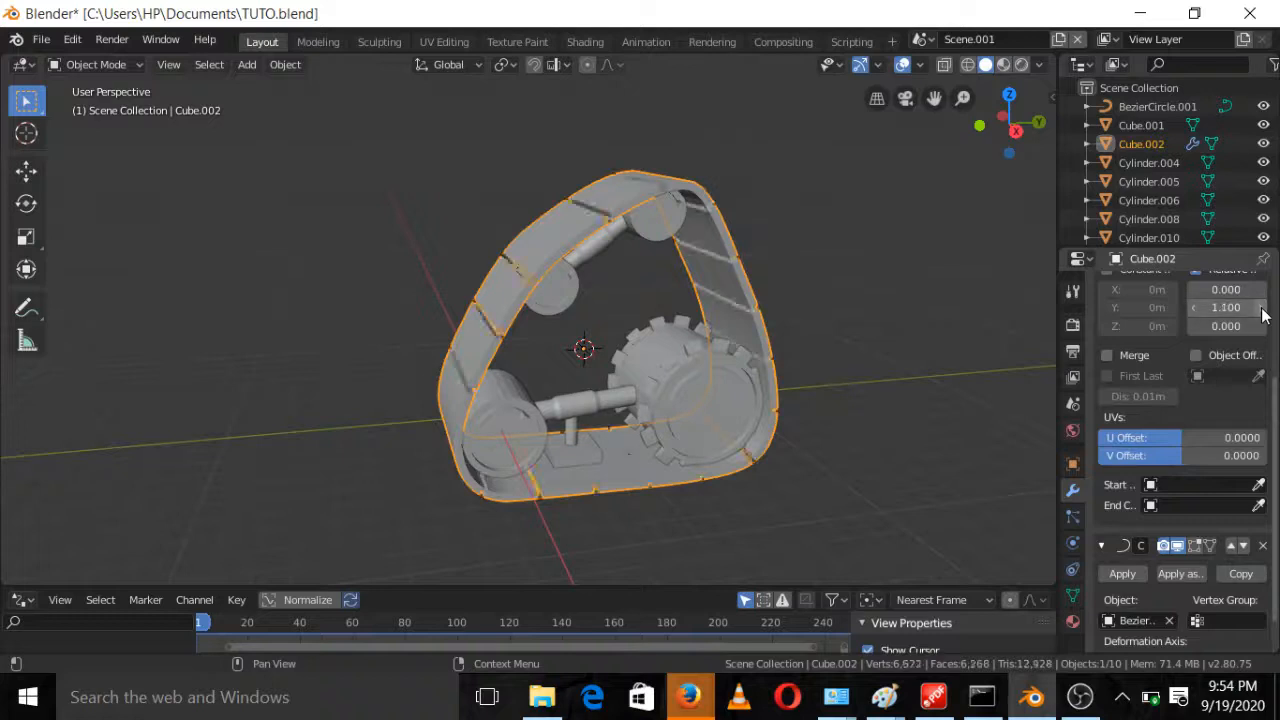
Set the Array modifier's relative Y offset to 1, and raise it to 1.2 to widen the gaps between links
click(1237, 308)
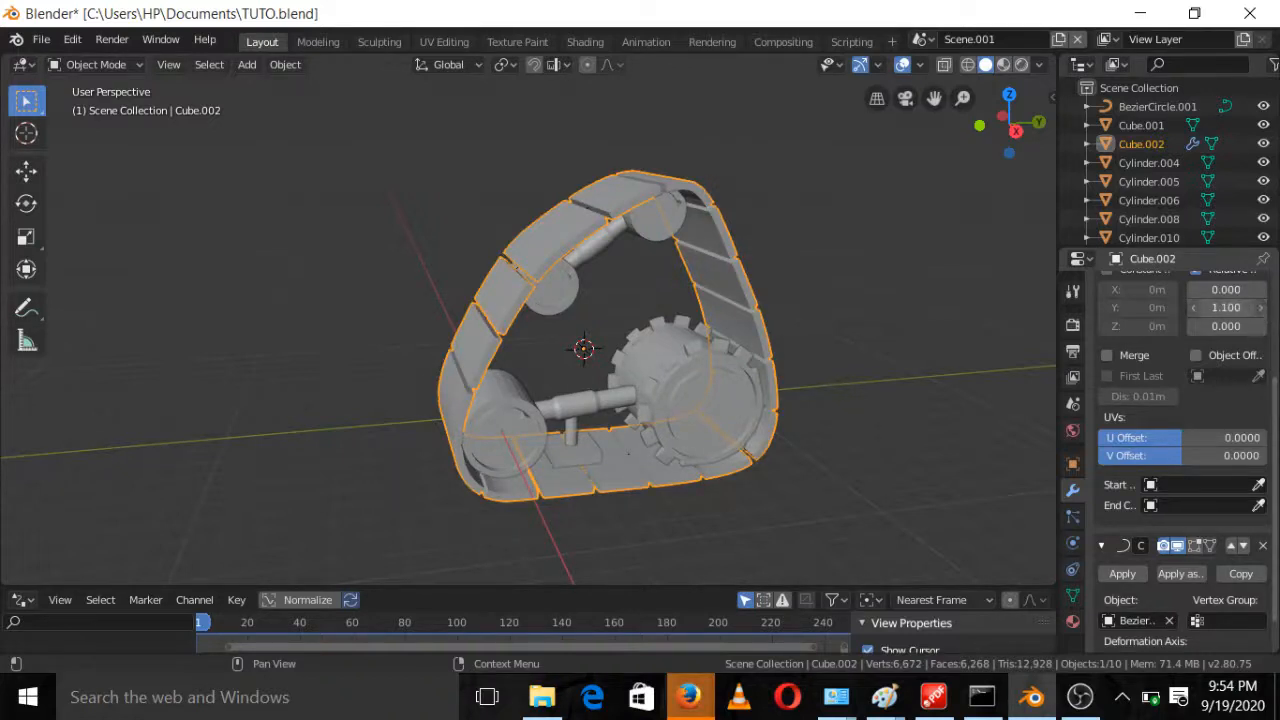
text(1)
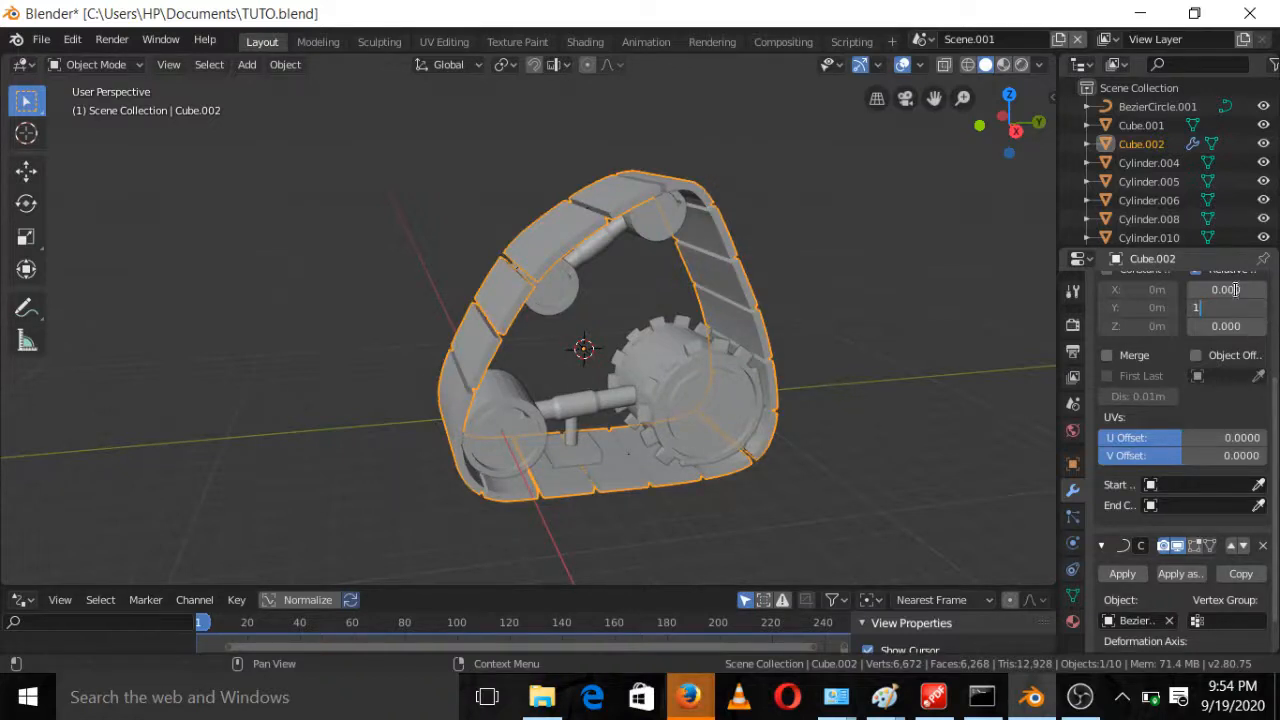
key(Return)
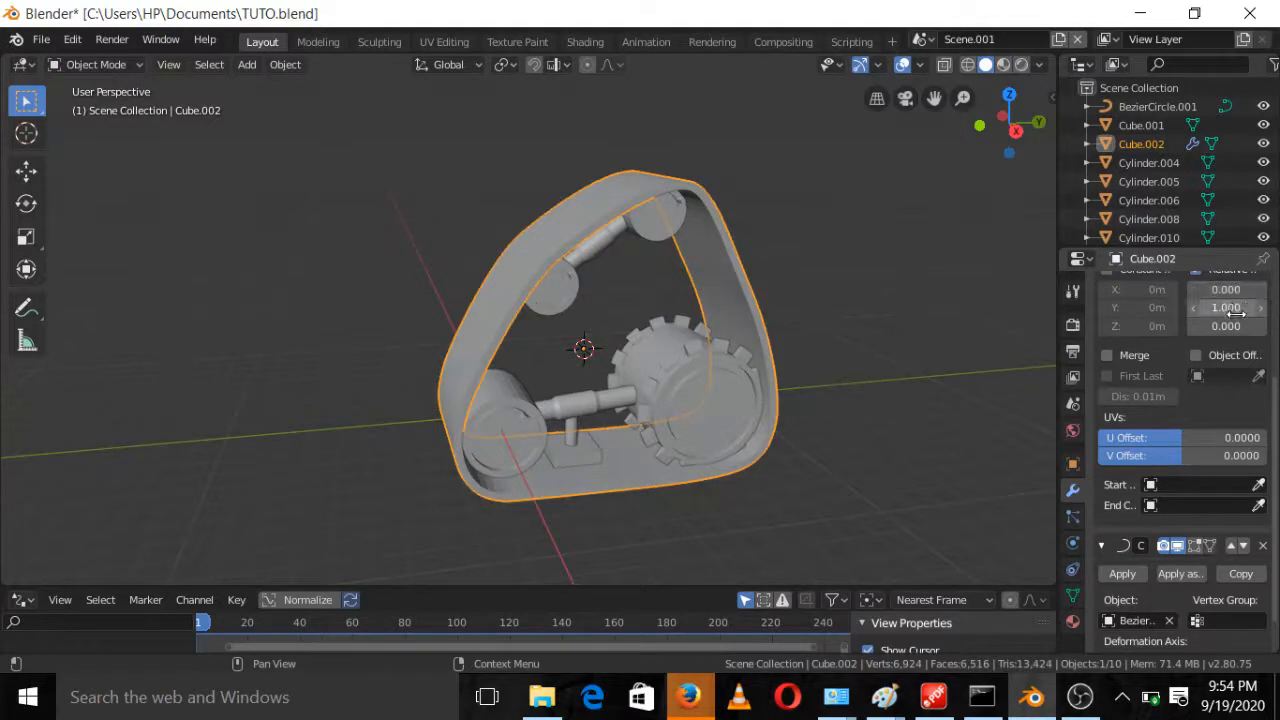
click(1261, 308)
click(1261, 308)
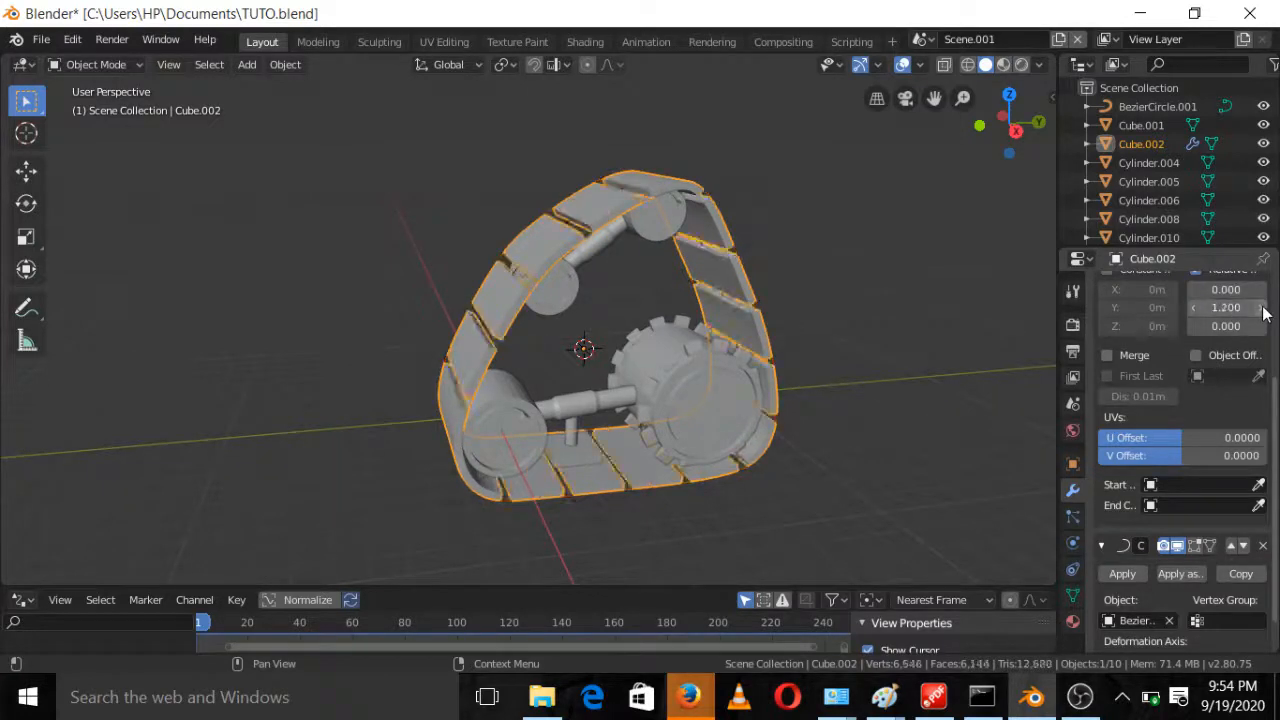
Scale the source slab's linked mesh along Y by about 1.19 in Edit Mode, and return to Object Mode
click(1015, 130)
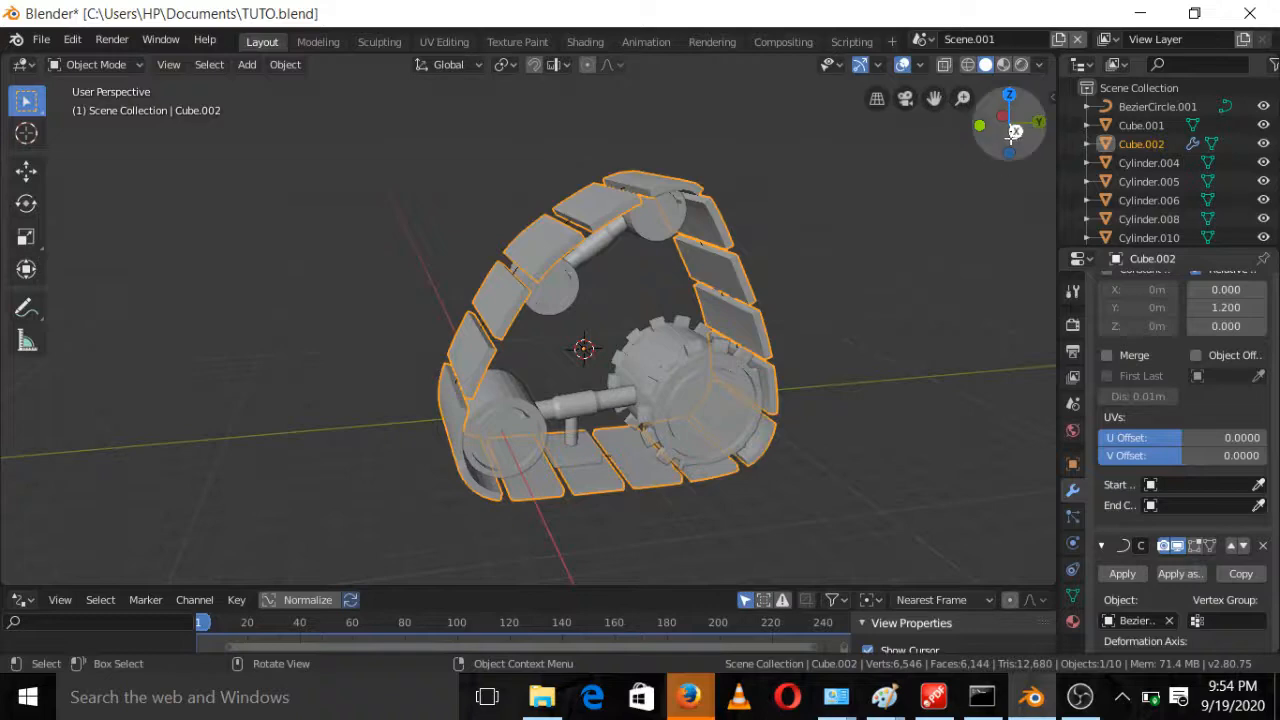
middle_drag(650, 302, 694, 375)
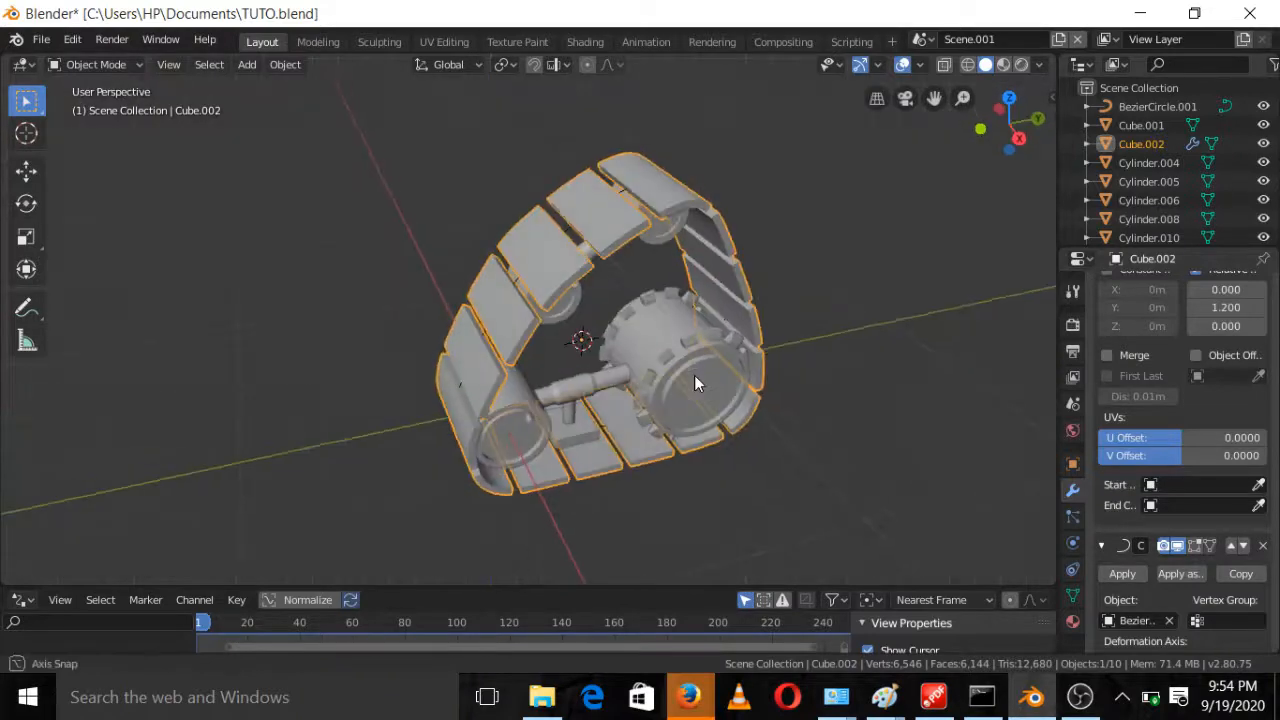
scroll(694, 375, up, 1)
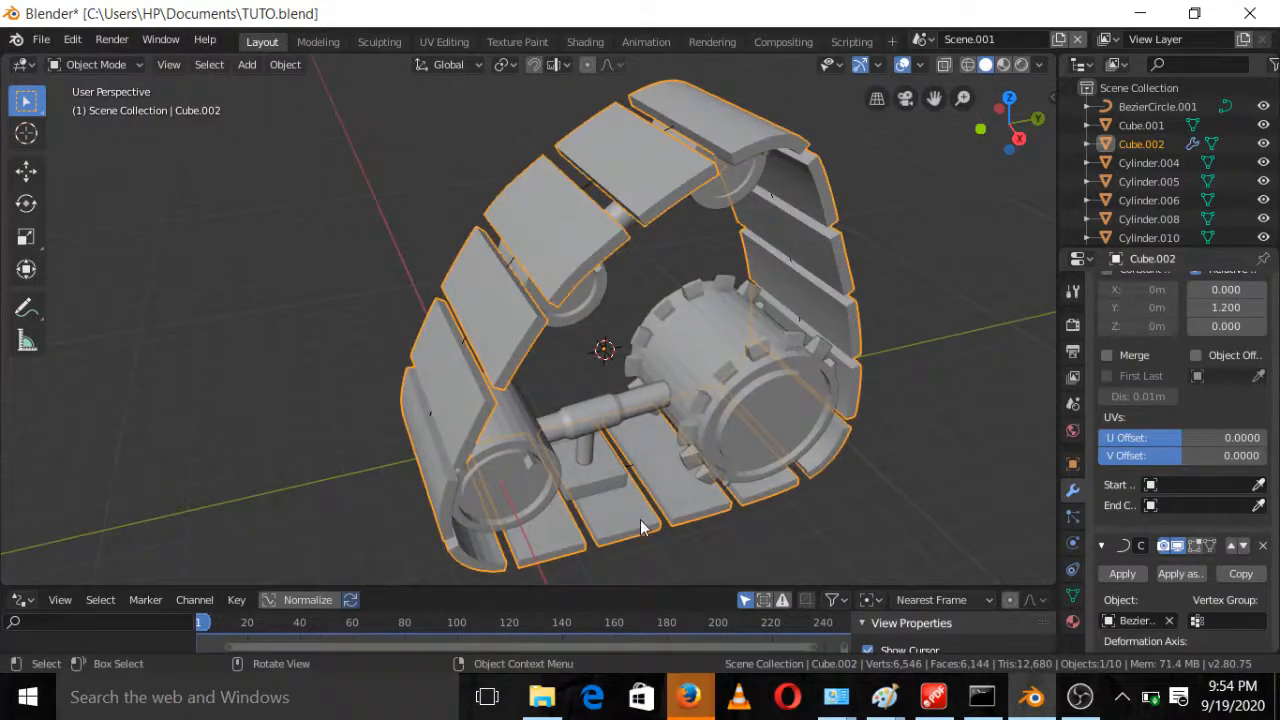
key(Tab)
key(l)
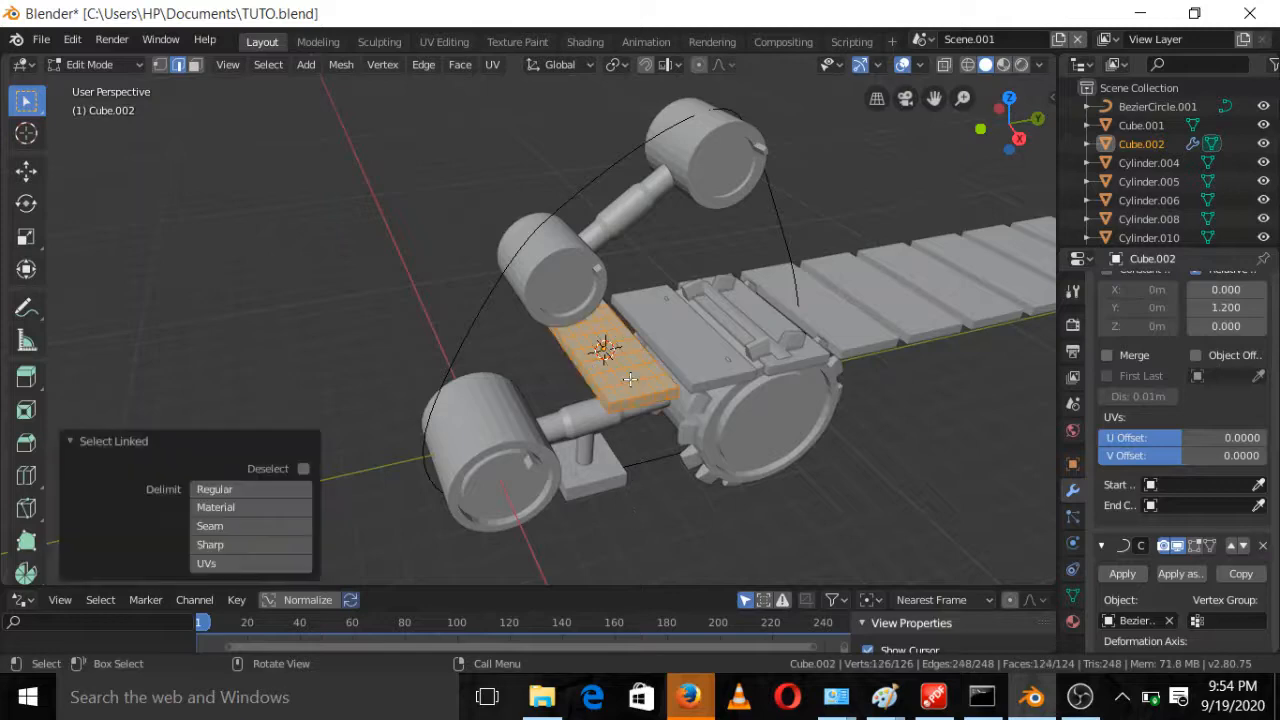
key(s)
key(y)
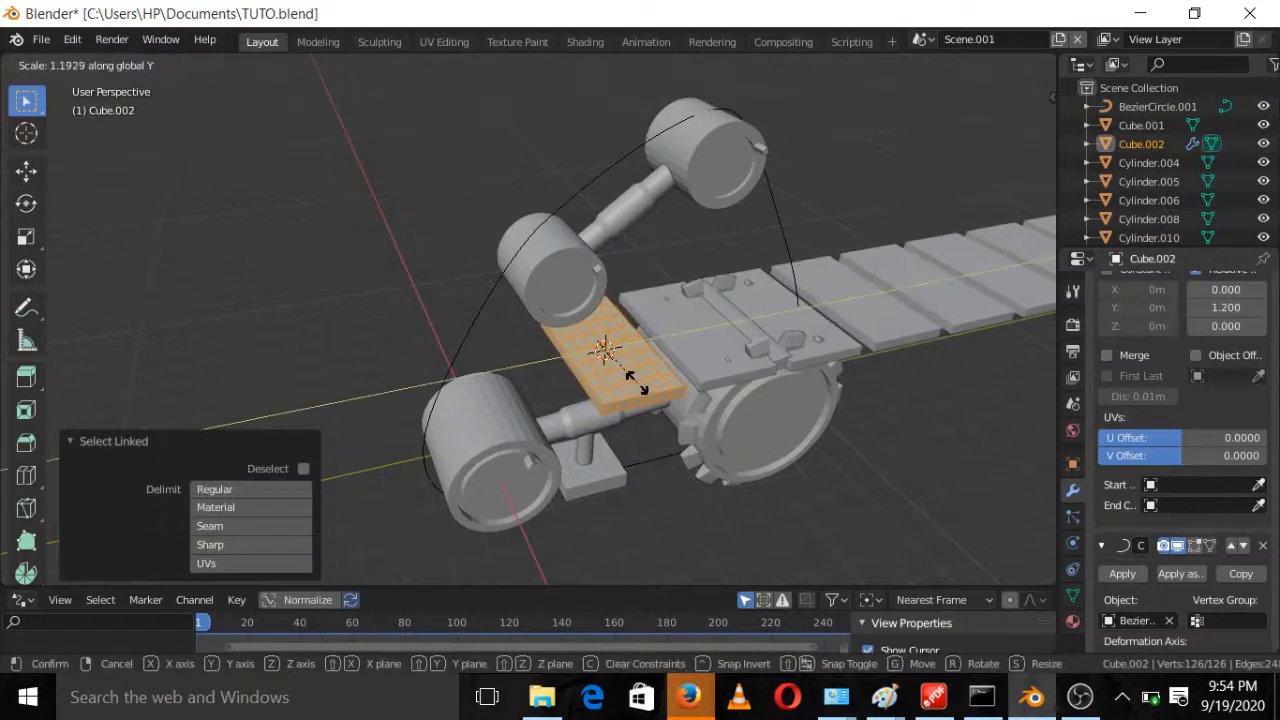
click(630, 378)
key(Tab)
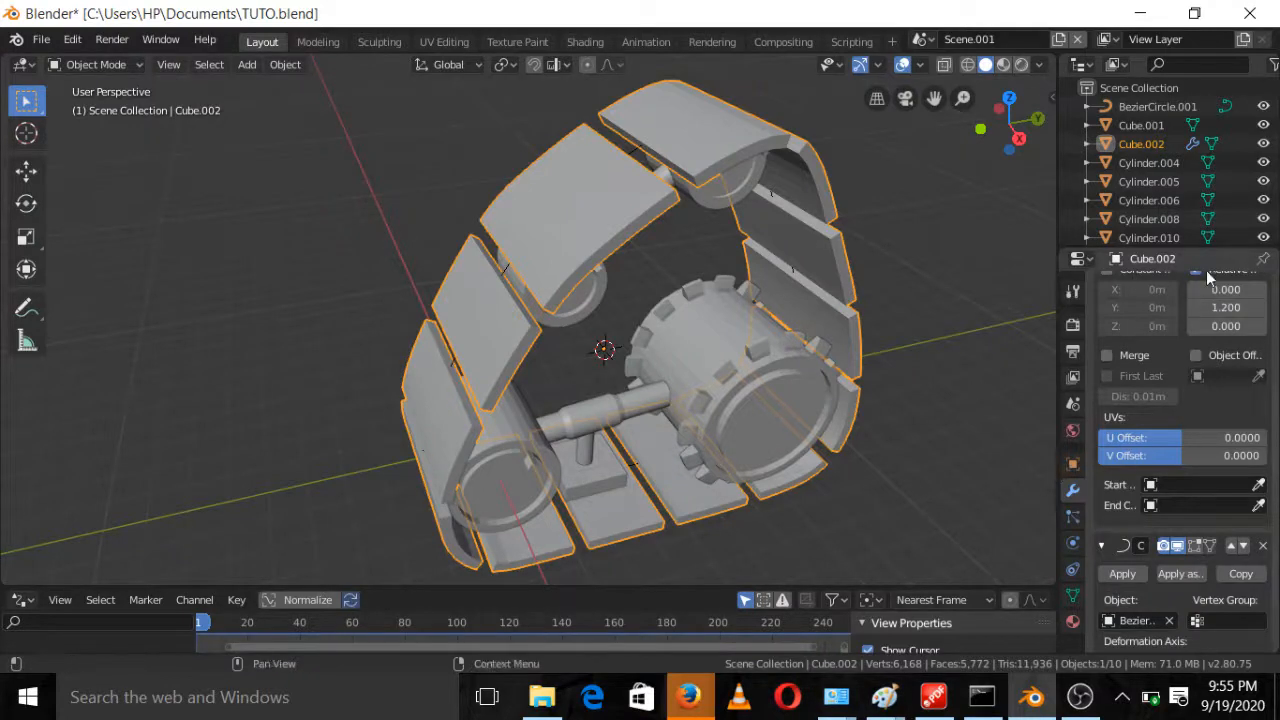
Try relative Y offsets of 1.3, 1.0 and 1.1 on the lengthened slabs, and return the offset to 1.2
drag(1225, 309, 1232, 312)
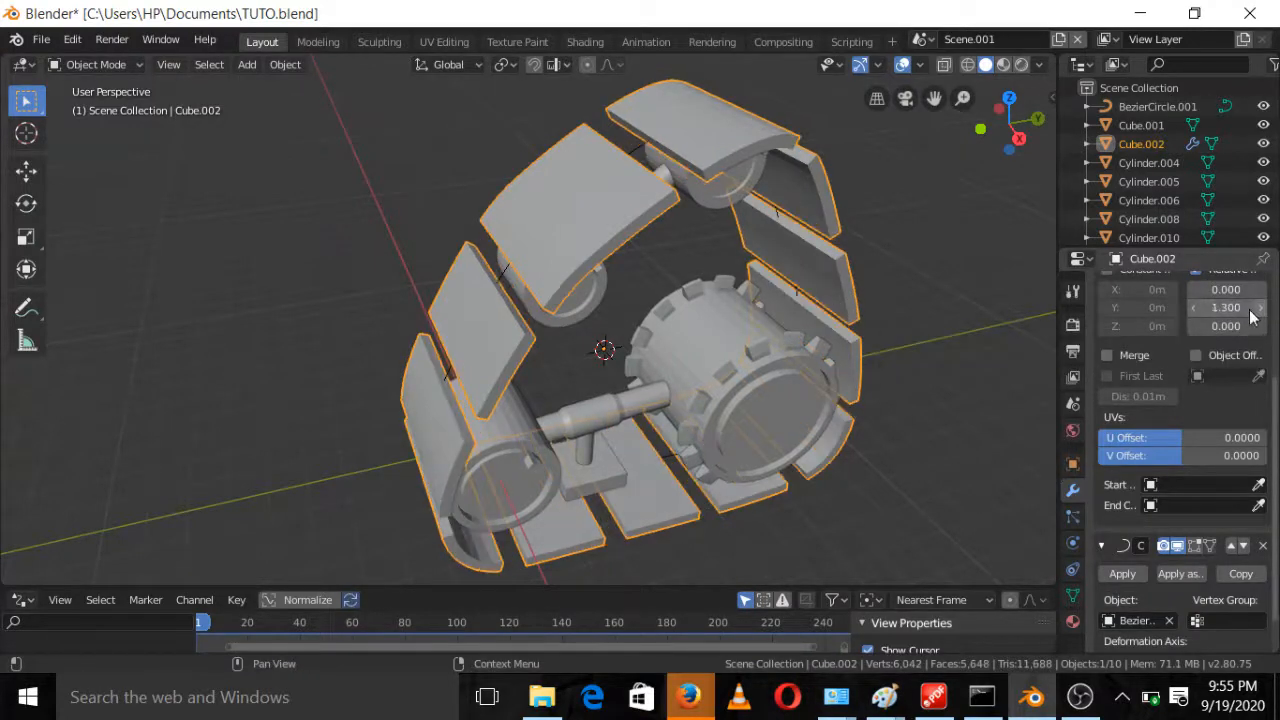
click(1193, 309)
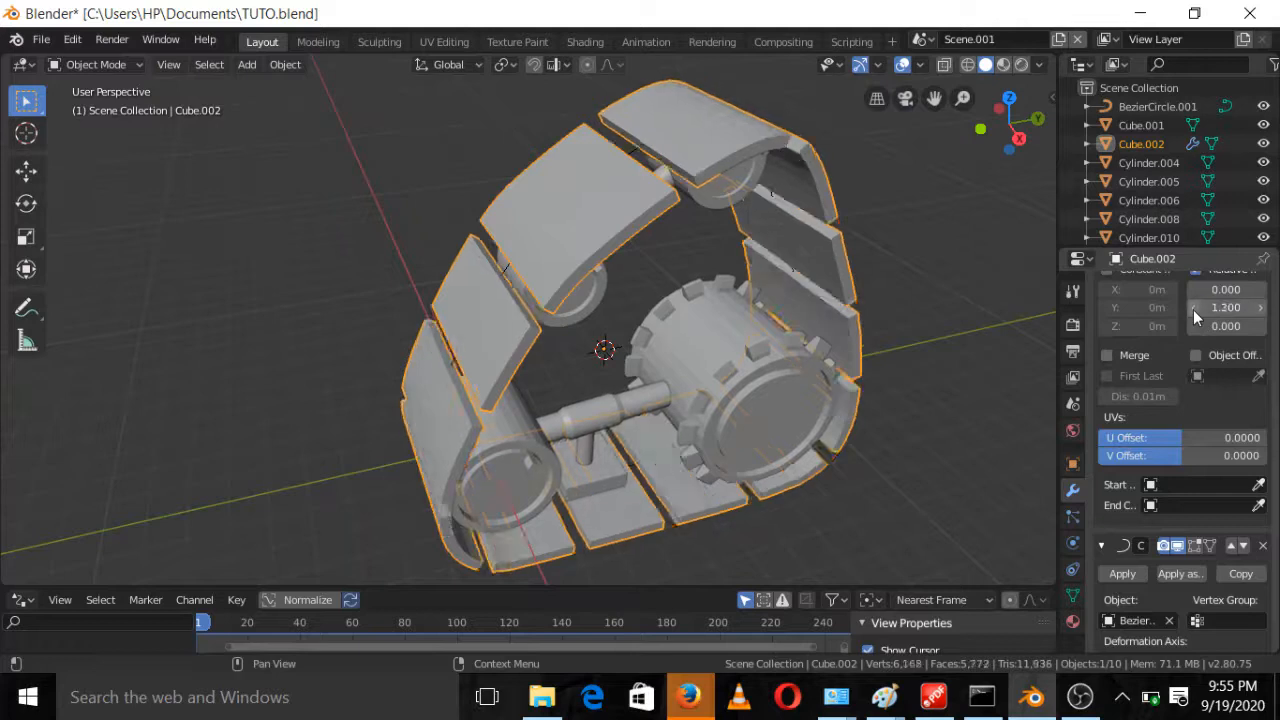
click(1193, 309)
click(1193, 309)
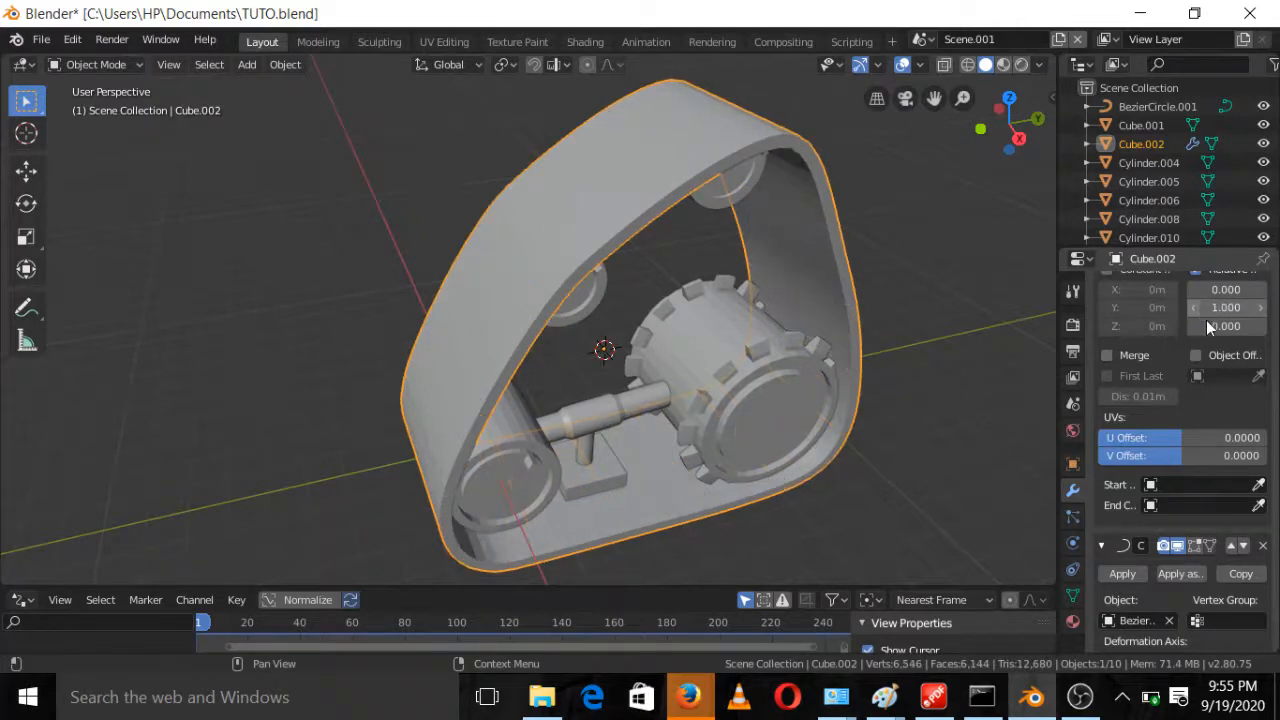
click(1261, 309)
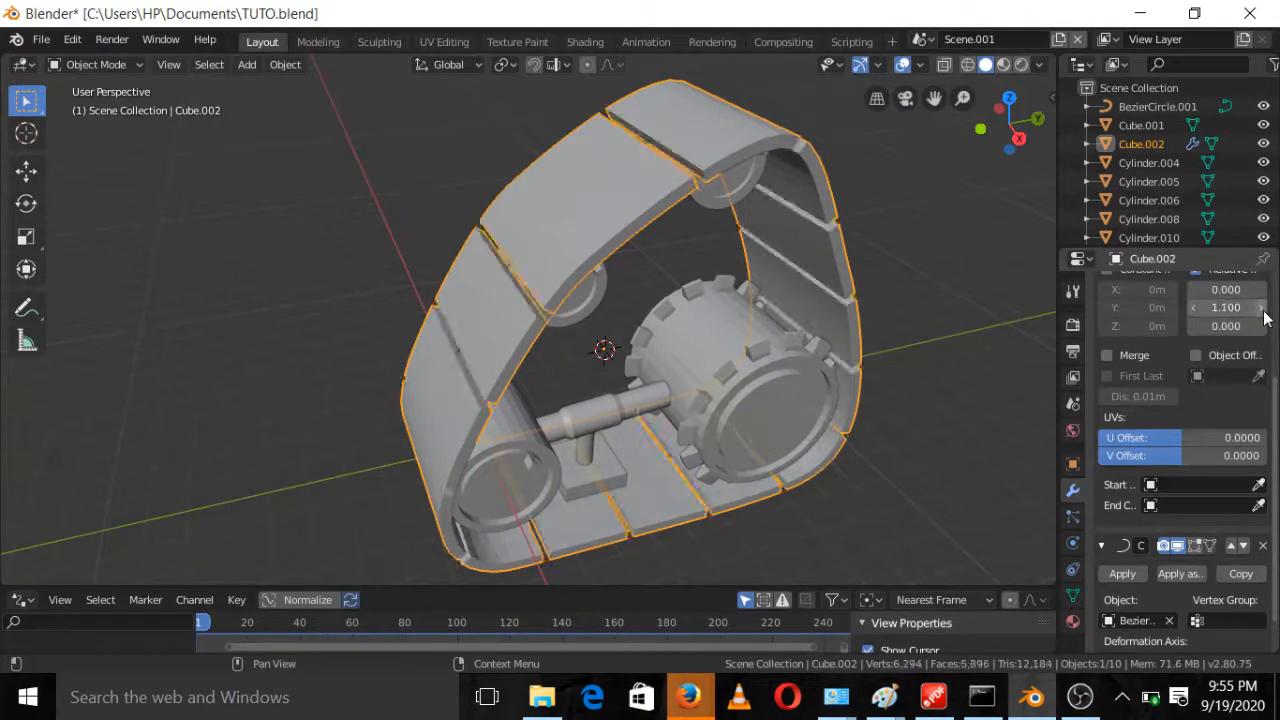
click(1262, 310)
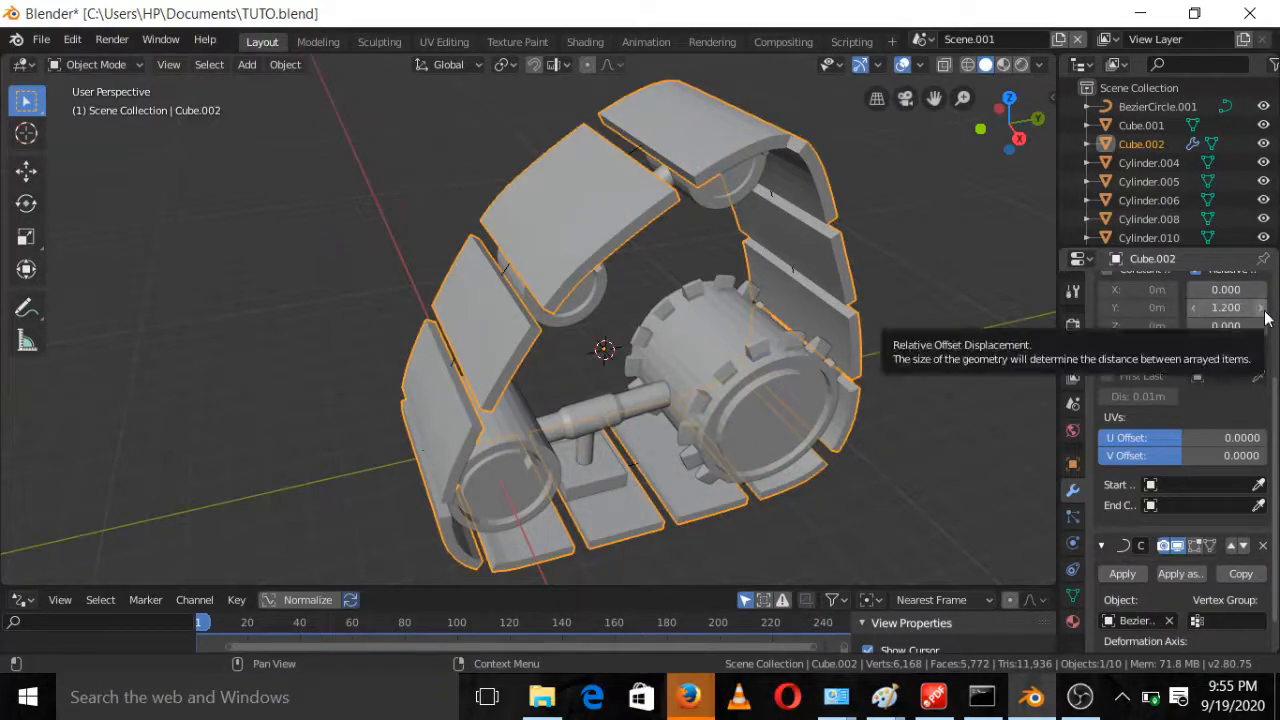
Try wider link spacing with a relative Y offset of 1.5, and reduce it to 1.4
click(1263, 311)
click(1263, 311)
click(1263, 311)
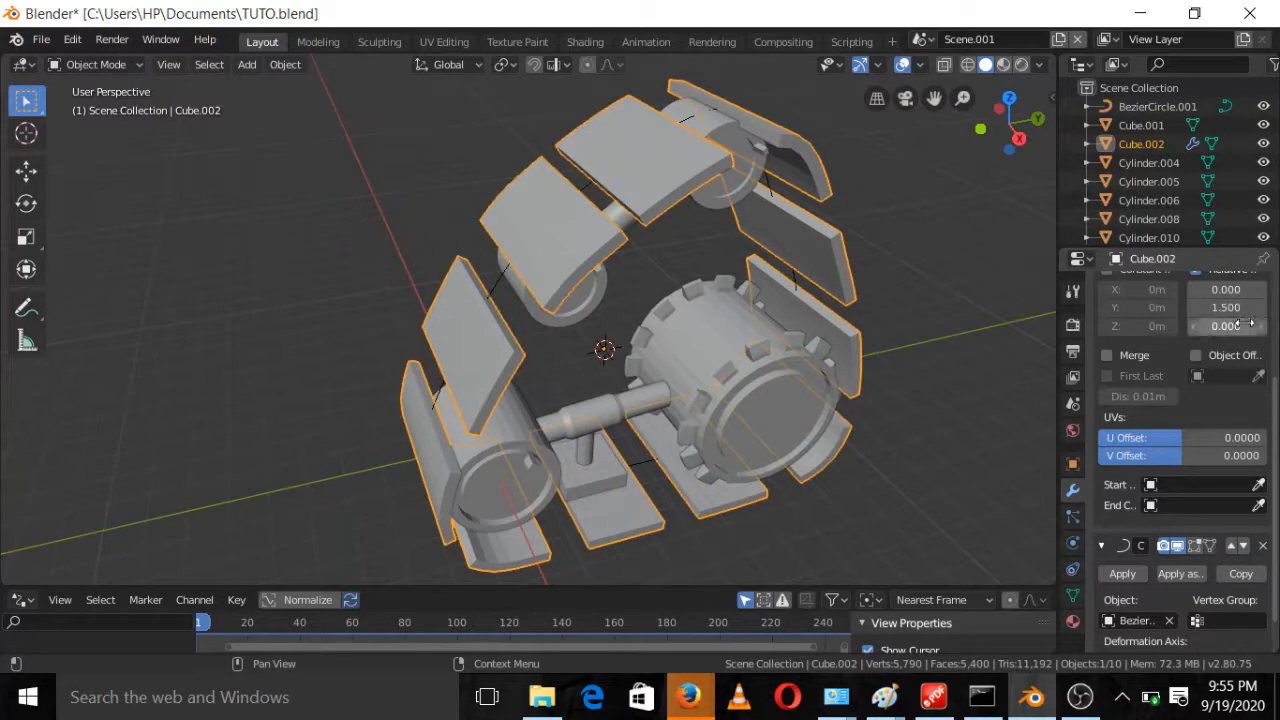
scroll(1230, 340, up, 2)
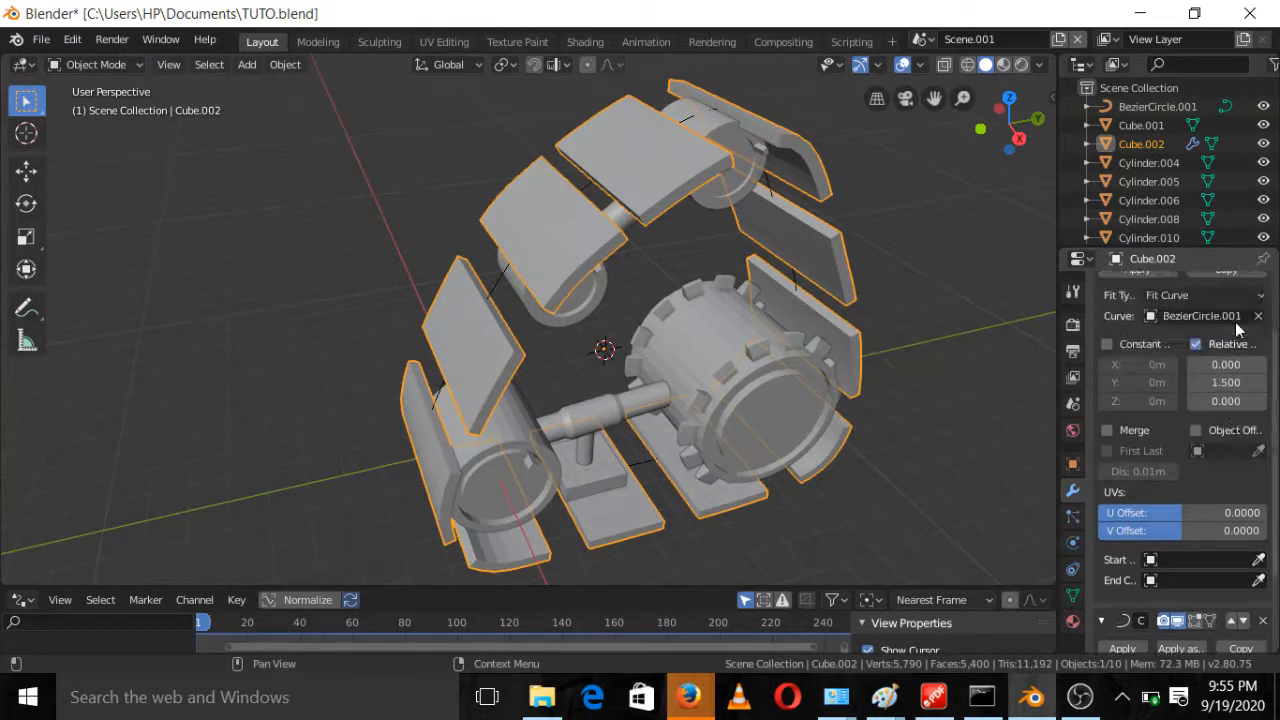
click(1198, 382)
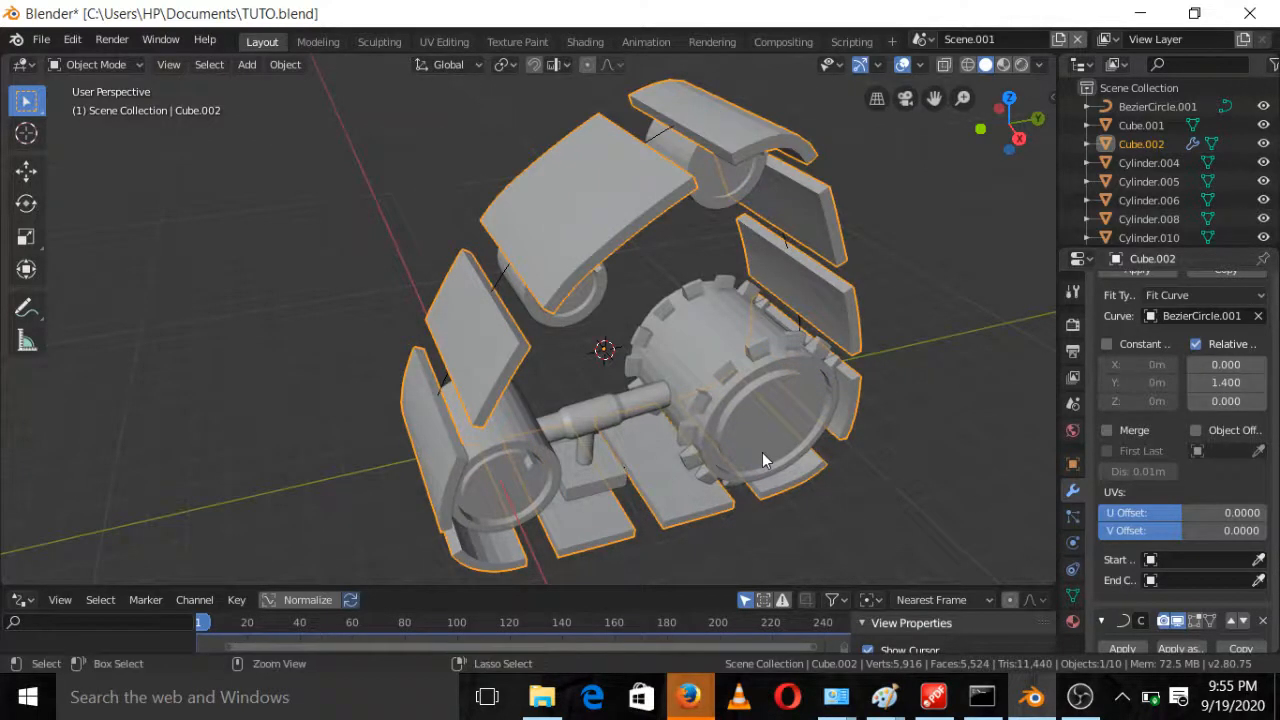
Undo the latest offset changes on the track's array, stepping through the history to a relative Y offset of 1.2
key(ctrl+z)
key(ctrl+z)
key(ctrl+z)
key(ctrl+z)
key(ctrl+z)
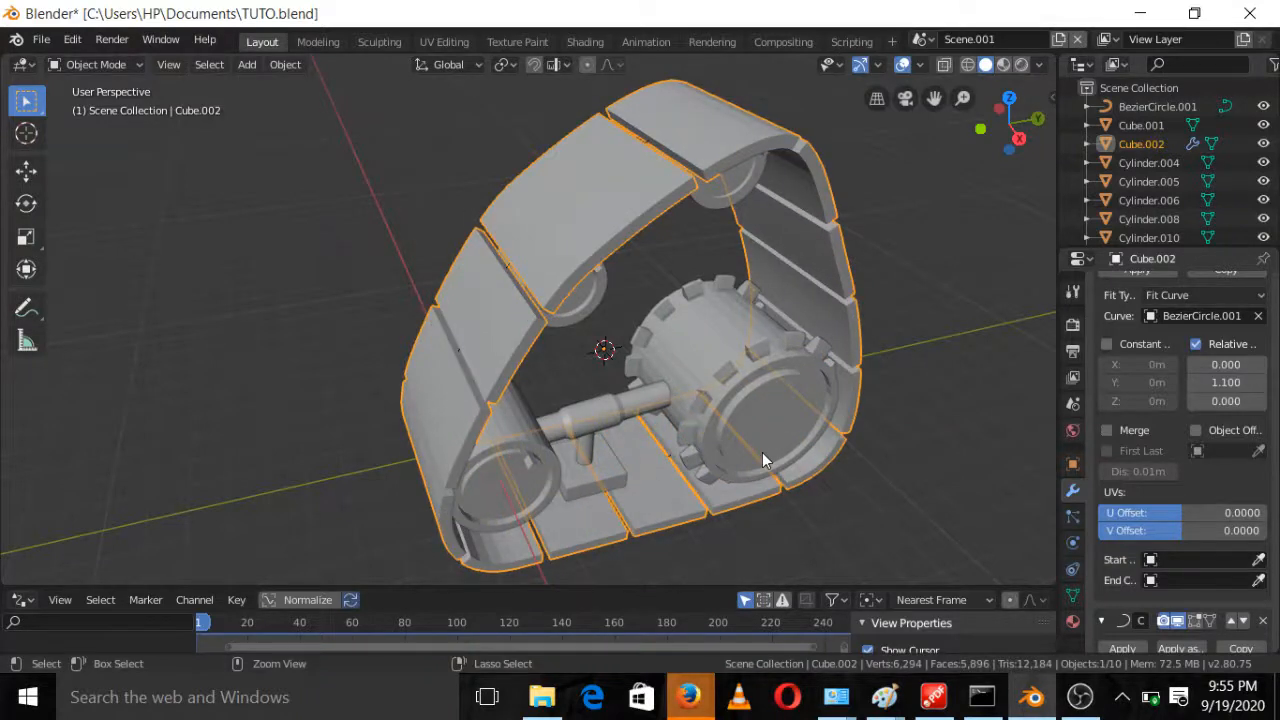
key(ctrl+z)
key(ctrl+shift+z)
key(ctrl+shift+z)
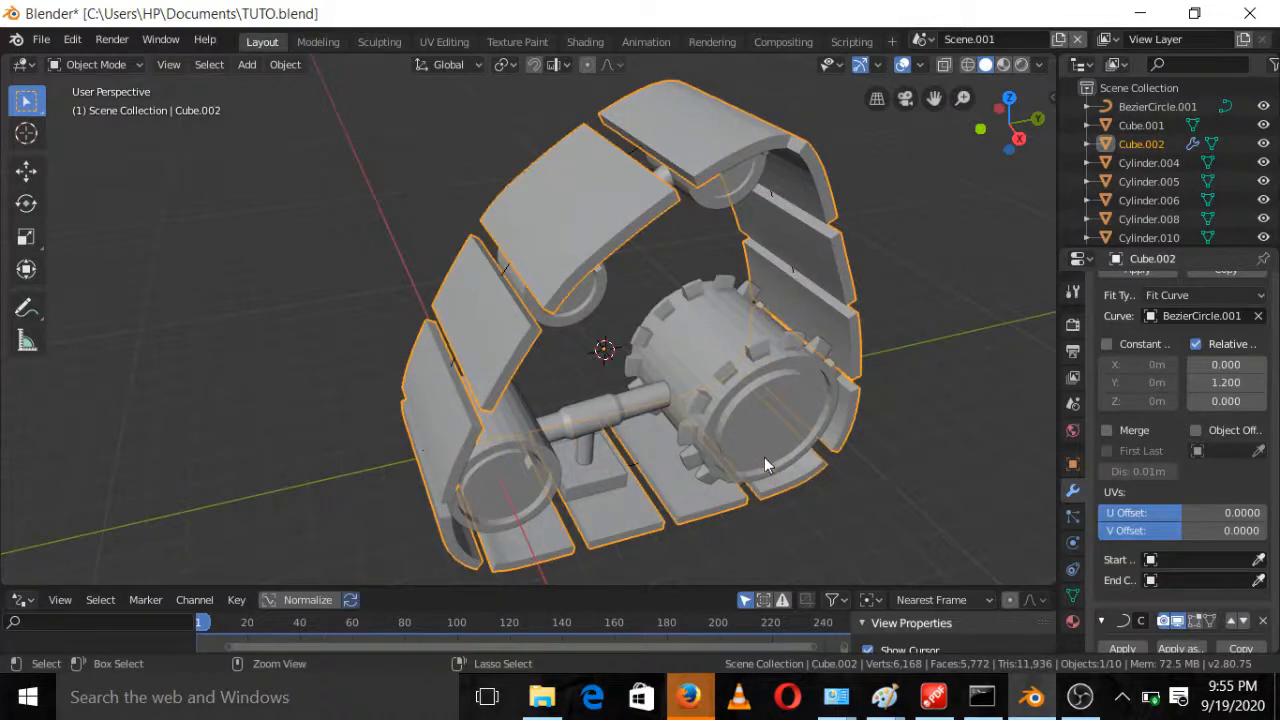
key(Tab)
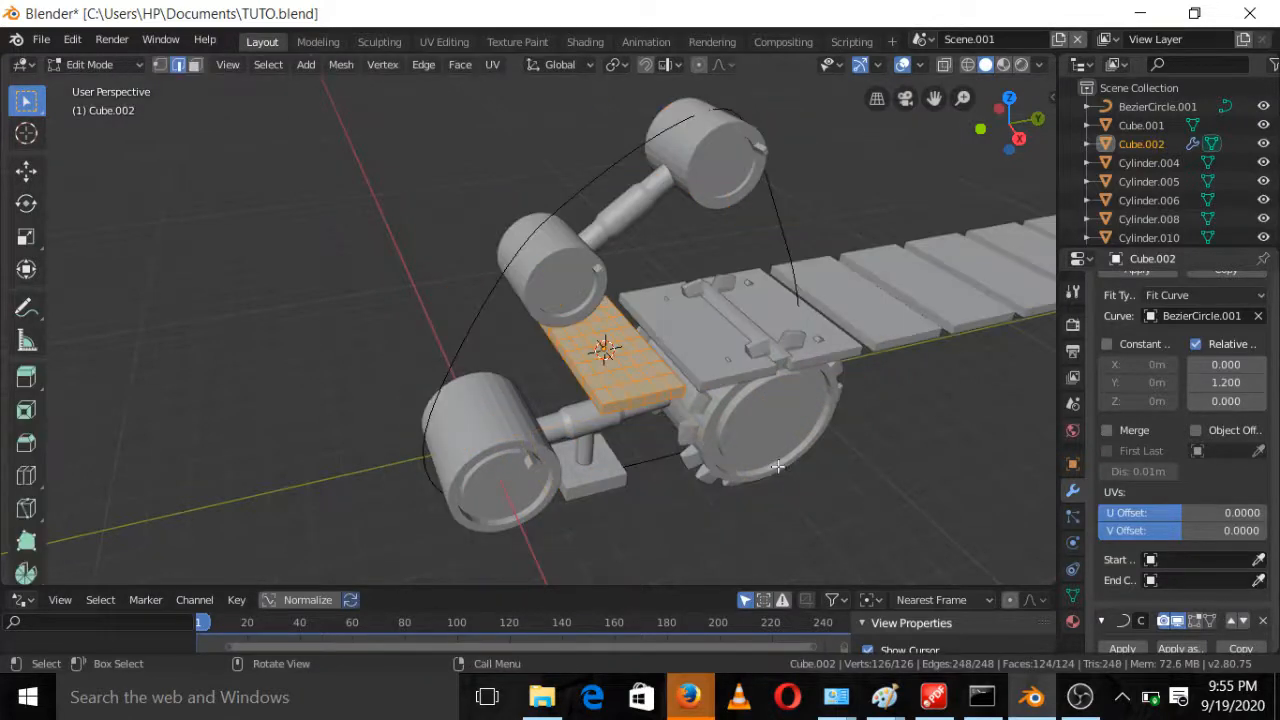
key(Tab)
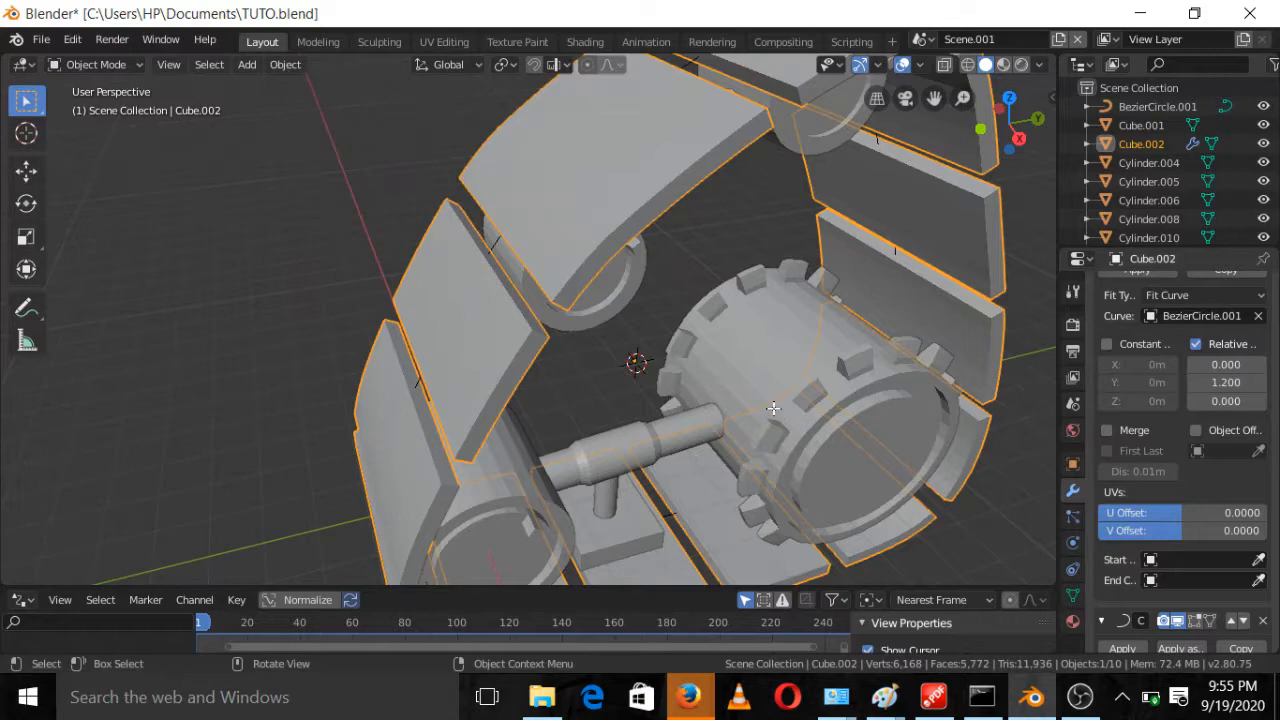
key(Tab)
scroll(733, 404, up, 2)
key(g)
key(y)
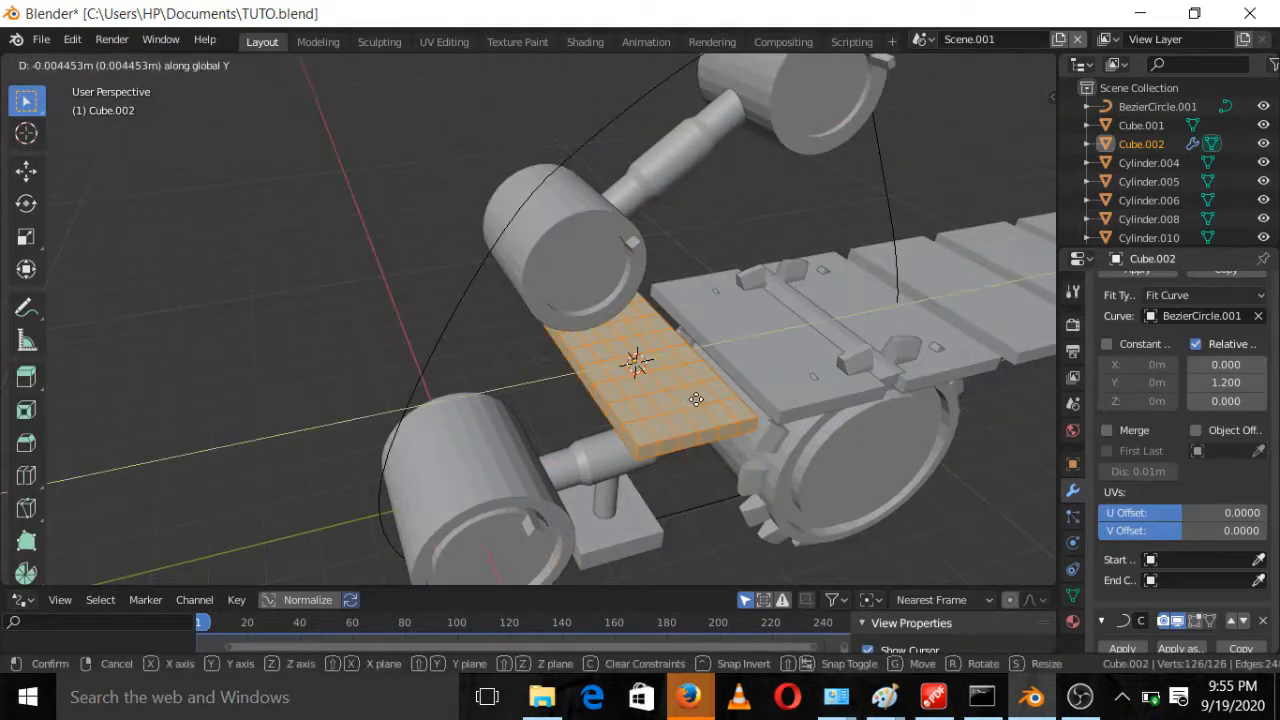
right_click(698, 400)
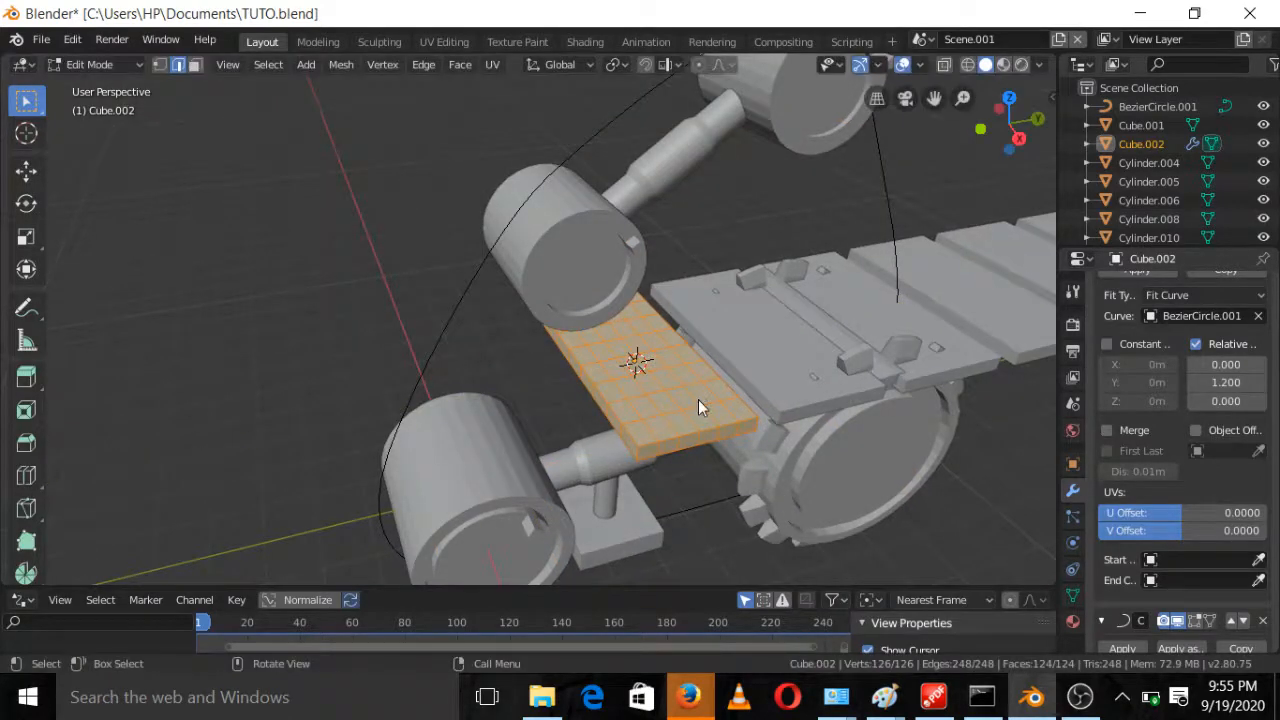
key(Tab)
Move the far edge loop of the source slab about 0.077 m along Y in Edit Mode, and return to solid-shaded Object Mode
key(Tab)
middle_drag(741, 419, 630, 398)
scroll(682, 458, down, 2)
key(KP_7)
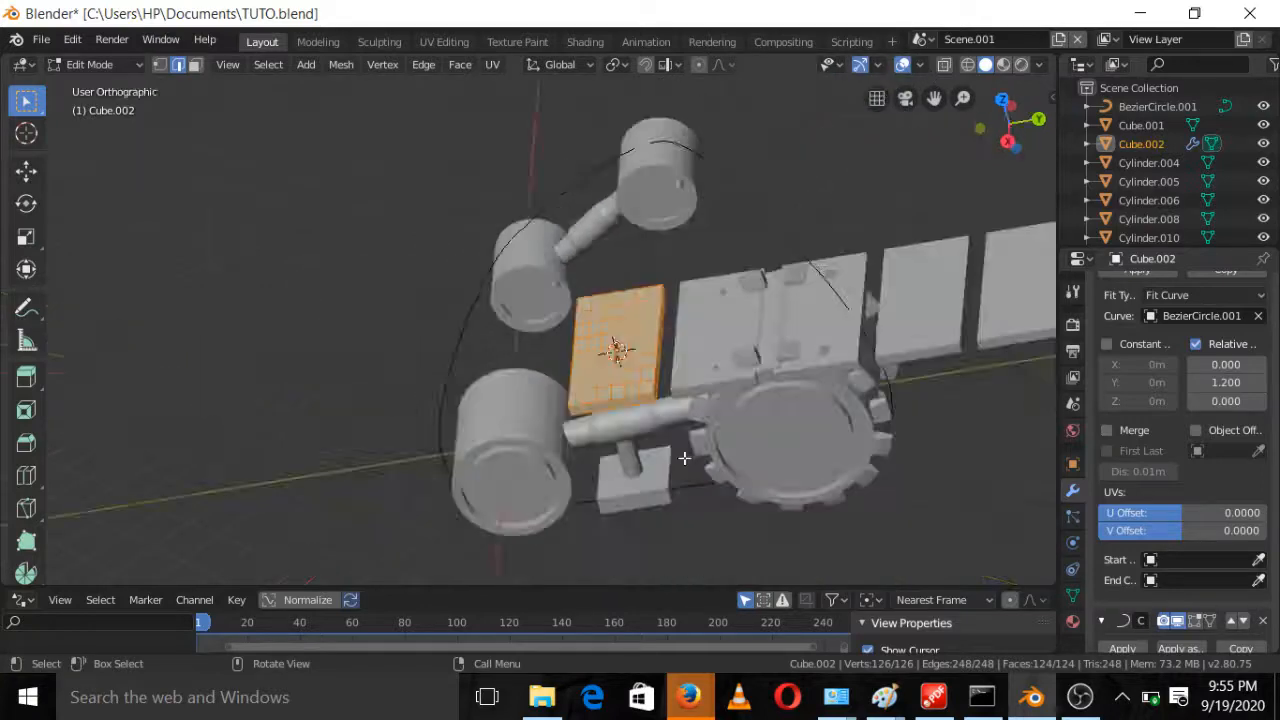
click(967, 64)
key(alt+a)
key(b)
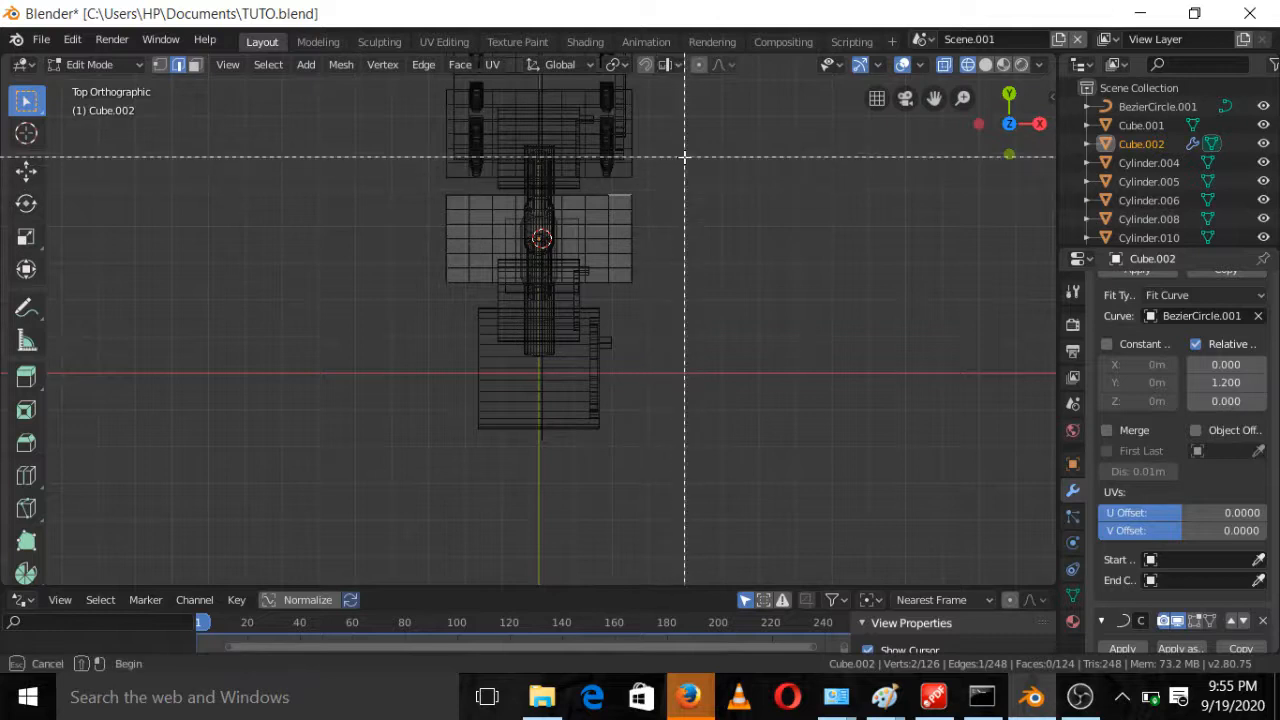
drag(660, 166, 421, 200)
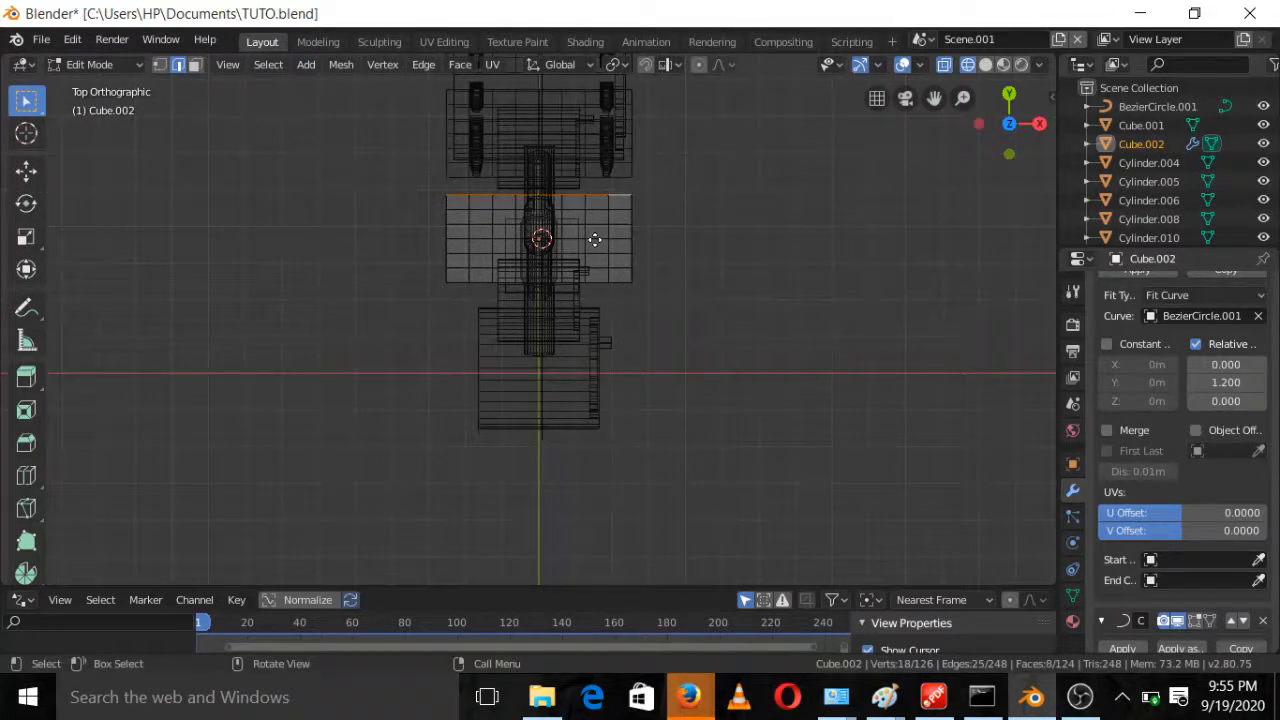
key(g)
key(y)
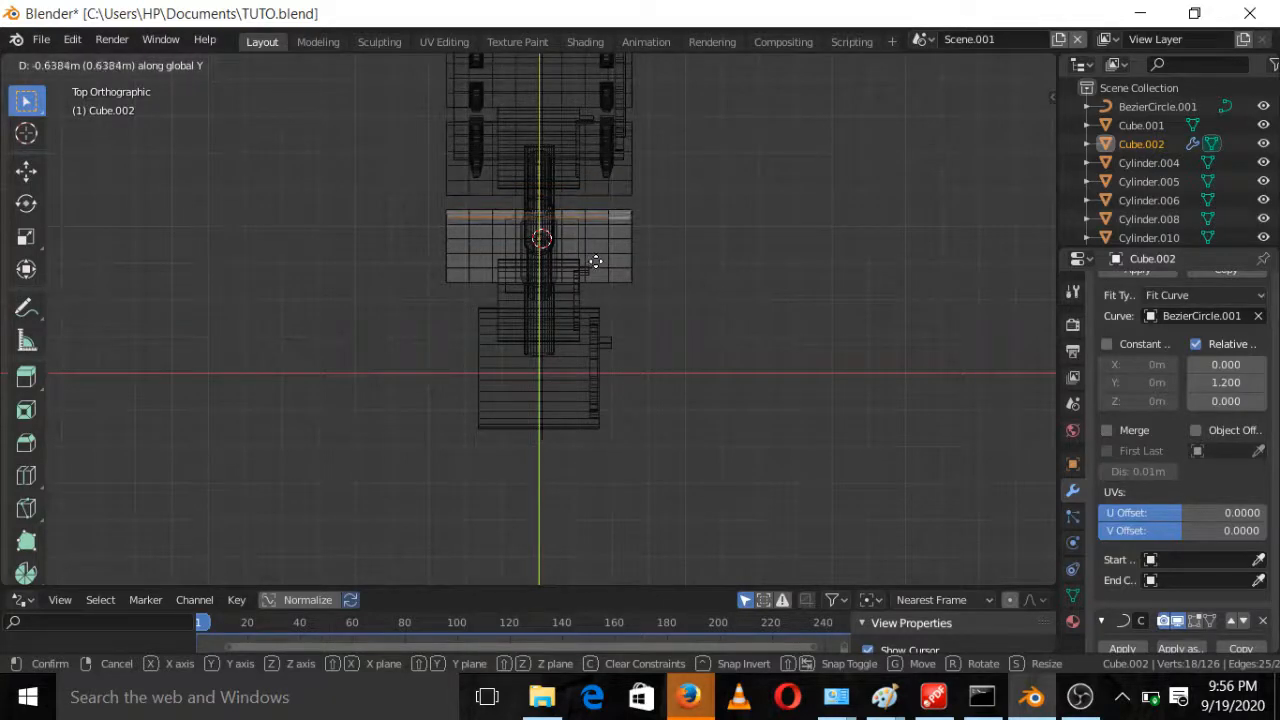
click(600, 239)
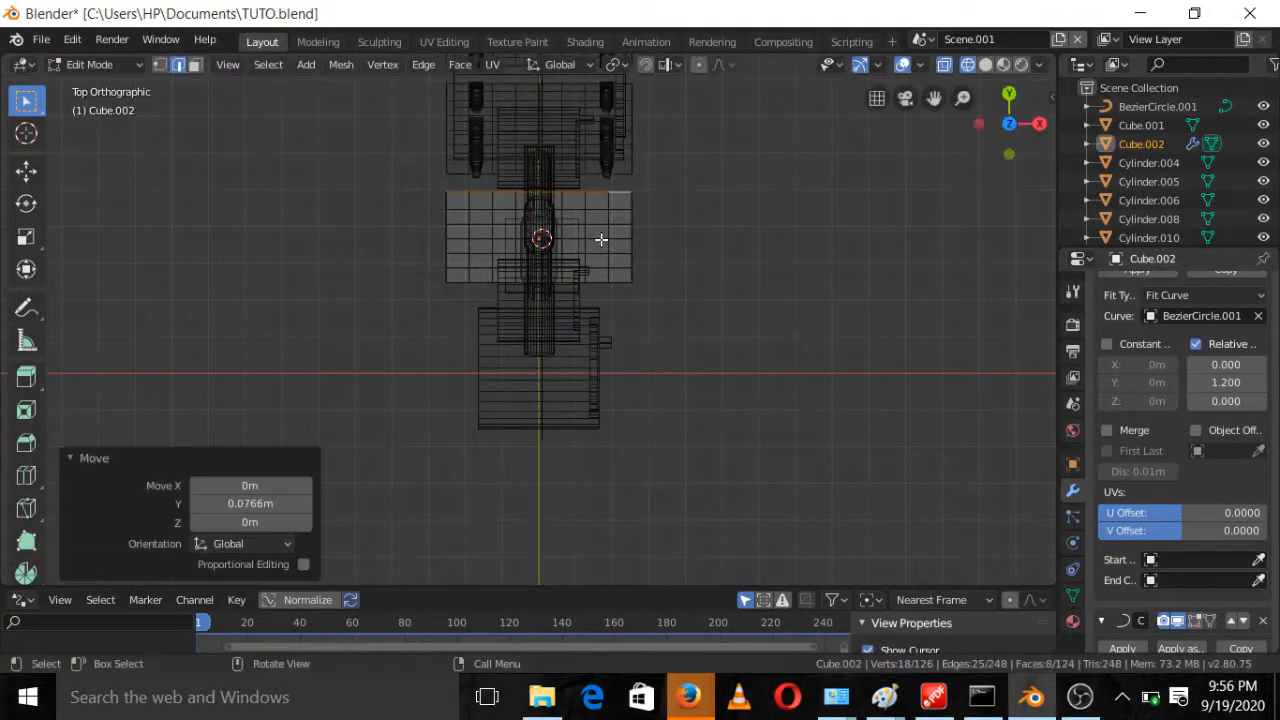
key(Tab)
scroll(754, 354, down, 1)
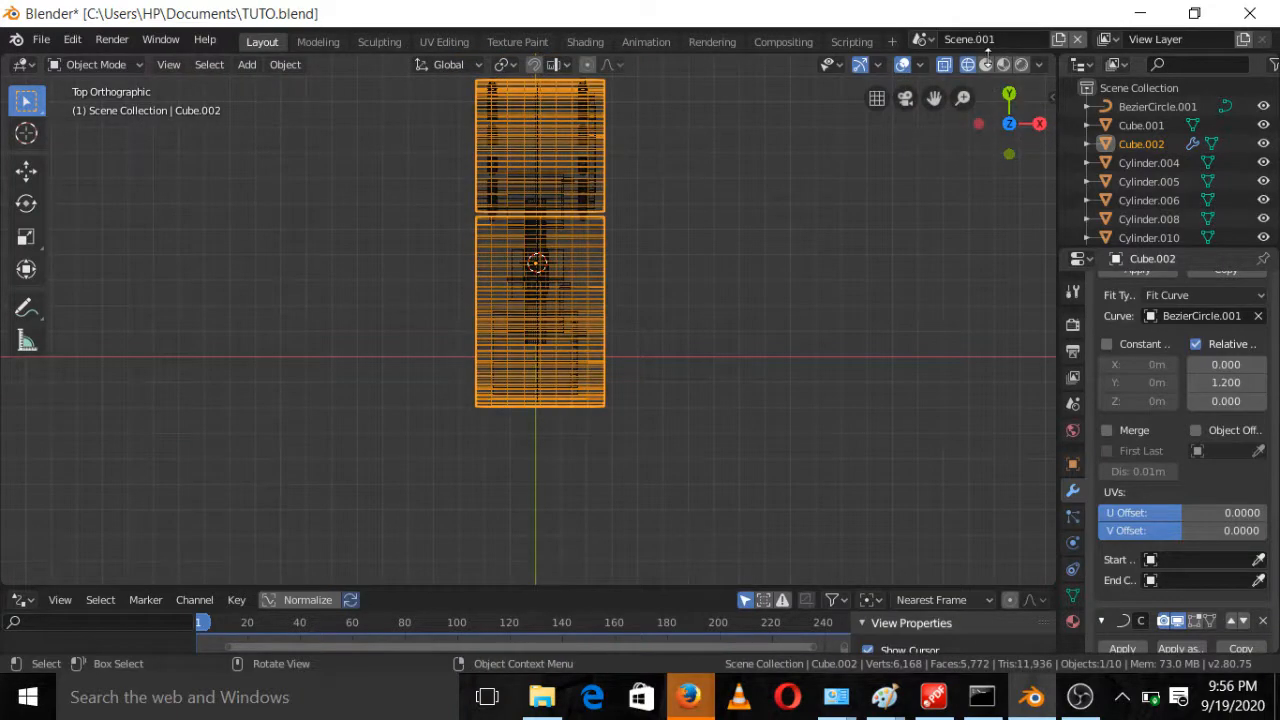
click(985, 65)
Examine from several angles how the lengthened links wrap around the rollers and the toothed wheel
mouse_move(830, 270)
middle_down()
mouse_move(719, 134)
mouse_move(731, 230)
mouse_move(697, 371)
mouse_move(705, 320)
mouse_move(721, 311)
mouse_move(650, 324)
middle_up()
scroll(650, 324, up, 2)
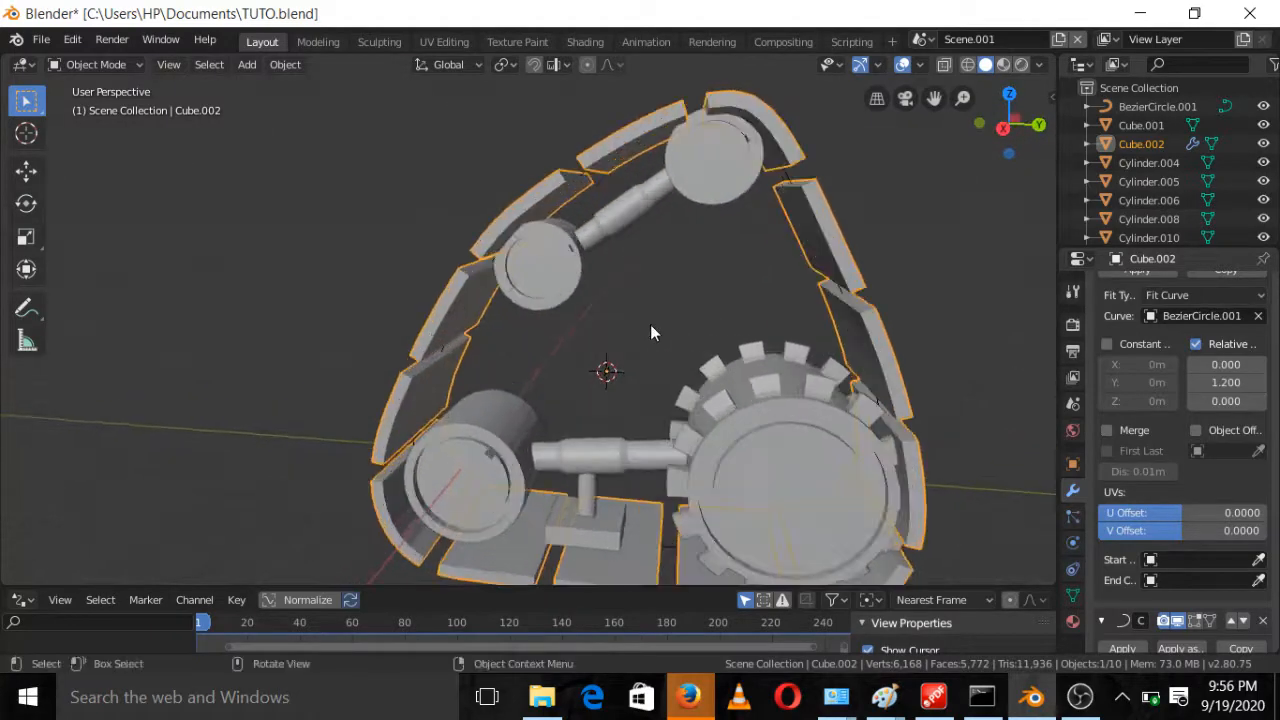
scroll(871, 343, down, 3)
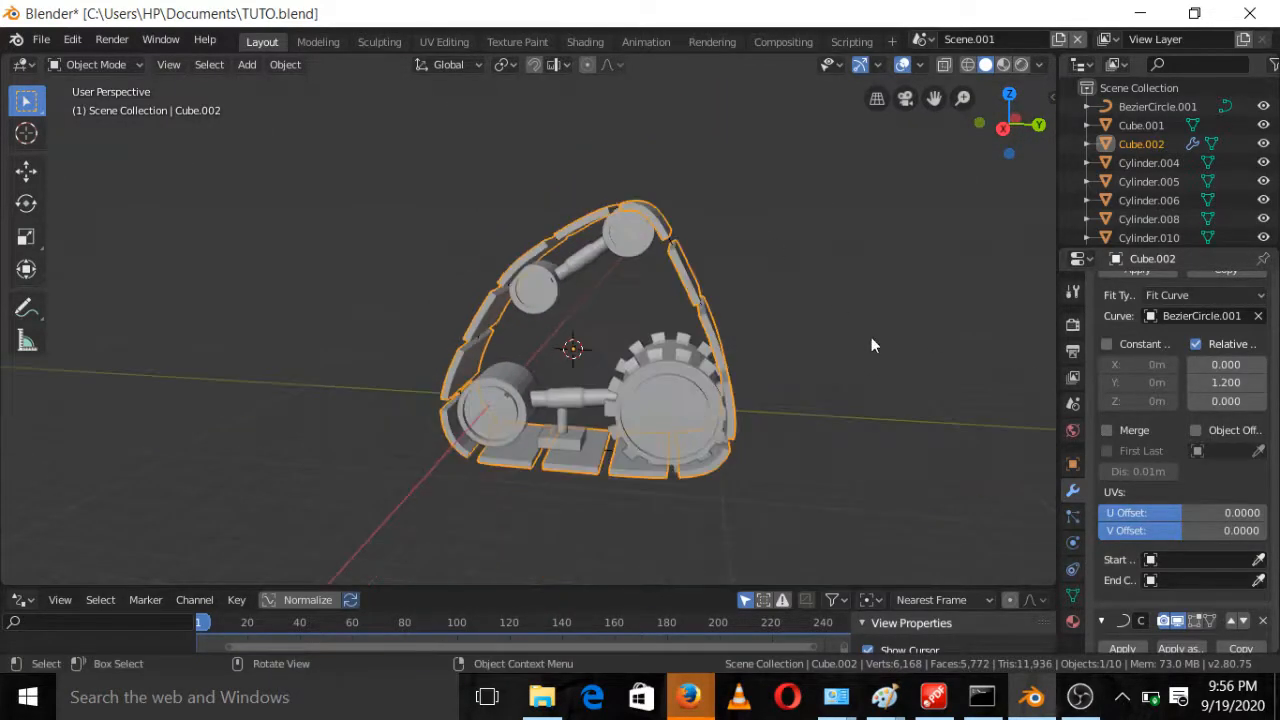
middle_drag(871, 343, 813, 366)
scroll(805, 368, up, 1)
scroll(805, 381, up, 1)
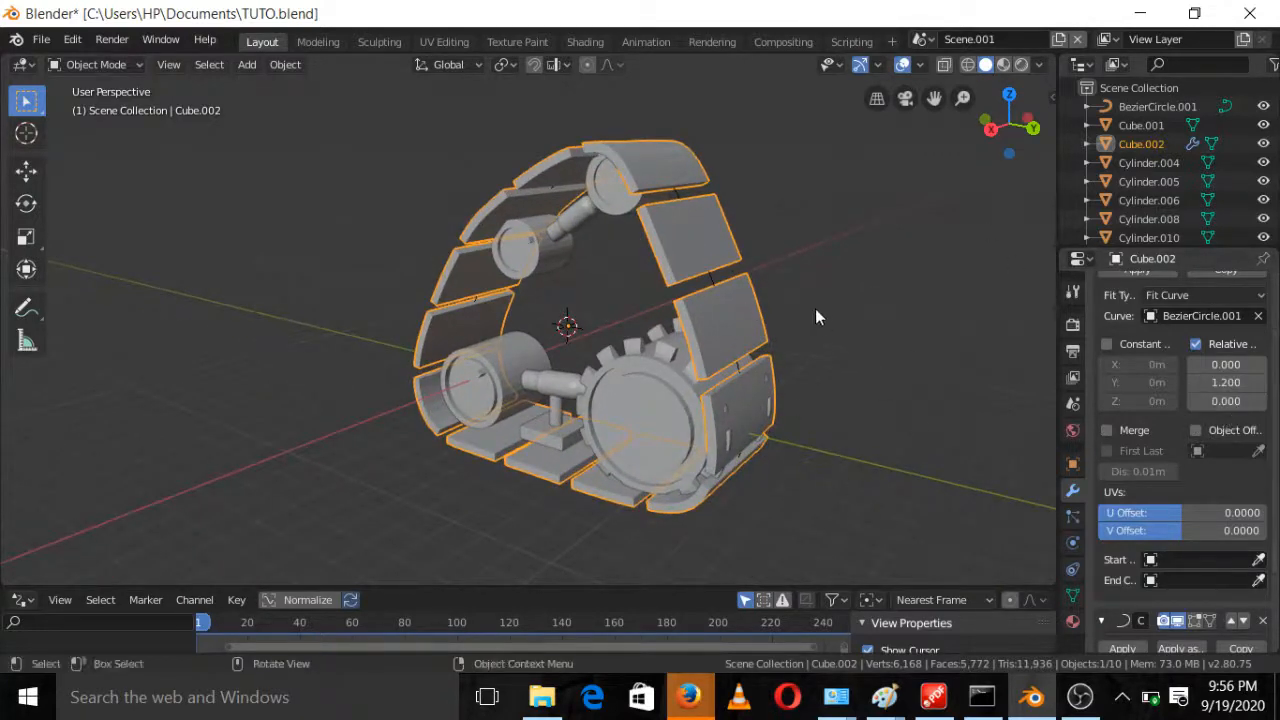
middle_drag(726, 309, 751, 377)
scroll(751, 377, up, 2)
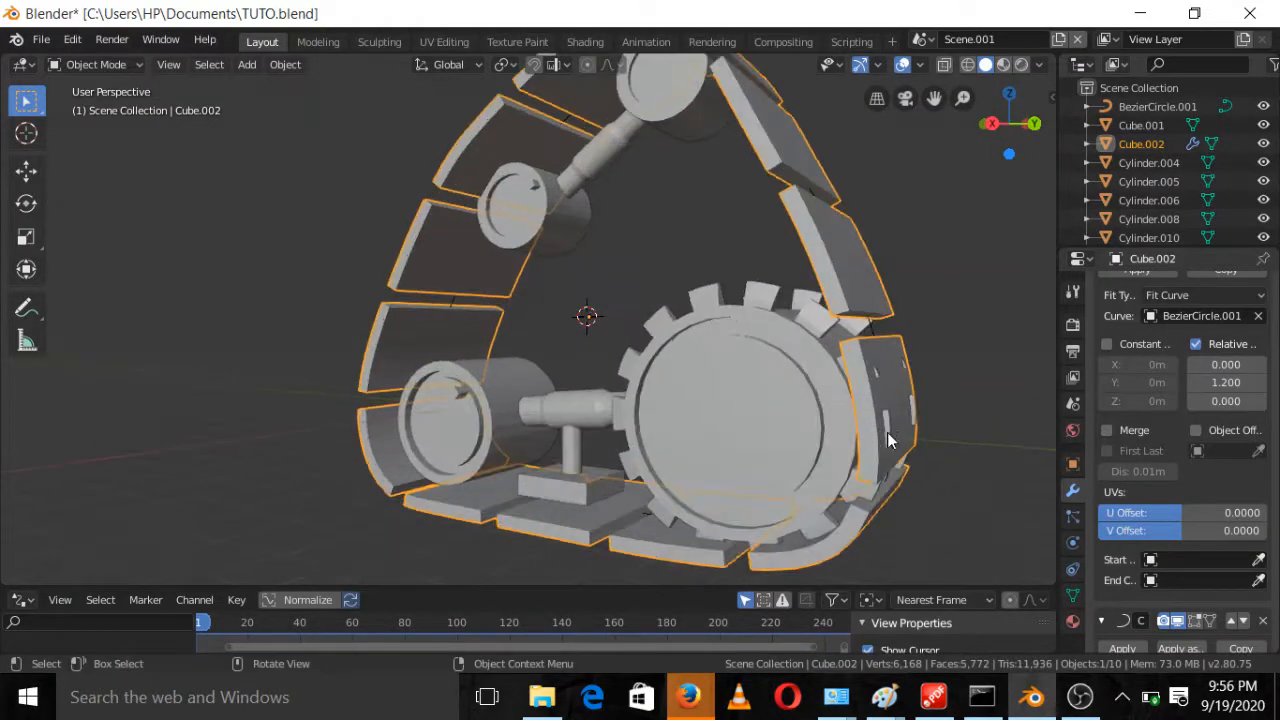
shift+middle_drag(897, 444, 829, 370)
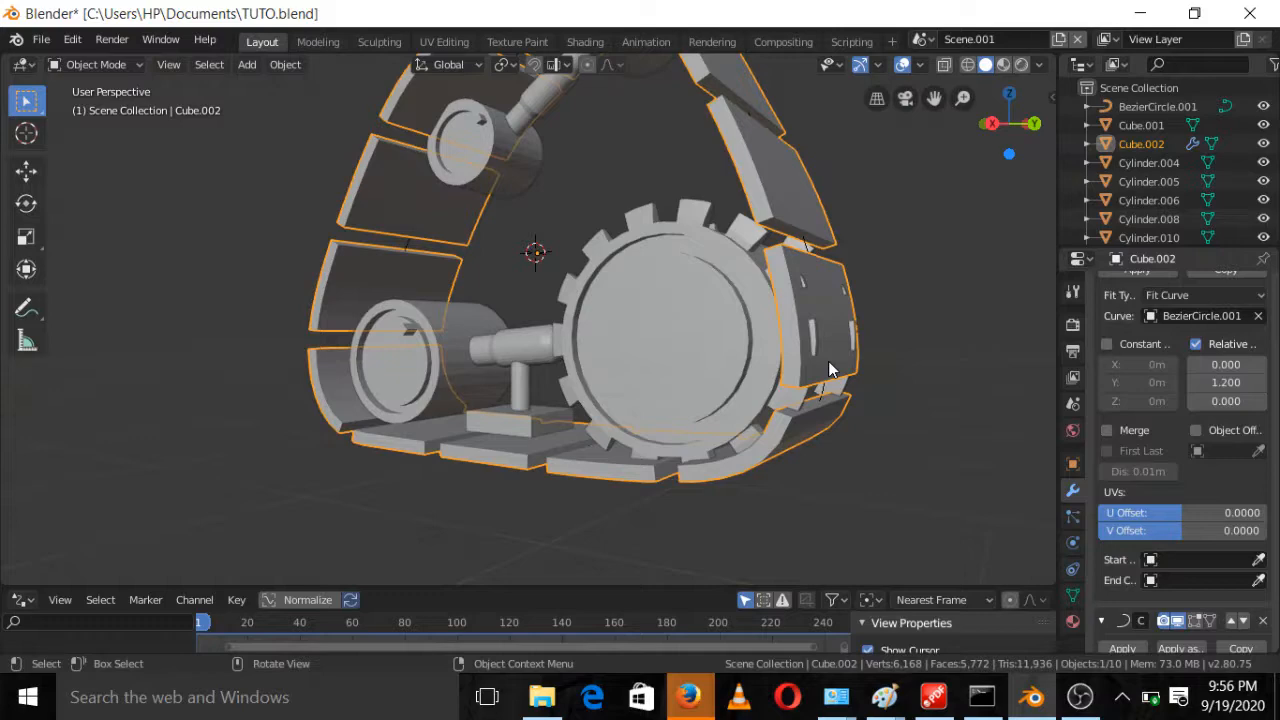
Scale the toothed wheel's selected teeth uniformly to about 0.966 in Edit Mode
click(748, 252)
middle_drag(744, 248, 752, 302)
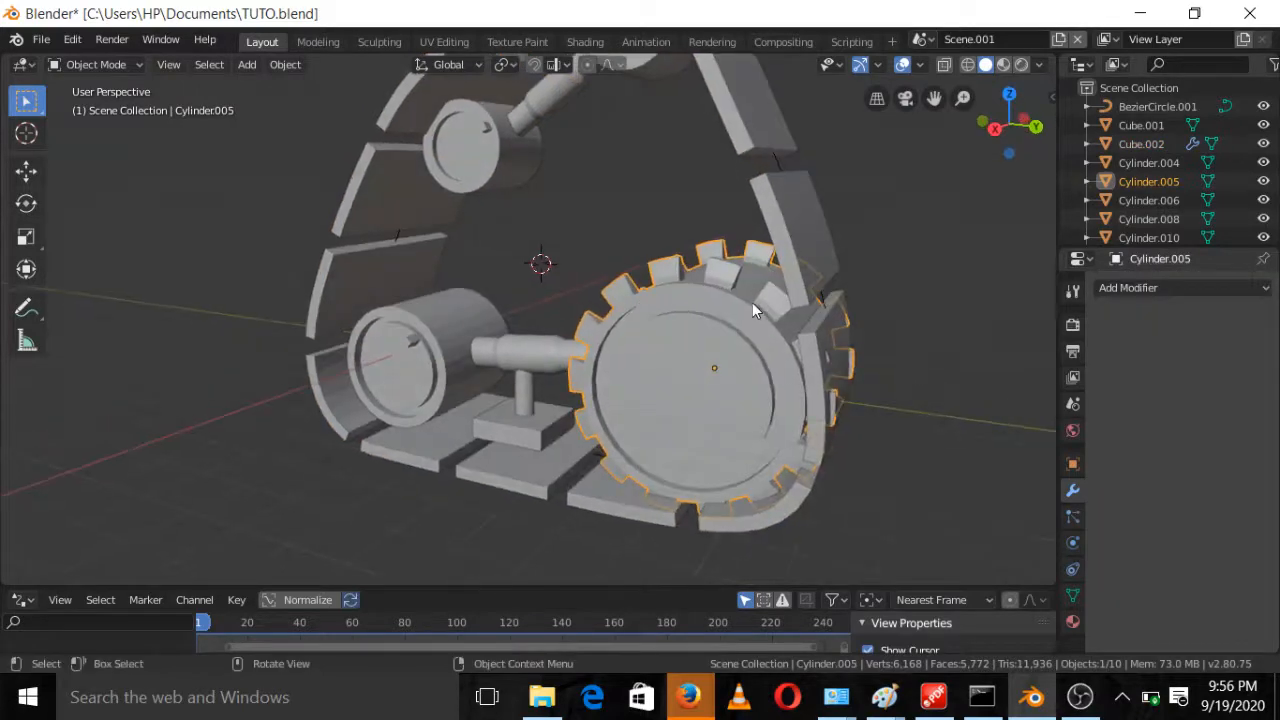
key(Tab)
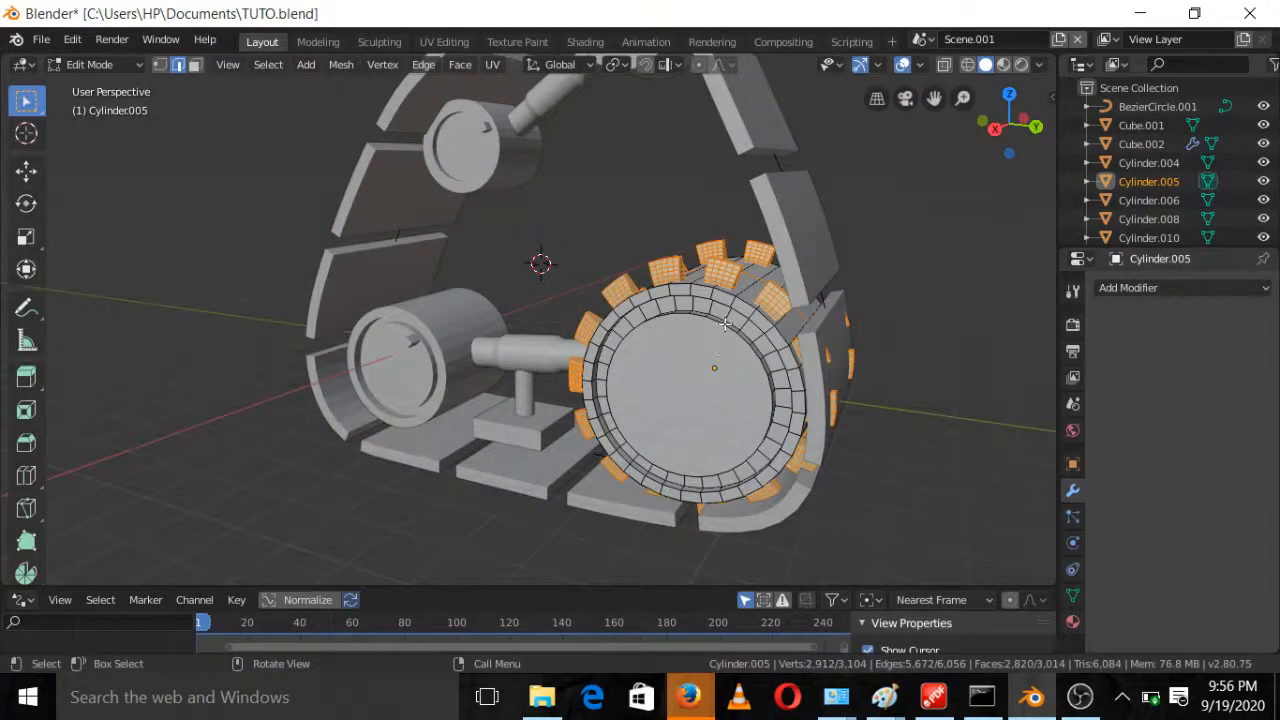
key(Tab)
key(Tab)
key(s)
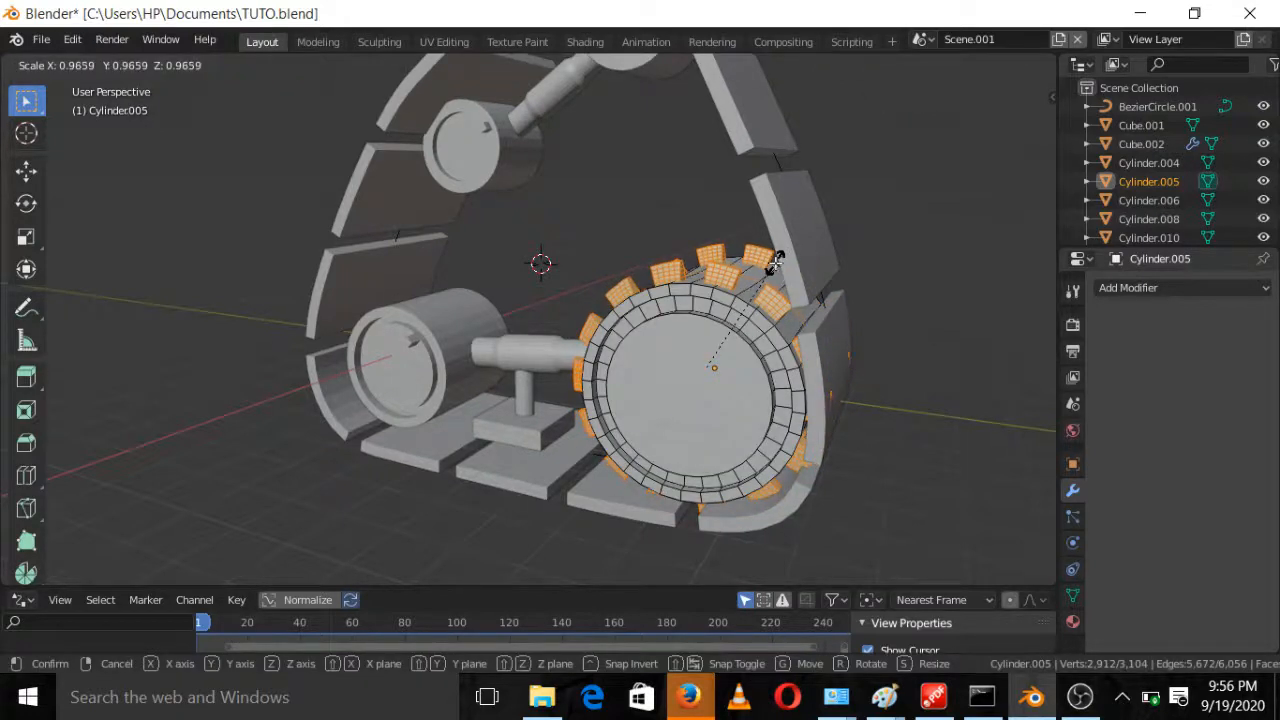
click(775, 262)
key(s)
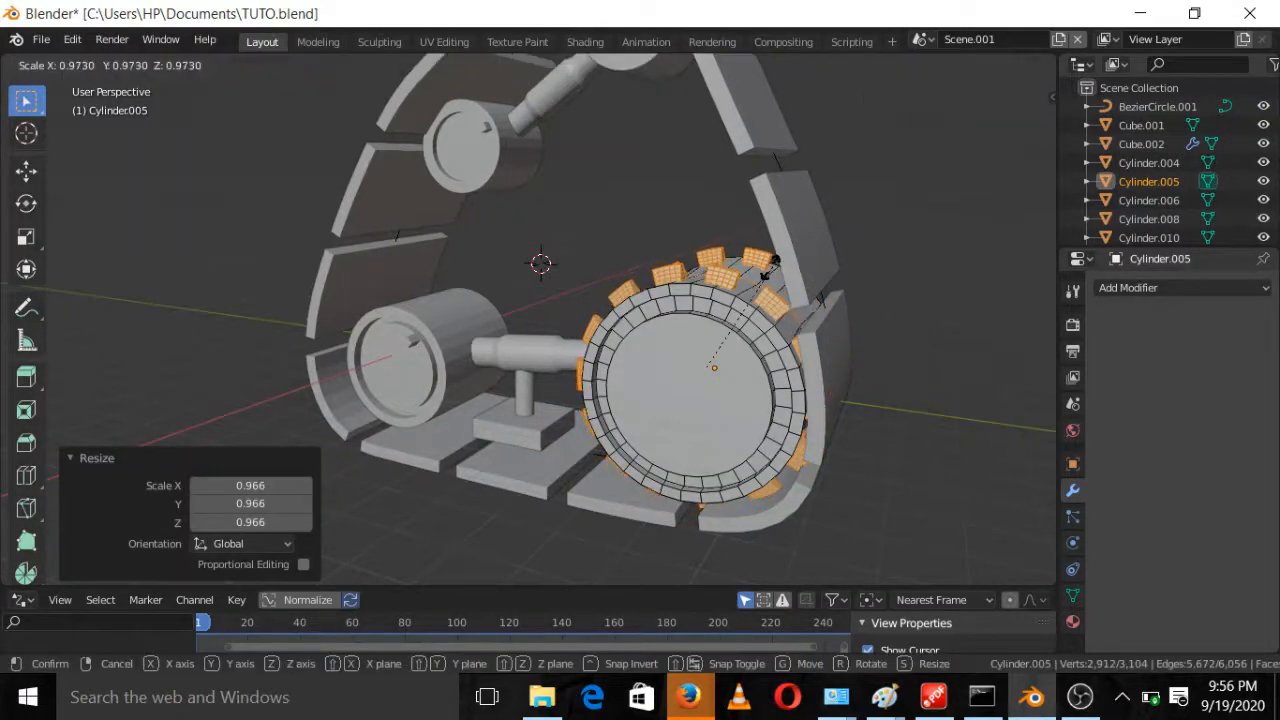
right_click(770, 268)
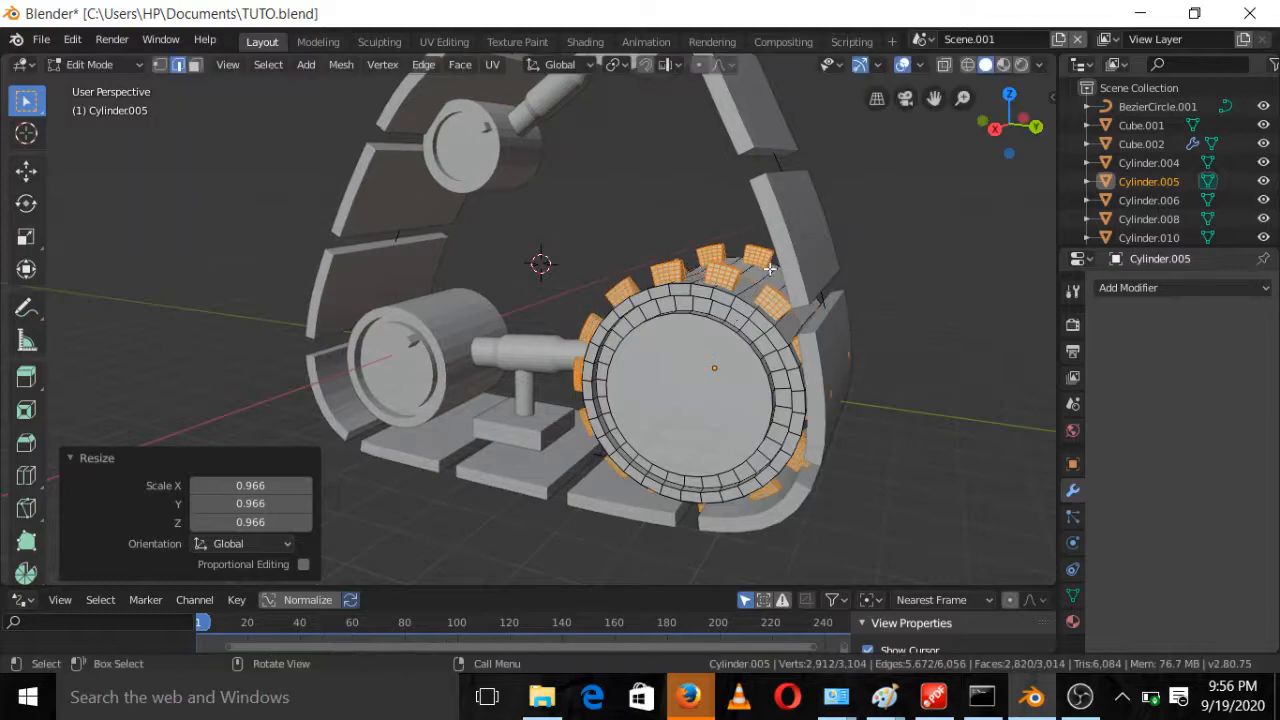
Remove the drum's middle edge loop from the selection, scale the teeth down again to about 0.96, and leave Edit Mode
middle_drag(769, 270, 767, 322)
key(alt)
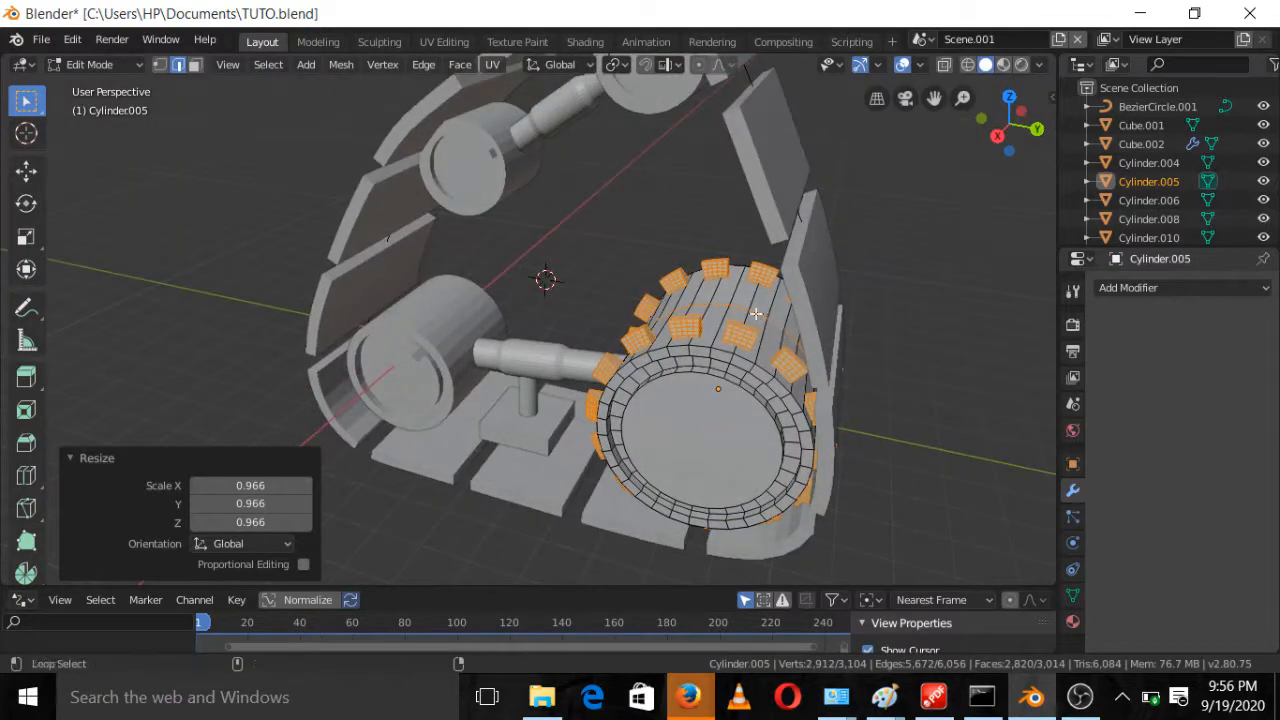
alt+shift+click(756, 314)
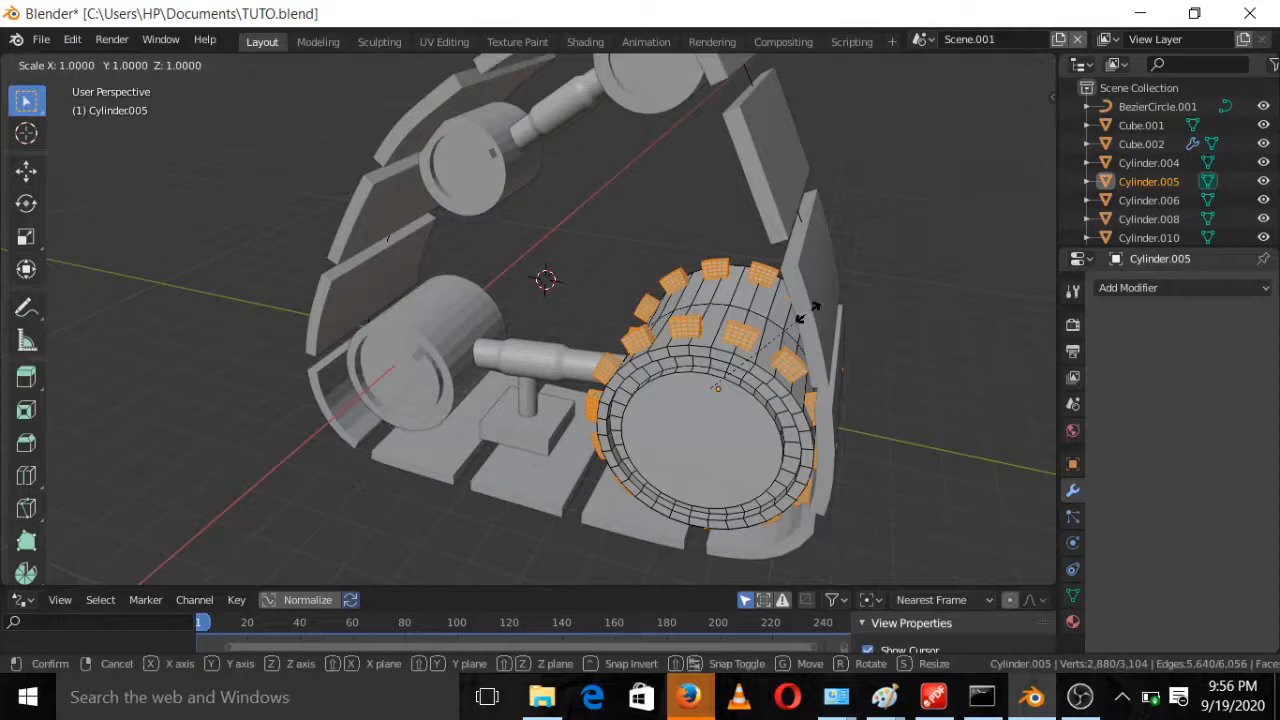
key(s)
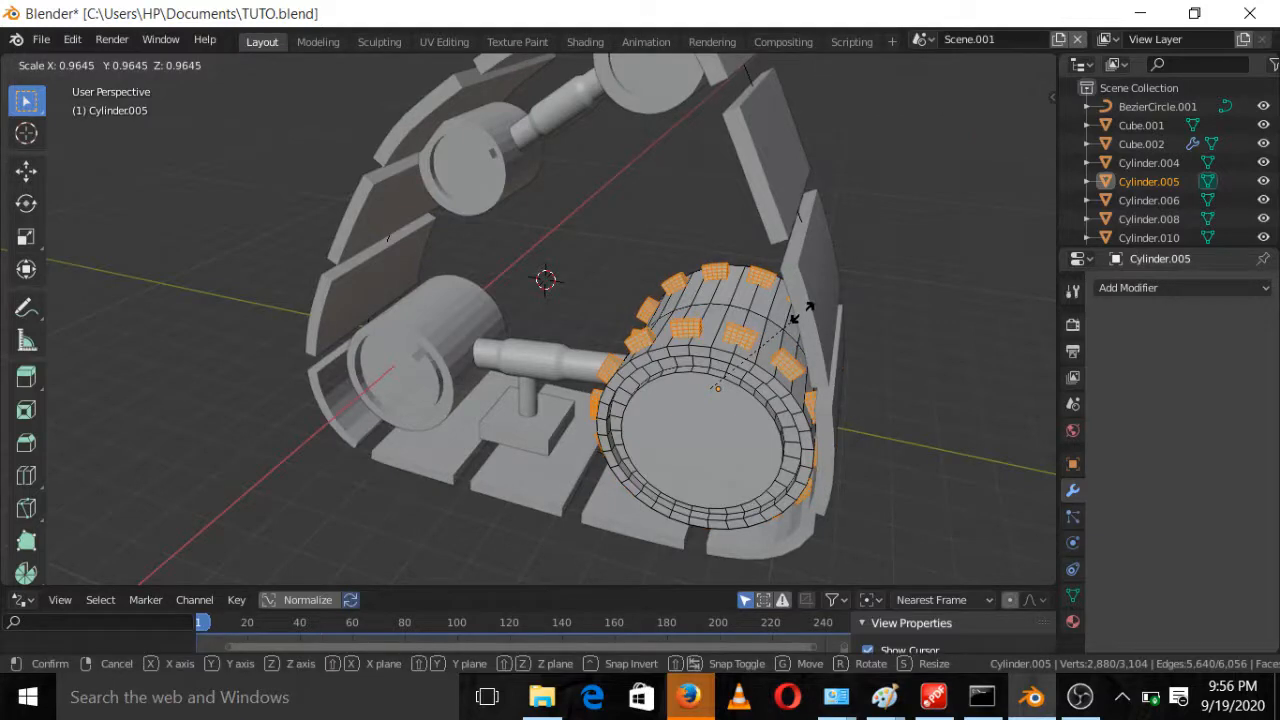
click(800, 312)
key(Tab)
Test the track's travel by sliding the arrayed slabs along global Y around the curve
scroll(812, 407, down, 3)
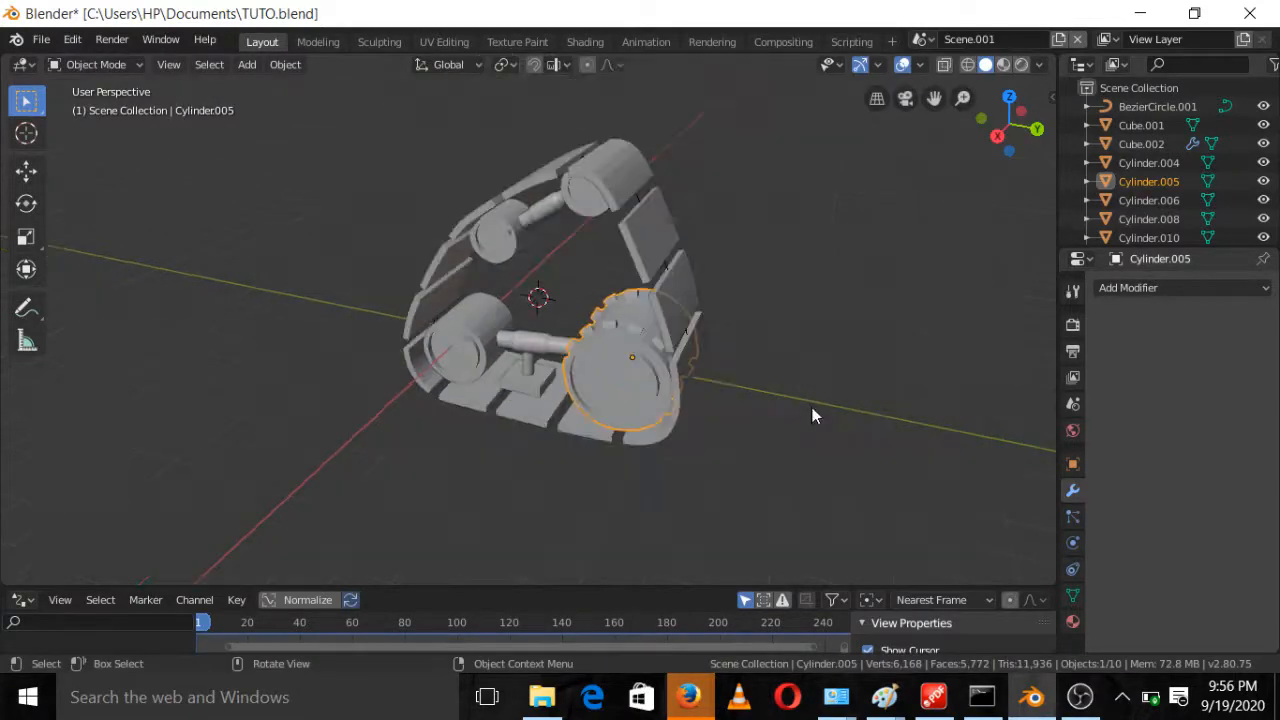
mouse_move(812, 416)
middle_down()
mouse_move(908, 357)
mouse_move(891, 408)
mouse_move(776, 389)
mouse_move(822, 384)
mouse_move(832, 397)
mouse_move(810, 392)
middle_up()
scroll(805, 390, down, 2)
scroll(777, 392, up, 3)
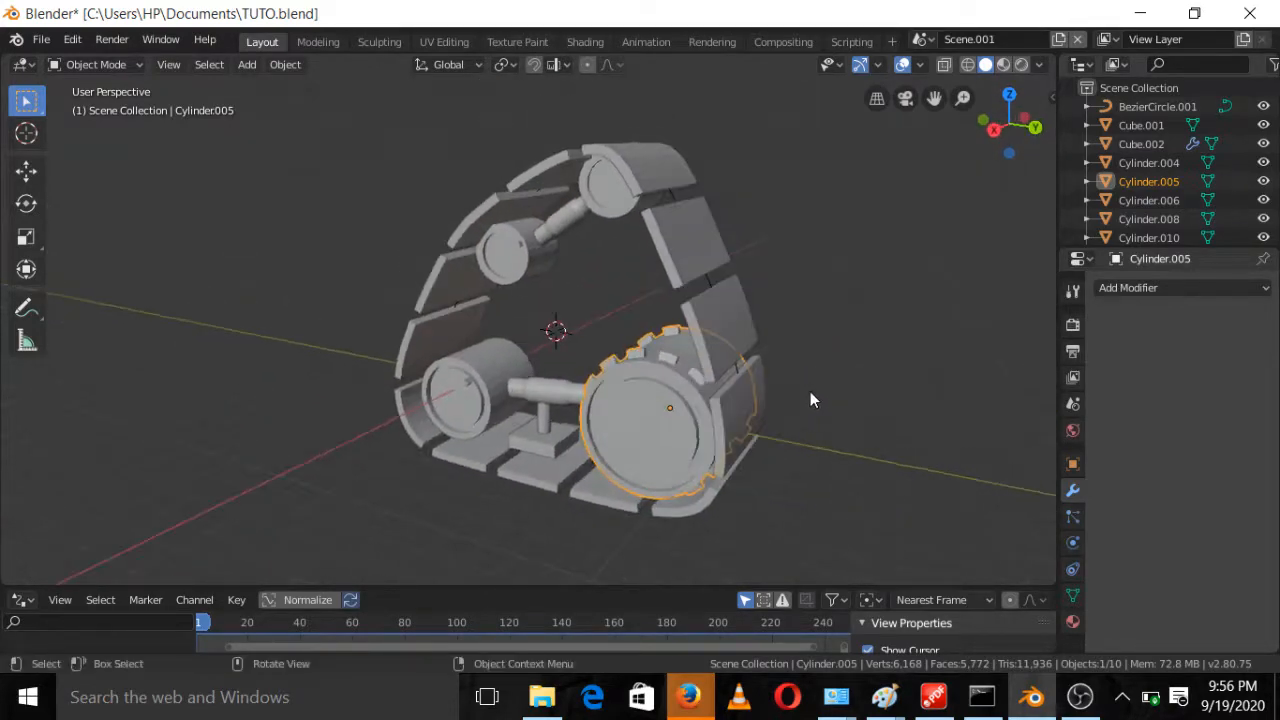
scroll(810, 400, down, 2)
click(631, 264)
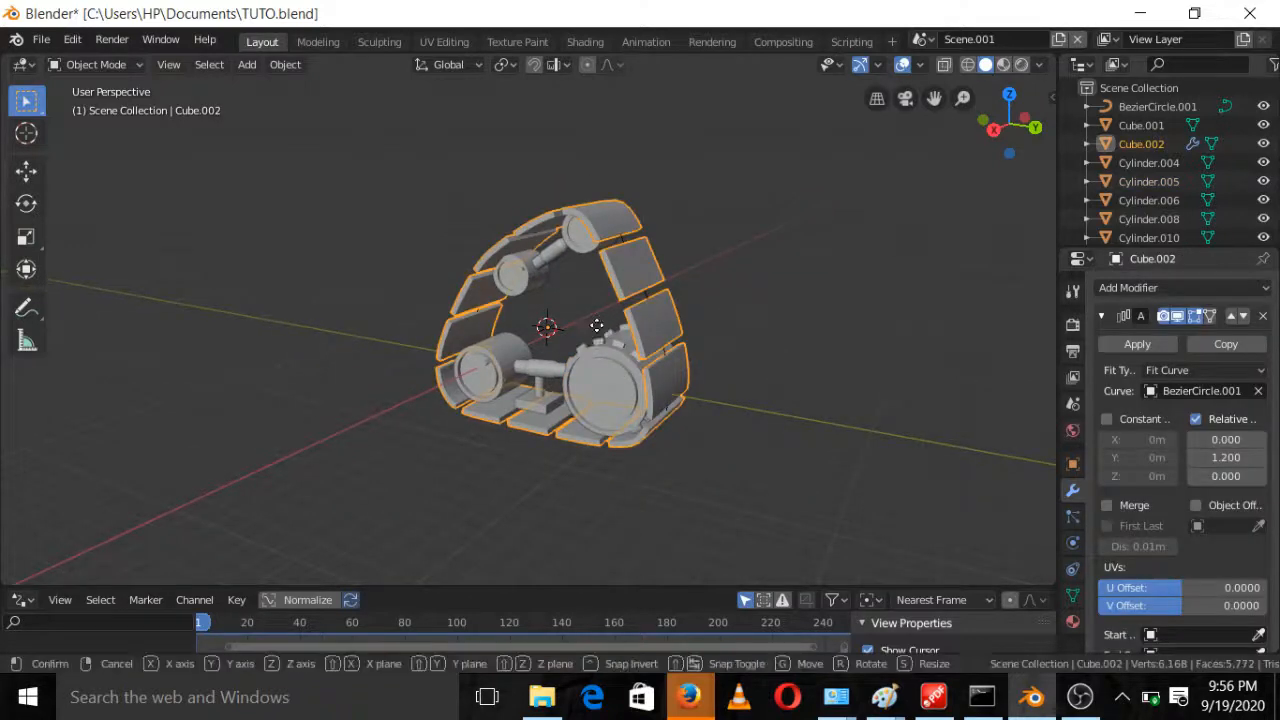
key(g)
key(y)
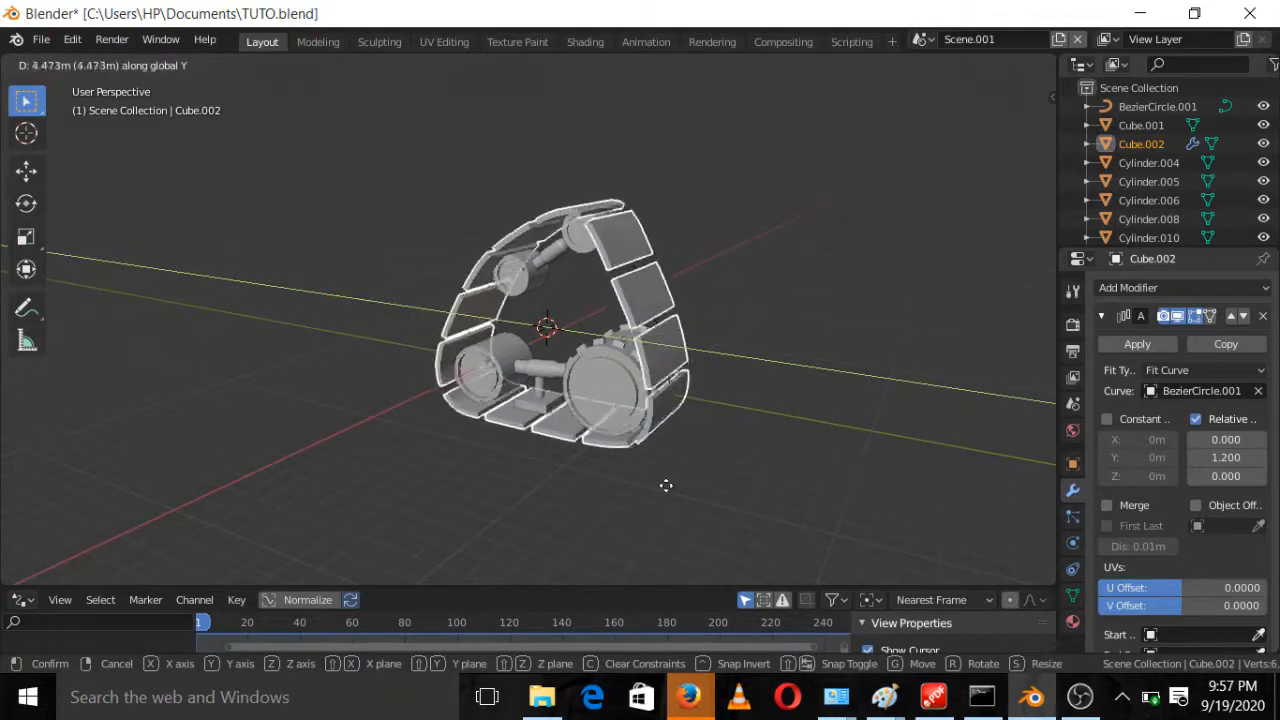
click(514, 394)
scroll(514, 394, up, 2)
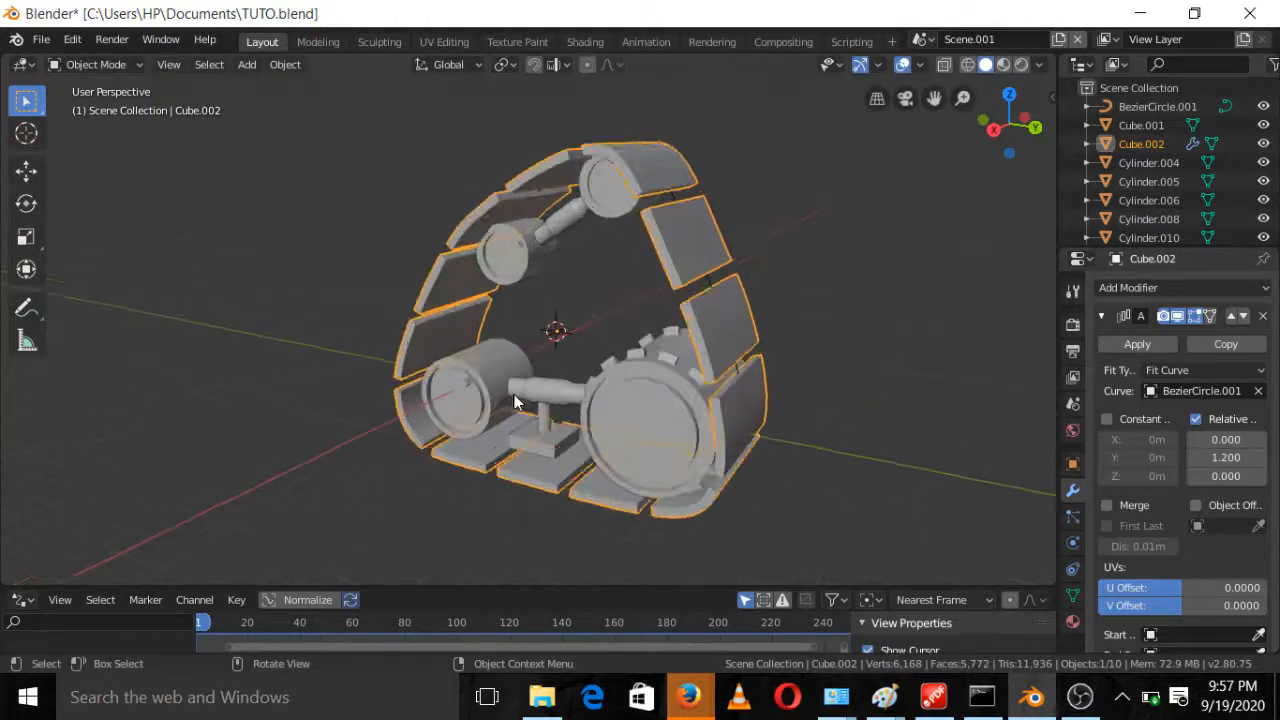
Try moving the track's Bezier circle along global Y
click(672, 197)
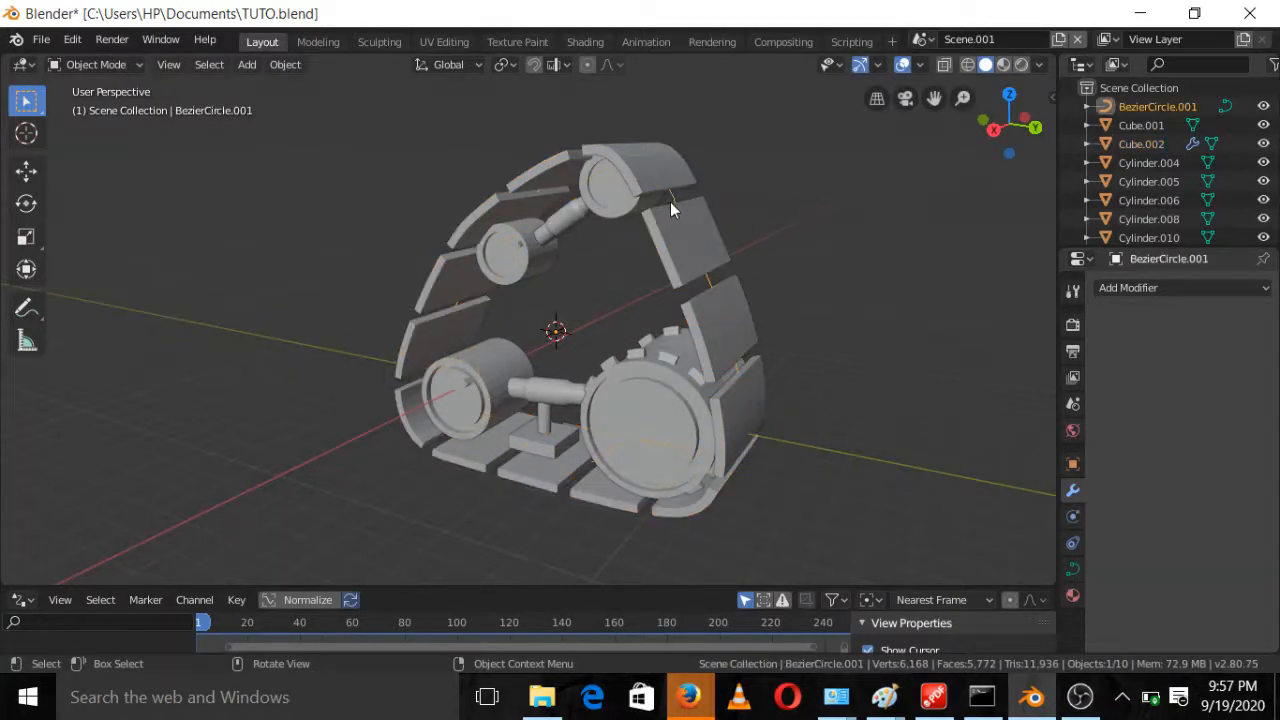
key(g)
key(y)
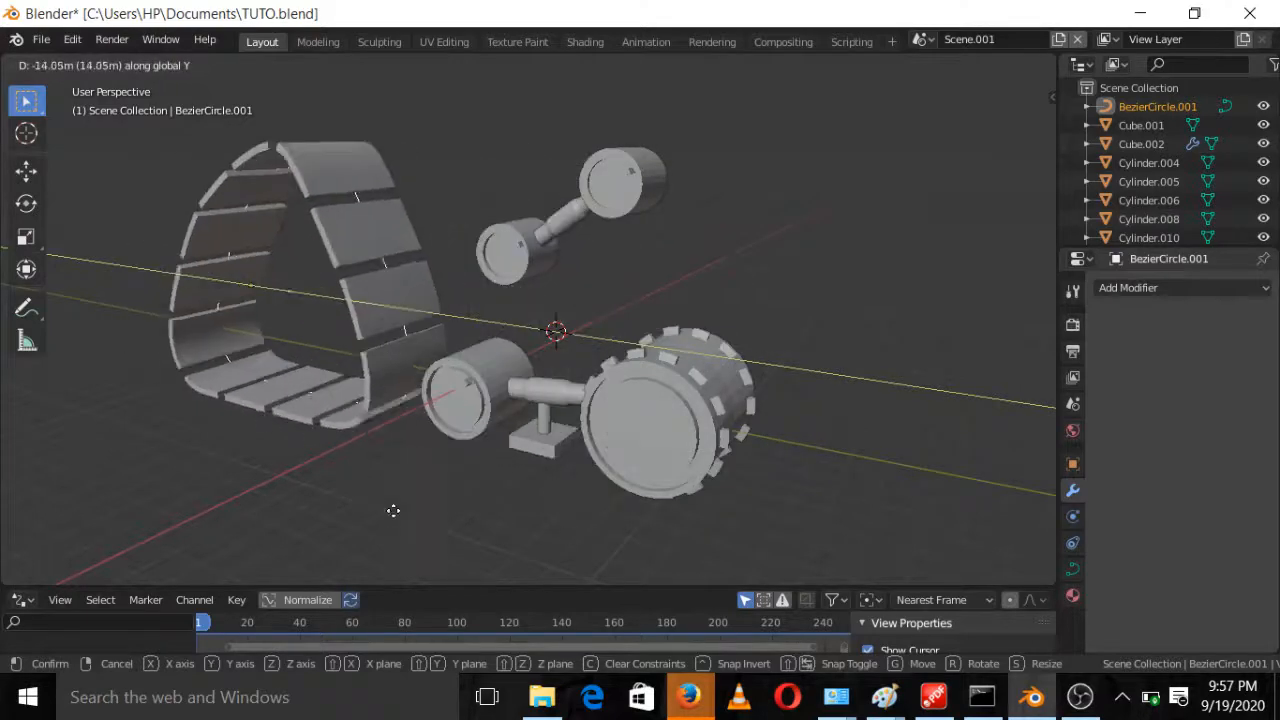
click(511, 110)
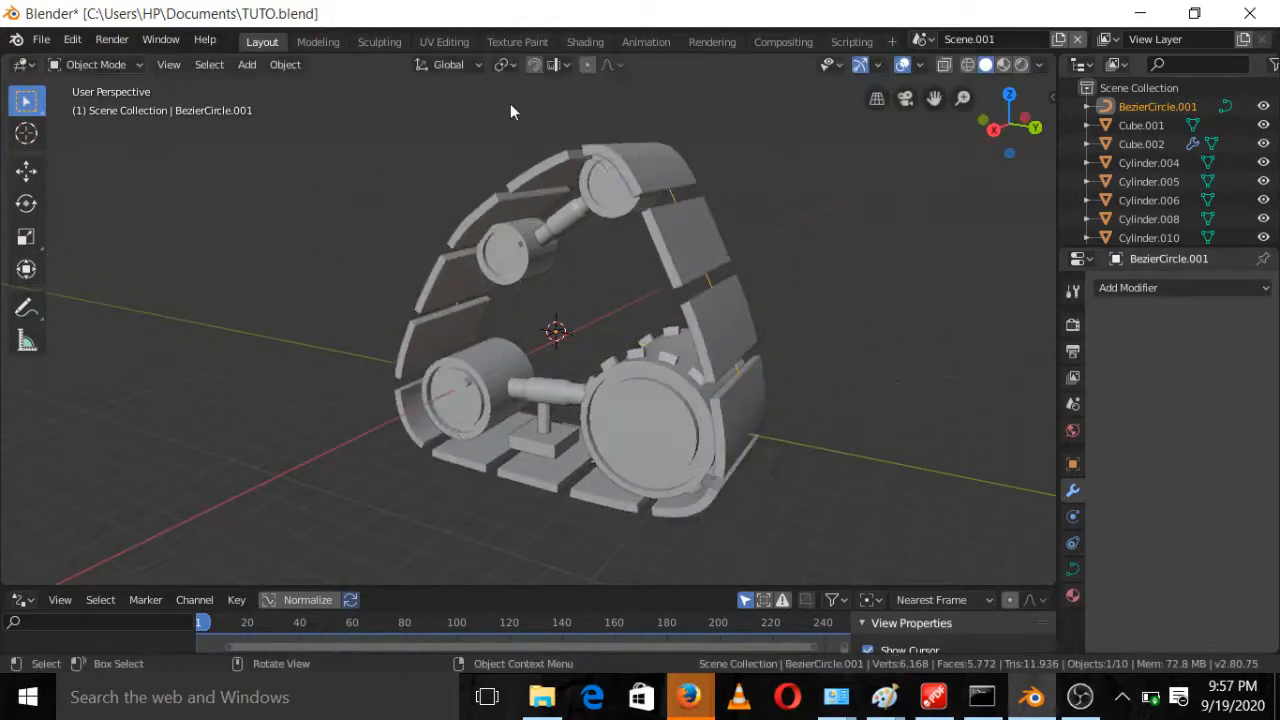
Add a cube-shaped empty with a 1 m radius at the 3D cursor inside the track
middle_drag(629, 190, 632, 328)
scroll(632, 328, up, 3)
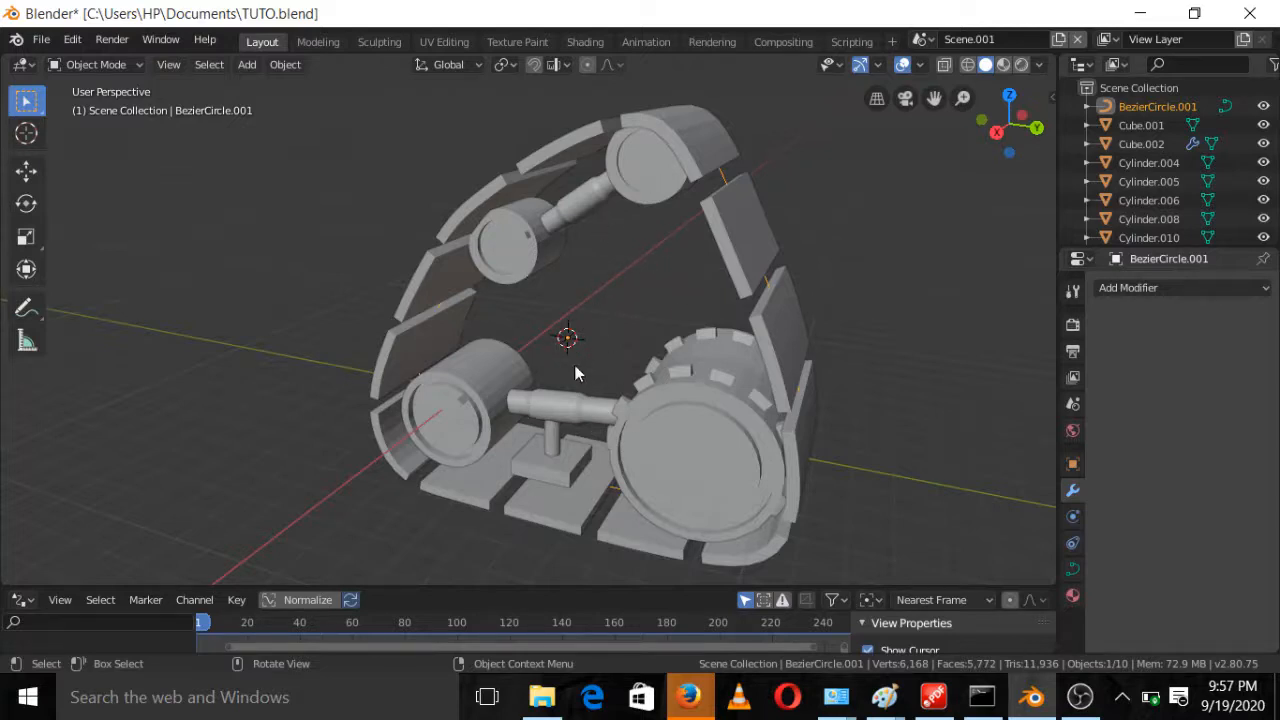
key(shift+a)
mouse_move(572, 342)
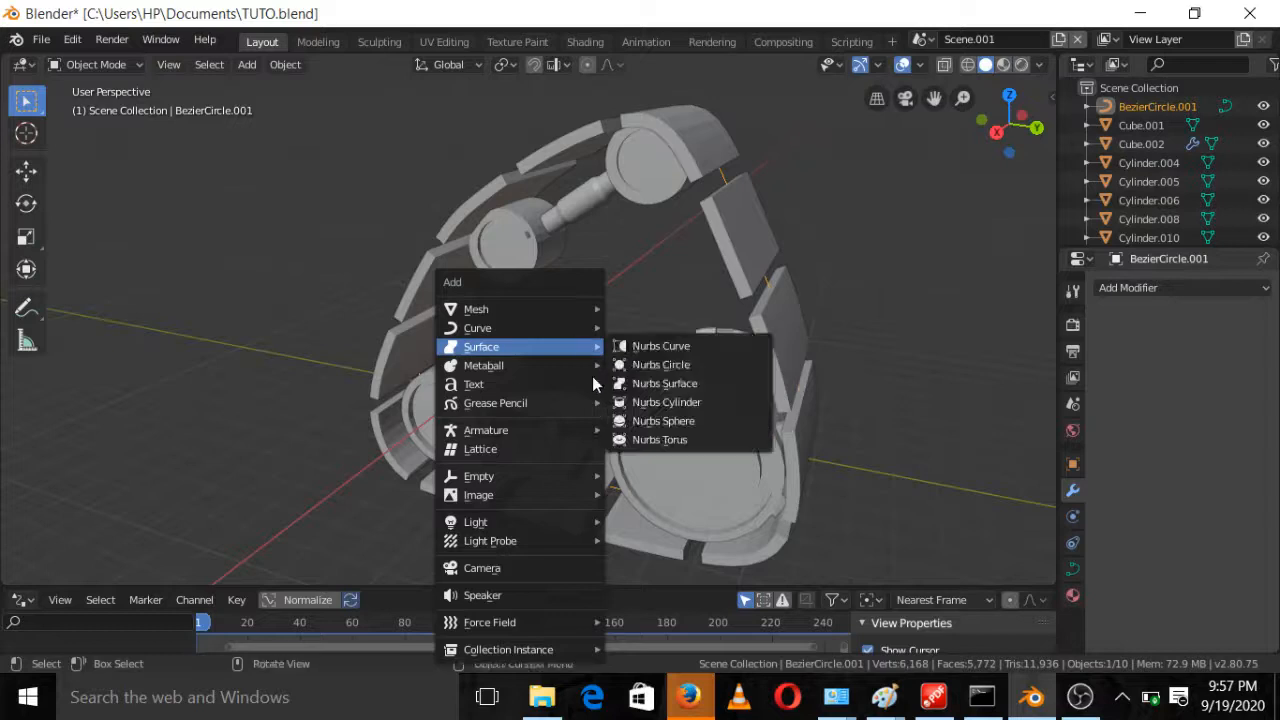
mouse_move(572, 429)
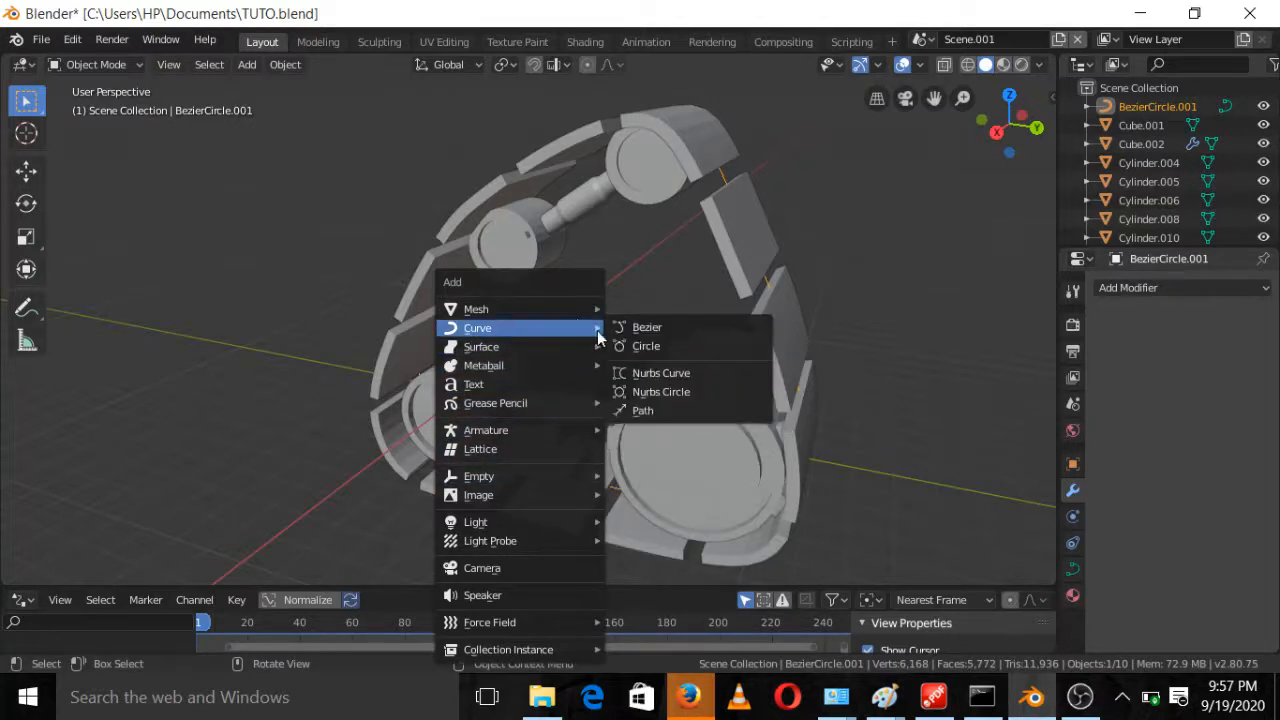
mouse_move(582, 481)
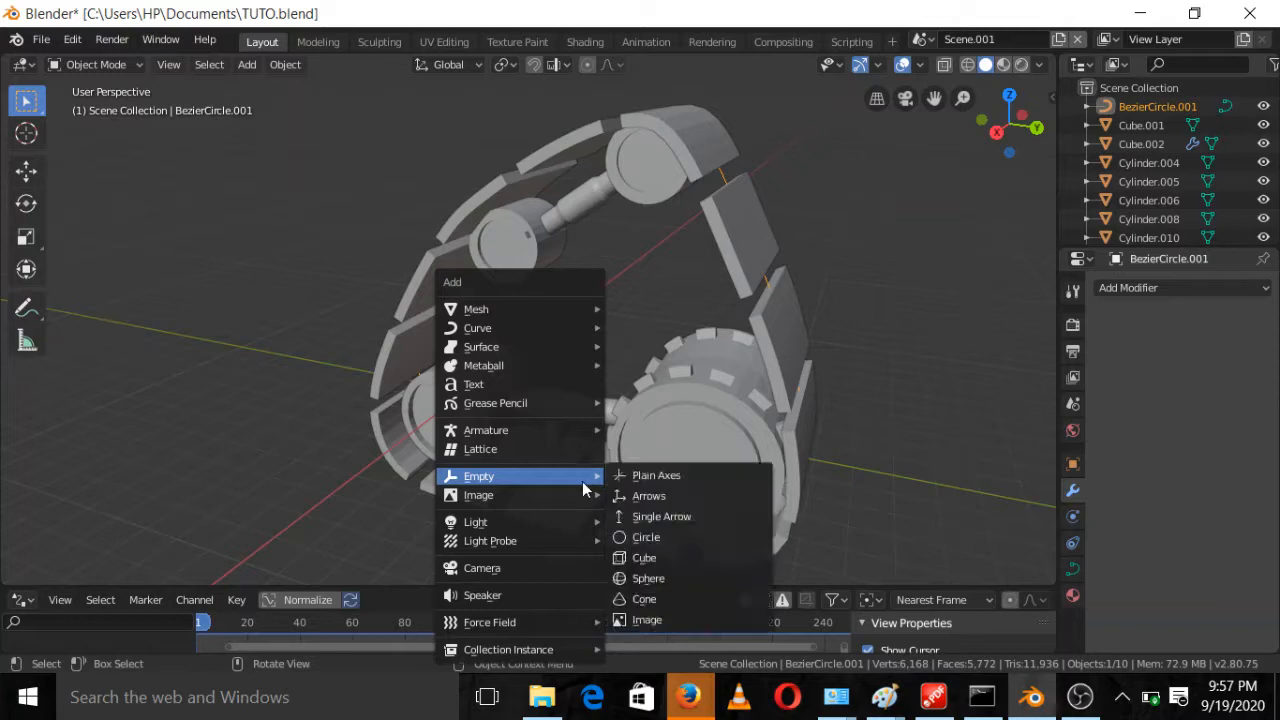
click(650, 557)
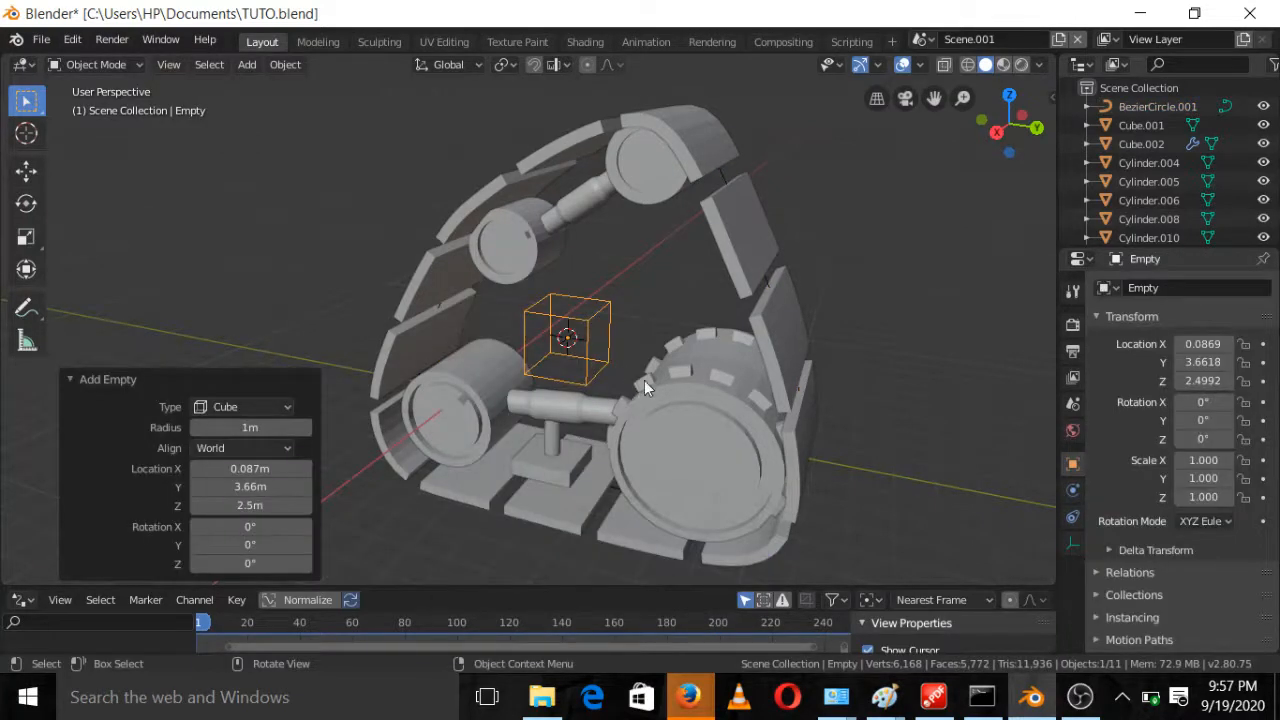
Parent the four wheels, both connecting rods, the support post and its base block to the cube empty with Object (Keep Transform)
click(675, 368)
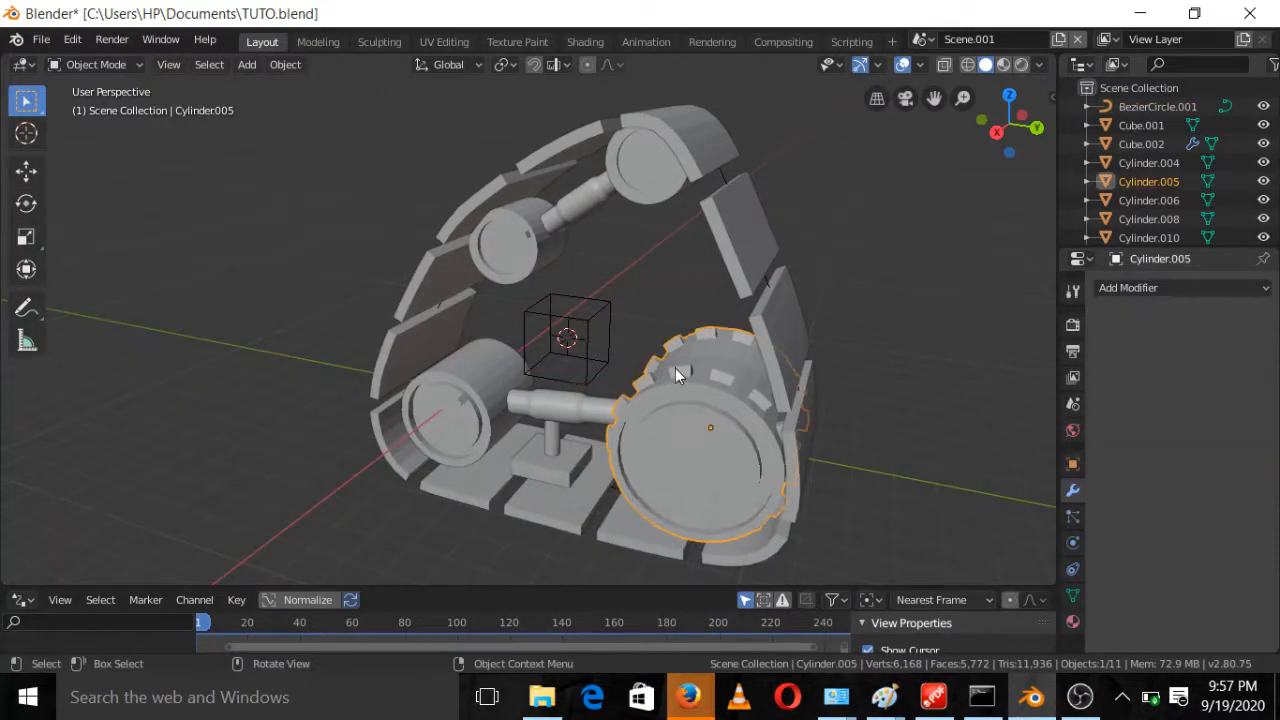
shift+click(642, 195)
shift+click(588, 203)
shift+click(525, 240)
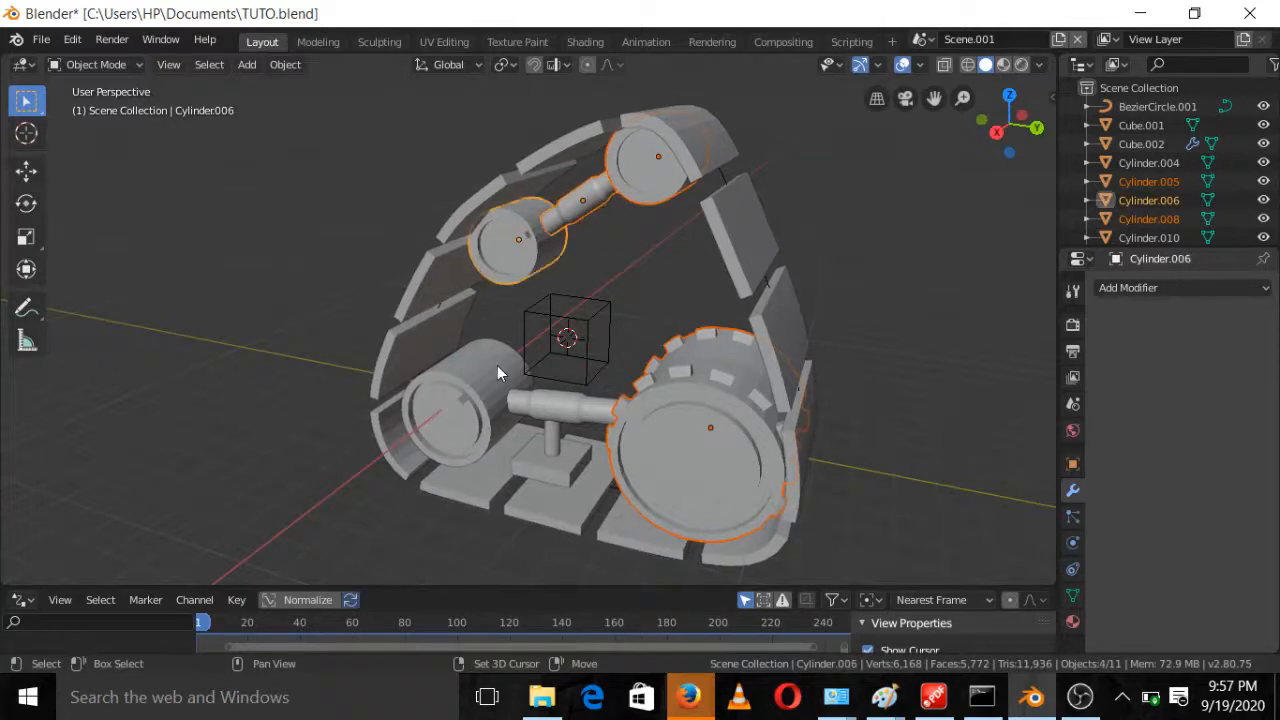
shift+click(507, 390)
shift+click(557, 440)
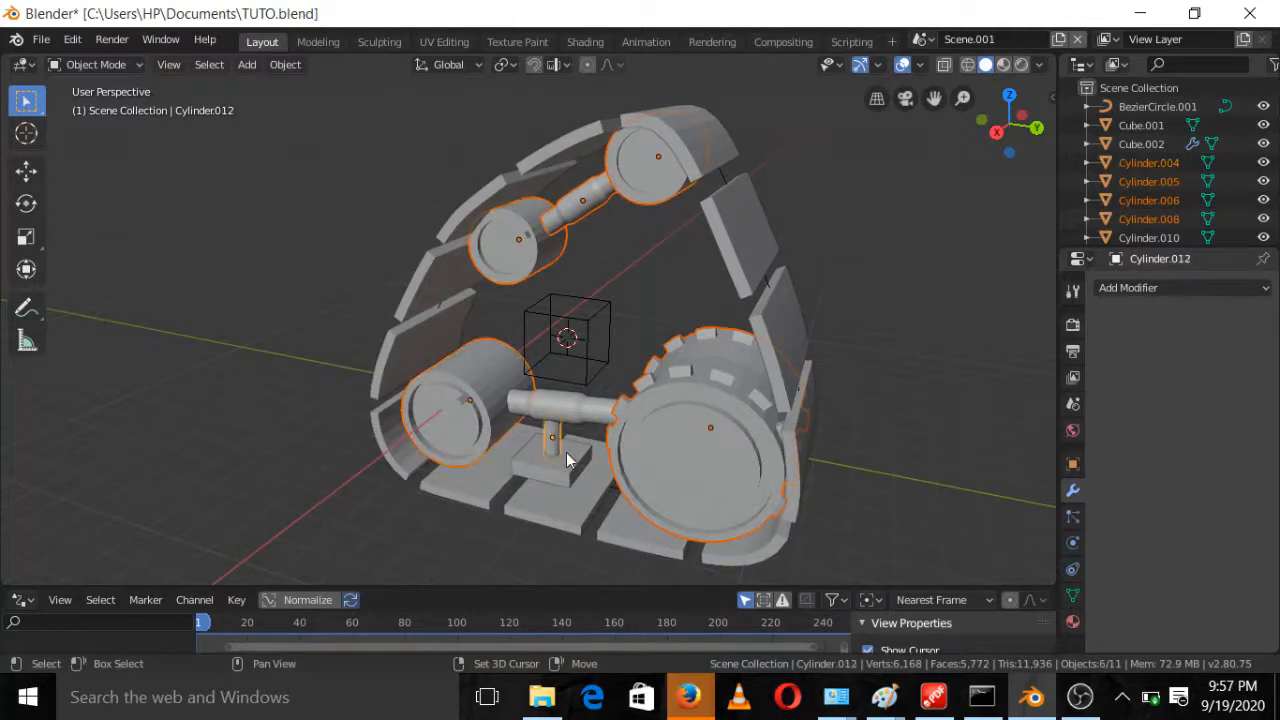
shift+click(566, 455)
shift+click(580, 405)
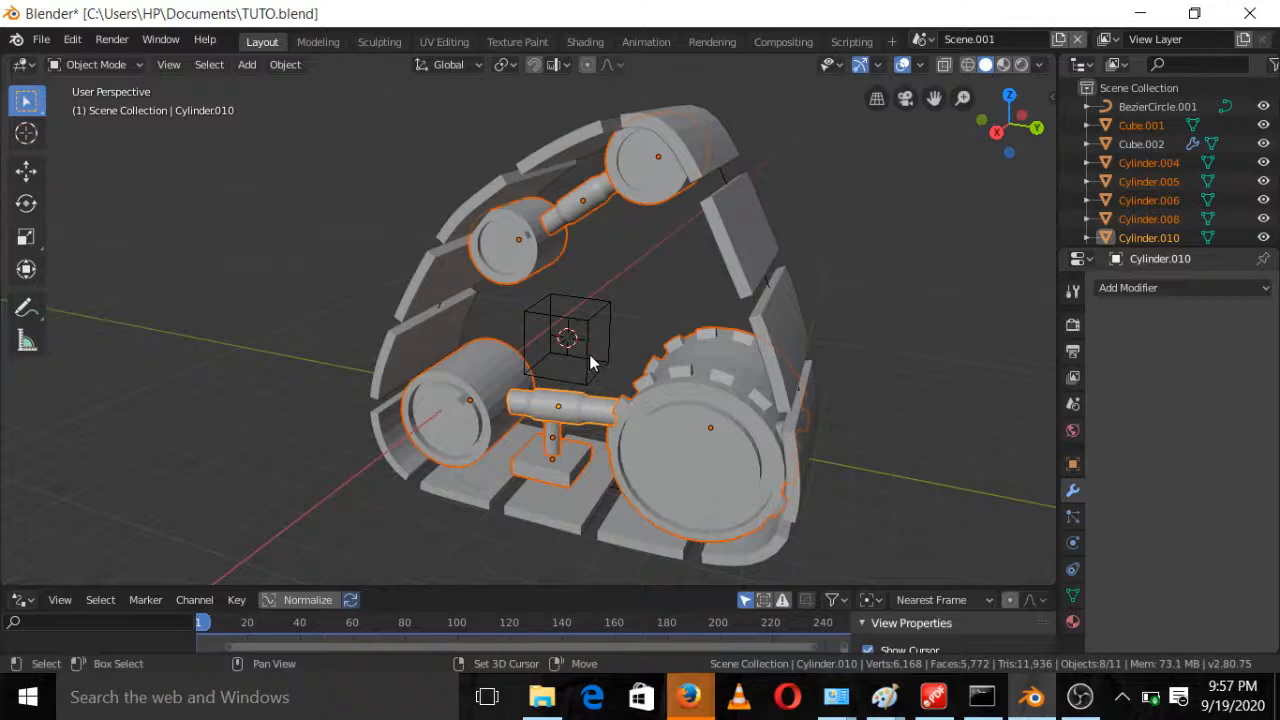
shift+click(589, 354)
key(ctrl+p)
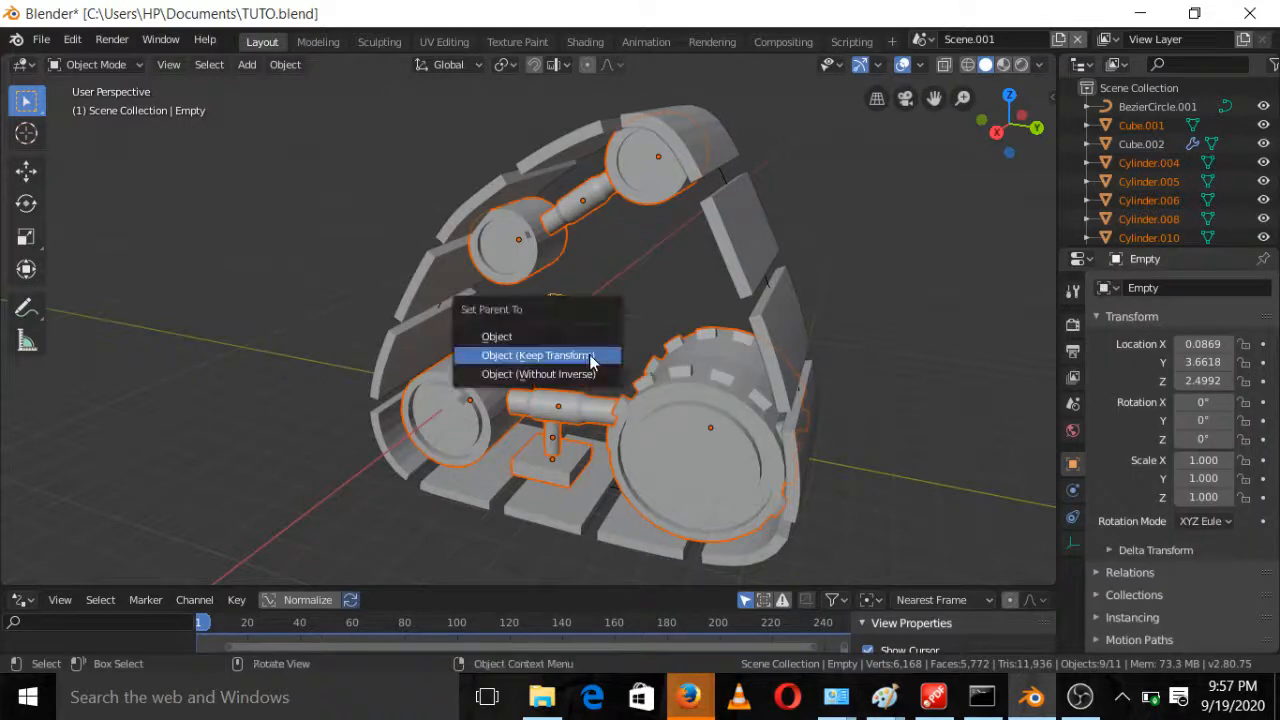
click(590, 358)
Try moving the empty with its parented wheels and rods along global Y
click(587, 360)
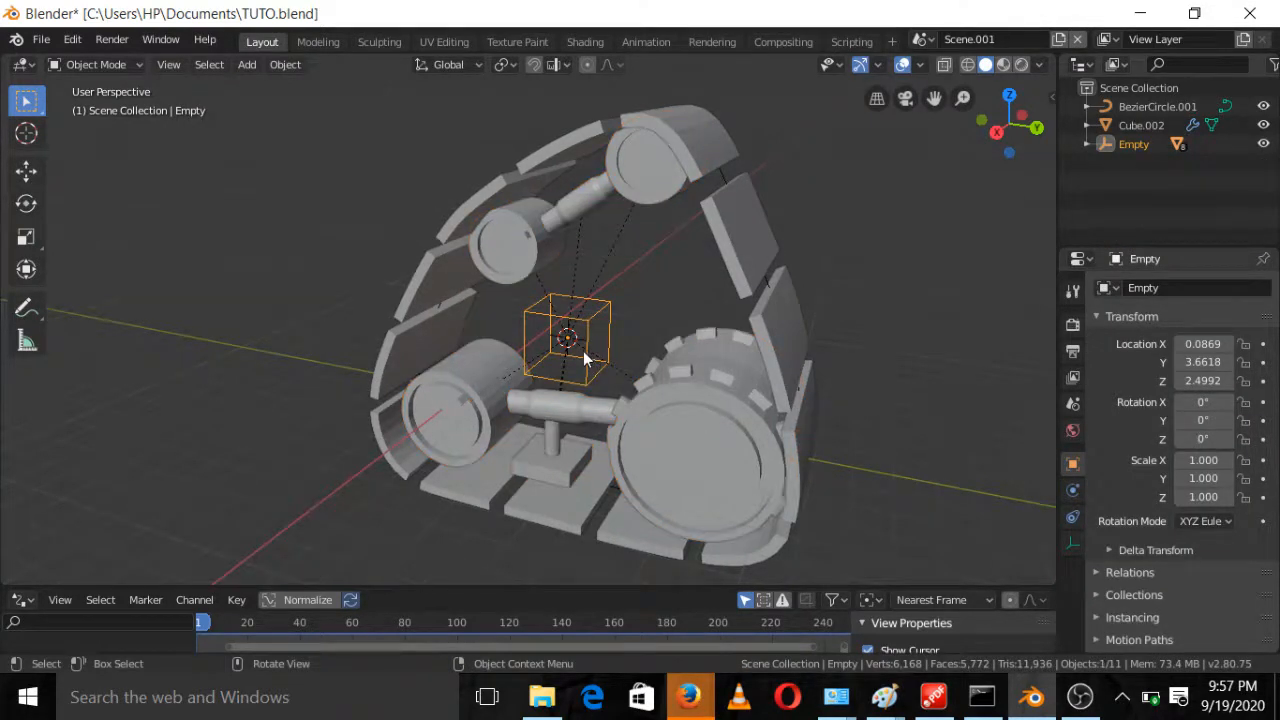
key(g)
key(y)
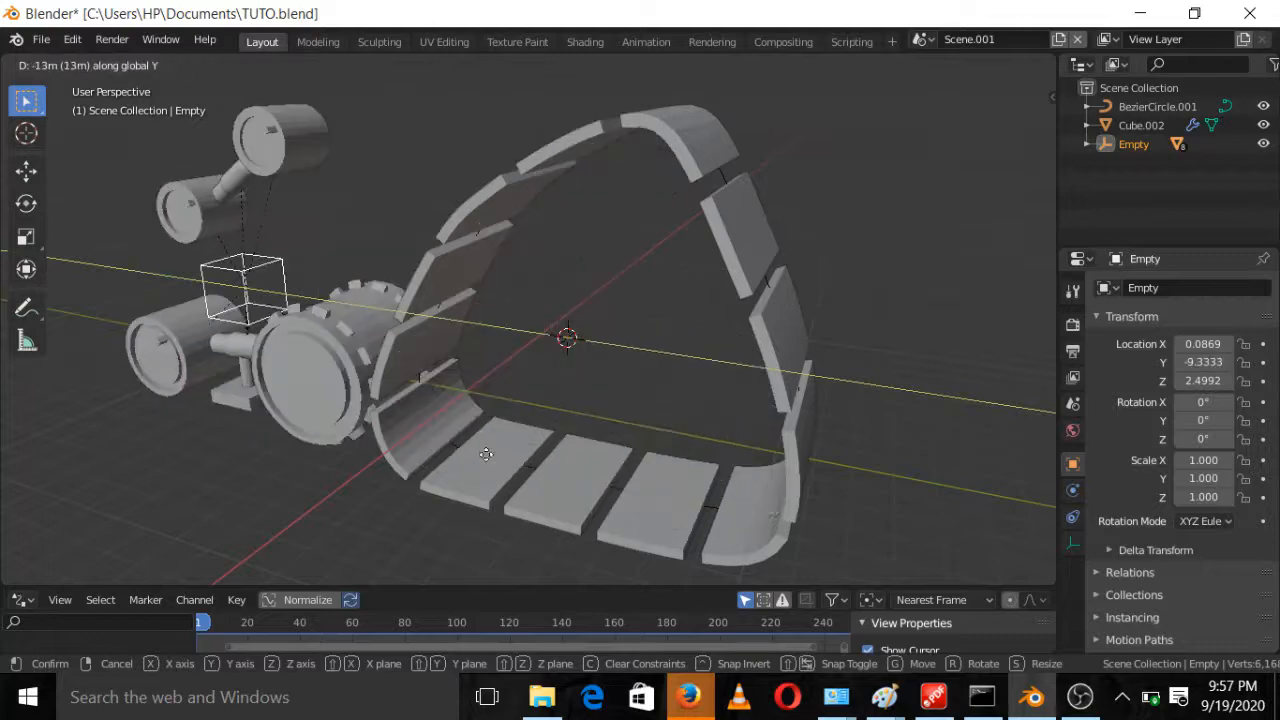
click(487, 529)
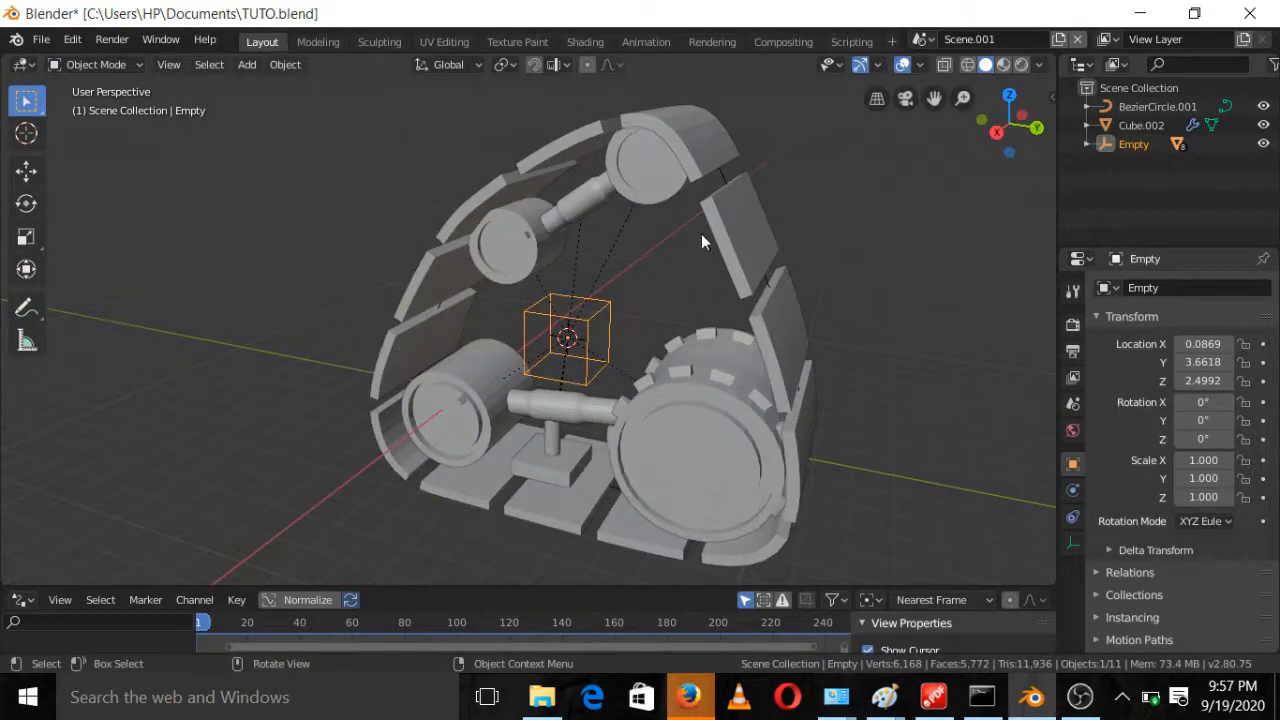
Parent the track's Bezier circle to the cube empty with Object (Keep Transform)
click(722, 179)
click(735, 245)
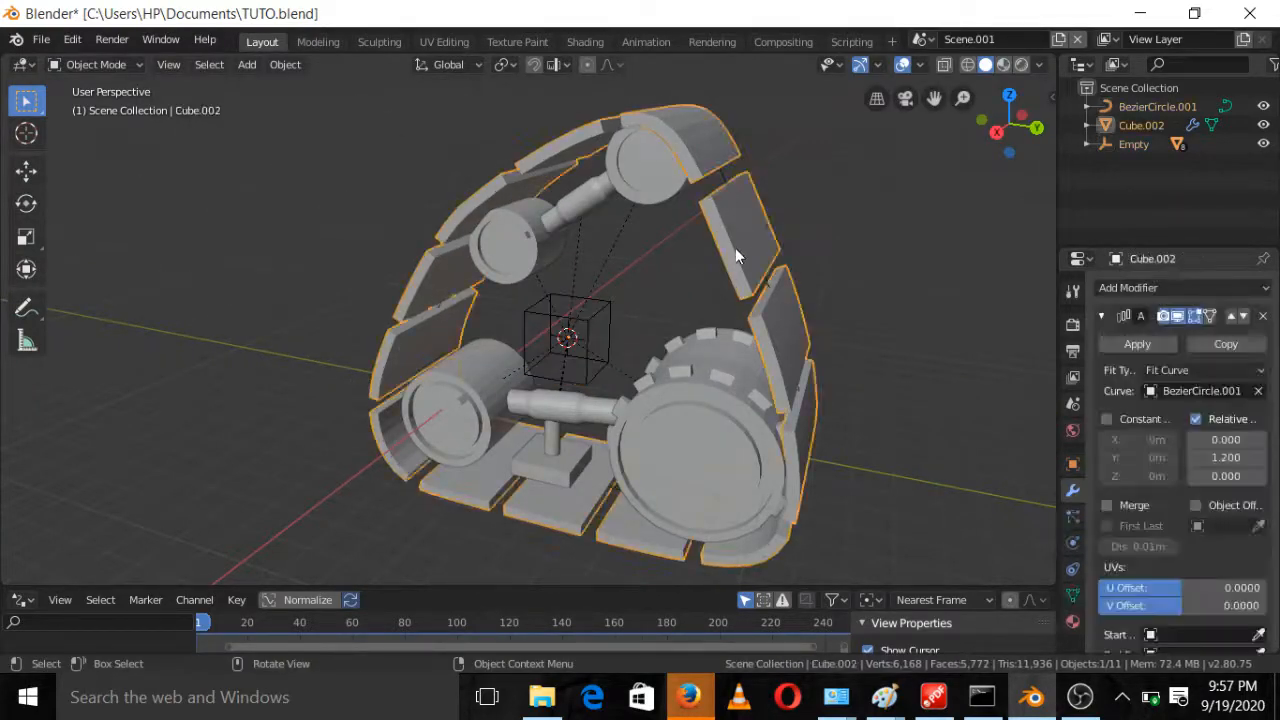
click(726, 183)
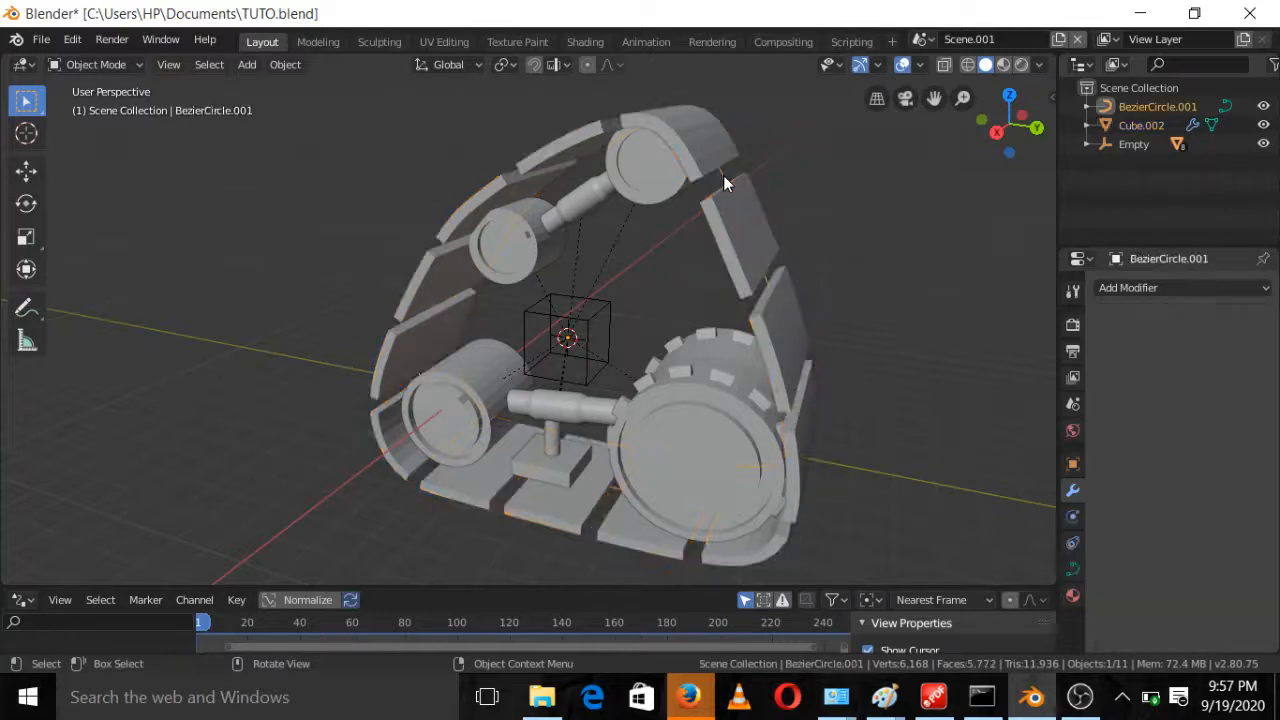
shift+click(606, 312)
key(ctrl+p)
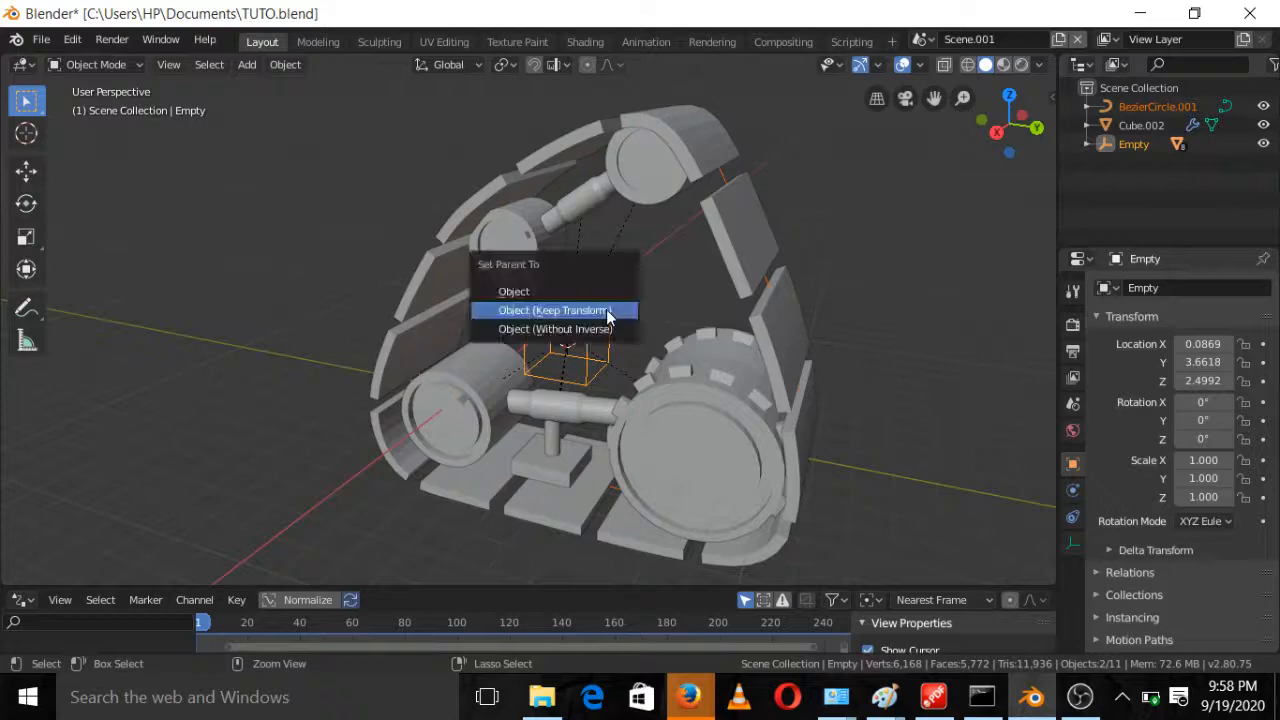
click(606, 312)
Test the complete rig by sliding the empty back and forth along global Y, cancelling each move
key(g)
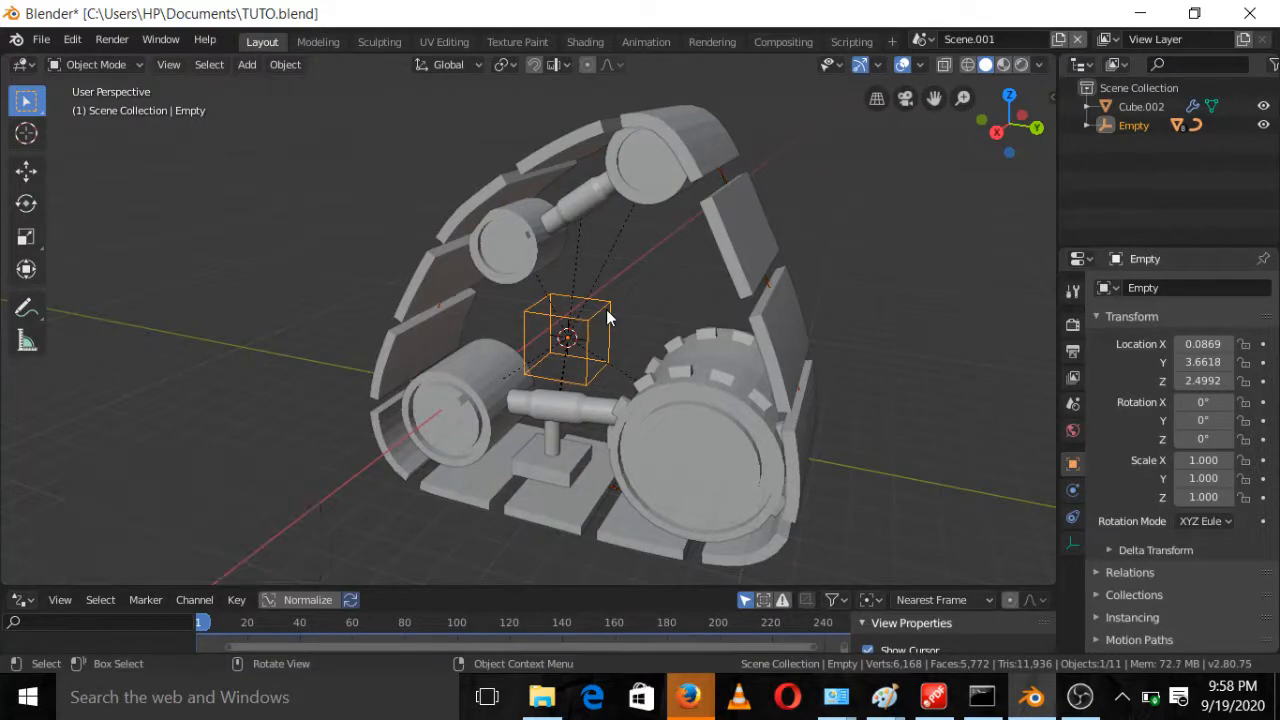
key(y)
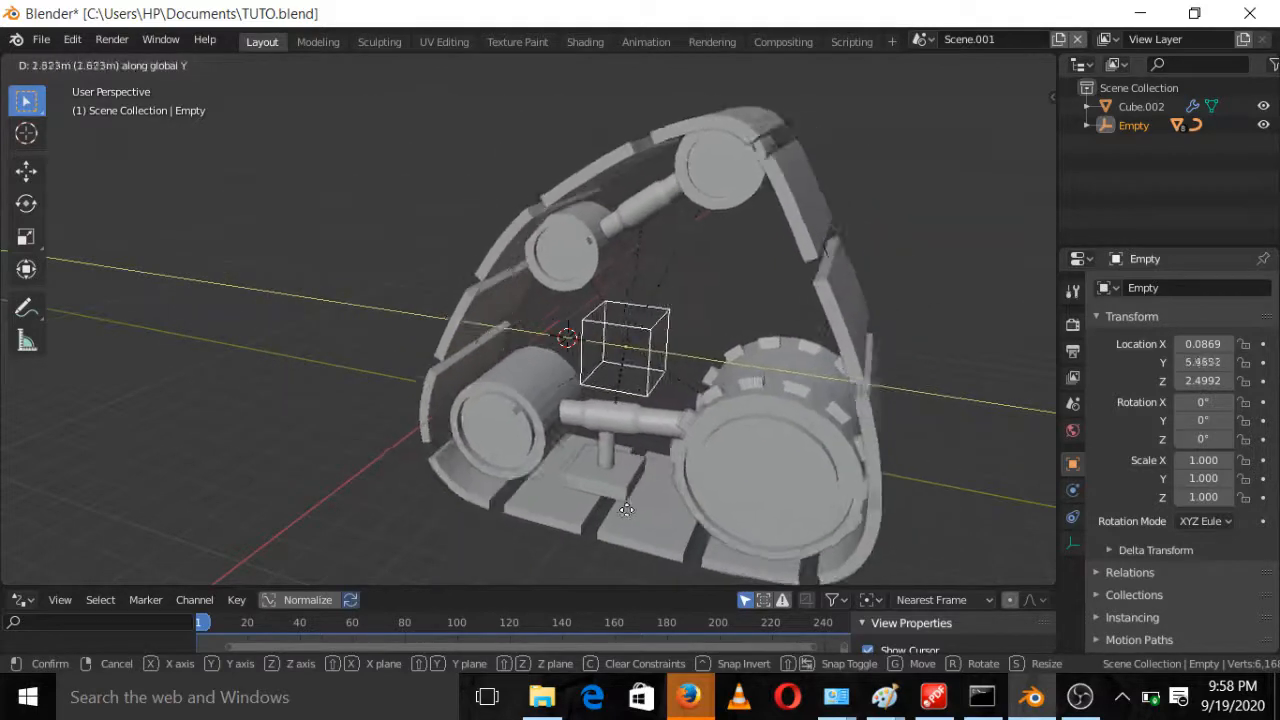
right_click(573, 505)
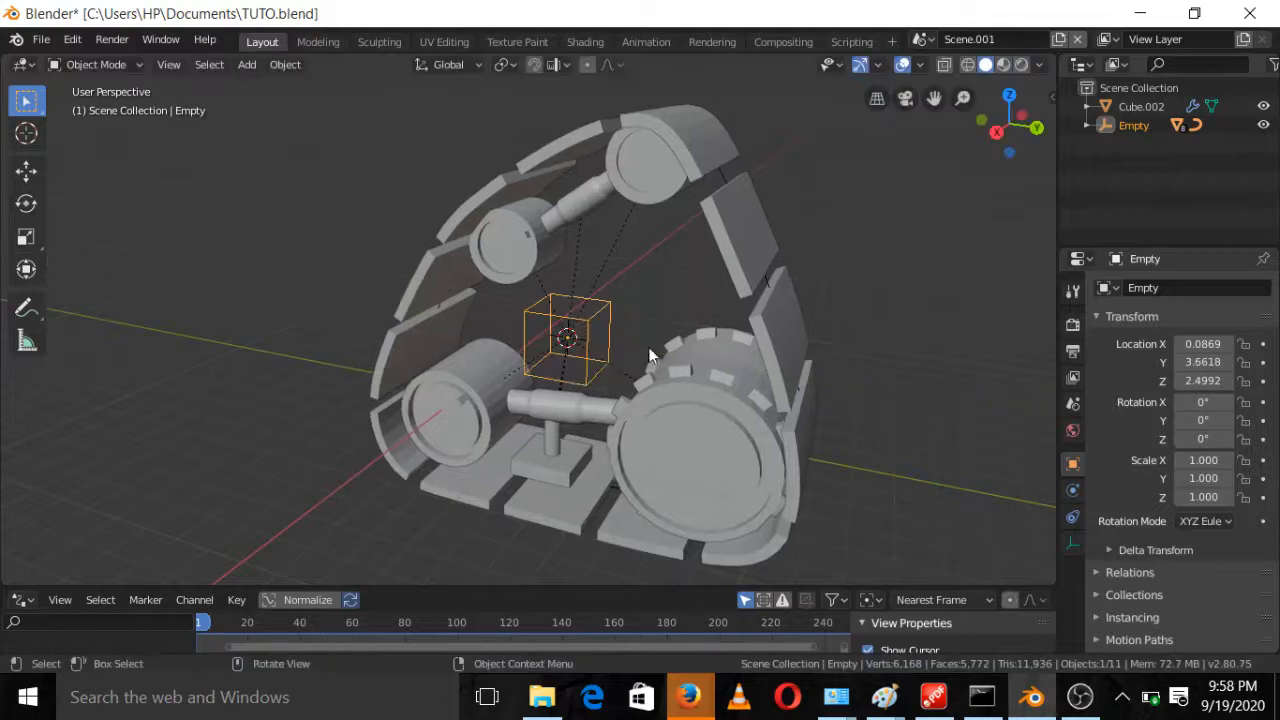
scroll(650, 350, down, 3)
middle_drag(650, 350, 633, 360)
scroll(633, 360, up, 3)
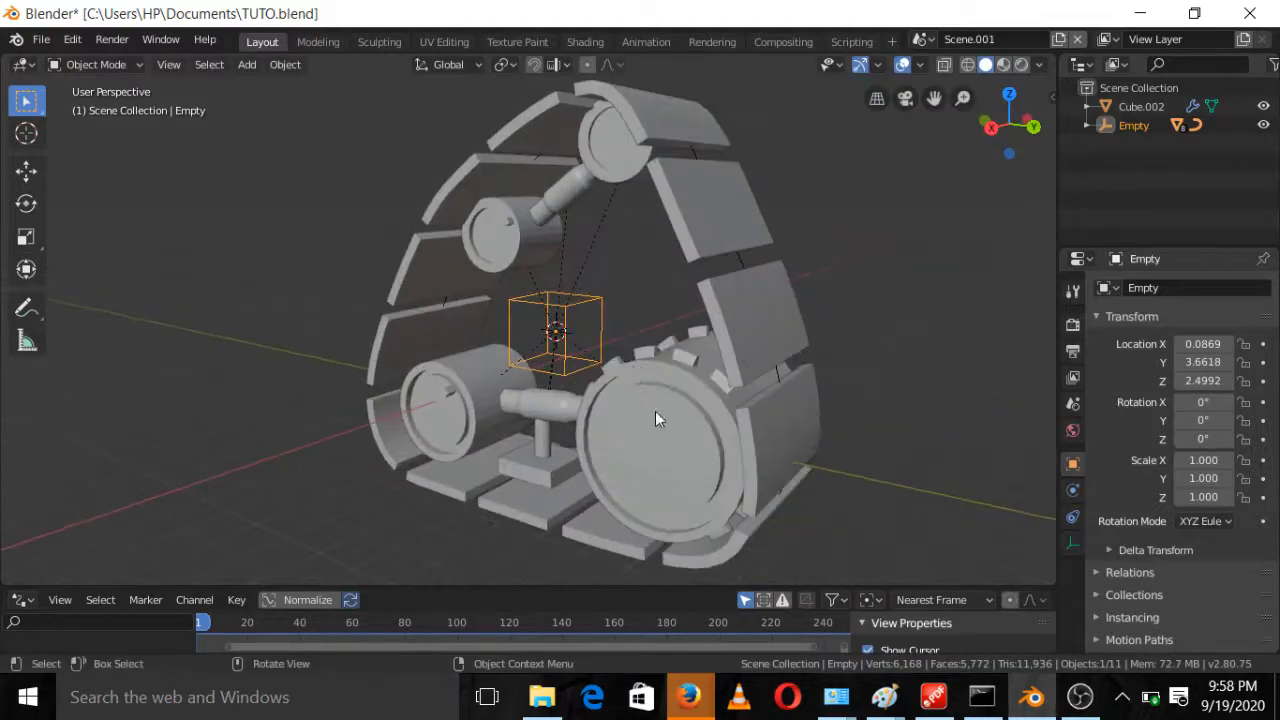
key(g)
key(y)
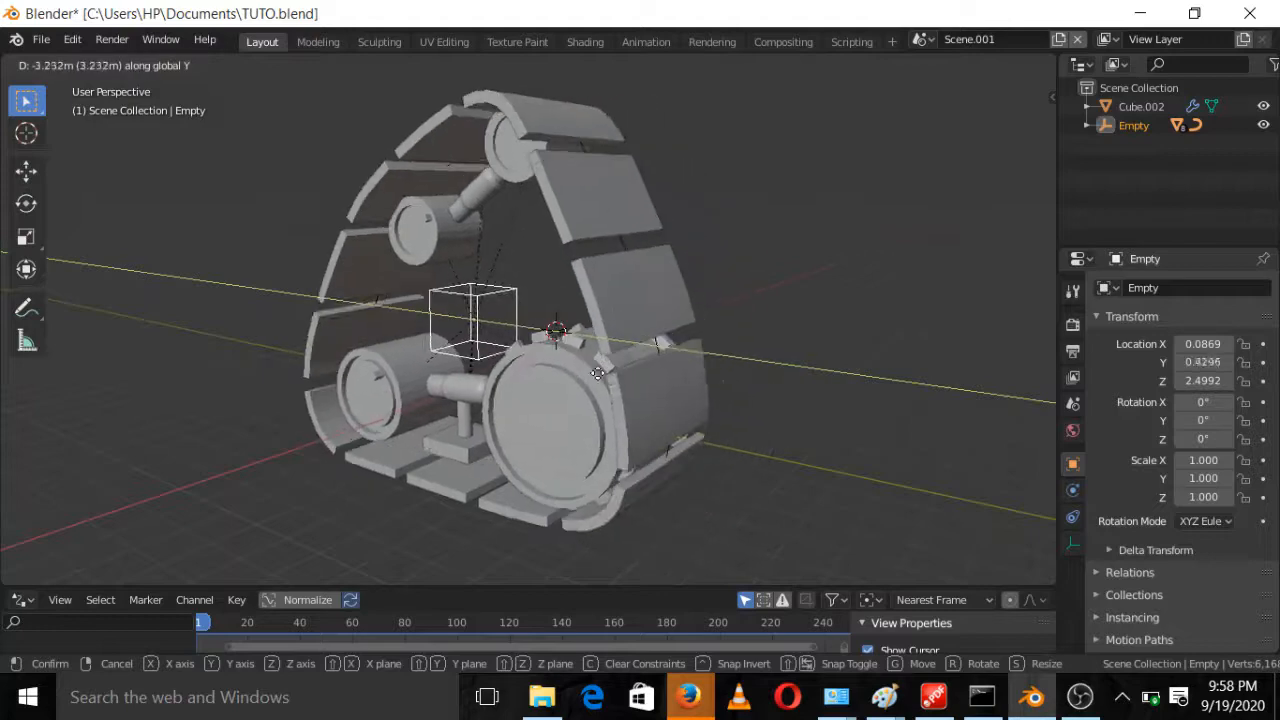
right_click(757, 388)
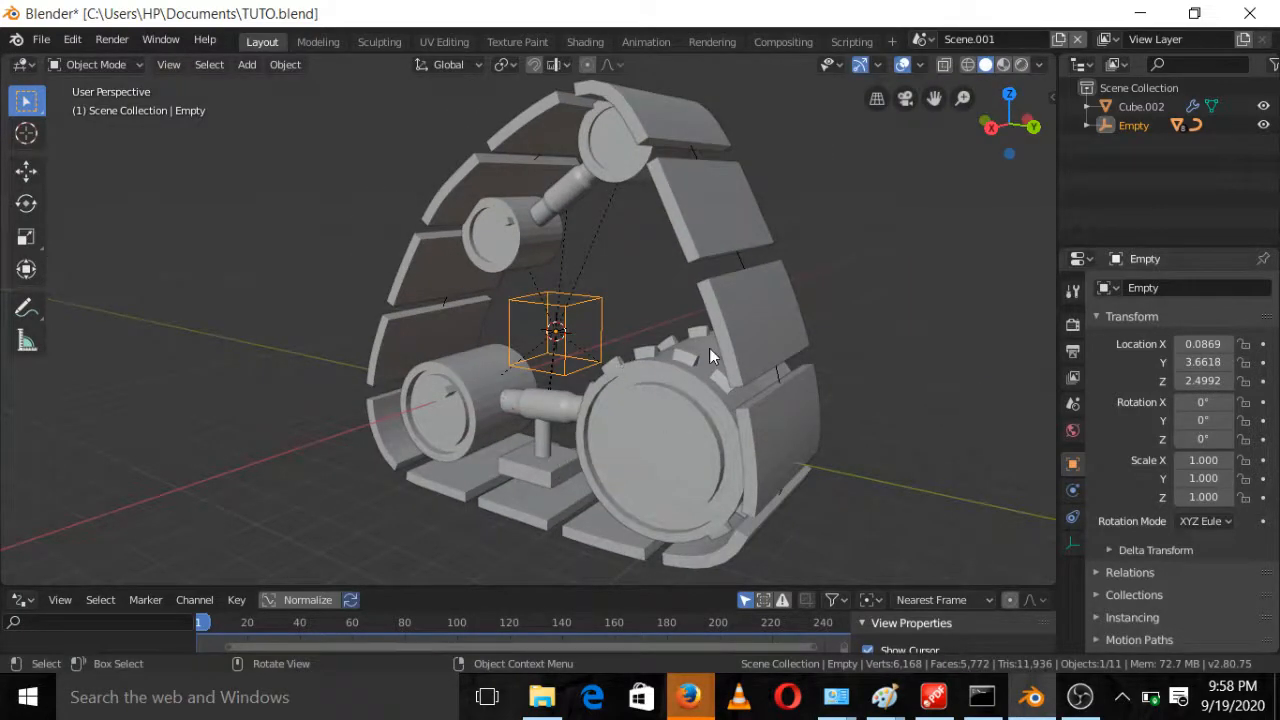
Try rotating the large toothed wheel about global X
scroll(709, 370, down, 1)
click(658, 370)
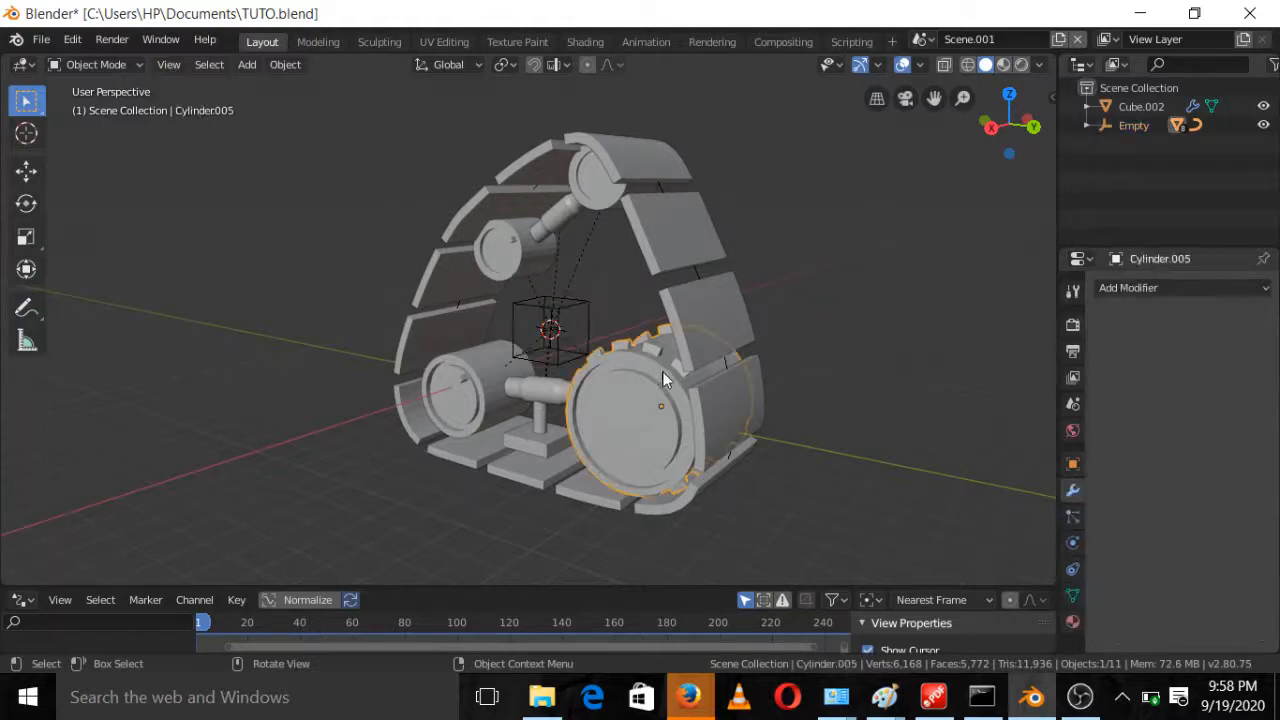
key(KP_3)
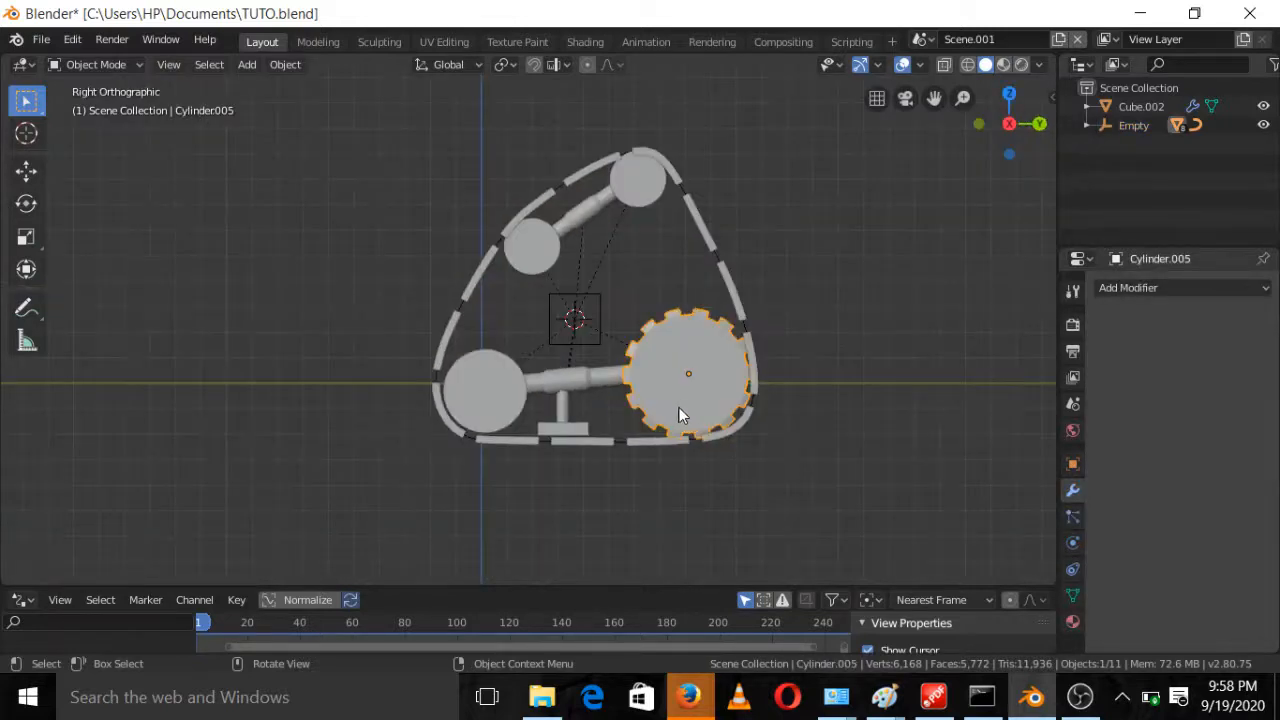
middle_drag(708, 426, 650, 455)
scroll(650, 455, up, 2)
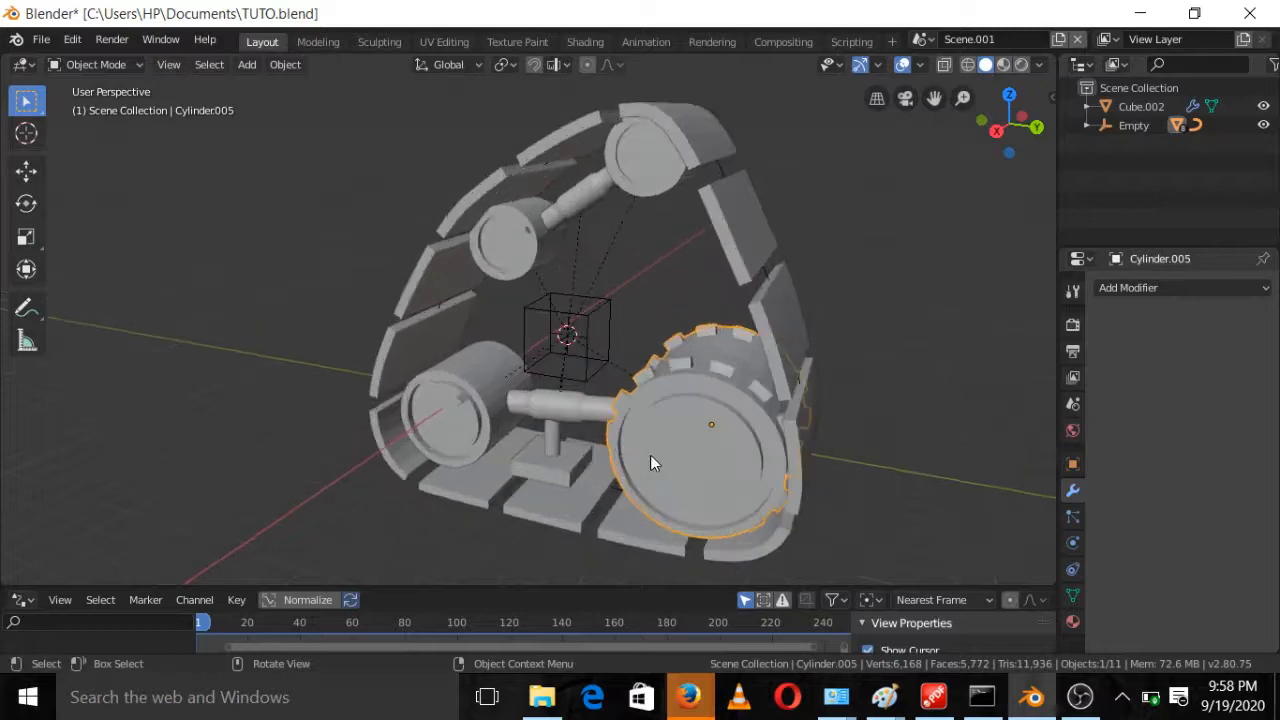
key(s)
key(x)
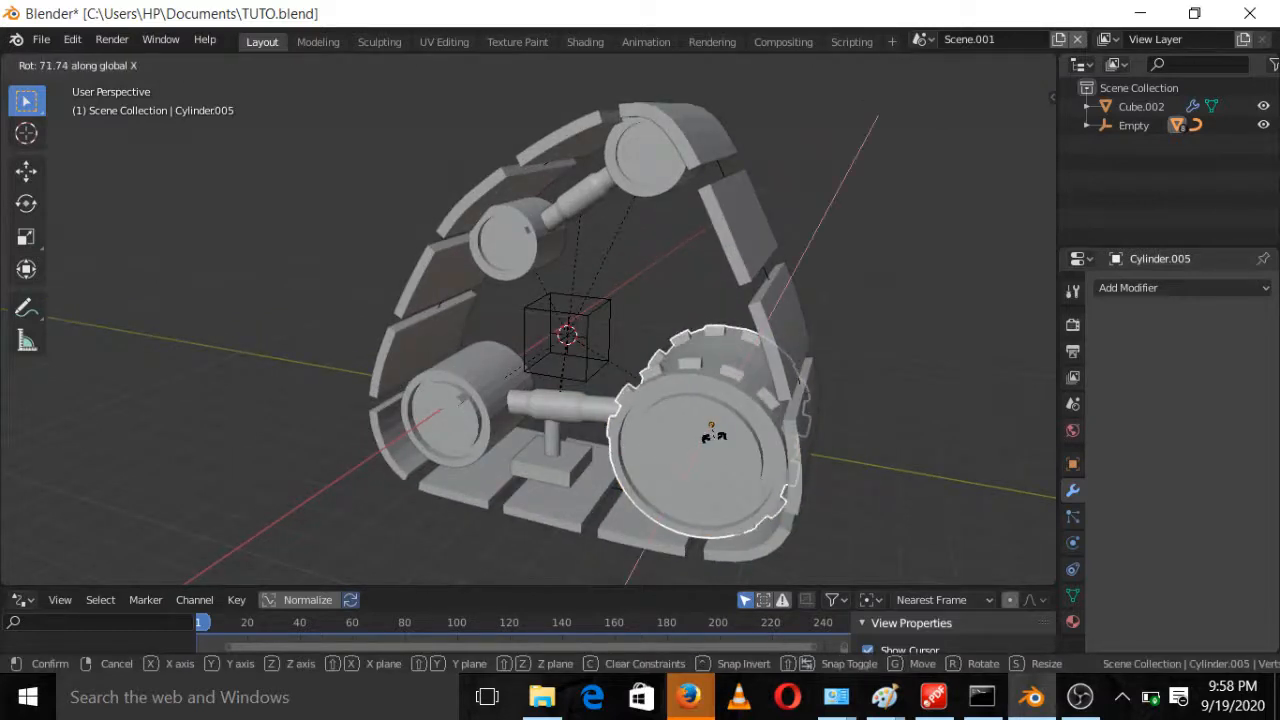
right_click(714, 440)
Show the toothed wheel's transform values and examine how they respond to a trial rotation about global X
key(n)
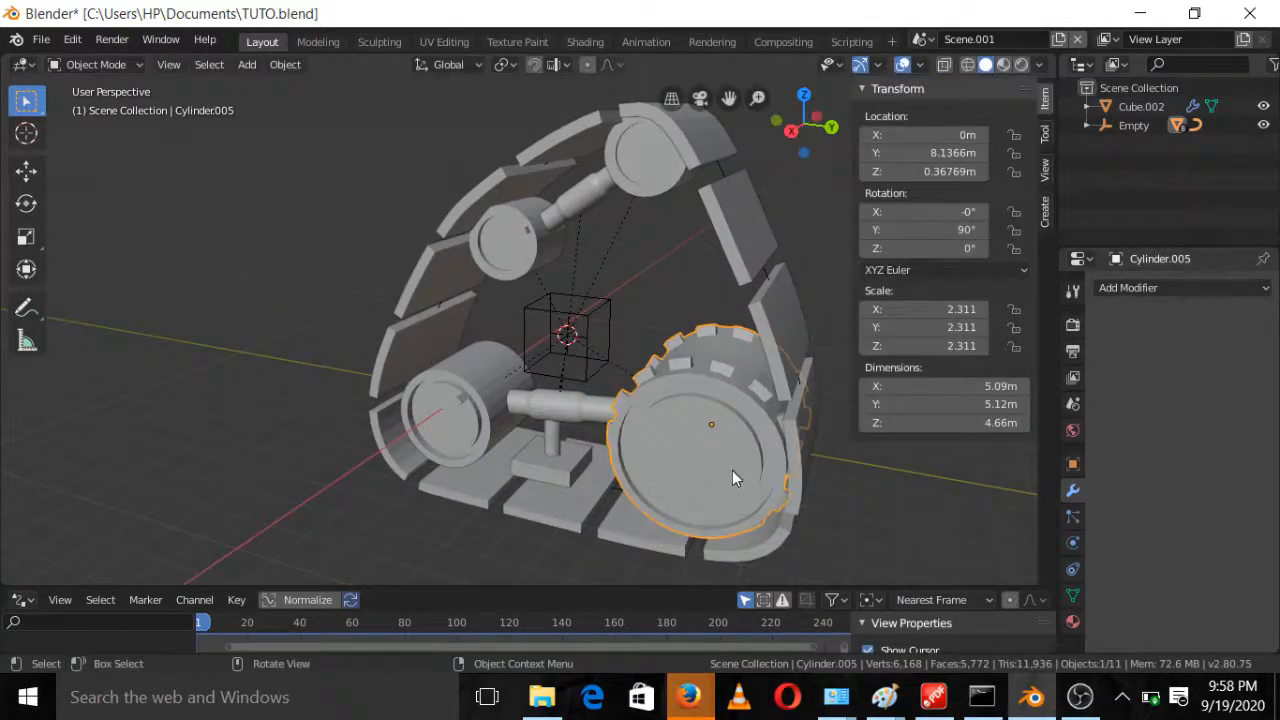
key(r)
key(x)
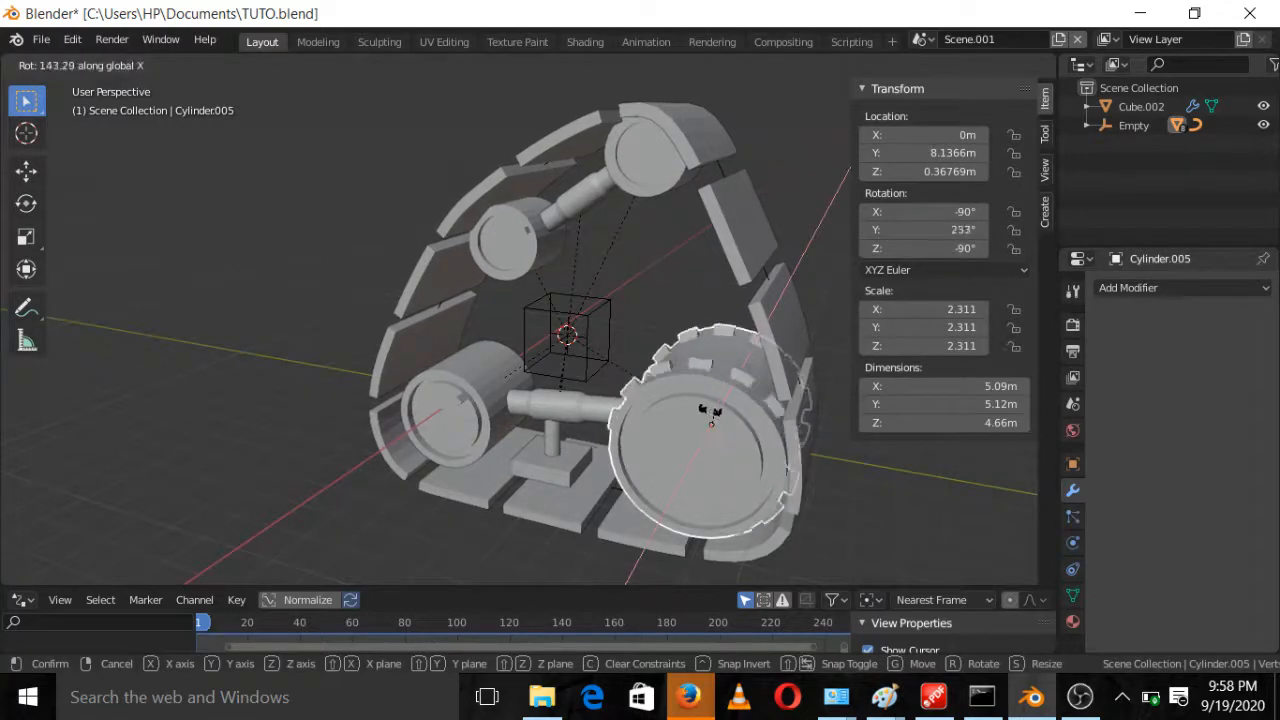
right_click(746, 404)
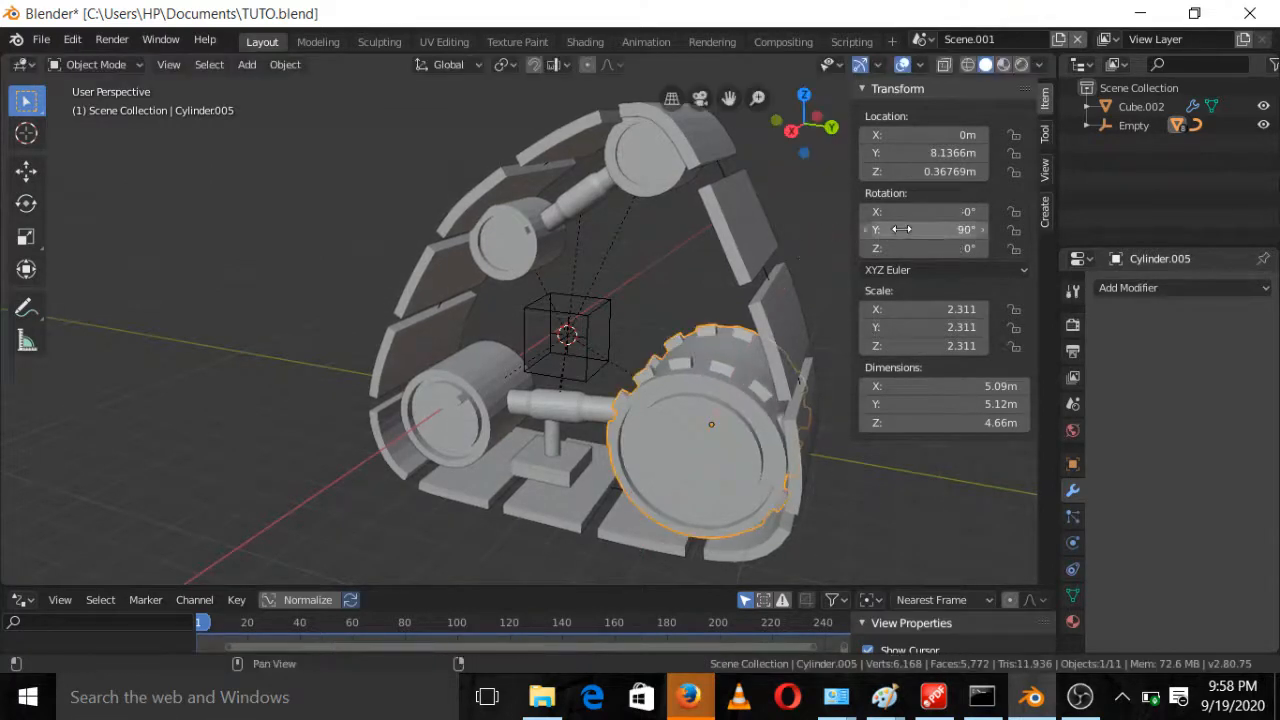
Apply the toothed wheel's rotation and check its rotation values with a trial turn about global X
key(ctrl+a)
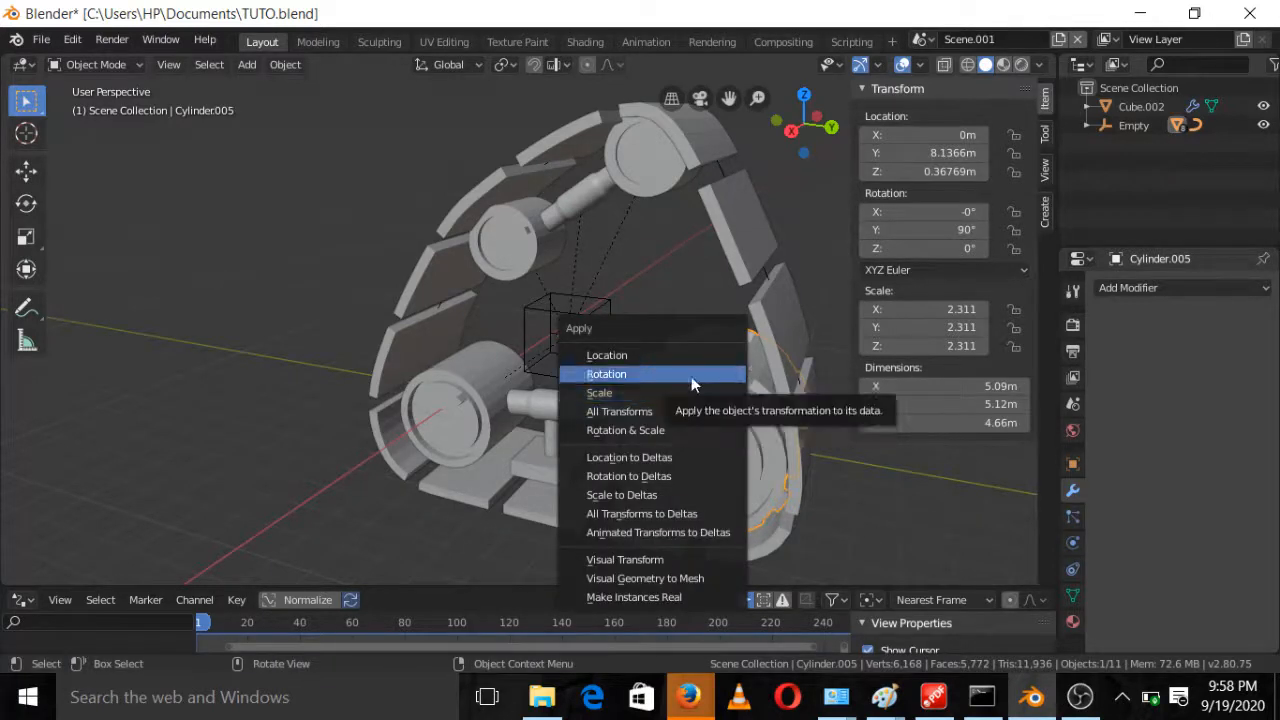
click(691, 376)
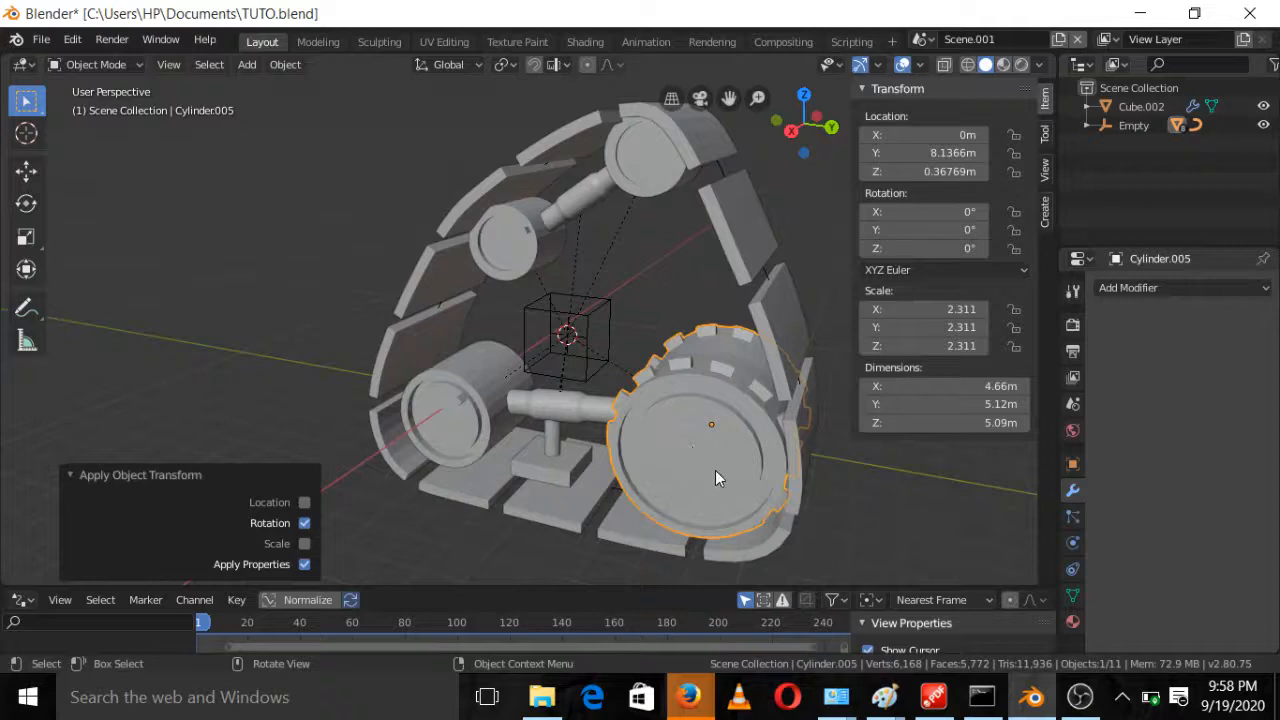
key(r)
key(x)
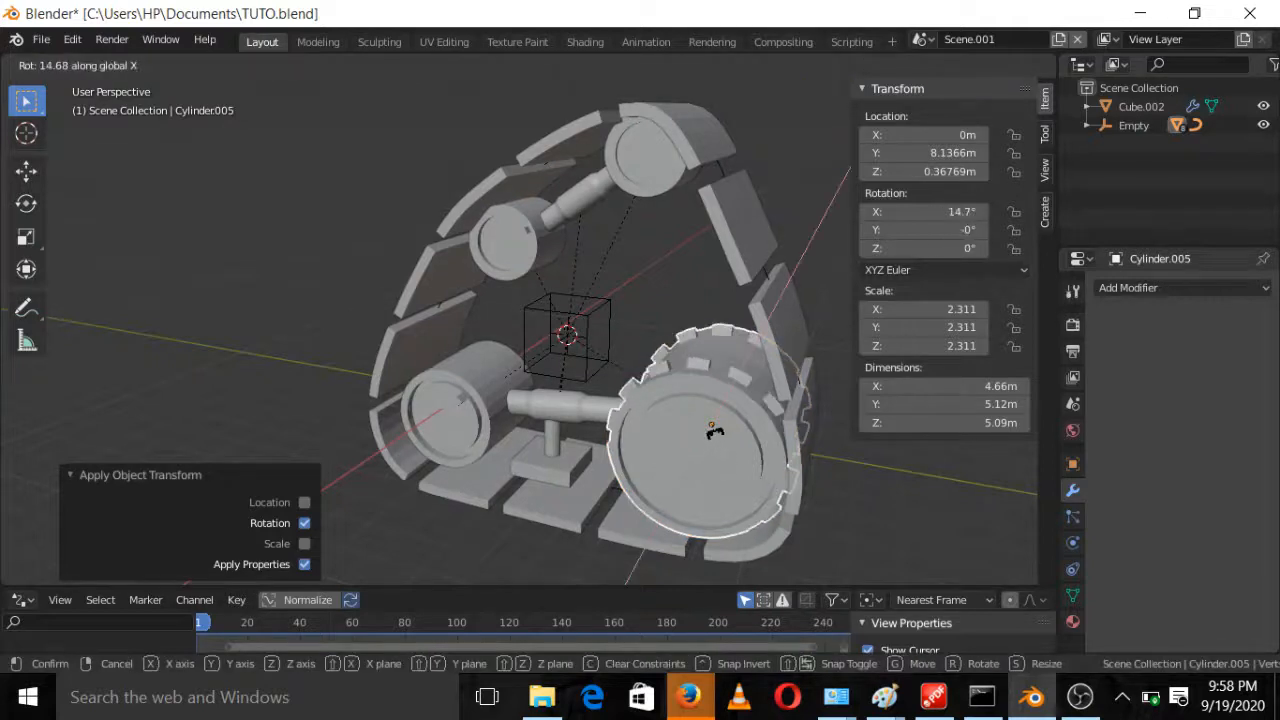
key(Escape)
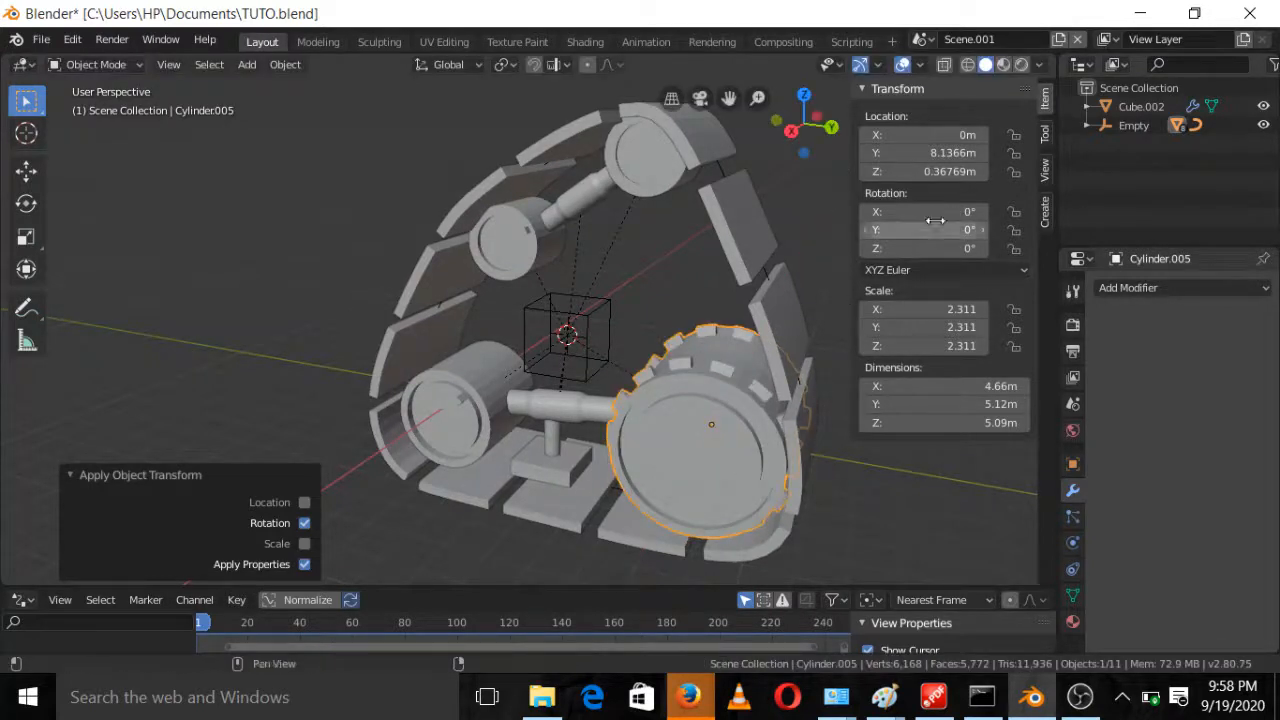
Apply the rotation of the smaller lower wheel and of each of the two upper wheels
click(463, 382)
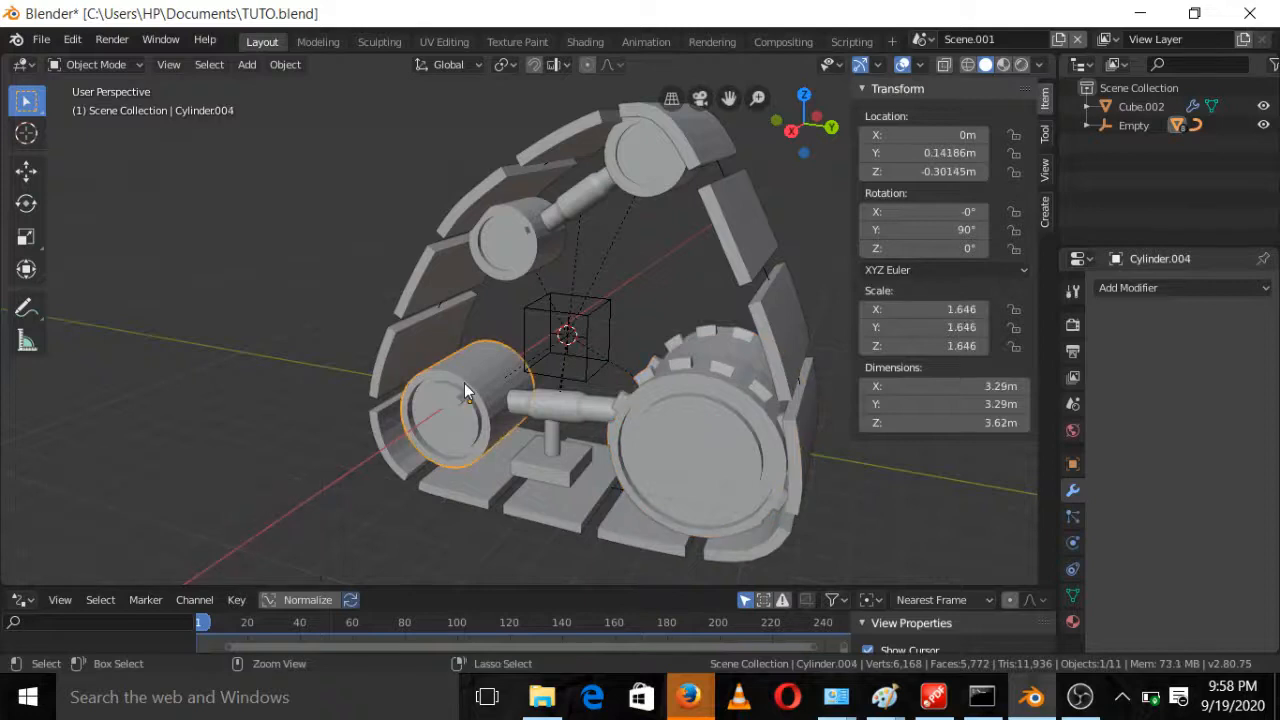
key(ctrl+a)
click(461, 386)
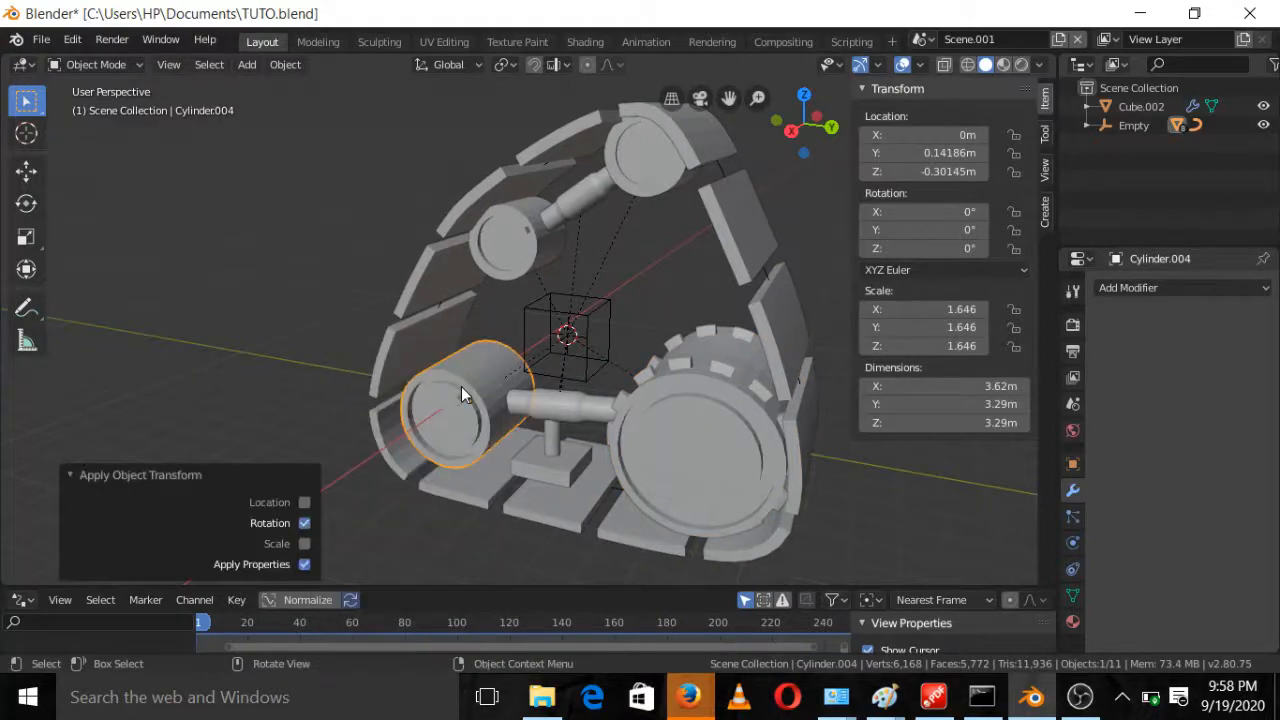
click(515, 245)
key(ctrl+a)
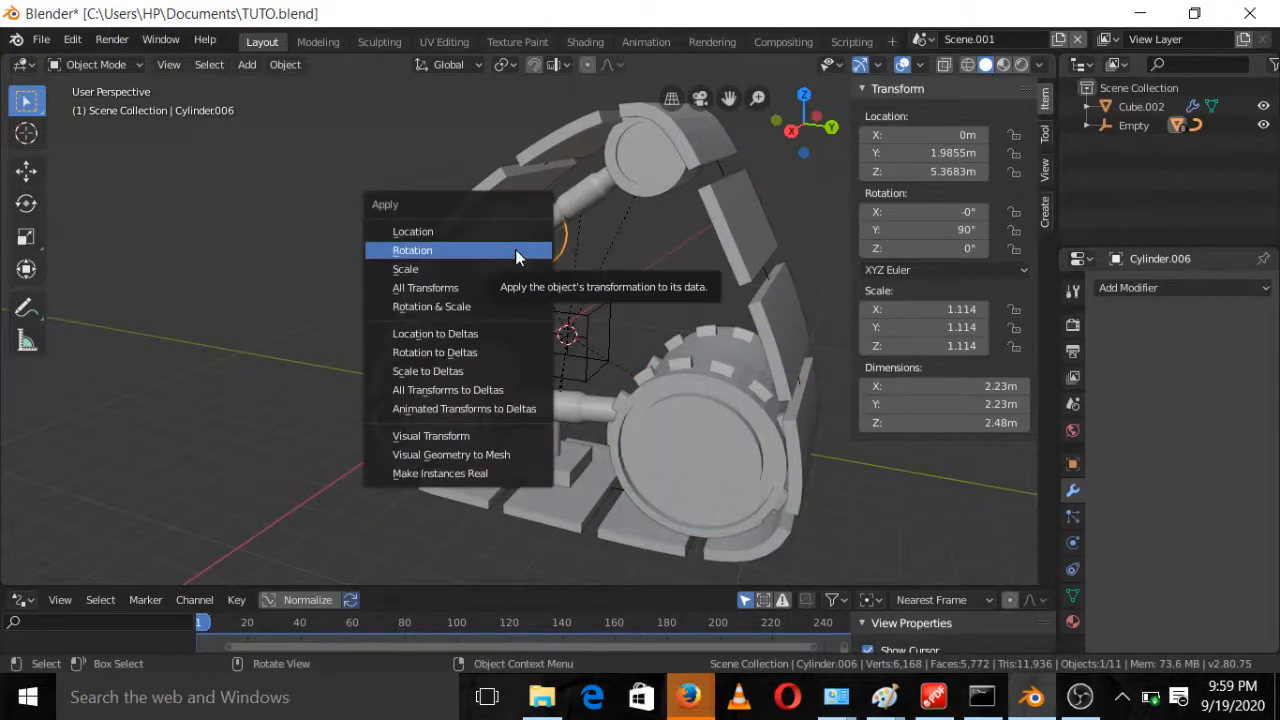
click(515, 250)
click(650, 155)
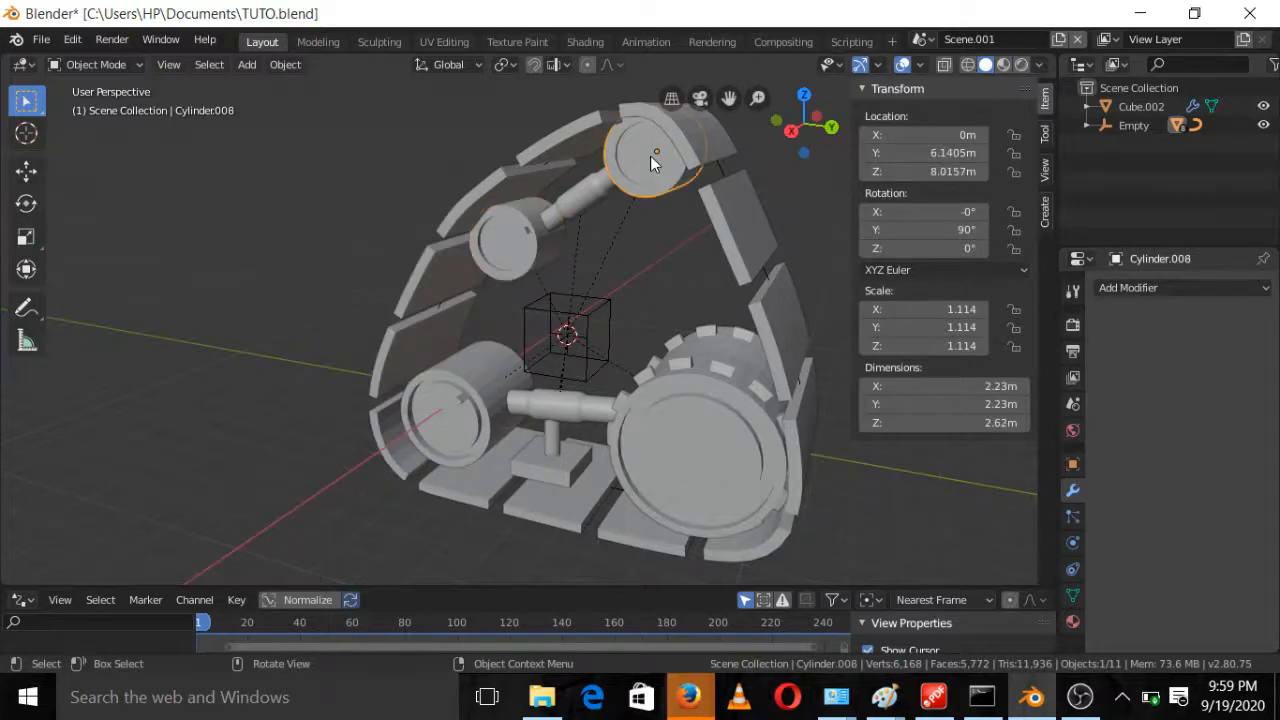
key(ctrl+a)
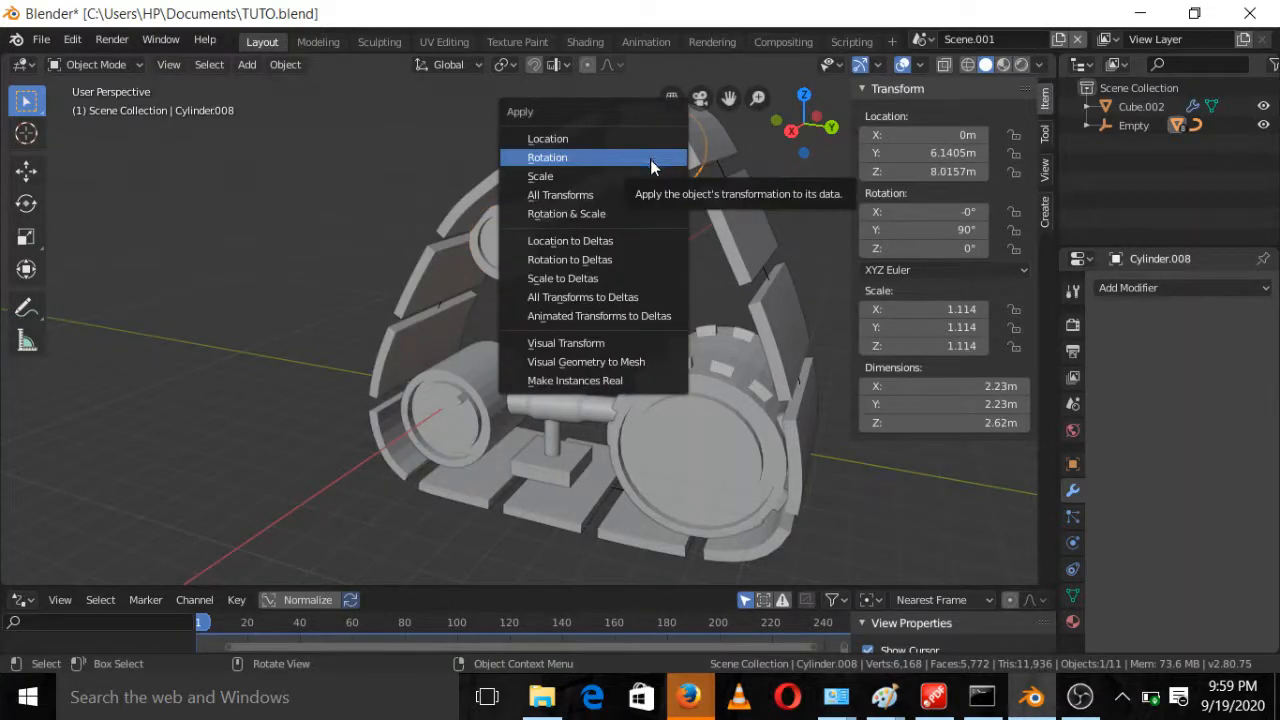
click(643, 162)
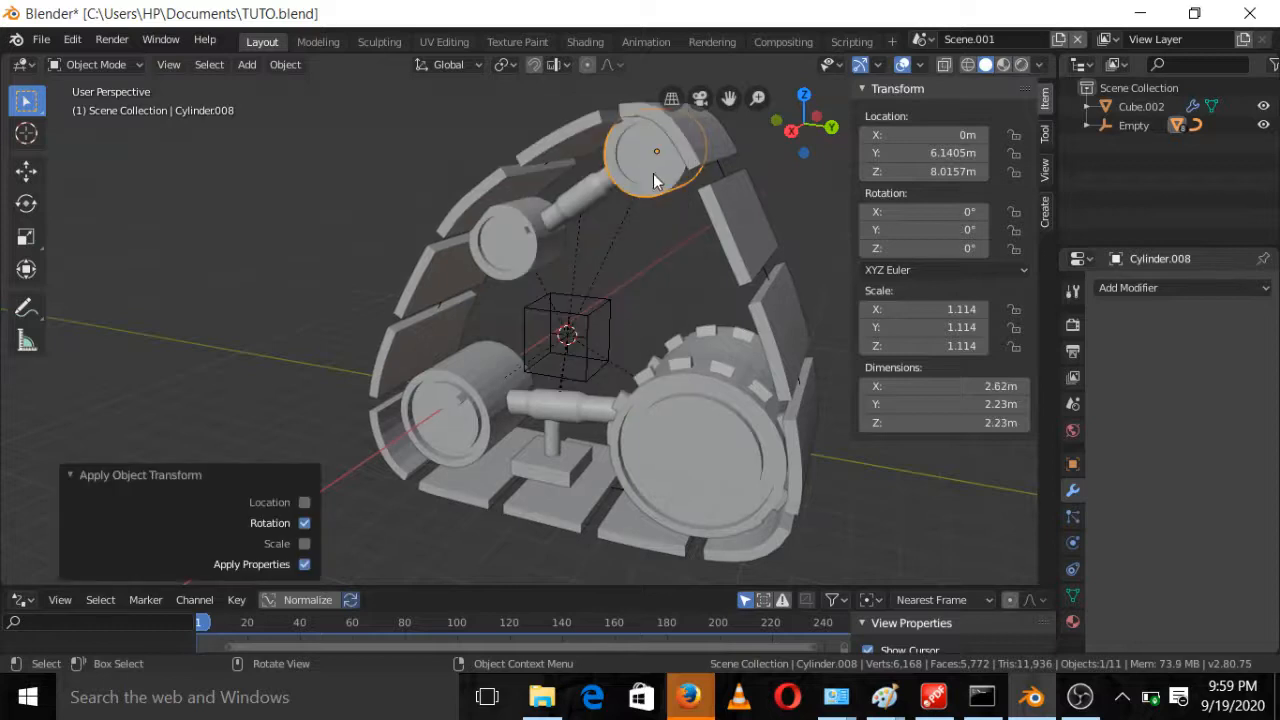
middle_drag(643, 162, 686, 290)
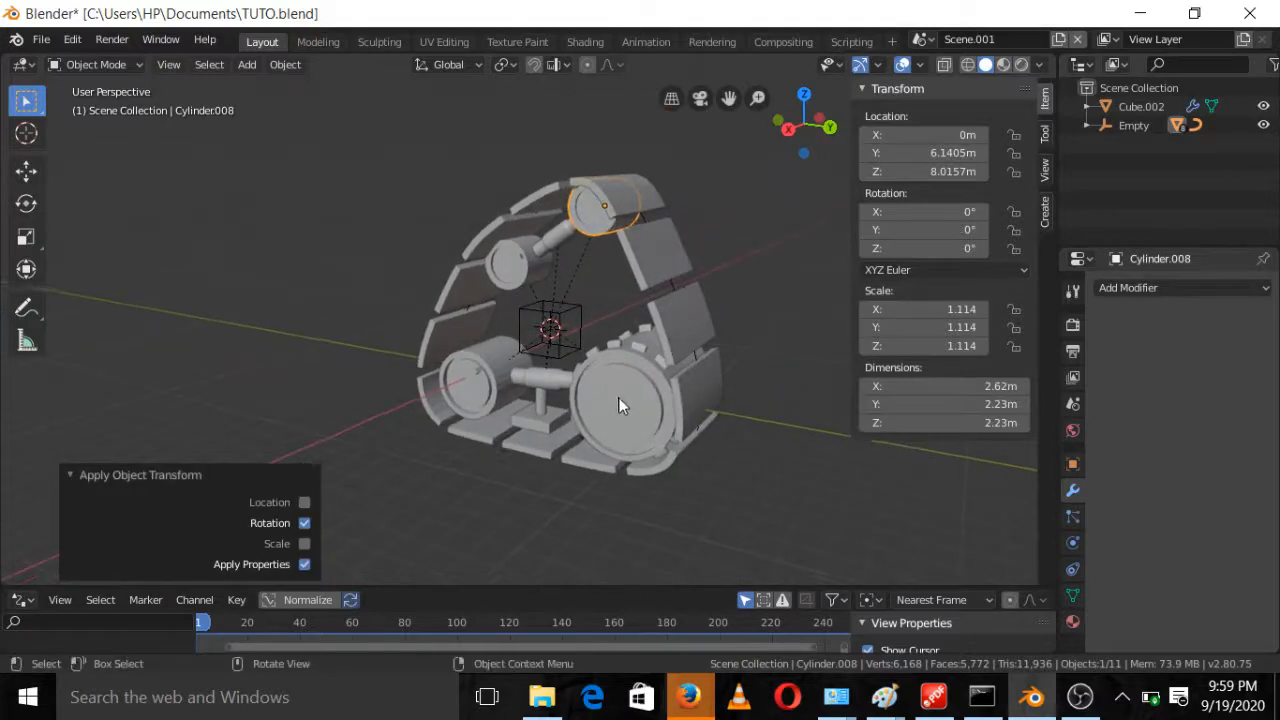
click(620, 399)
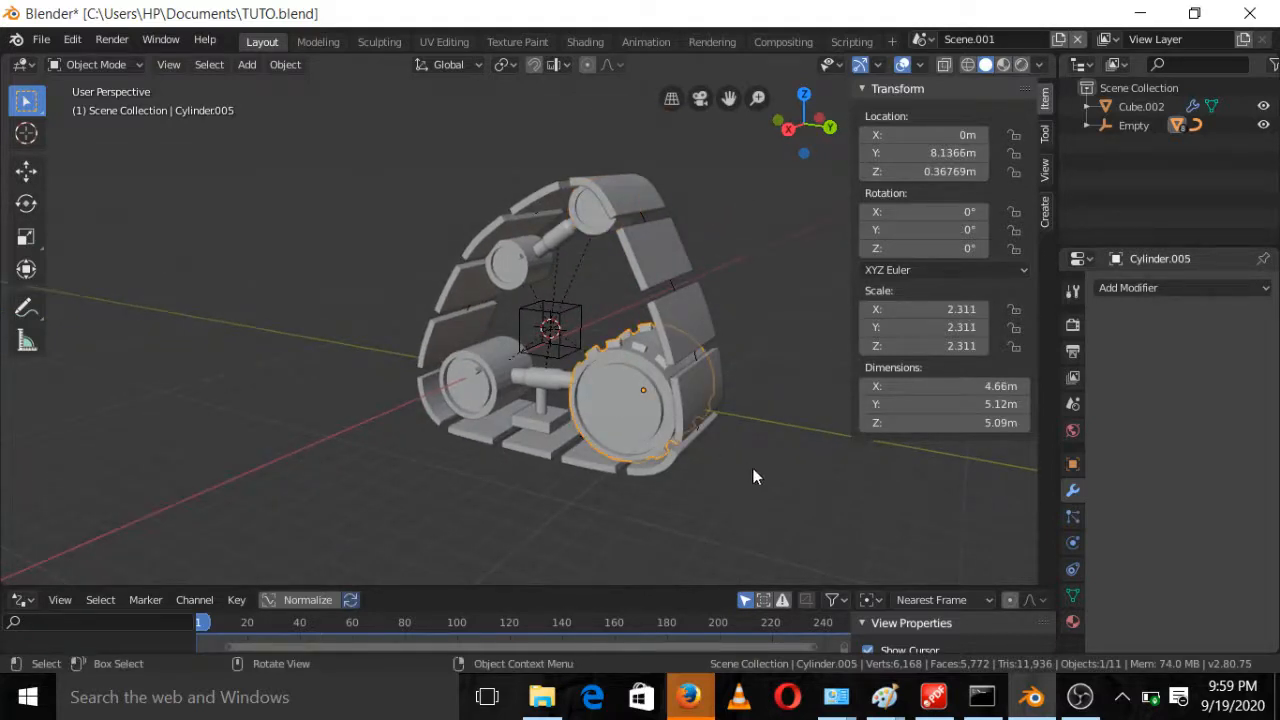
right_click(923, 212)
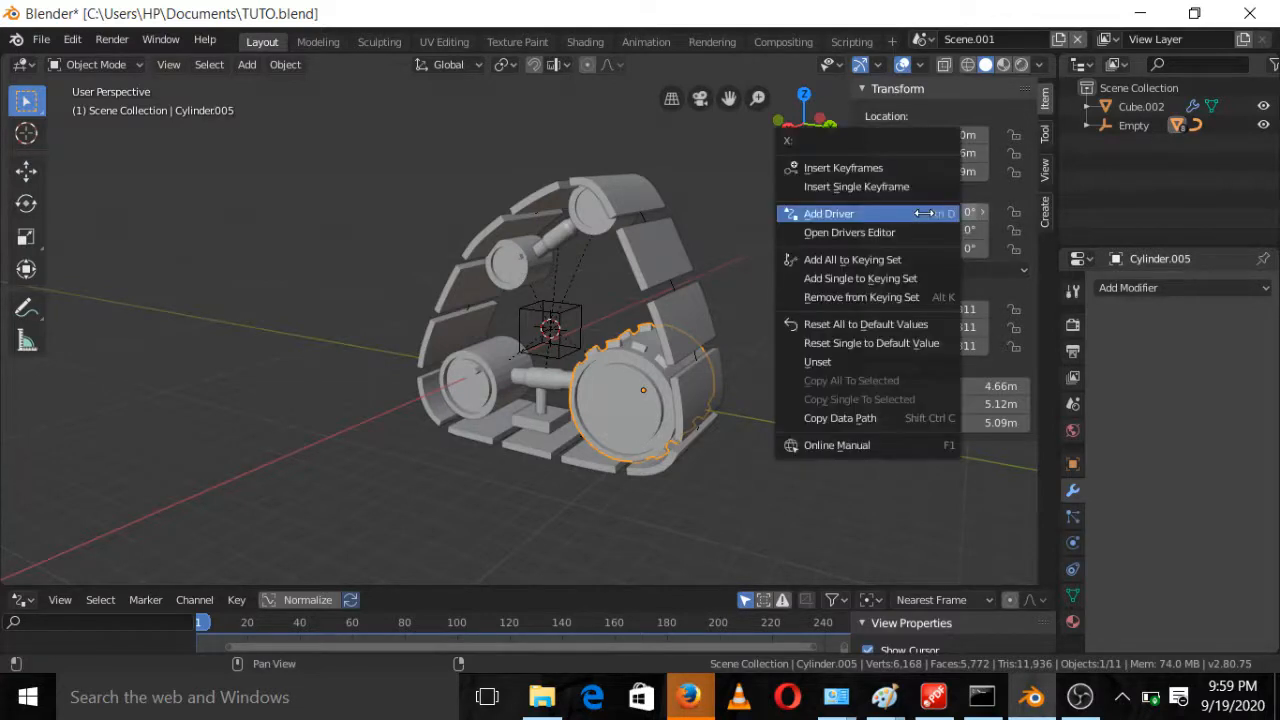
click(923, 212)
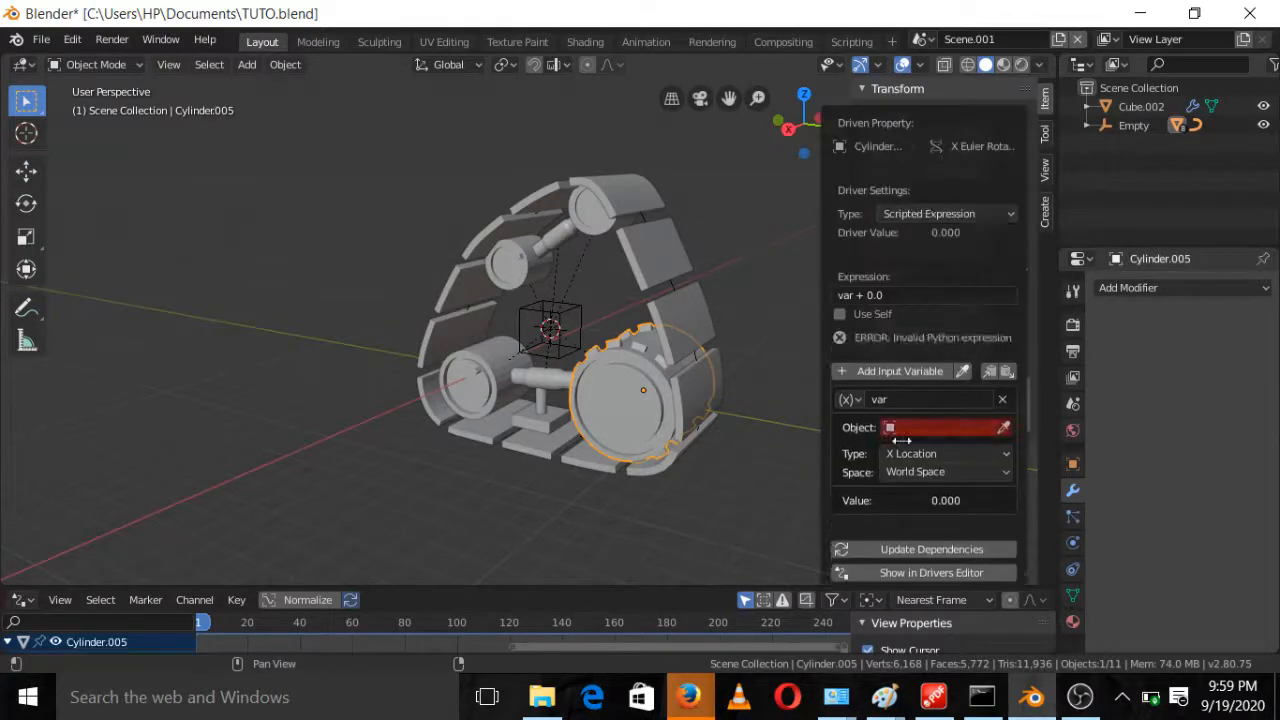
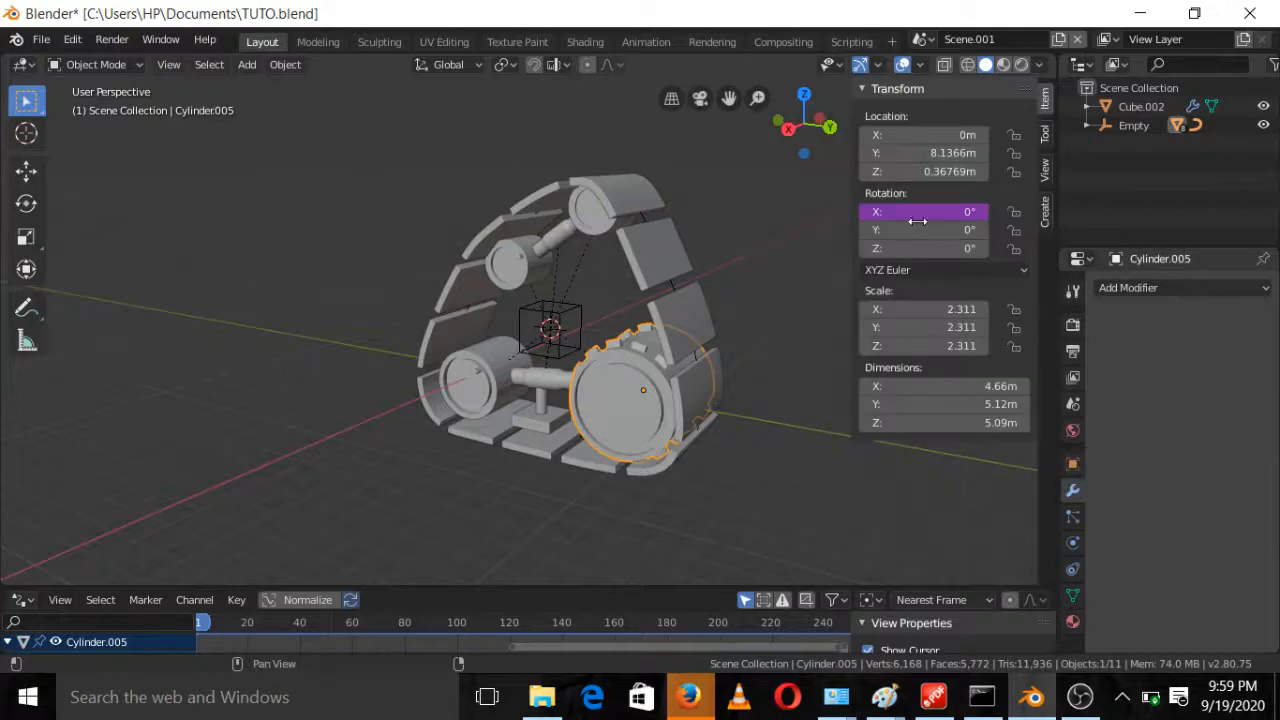
right_click(903, 212)
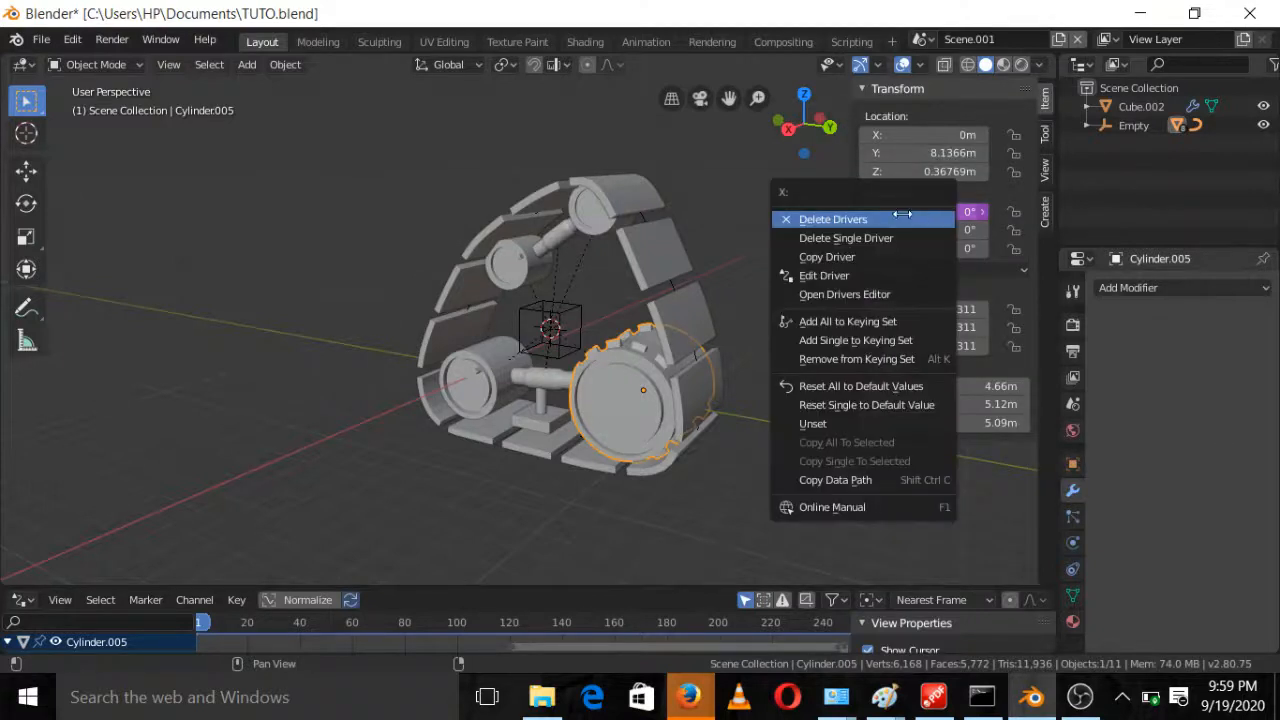
click(852, 220)
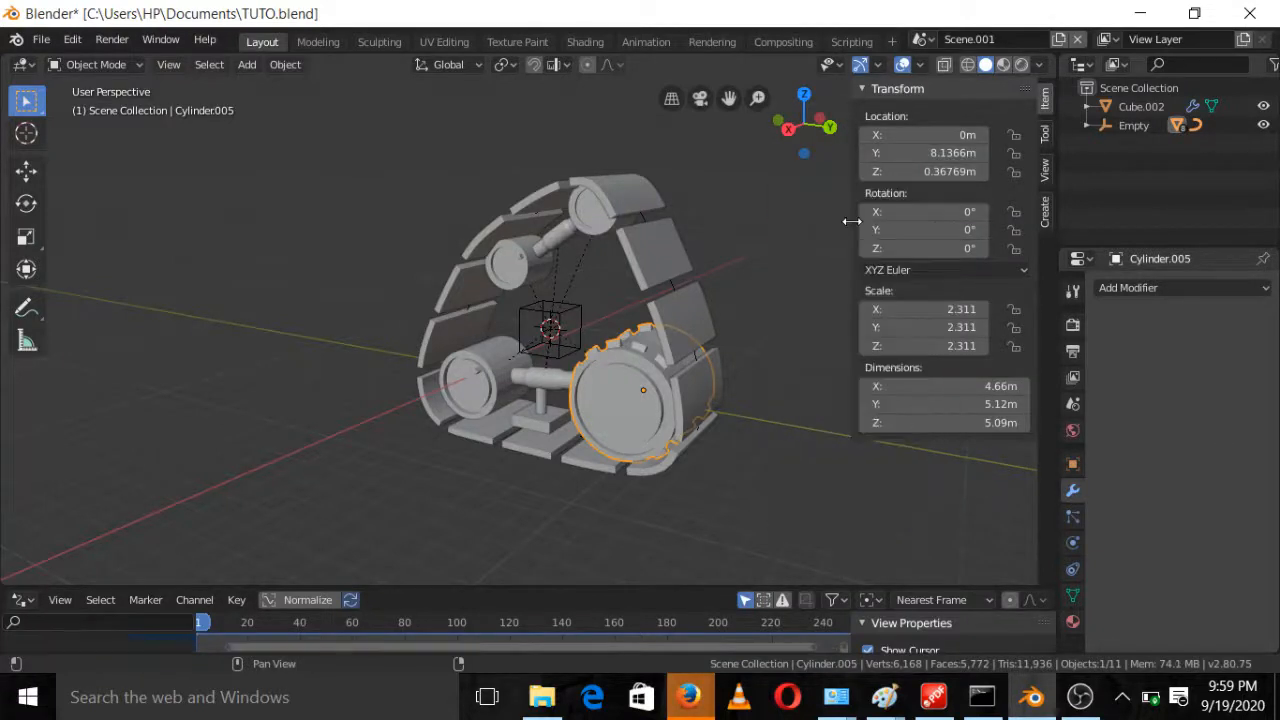
Check how the assembly travels by trial-moving the empty along global Y, then cancel the move
click(576, 318)
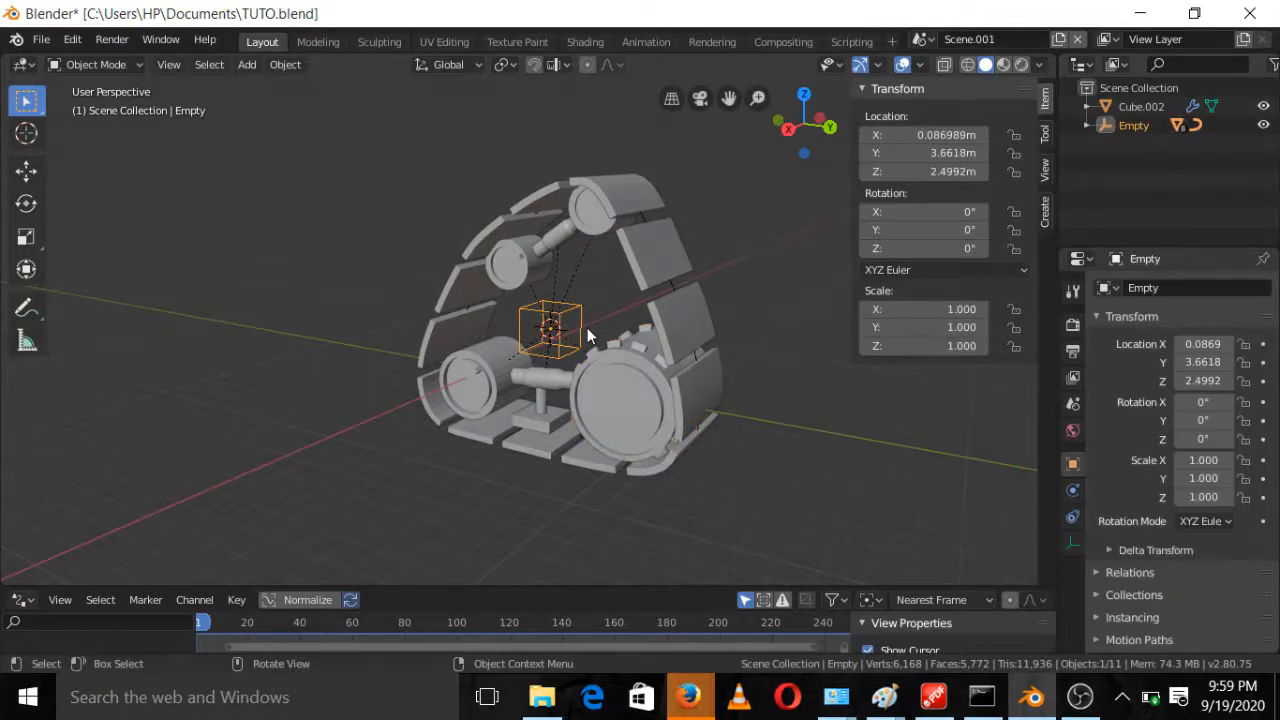
key(g)
key(y)
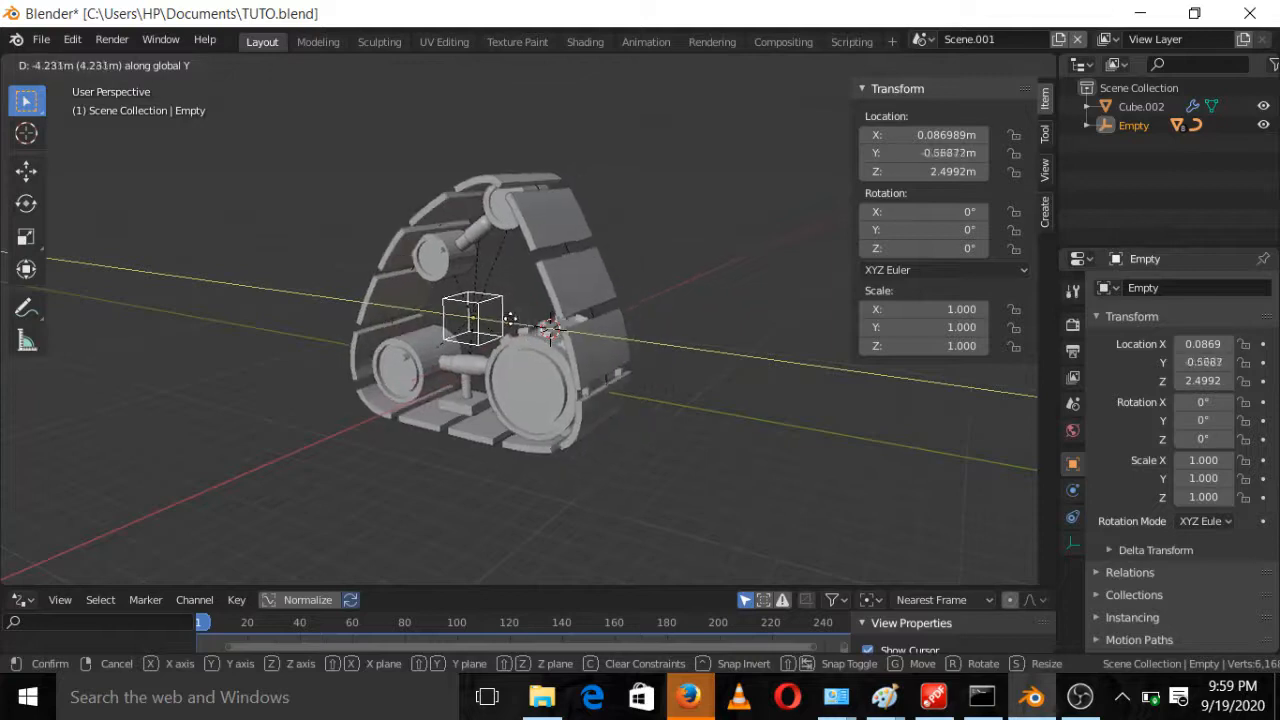
key(Escape)
Add a driver to the large toothed wheel's X rotation and show its X Euler Rotation driver settings in an enlarged Drivers editor
click(585, 372)
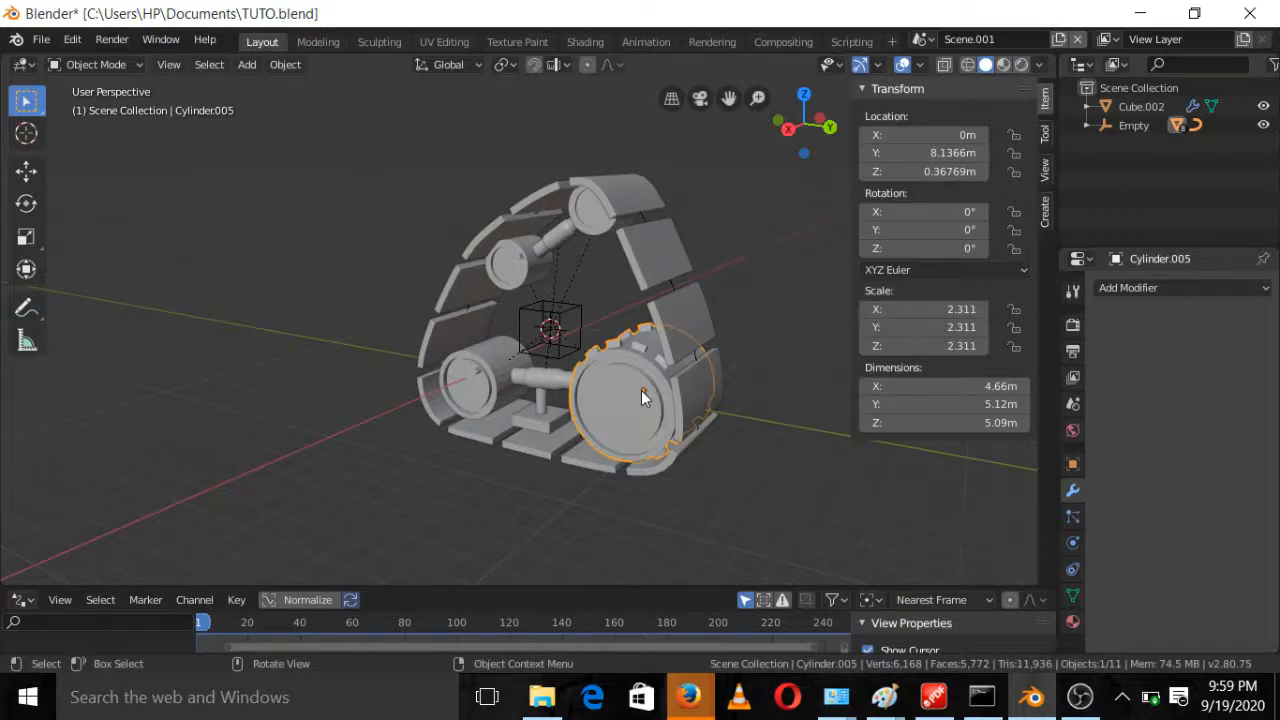
scroll(648, 404, up, 2)
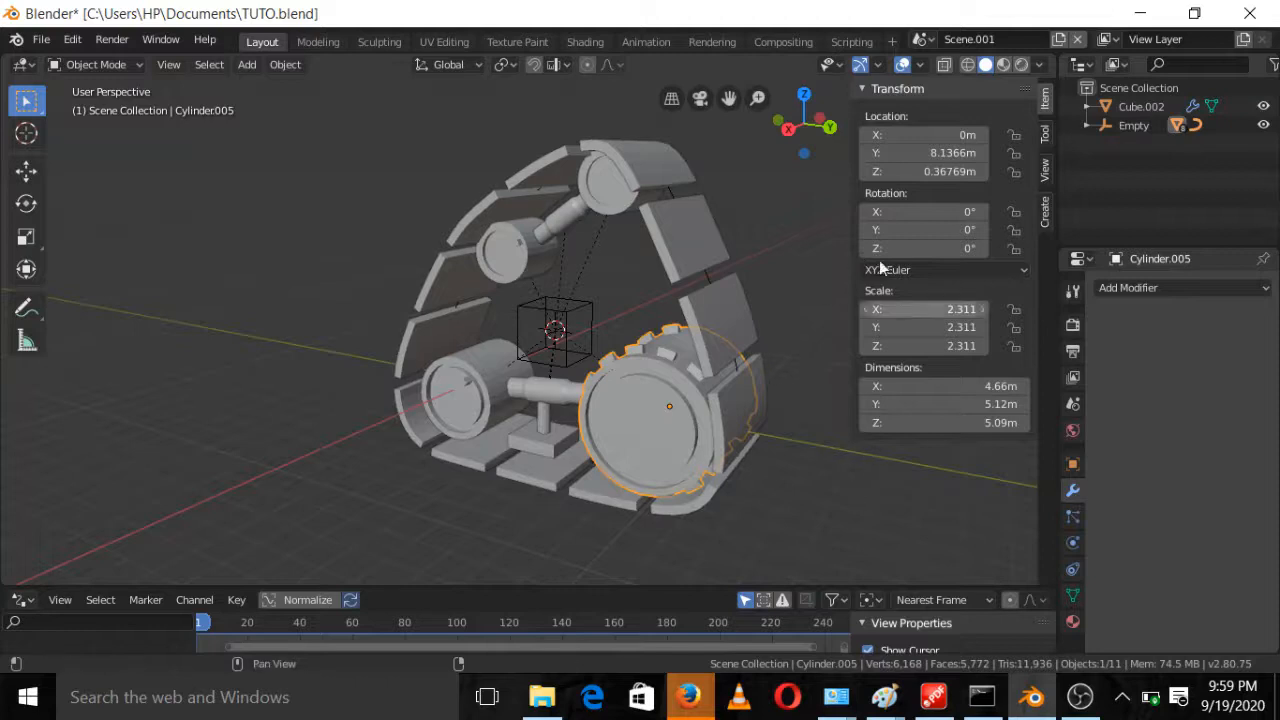
right_click(938, 211)
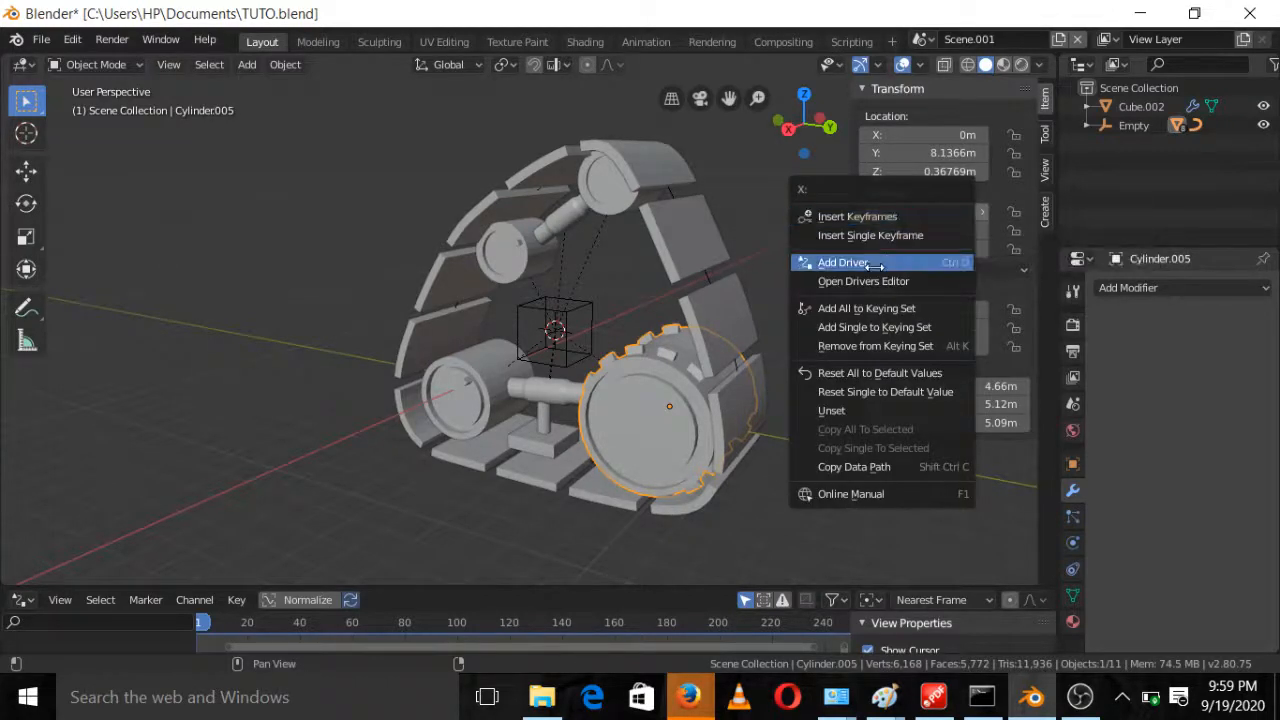
click(830, 262)
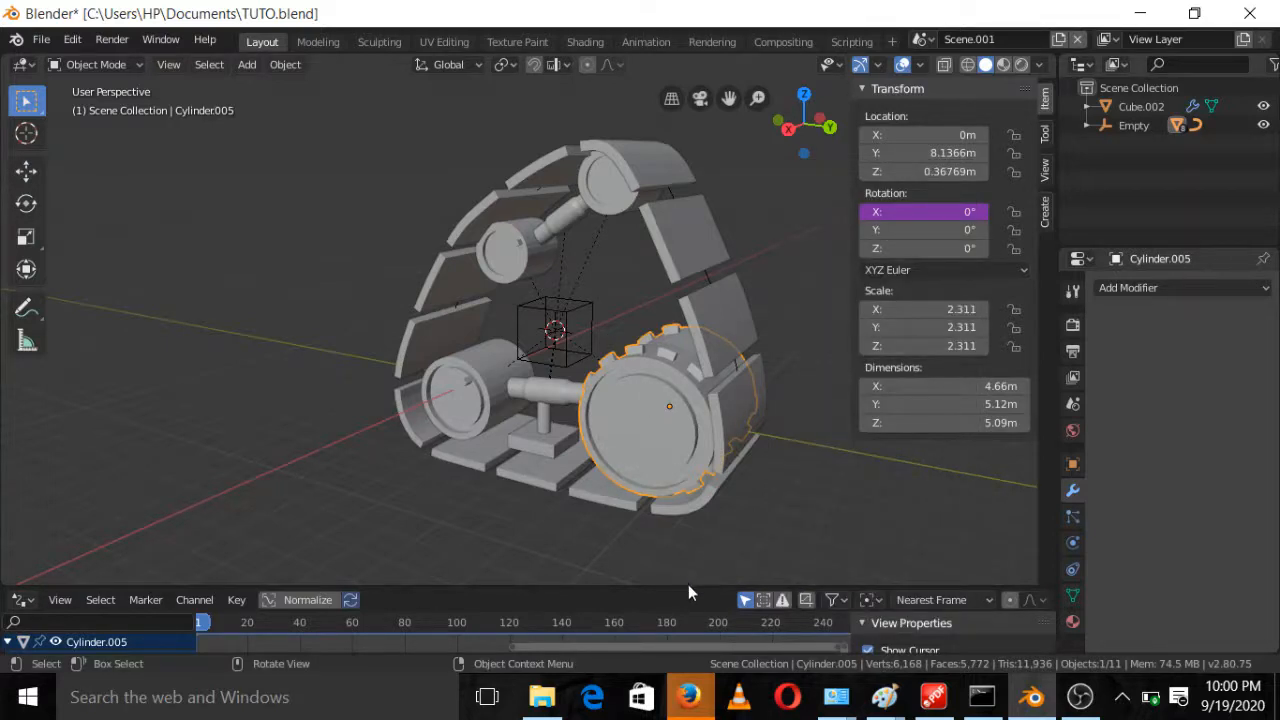
drag(688, 586, 696, 446)
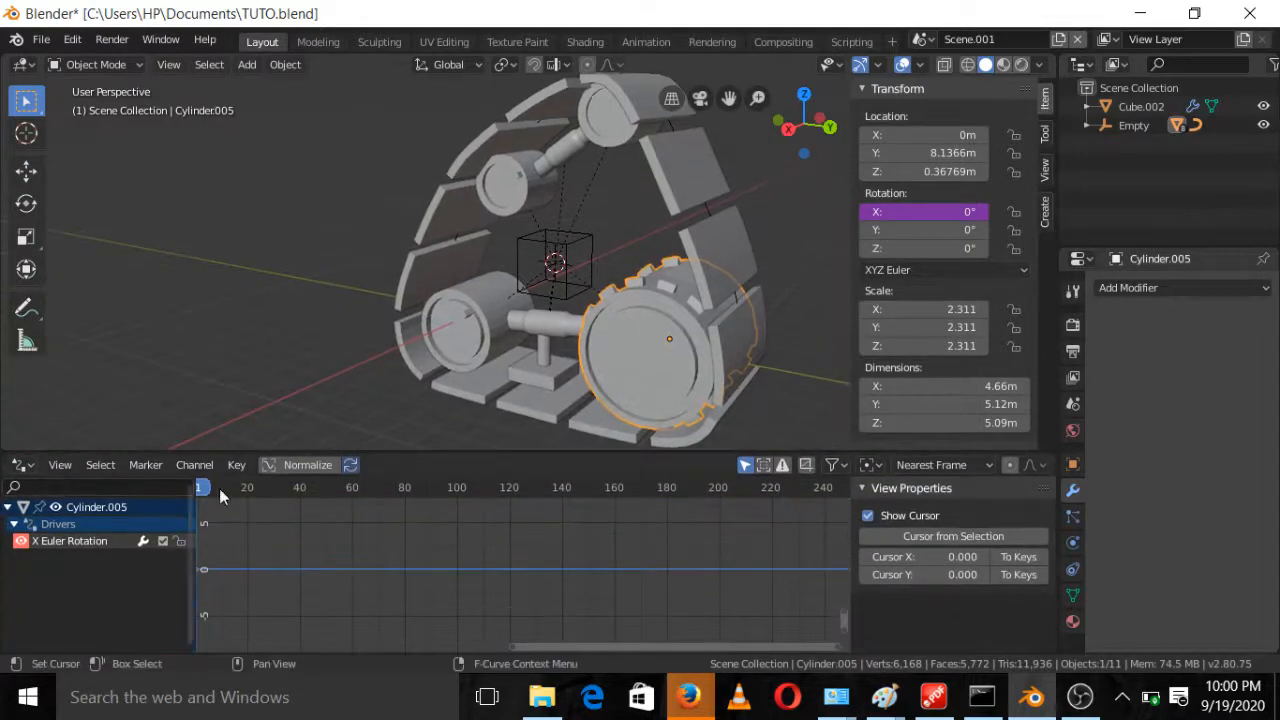
click(84, 542)
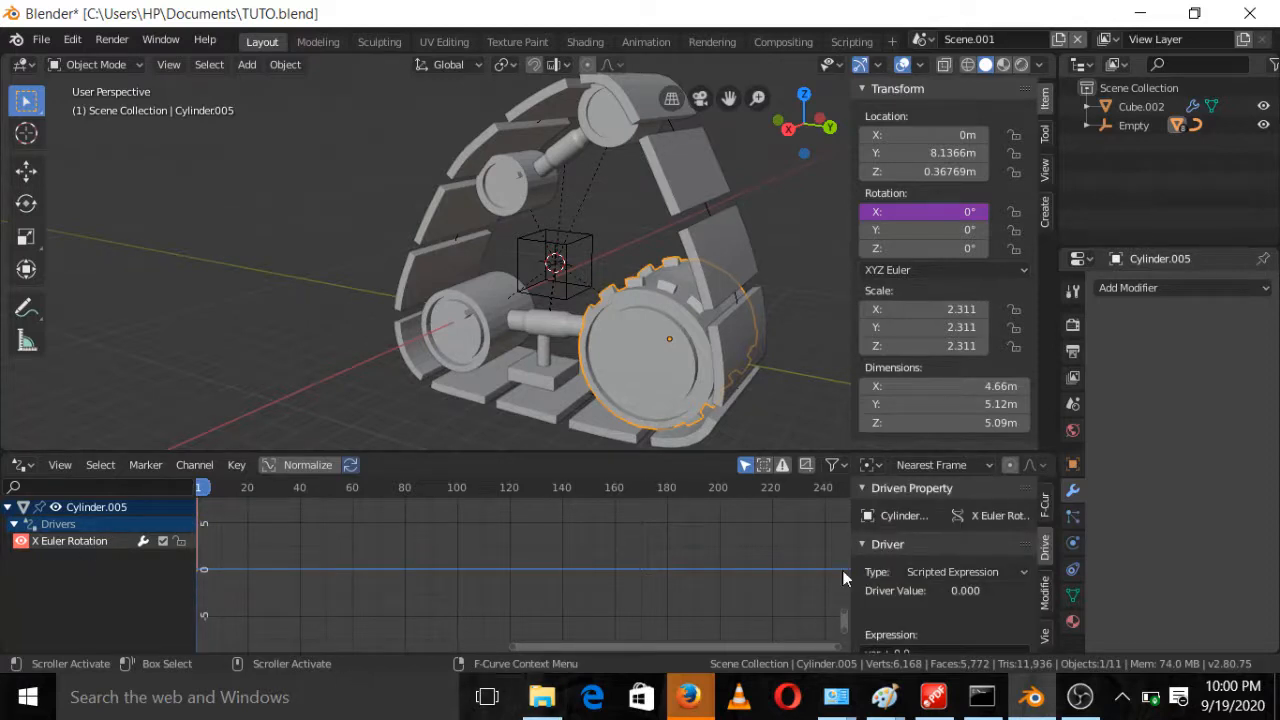
Set the driver variable's object to the Empty and its type to Y Location
scroll(903, 585, down, 5)
scroll(911, 587, down, 1)
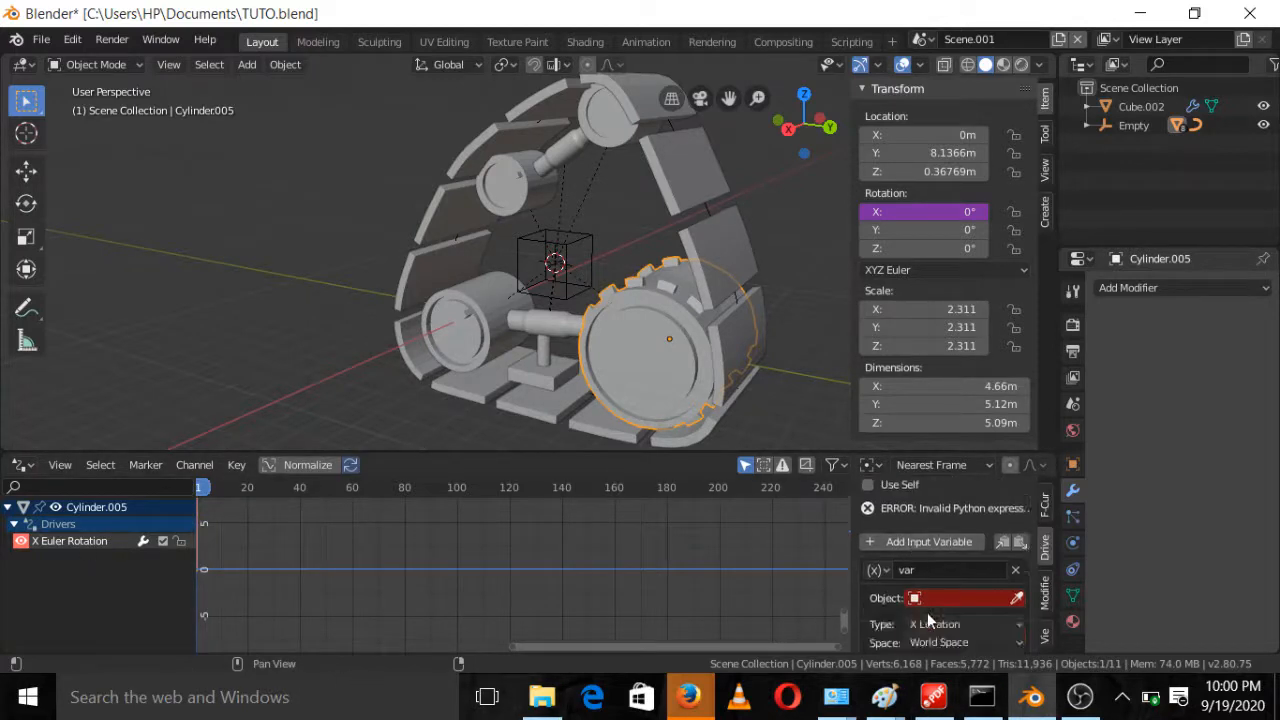
click(938, 598)
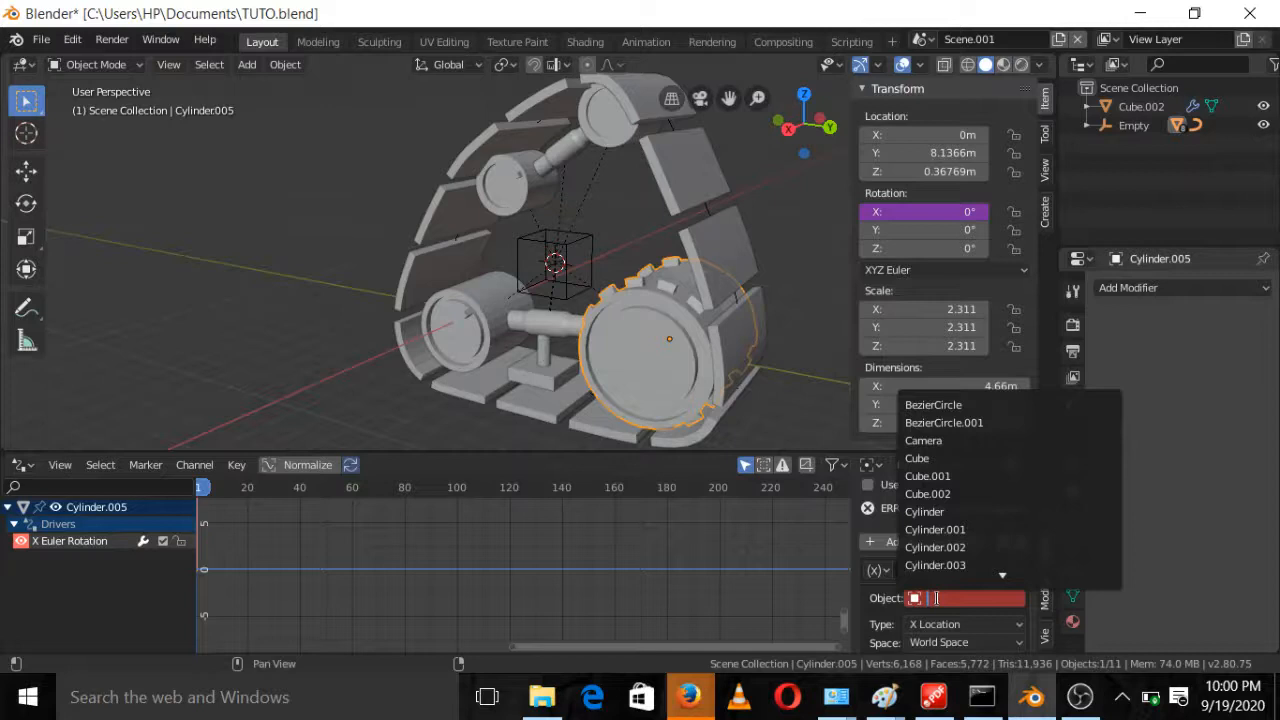
click(1017, 598)
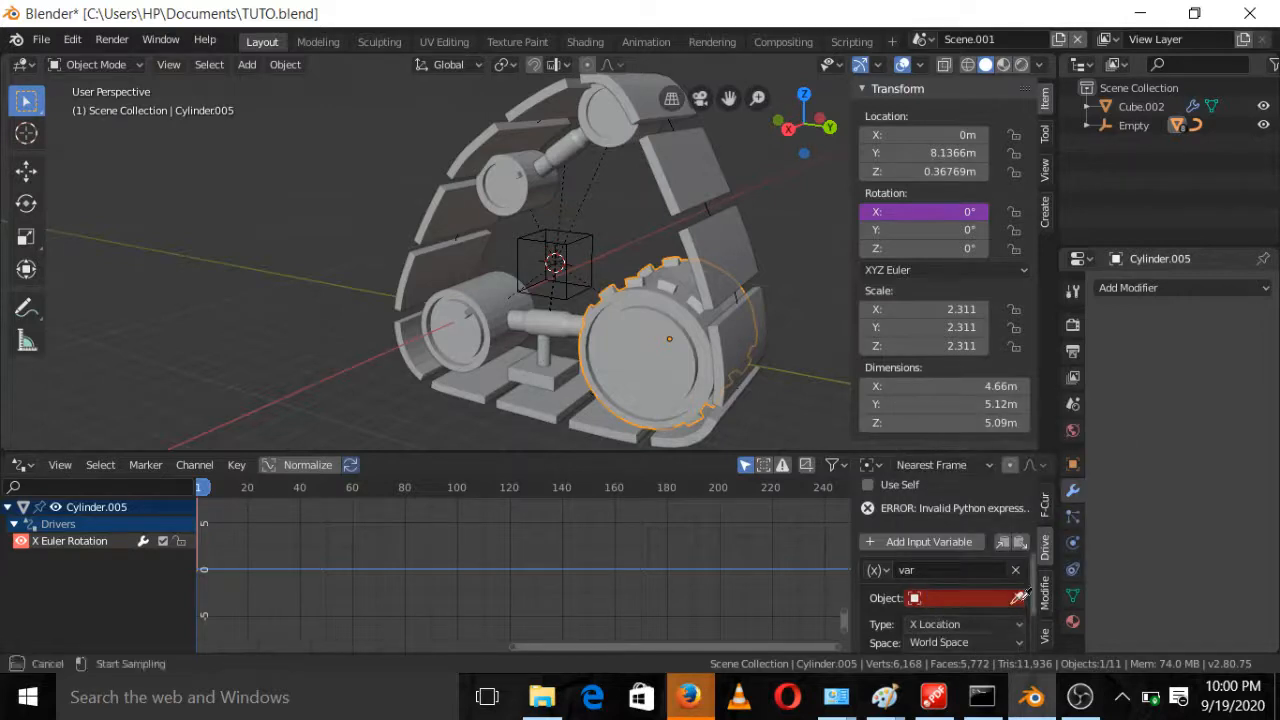
click(599, 230)
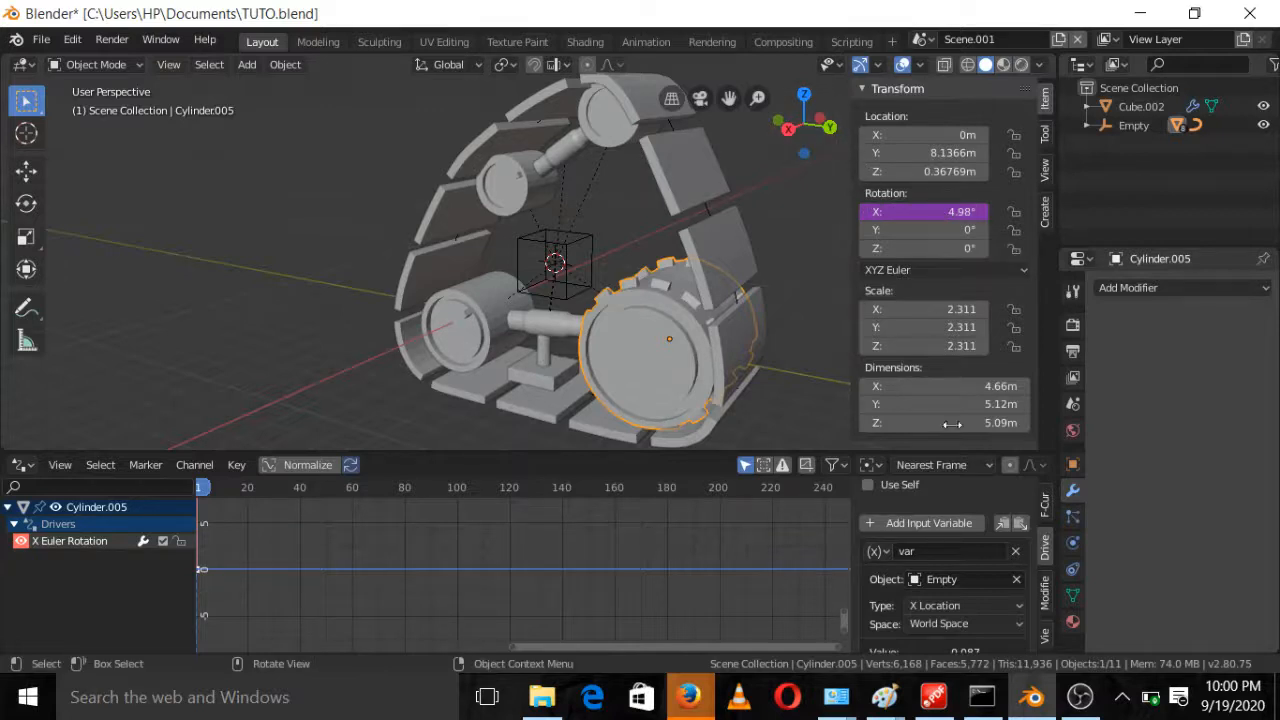
click(977, 606)
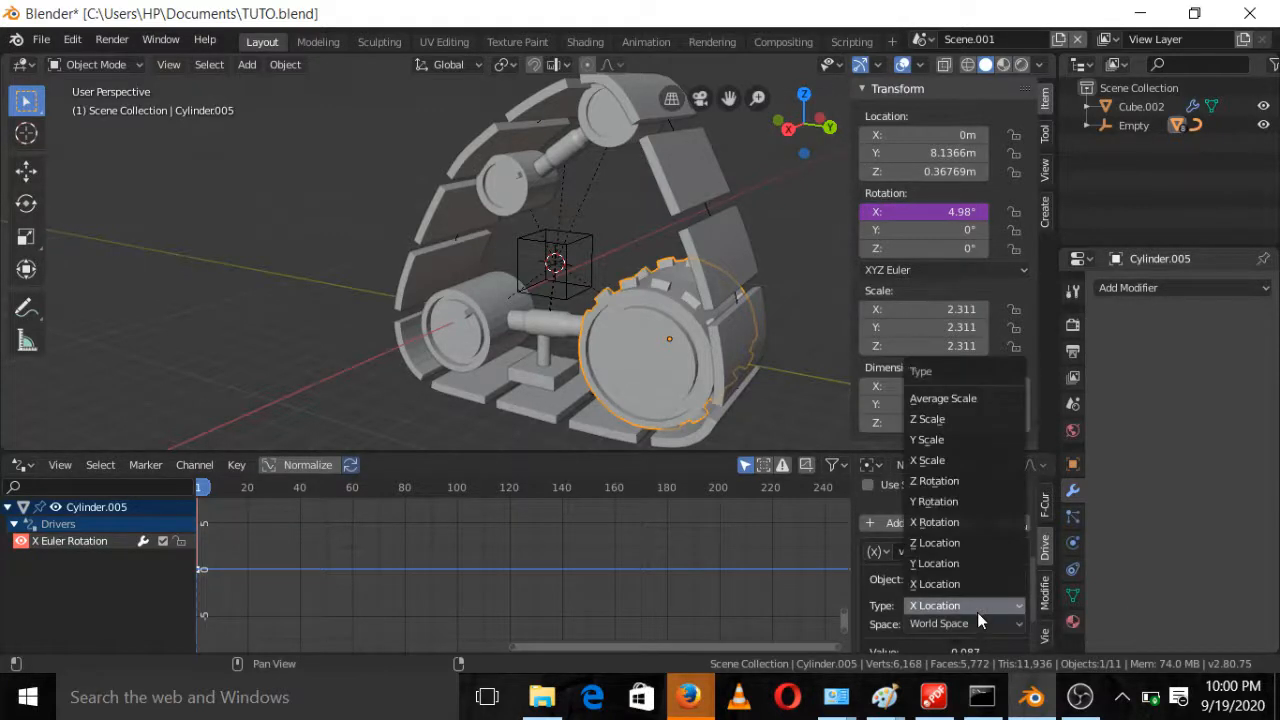
click(965, 563)
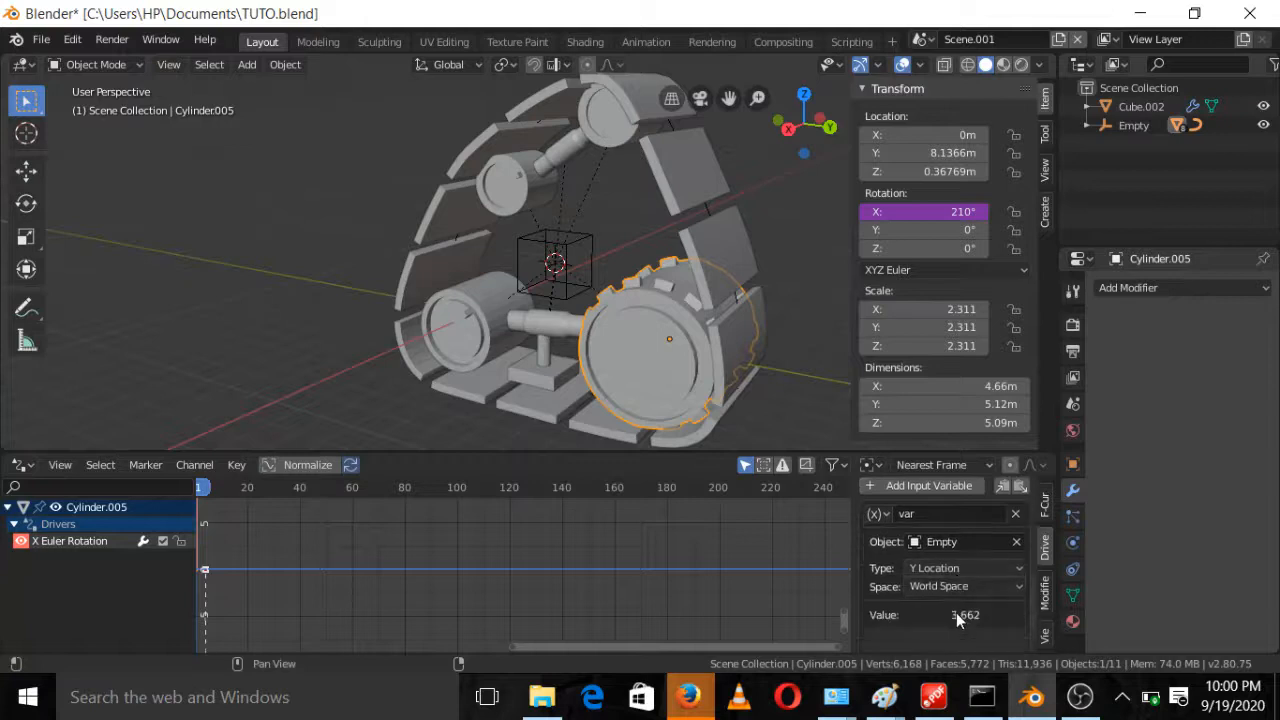
Rename the driver variable to boxX and replace the driver's expression with boxX
scroll(956, 614, up, 1)
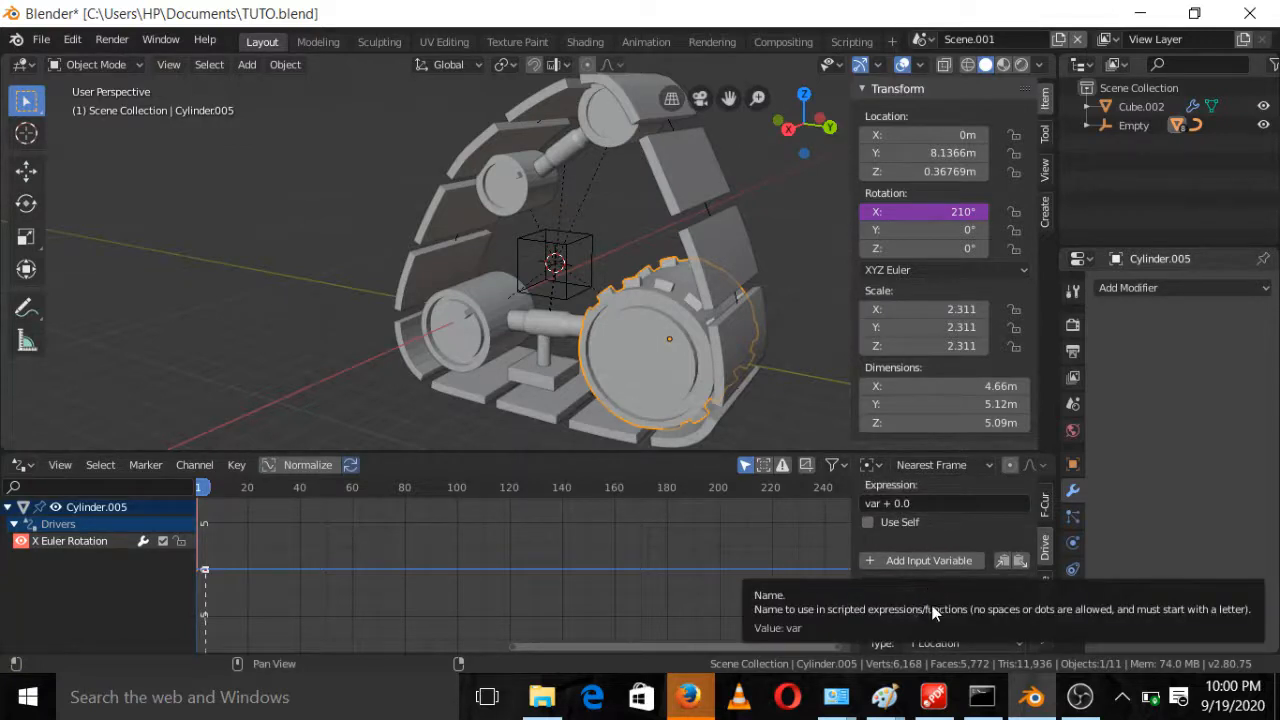
click(929, 588)
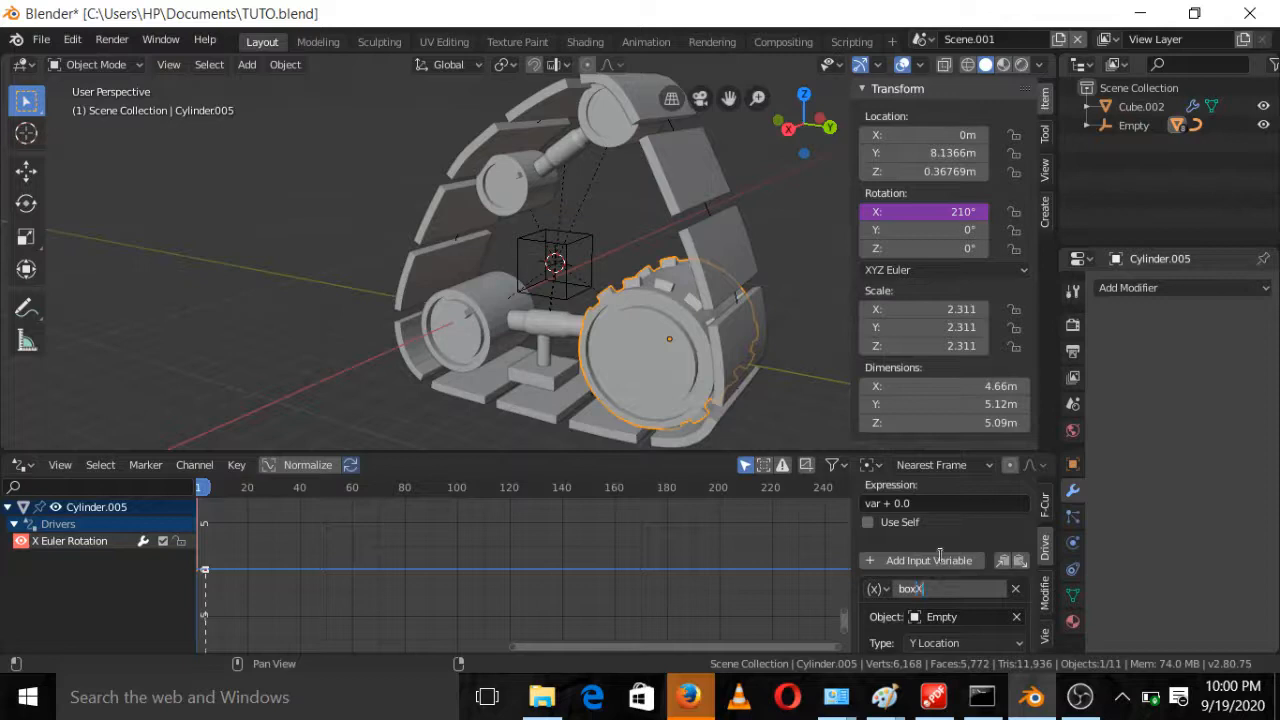
drag(936, 590, 901, 589)
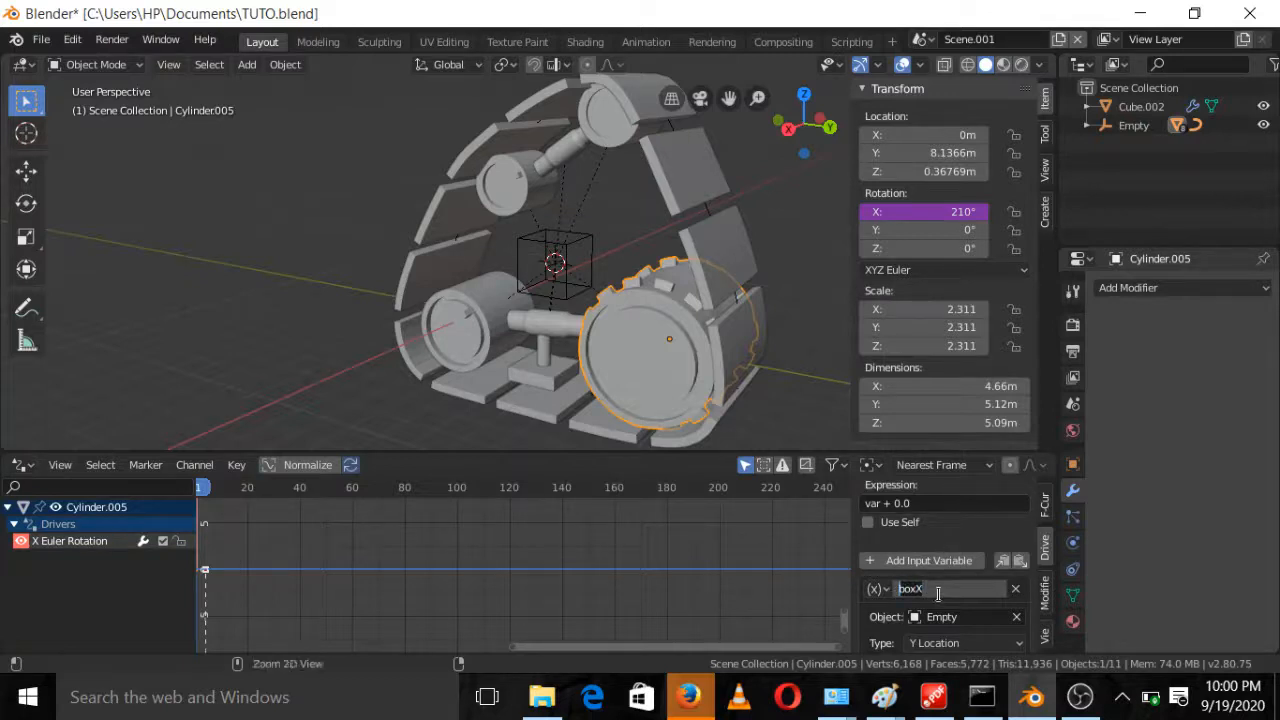
click(936, 516)
click(931, 508)
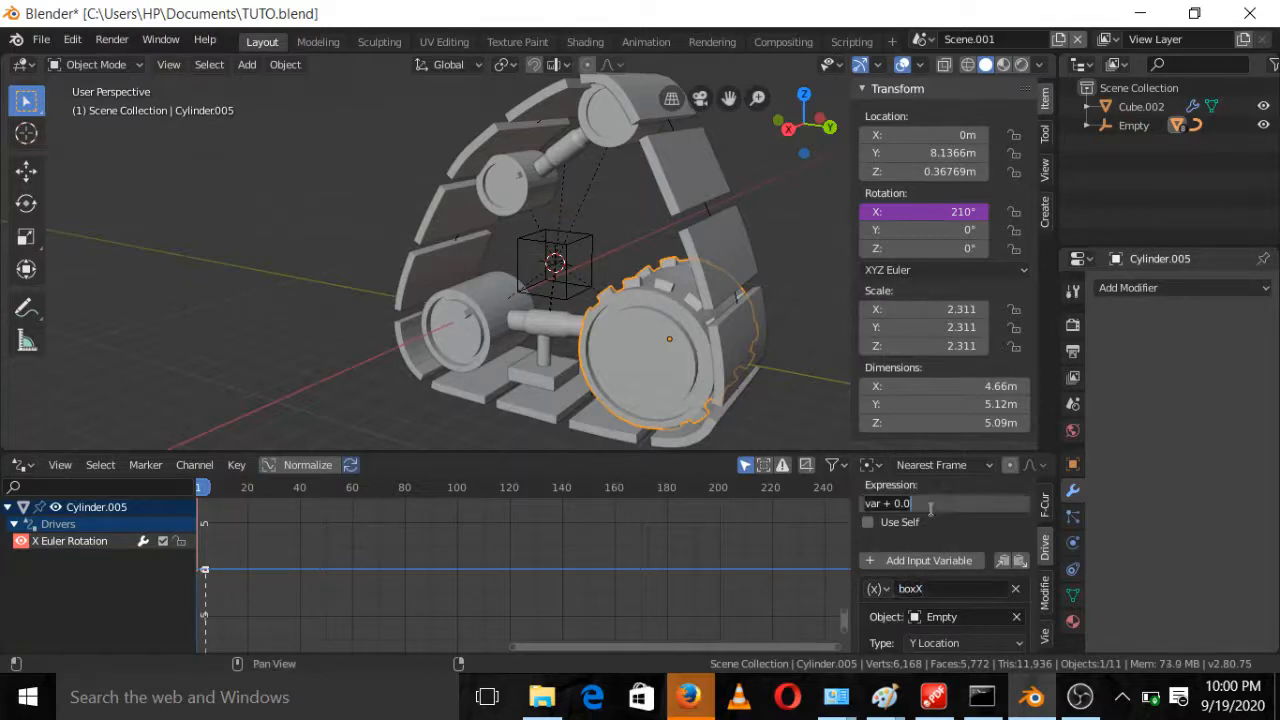
drag(931, 508, 871, 508)
text(boxX)
key(Return)
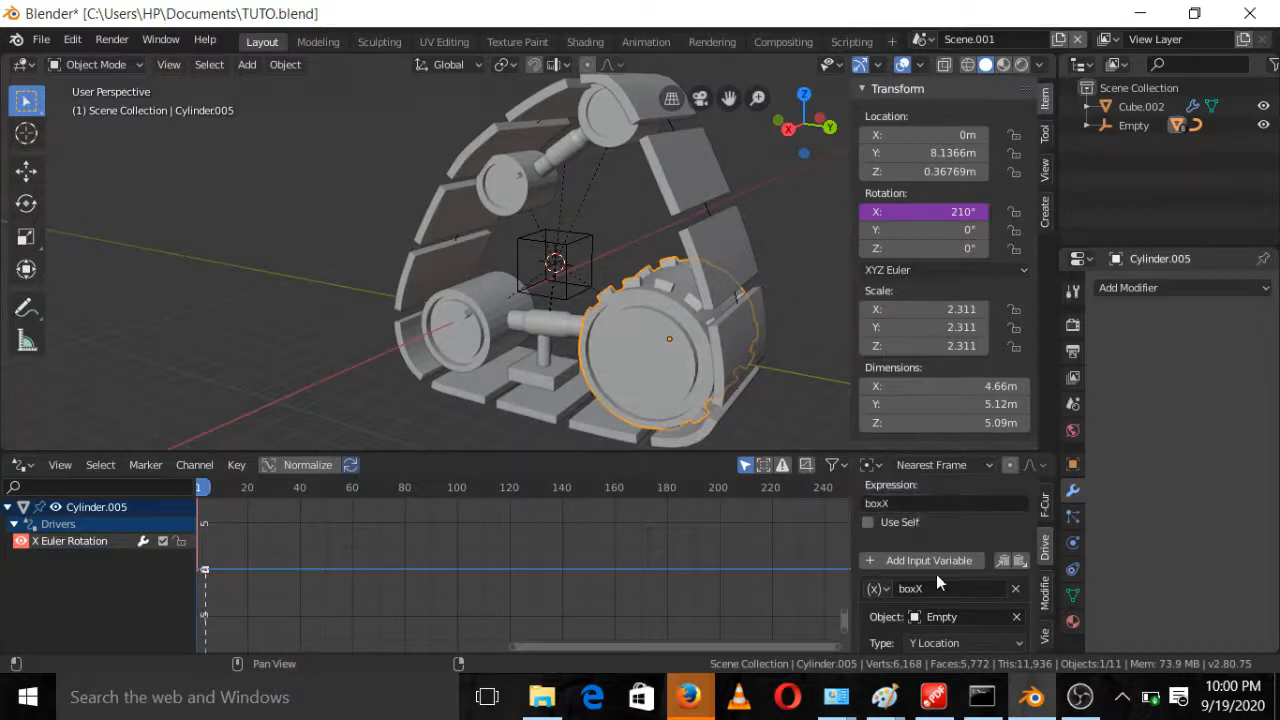
Trial-move the empty along global Y to check which way the driven toothed wheel turns
click(594, 247)
key(g)
key(y)
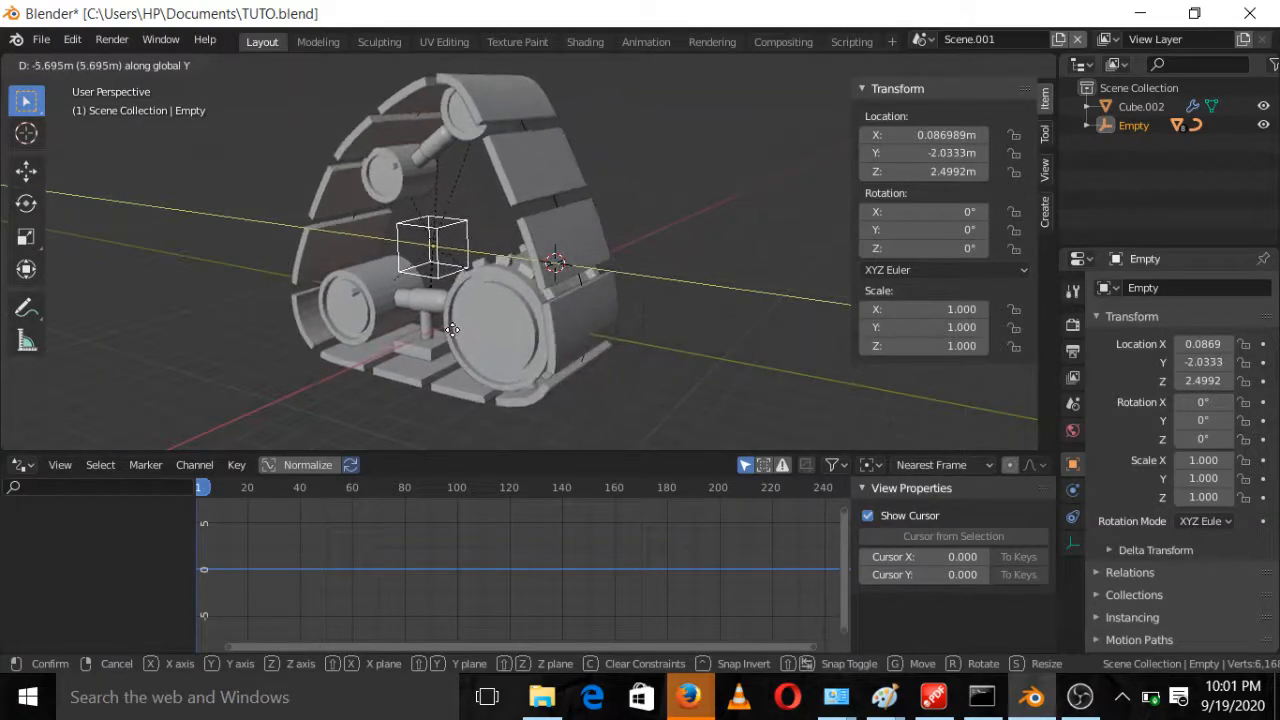
click(631, 392)
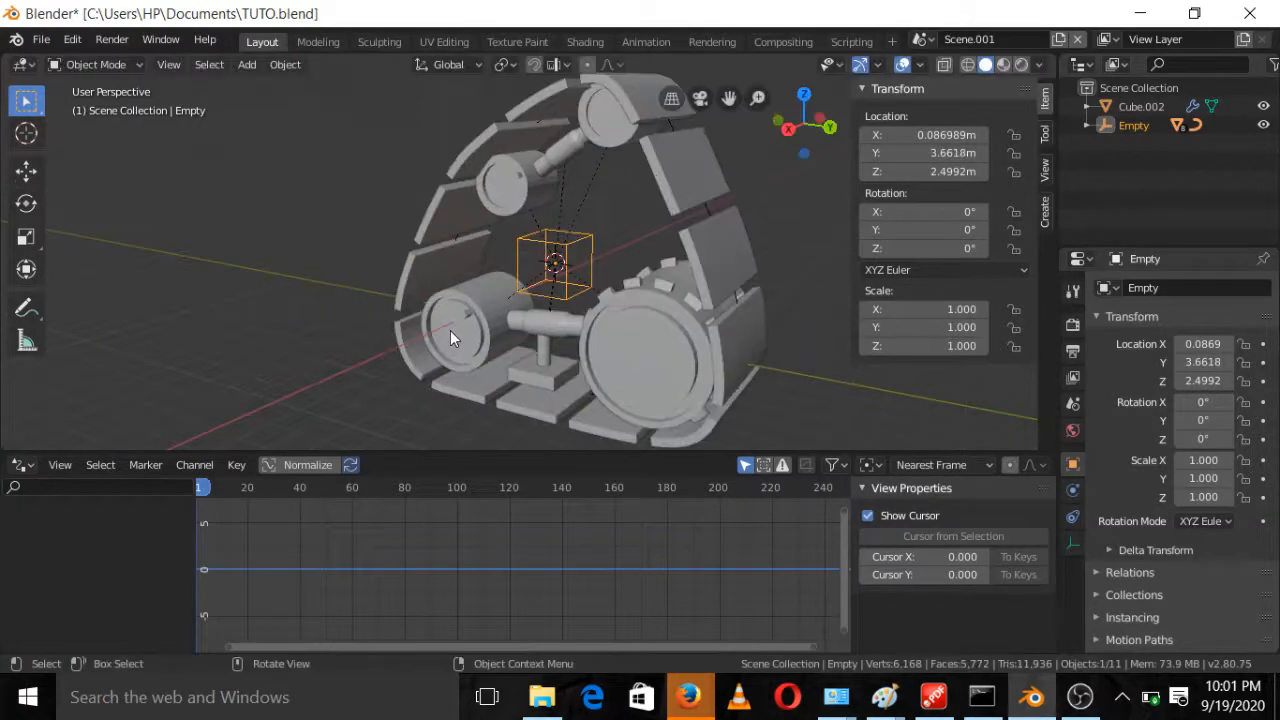
Change the toothed wheel's X rotation driver expression to -boxX to reverse its turning direction
click(619, 286)
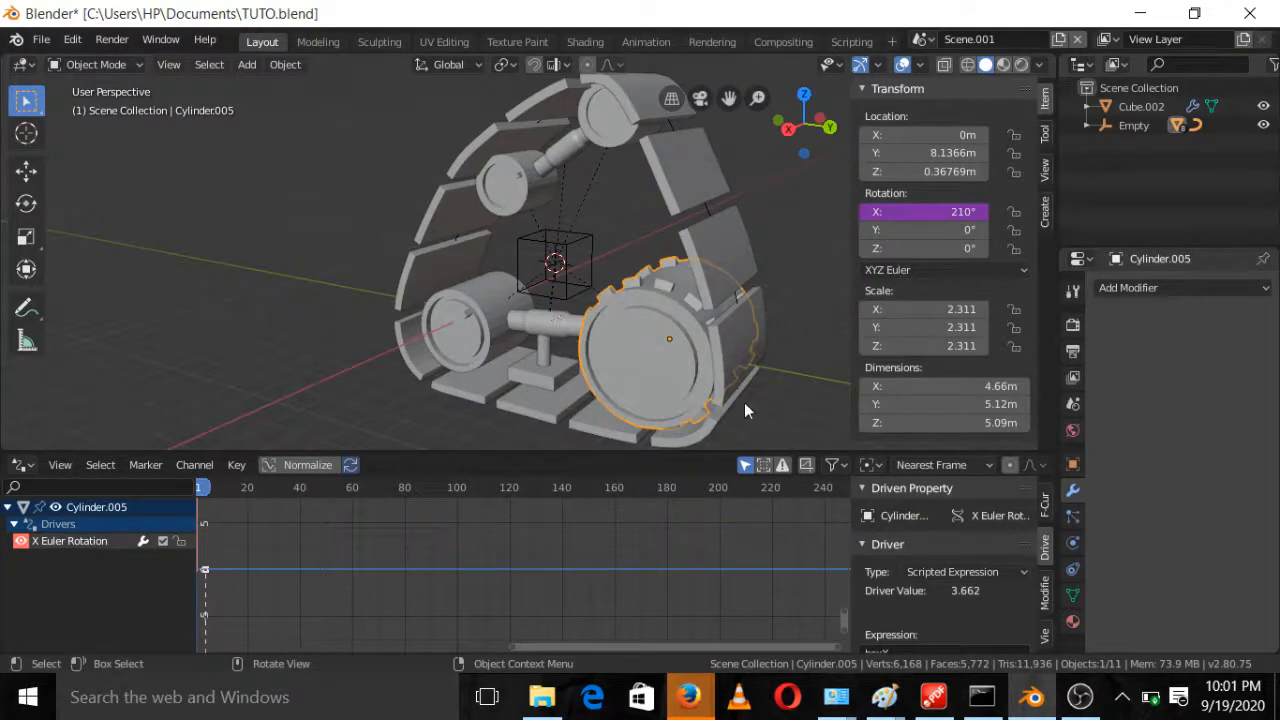
scroll(925, 584, down, 3)
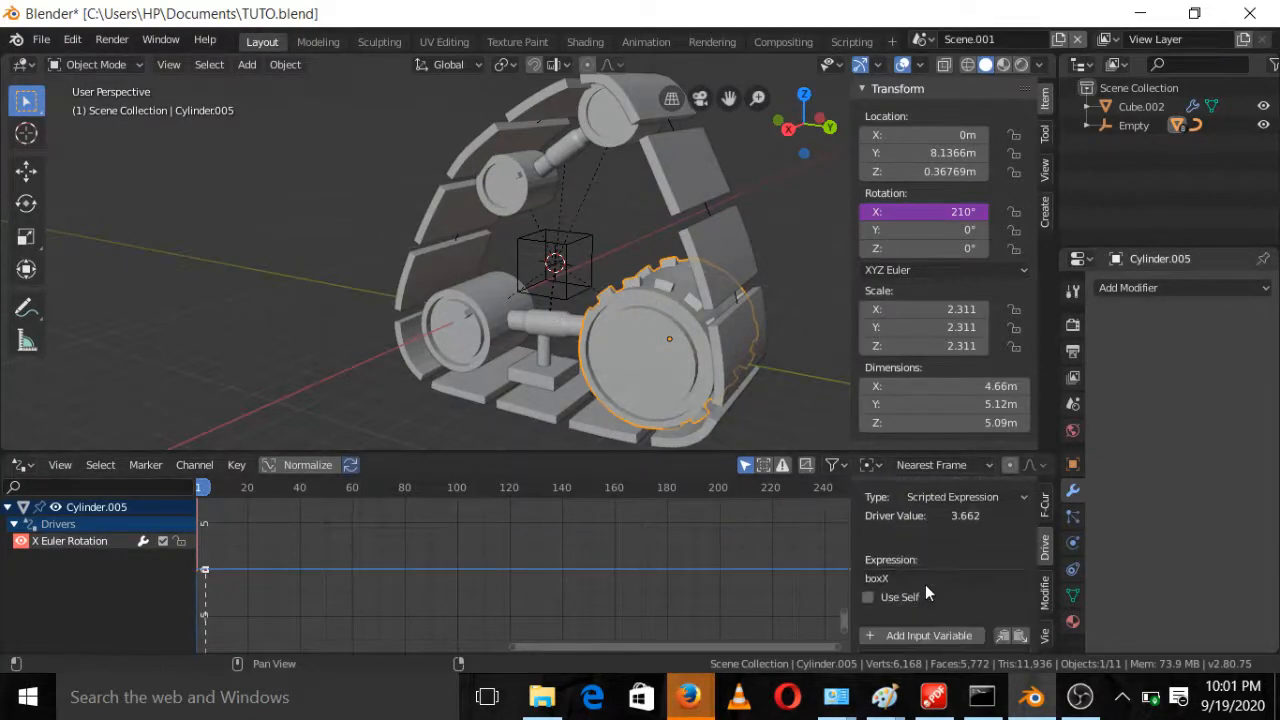
scroll(903, 573, down, 2)
scroll(871, 537, up, 2)
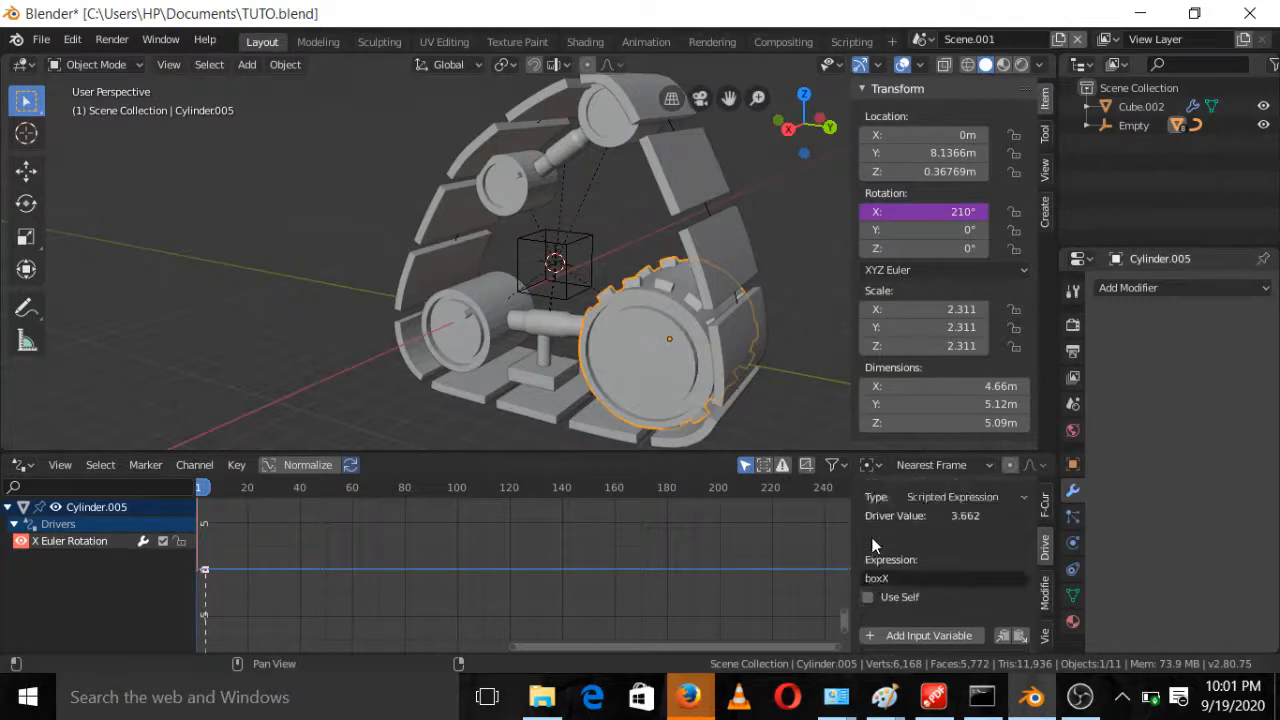
scroll(876, 535, up, 3)
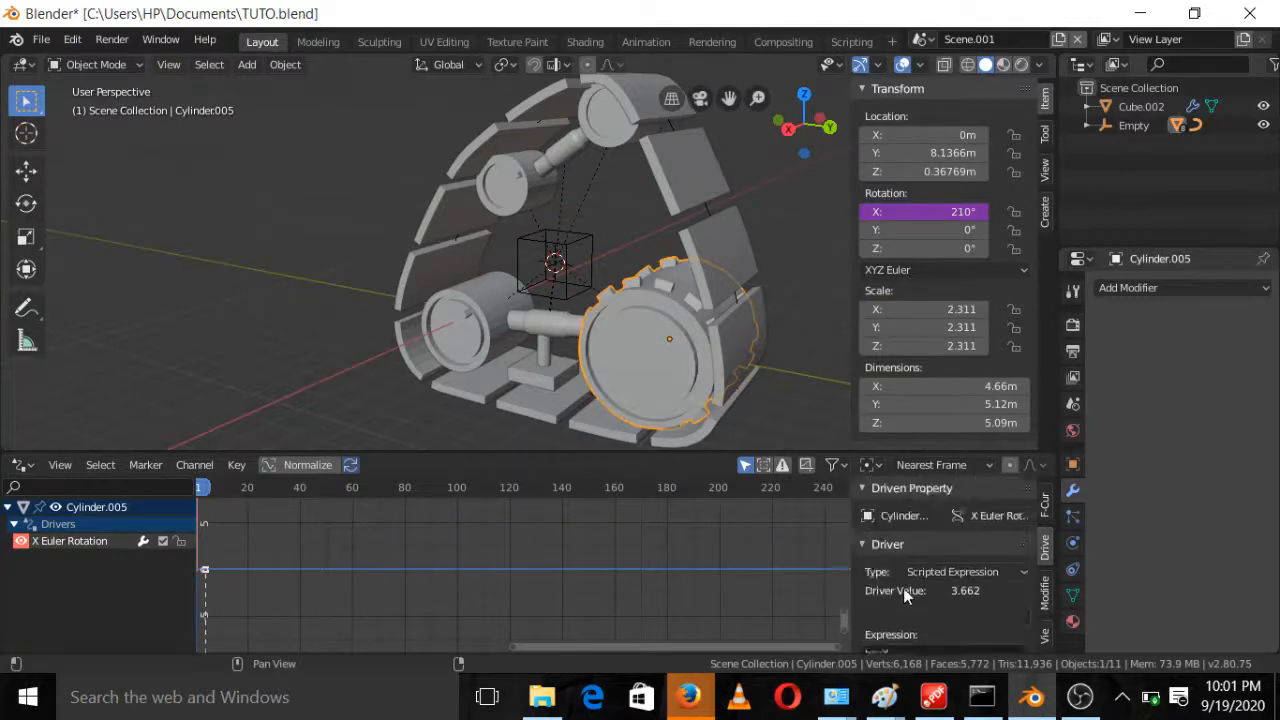
scroll(905, 593, down, 4)
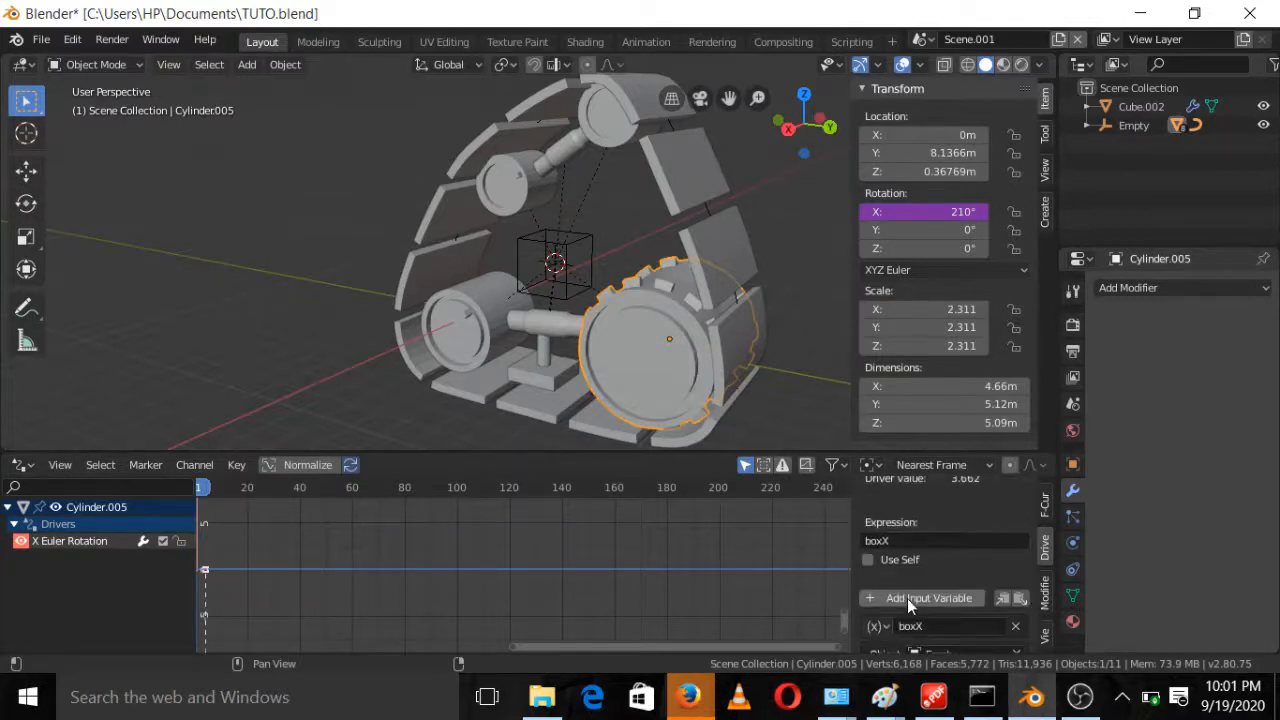
click(863, 541)
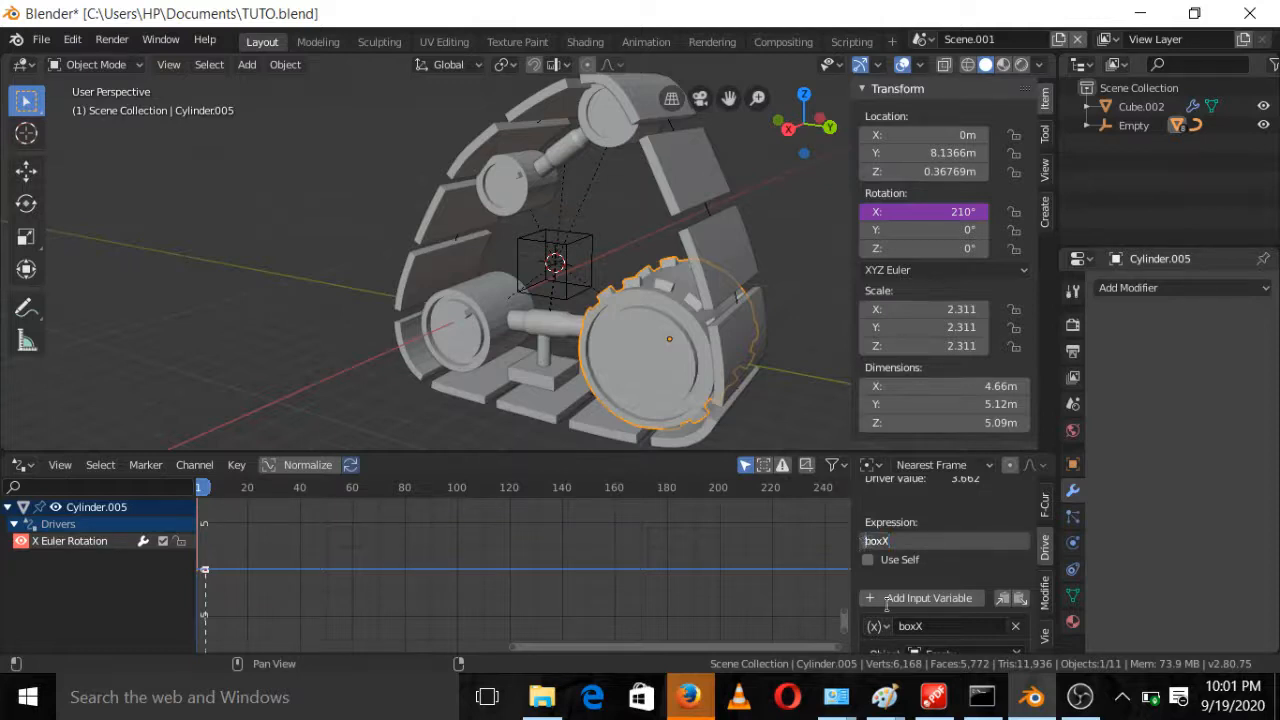
text(-)
key(Return)
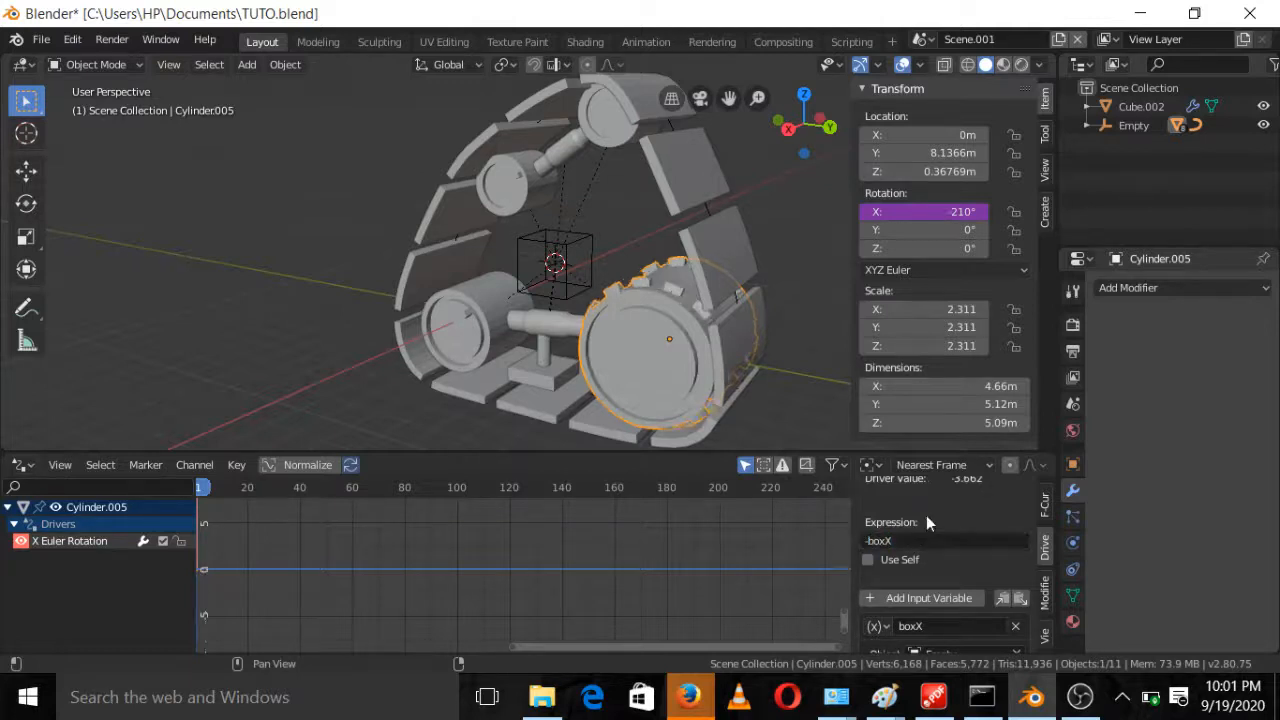
Trial-move the empty along global Y to check the reversed rotation of the toothed wheel
click(581, 254)
key(g)
key(y)
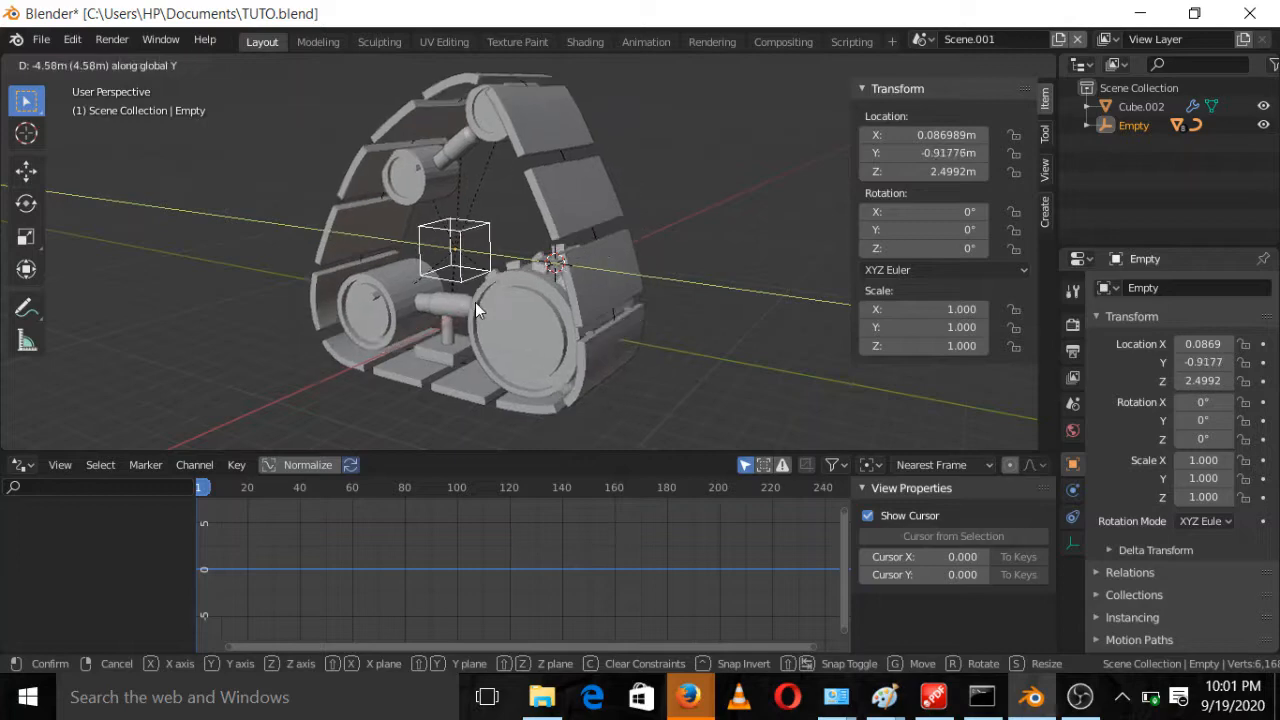
click(553, 348)
Set the fit type of the track slabs' Array modifier to Fixed Count
scroll(641, 193, down, 2)
shift+middle_drag(692, 314, 621, 314)
scroll(621, 314, up, 1)
click(589, 236)
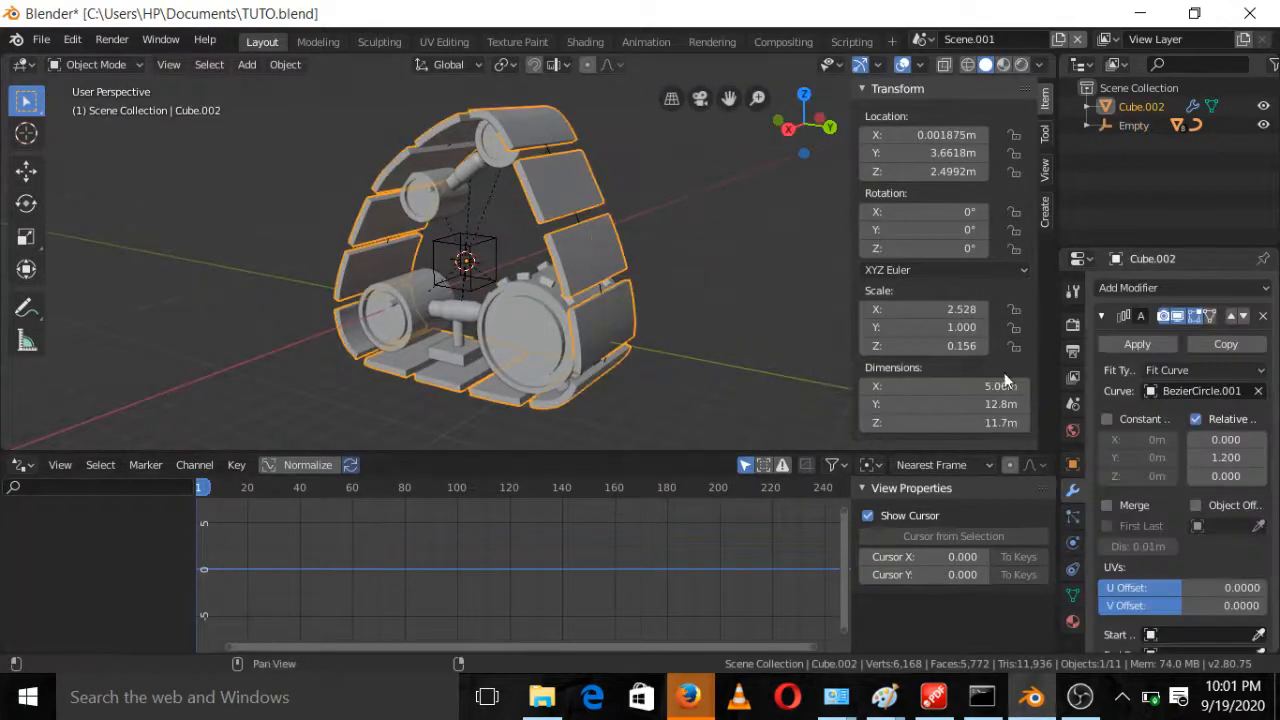
click(1247, 370)
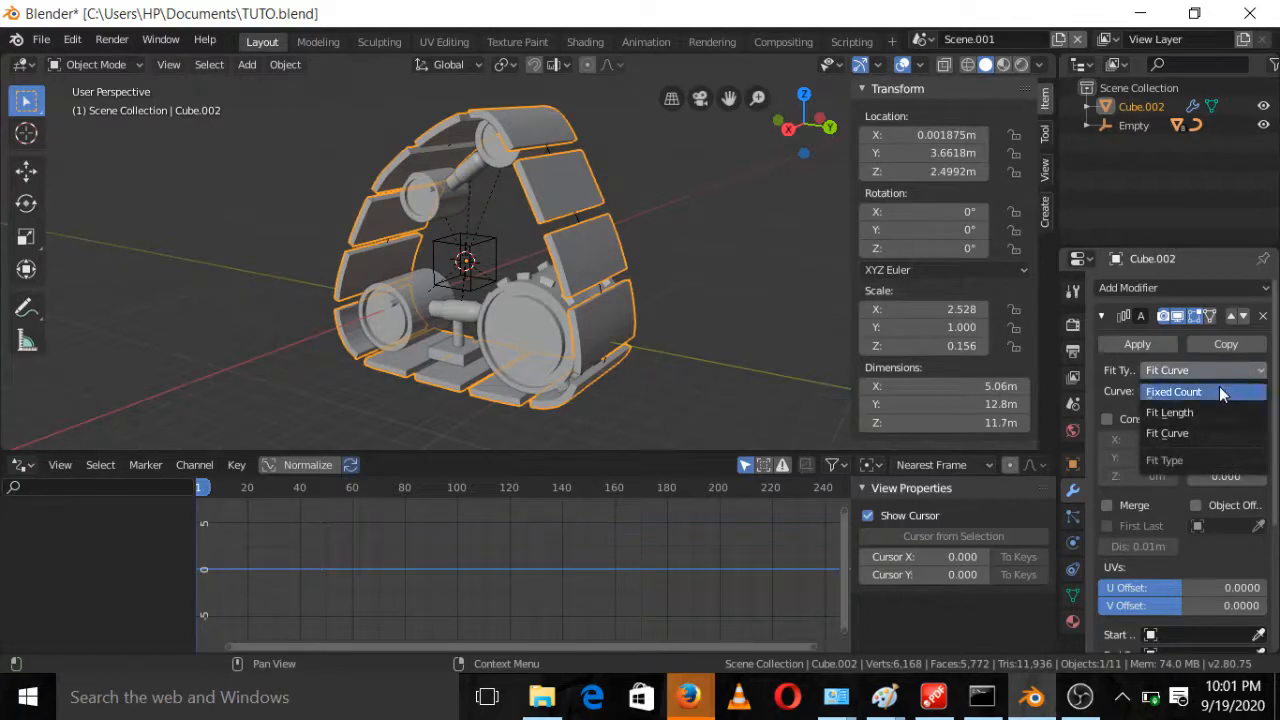
click(1219, 386)
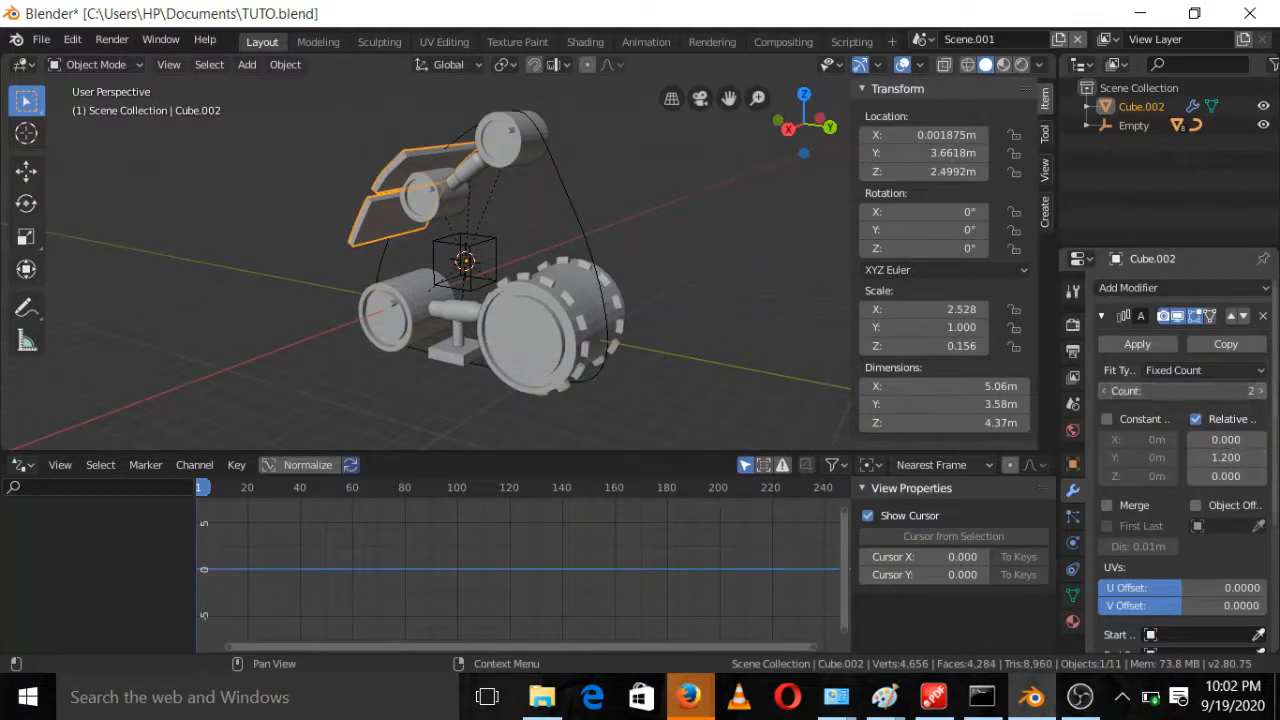
Raise the track array's count to 13 slabs
click(1261, 391)
click(1261, 391)
click(1261, 391)
click(1261, 391)
click(1261, 391)
click(1261, 391)
click(1261, 391)
click(1261, 391)
click(1261, 391)
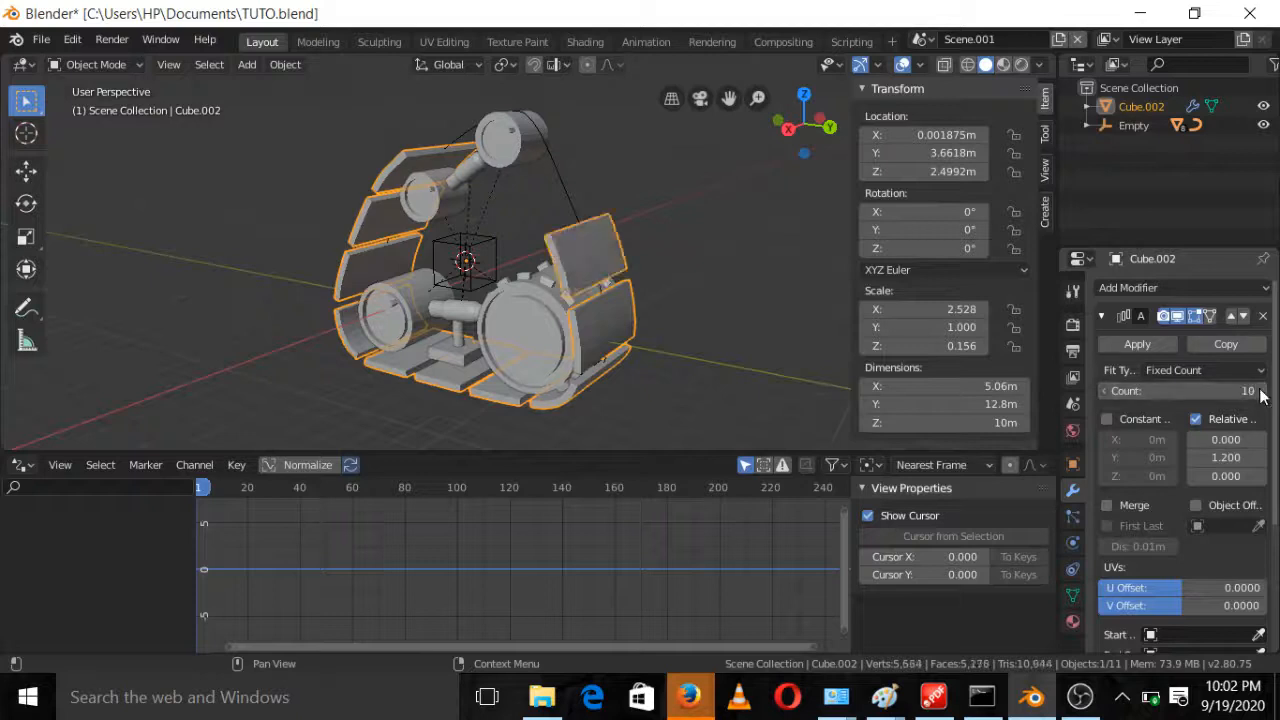
click(1261, 391)
click(1261, 391)
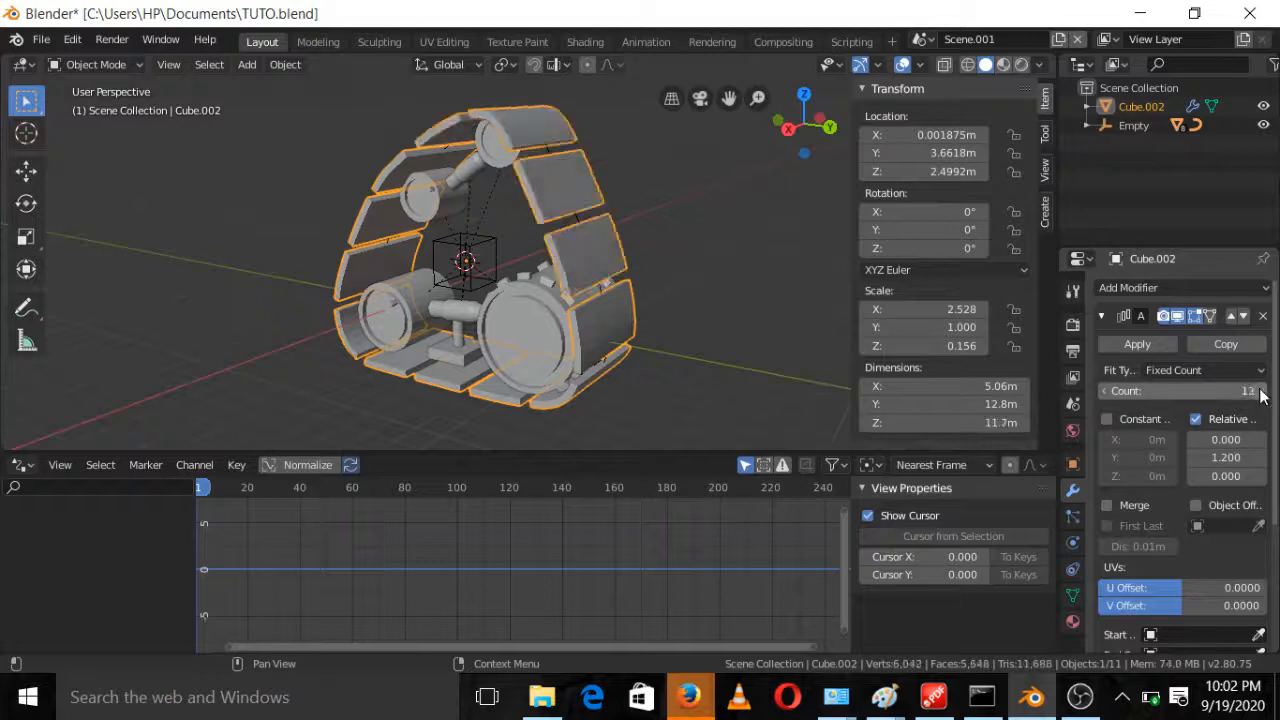
Set the track array's relative Y offset to 1.1 and its count to 14
click(1195, 459)
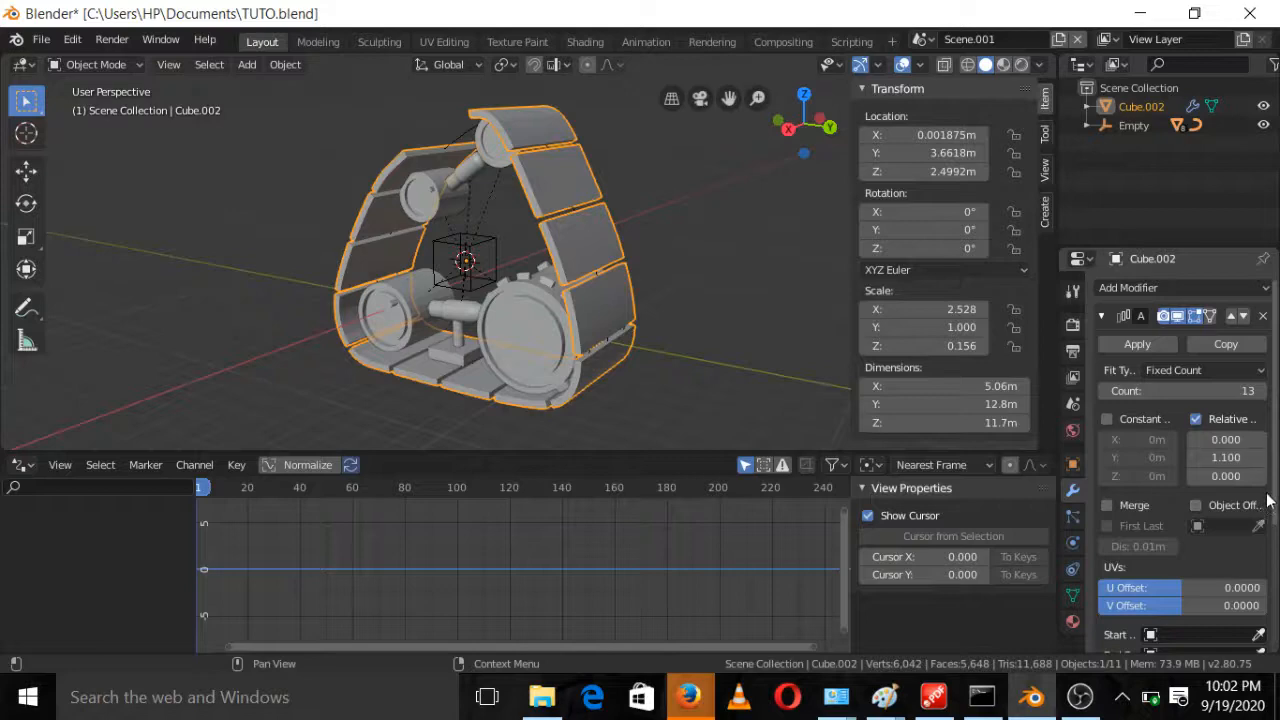
click(1262, 393)
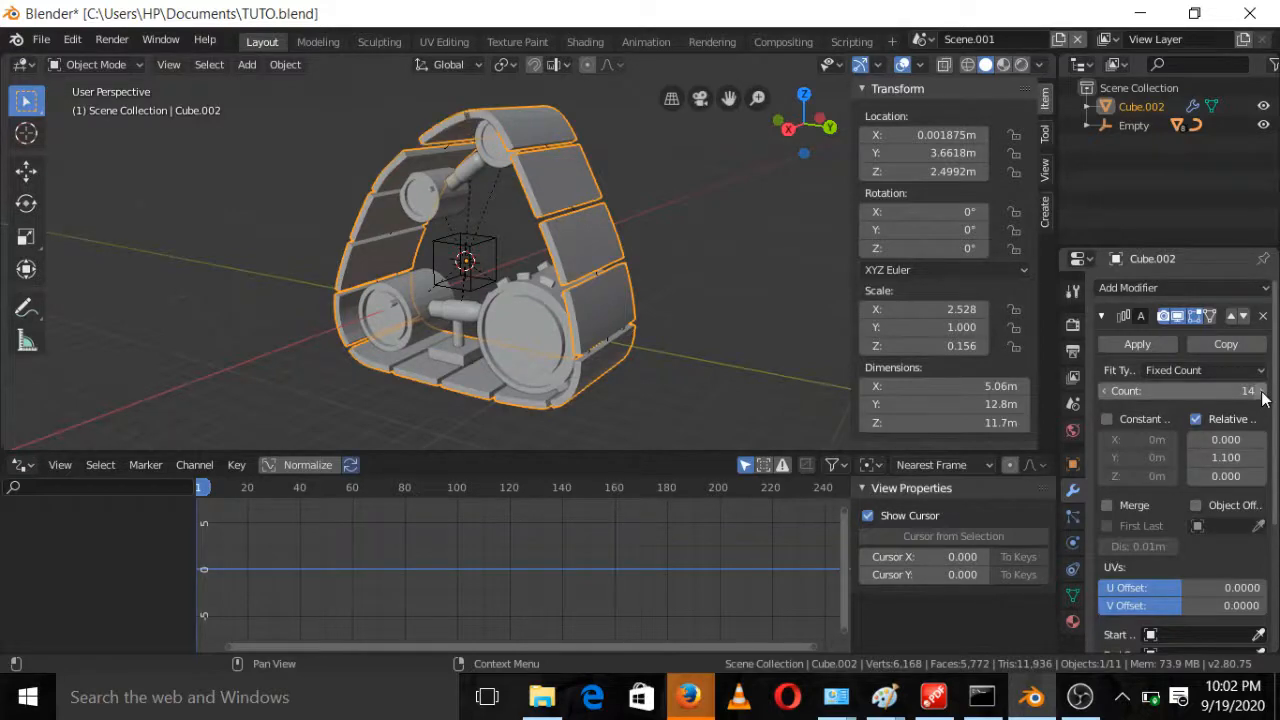
middle_drag(593, 294, 605, 334)
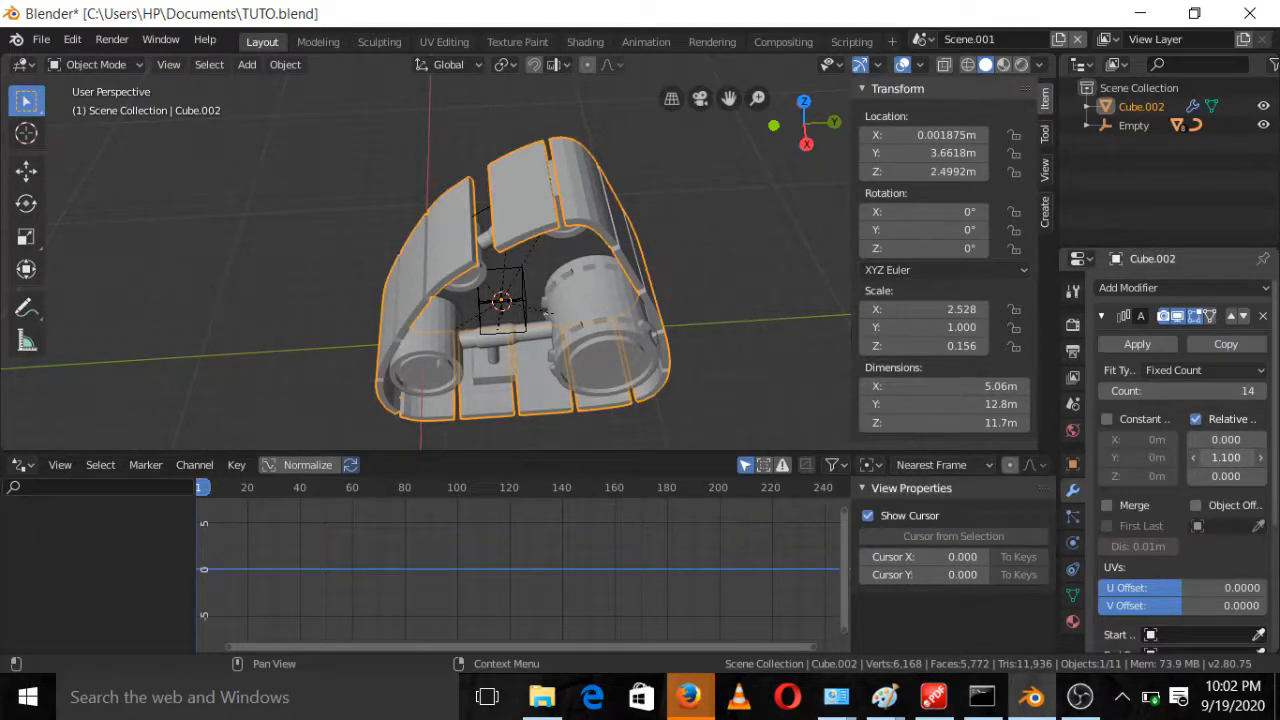
Try a relative Y offset of 1 on the track array, and settle on 1.2
click(1236, 461)
click(1190, 458)
text(1)
key(Return)
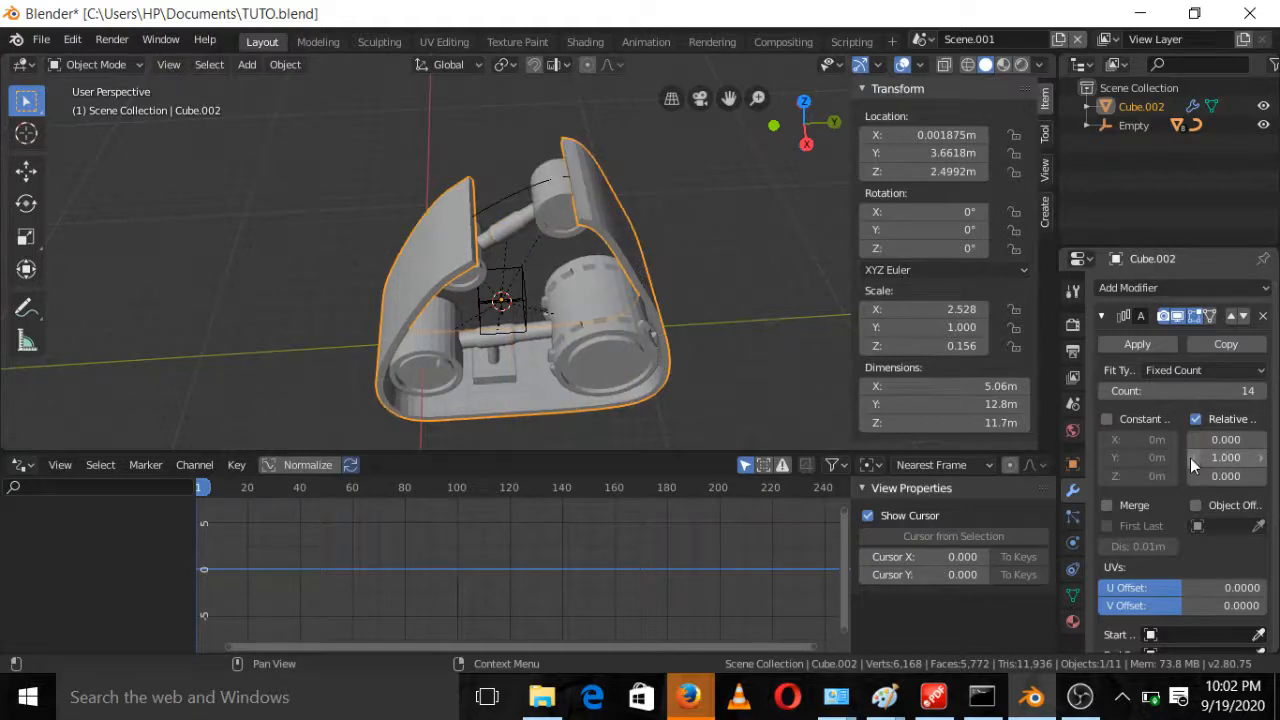
click(1260, 459)
click(1260, 459)
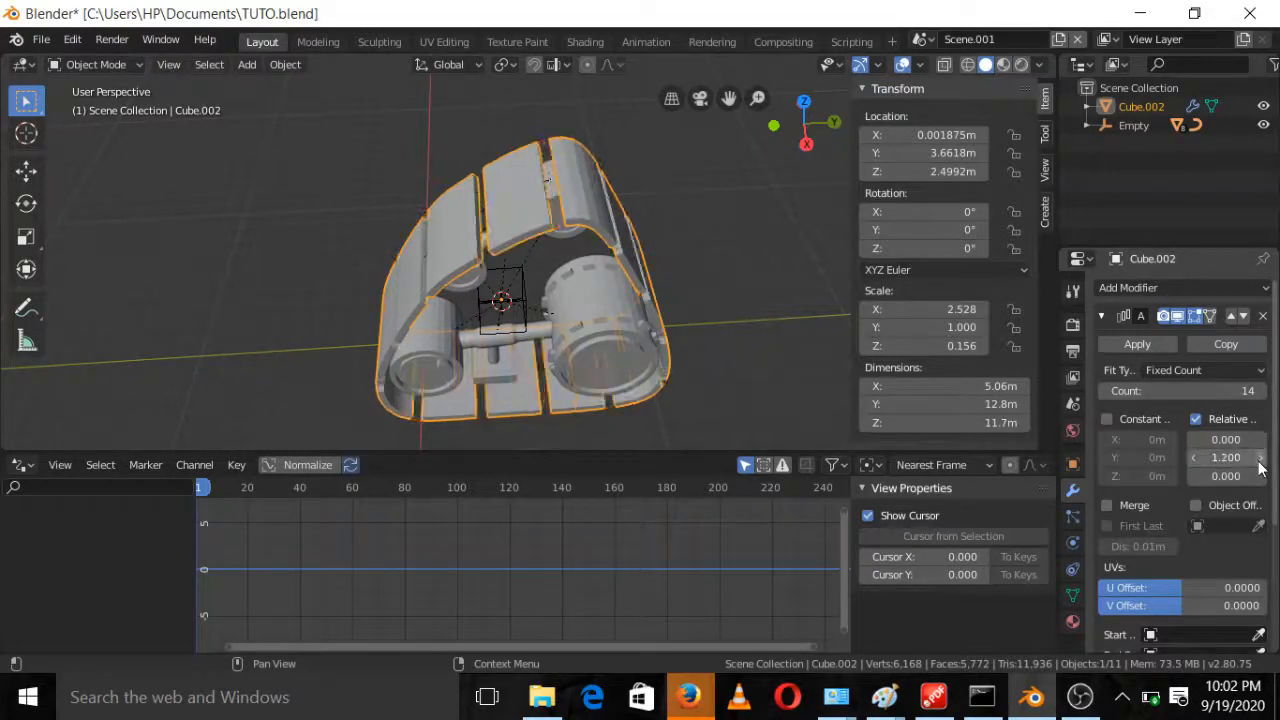
middle_drag(775, 371, 710, 299)
scroll(710, 300, up, 1)
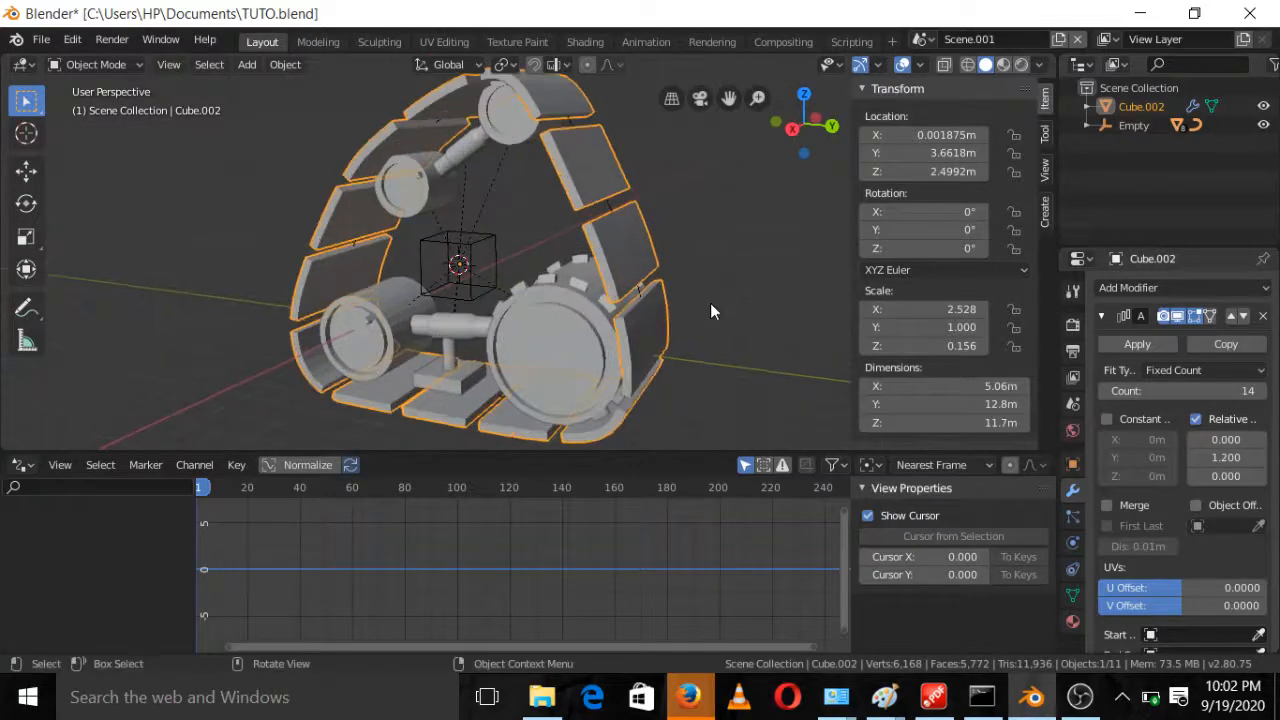
Trial-move the empty along global Y to check the 14-slab track against the wheels, and cancel the move
click(490, 243)
scroll(497, 249, down, 1)
key(g)
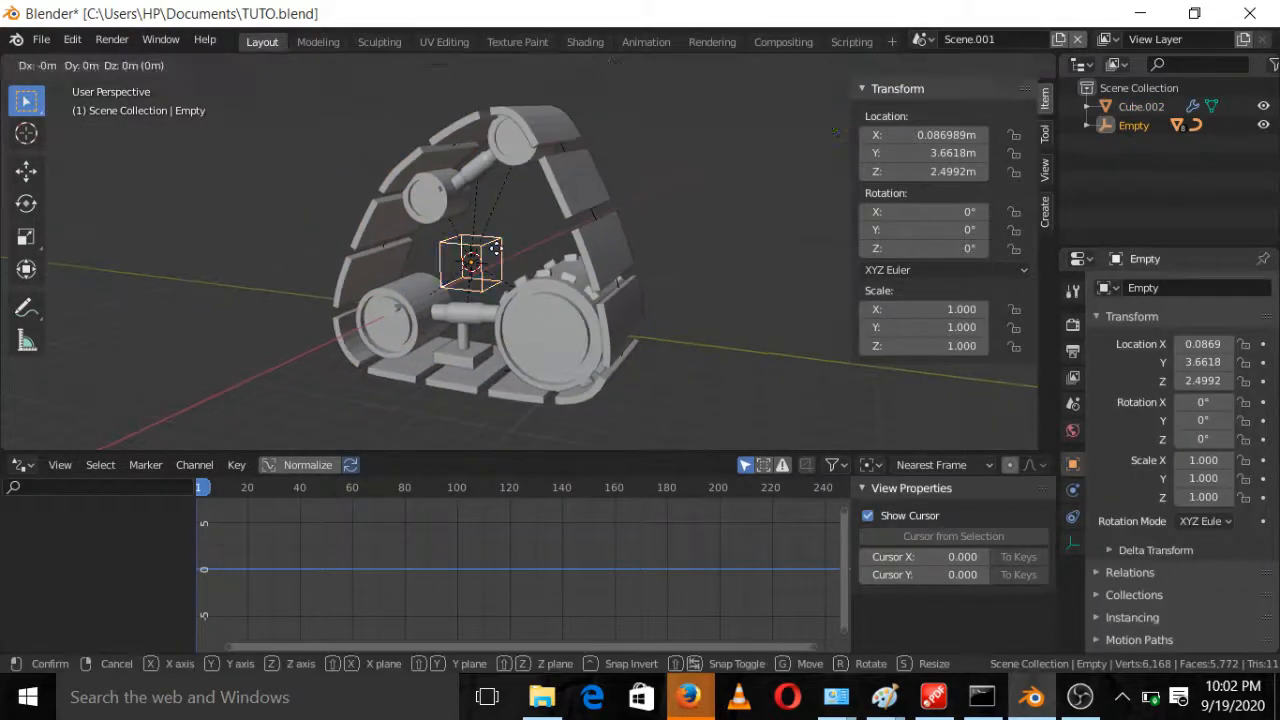
key(y)
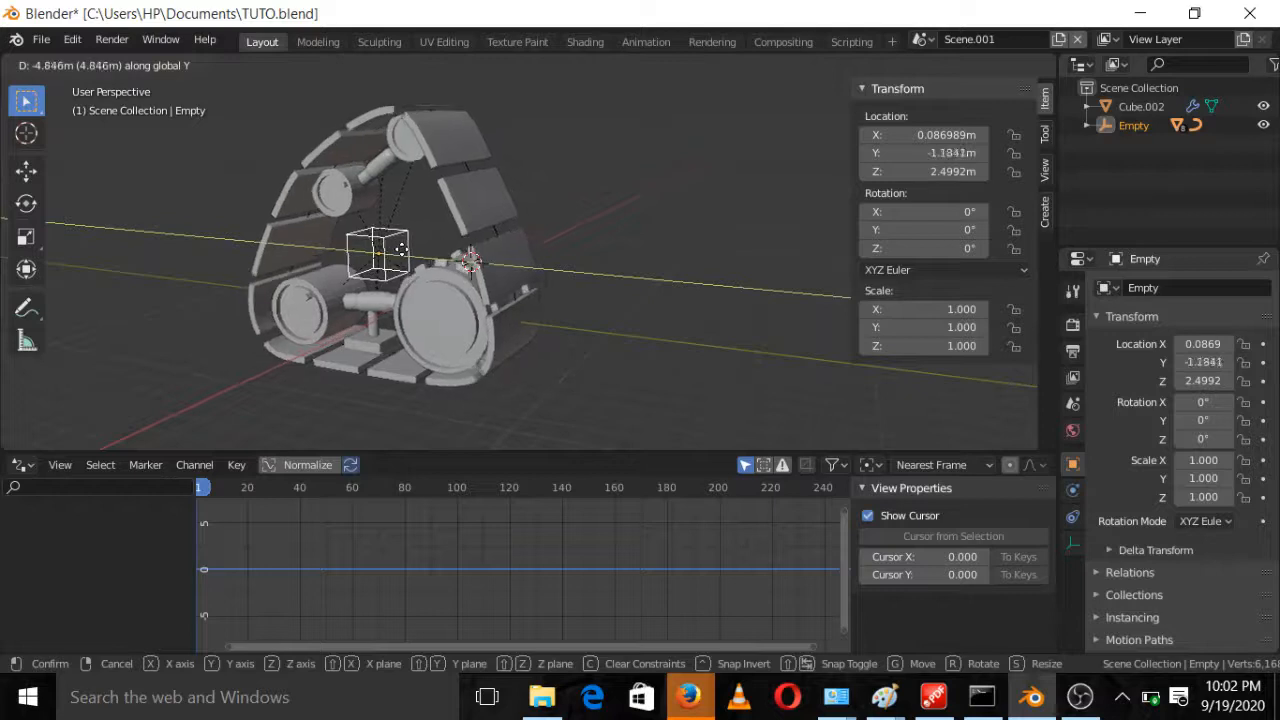
right_click(394, 284)
scroll(470, 333, up, 2)
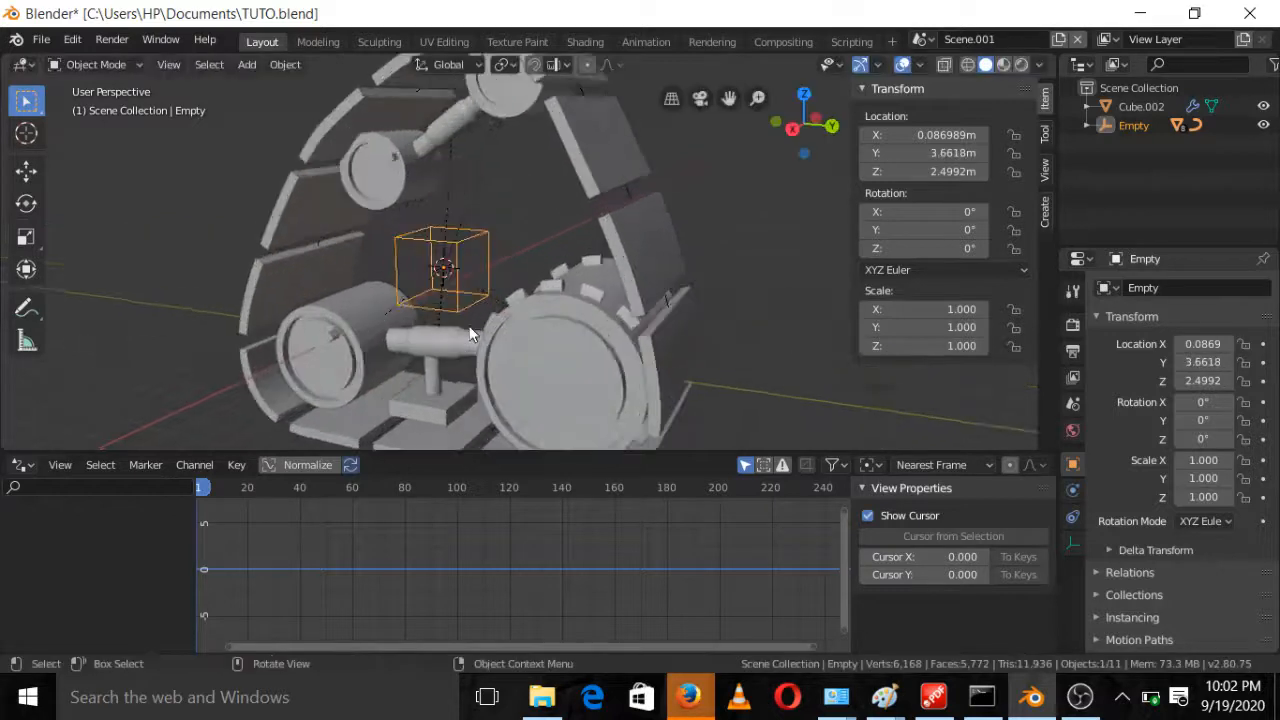
scroll(520, 302, down, 2)
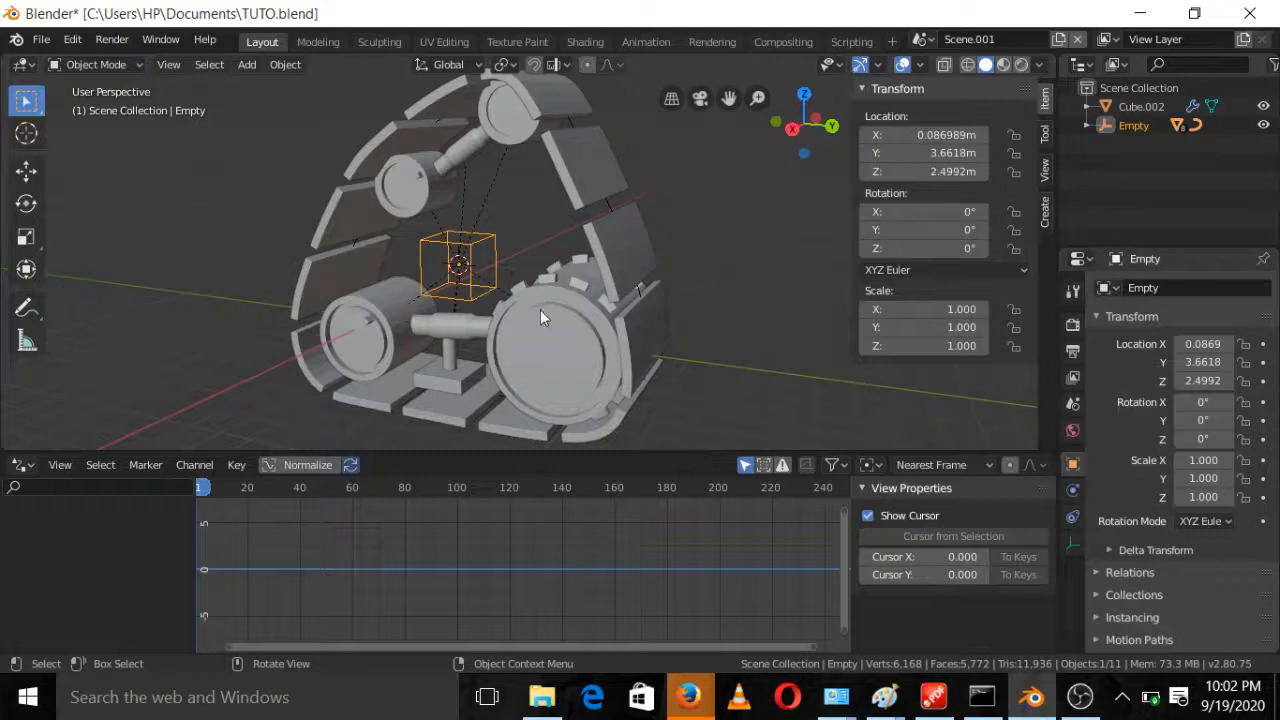
Select the smooth lower wheel and open its object constraint settings
click(364, 307)
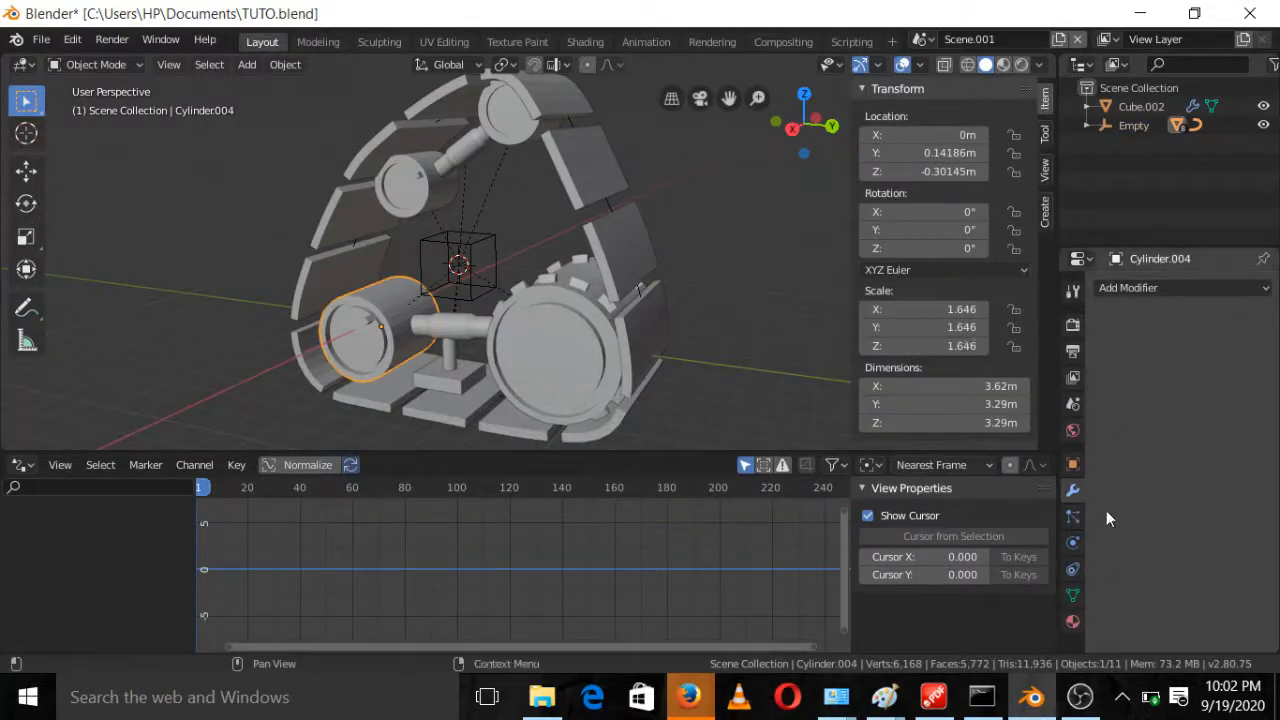
click(1072, 569)
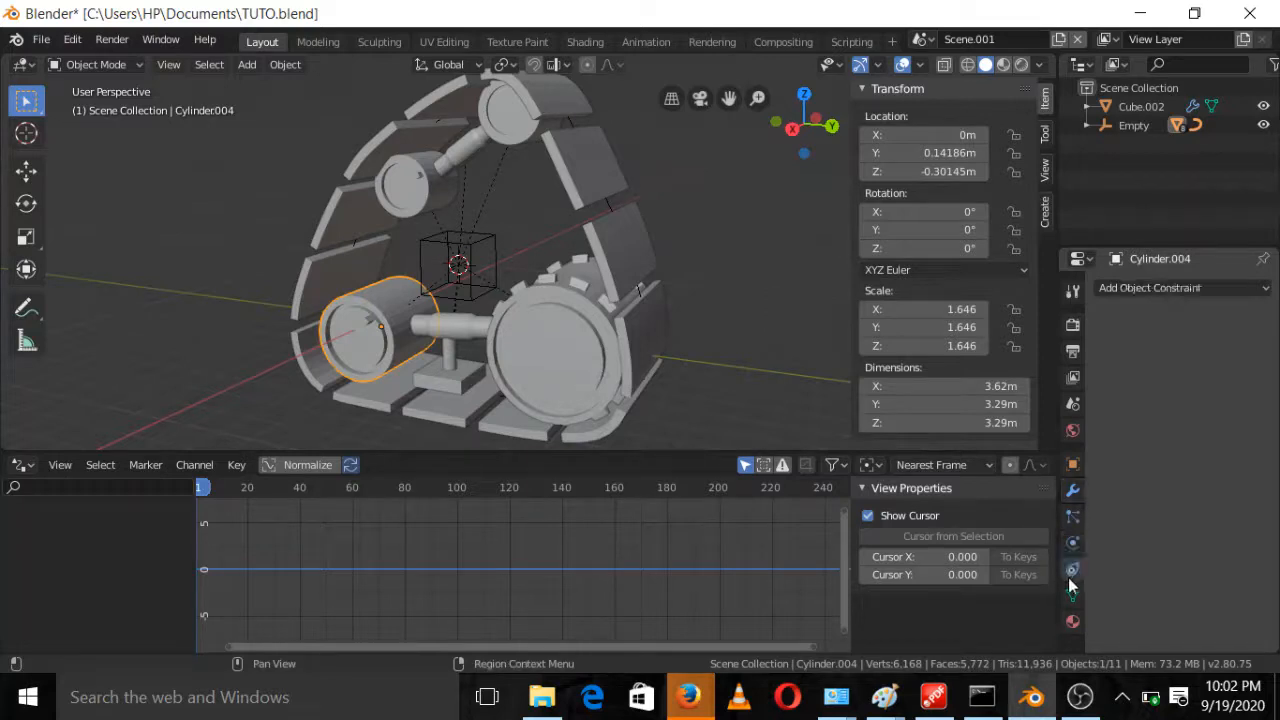
click(1165, 288)
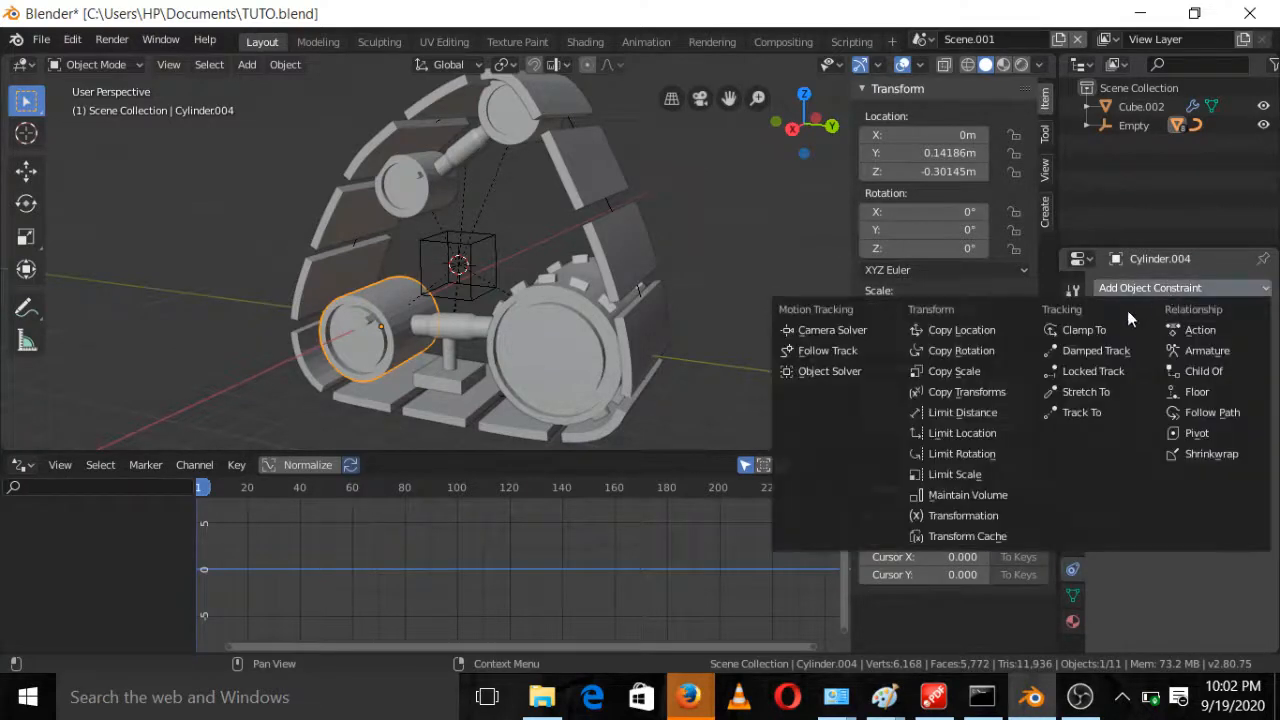
click(960, 458)
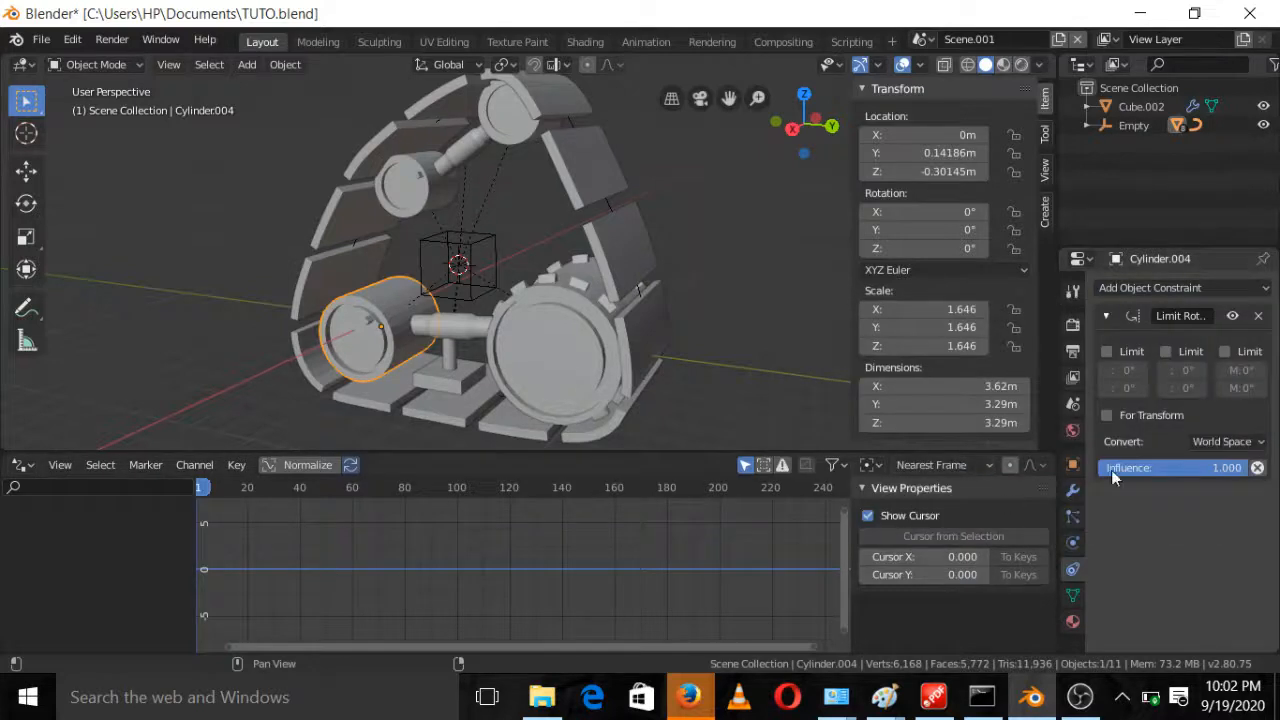
click(1258, 316)
Add a Copy Rotation constraint to the smooth lower wheel, targeting the toothed wheel (Cylinder.005) and copying only the X axis
click(1210, 290)
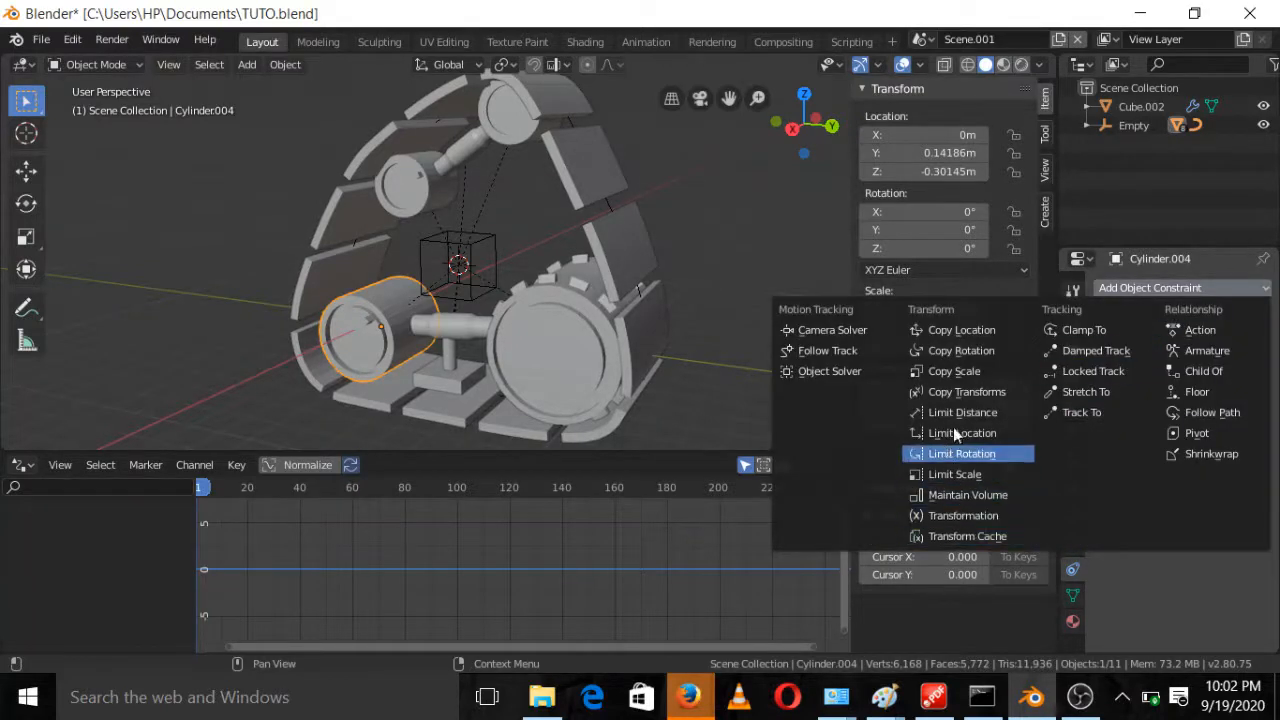
click(962, 352)
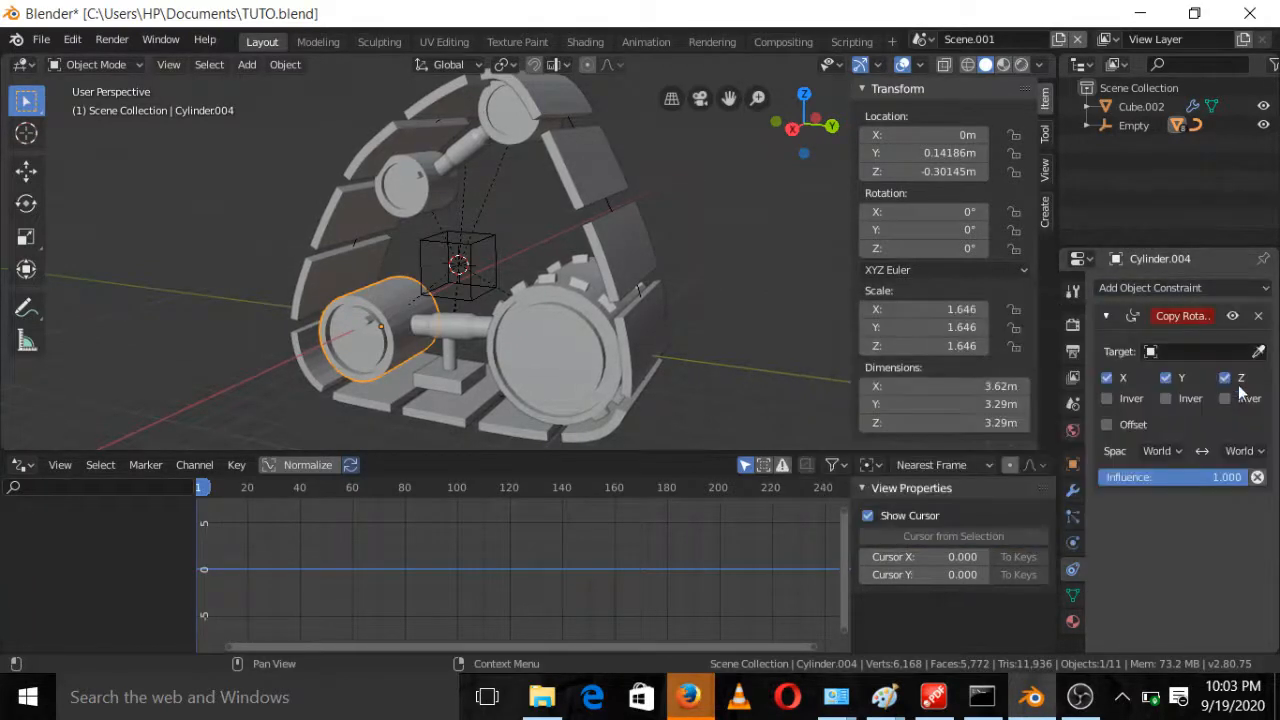
click(1258, 351)
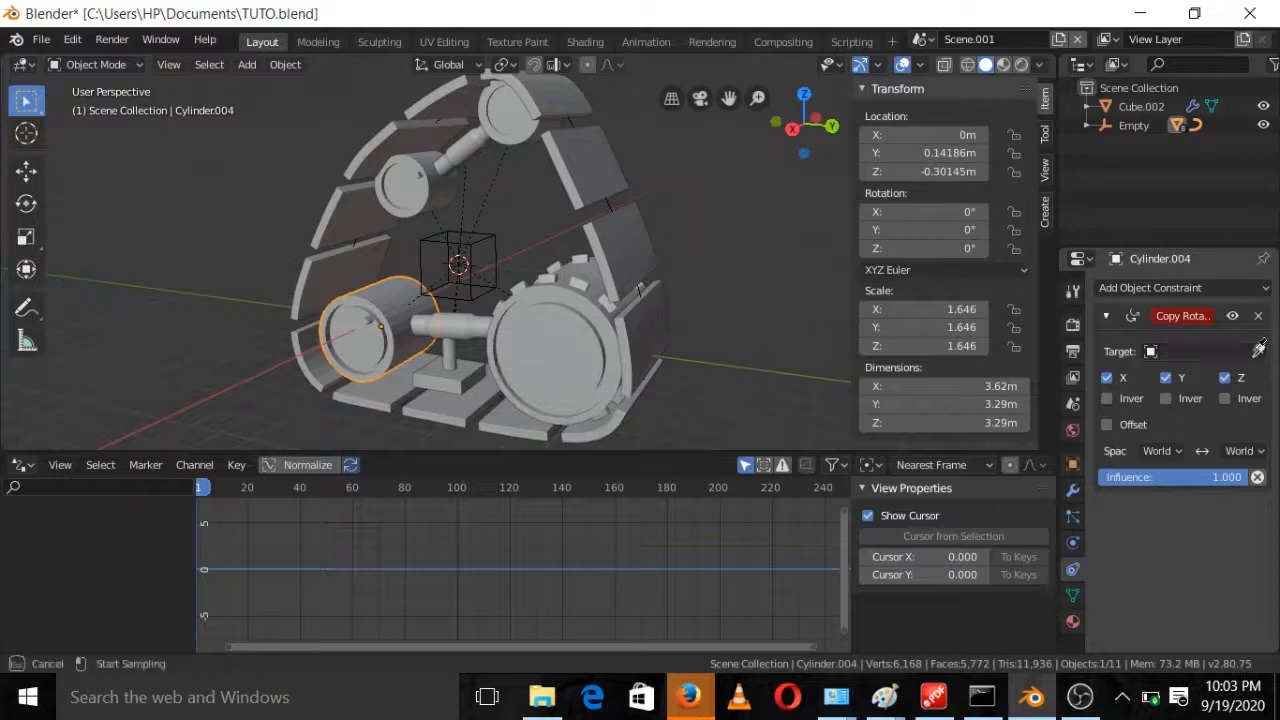
click(558, 293)
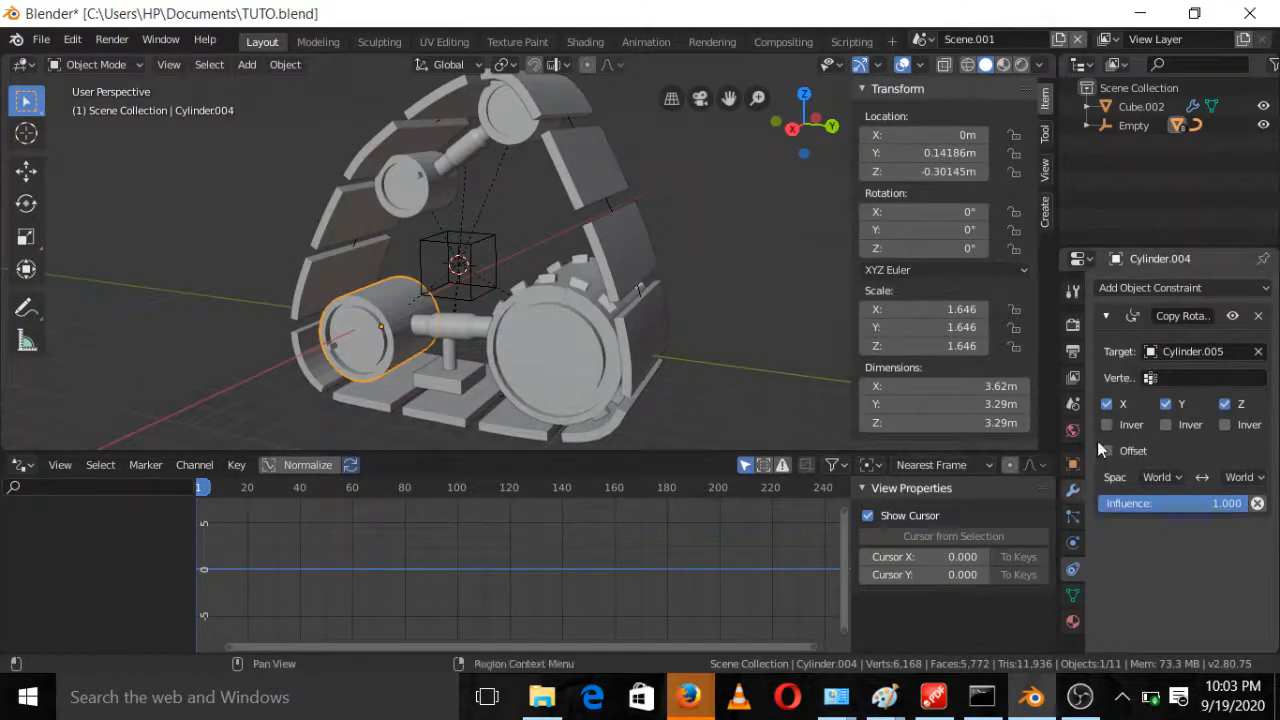
click(1165, 405)
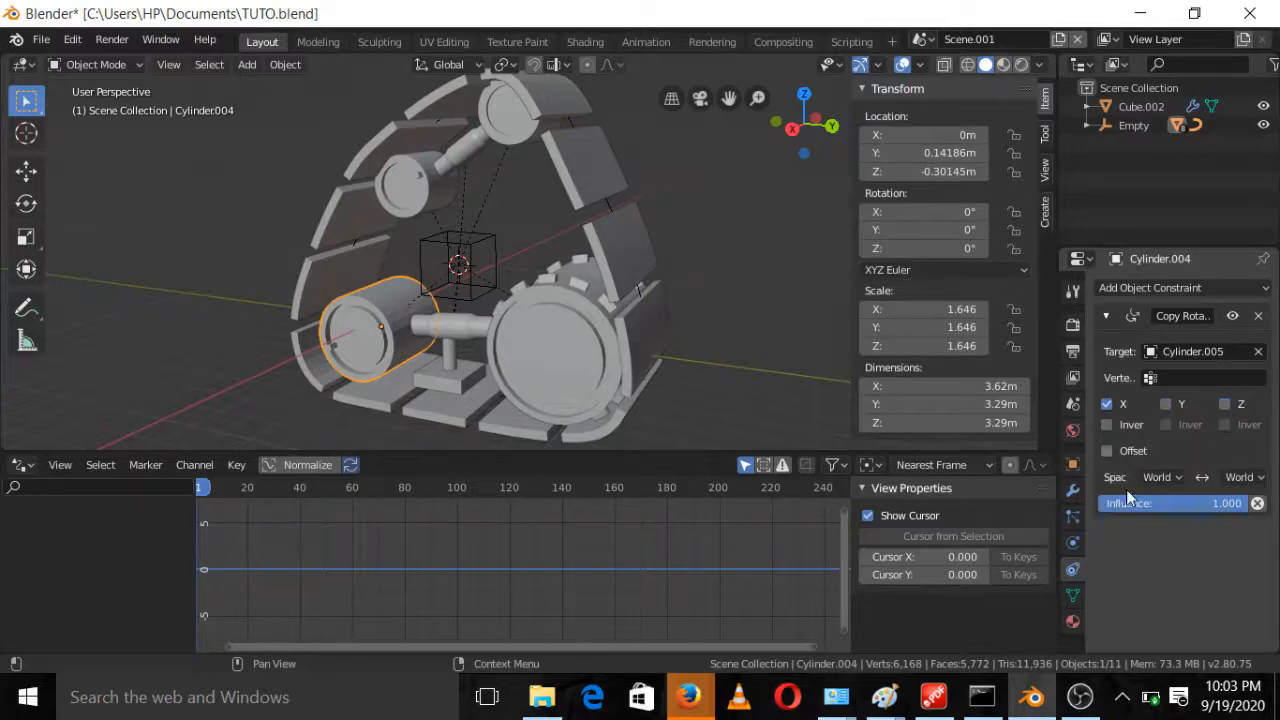
Trial-move the empty along global Y to check whether the smooth lower wheel turns with the toothed wheel
click(502, 245)
key(g)
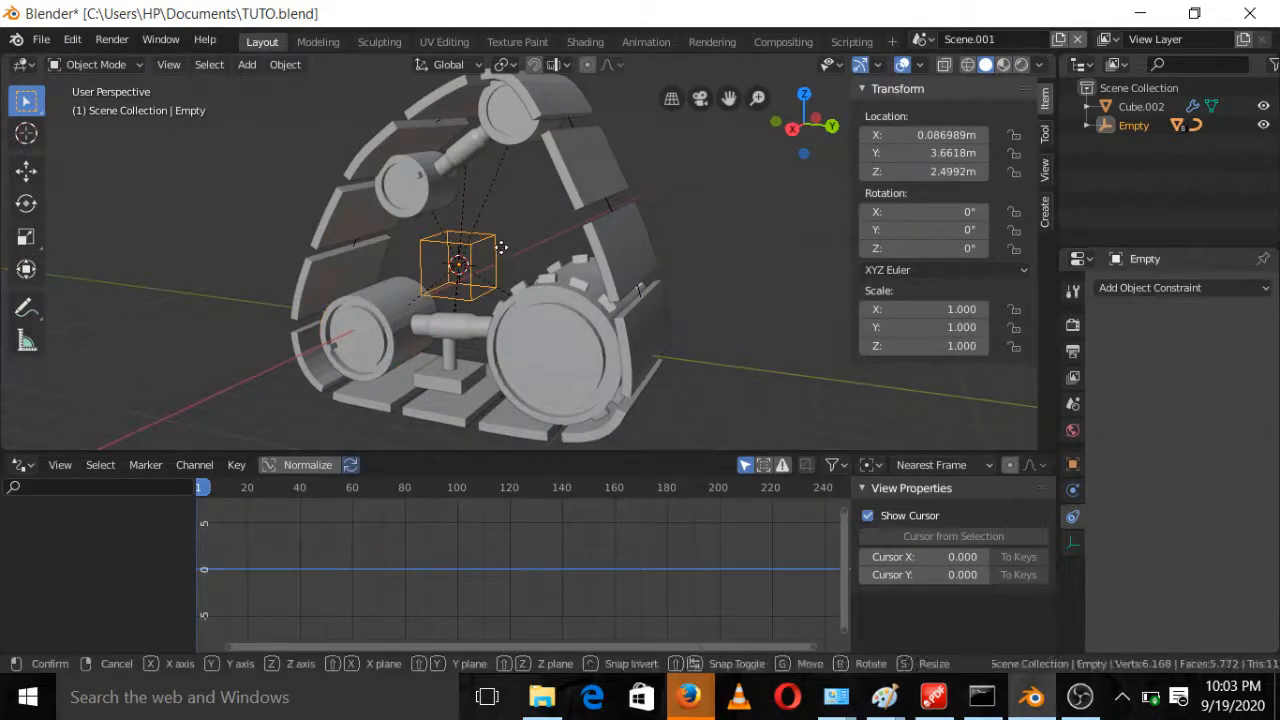
key(y)
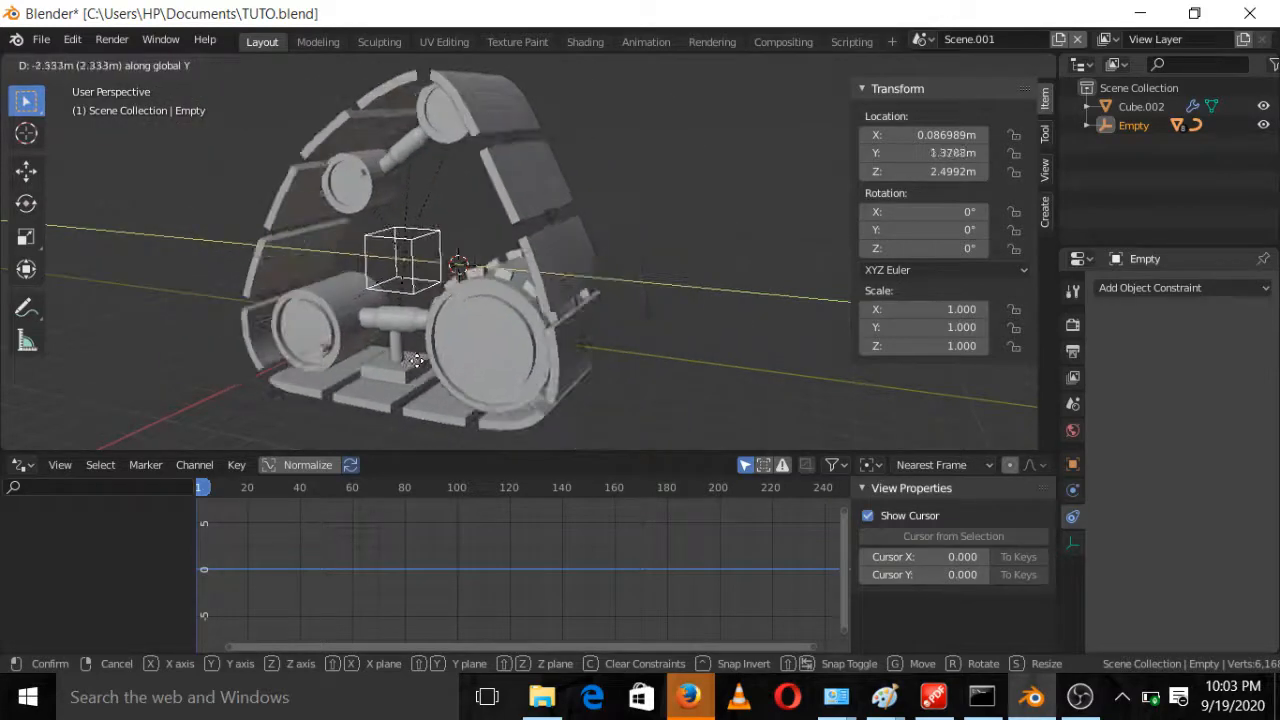
click(418, 365)
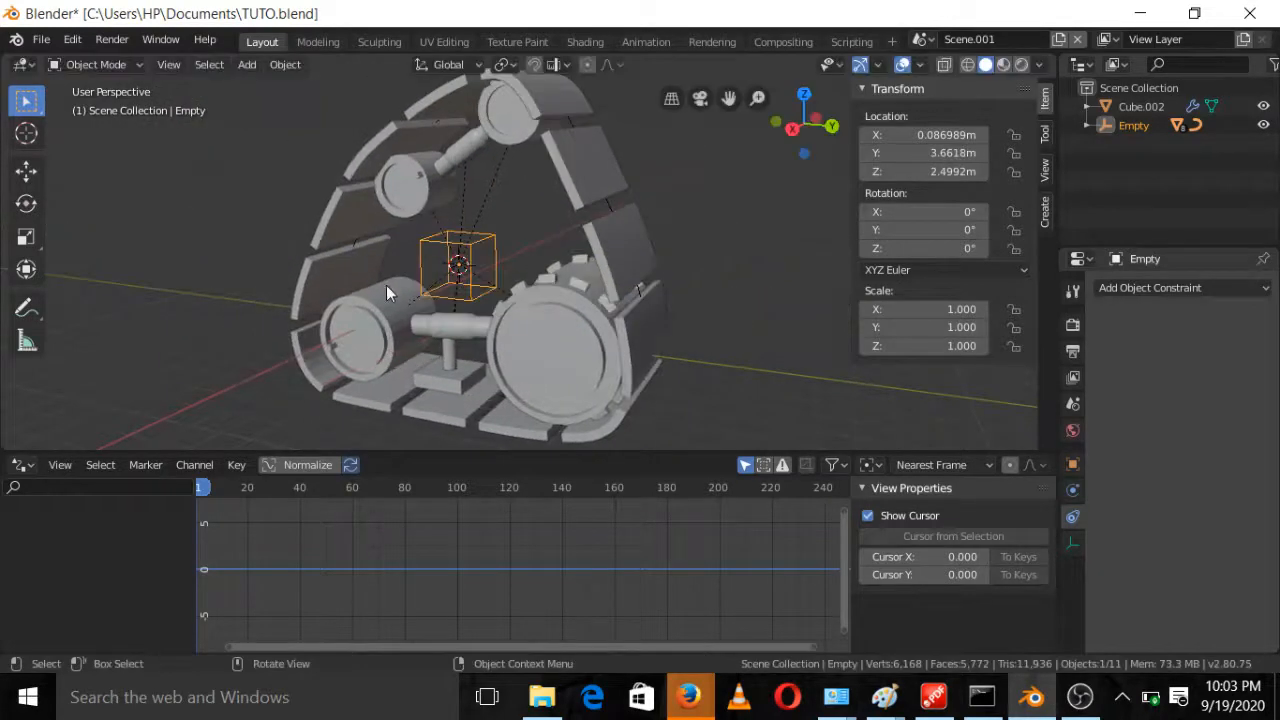
Add a Copy Rotation constraint to the lower of the two upper wheels, targeting the smooth lower wheel (Cylinder.004), with Z copying disabled
click(406, 201)
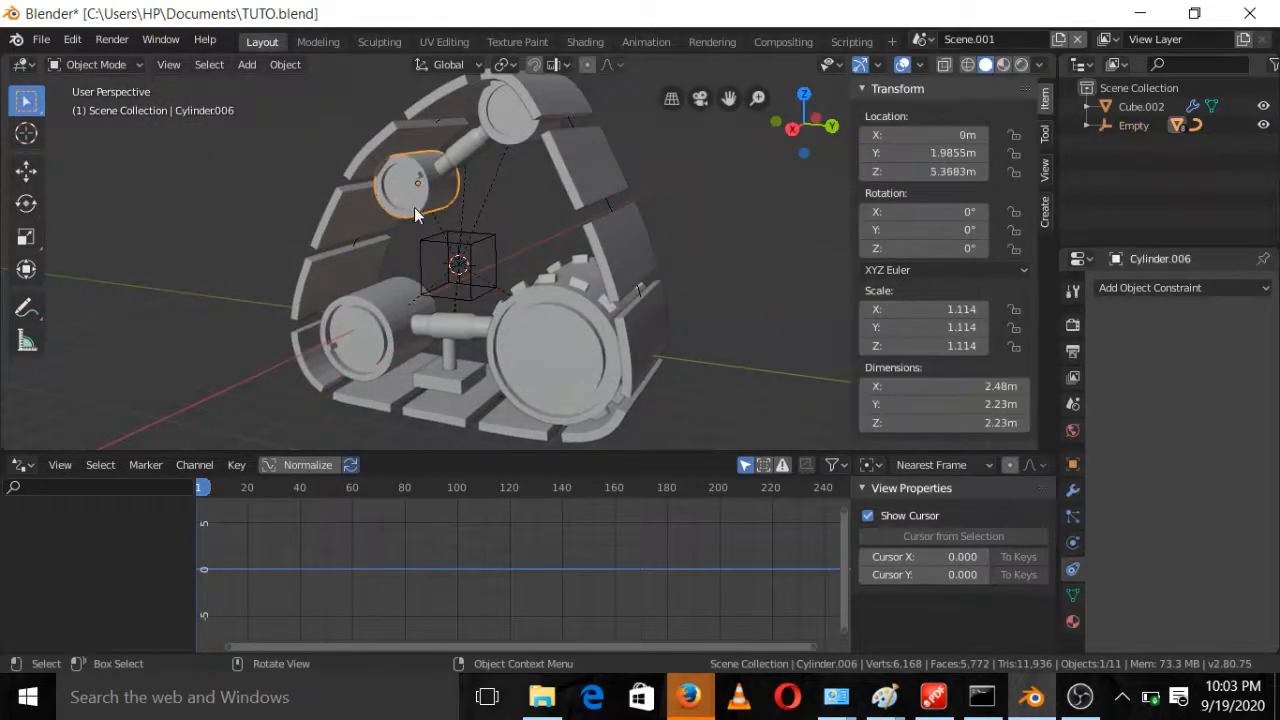
click(1159, 294)
click(920, 350)
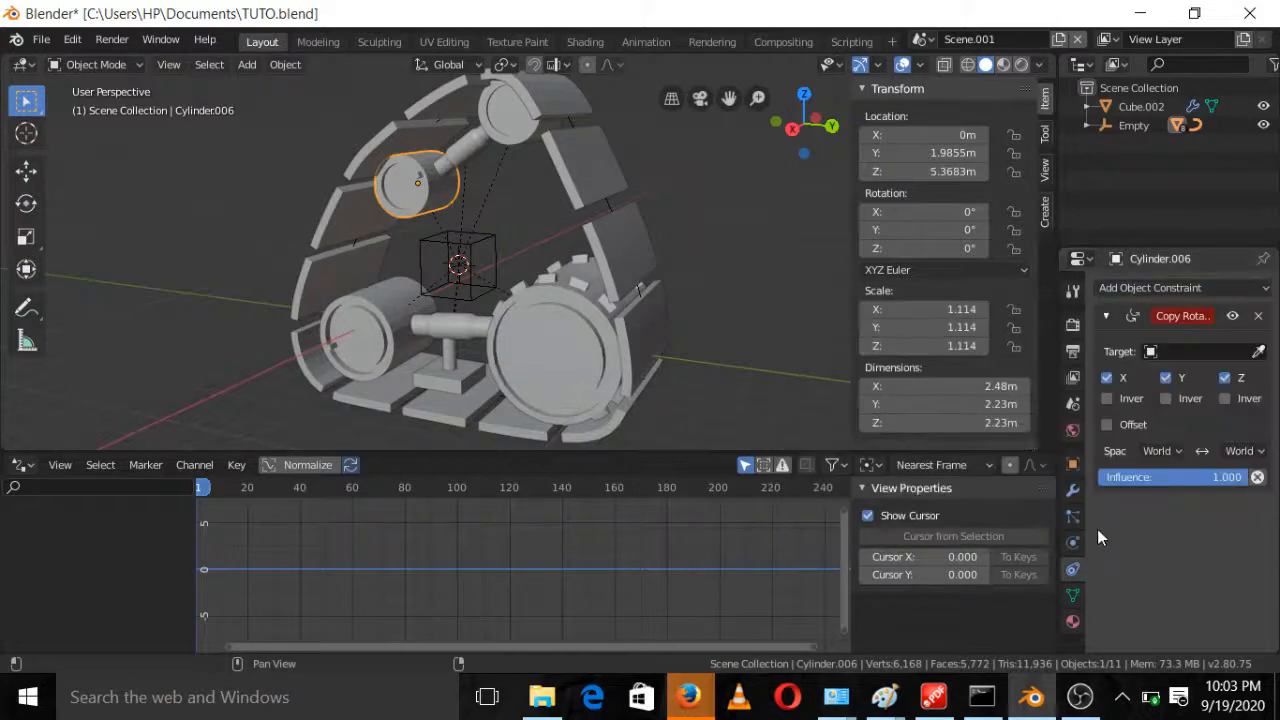
click(1179, 354)
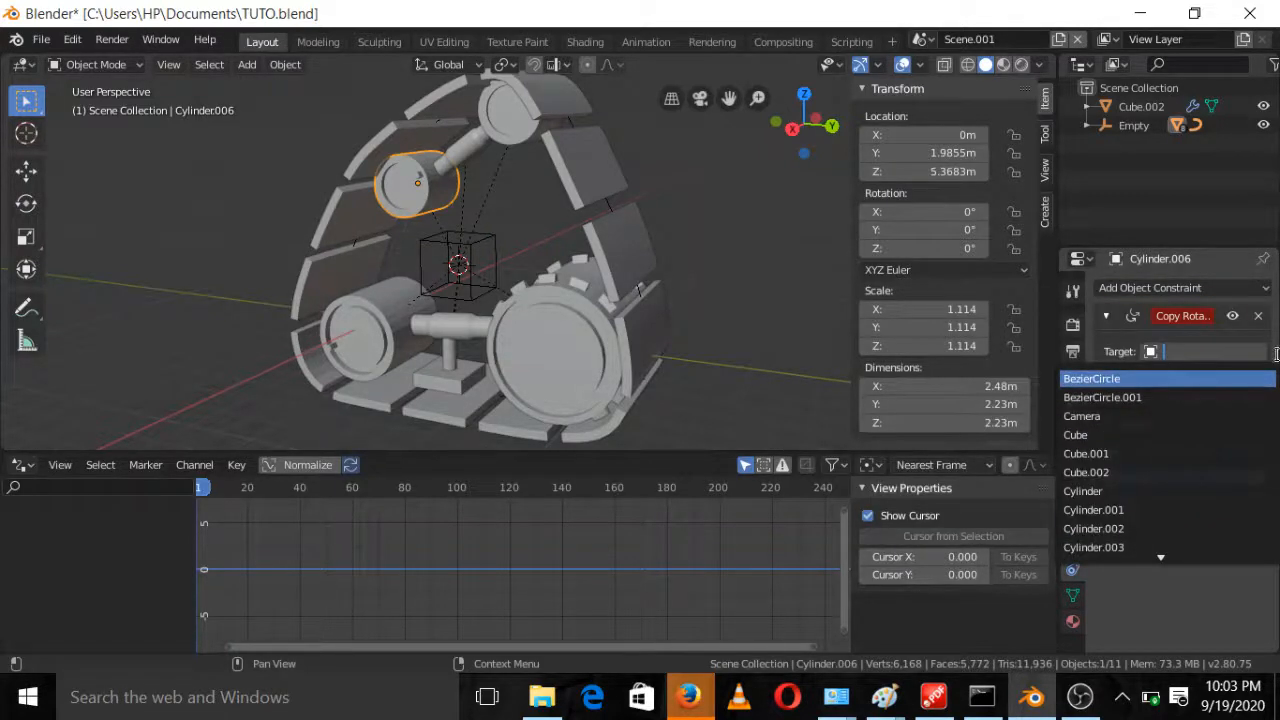
click(1258, 351)
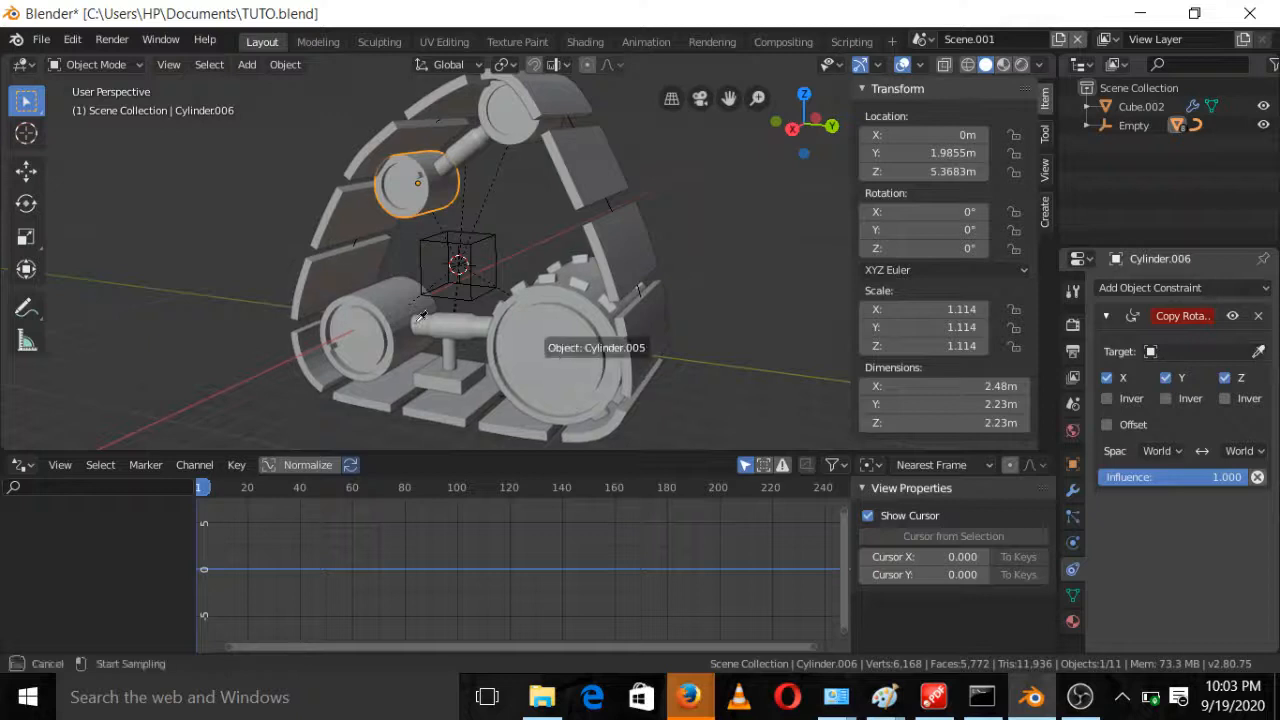
click(370, 300)
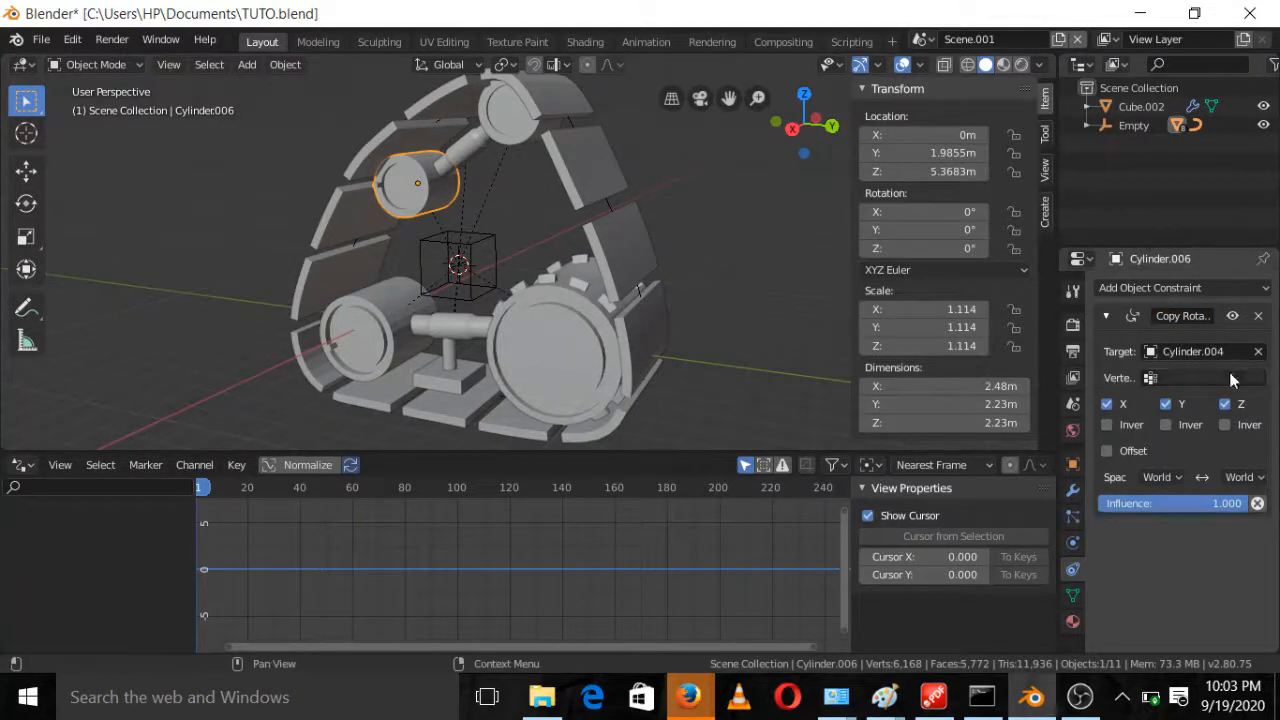
click(1224, 404)
Add a Copy Rotation constraint to the topmost wheel, targeting the smooth lower wheel (Cylinder.004) and copying only the X axis
click(493, 134)
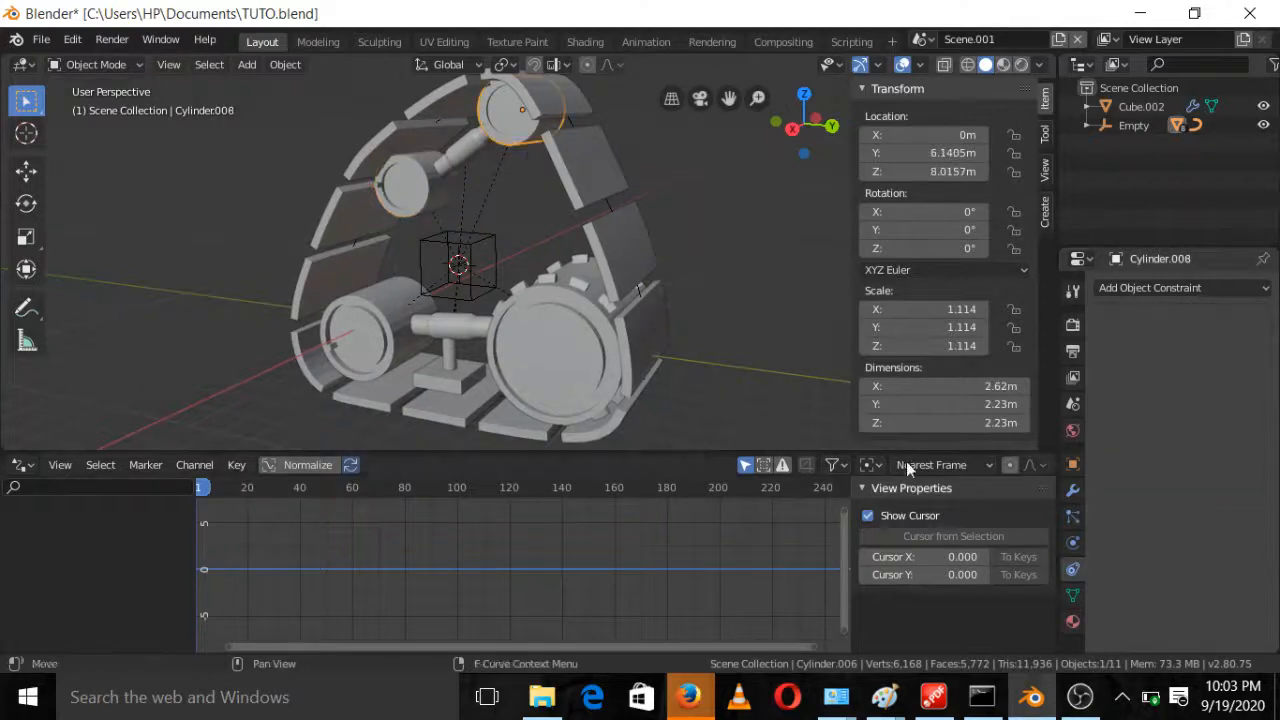
click(1111, 284)
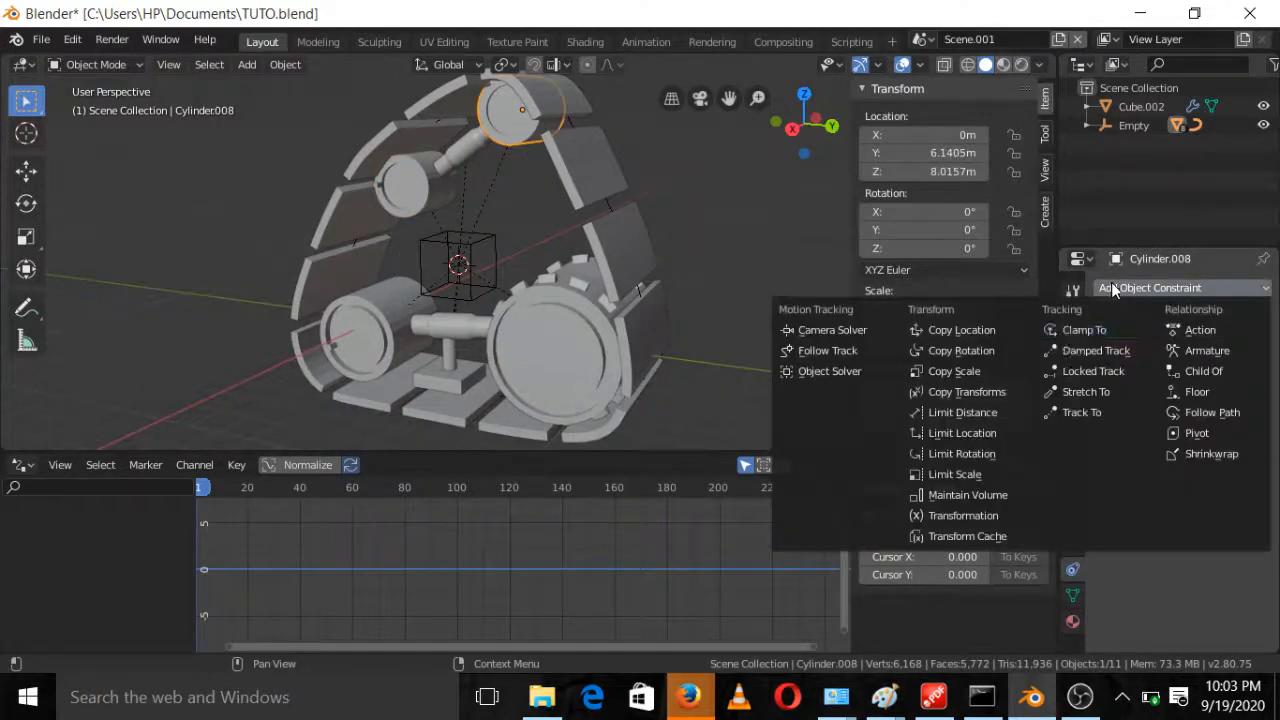
click(947, 359)
click(1258, 351)
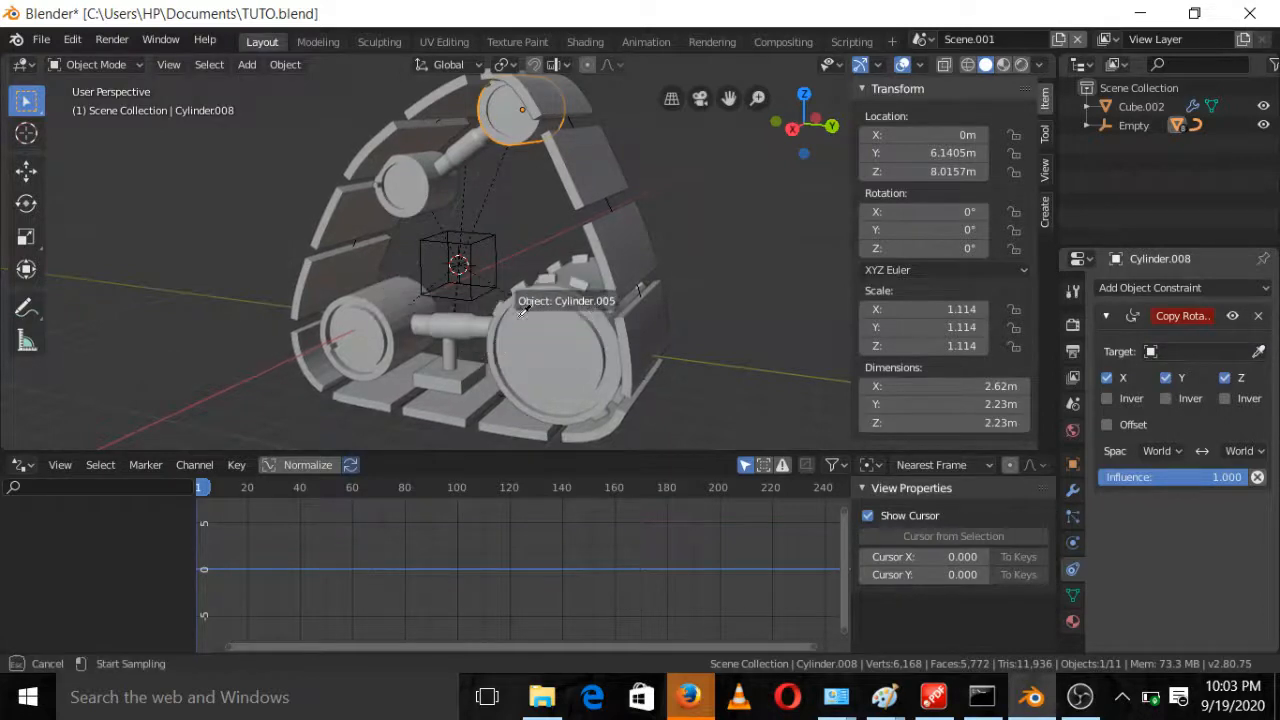
click(373, 313)
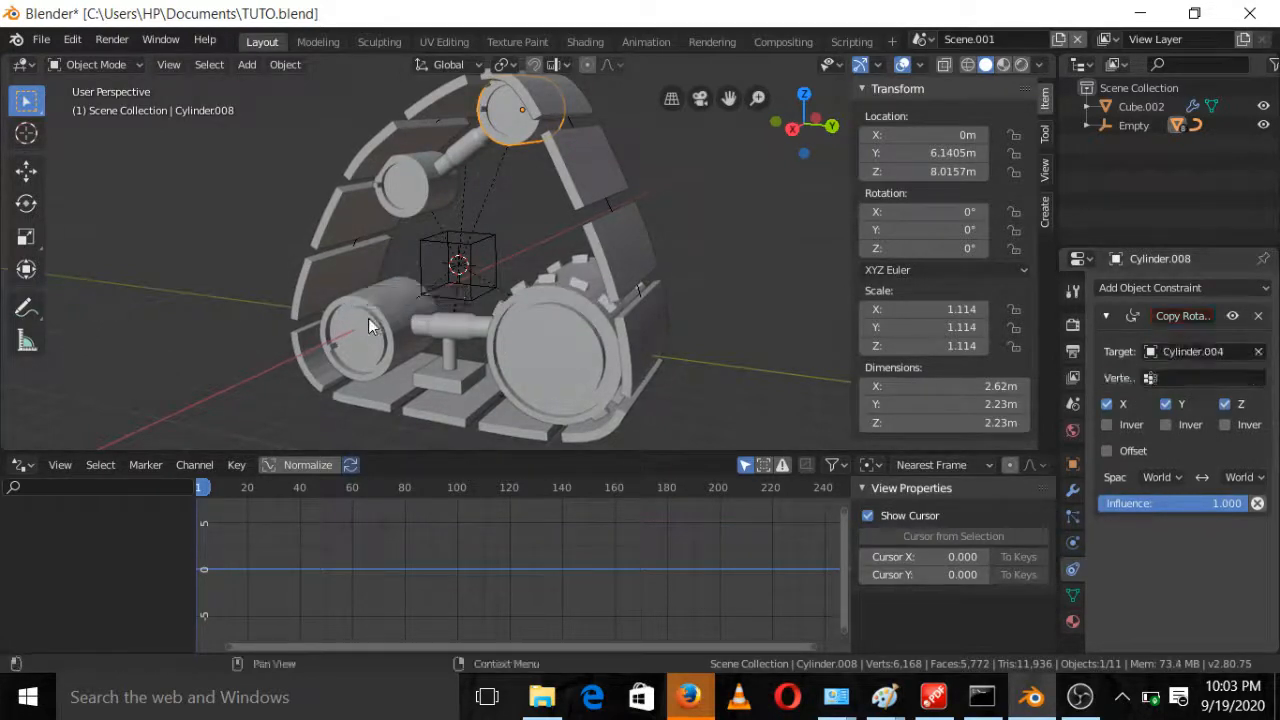
click(1225, 404)
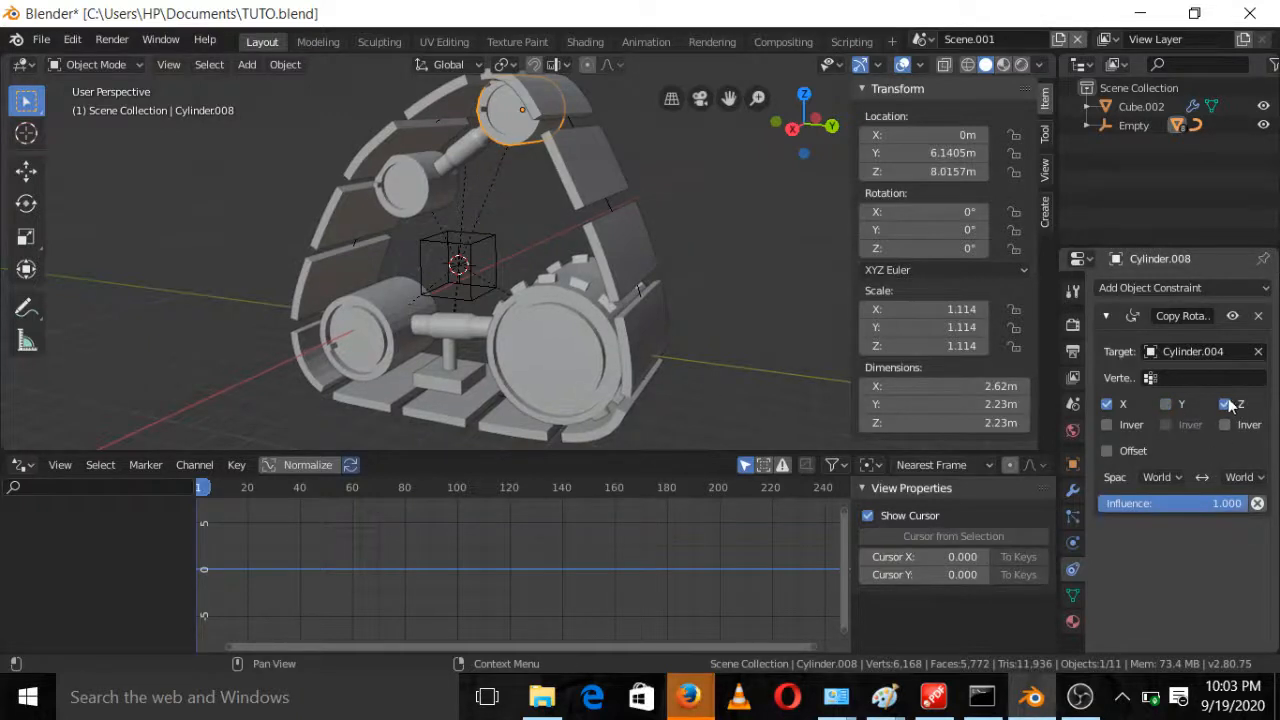
Move the empty about -8.85 m along global Y to check how the wheels and track move together
click(470, 276)
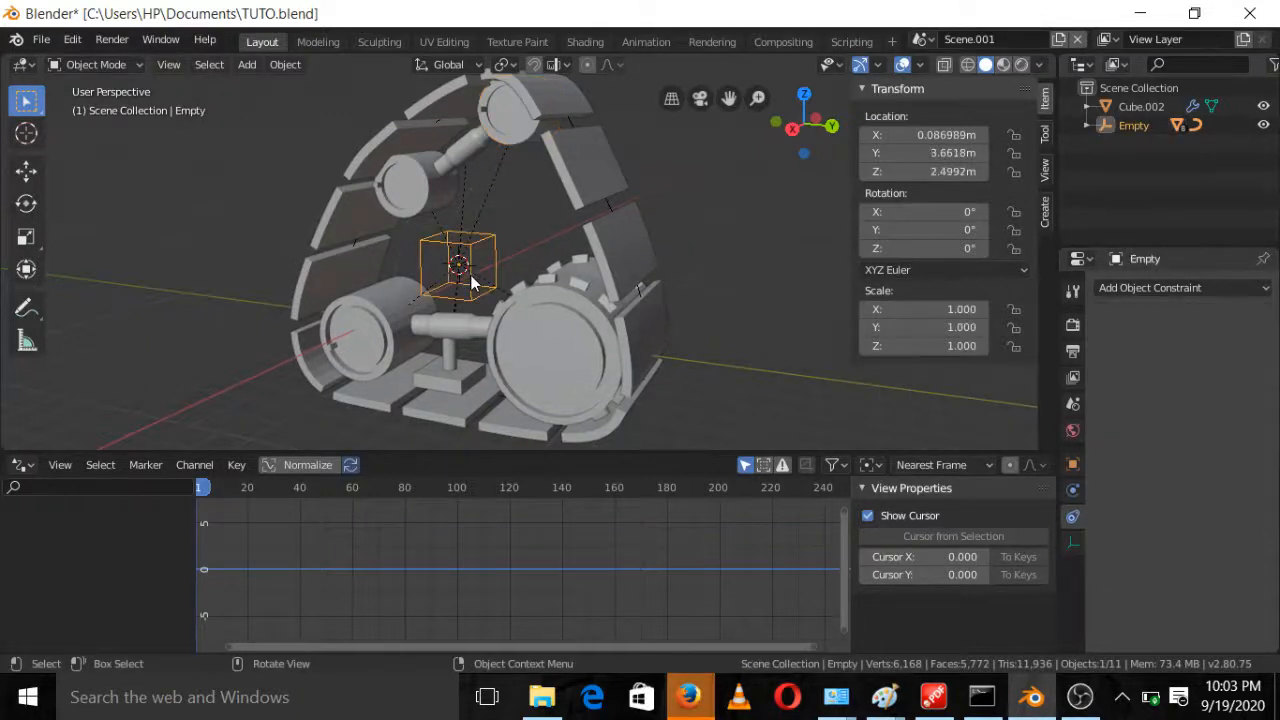
key(g)
key(y)
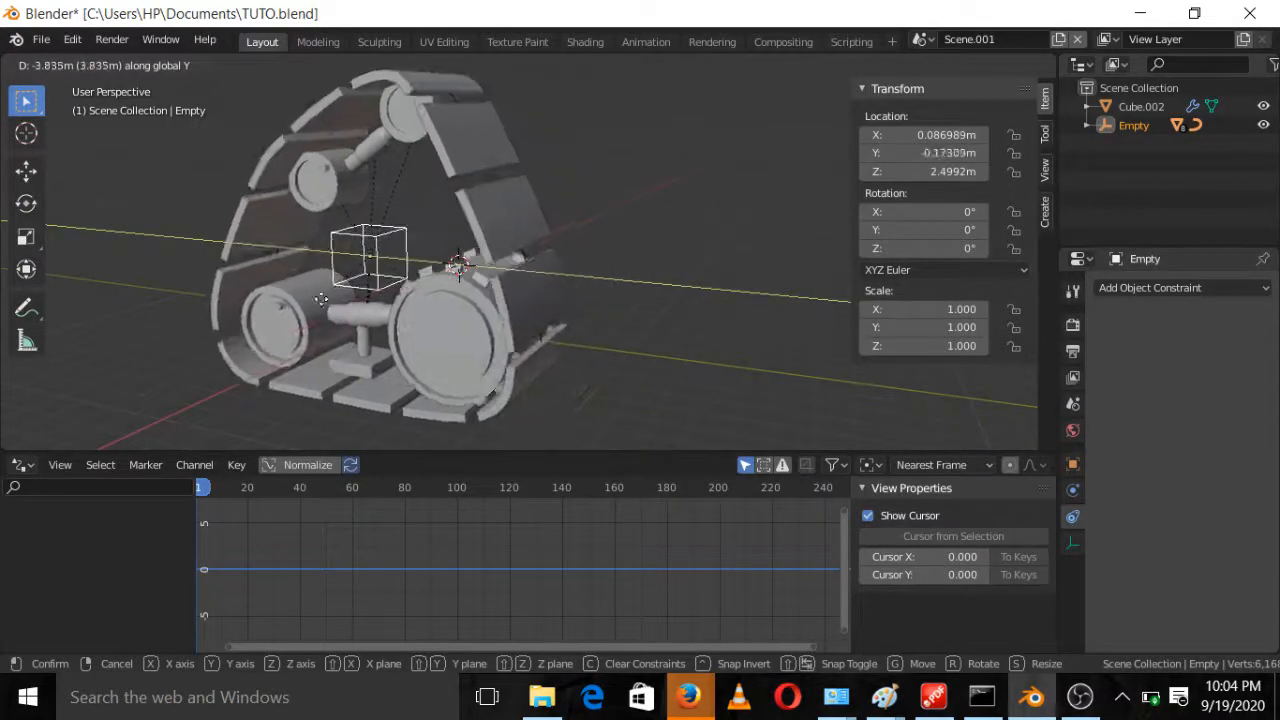
click(238, 236)
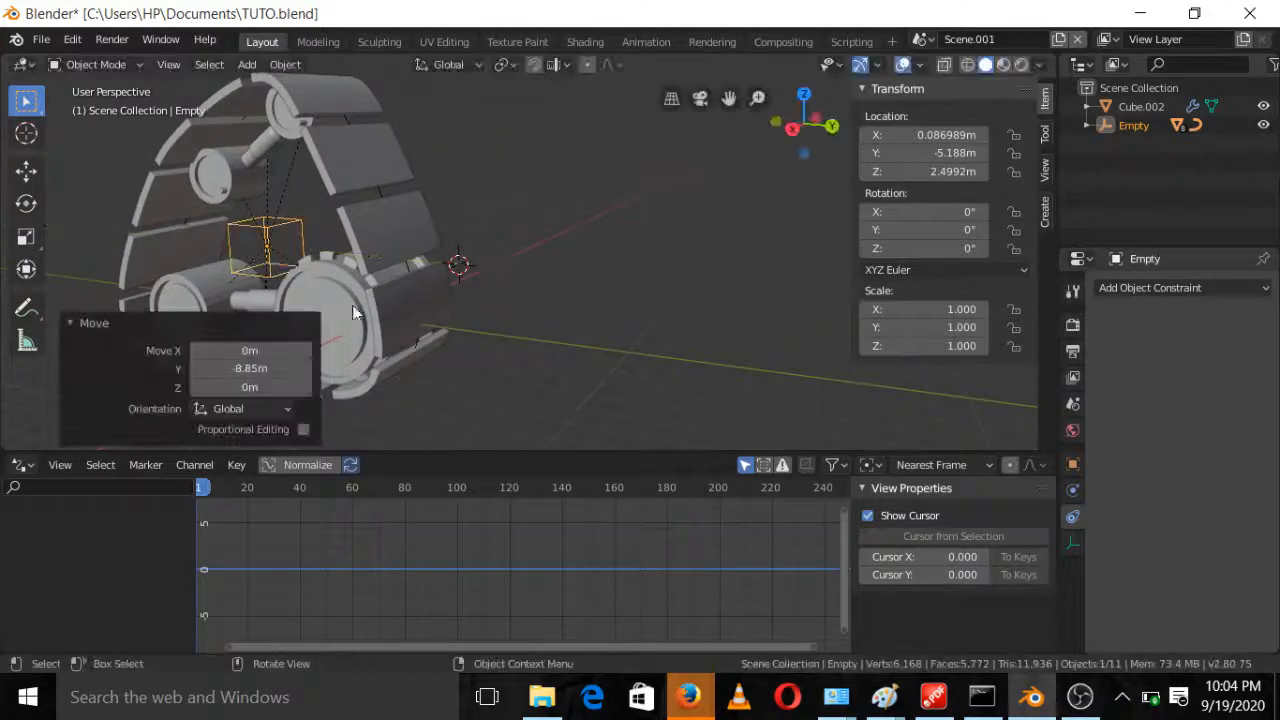